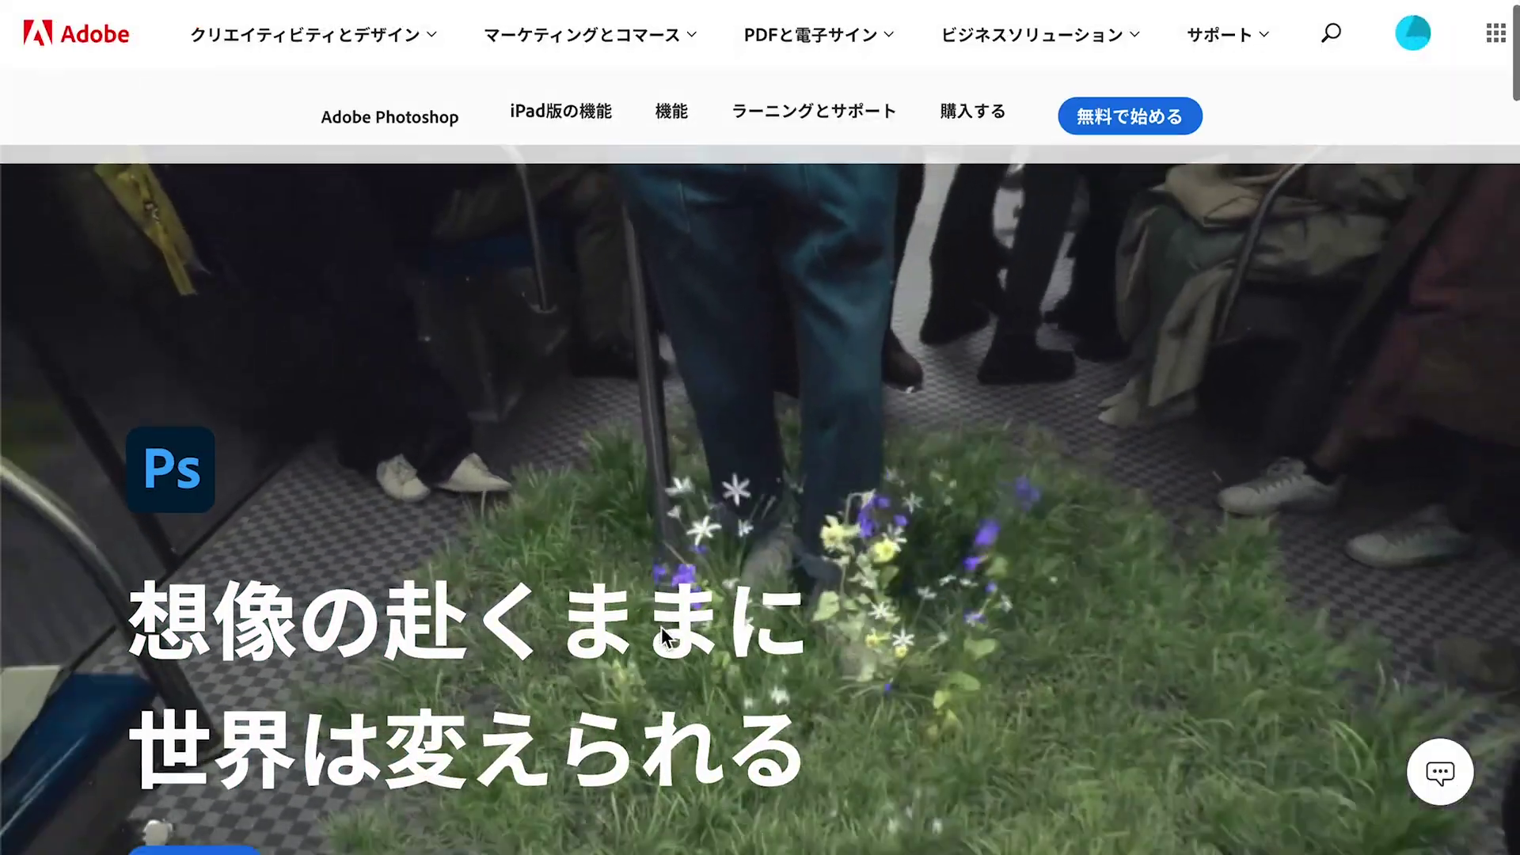
Scroll down the Photoshop product page through the new-feature and Neural Filters sections
scroll(662, 627, "down", 4)
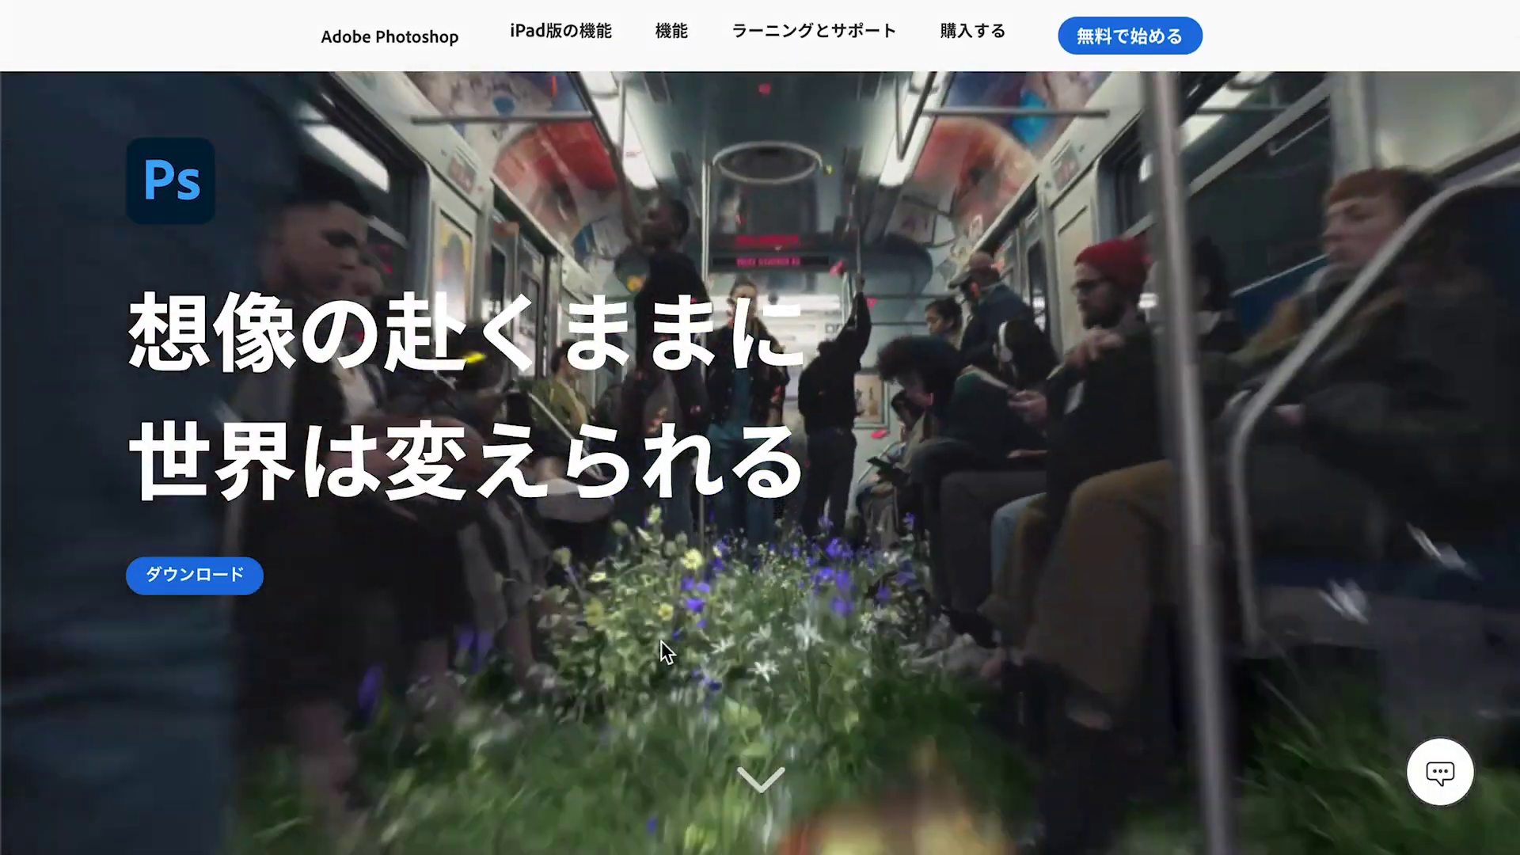
scroll(662, 641, "down", 2)
scroll(662, 642, "down", 4)
scroll(640, 596, "down", 1)
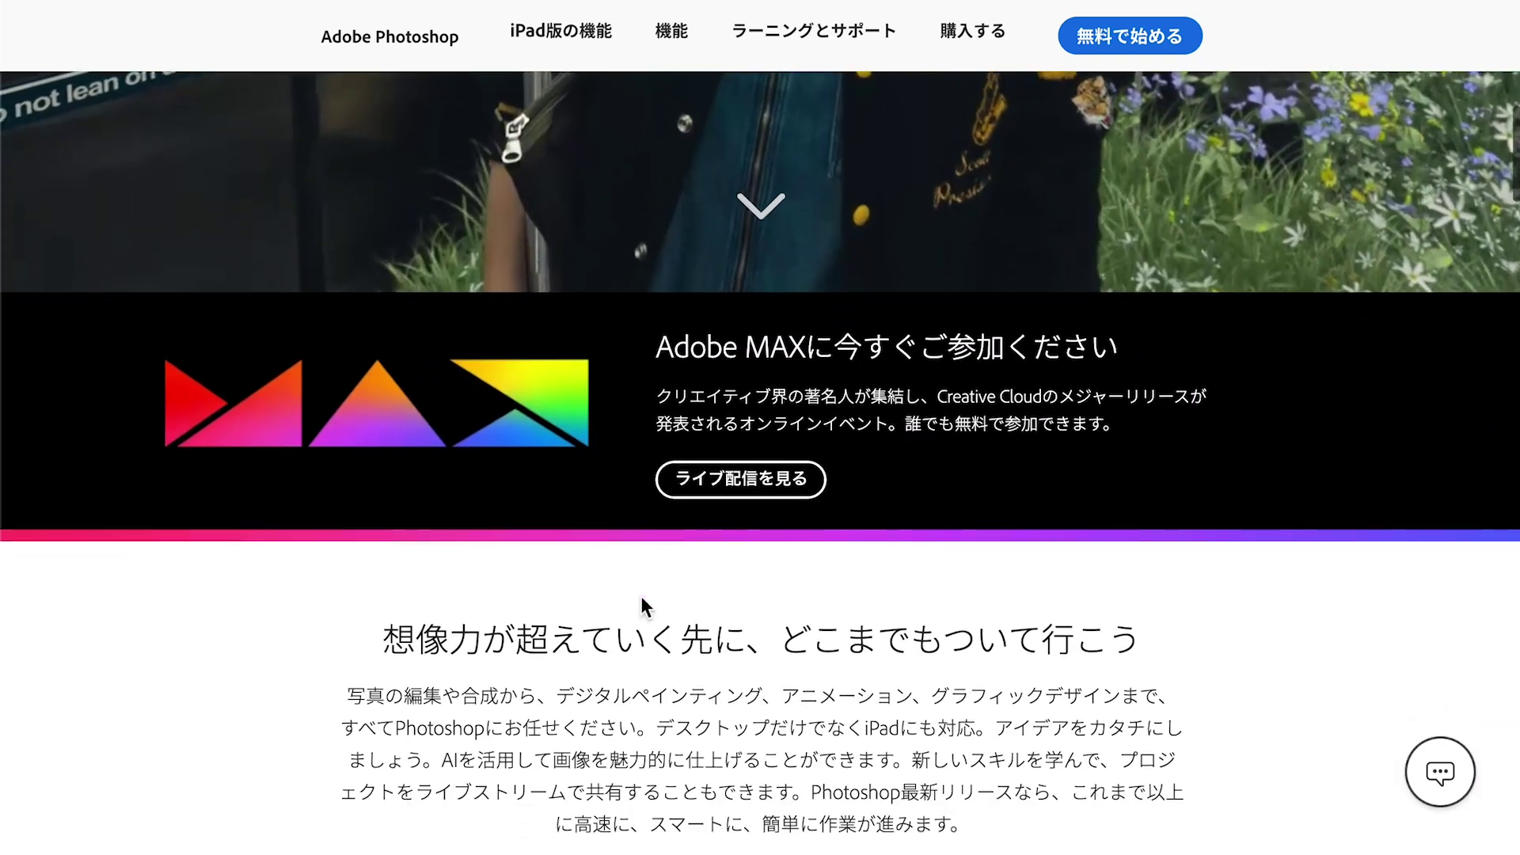
scroll(642, 602, "down", 2)
scroll(654, 589, "down", 1)
scroll(656, 598, "down", 1)
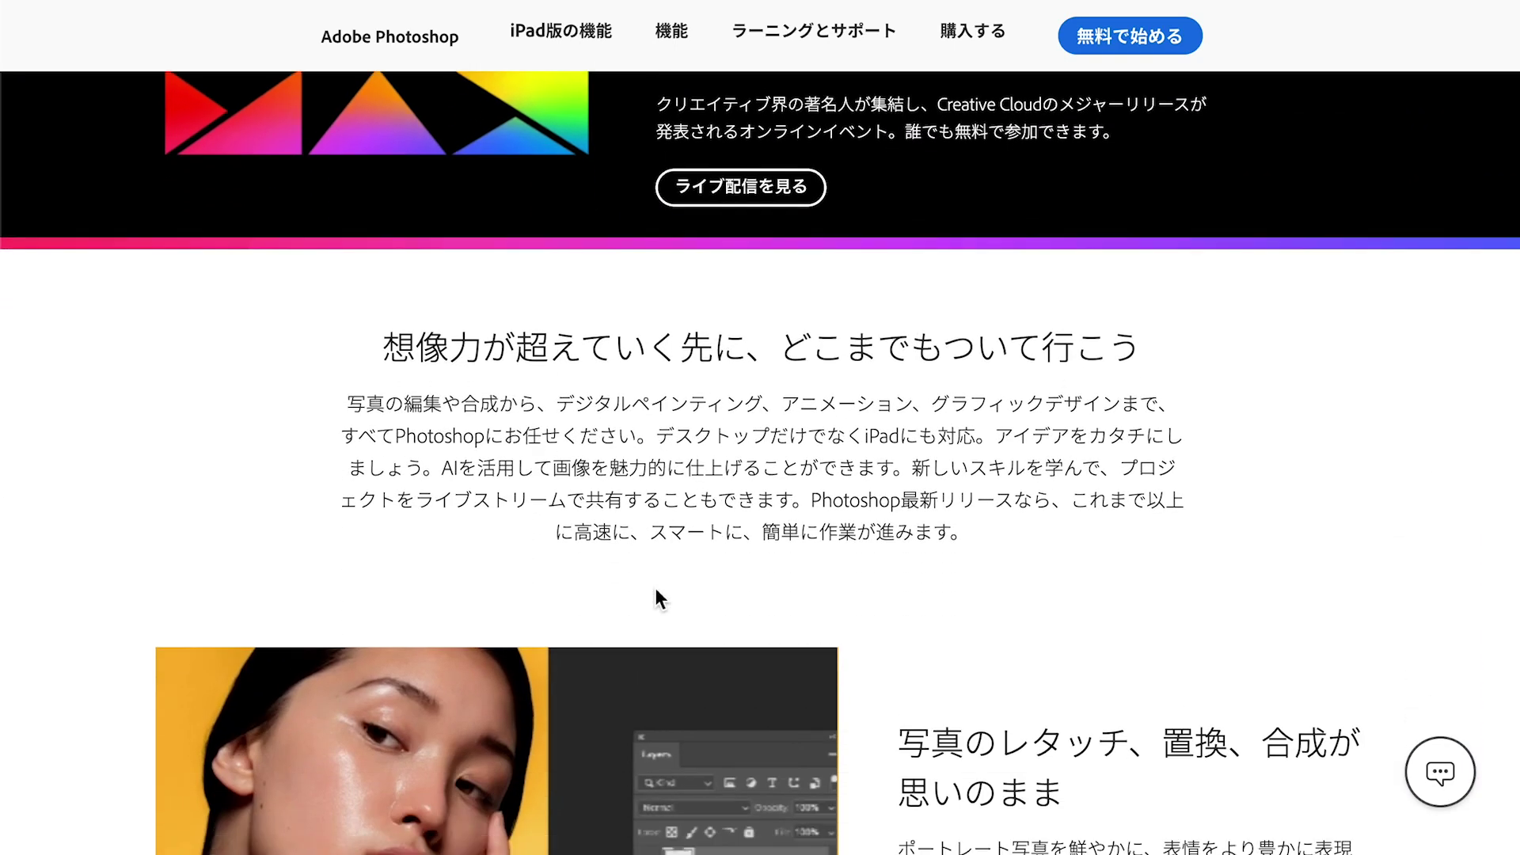
scroll(656, 598, "down", 2)
scroll(655, 598, "down", 1)
scroll(656, 598, "down", 1)
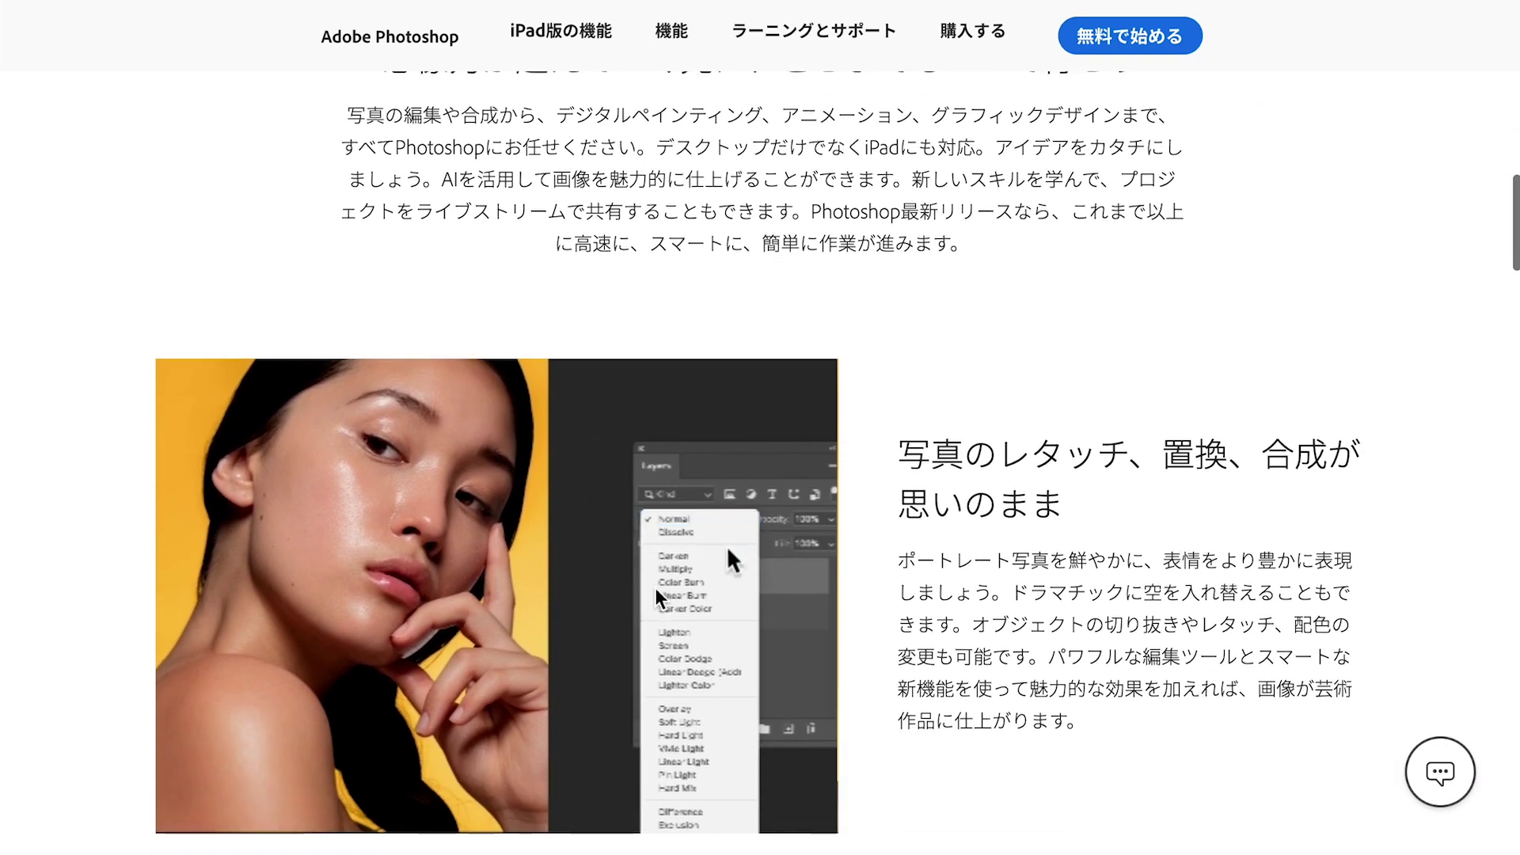
scroll(655, 598, "down", 2)
scroll(655, 598, "down", 1)
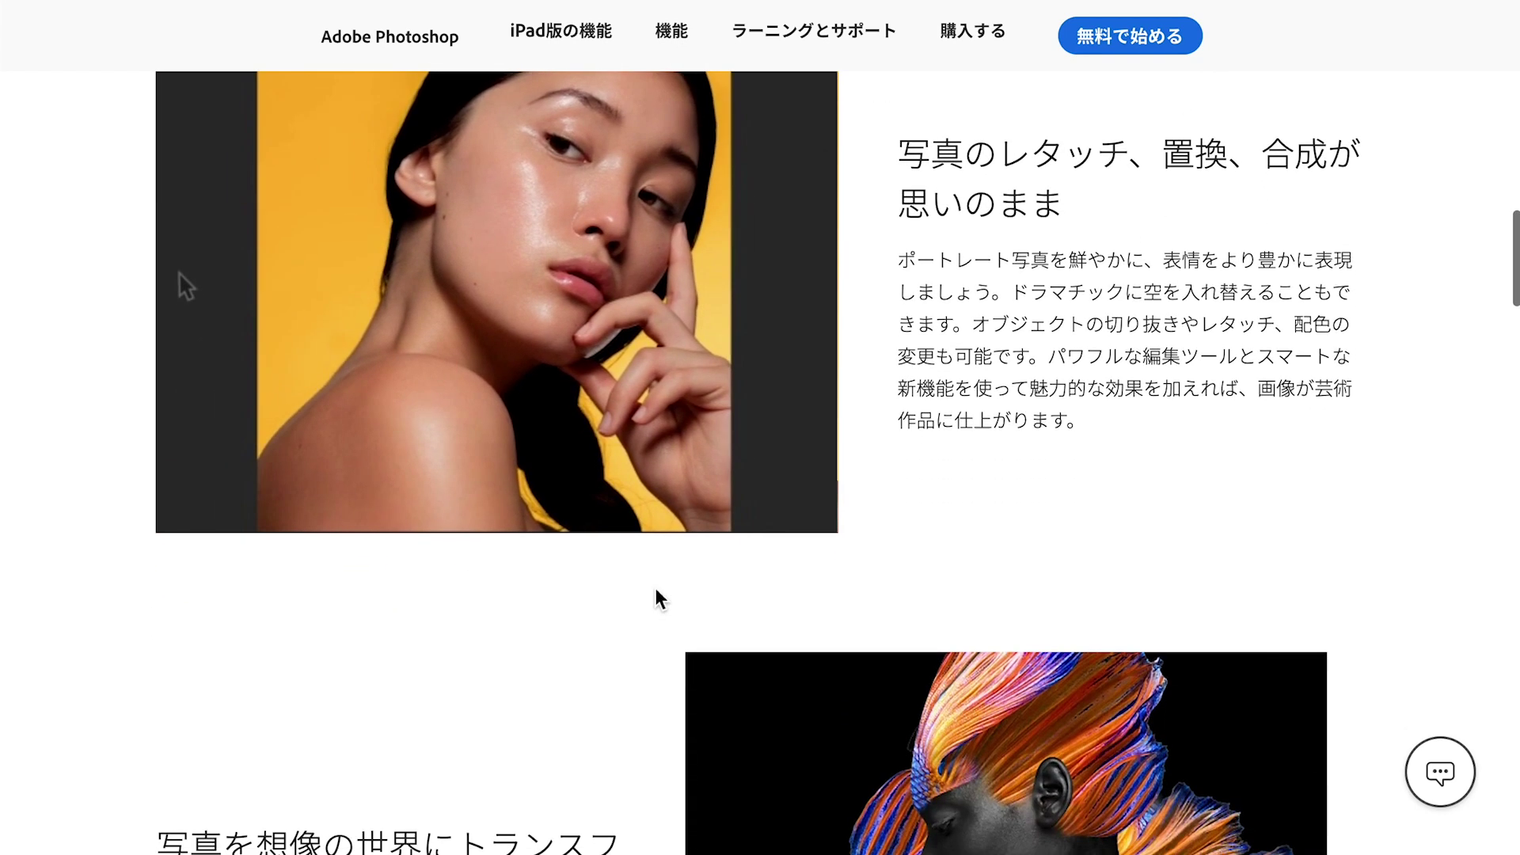
scroll(656, 589, "down", 2)
scroll(656, 589, "down", 1)
scroll(655, 589, "down", 3)
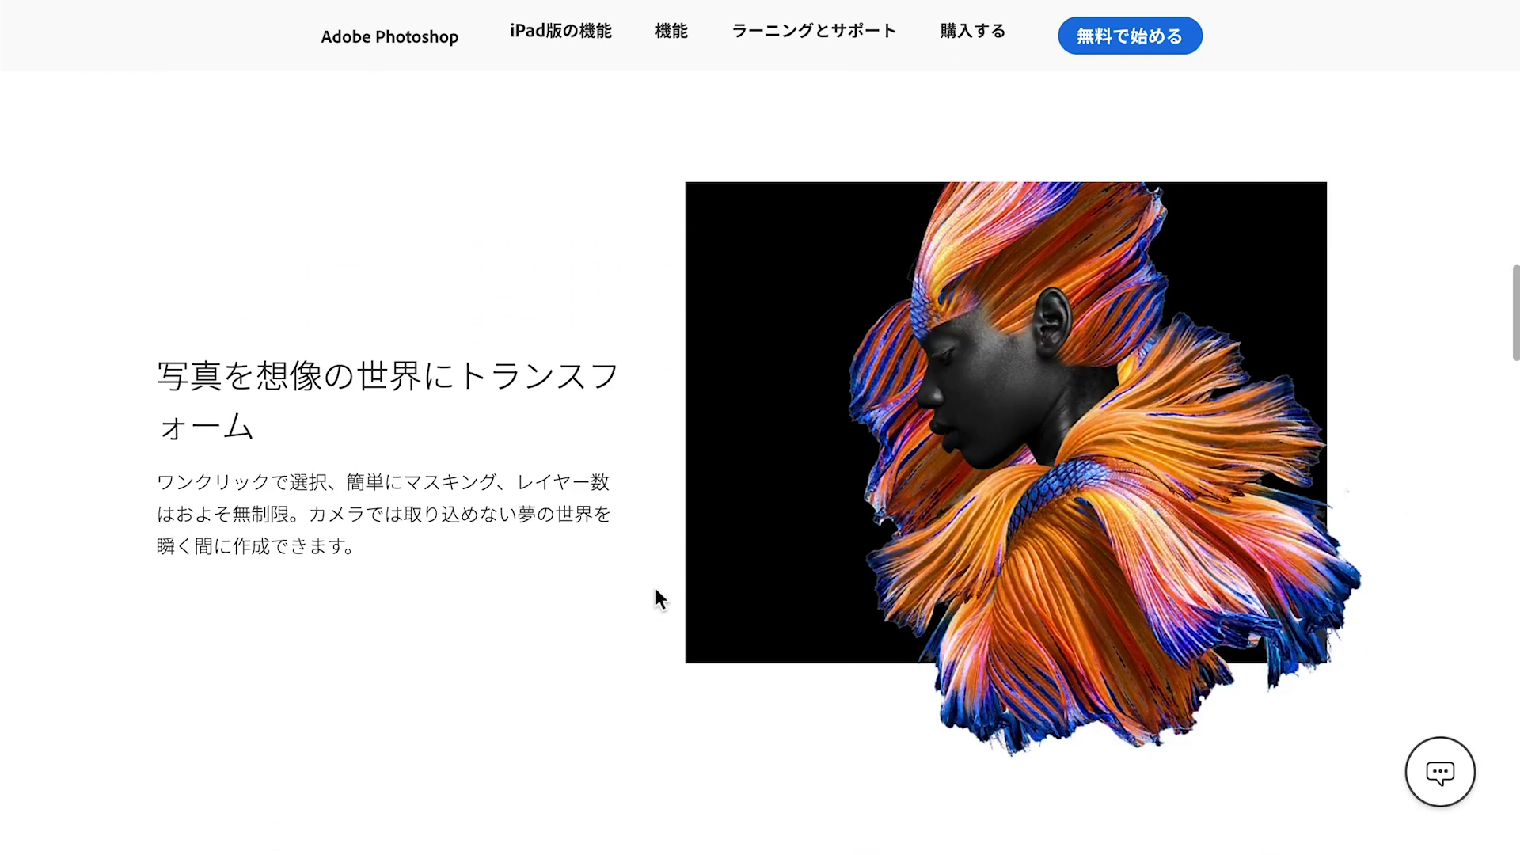
scroll(654, 588, "down", 2)
scroll(654, 587, "down", 1)
scroll(654, 587, "down", 1)
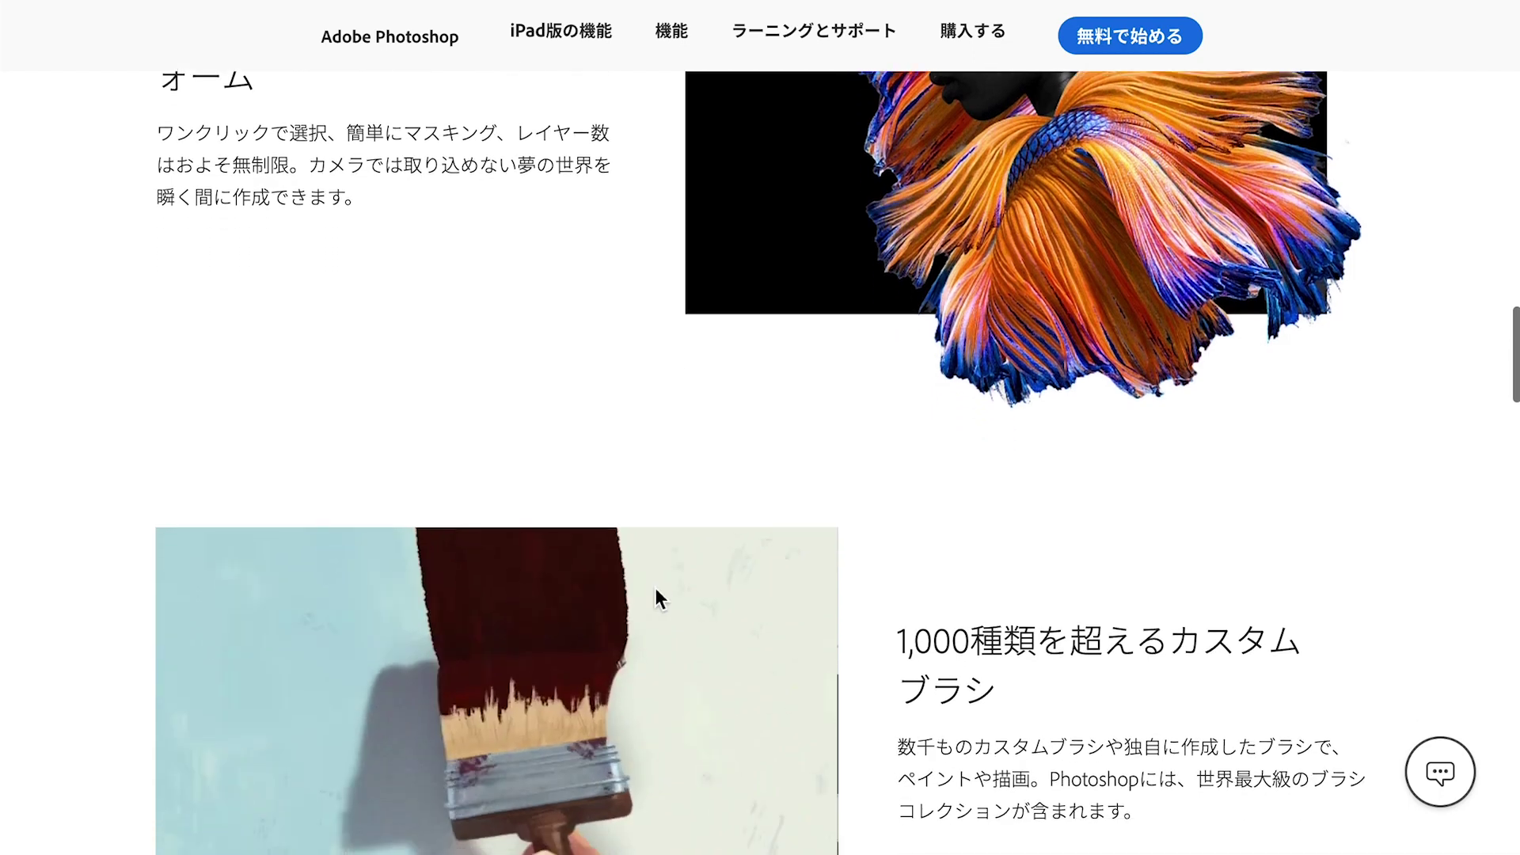
scroll(654, 587, "down", 3)
scroll(654, 587, "down", 3)
scroll(654, 588, "down", 2)
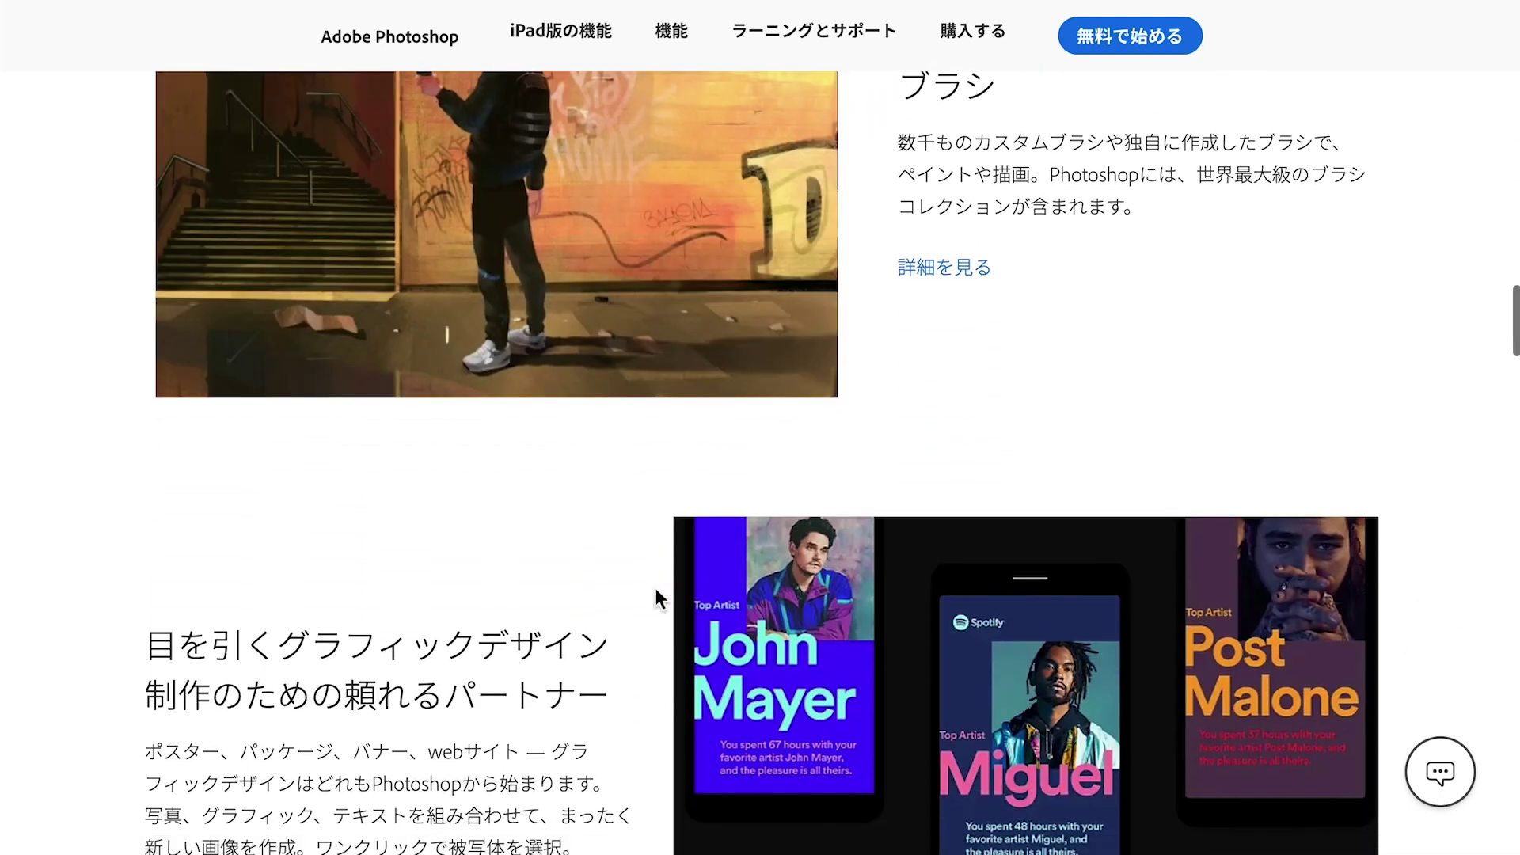
scroll(654, 588, "down", 1)
scroll(654, 587, "down", 3)
scroll(654, 587, "down", 4)
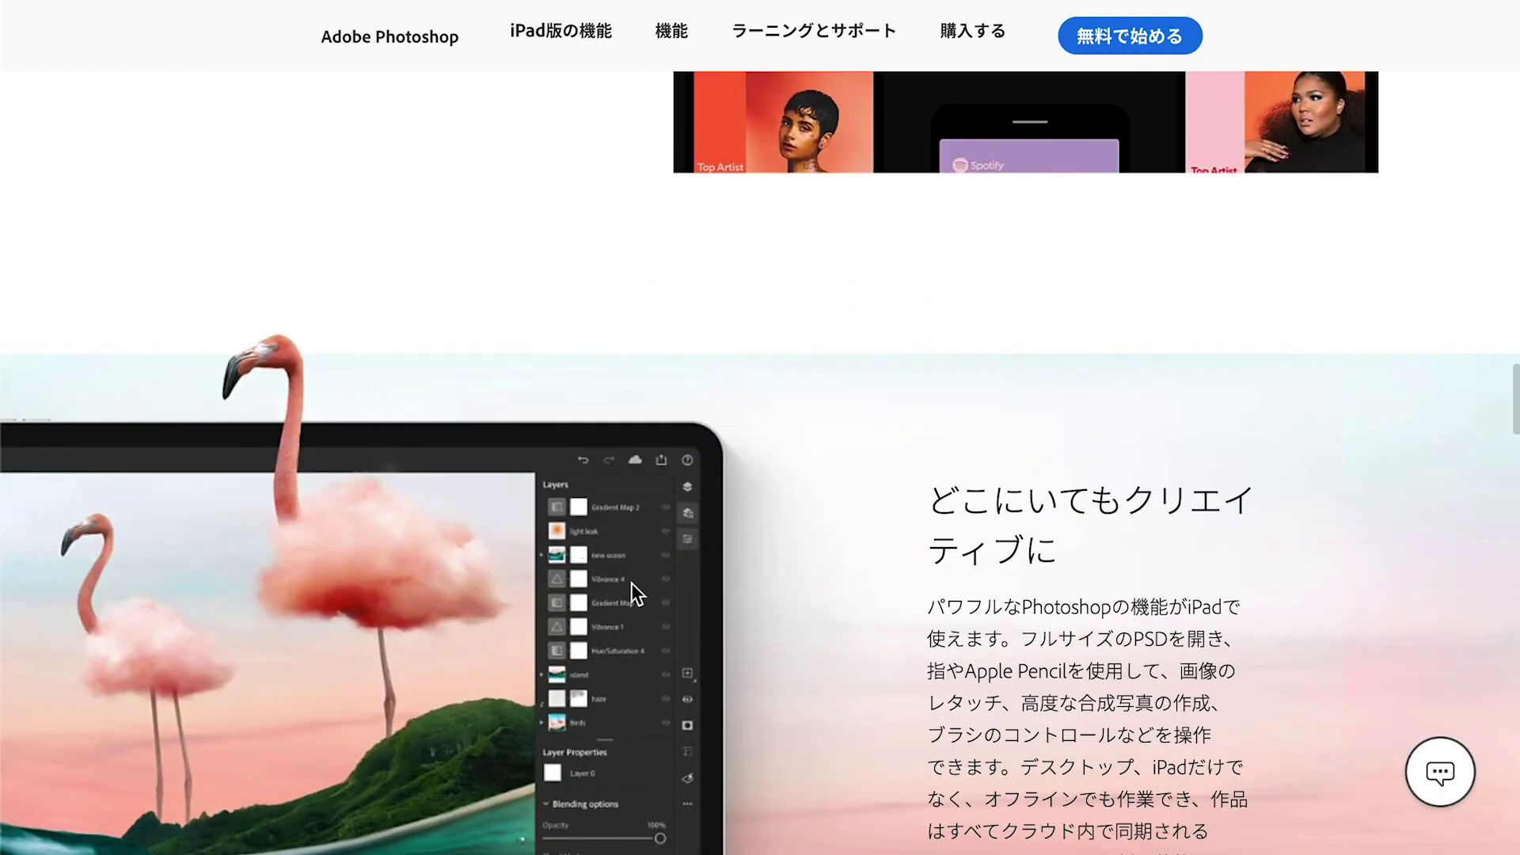
scroll(630, 583, "down", 2)
scroll(631, 582, "down", 1)
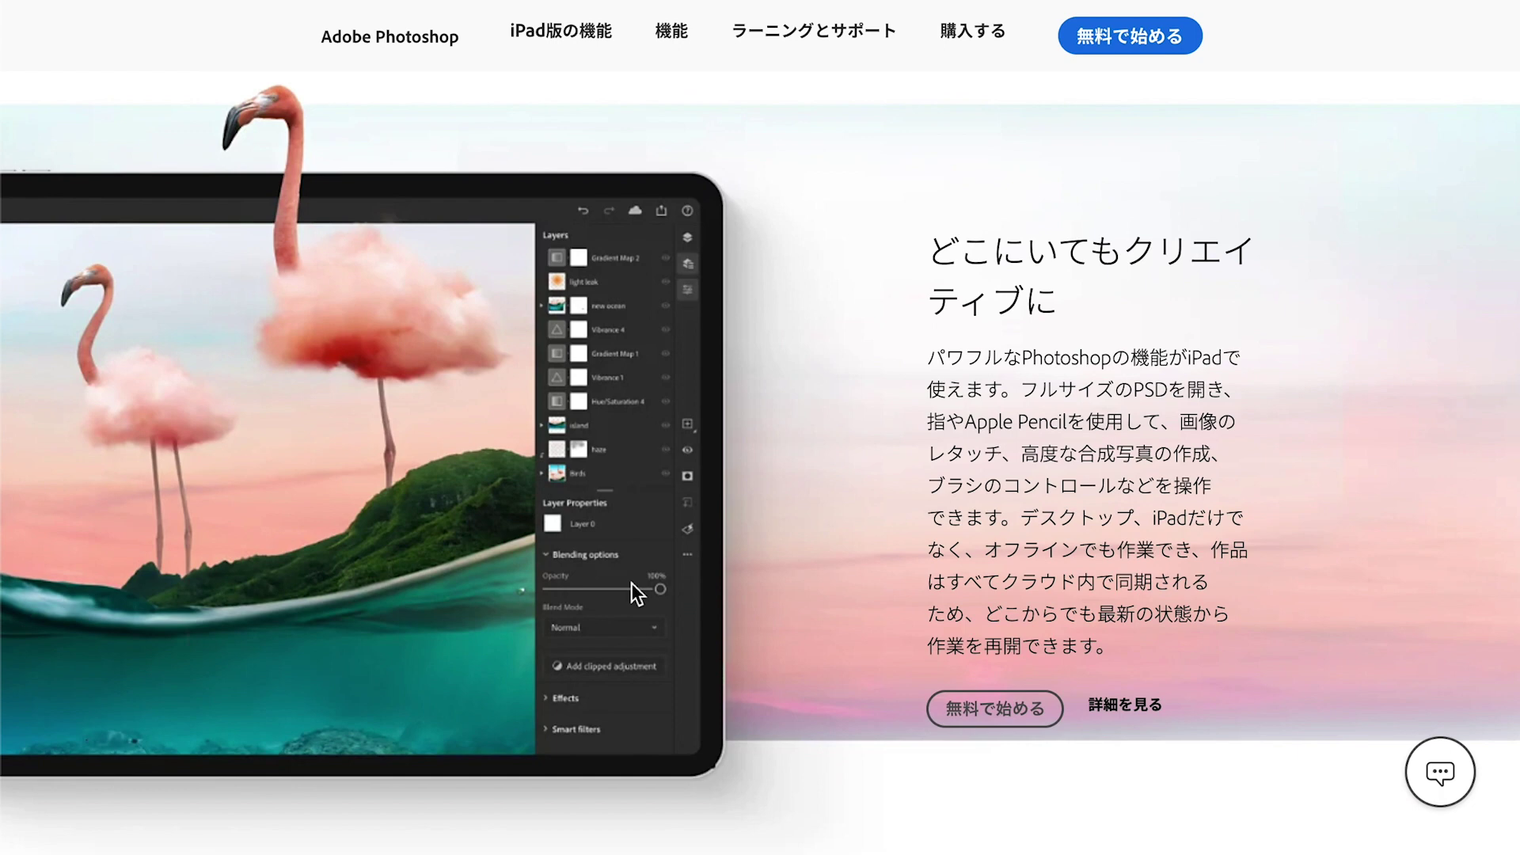
scroll(632, 584, "down", 1)
scroll(632, 585, "down", 2)
scroll(630, 583, "down", 2)
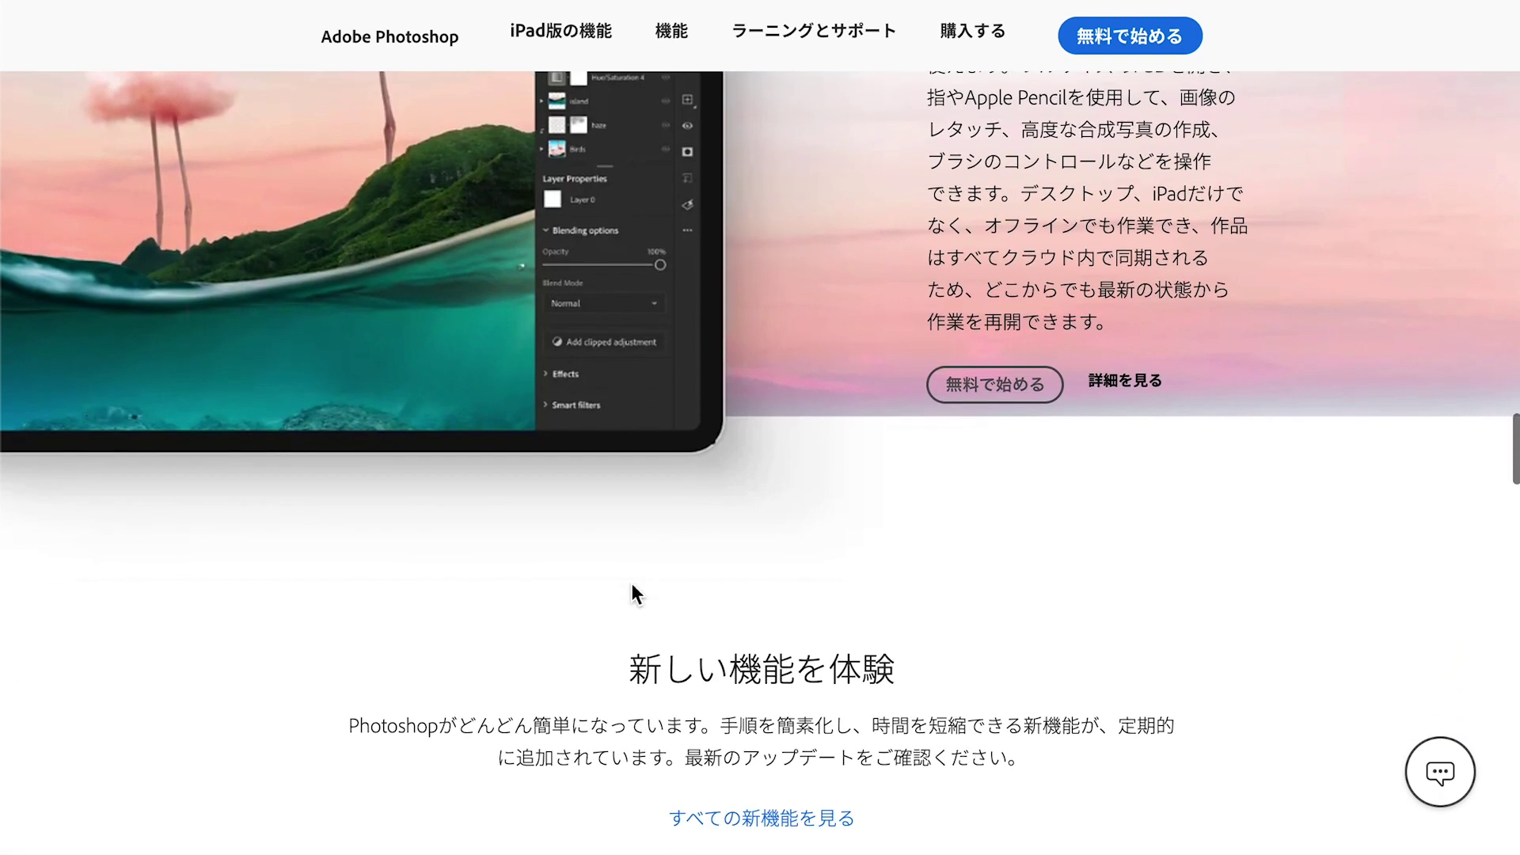
scroll(630, 583, "down", 1)
scroll(630, 583, "down", 1)
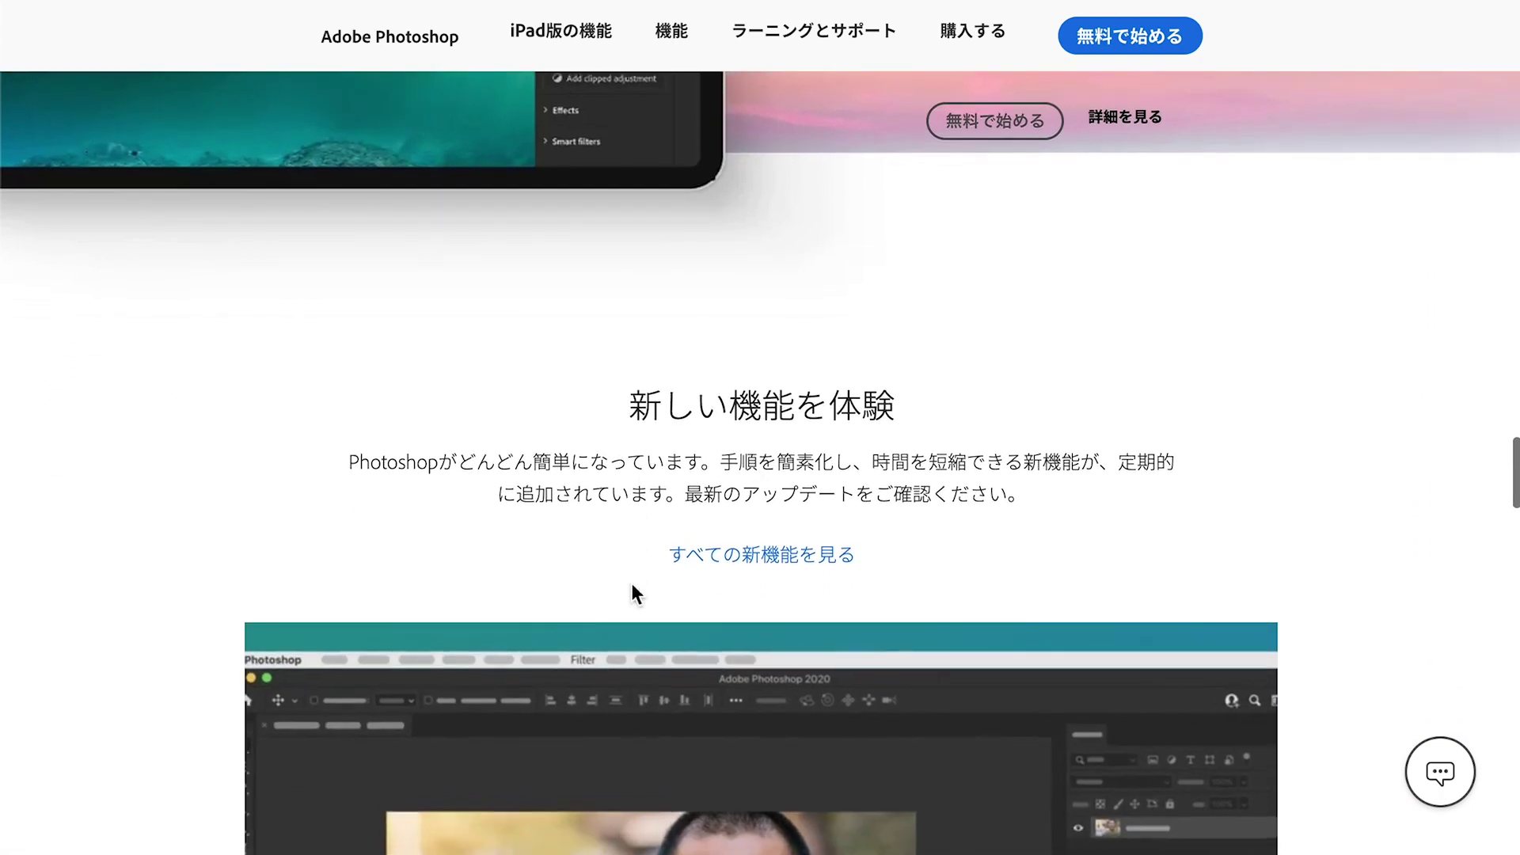
scroll(630, 583, "down", 3)
scroll(630, 583, "down", 2)
scroll(630, 583, "down", 1)
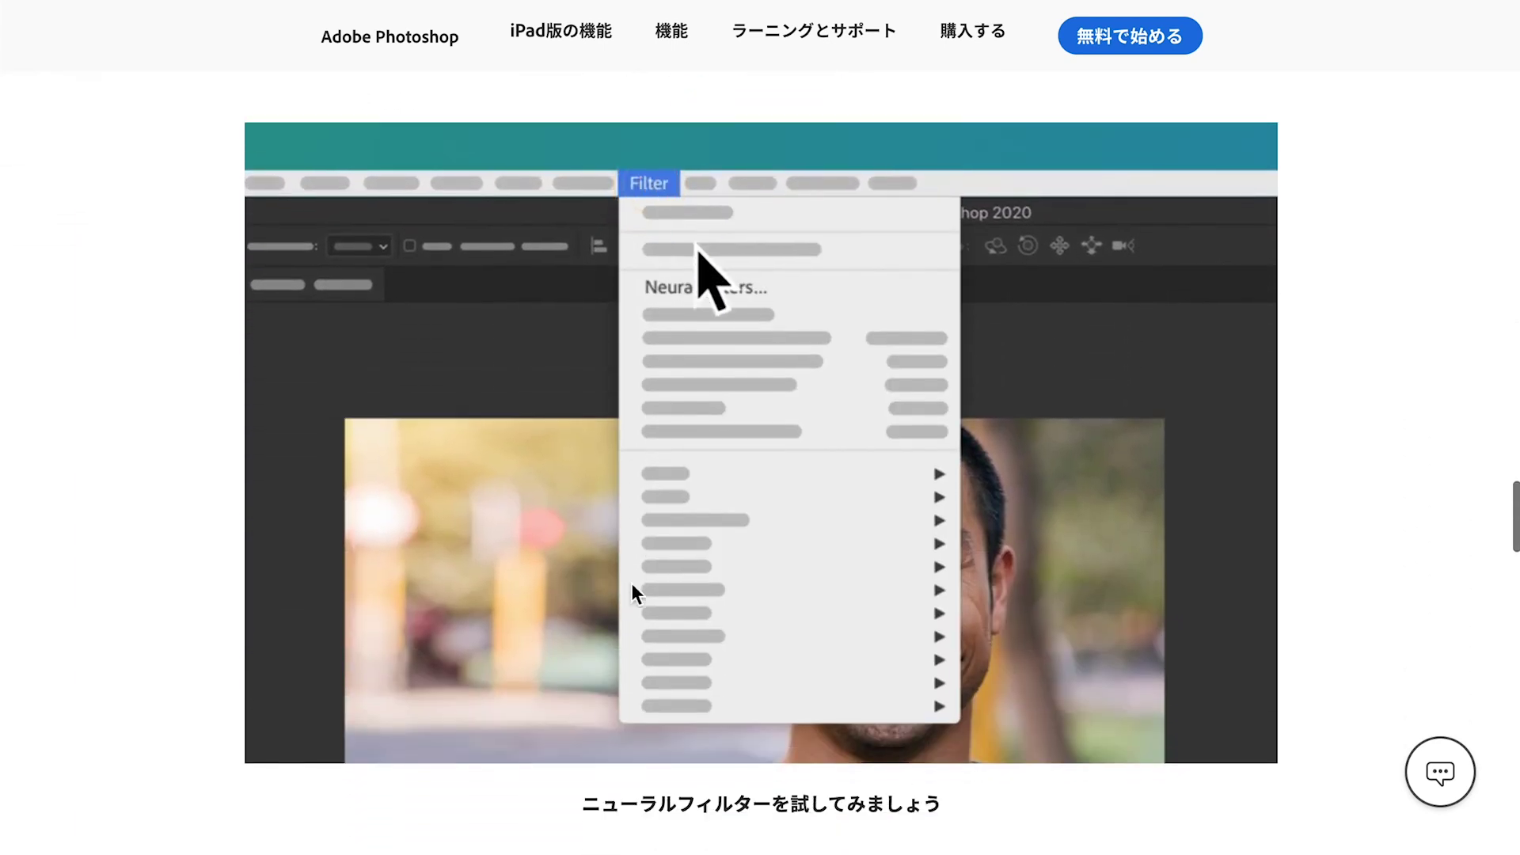
scroll(630, 583, "down", 3)
scroll(630, 583, "down", 2)
scroll(632, 585, "down", 4)
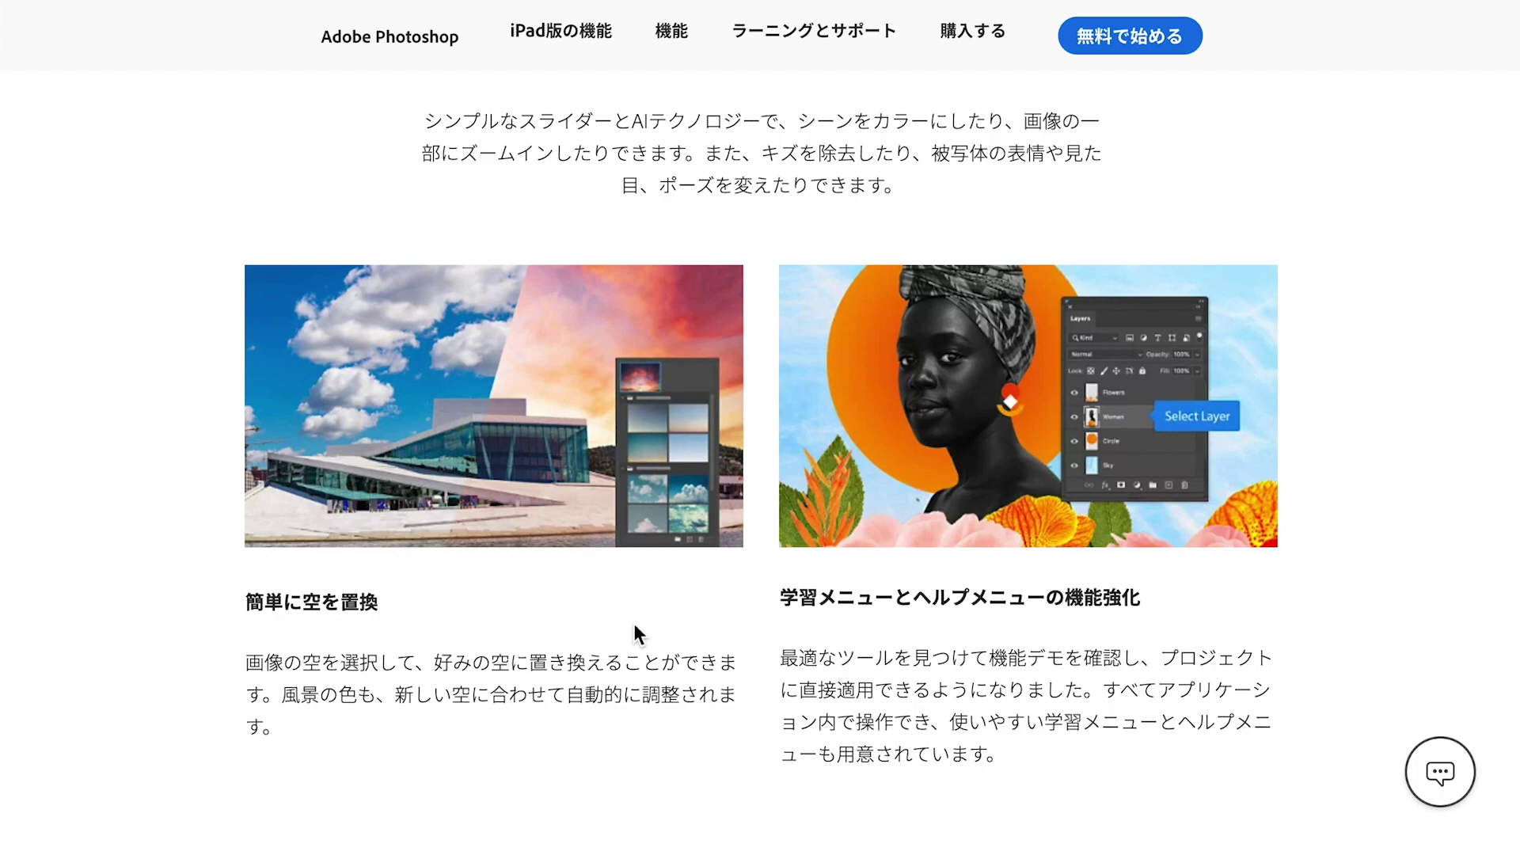
scroll(634, 624, "down", 1)
scroll(633, 624, "down", 1)
scroll(634, 624, "down", 4)
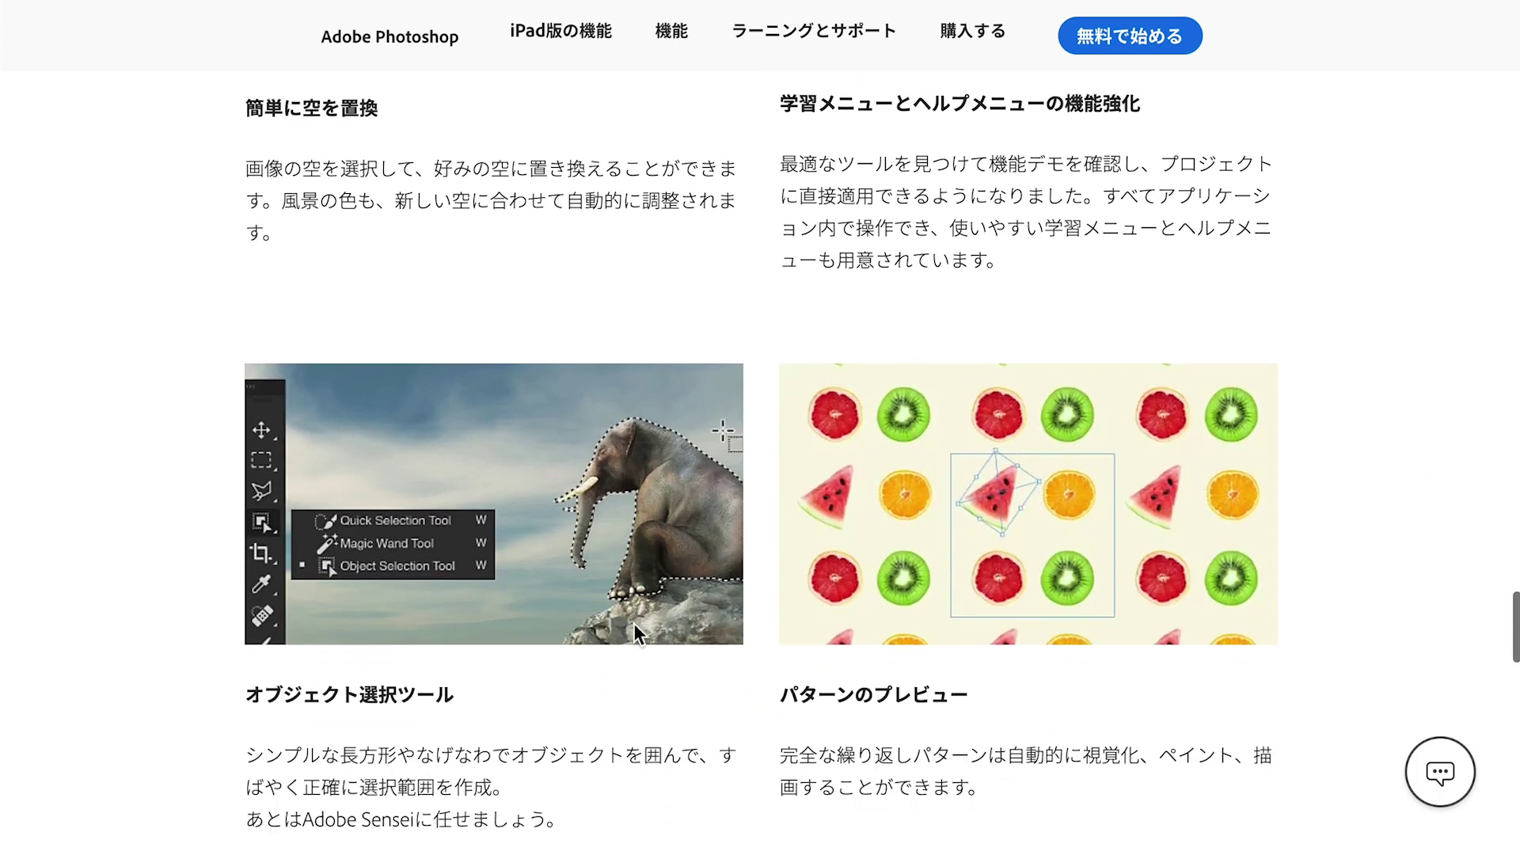
scroll(633, 624, "down", 4)
scroll(633, 624, "down", 6)
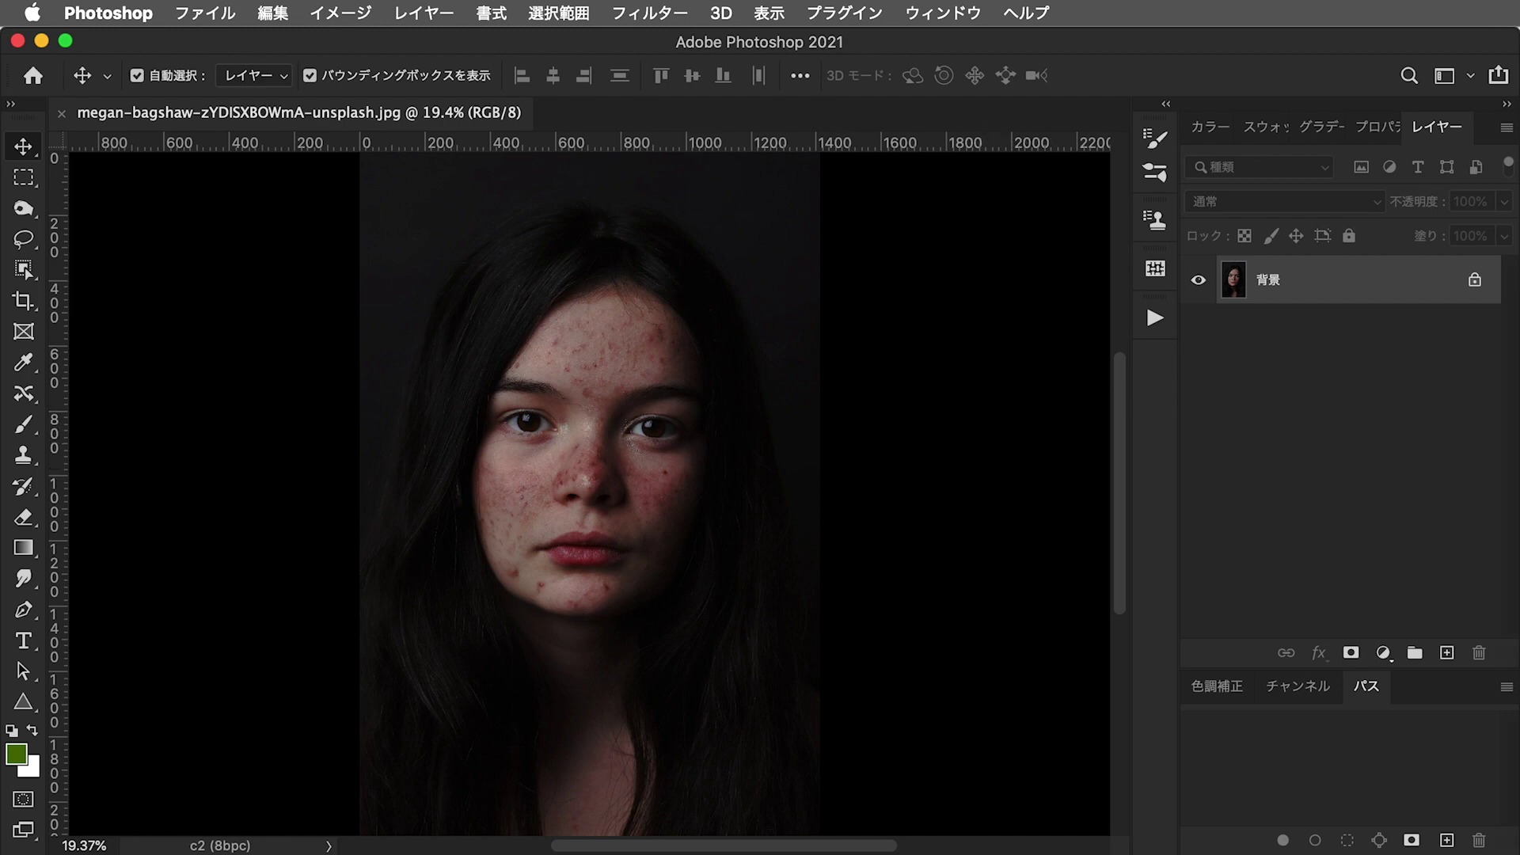
Search Photoshop Help for 属性 and show its results
key("super+f")
mouse_move(1313, 116)
left_mouse_down()
mouse_move(1246, 100)
mouse_move(1299, 40)
left_mouse_up()
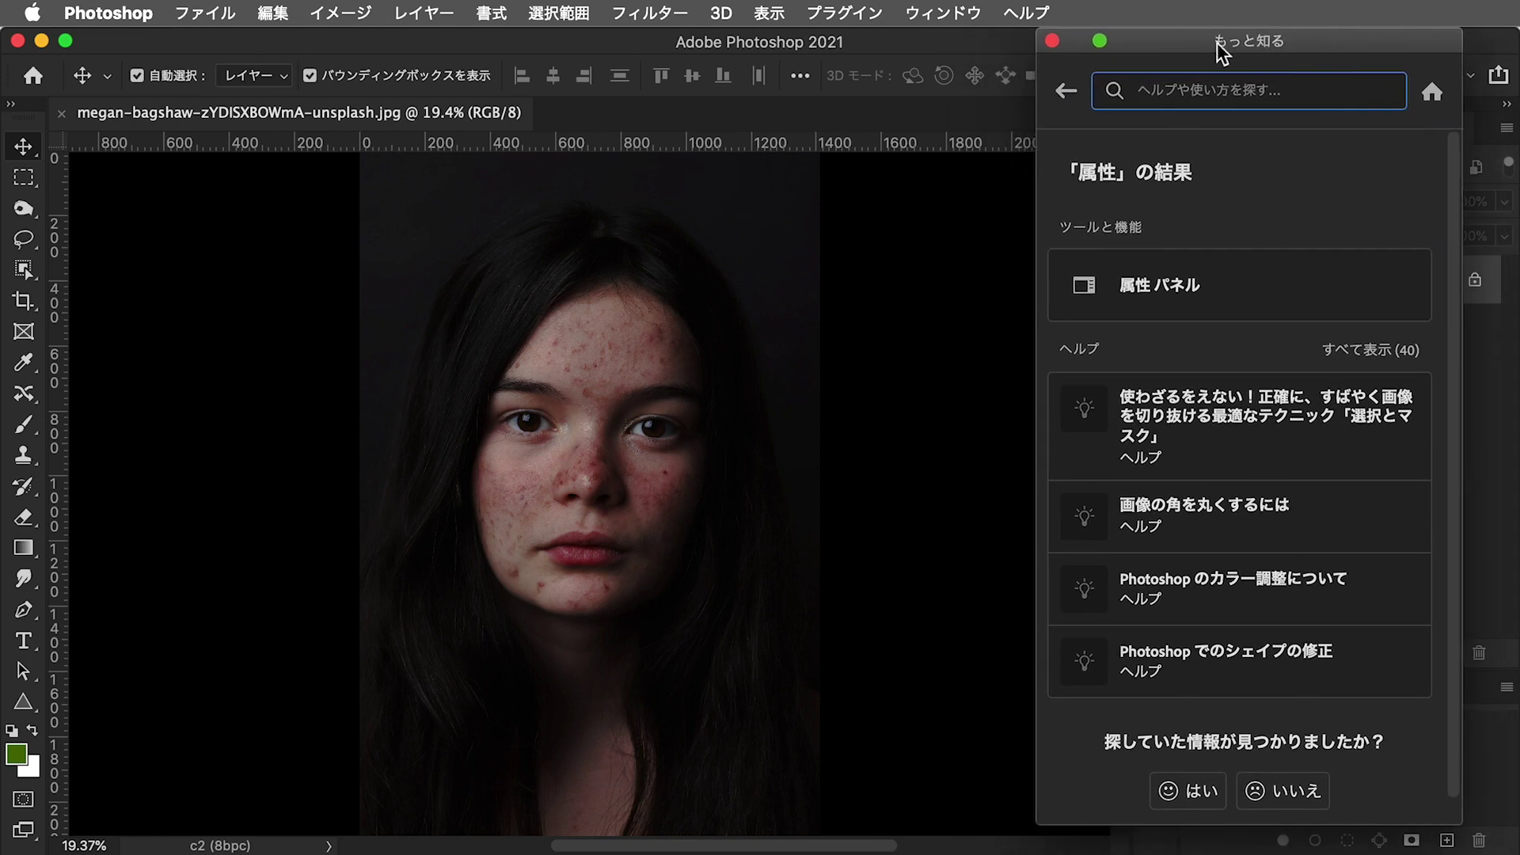
left_click(1027, 12)
left_click(1027, 12)
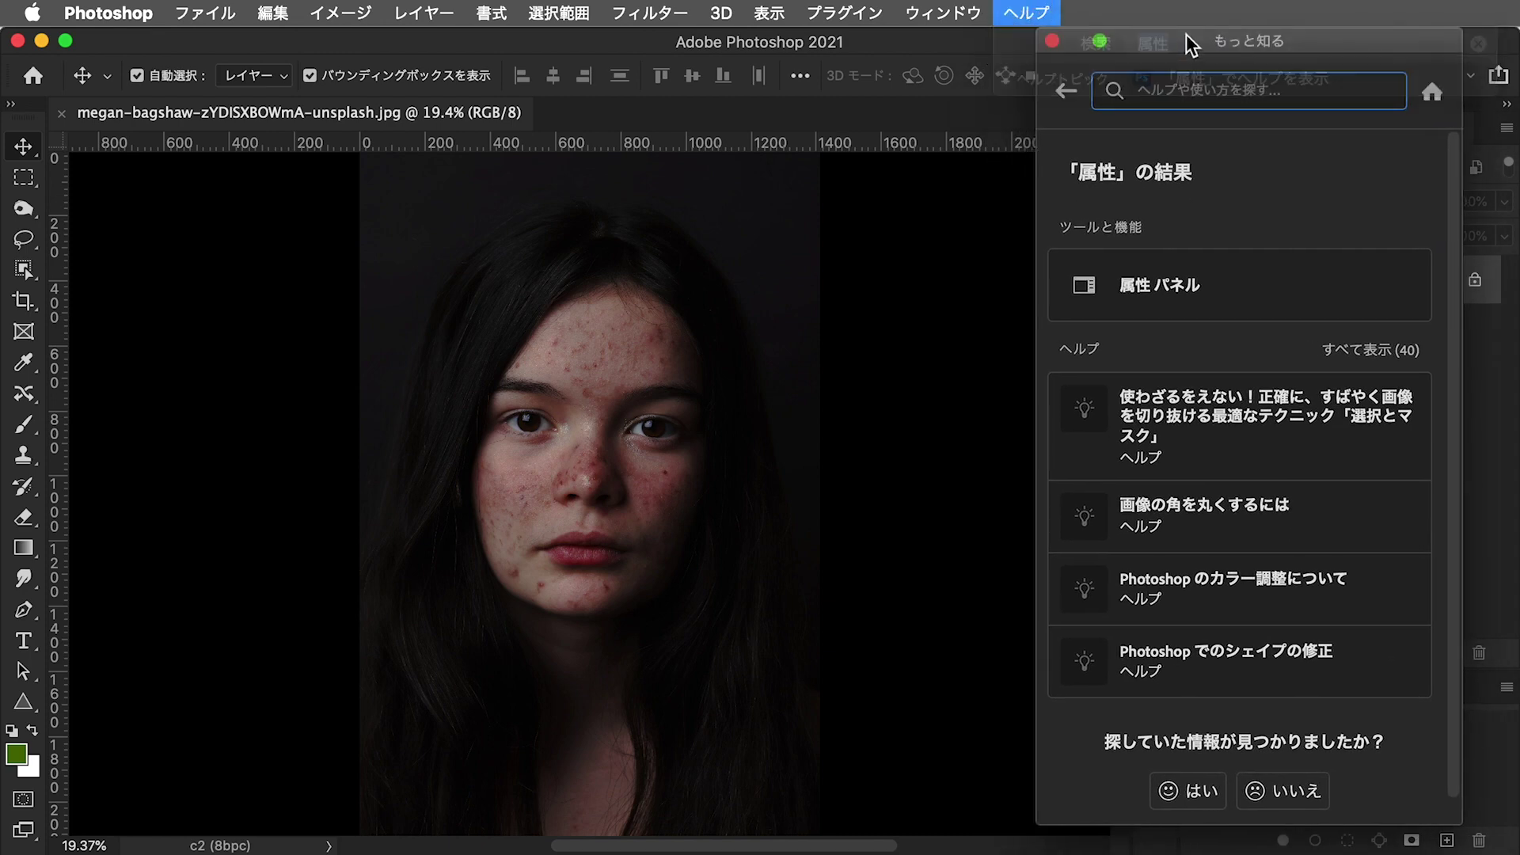
left_click(1027, 12)
left_click(1099, 12)
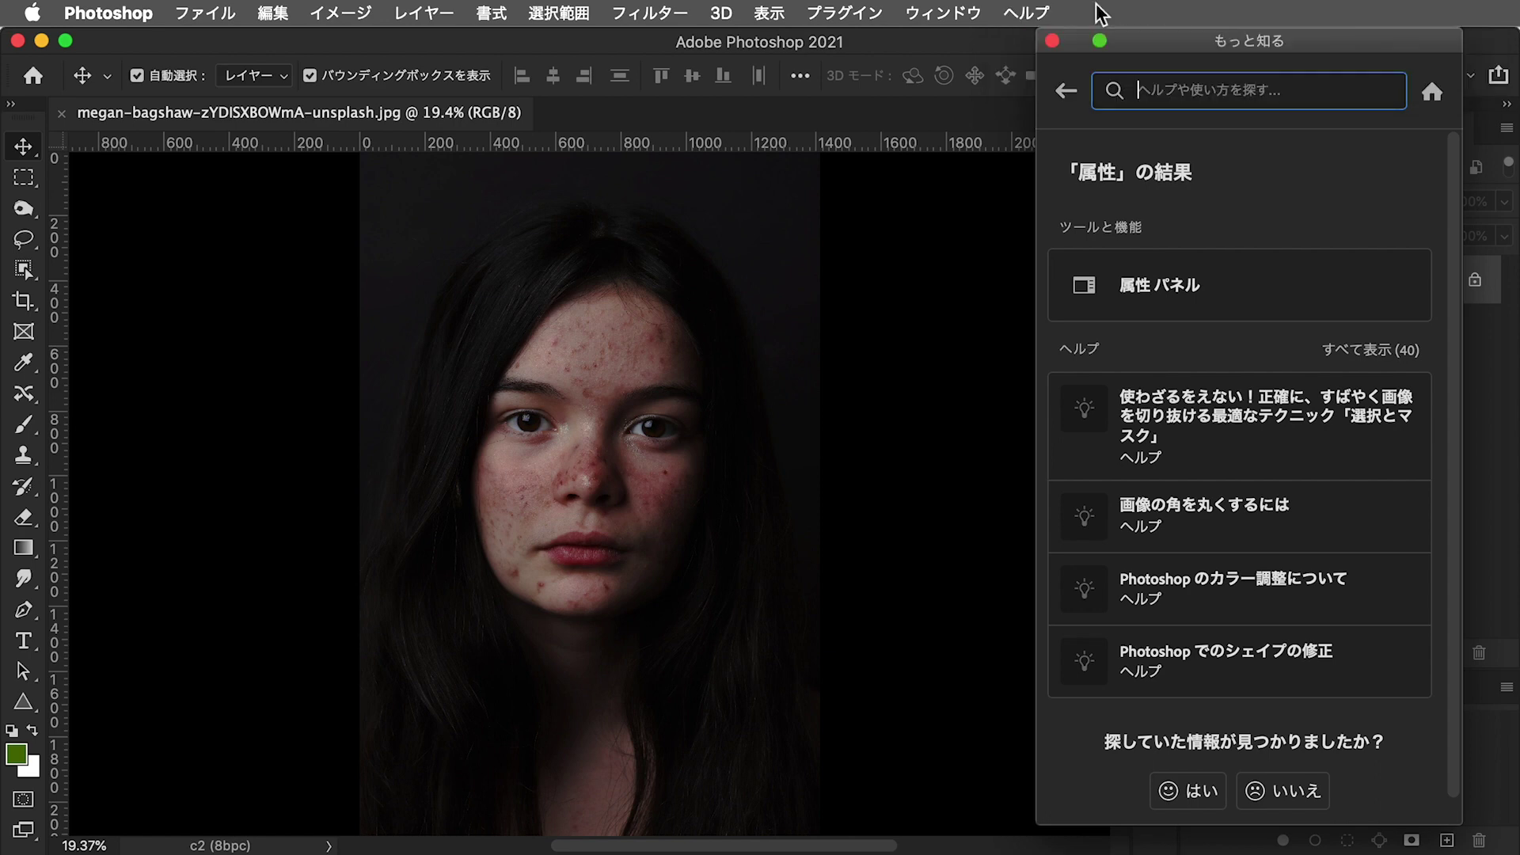
left_click(1029, 12)
left_click(1034, 12)
left_click(1029, 12)
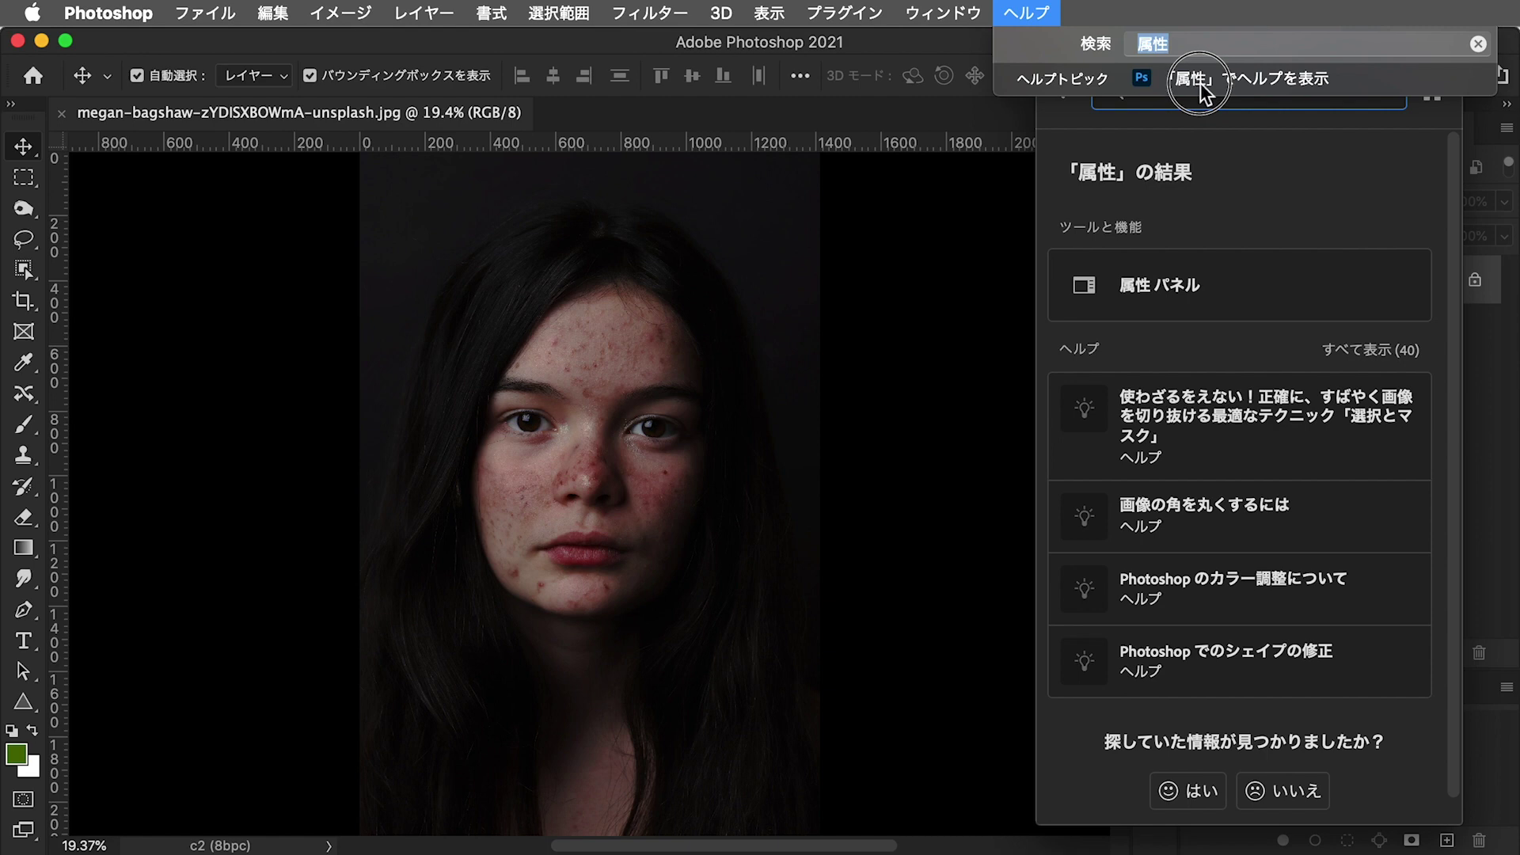
left_click(1199, 83)
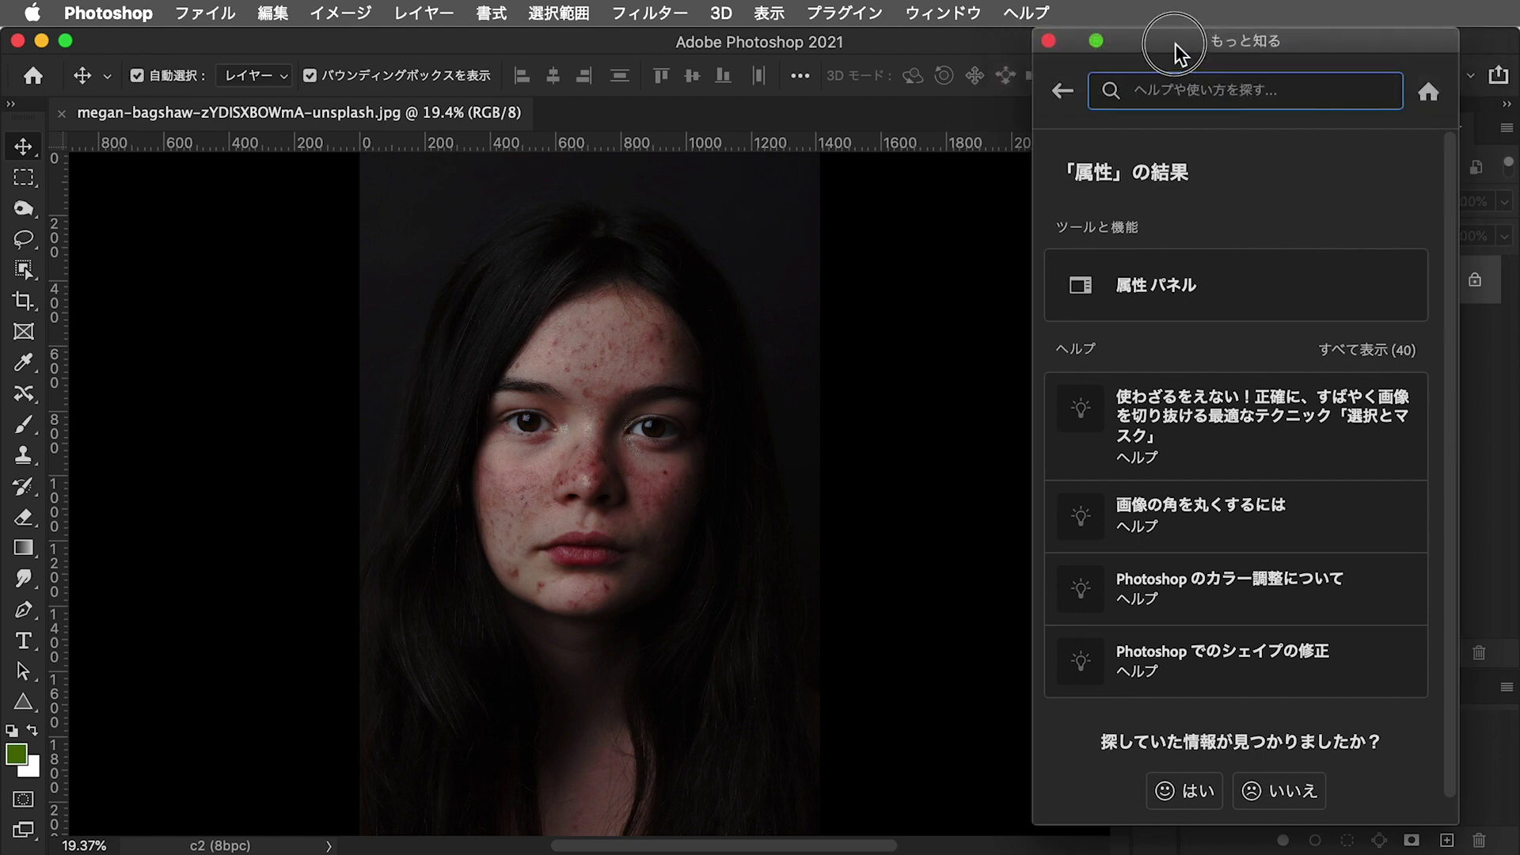
Open the Properties (属性) panel from the help results, then close it
left_click_drag(1179, 41, 1101, 36)
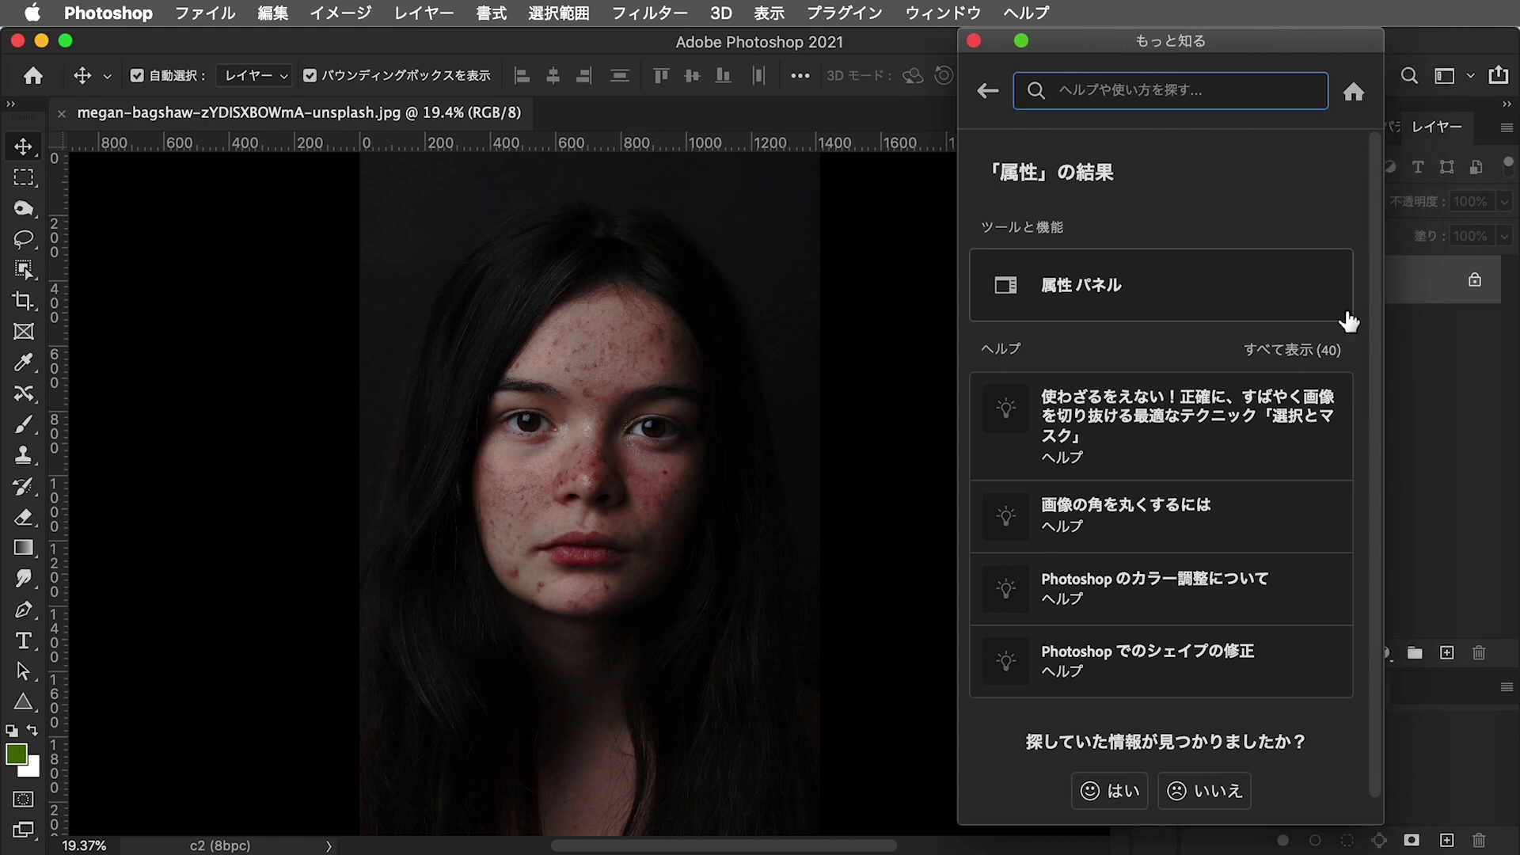
left_click(1103, 305)
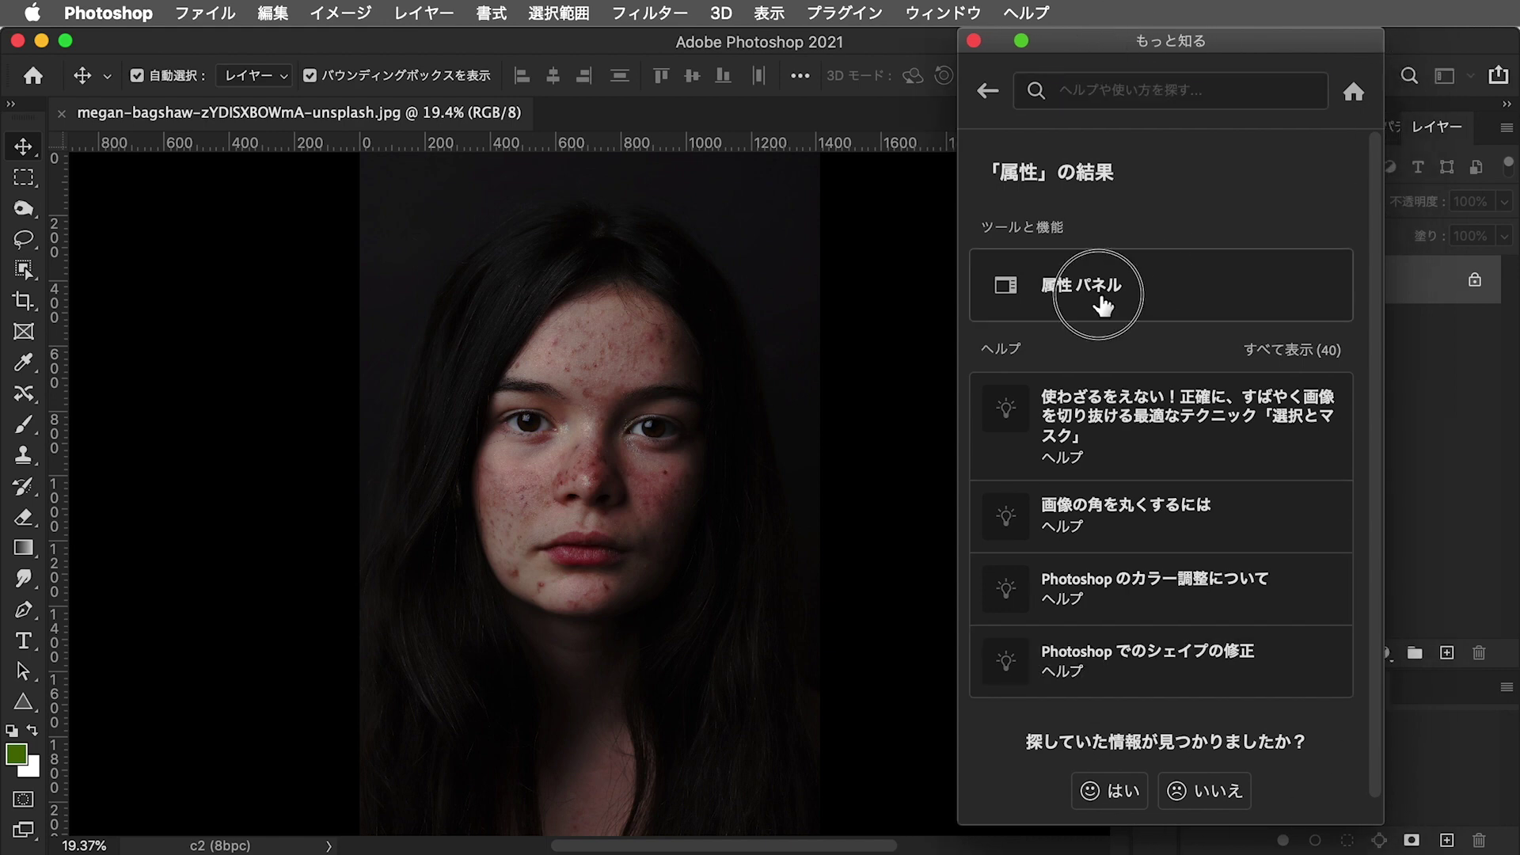
left_click_drag(1061, 40, 1226, 40)
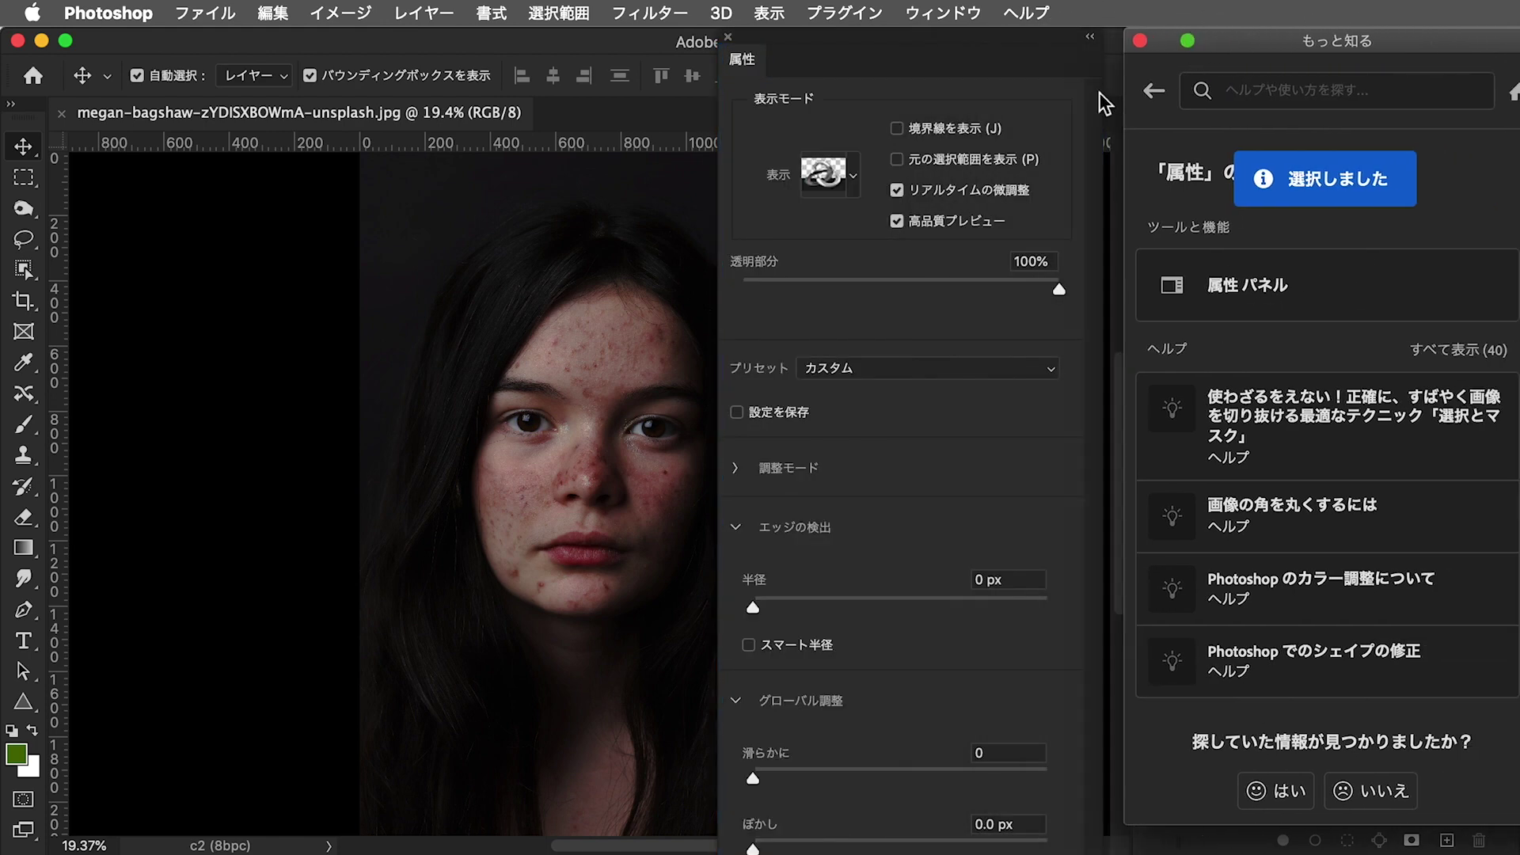
left_click(727, 37)
left_click_drag(1280, 50, 1023, 51)
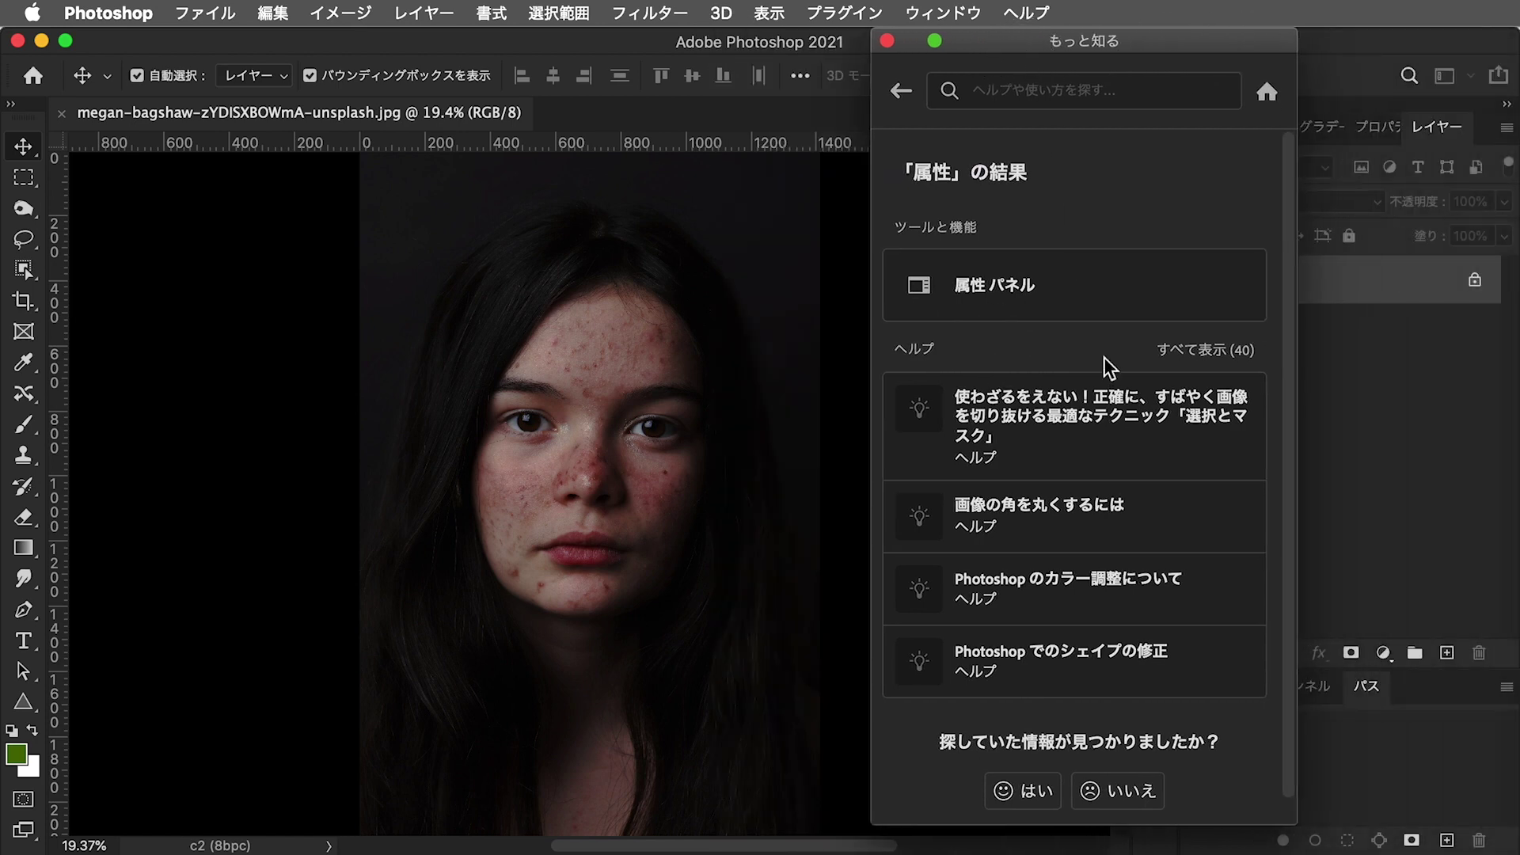
View the first help article, close the help window, and show the gradient presets panel
left_click(1101, 449)
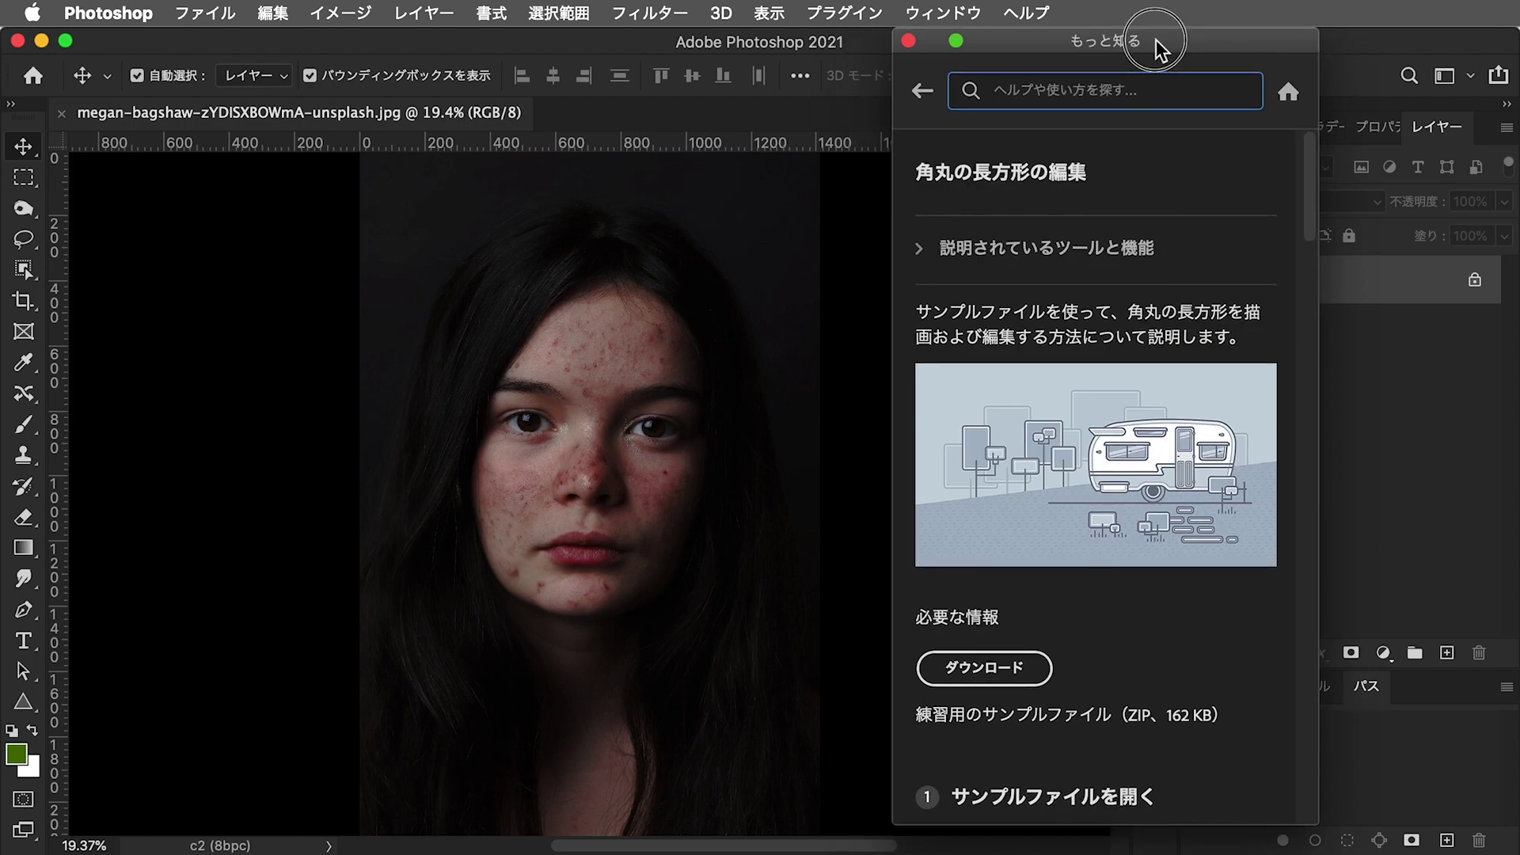
left_click_drag(1134, 40, 1156, 39)
key("super+w")
left_click(1334, 138)
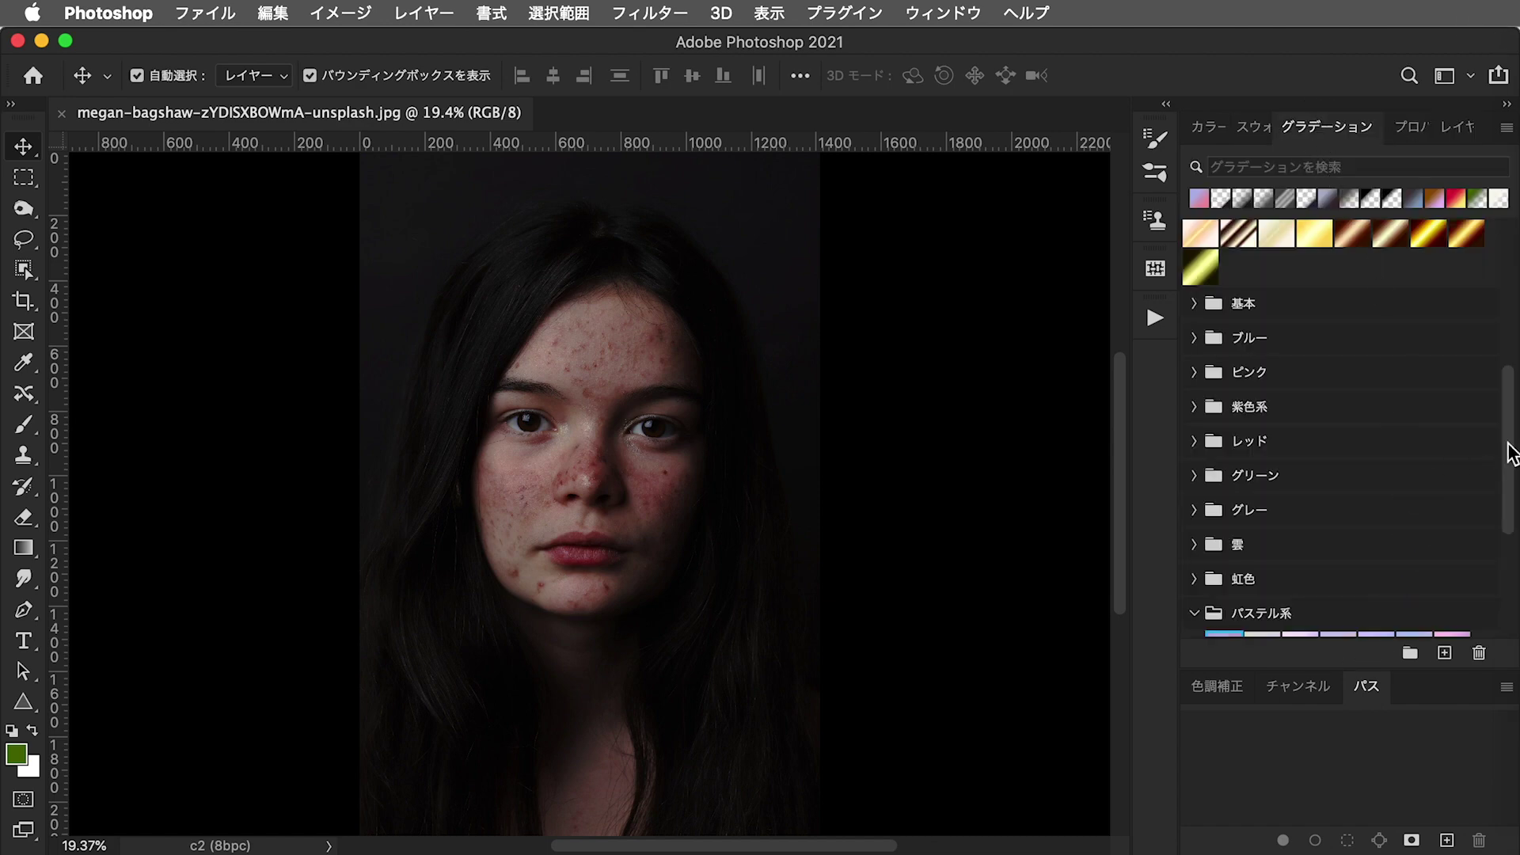
Fill the portrait with a pastel gradient layer and open its blend mode choices
mouse_move(1511, 453)
left_mouse_down()
mouse_move(1504, 289)
mouse_move(1504, 574)
left_mouse_up()
left_click(1197, 396)
left_click(1197, 328)
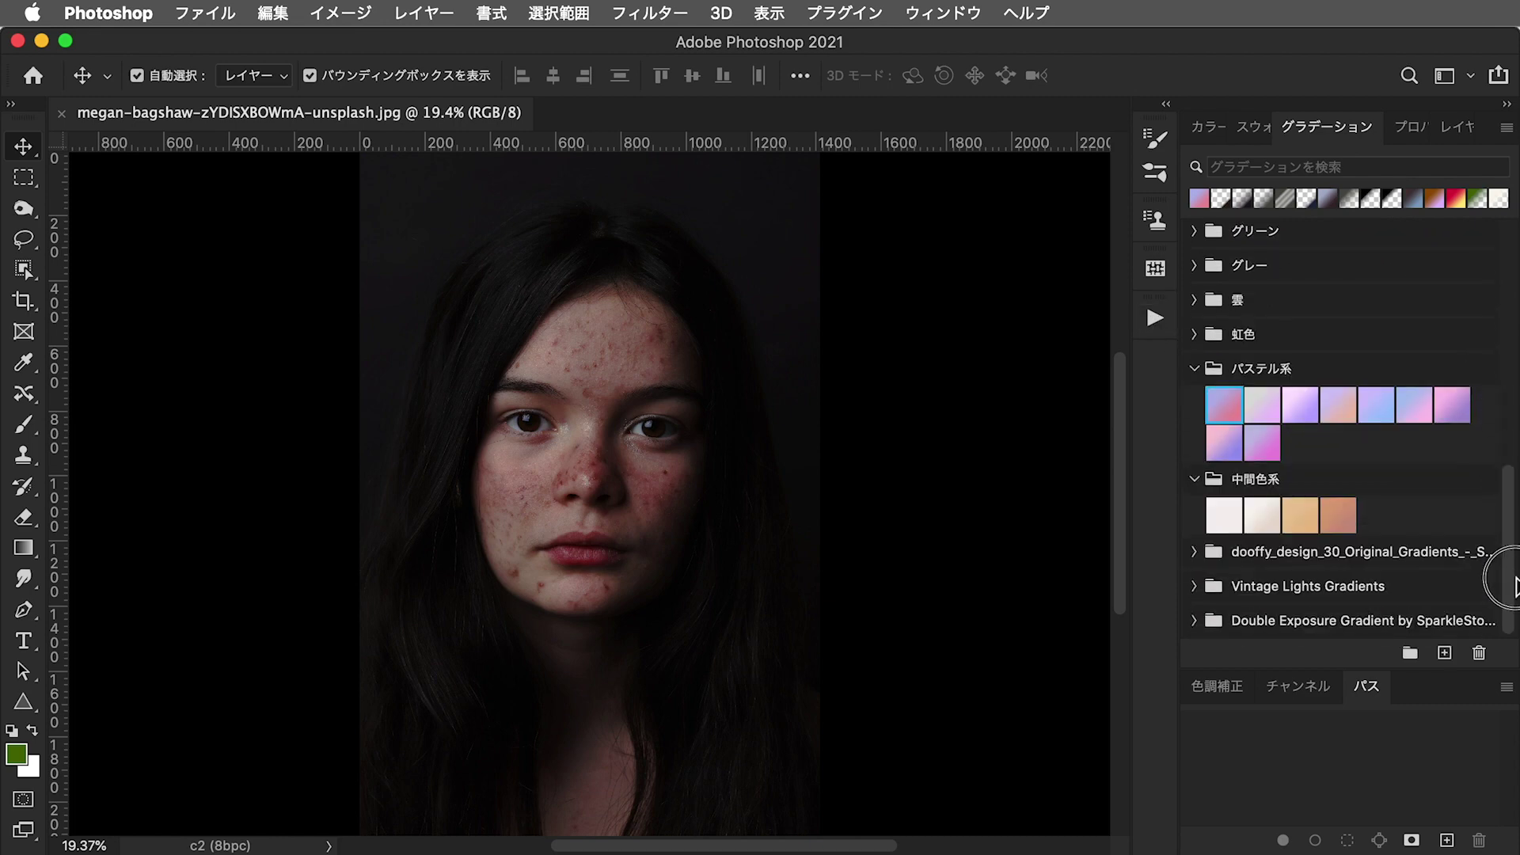
left_click(1365, 438)
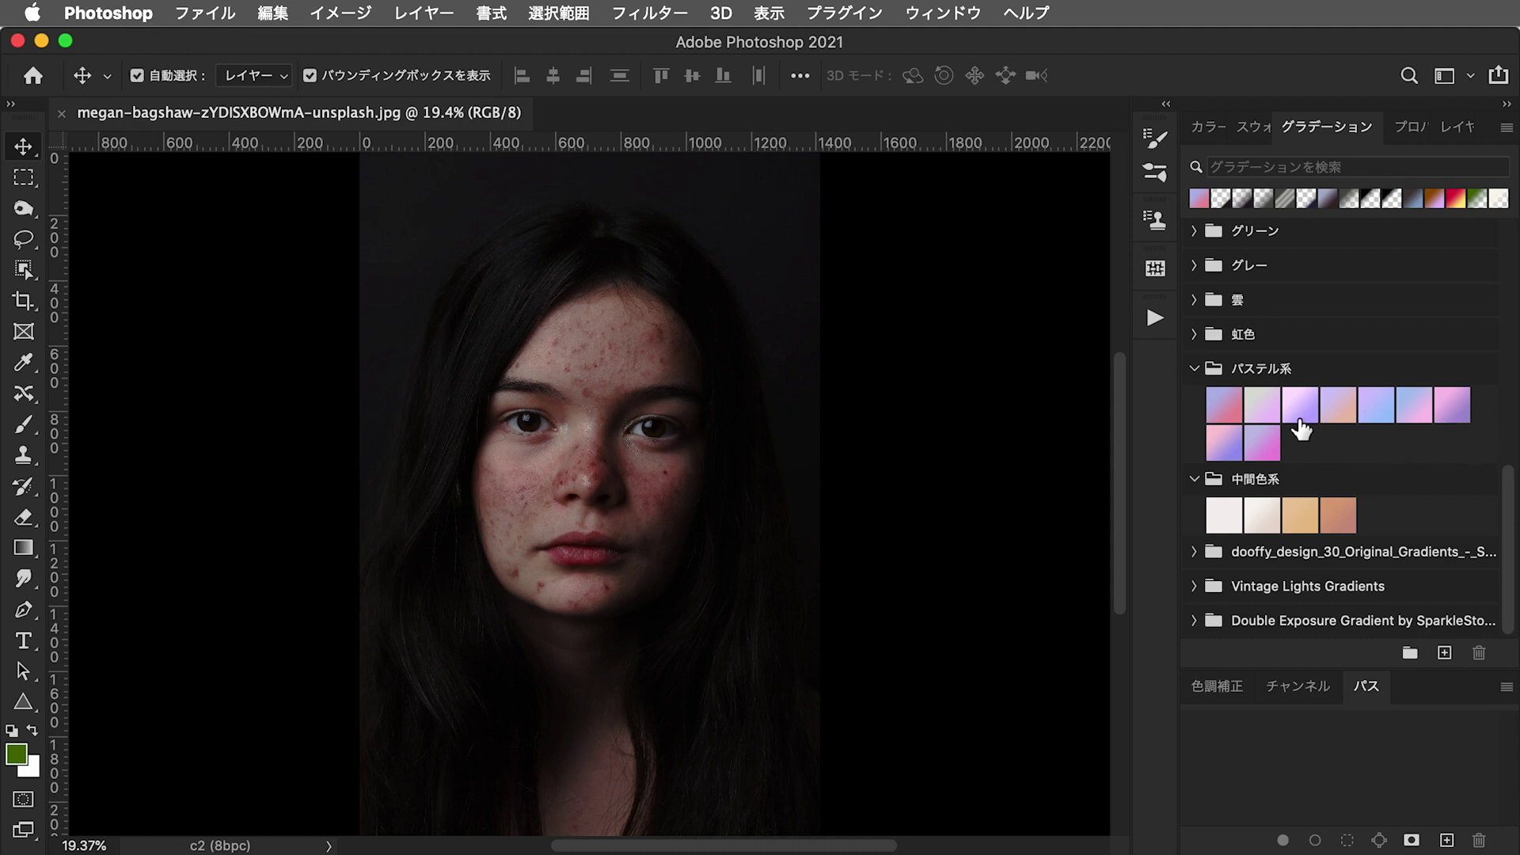
left_click_drag(1301, 429, 597, 416)
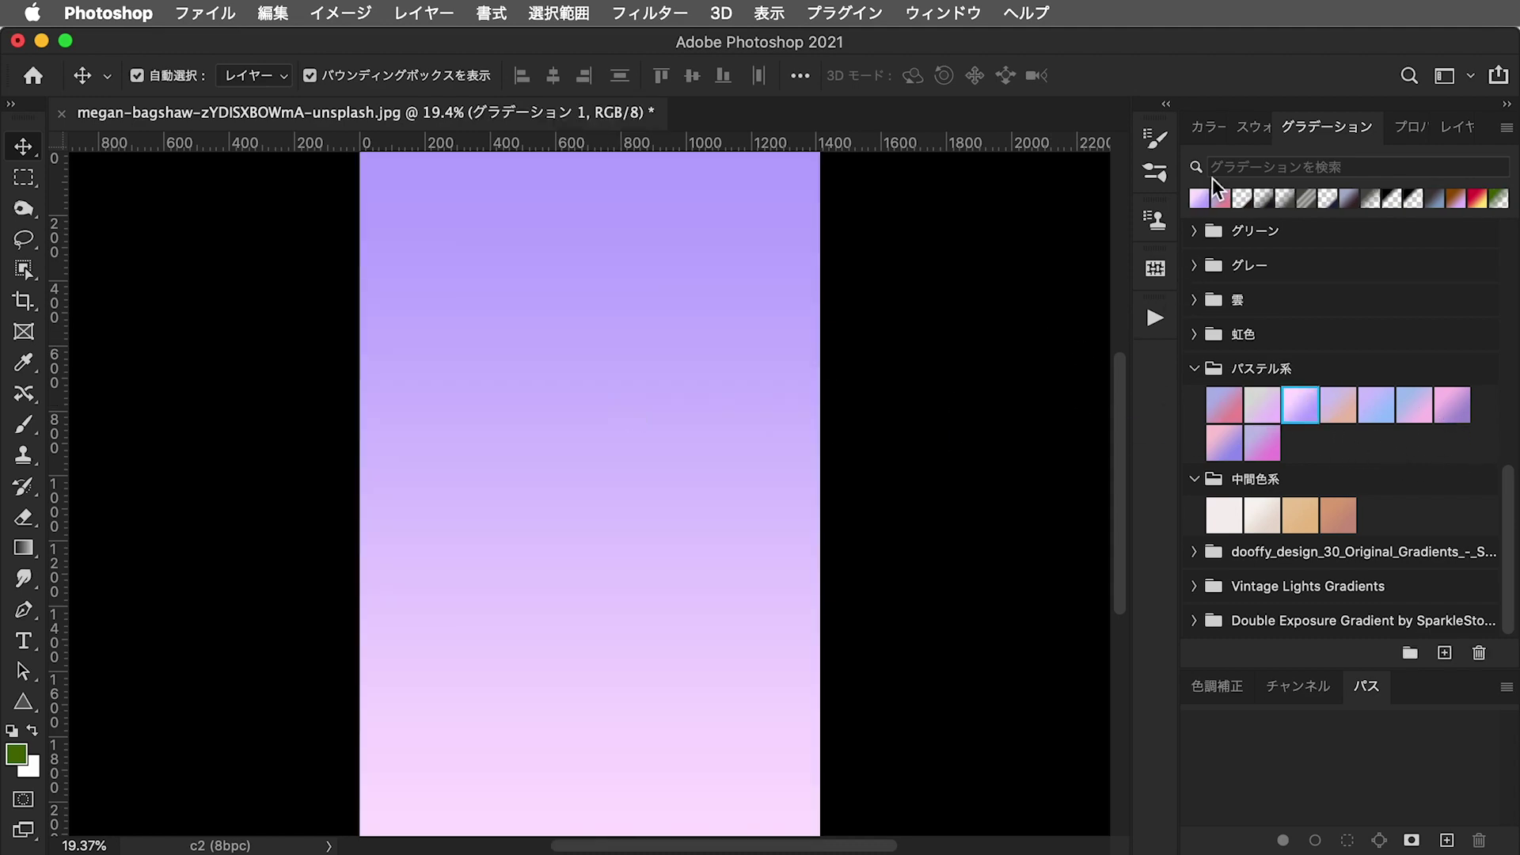
left_click(1457, 126)
left_click(1261, 198)
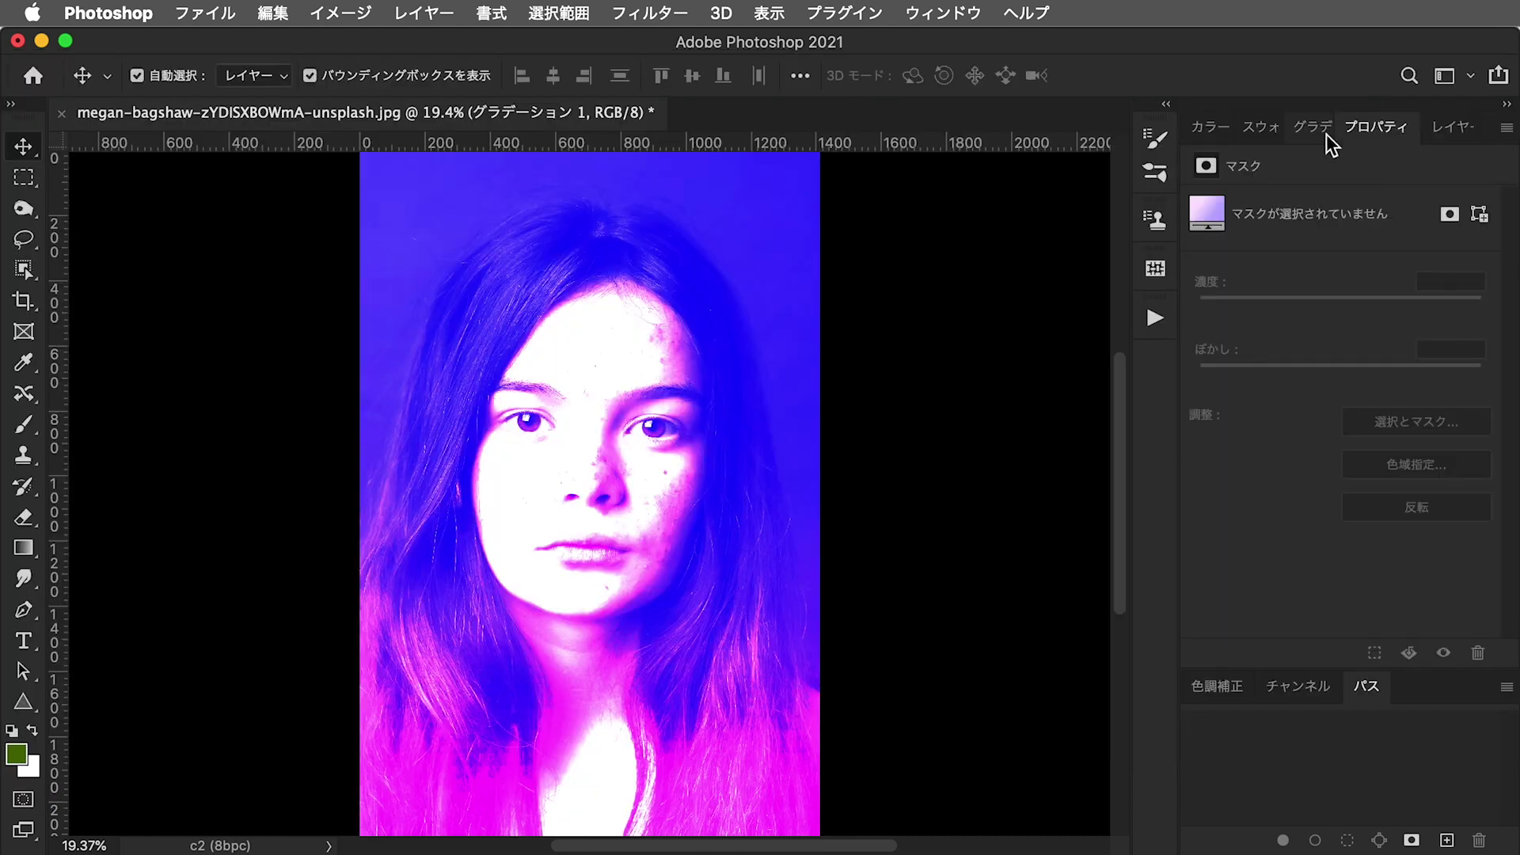
Recolour the portrait with a 中間色系 gradient preset
left_click(1320, 129)
left_click(1332, 493)
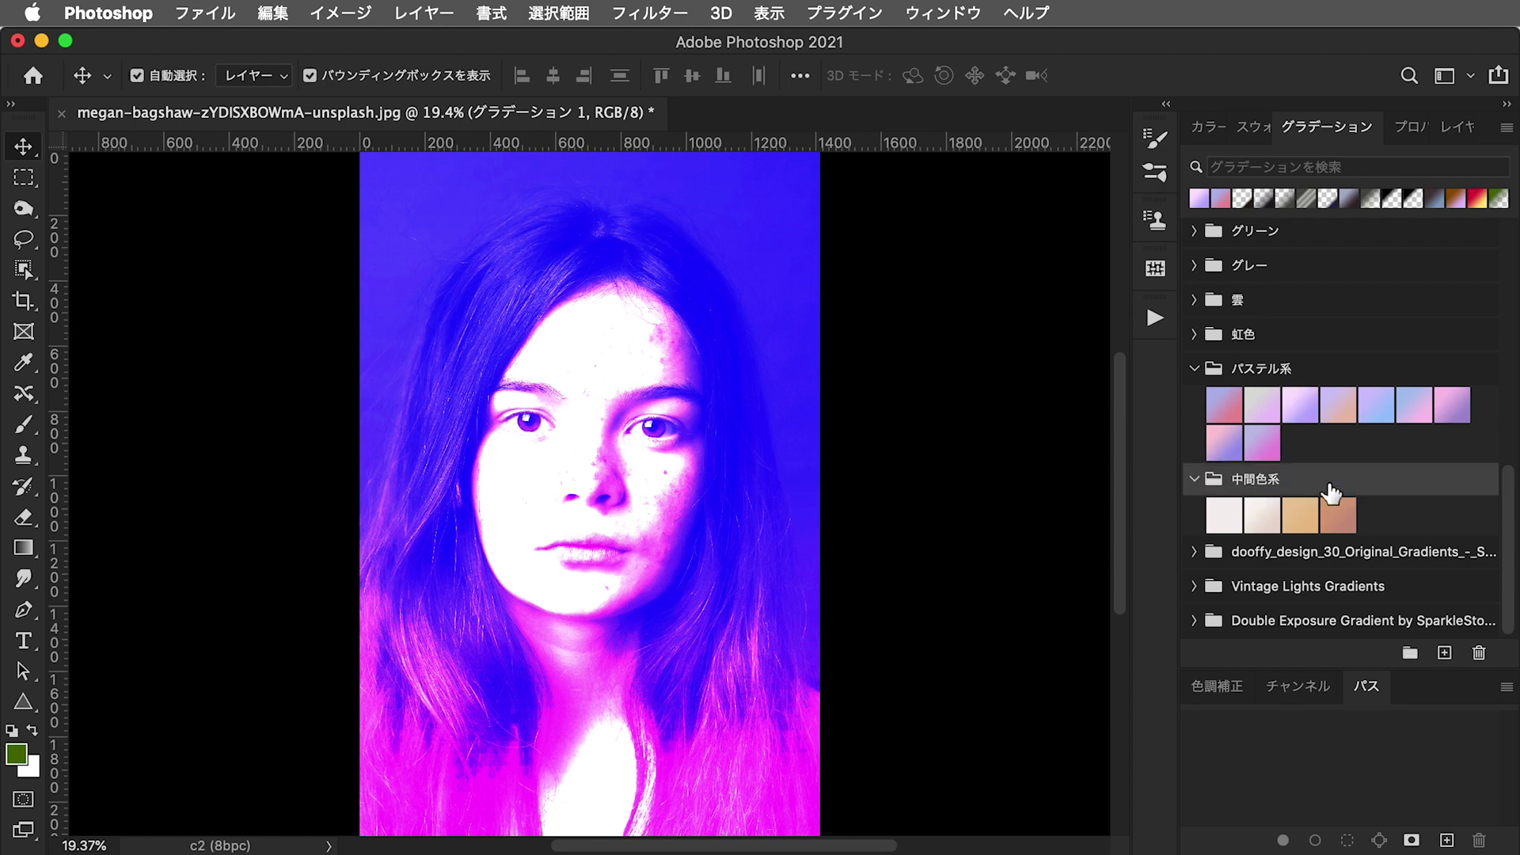
left_click(1403, 512)
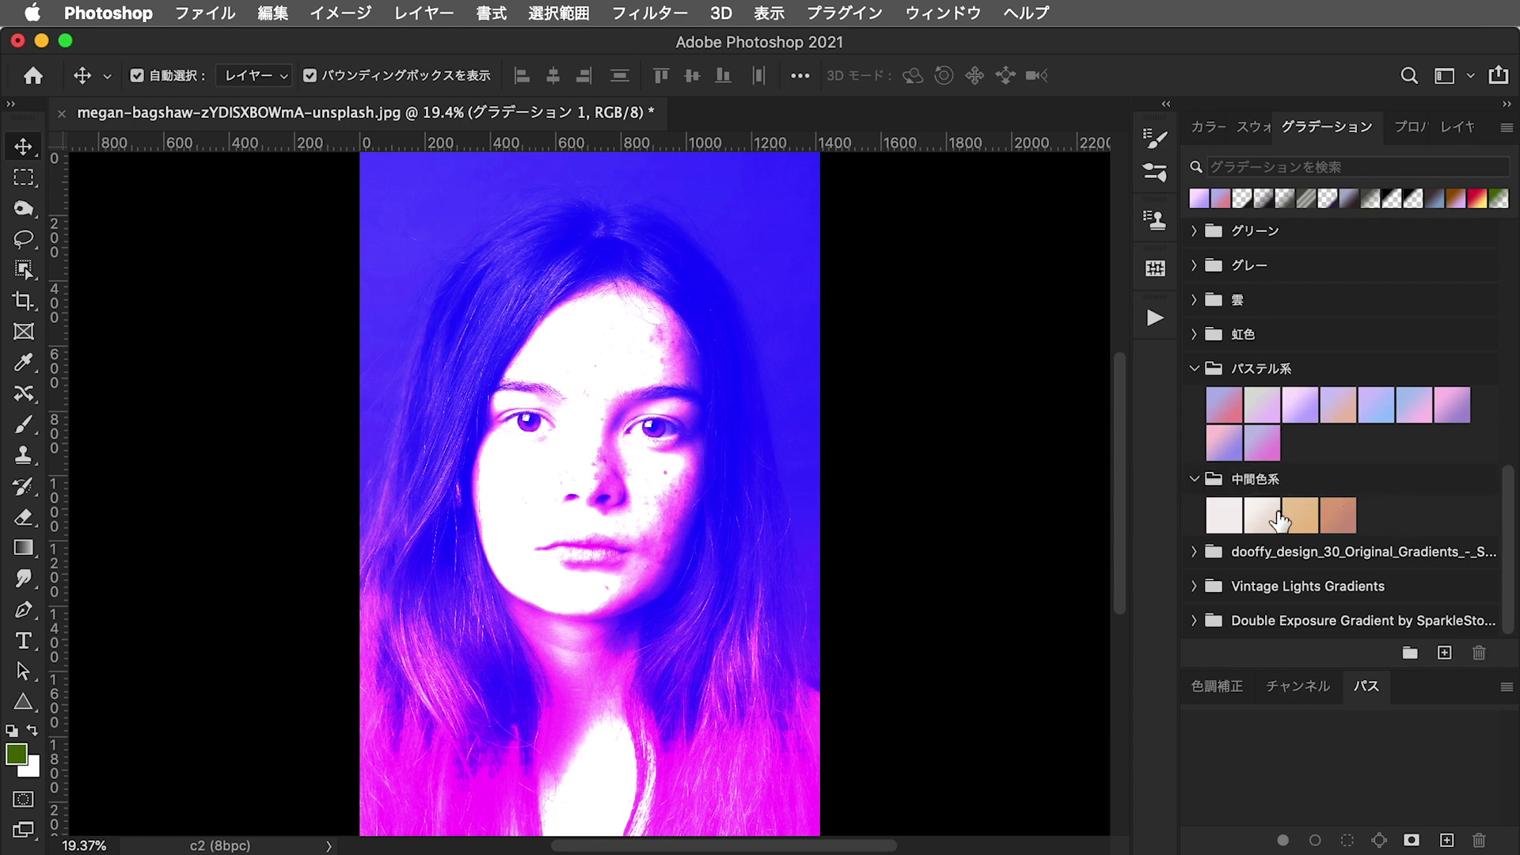
left_click_drag(1296, 524, 631, 459)
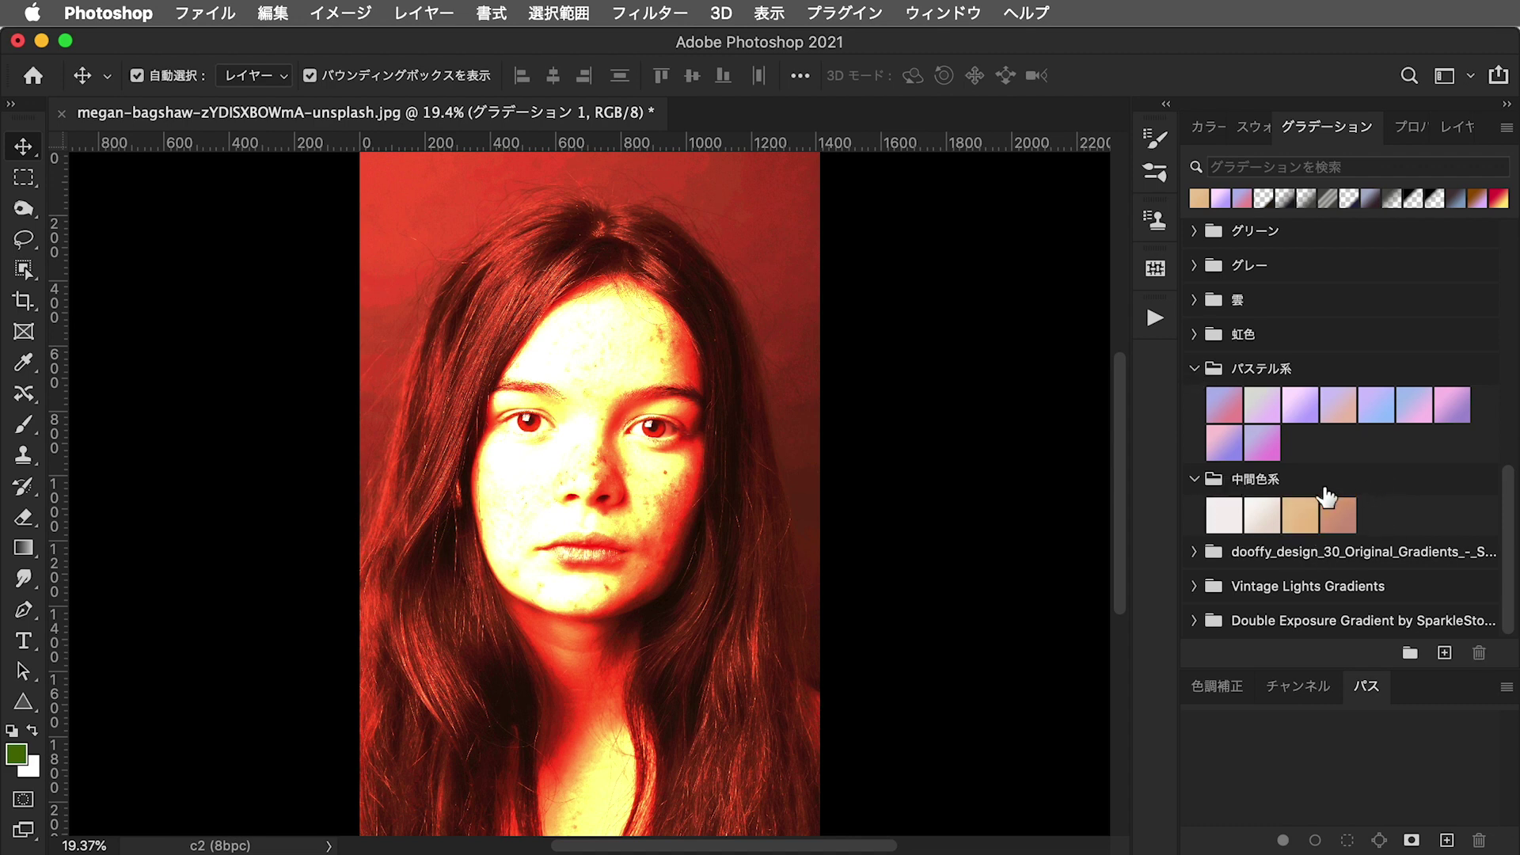
Set the foreground colour to the teal 暗 swatch and delete the gradient fill layer
left_click(1255, 128)
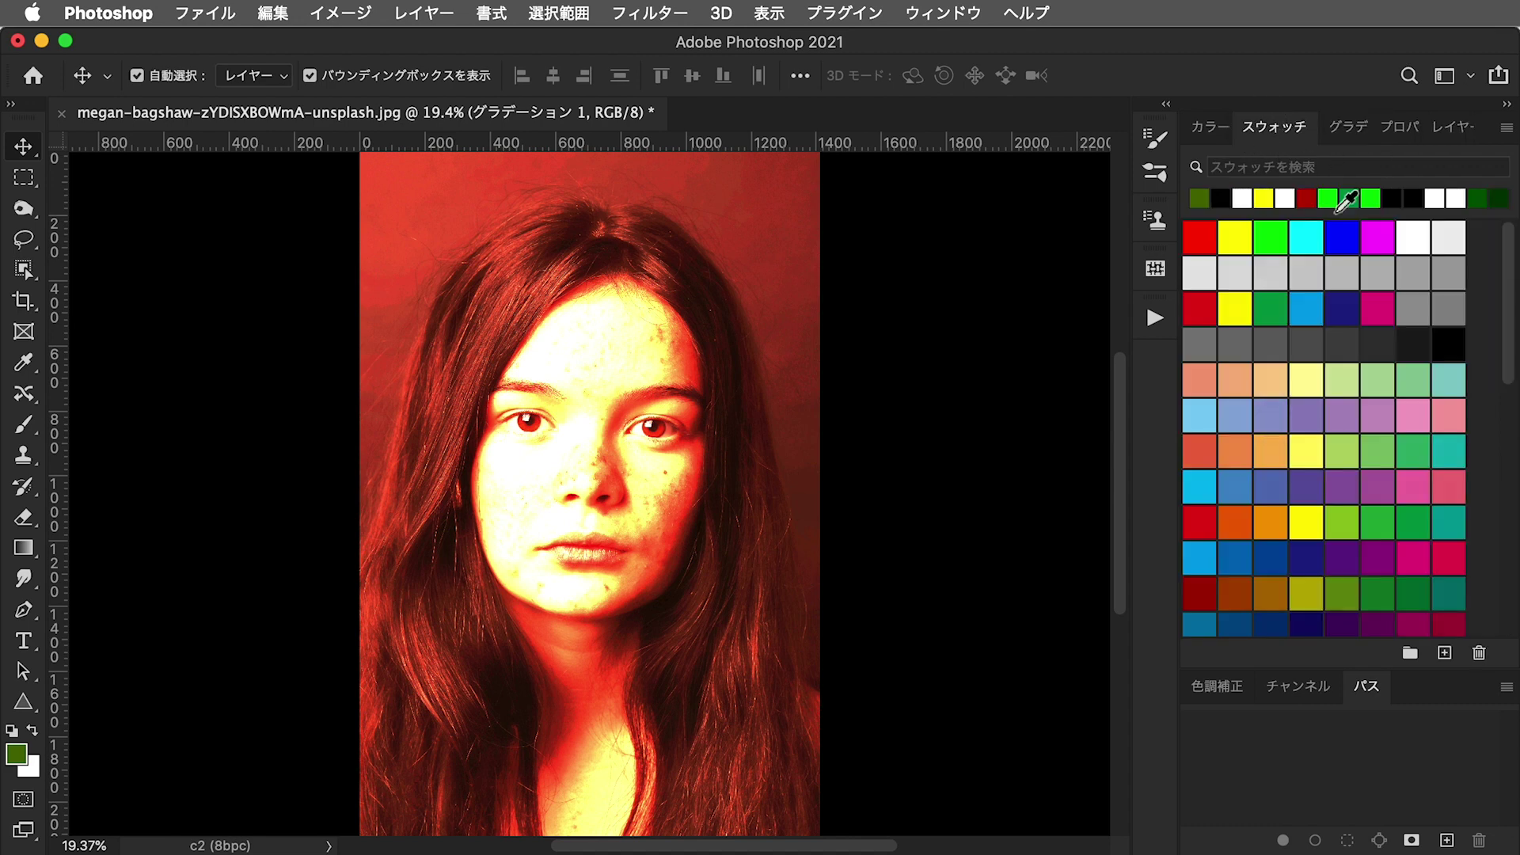
left_click_drag(1505, 327, 1500, 563)
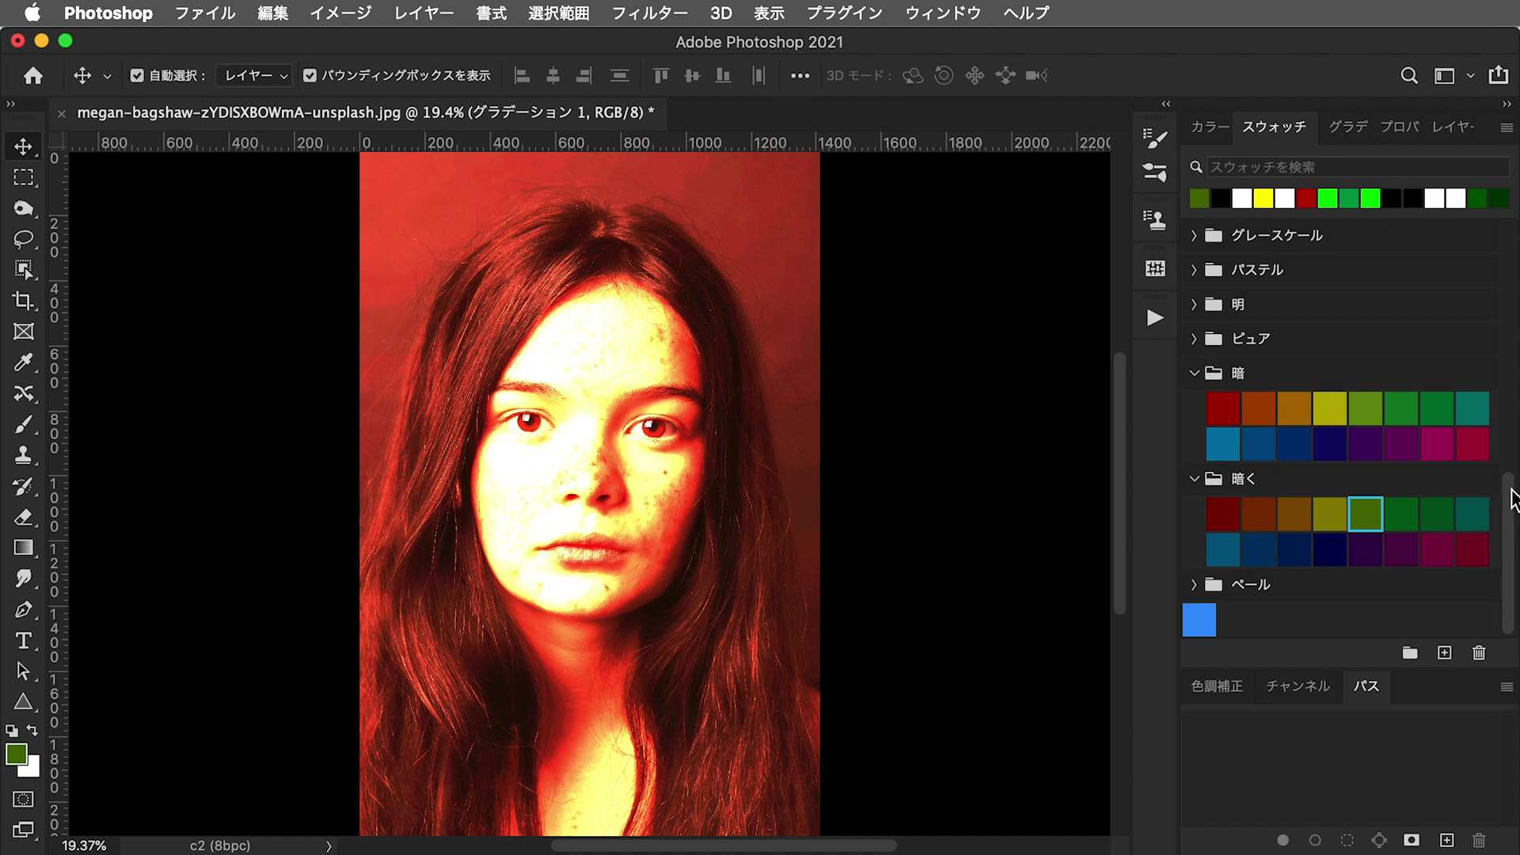
left_click(1473, 412)
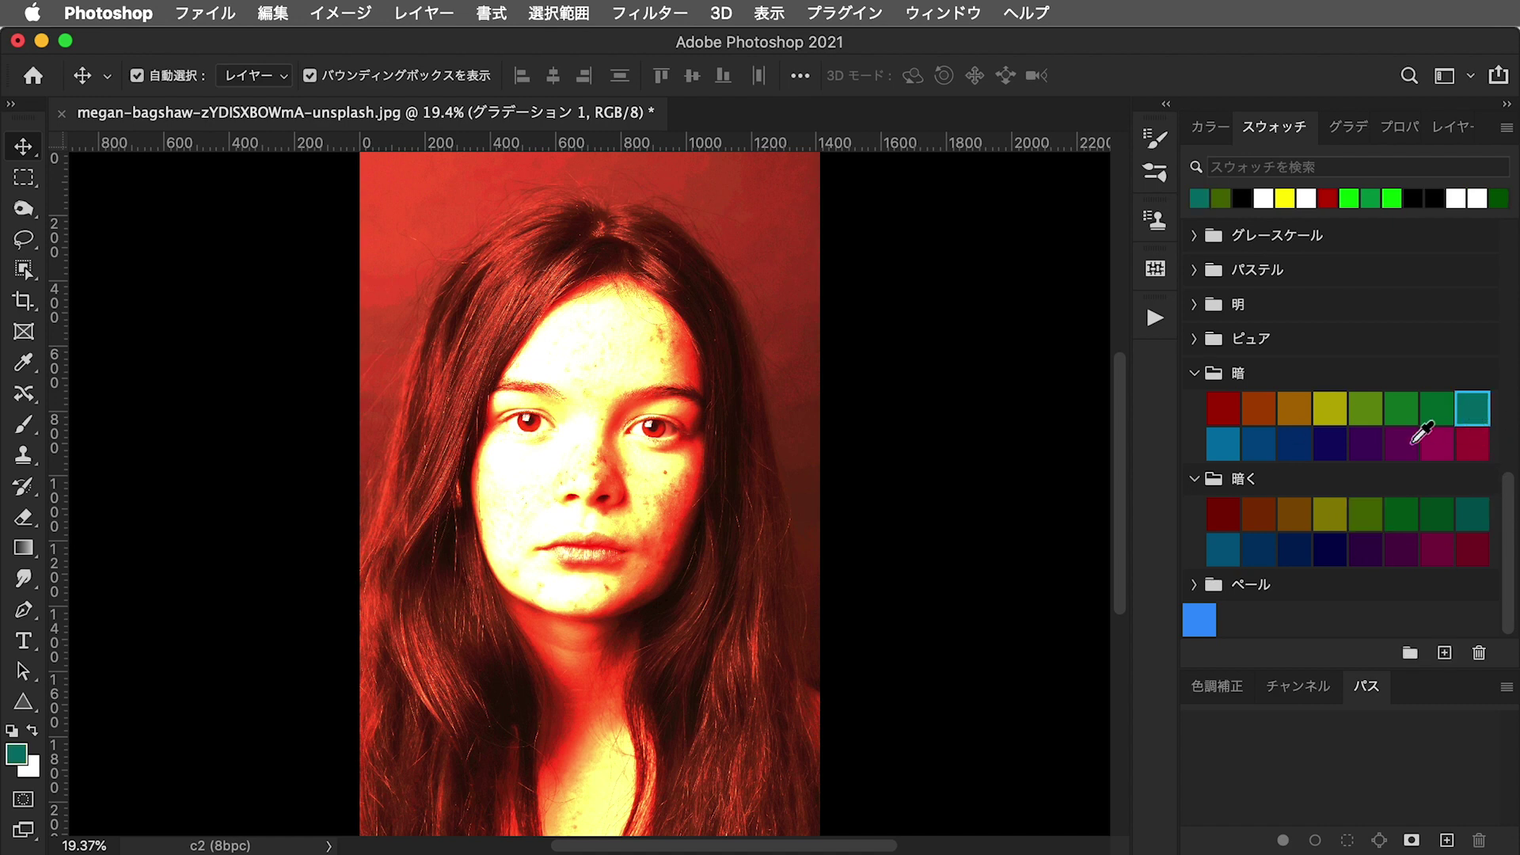
left_click(1197, 374)
left_click(1196, 473)
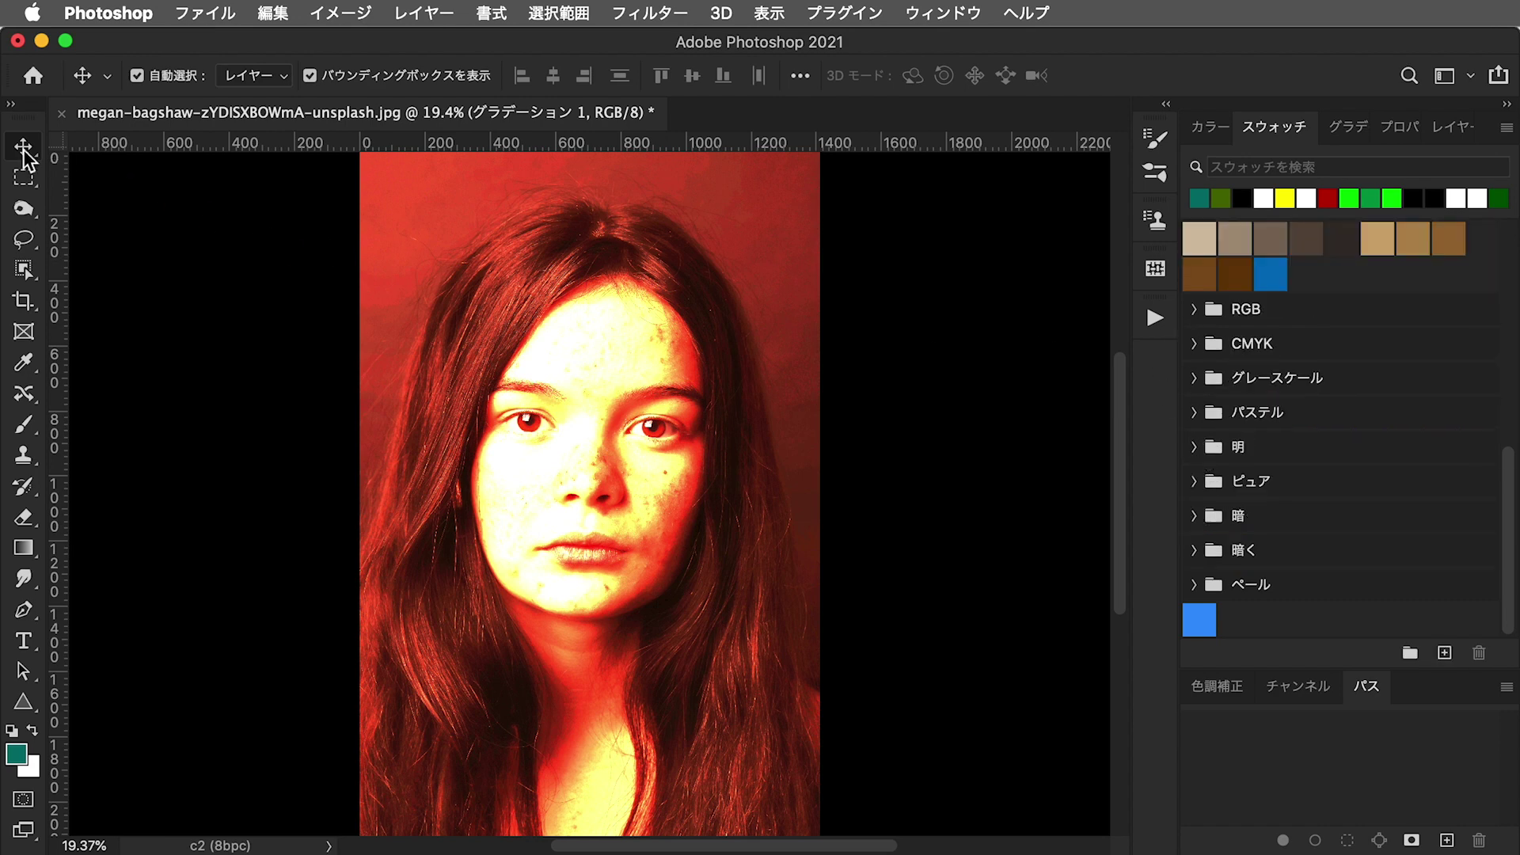
left_click_drag(1508, 455, 1204, 141)
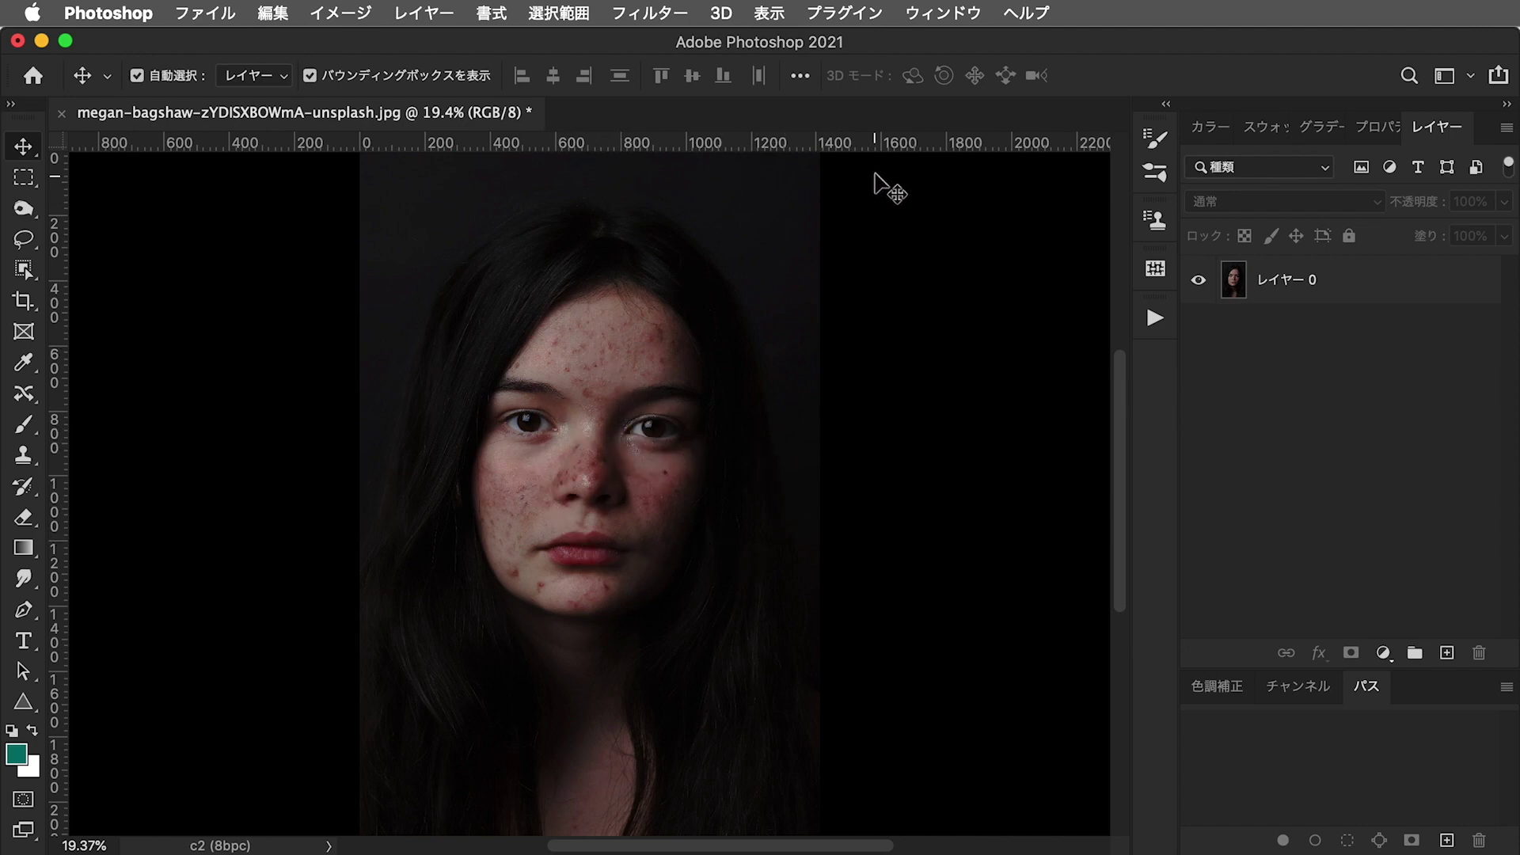
Make Layer 0 active and open the Filter menu at ニューラルフィルター
left_click(944, 9)
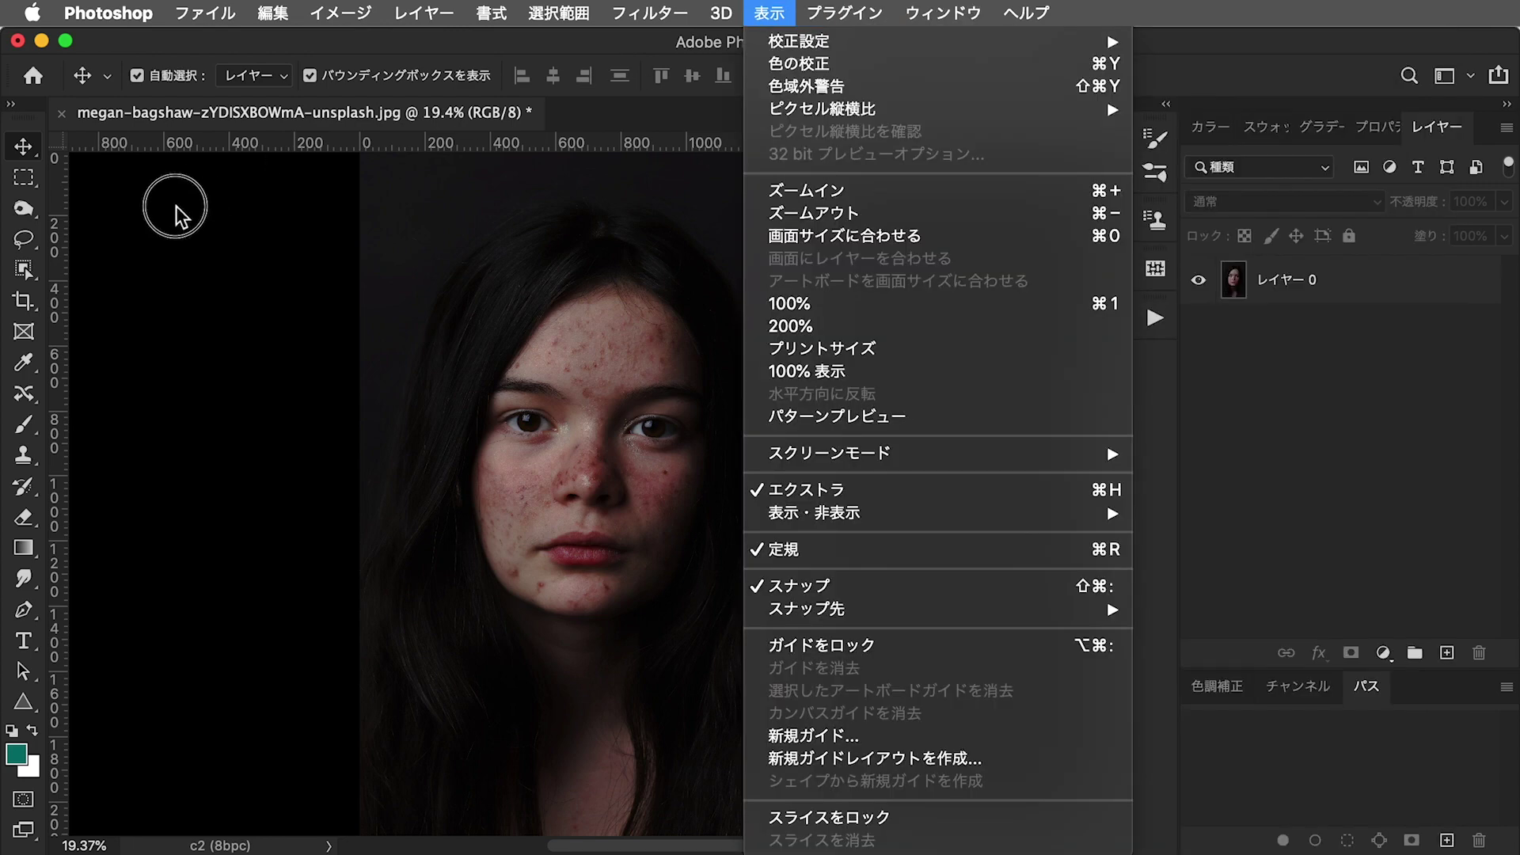
left_click(169, 203)
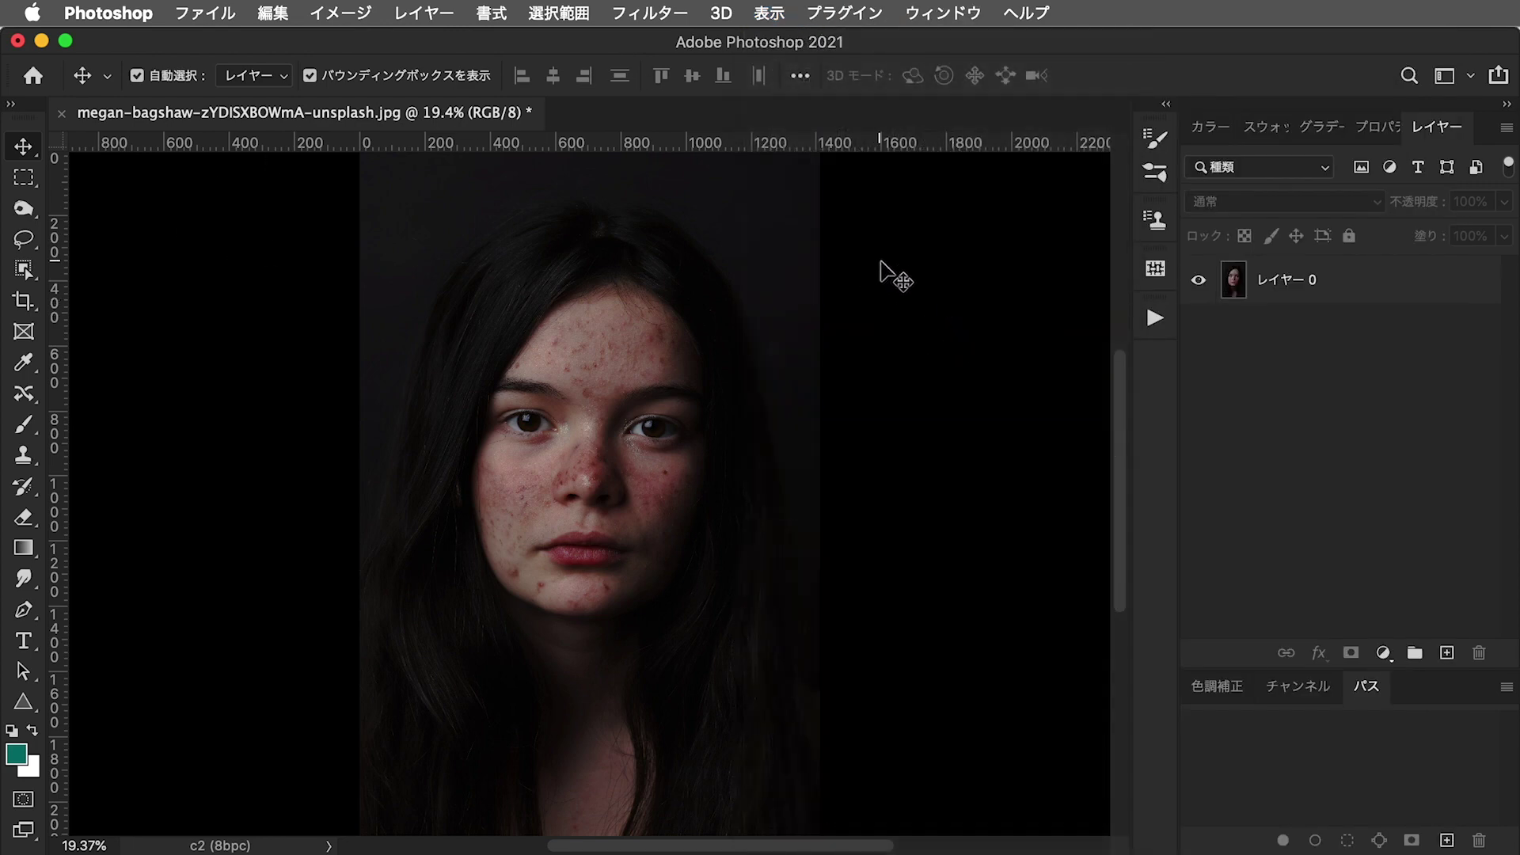
left_click(680, 11)
left_click(638, 113)
left_click(443, 188)
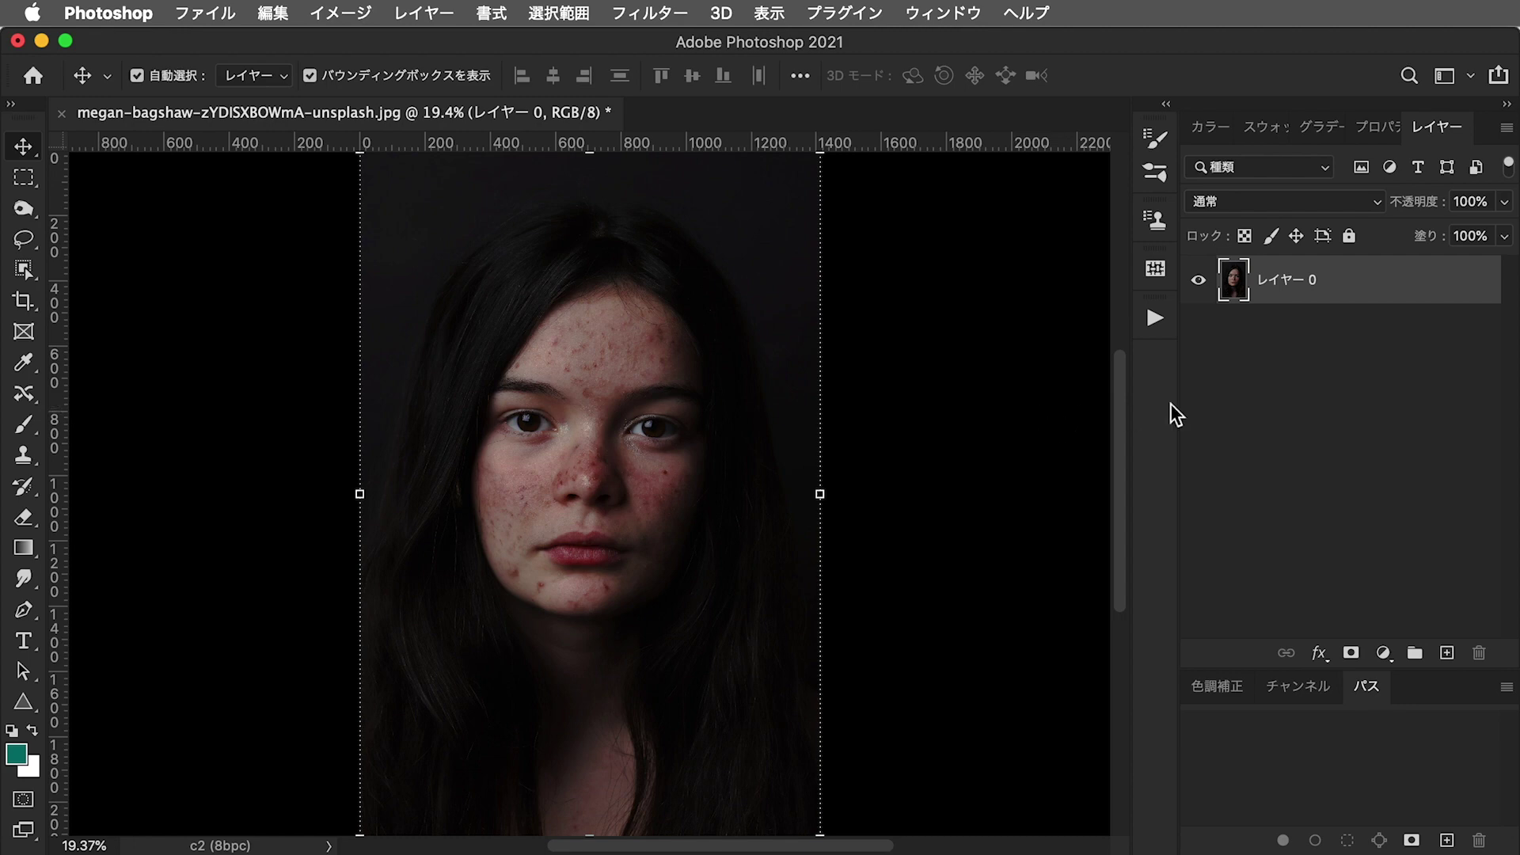
left_click(650, 13)
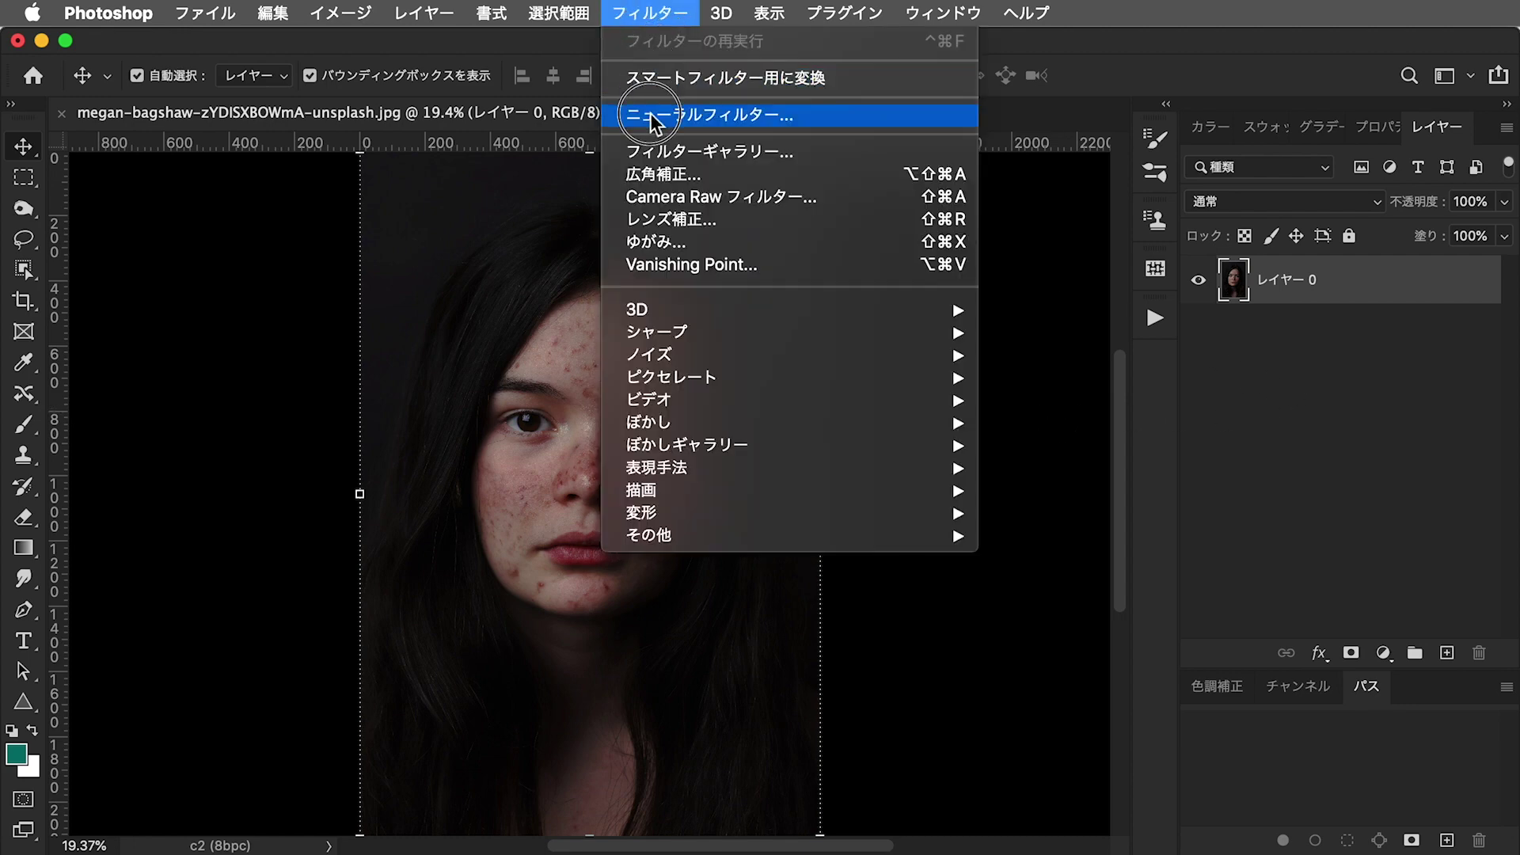
Launch Neural Filters, browse the style and beta filters, and switch on 肌をスムーズに
left_click(816, 120)
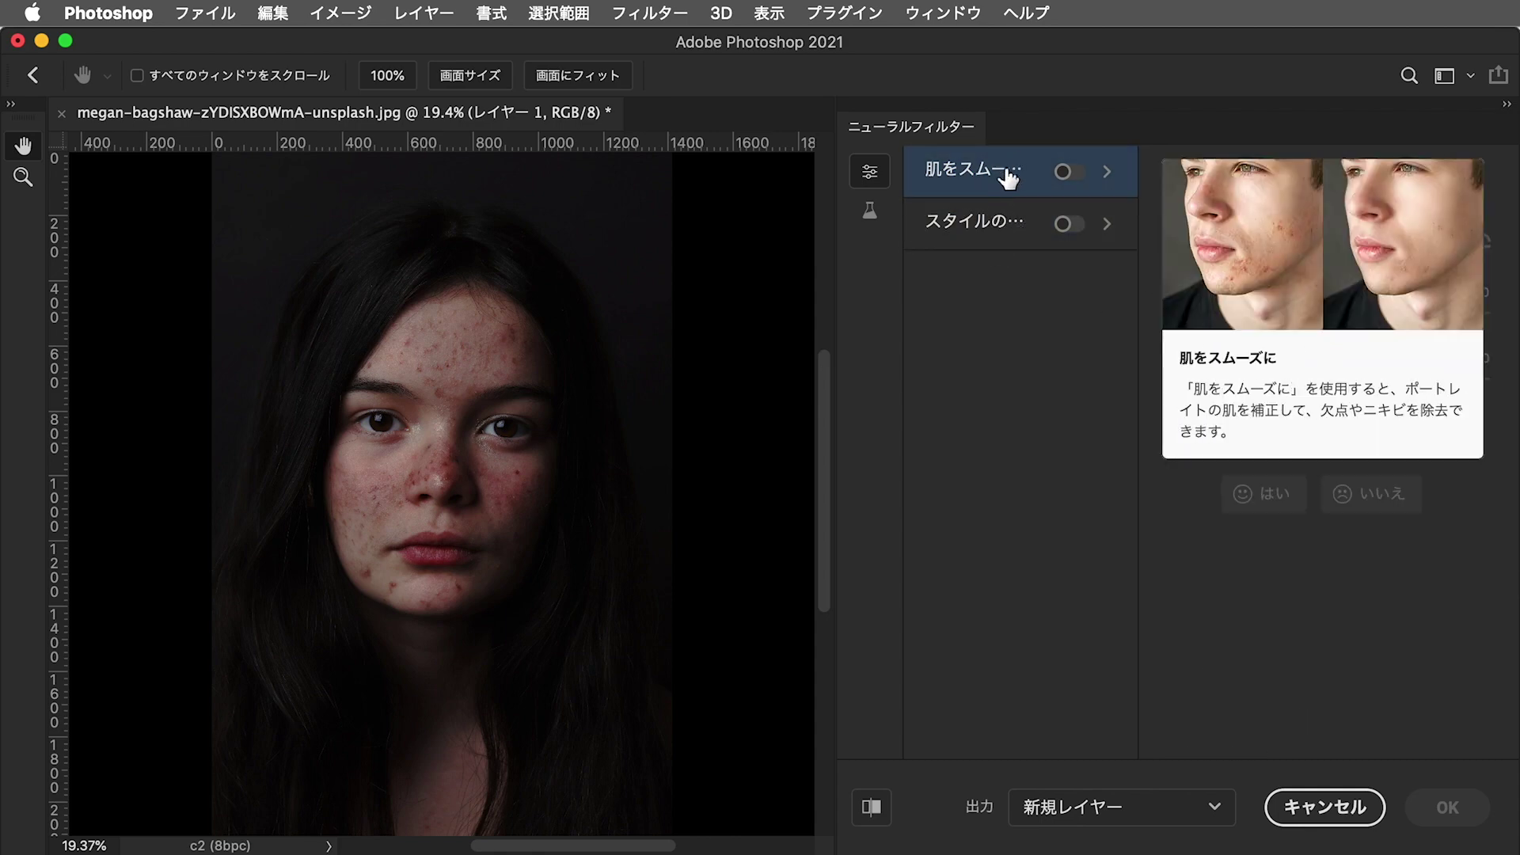
left_click(1001, 238)
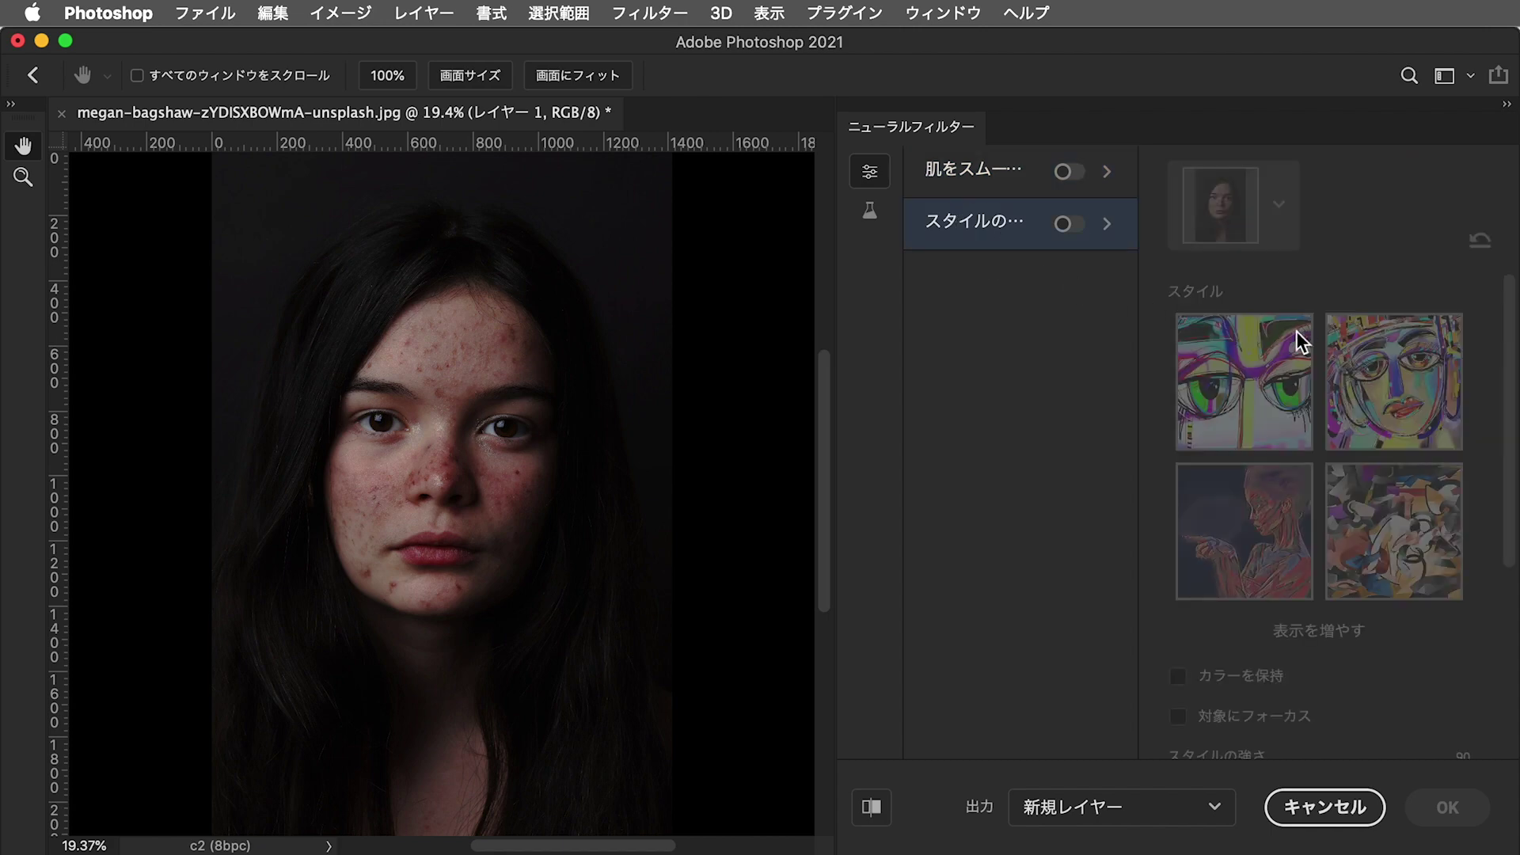
left_click(873, 221)
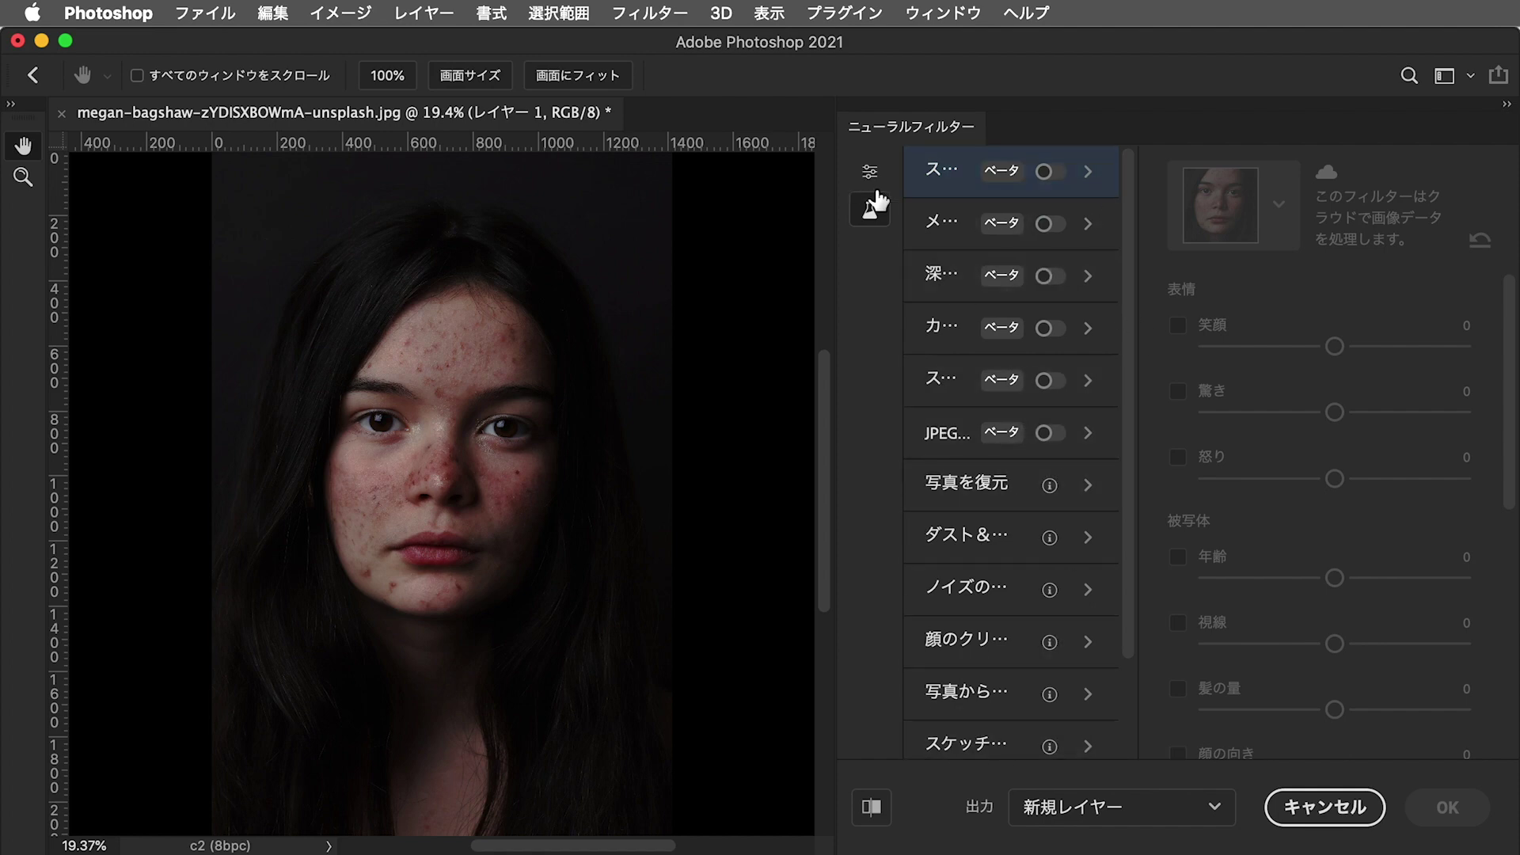
left_click(870, 176)
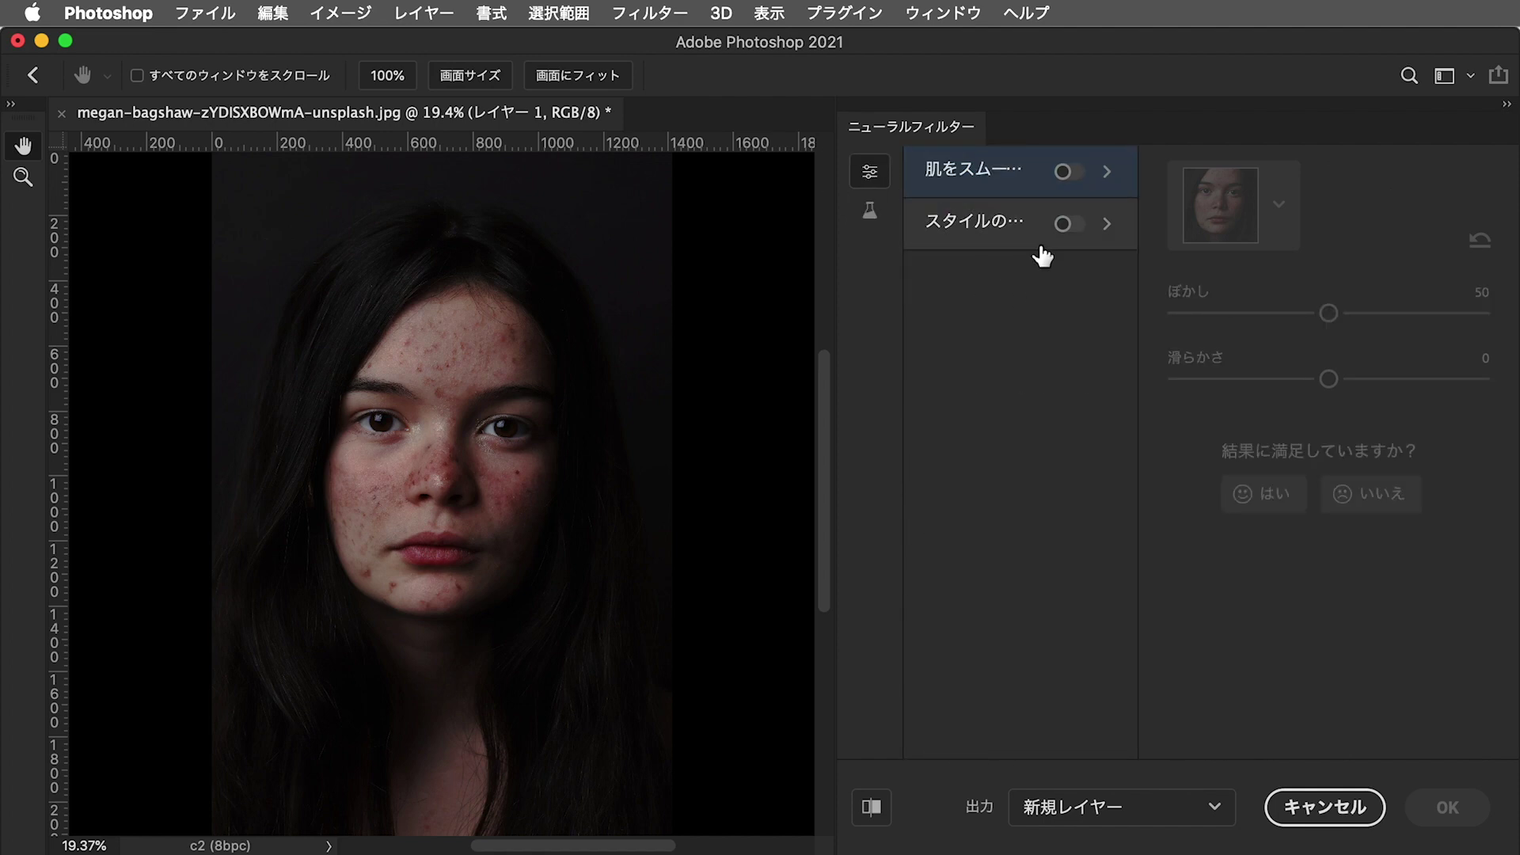
left_click(1062, 174)
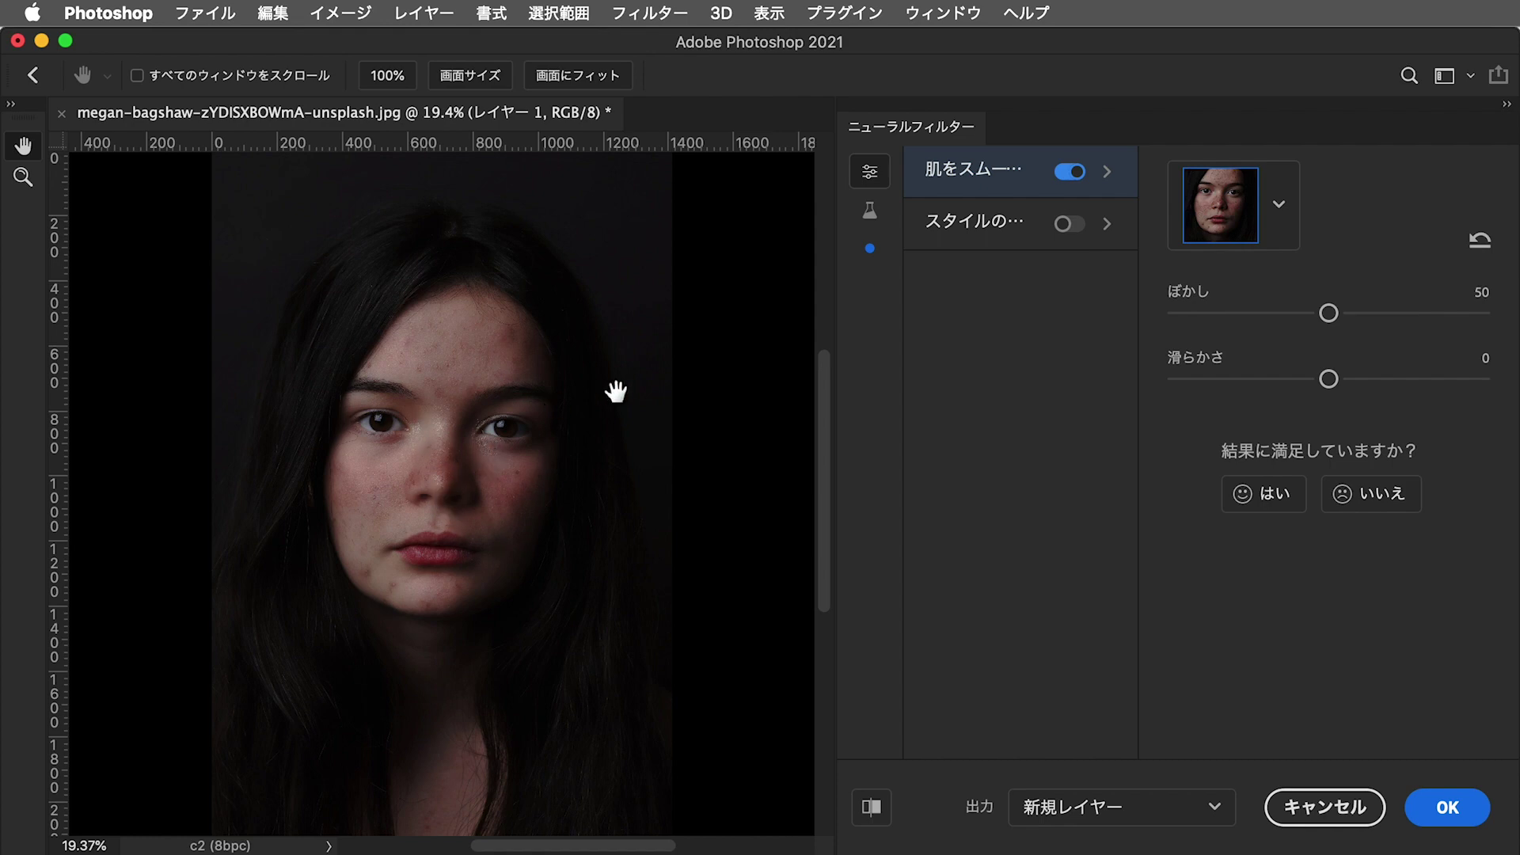
Try Skin Smoothing blur values 55–59 with varying smoothness, then cancel Neural Filters
left_click(1480, 243)
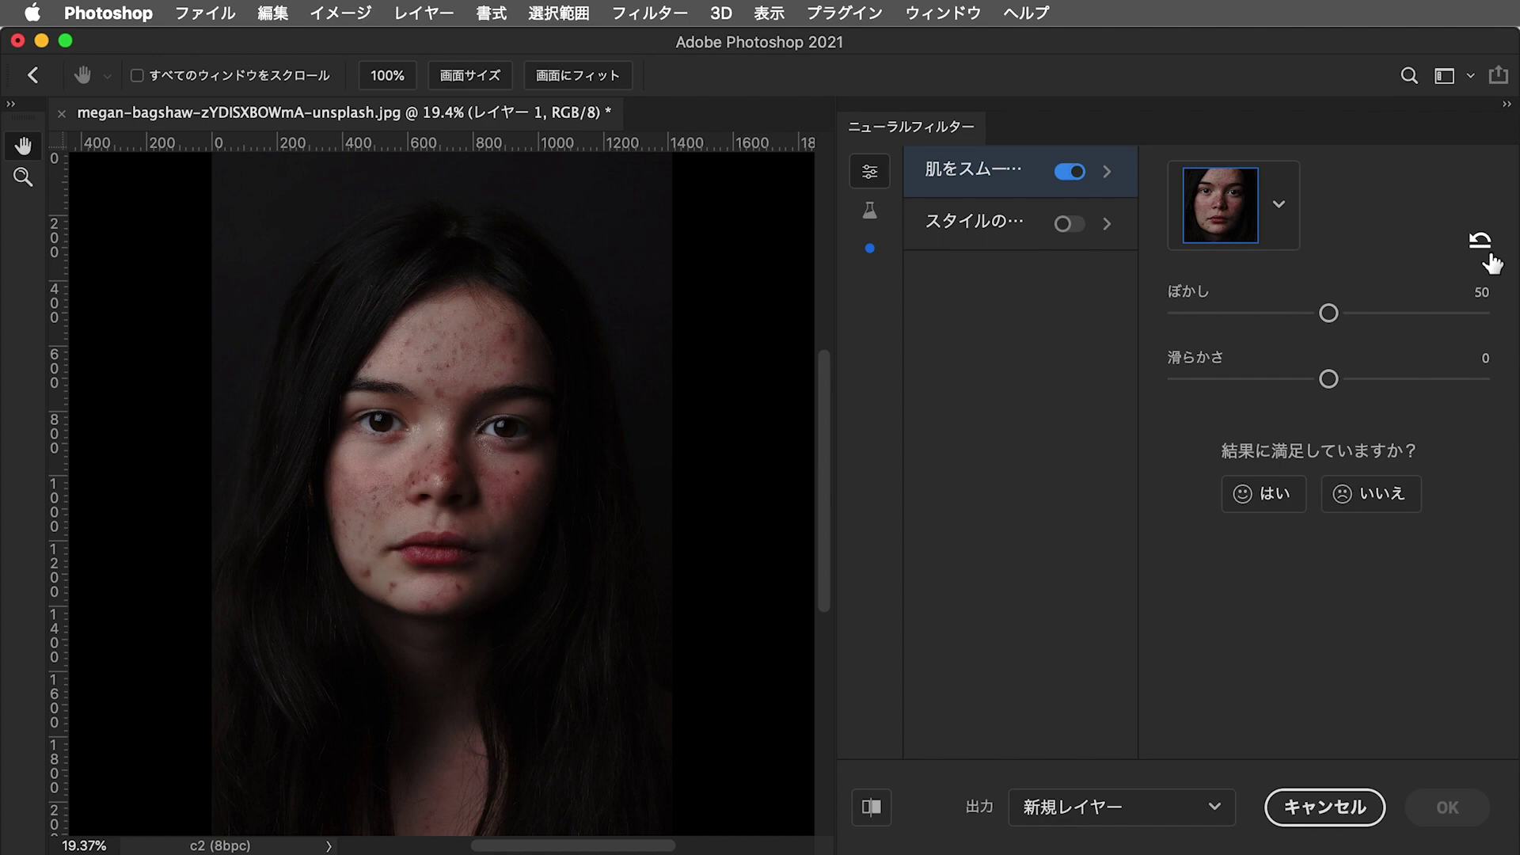
left_click_drag(1330, 314, 1351, 312)
left_click_drag(1332, 380, 1360, 379)
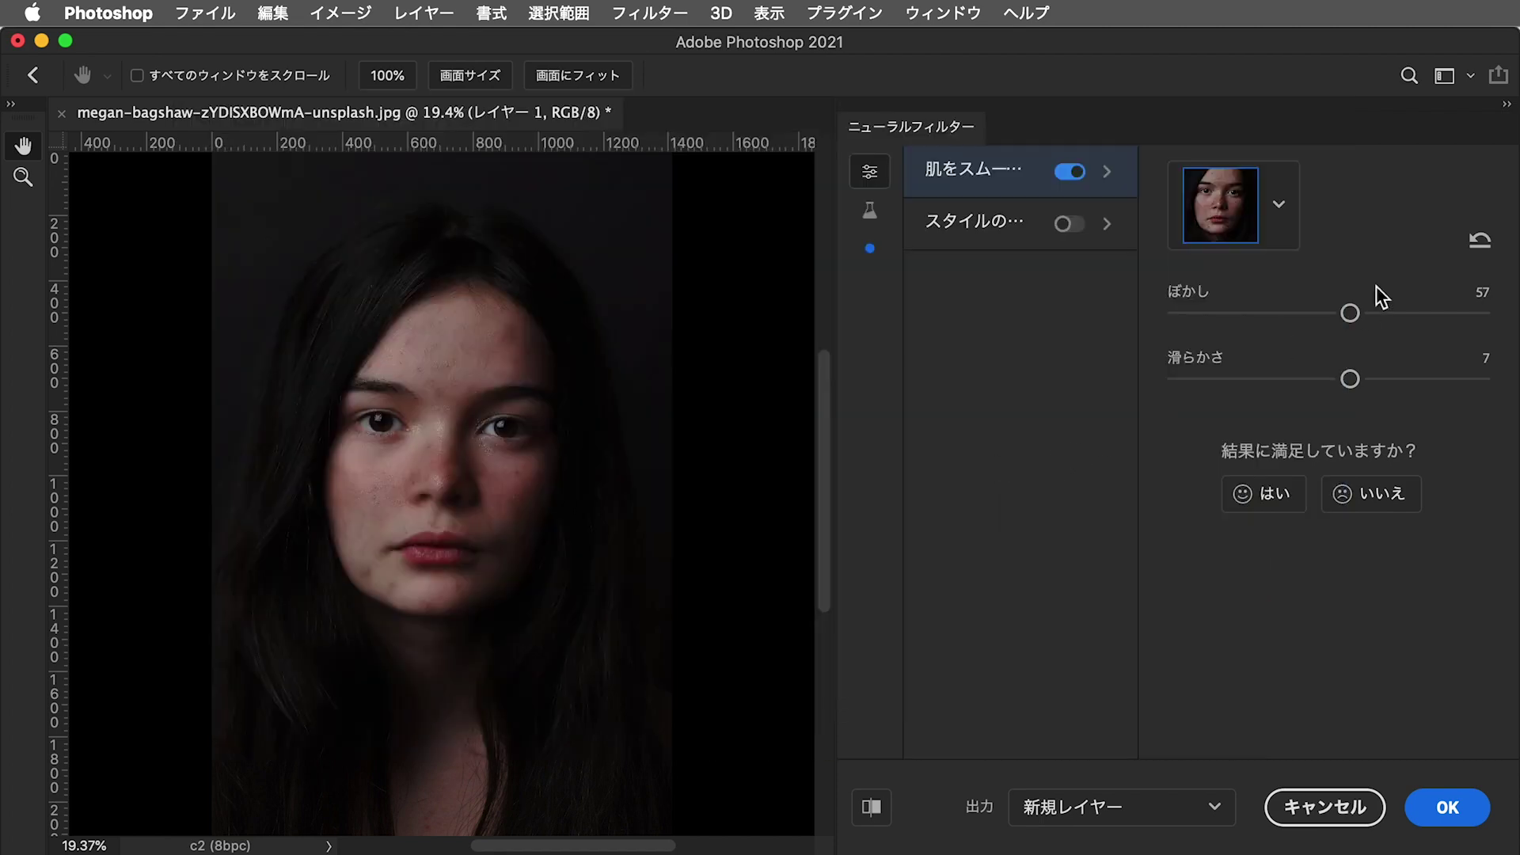
left_click_drag(1357, 310, 1344, 313)
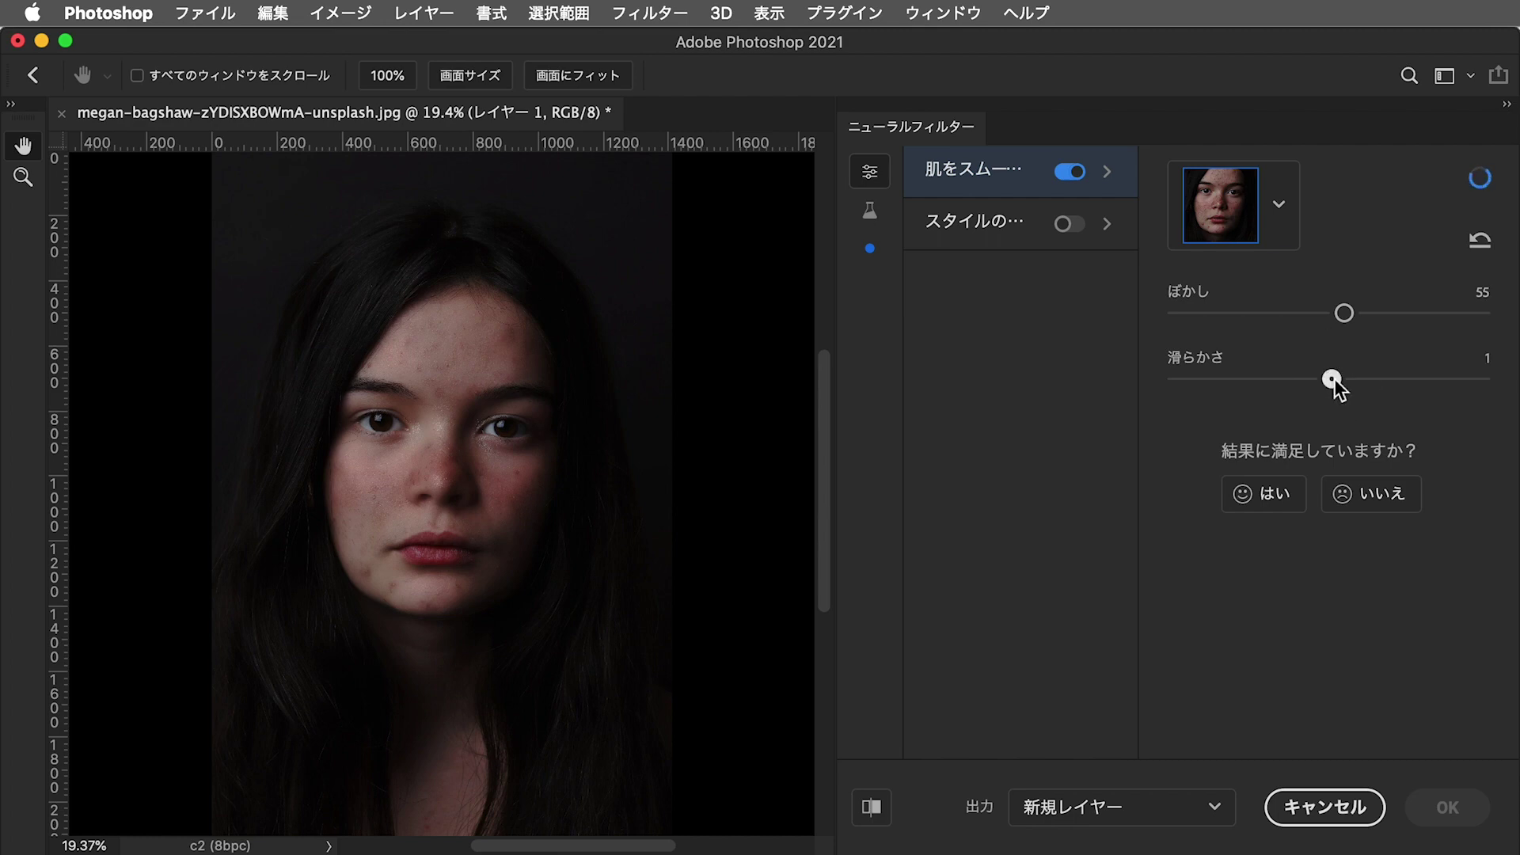
left_click_drag(1331, 378, 1328, 377)
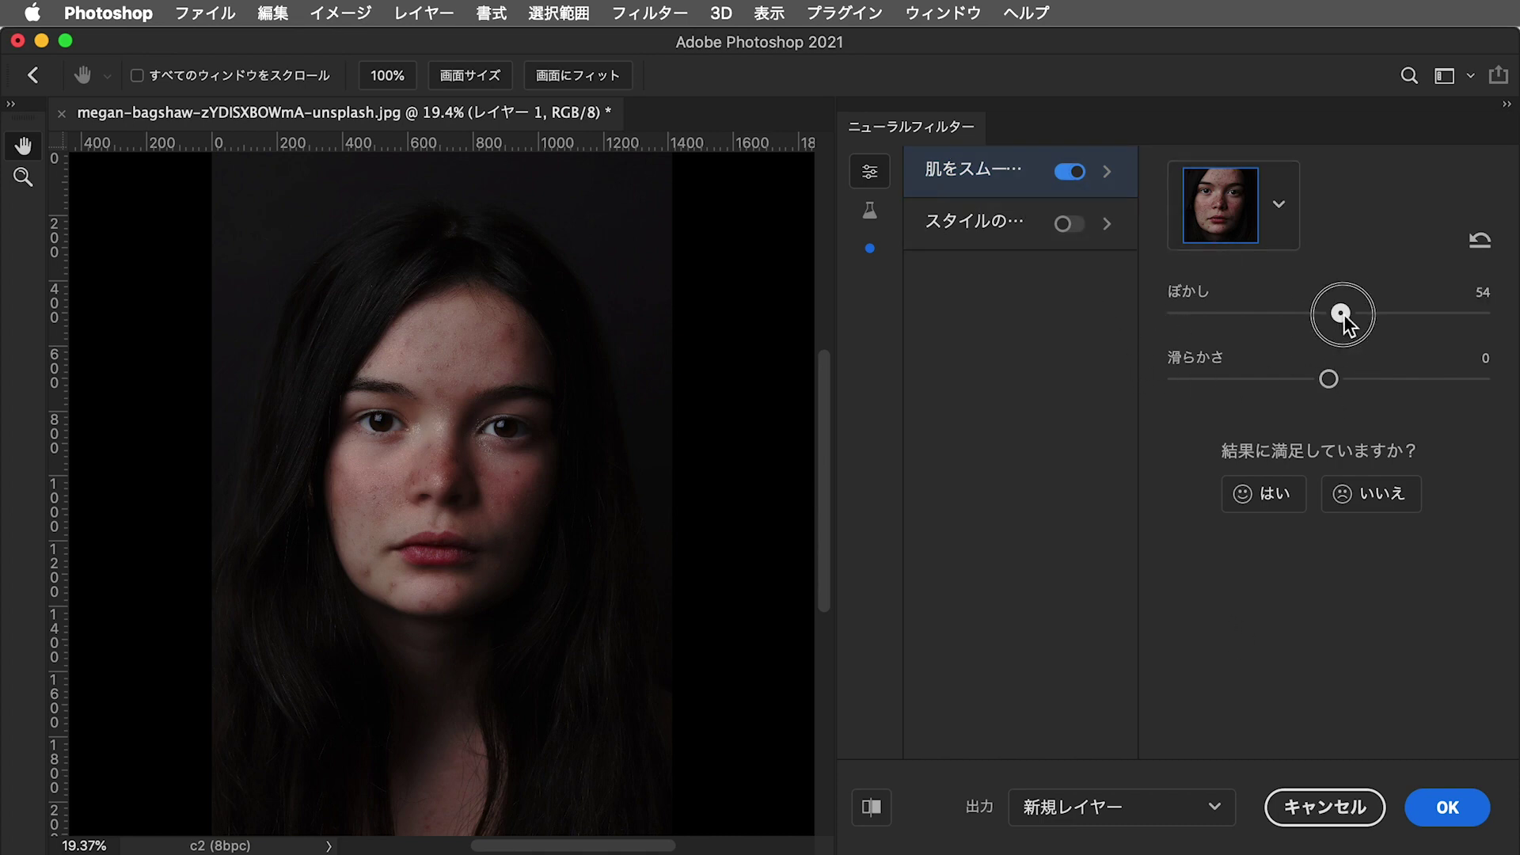
left_click_drag(1343, 315, 1357, 316)
left_click(1362, 377)
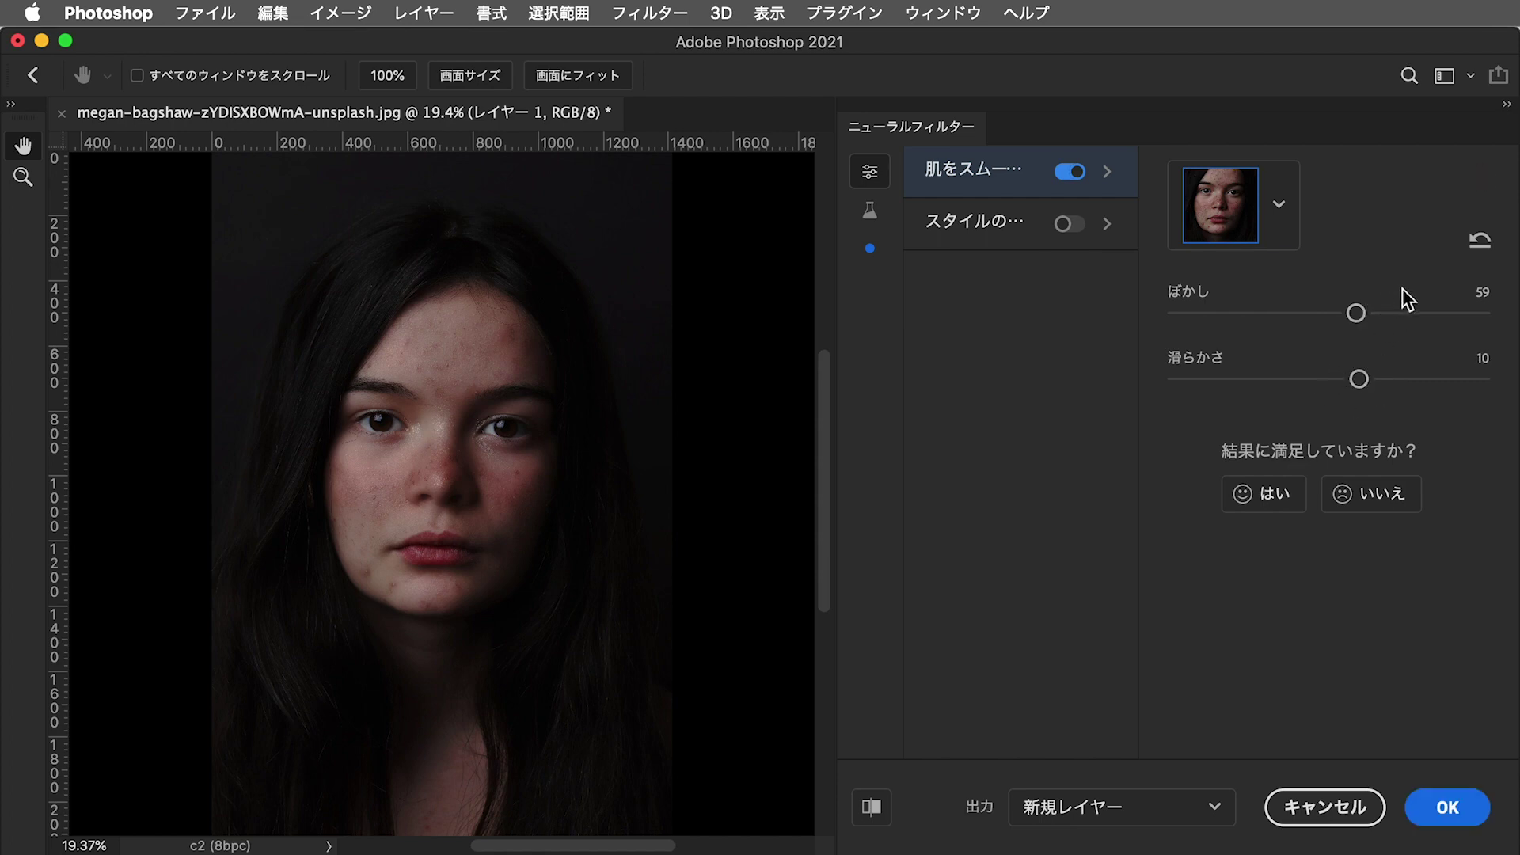
left_click(1325, 808)
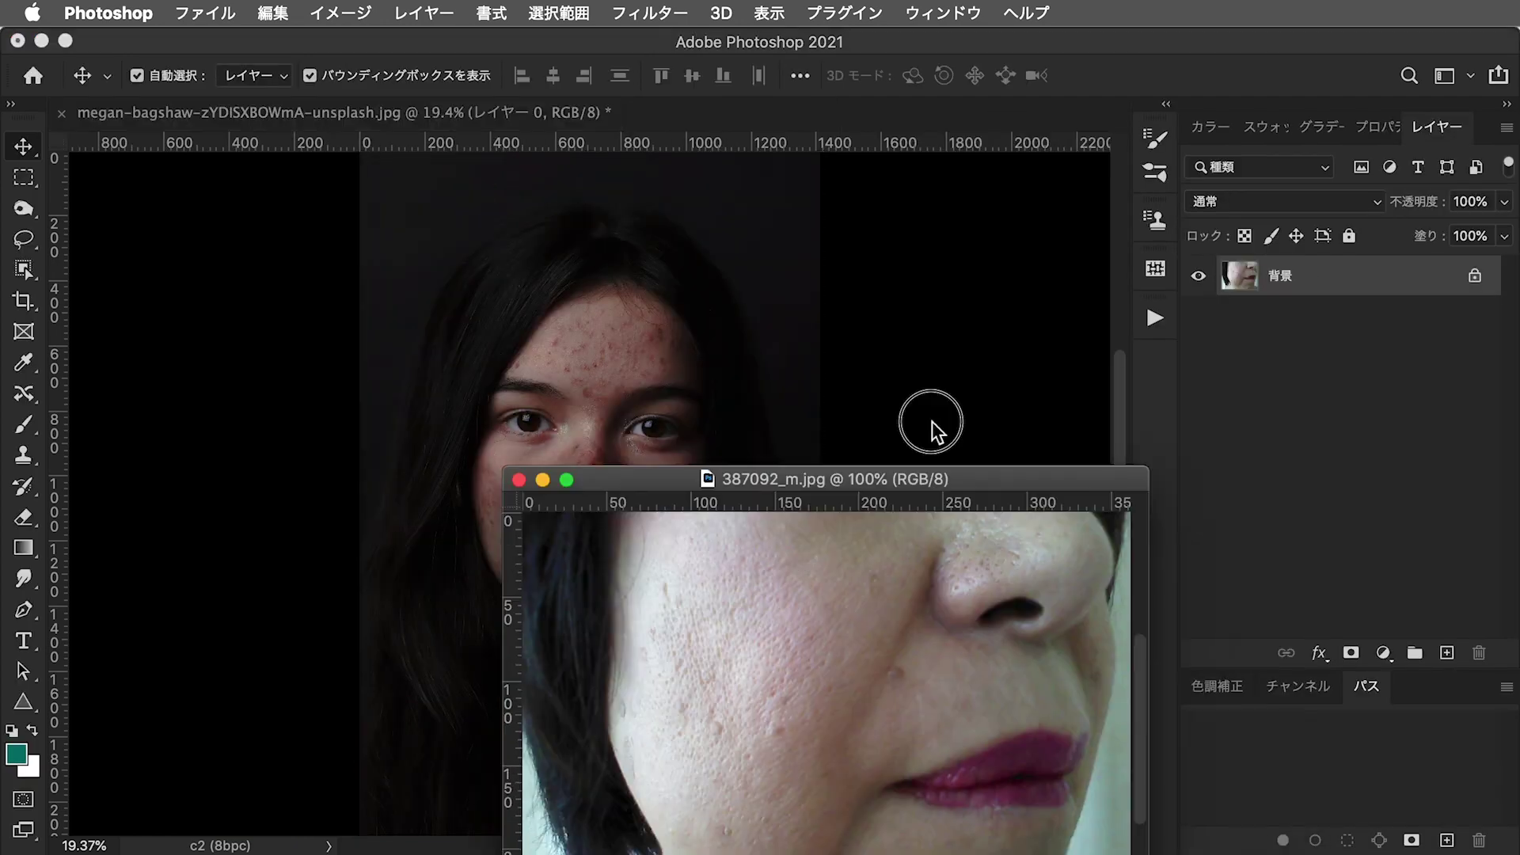
Bring up, enlarge and reposition the 387092_m.jpg close-up face window
left_click_drag(933, 478, 795, 141)
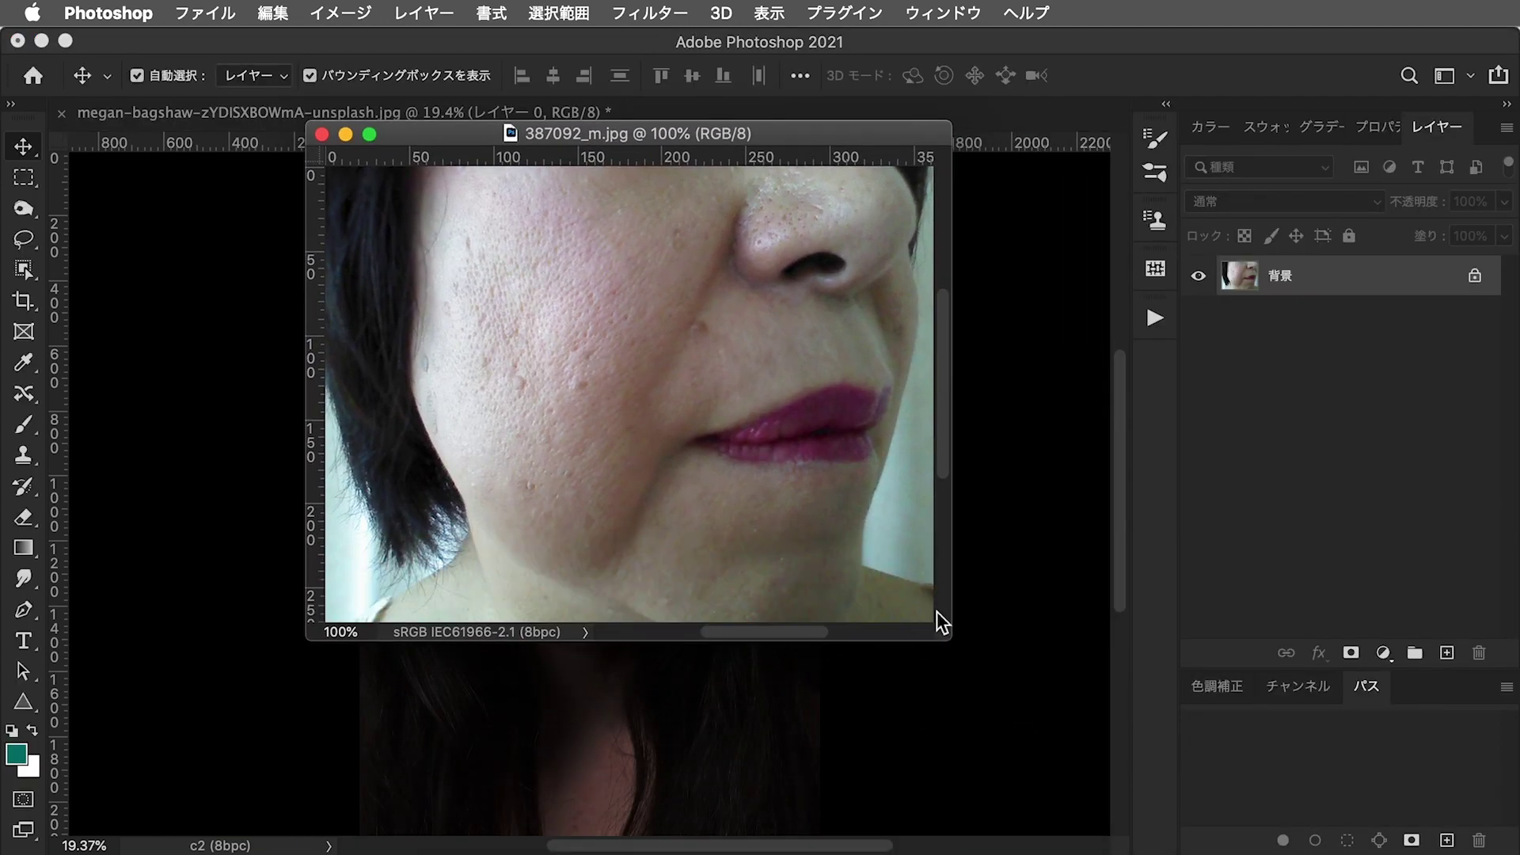
left_click_drag(952, 638, 1091, 771)
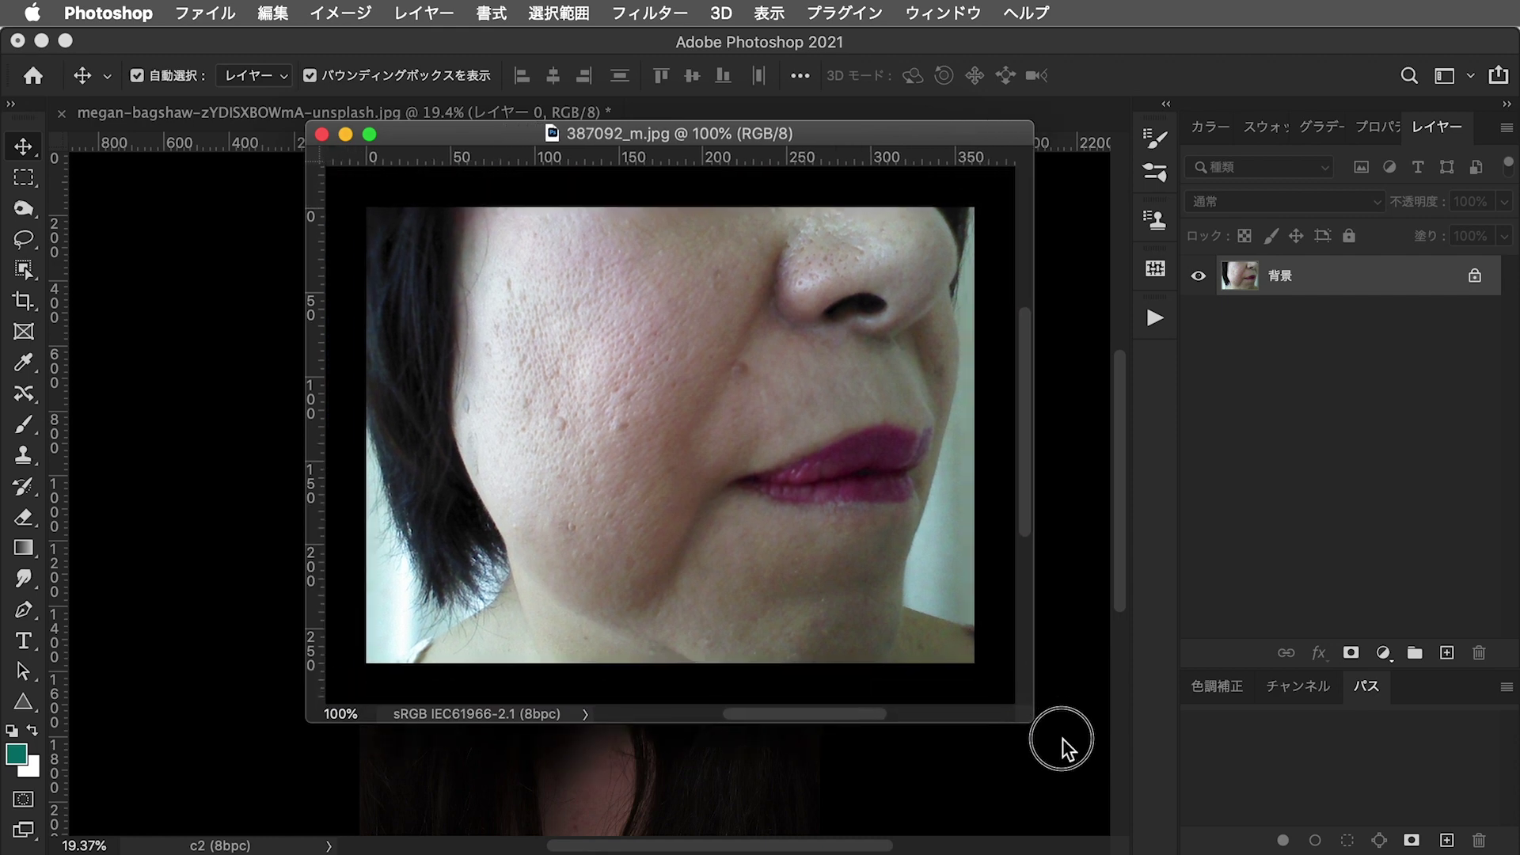
left_click_drag(882, 134, 777, 149)
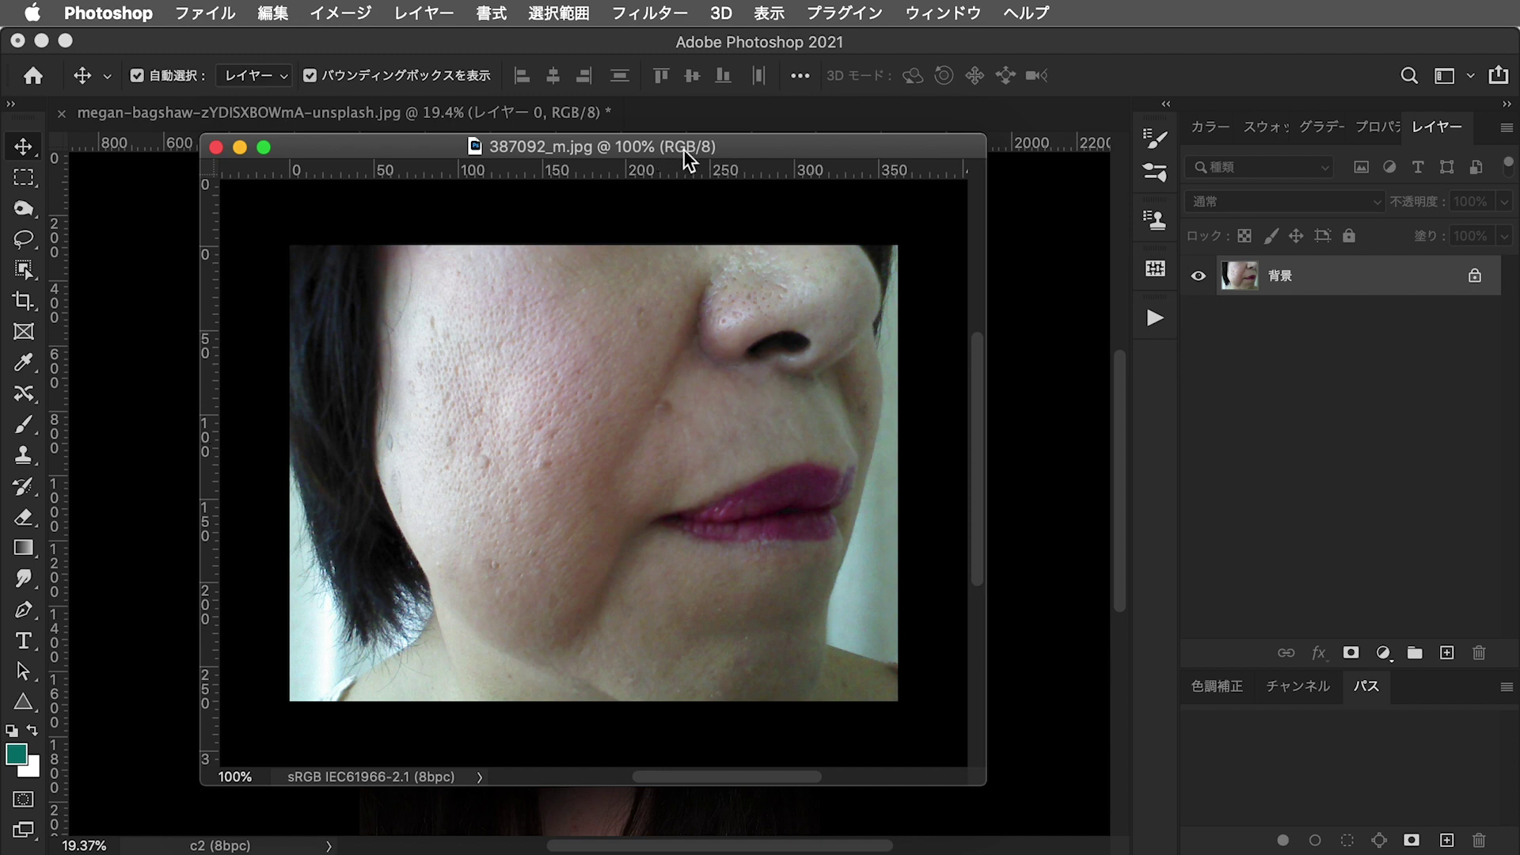
left_click_drag(683, 158, 651, 156)
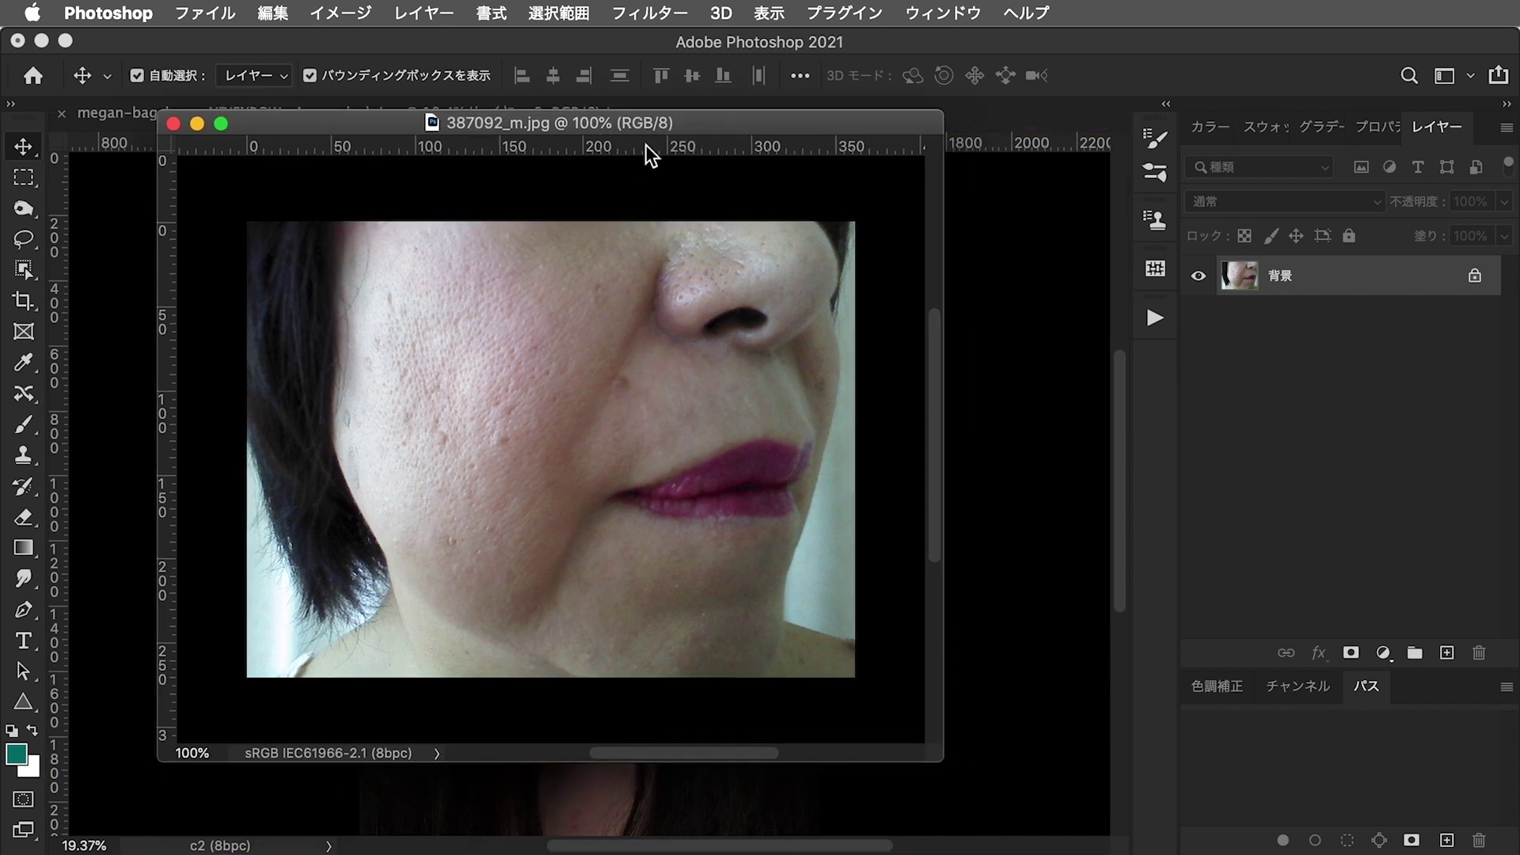
Run Neural Filters on the close-up, view a beta filter's settings, and cancel
left_click(820, 12)
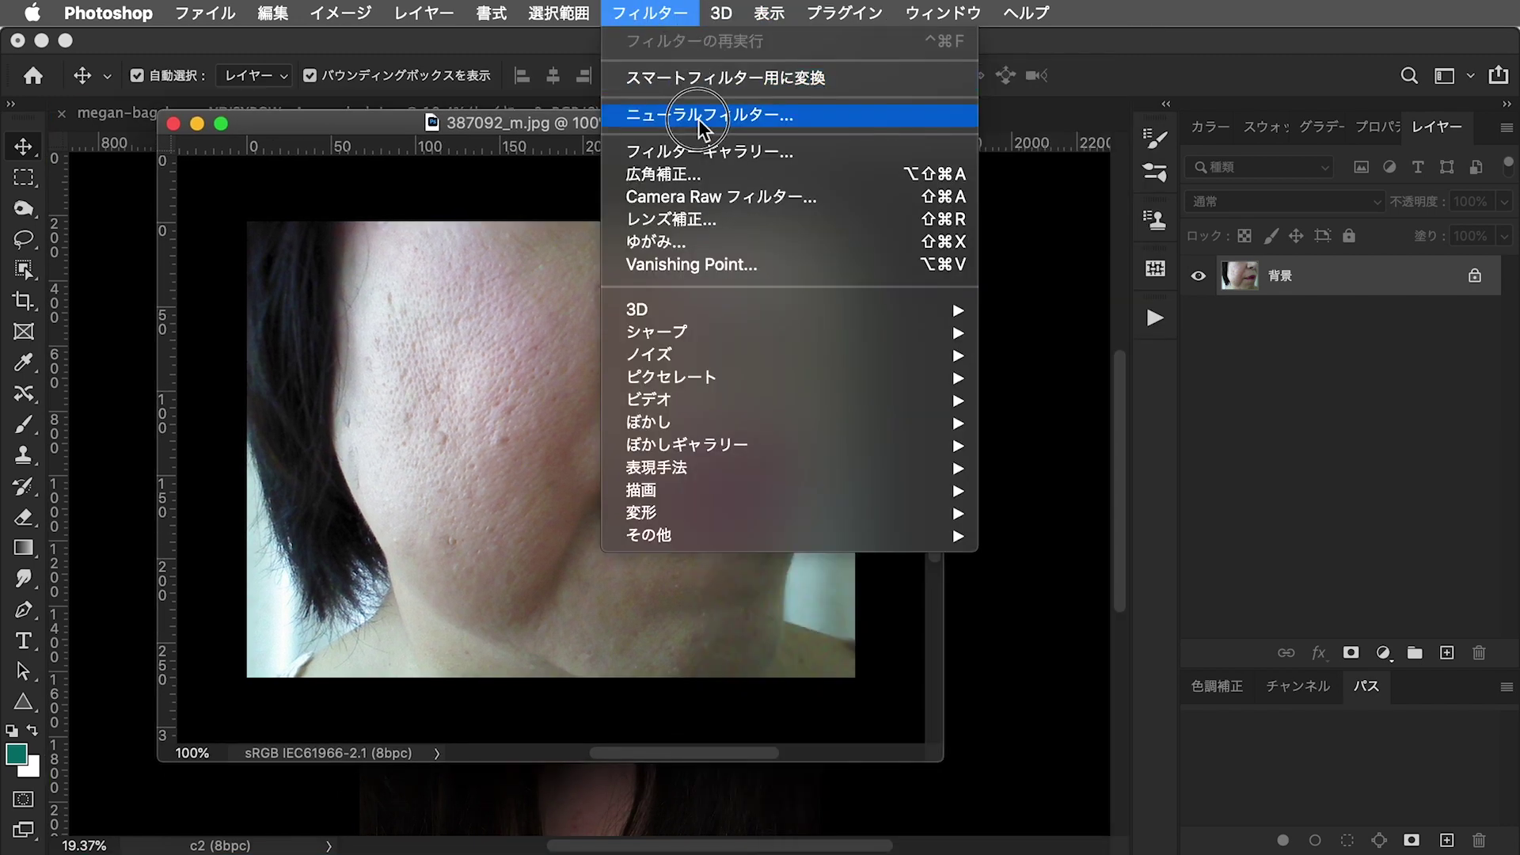
left_click(703, 119)
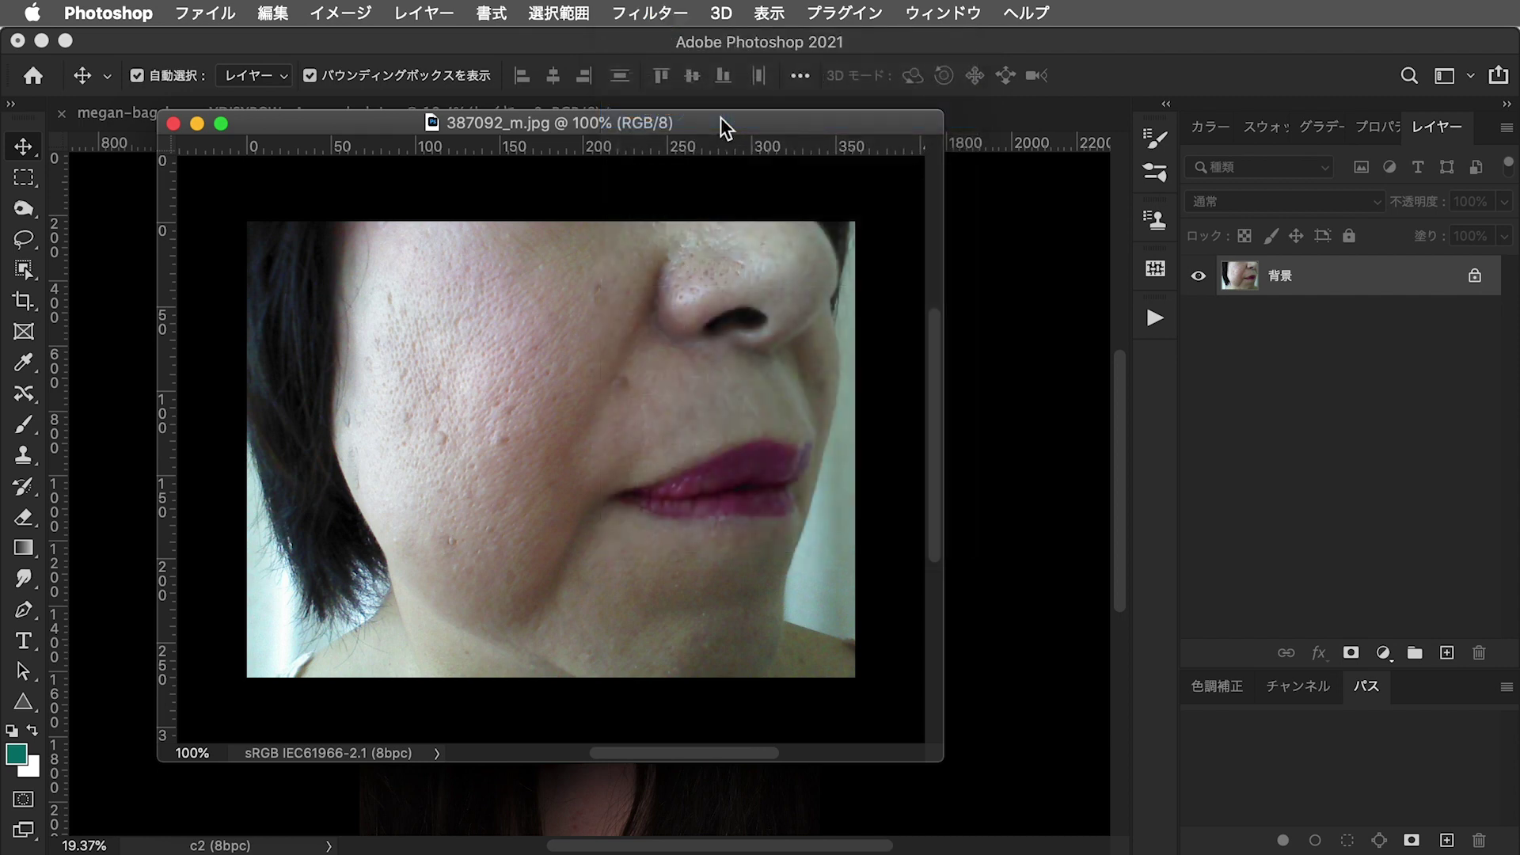
left_click_drag(785, 125, 657, 123)
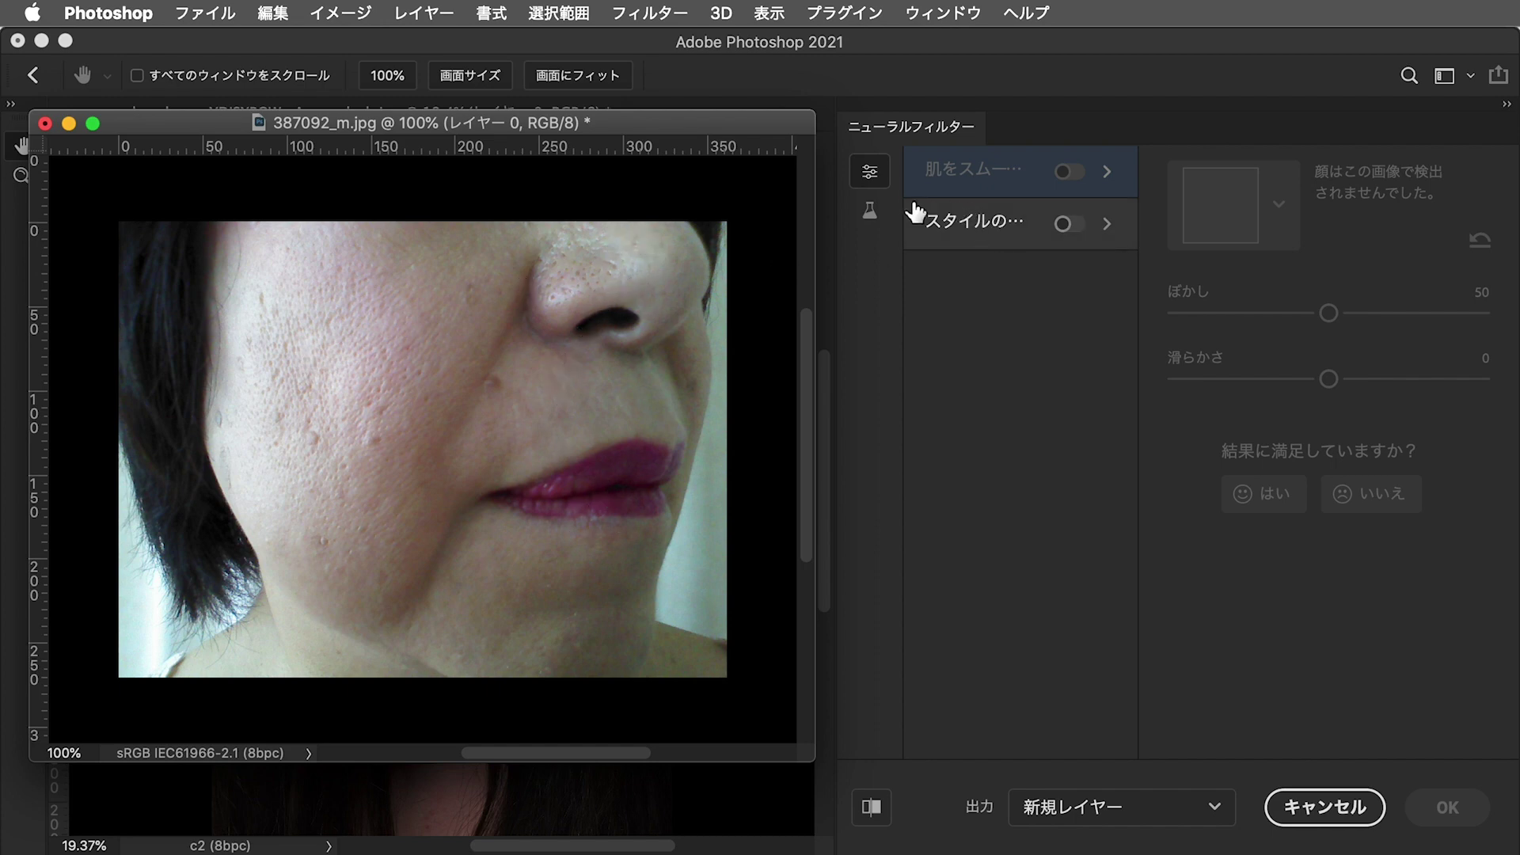
left_click(871, 211)
left_click(869, 171)
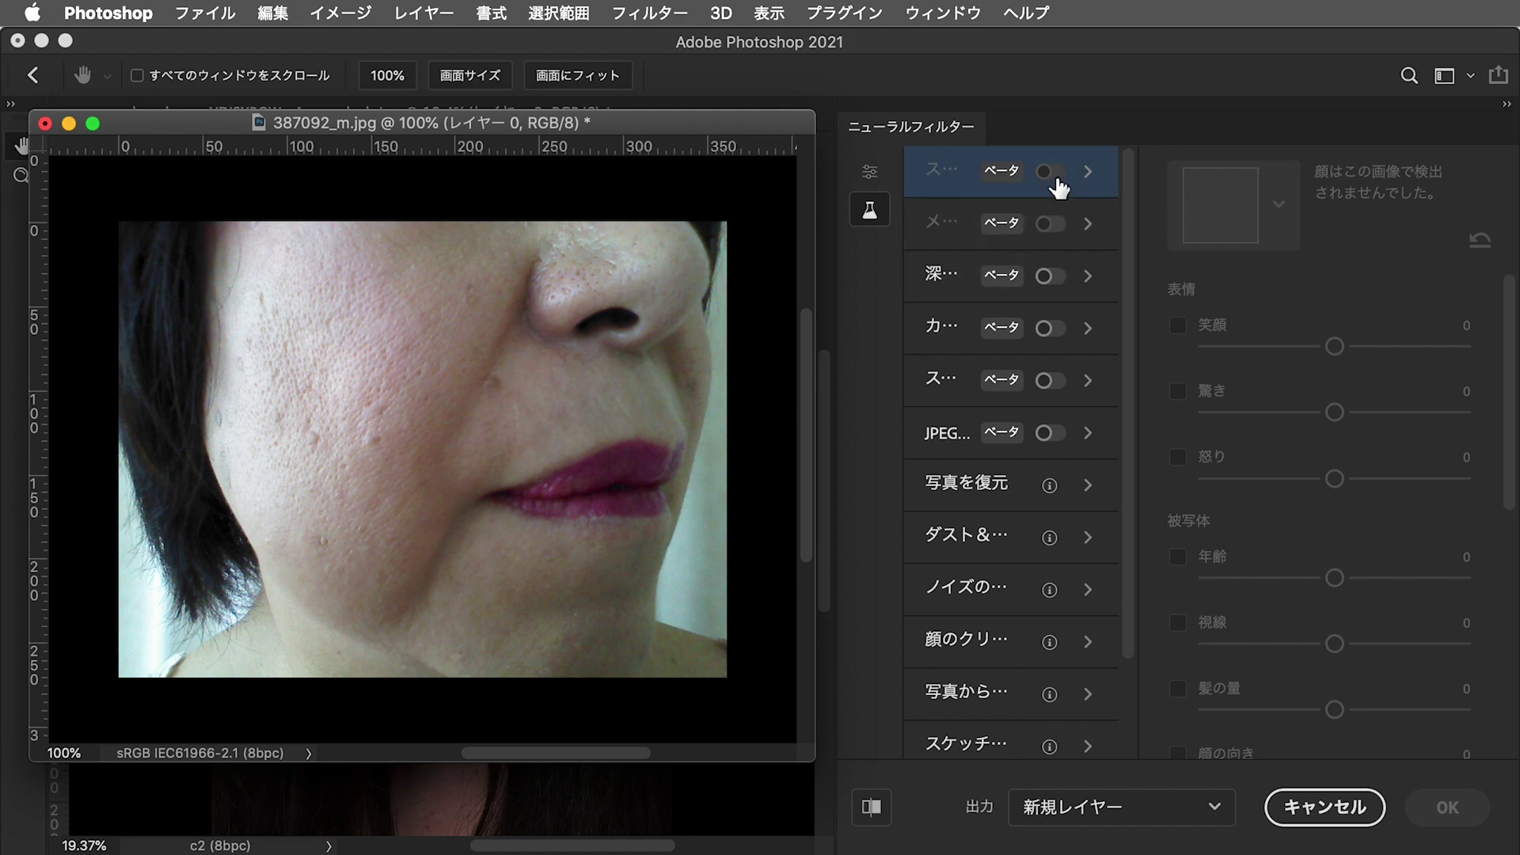
left_click(1058, 226)
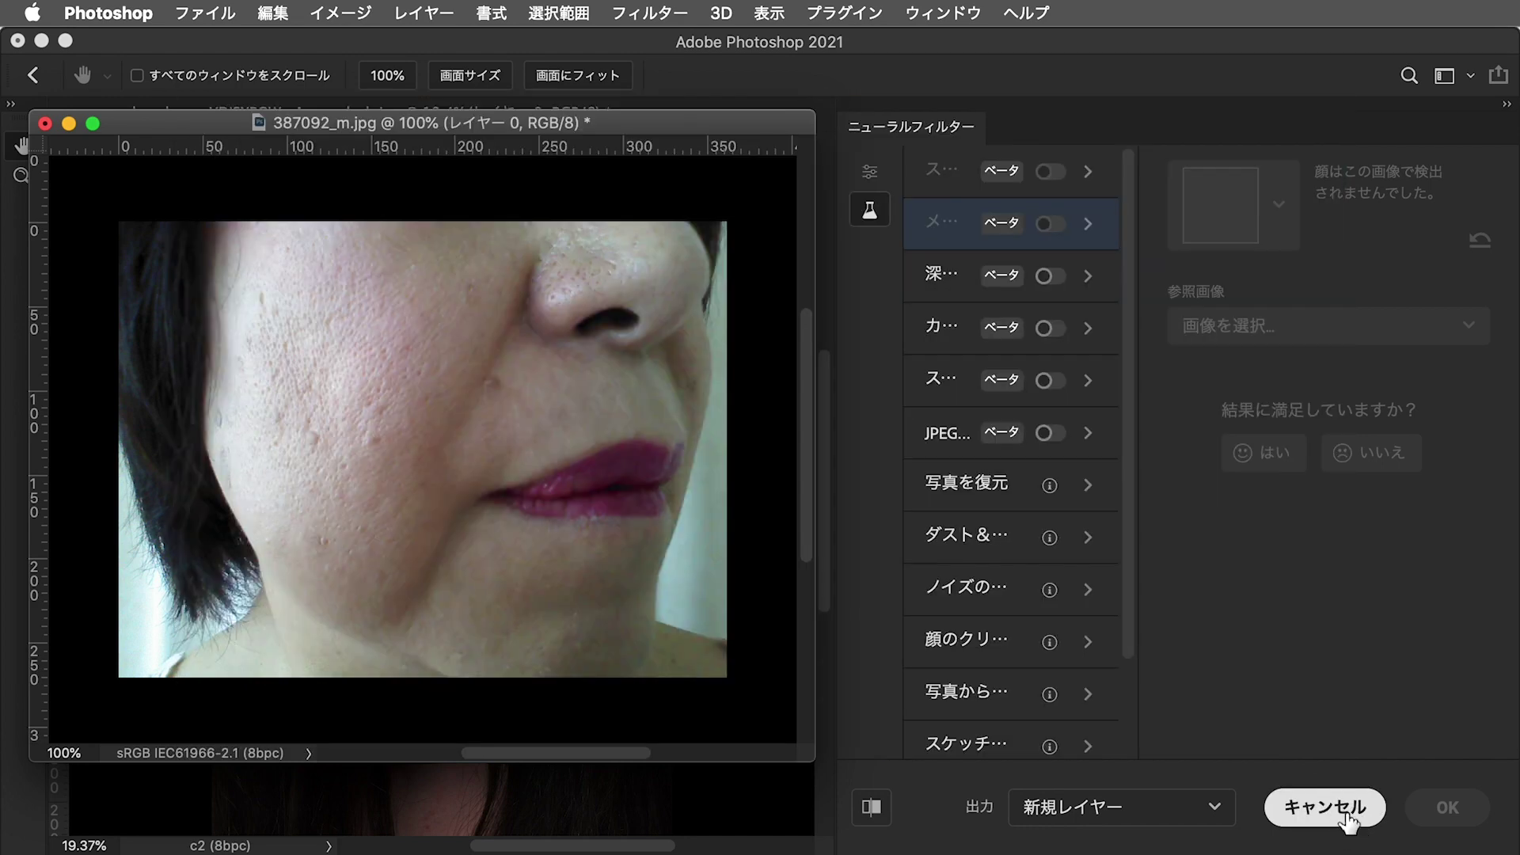
left_click(1354, 819)
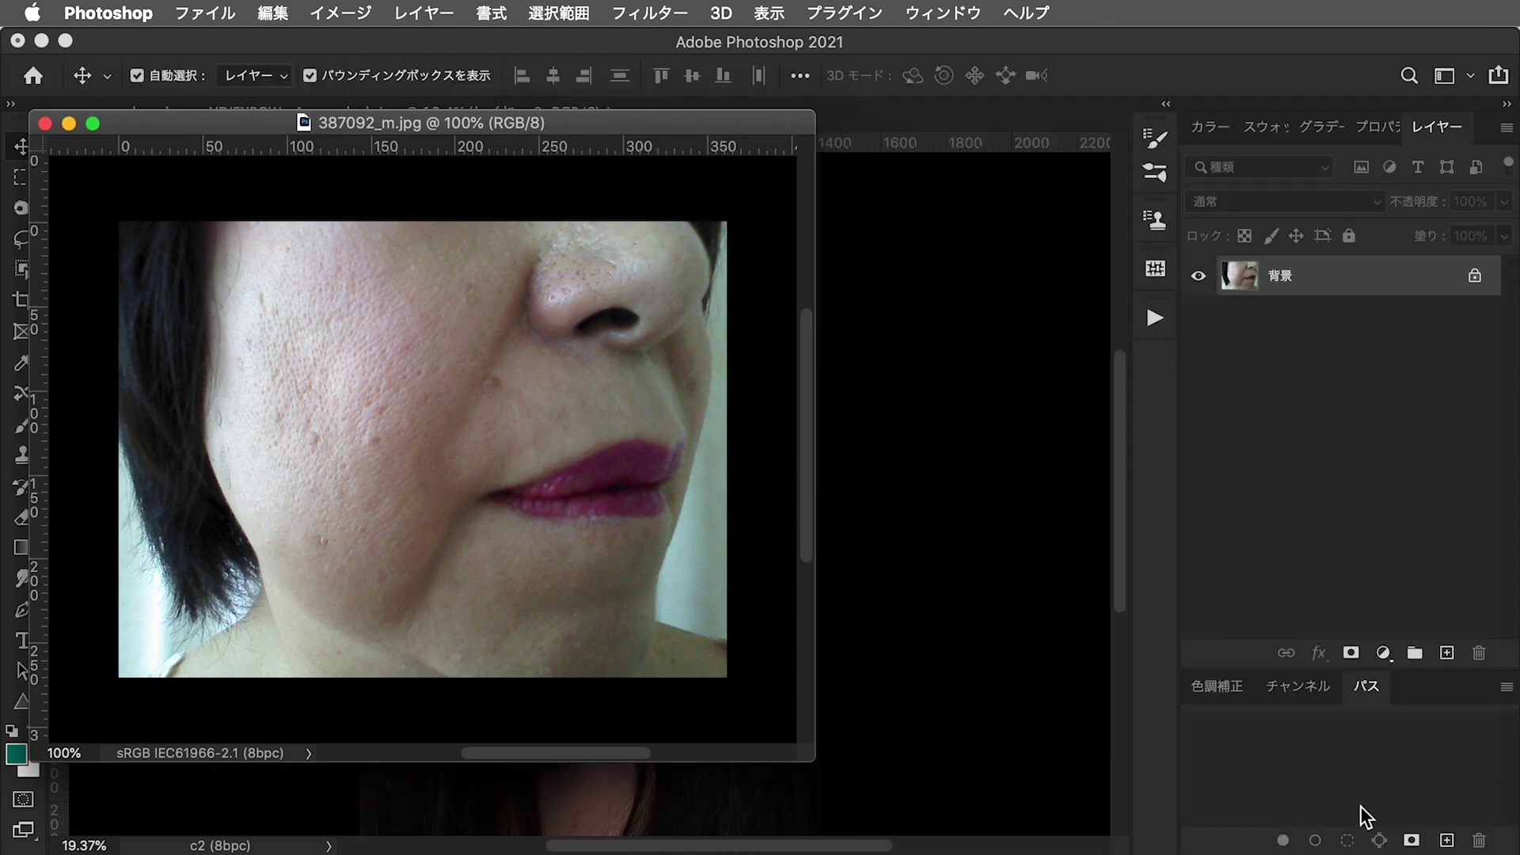
Move the close-up window aside and dock the Buddha photo as a tab
left_click_drag(715, 117, 1512, 847)
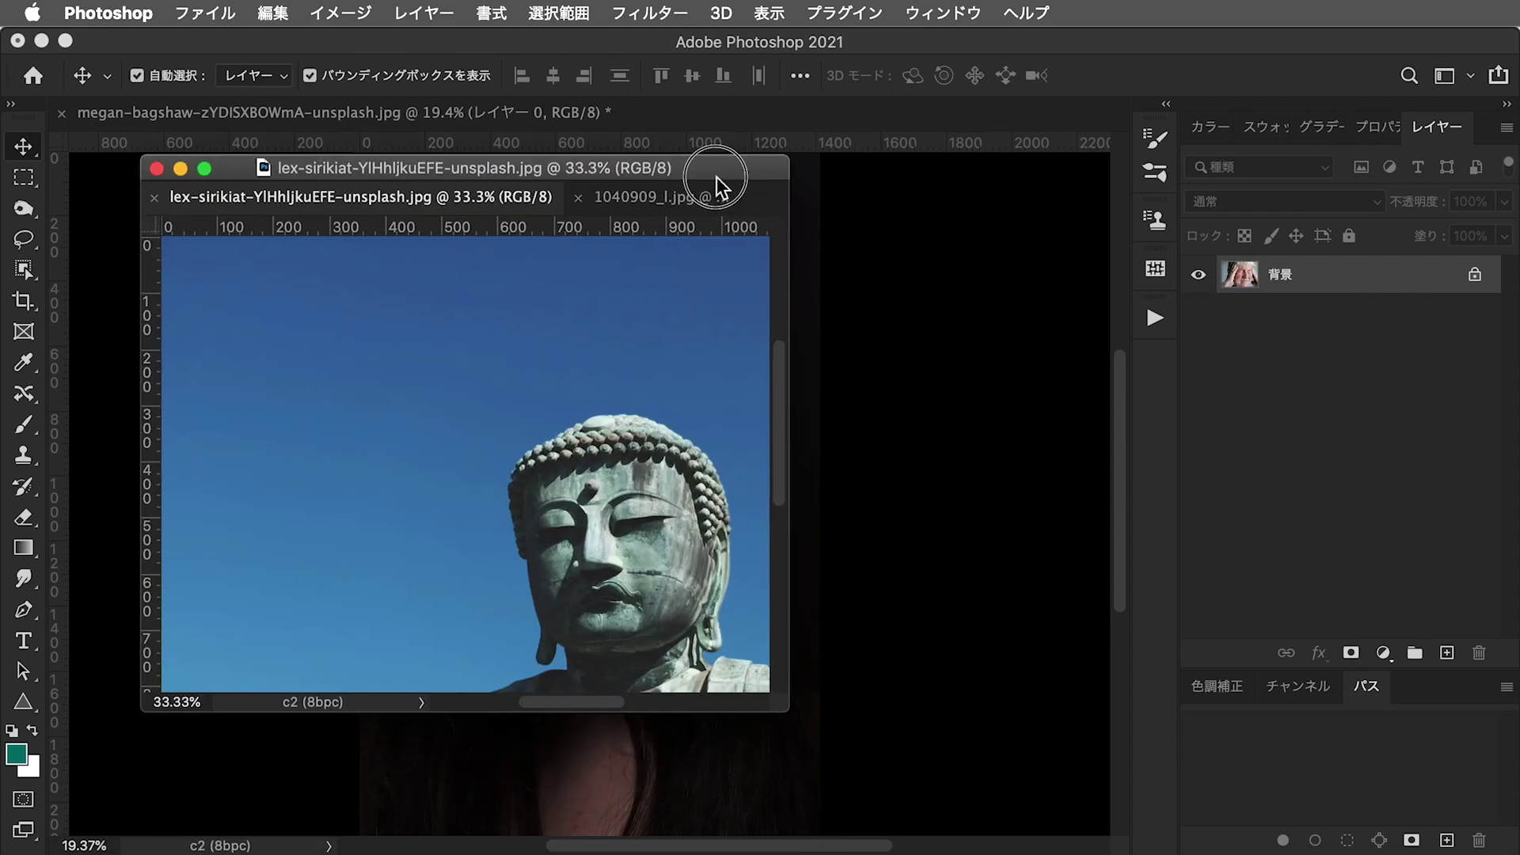
left_click_drag(719, 177, 702, 116)
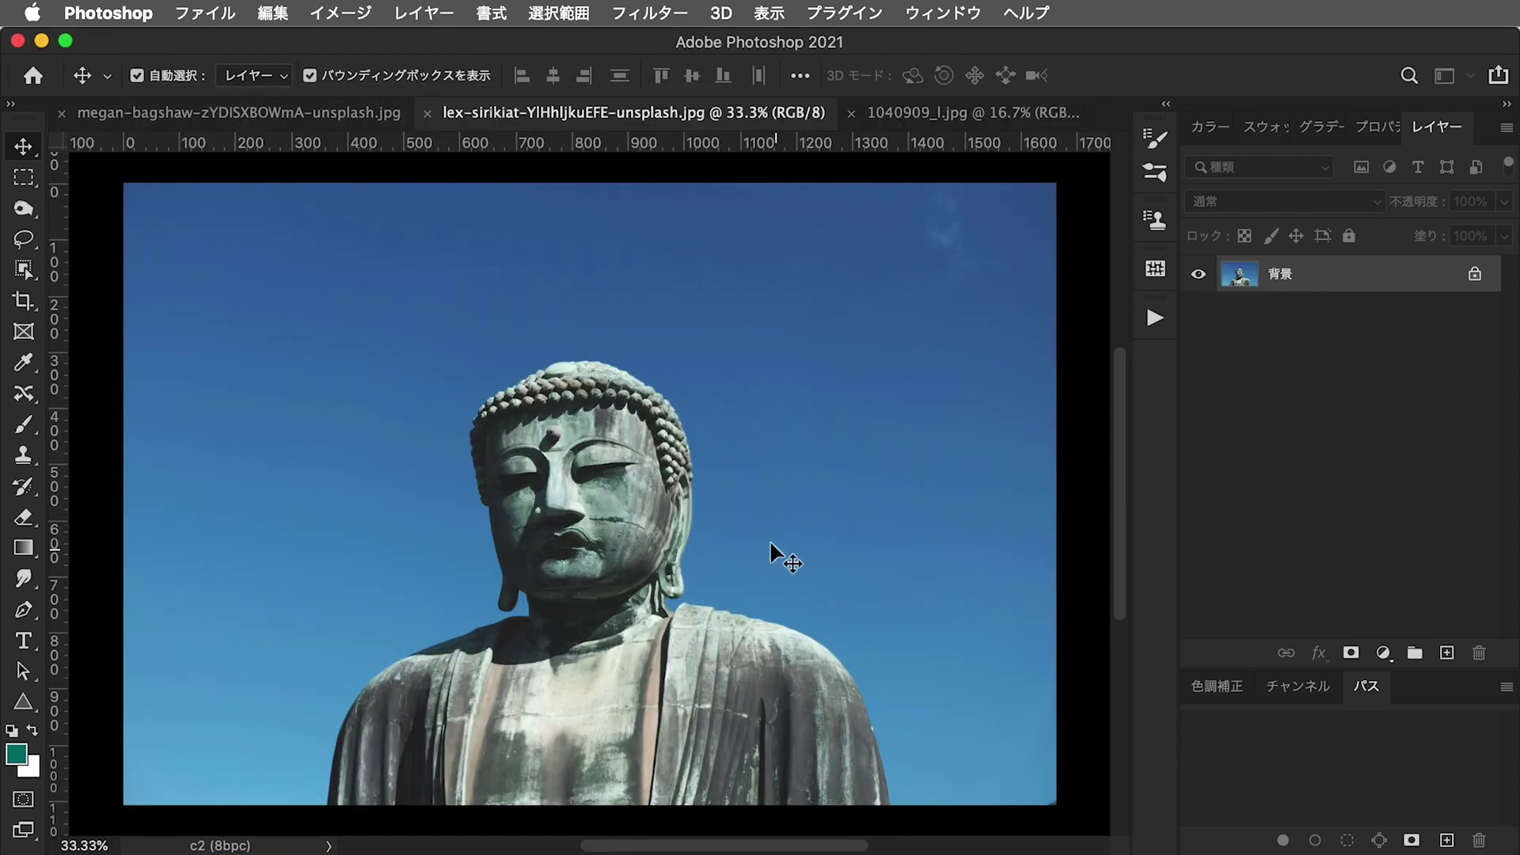
left_click(221, 114)
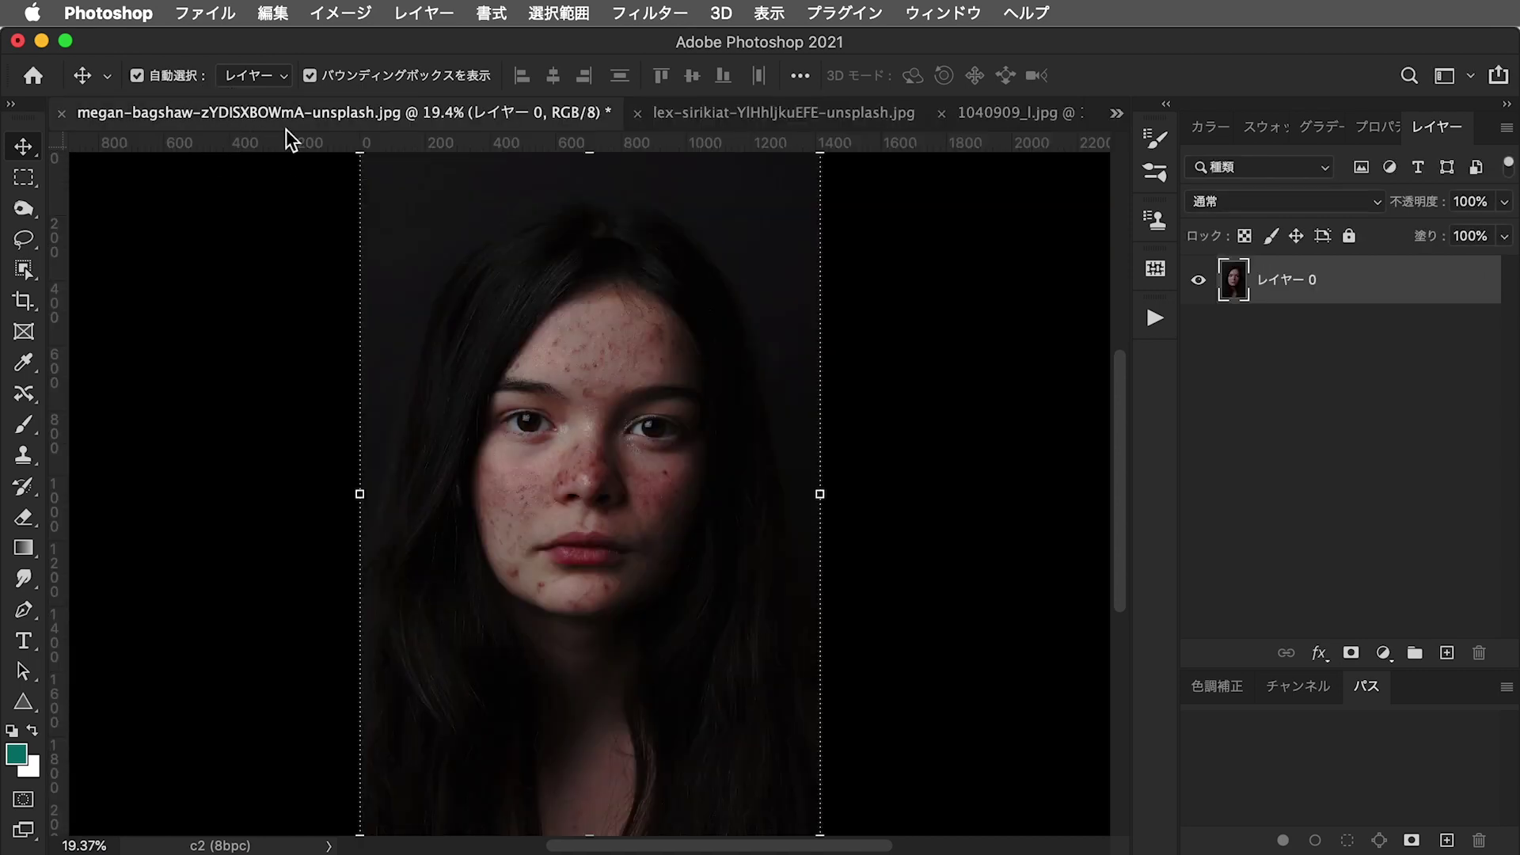
left_click(677, 112)
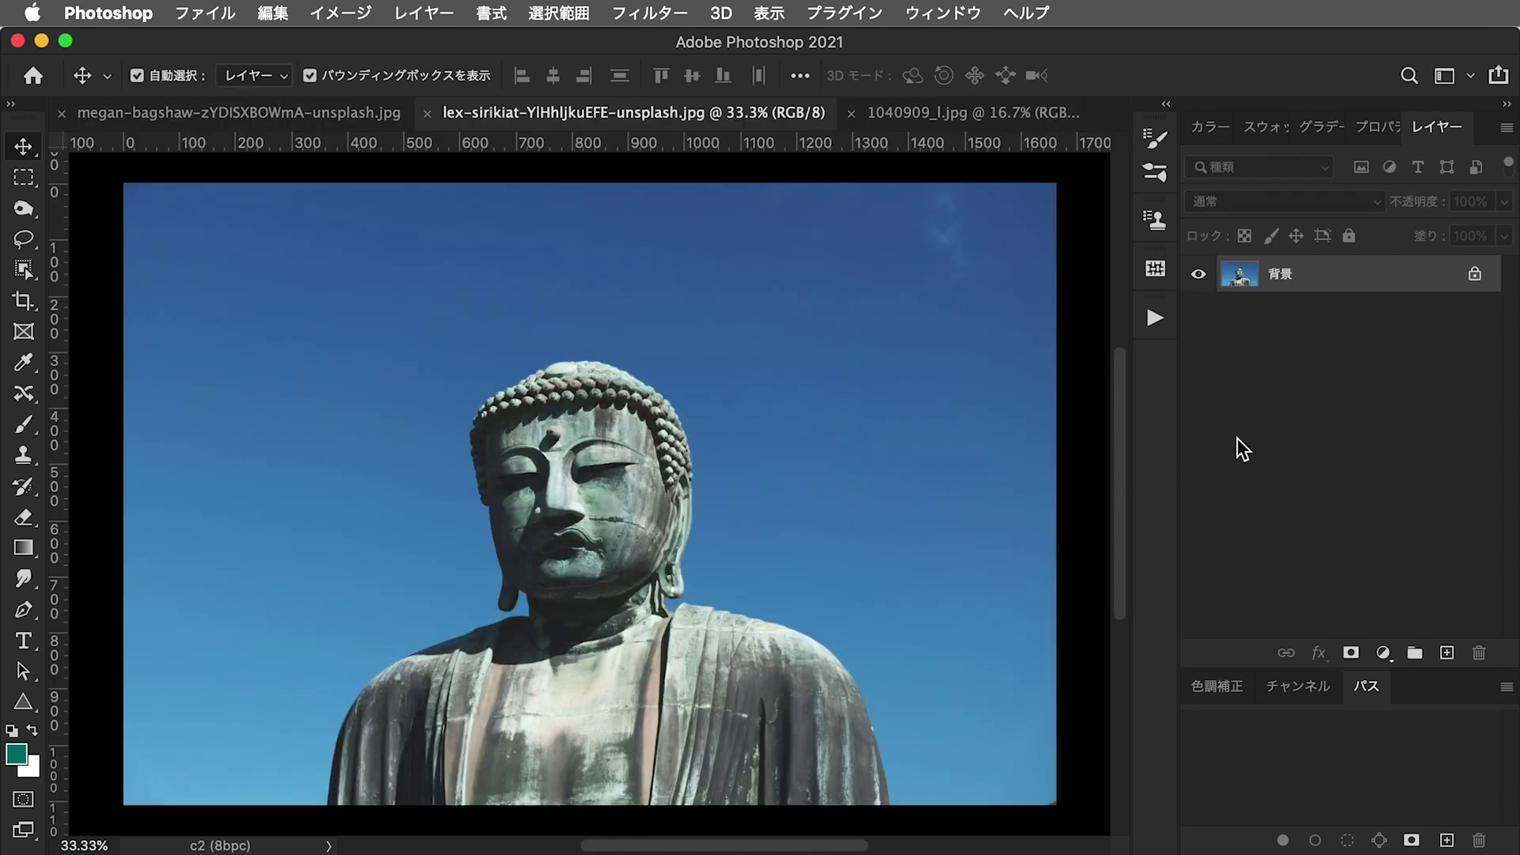
Open Neural Filters on the Buddha photo, then cancel without applying
left_click(654, 11)
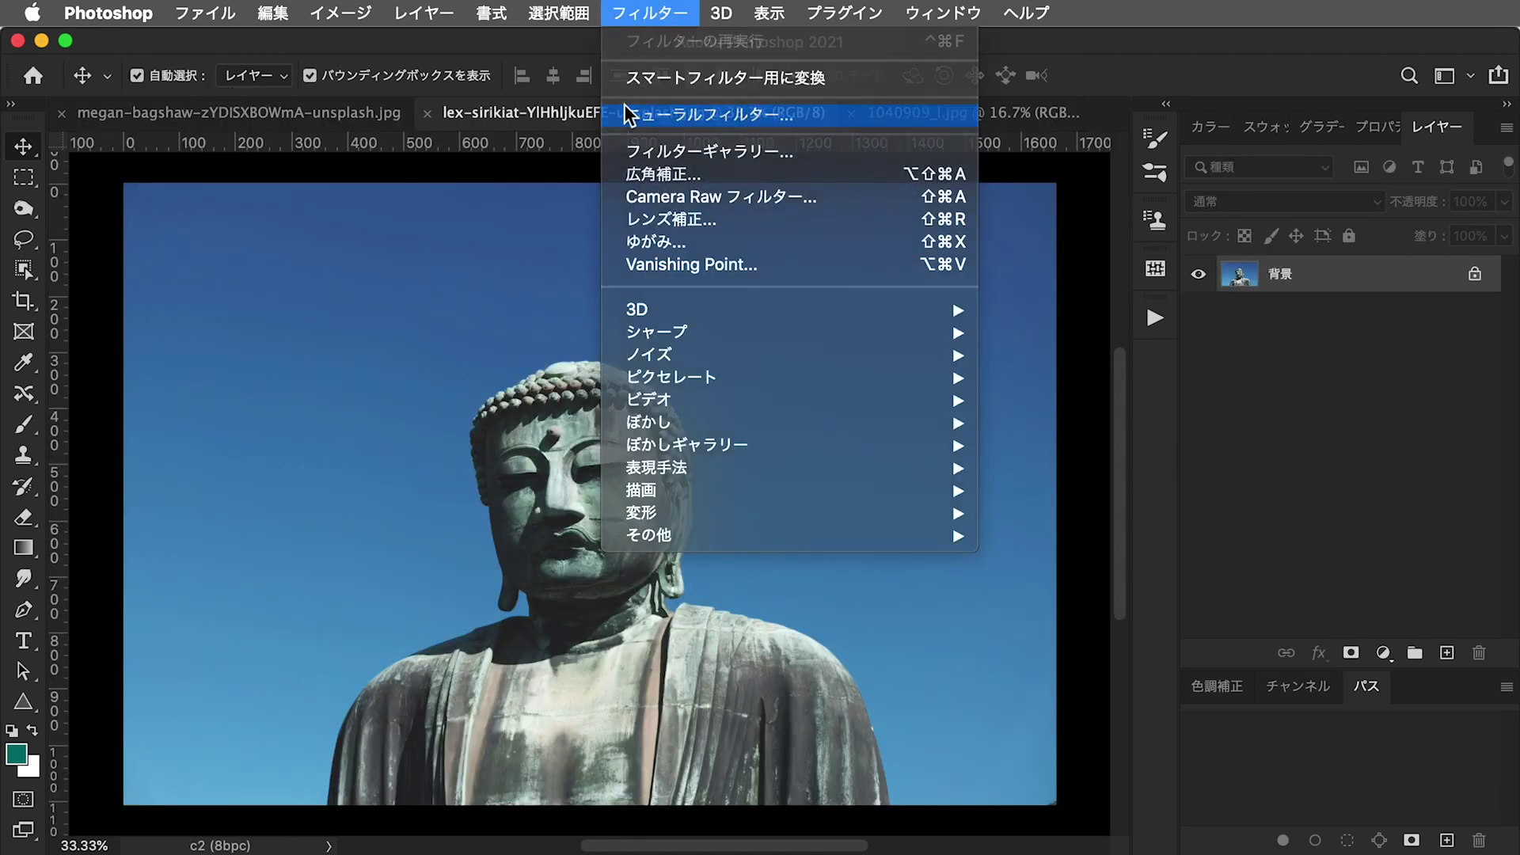
left_click(631, 113)
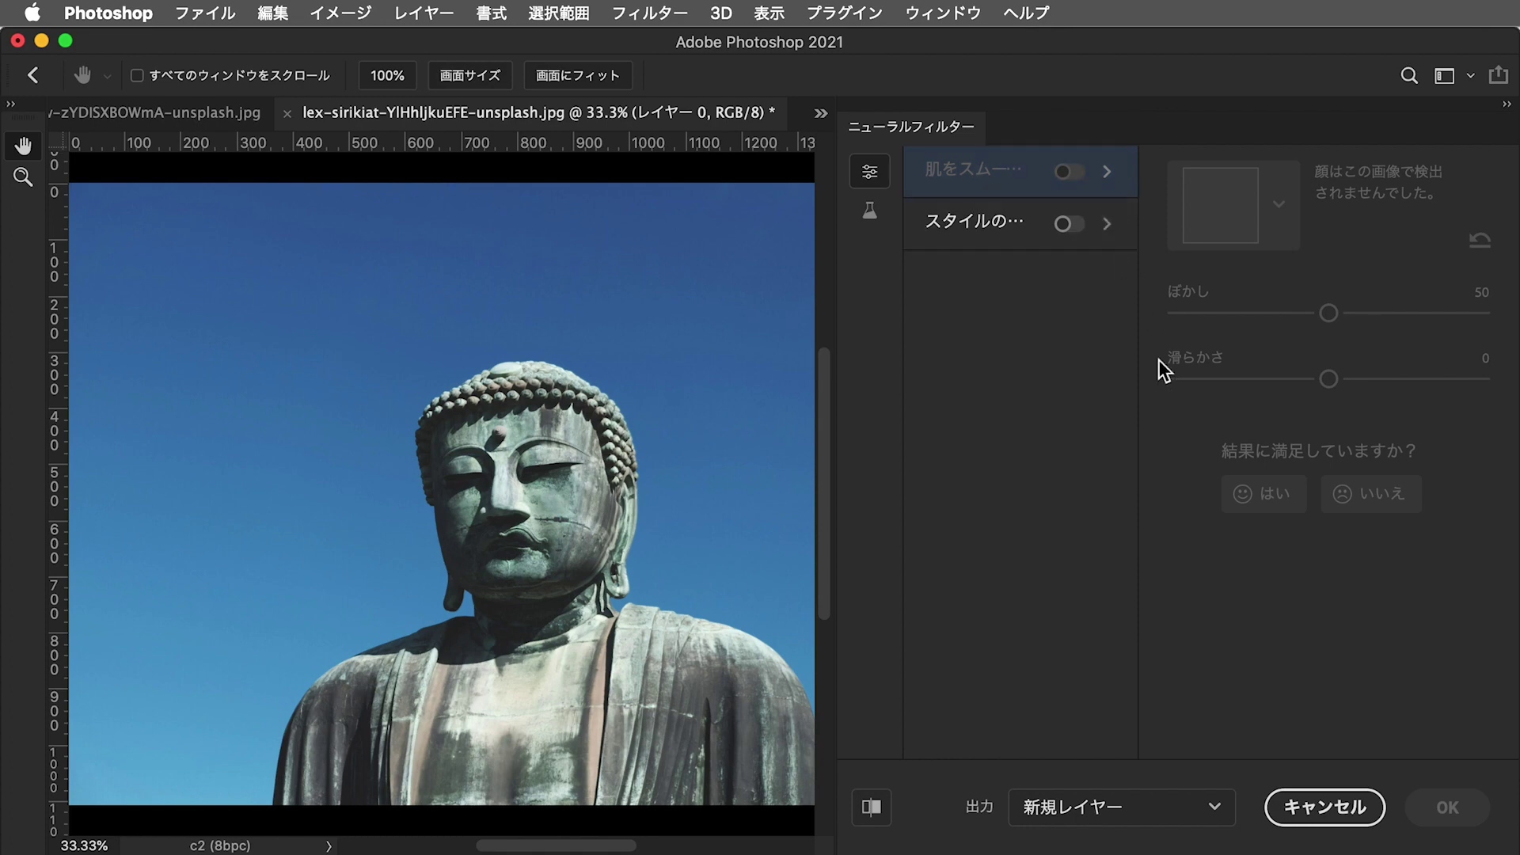
left_click(1346, 821)
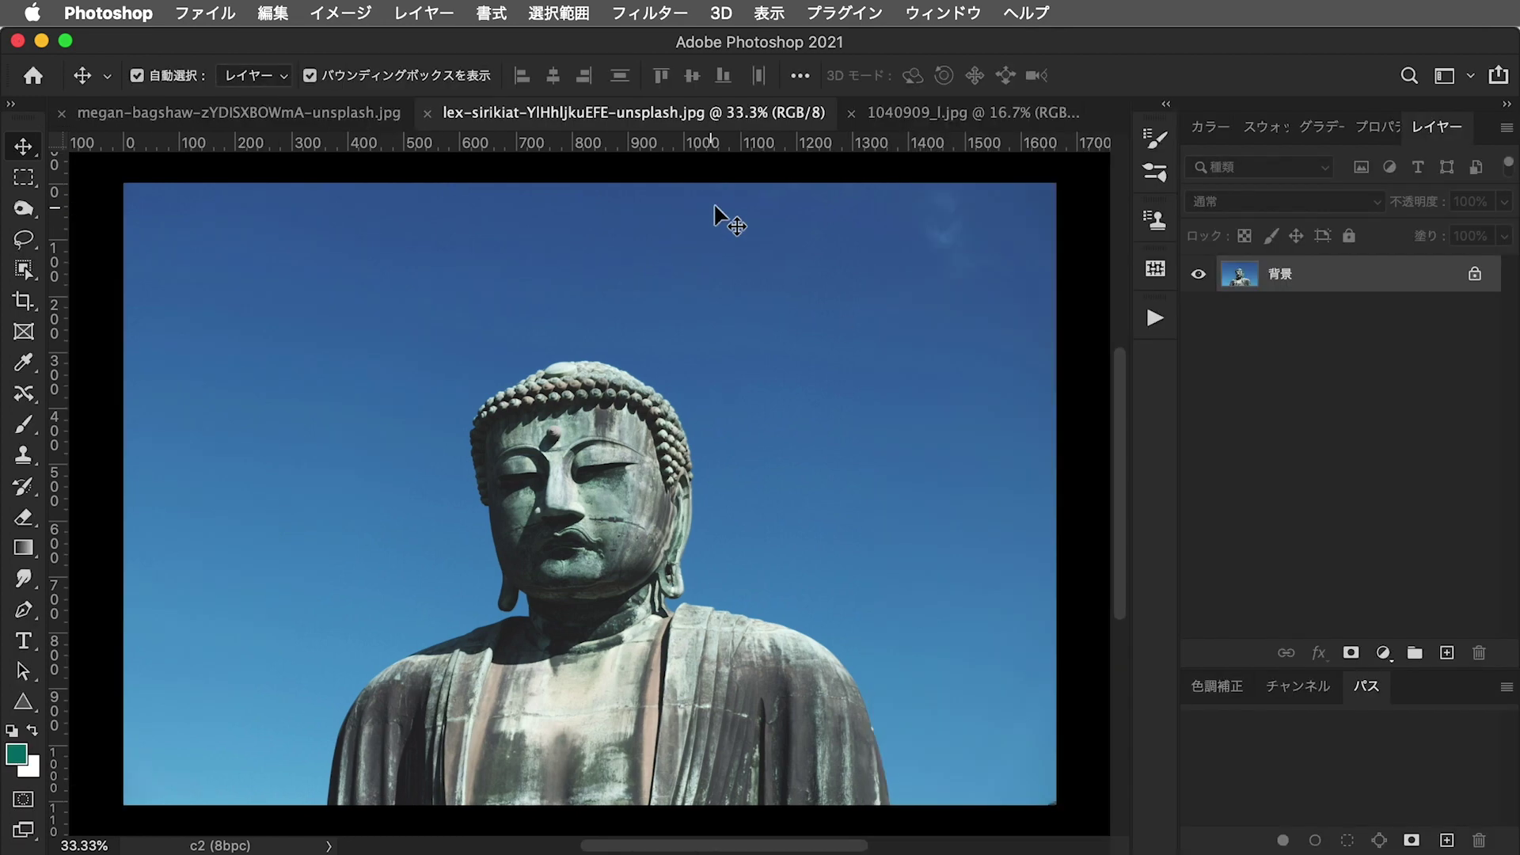
Open Neural Filters on the 1040909_l.jpg bust photo, checking skin smoothing and the beta filters
left_click(950, 127)
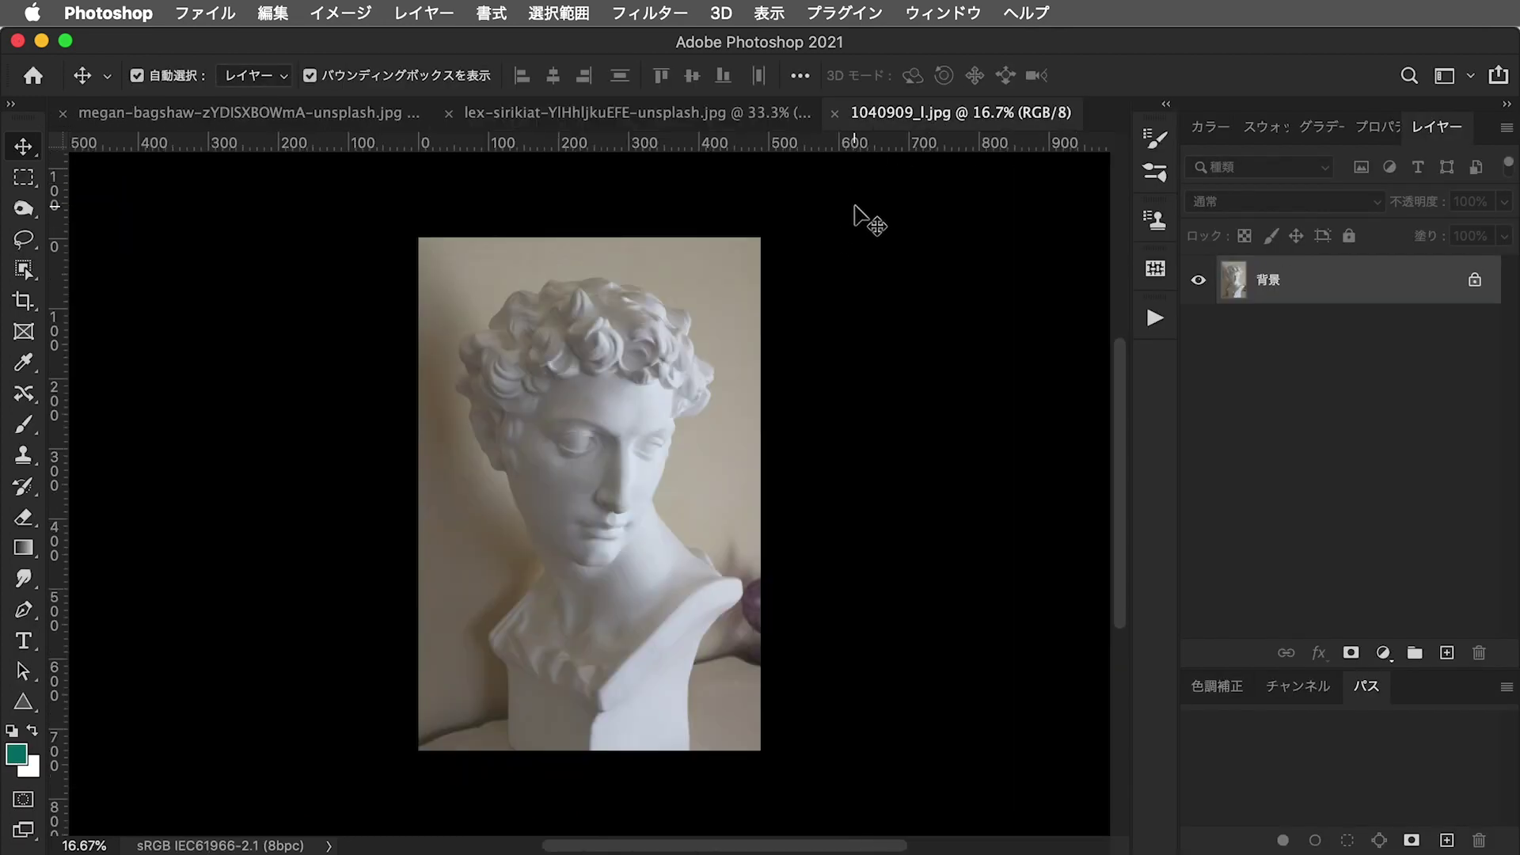
left_click(655, 11)
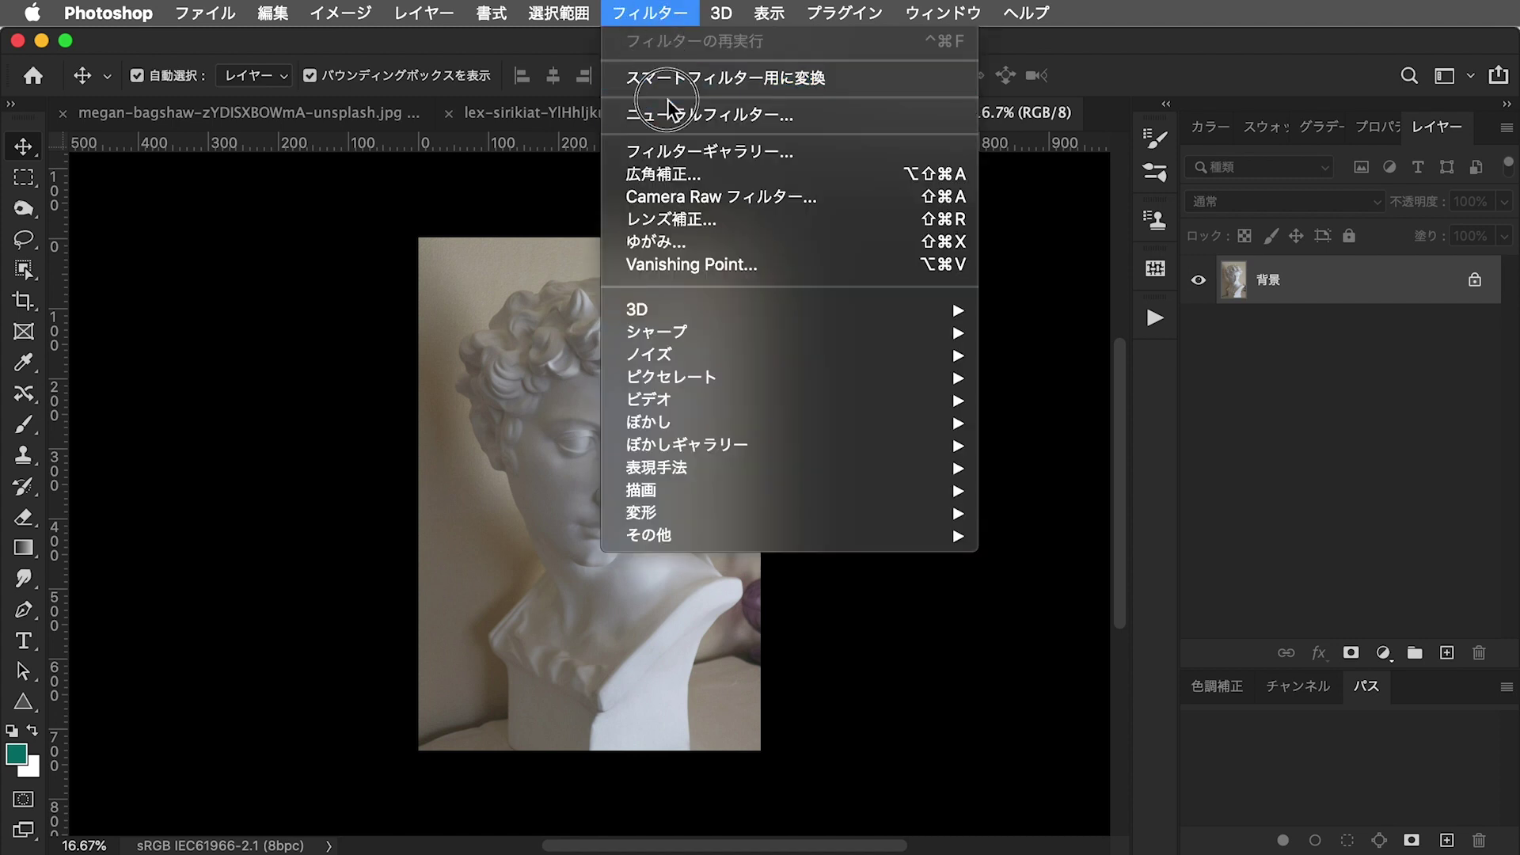
left_click(695, 112)
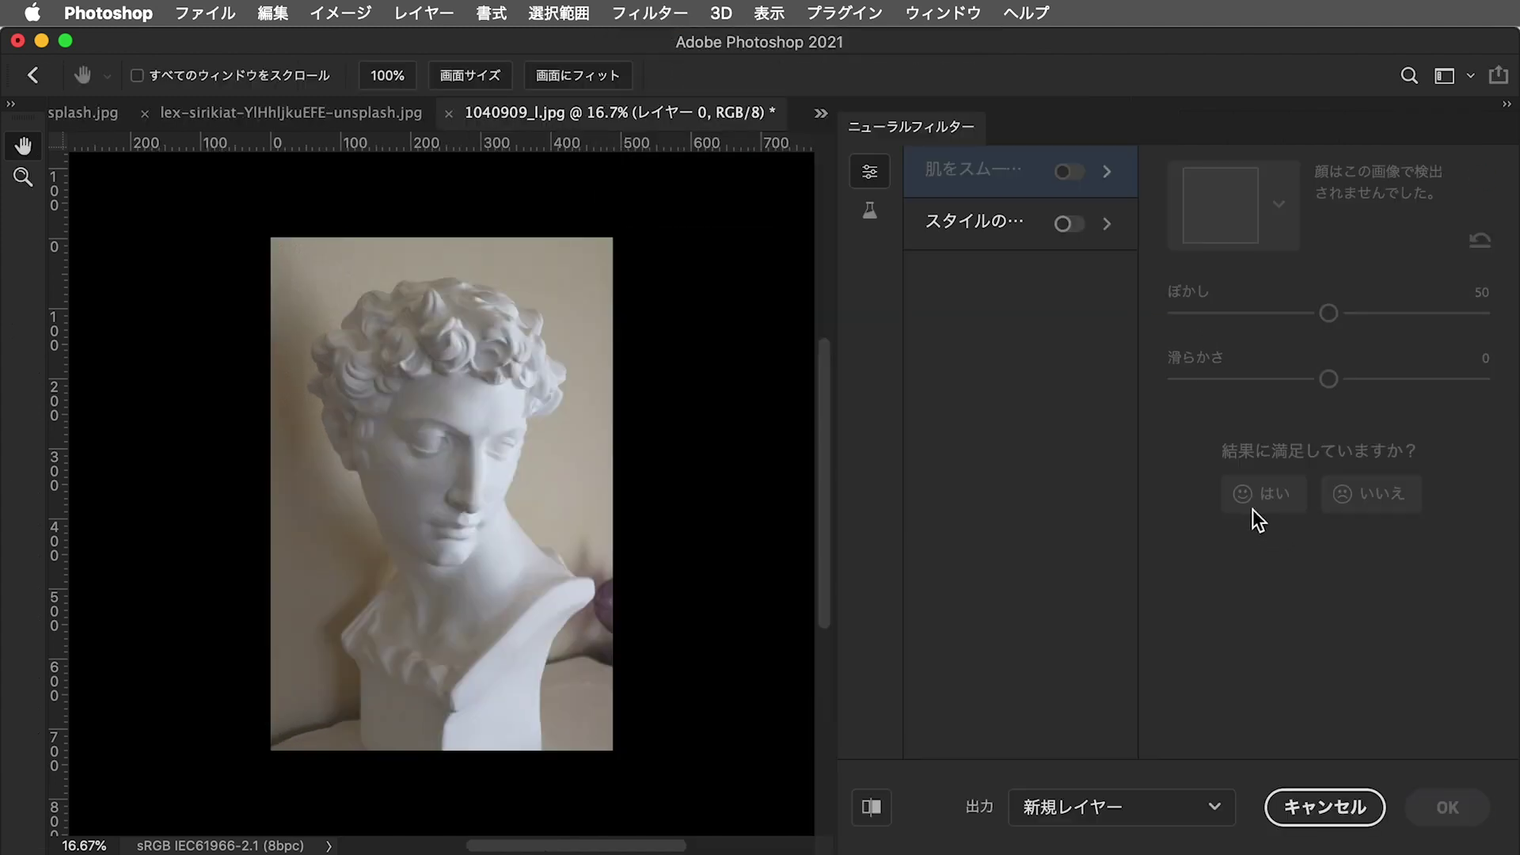
left_click(997, 182)
left_click(869, 210)
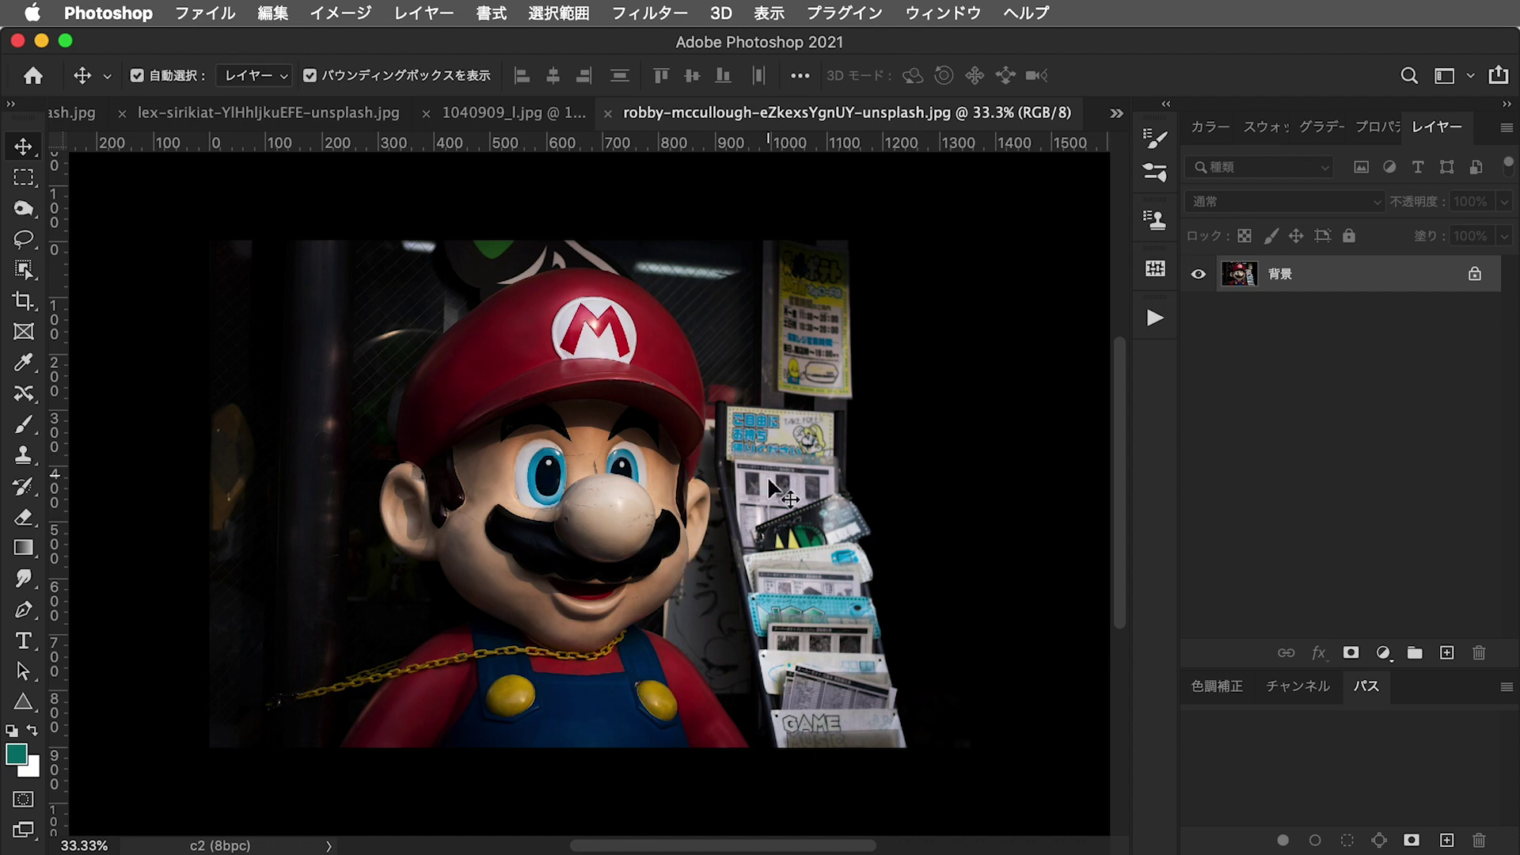
Preview beta 肌をスムーズに skin smoothing on the teal statue photo, then cancel with Esc
left_click(776, 11)
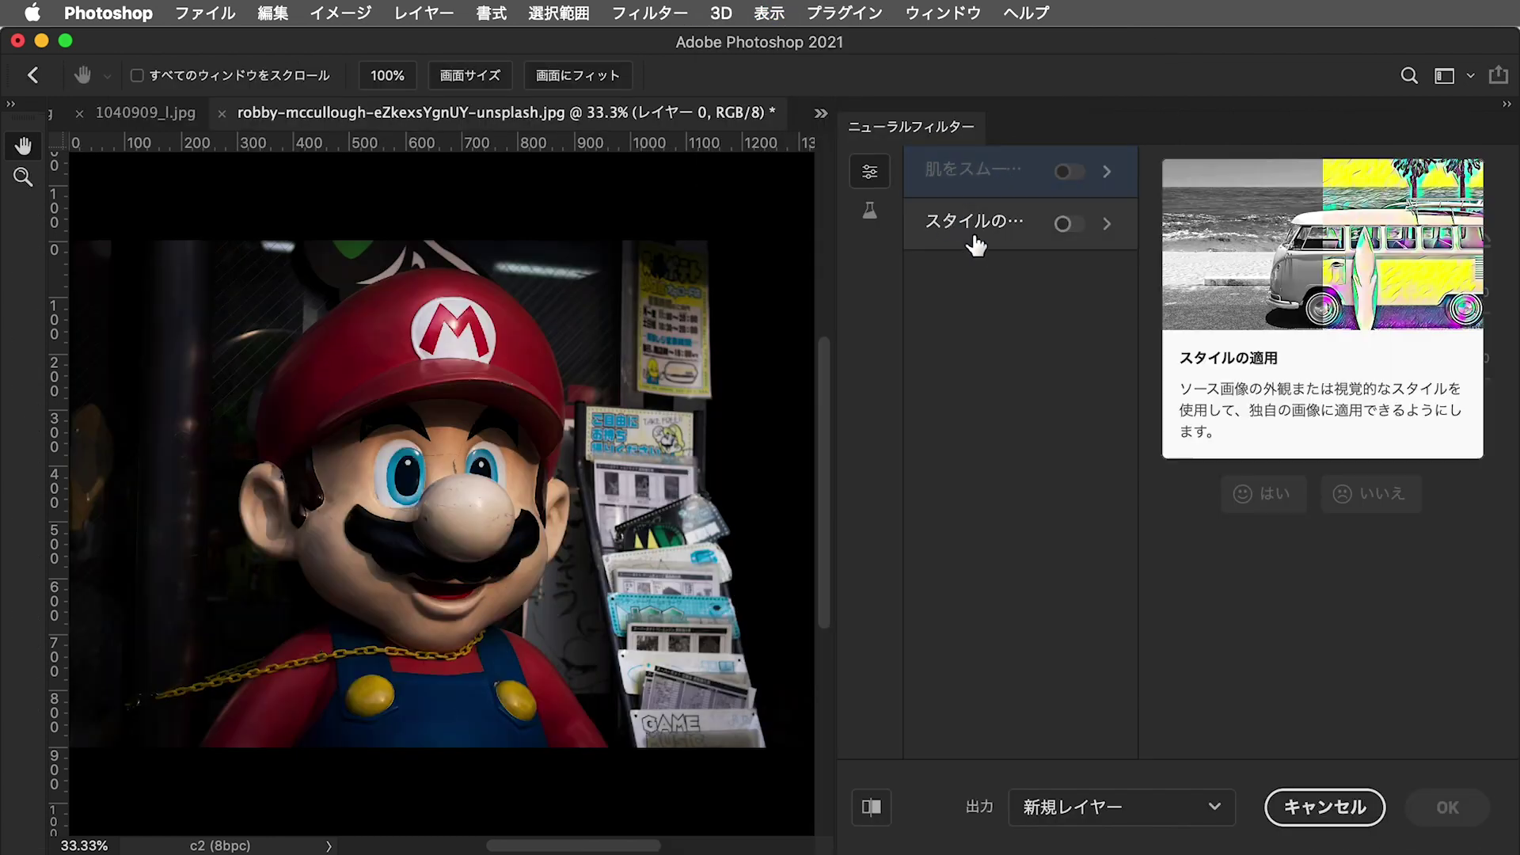
left_click(870, 214)
mouse_move(947, 189)
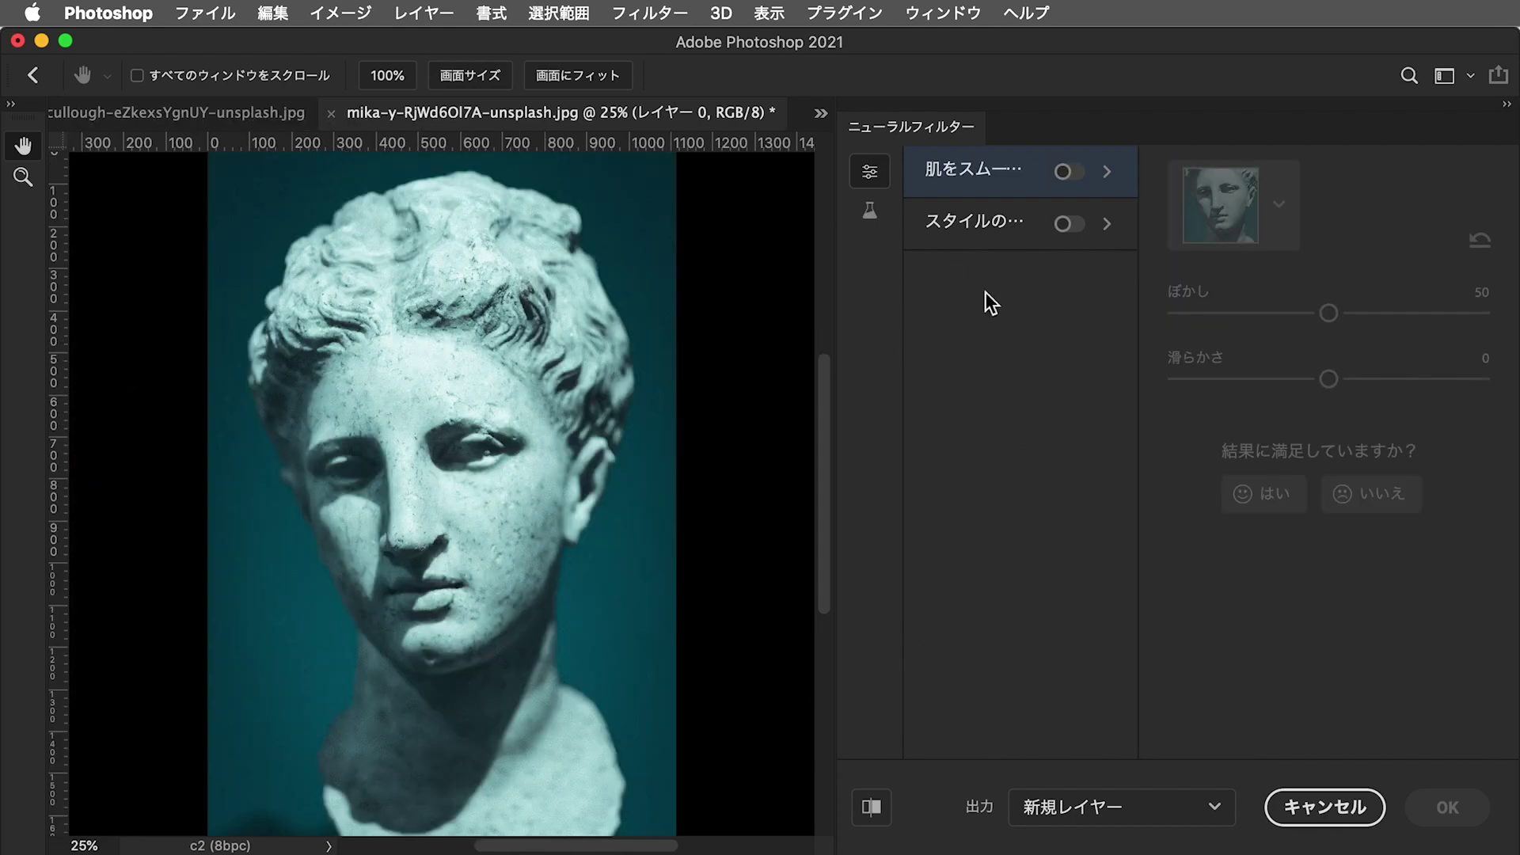
left_click(1077, 174)
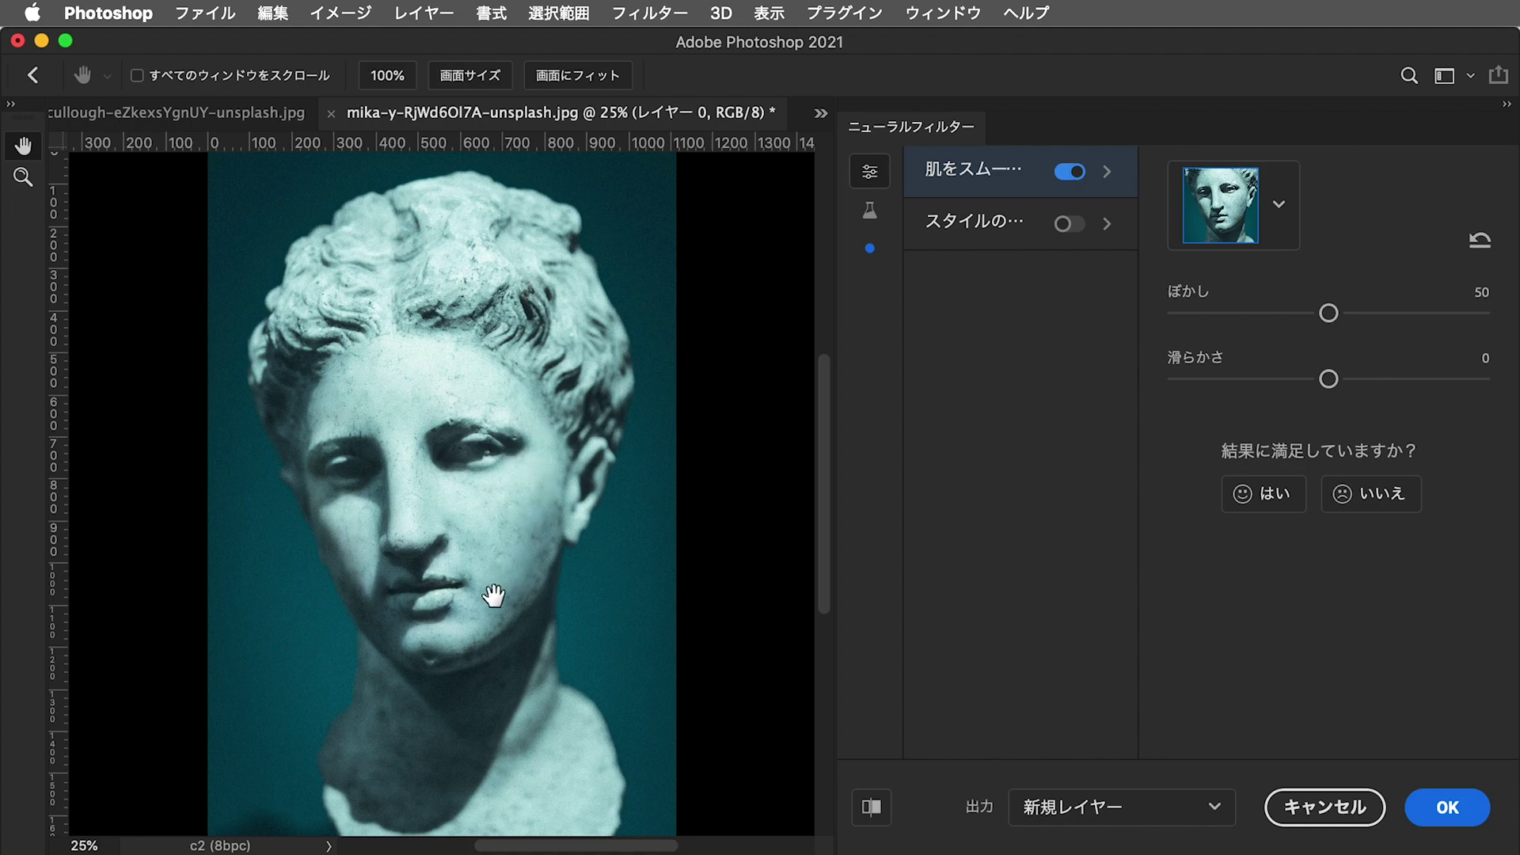
key("Escape")
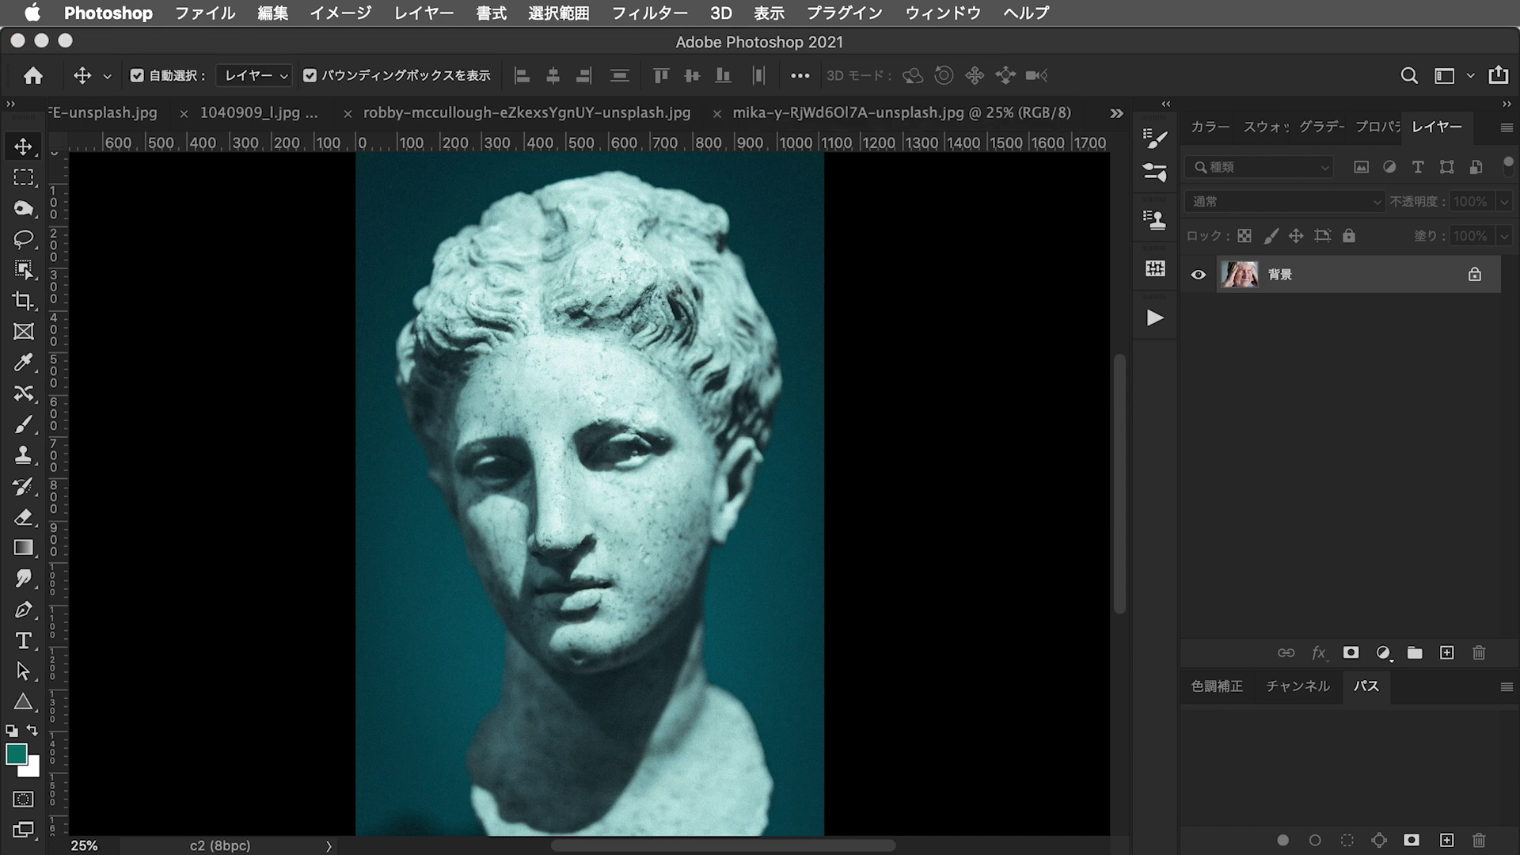
Enable スタイルの適用 on the acne portrait and preview the third, then the second, preset style
left_click(933, 688)
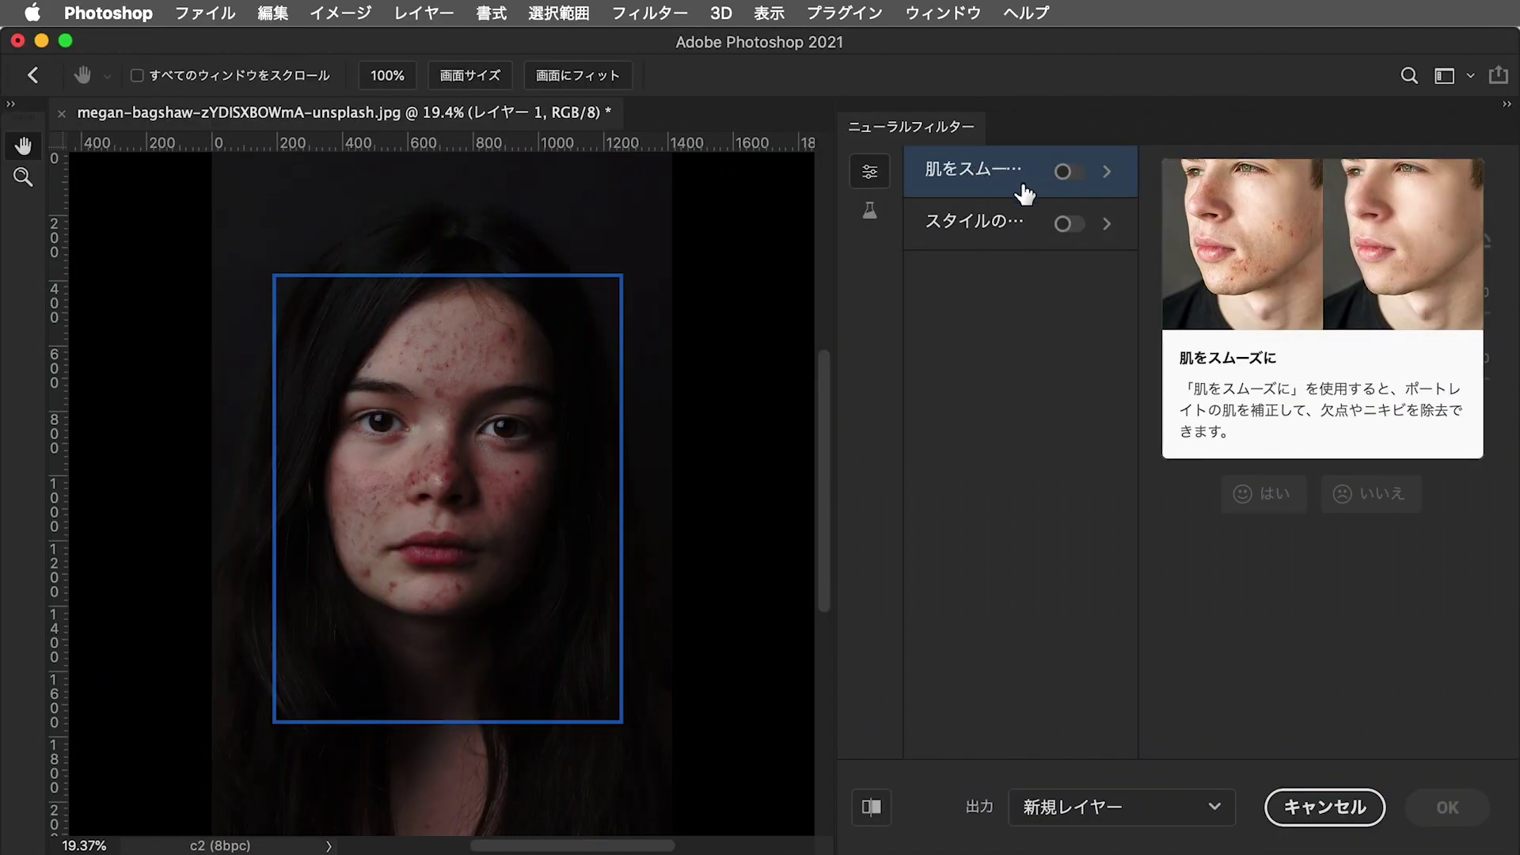
left_click(1085, 230)
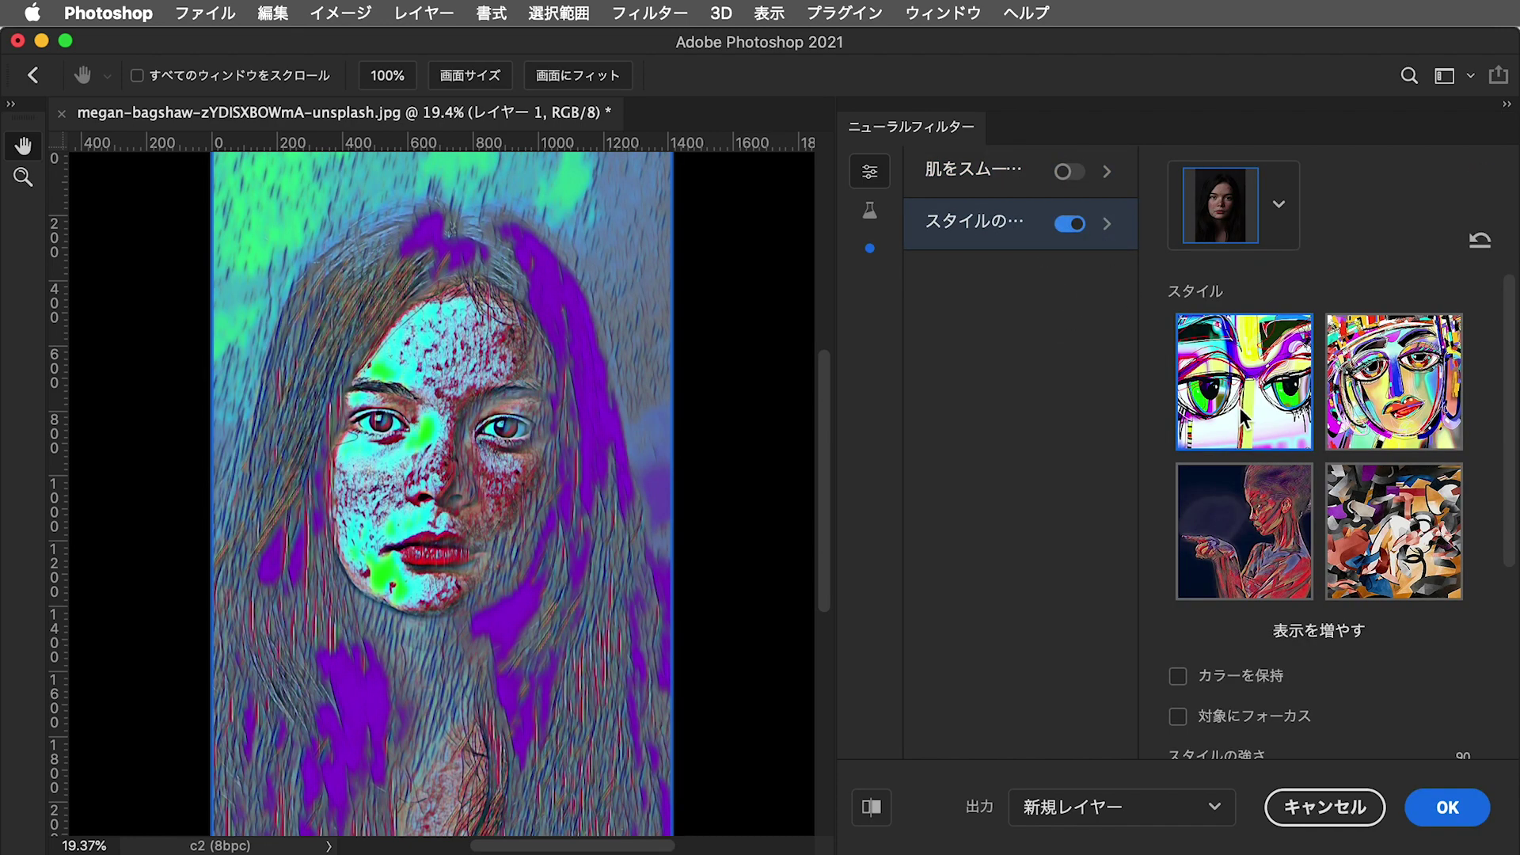
left_click(1270, 530)
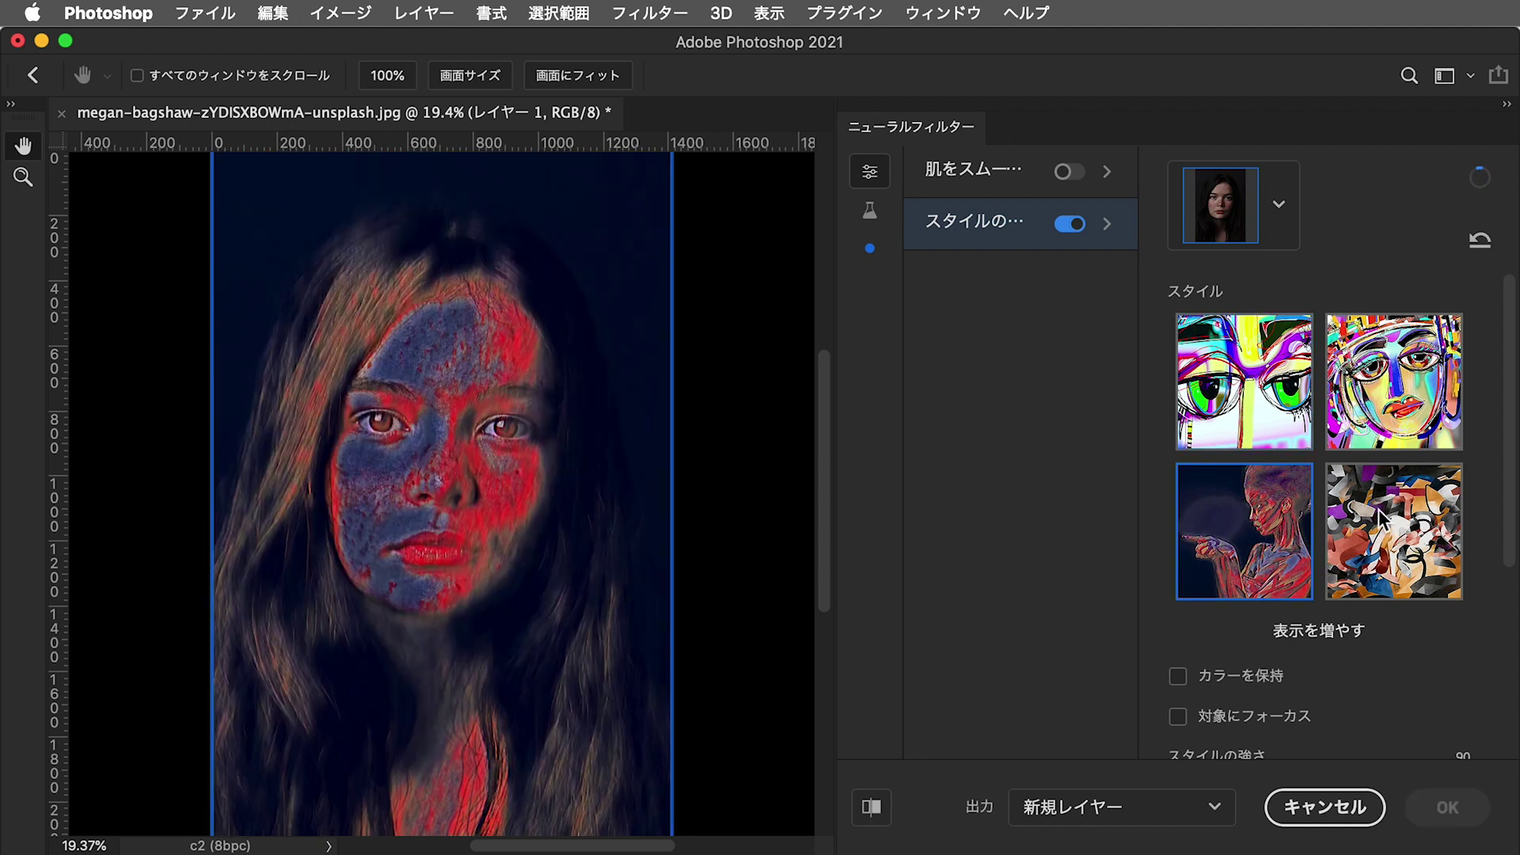
left_click(1330, 380)
left_click(1346, 807)
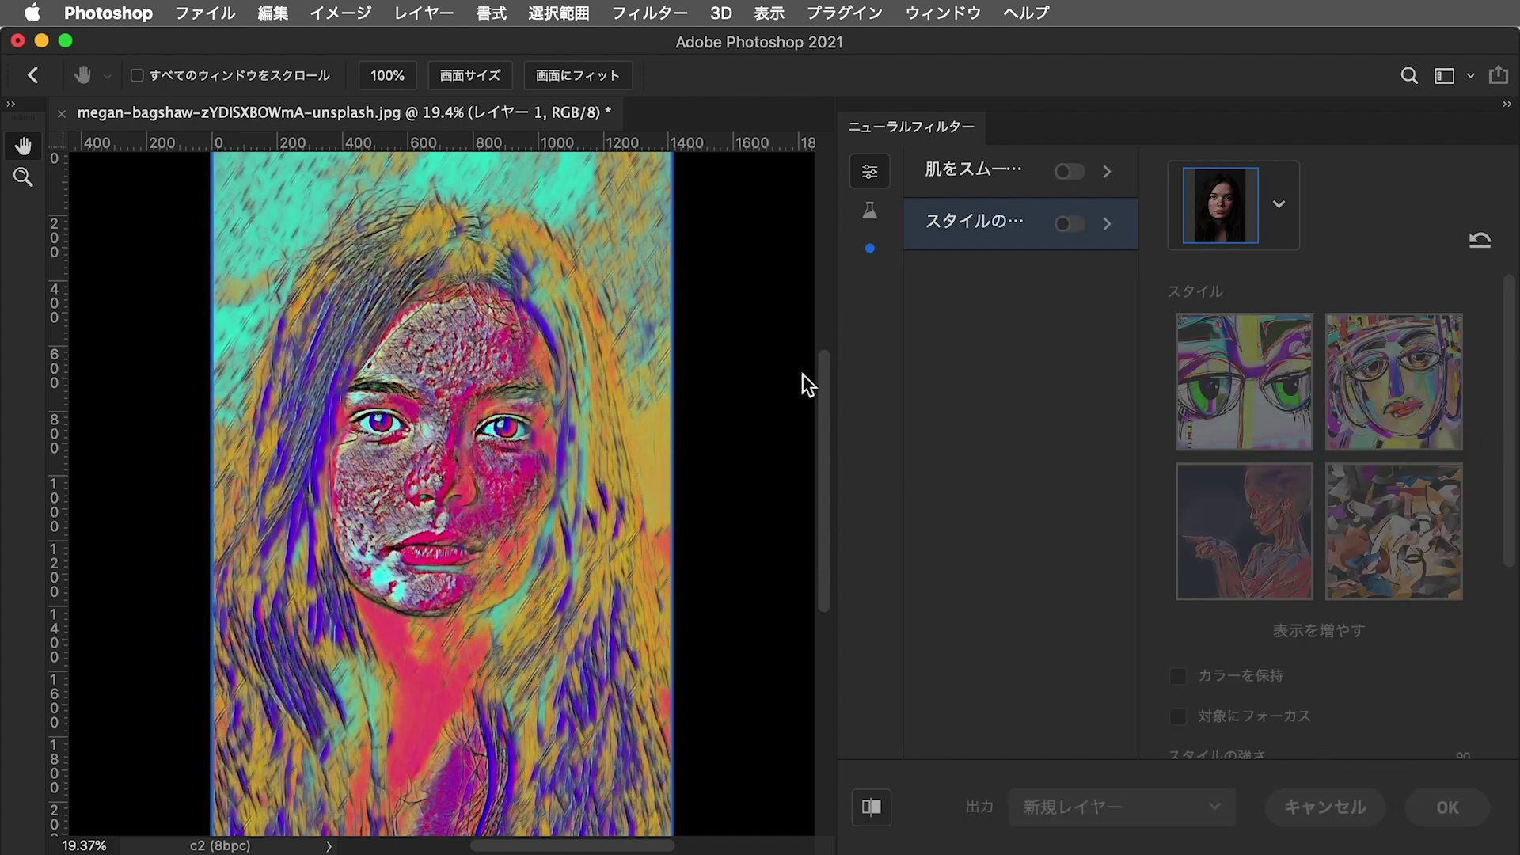
Look at the Artistic group in the Filter Gallery, cancel it, and select レイヤー 0
left_click(649, 12)
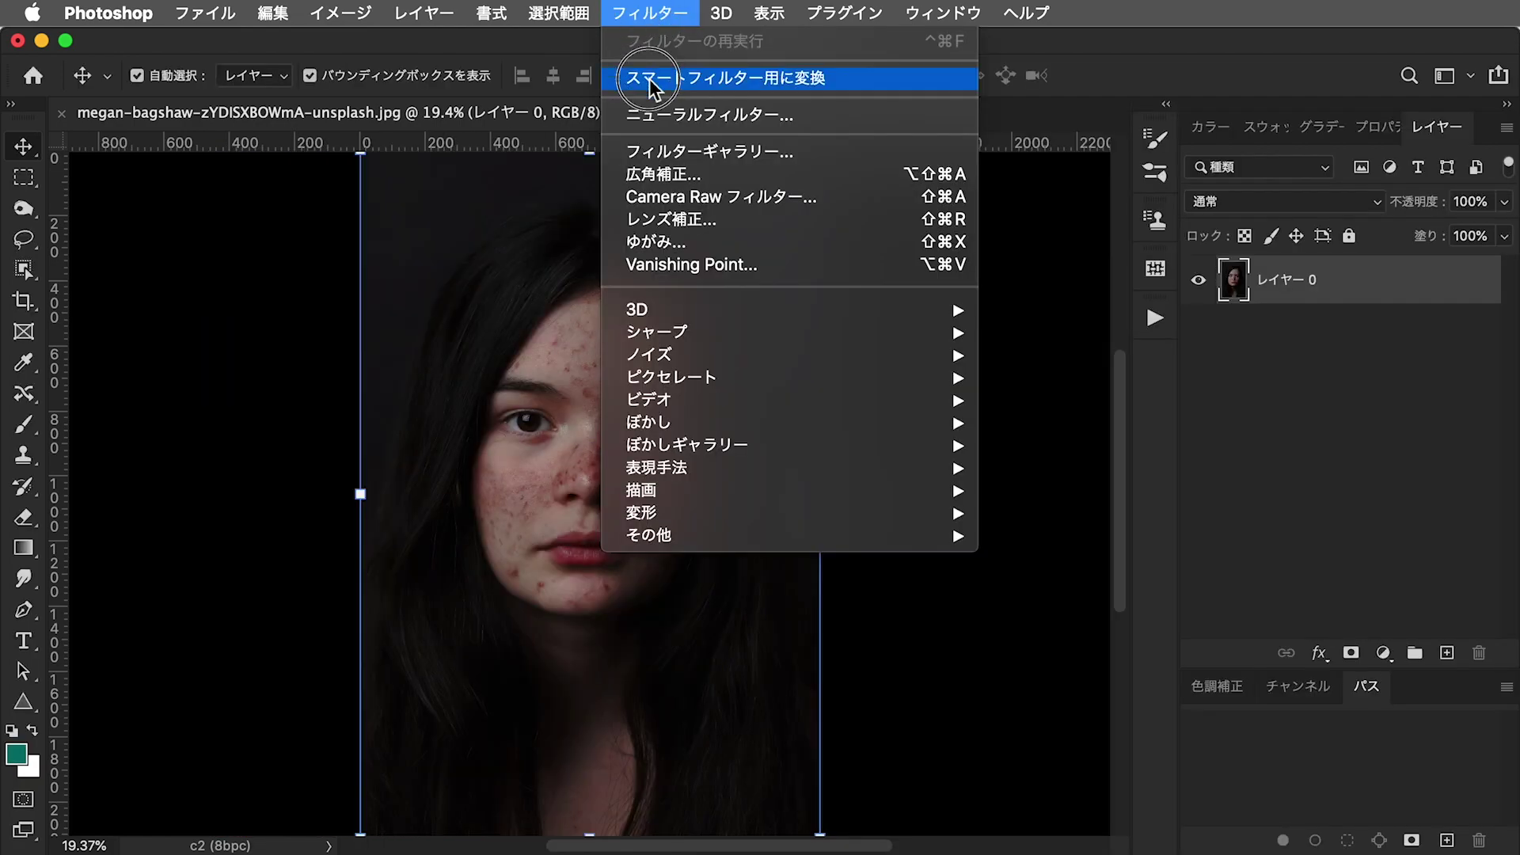
left_click(646, 152)
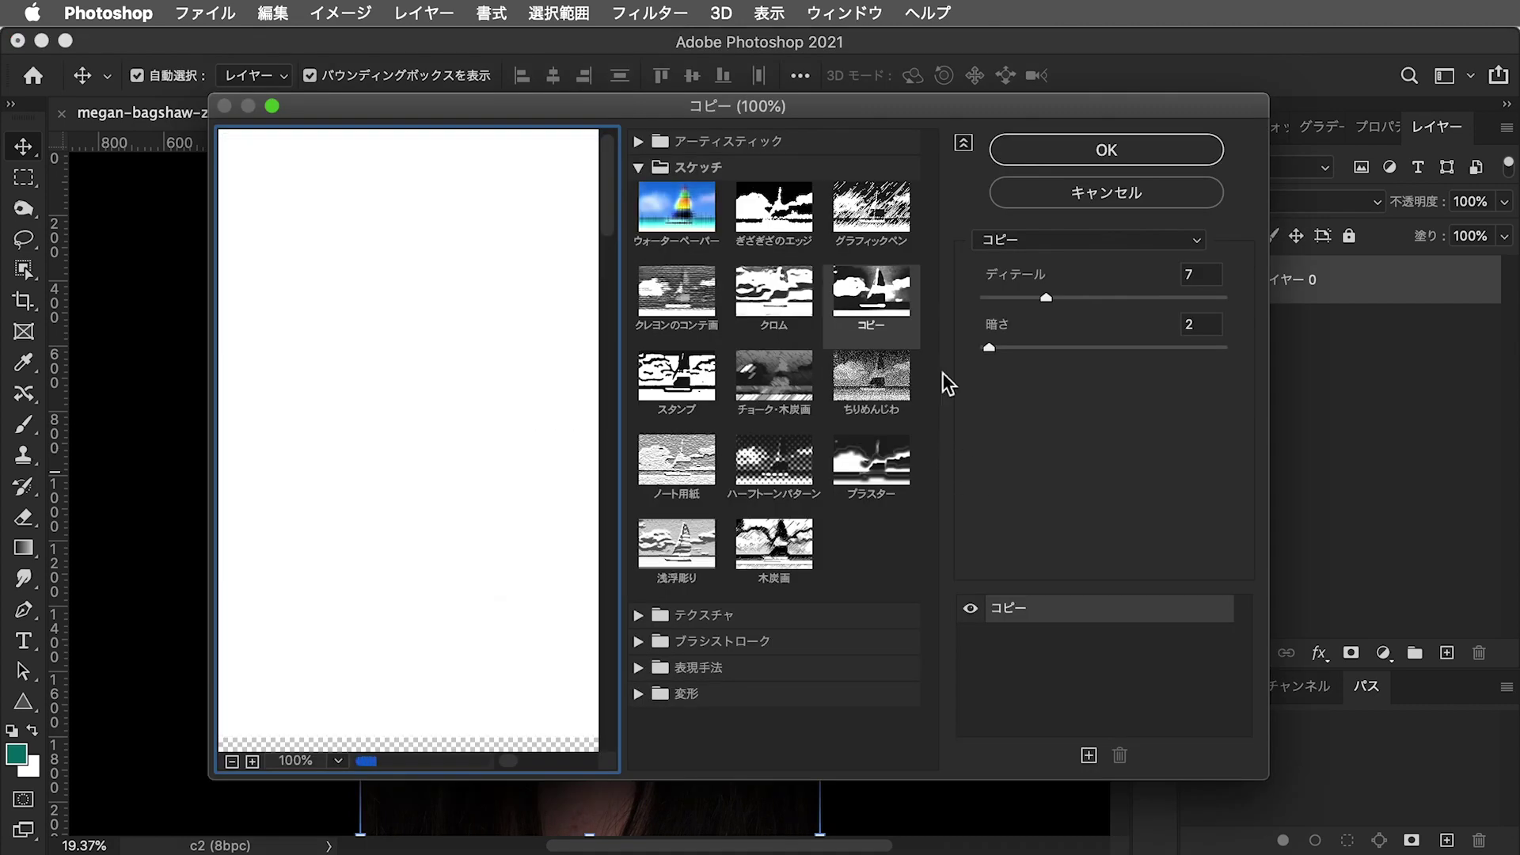
left_click(638, 141)
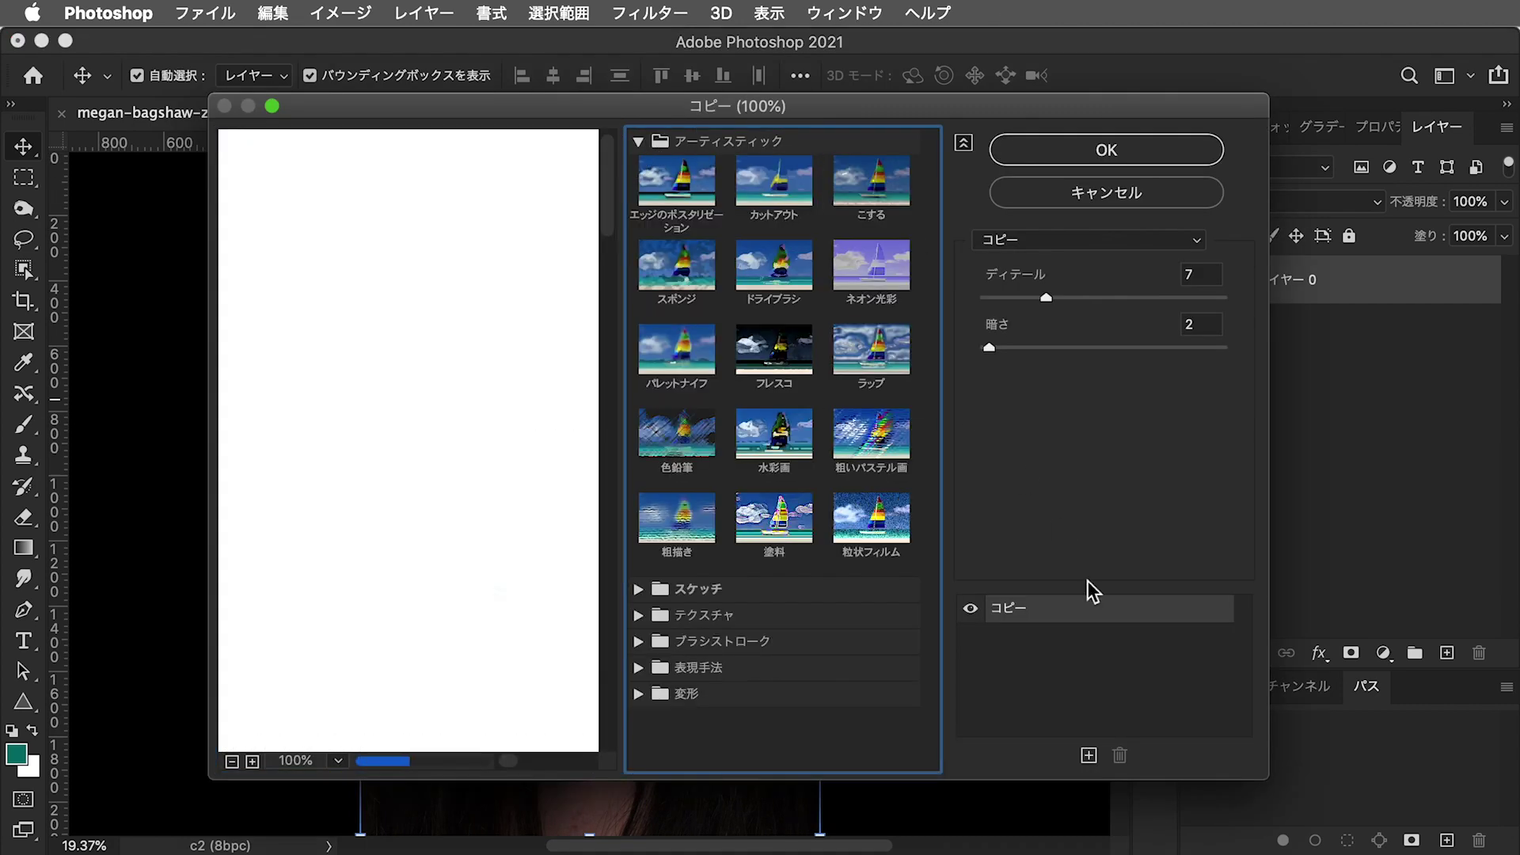
left_click(1070, 192)
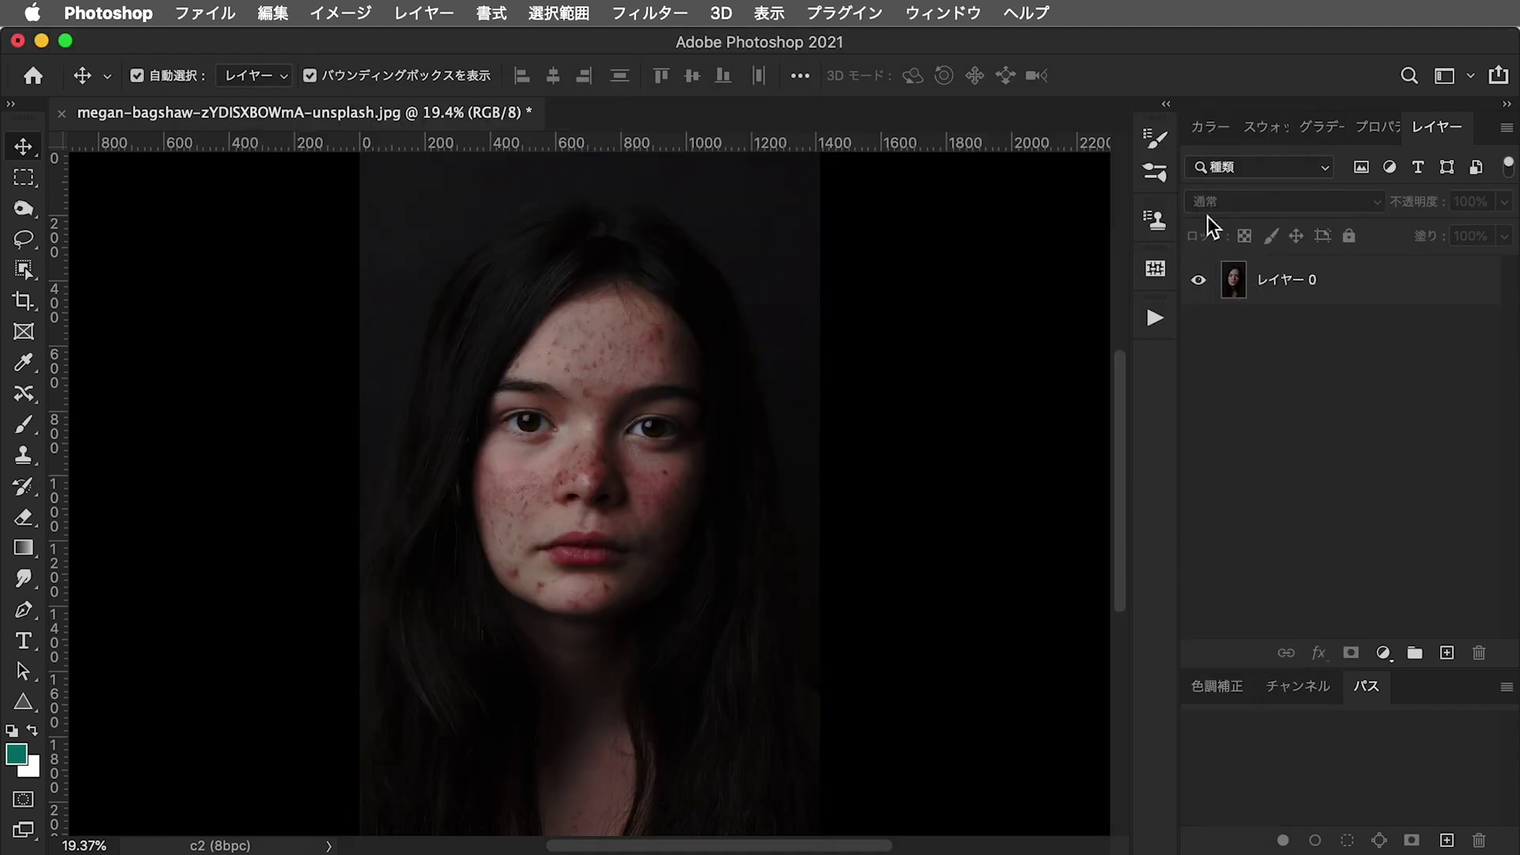
left_click(1295, 293)
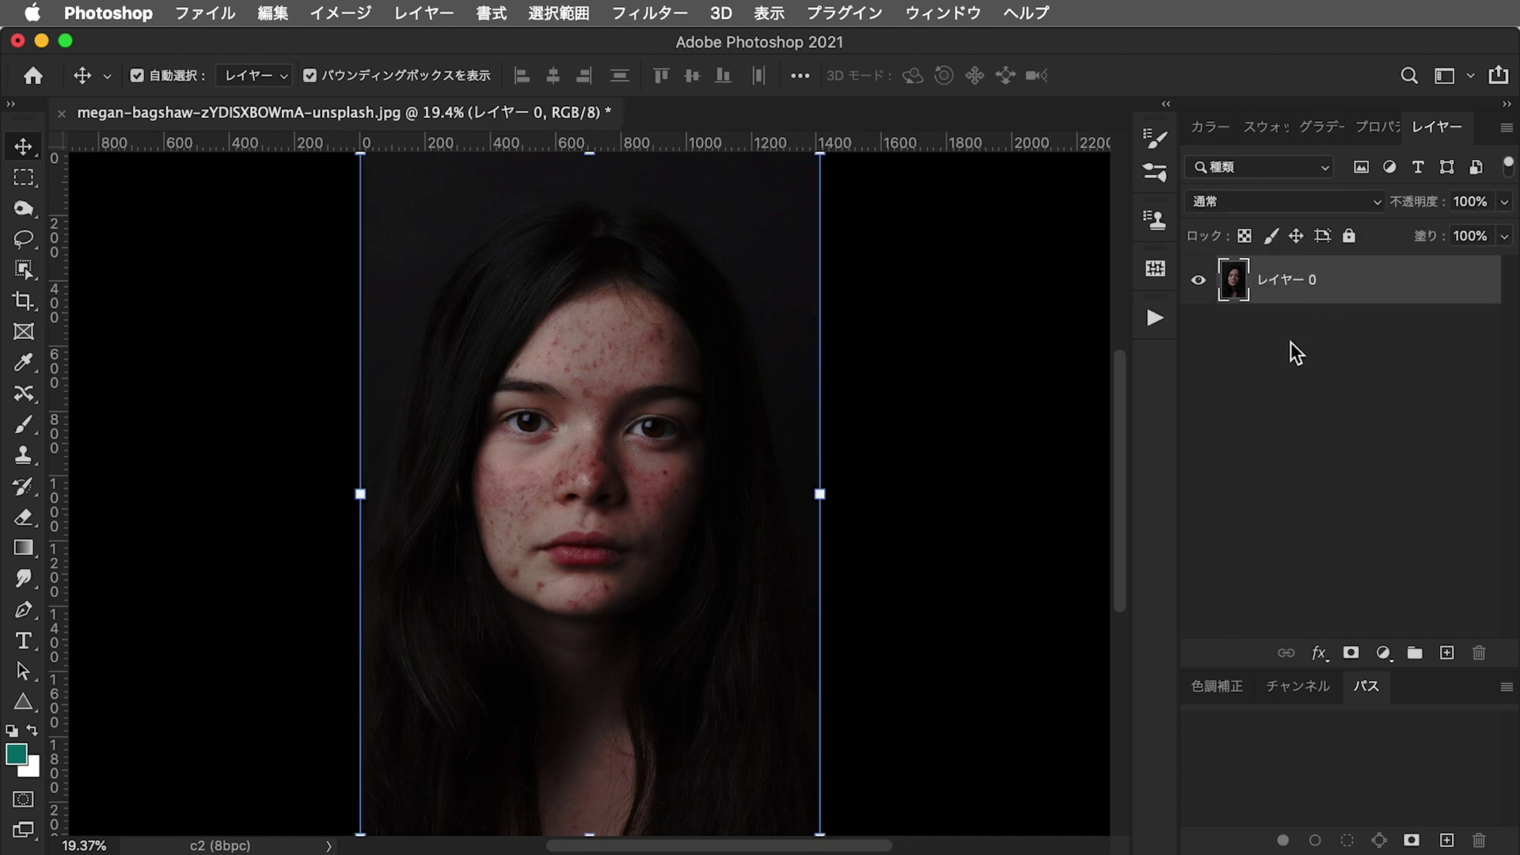
Open Neural Filters on the acne portrait and scroll through the filter list
left_click(650, 12)
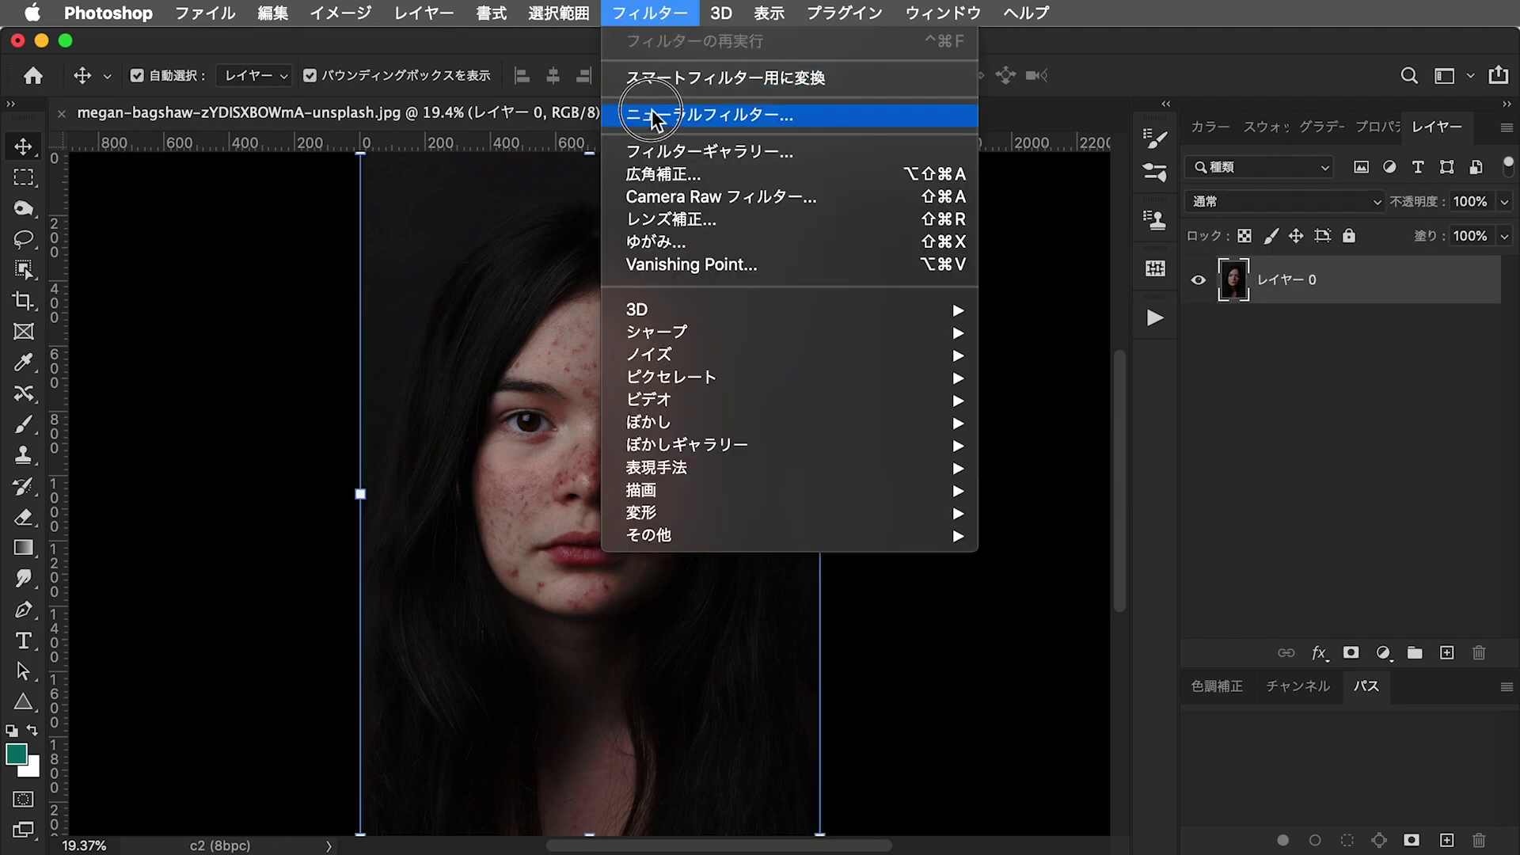
left_click(955, 116)
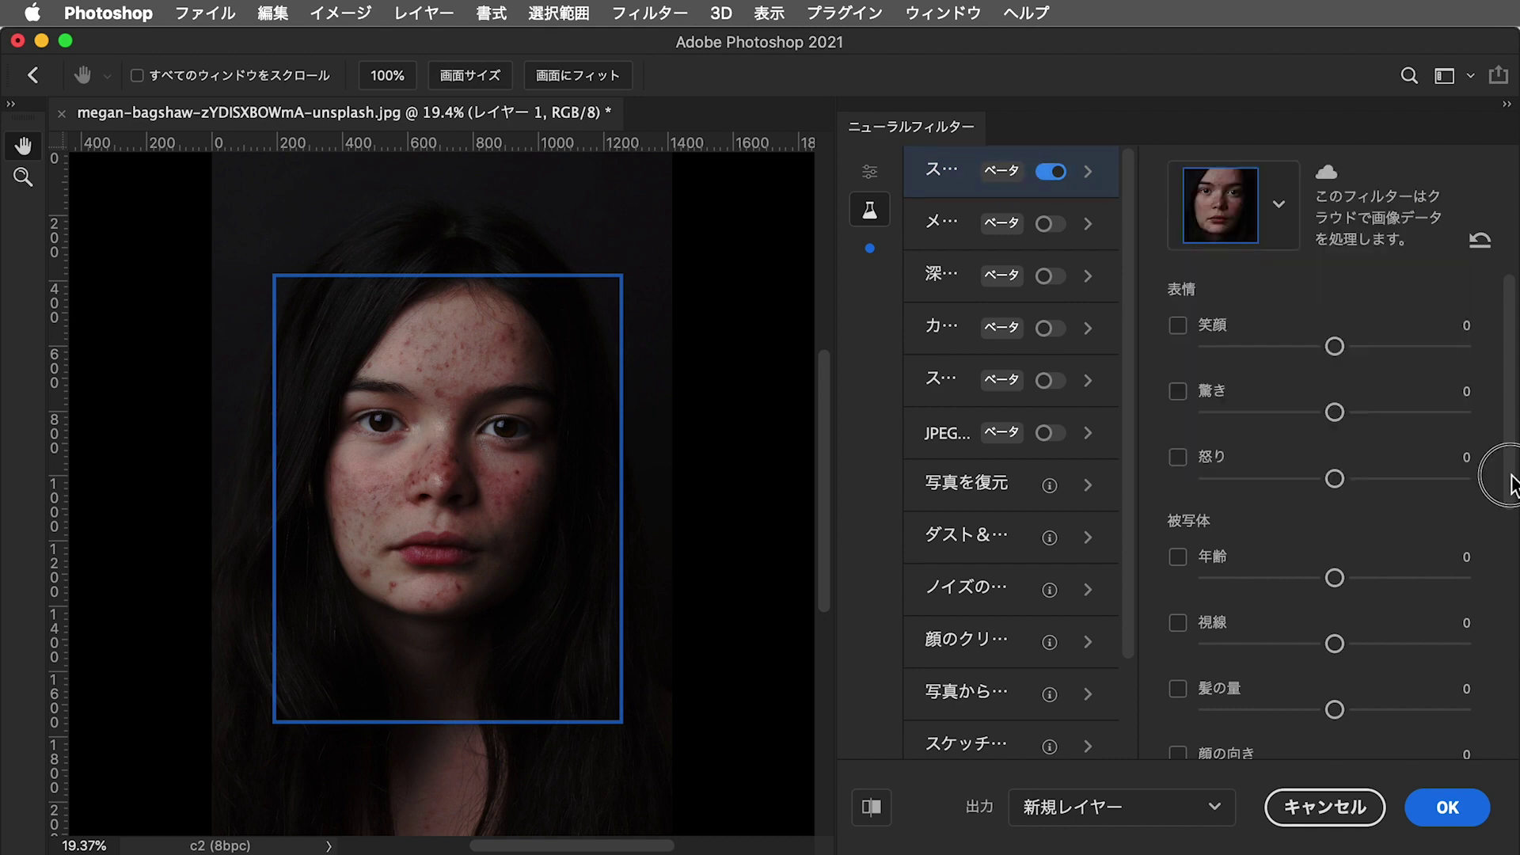
scroll(1505, 487, "down", 1)
scroll(1507, 472, "up", 1)
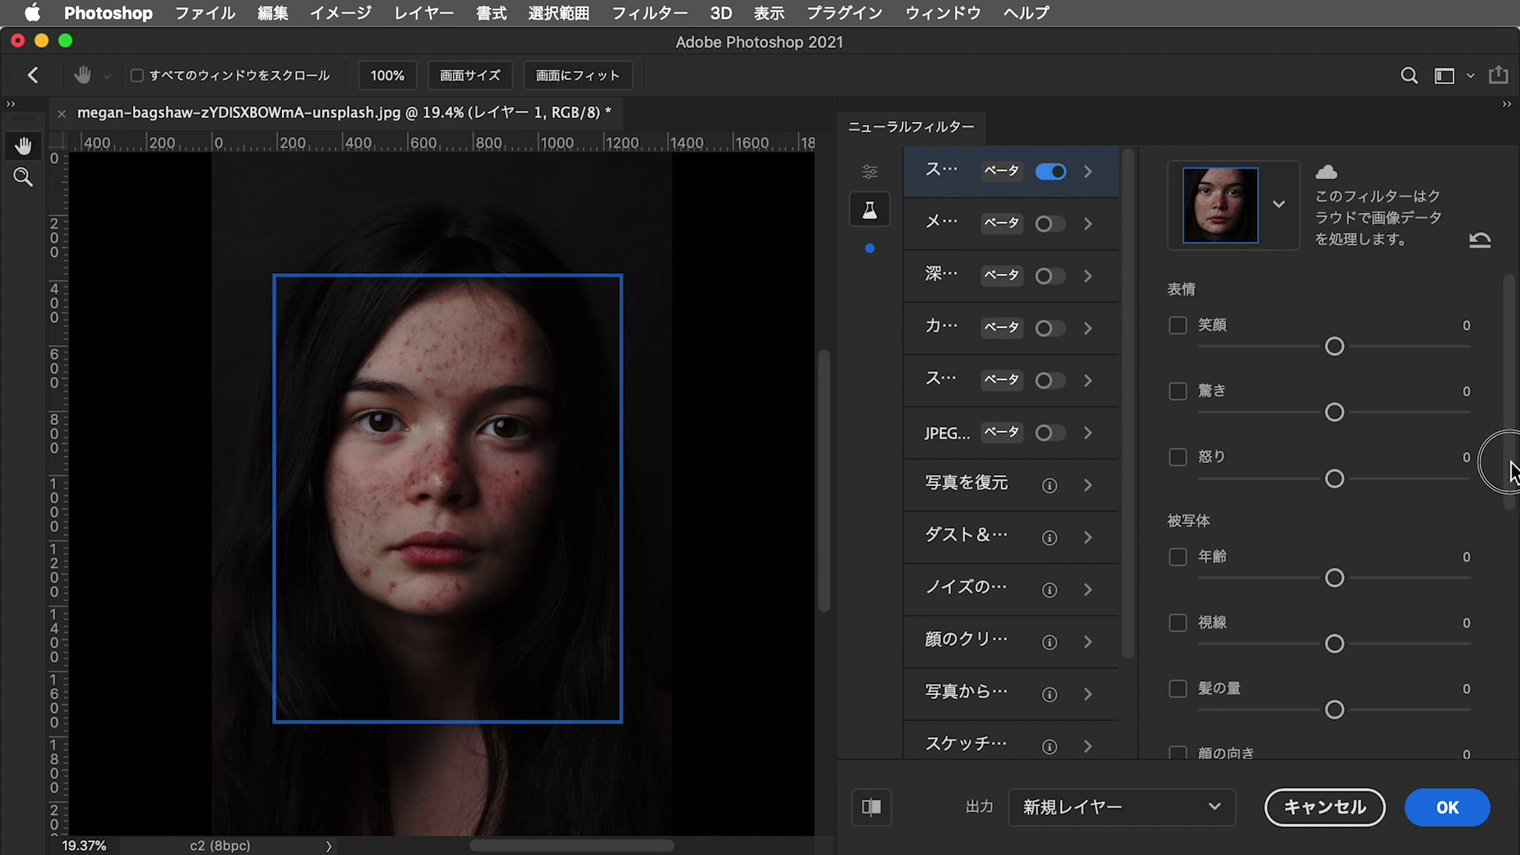
Preview Smart Portrait expressions: 笑顔 15, 驚き 19, and 怒り raised to 18 then -3
left_click(1208, 332)
left_click_drag(1335, 346, 1373, 347)
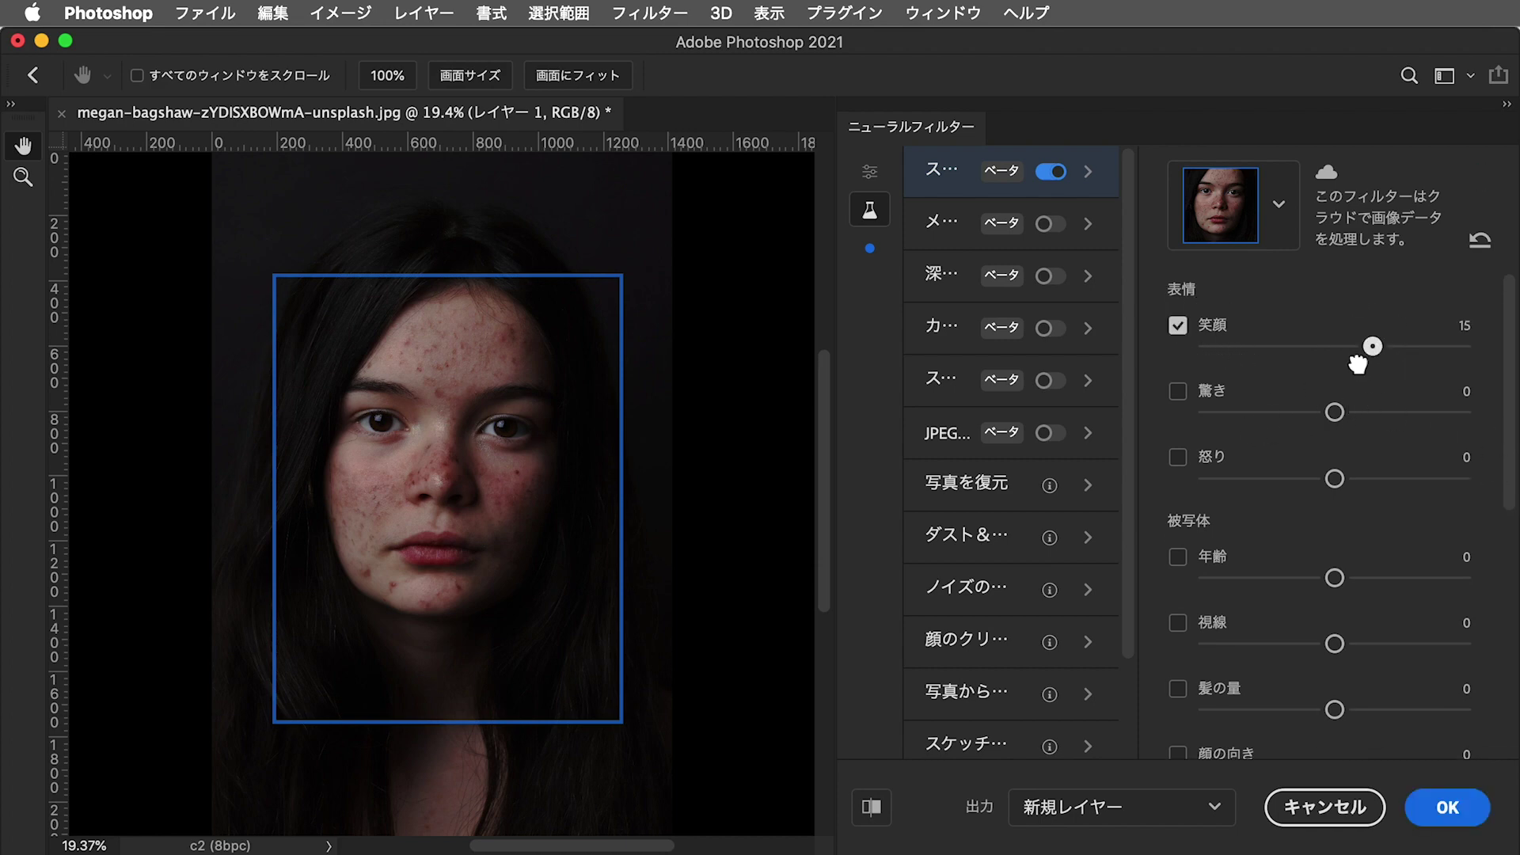
left_click(1212, 396)
left_click_drag(1335, 412, 1383, 412)
left_click(1179, 326)
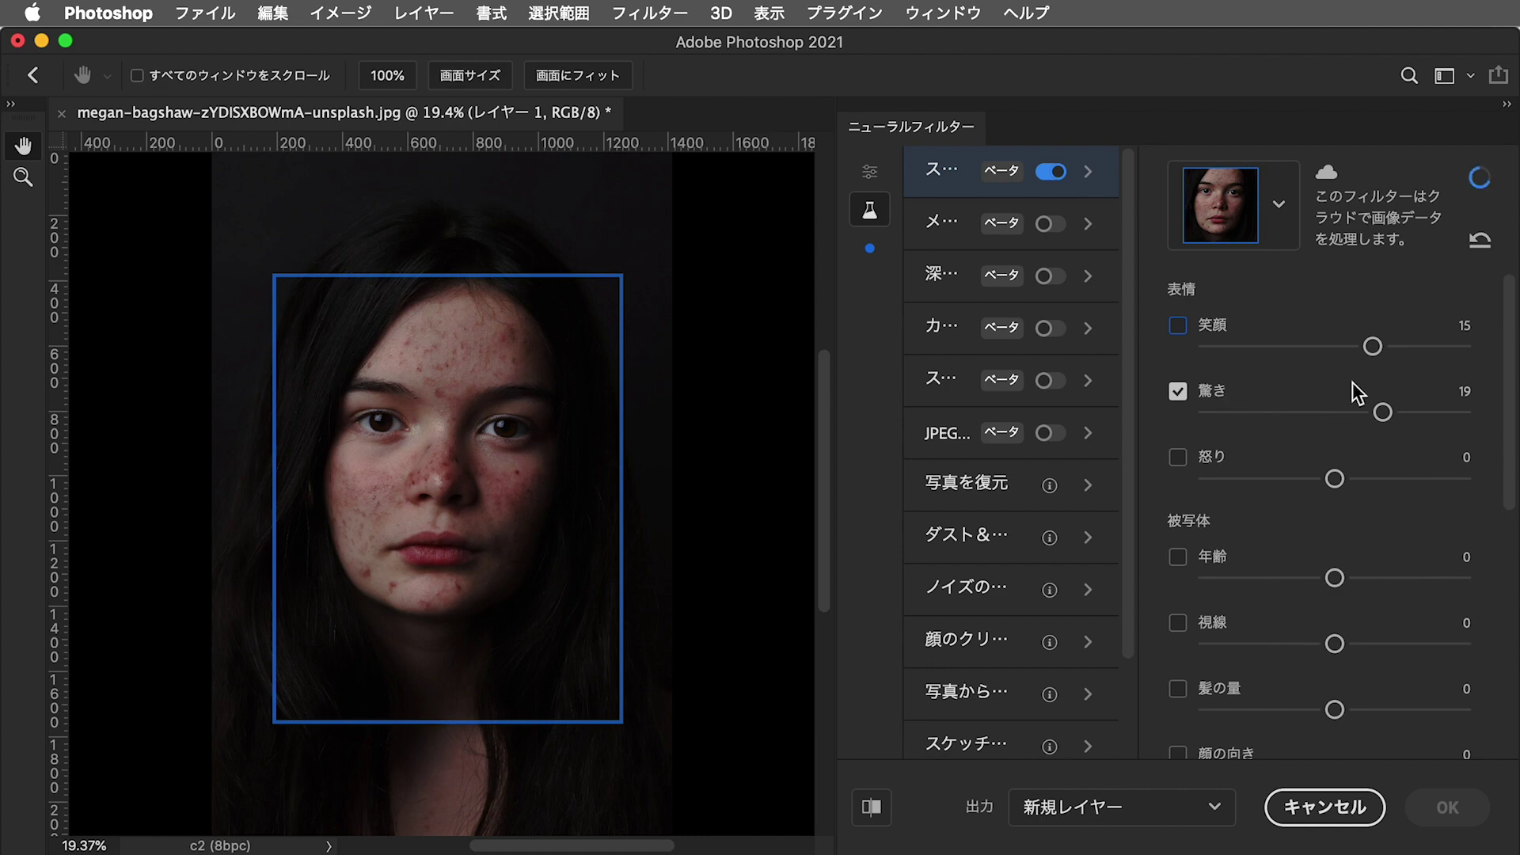
left_click_drag(1335, 478, 1380, 478)
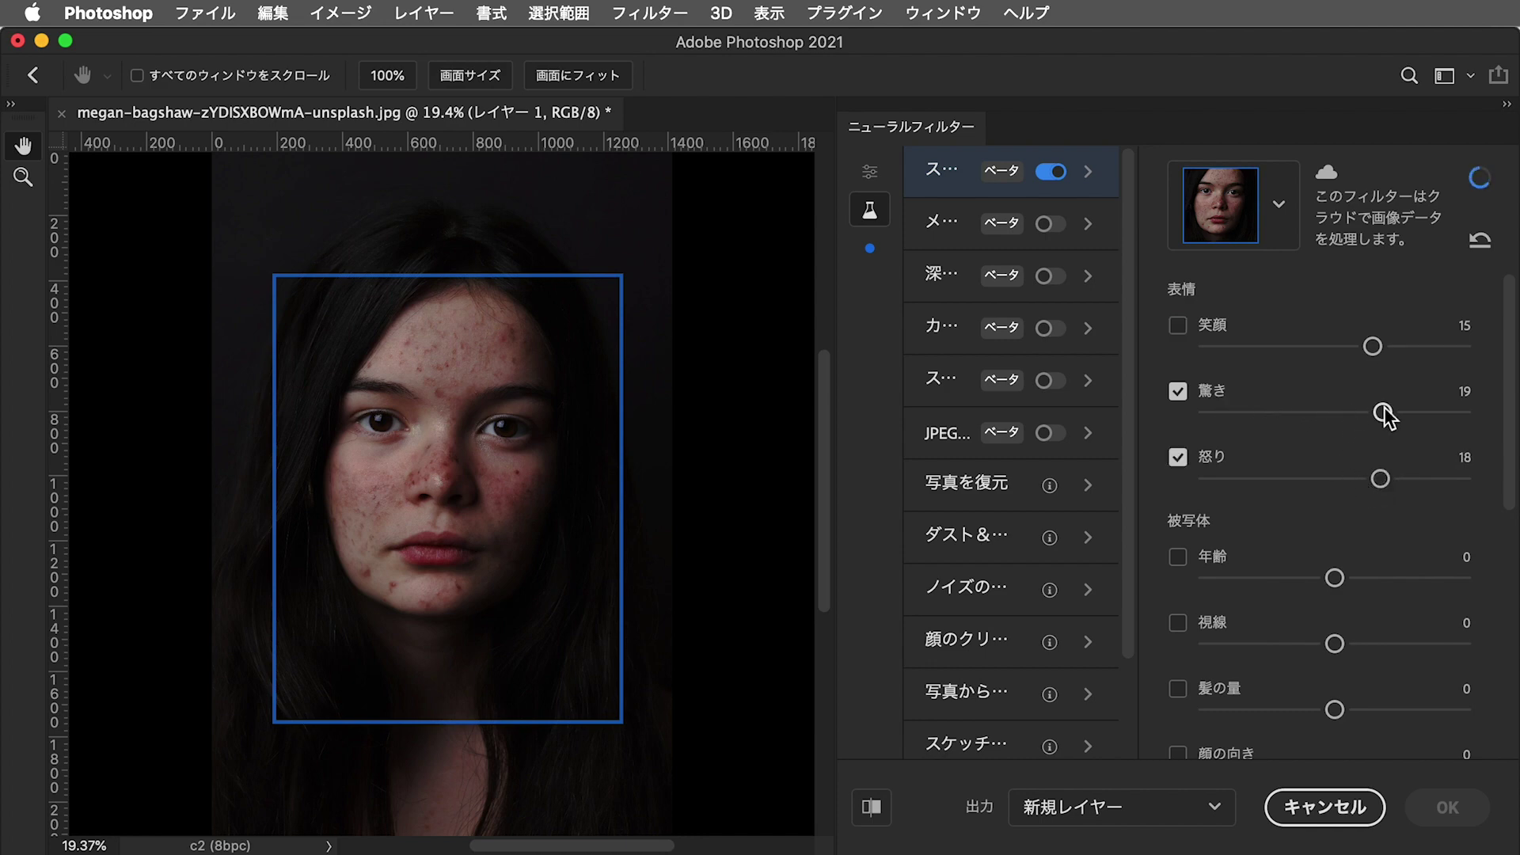
left_click(1330, 479)
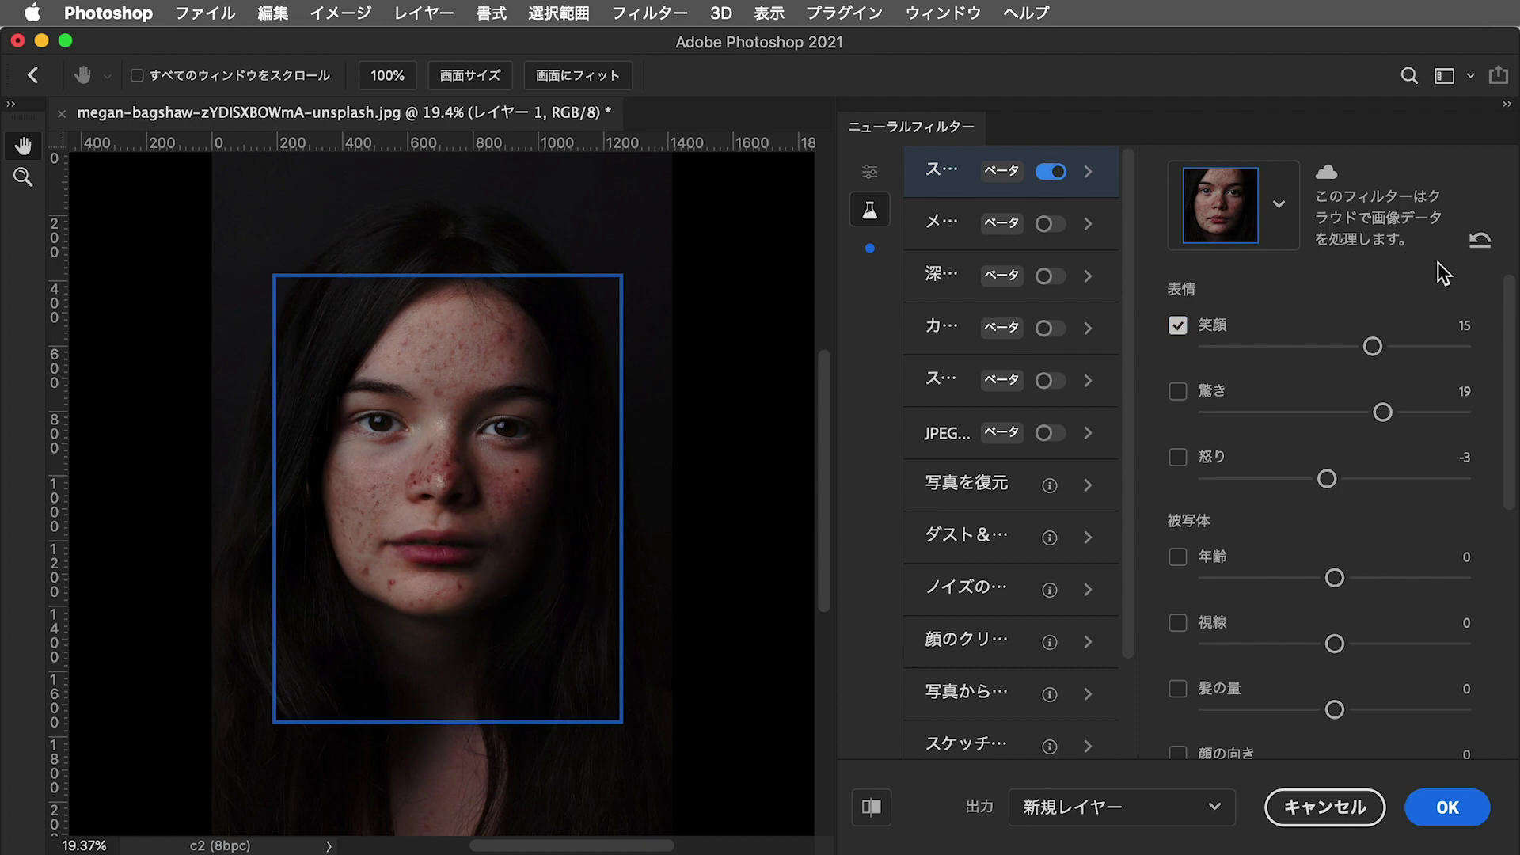
Reset the Smart Portrait parameters and try the 年齢 and 視線 adjustments
left_click(1481, 244)
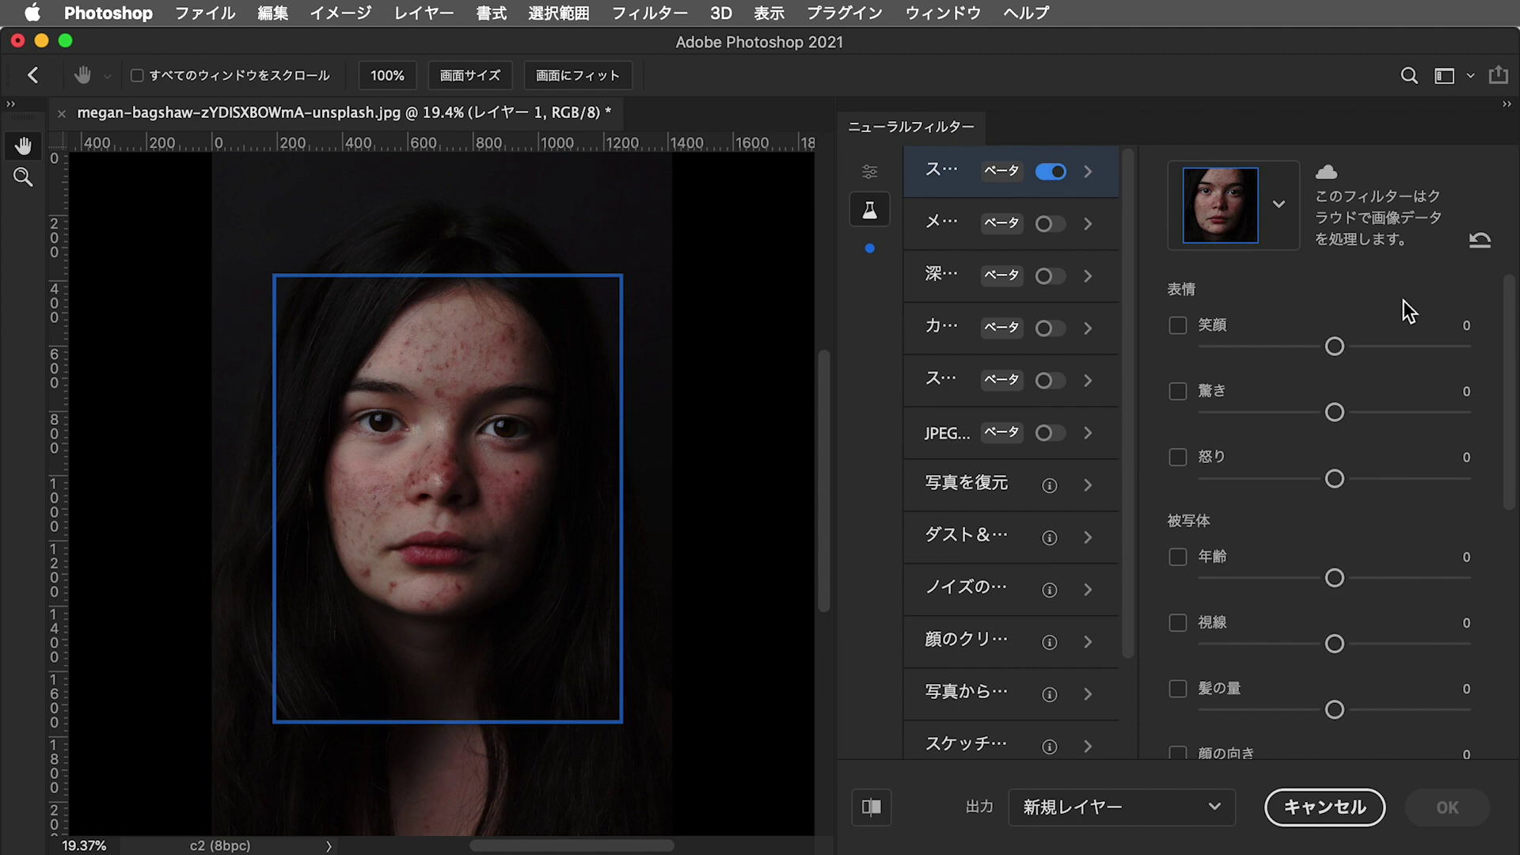
left_click_drag(1506, 357, 1506, 498)
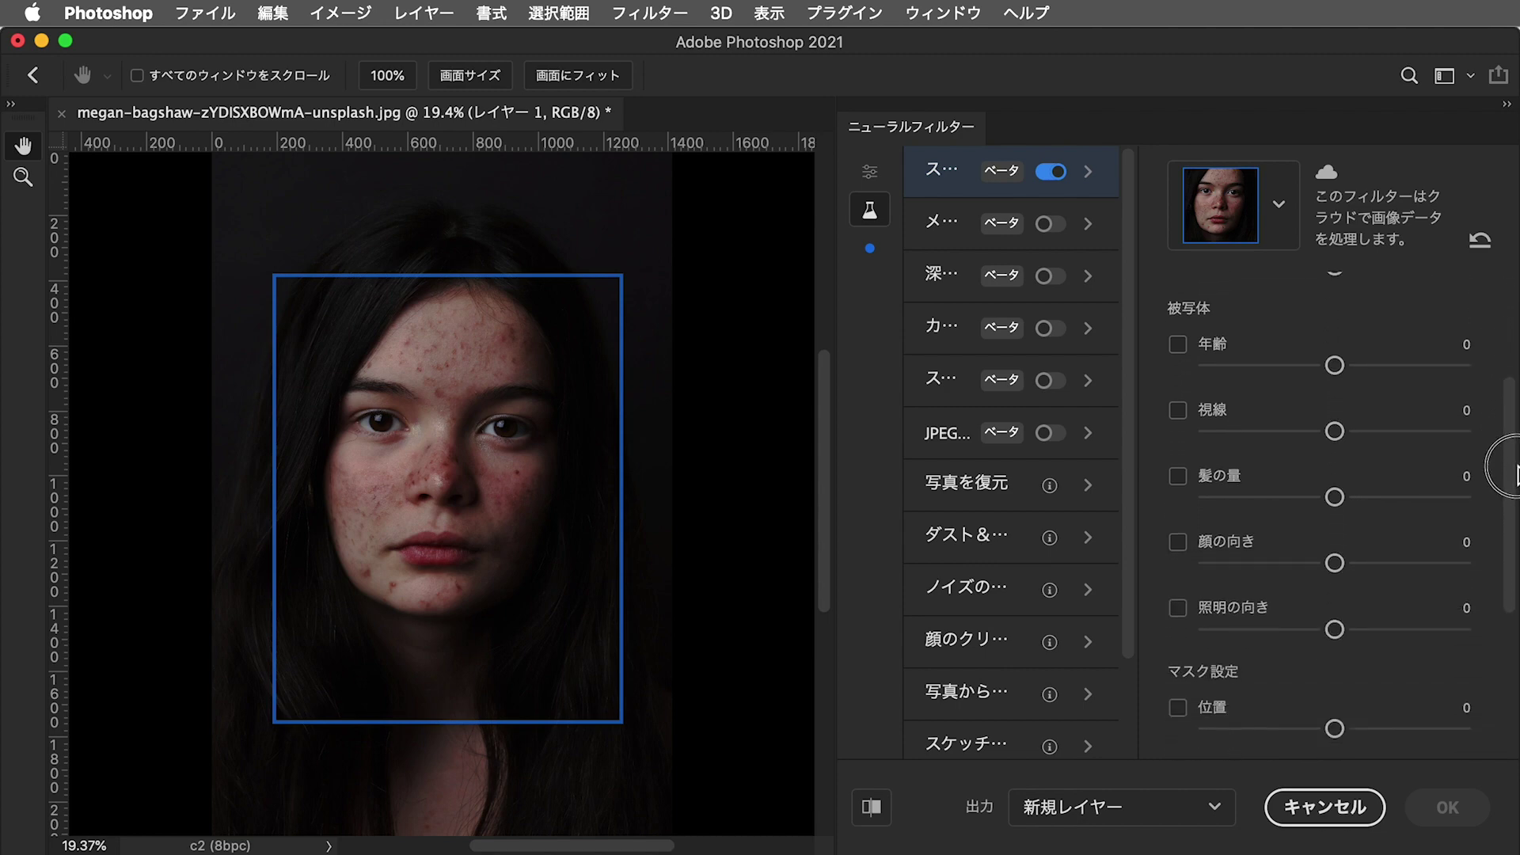
left_click_drag(1367, 345, 1396, 346)
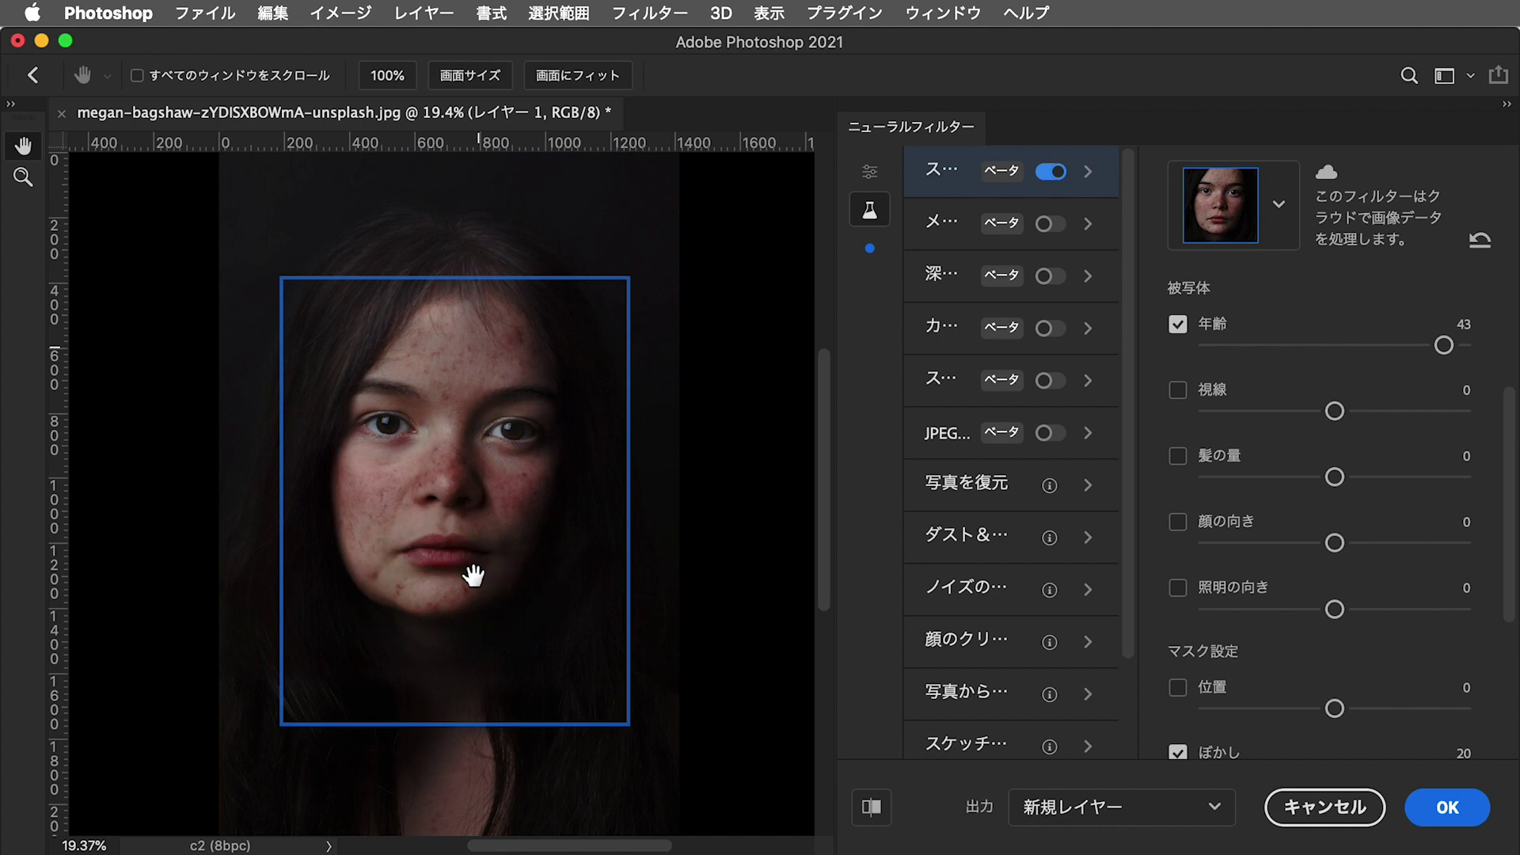
left_click(1180, 326)
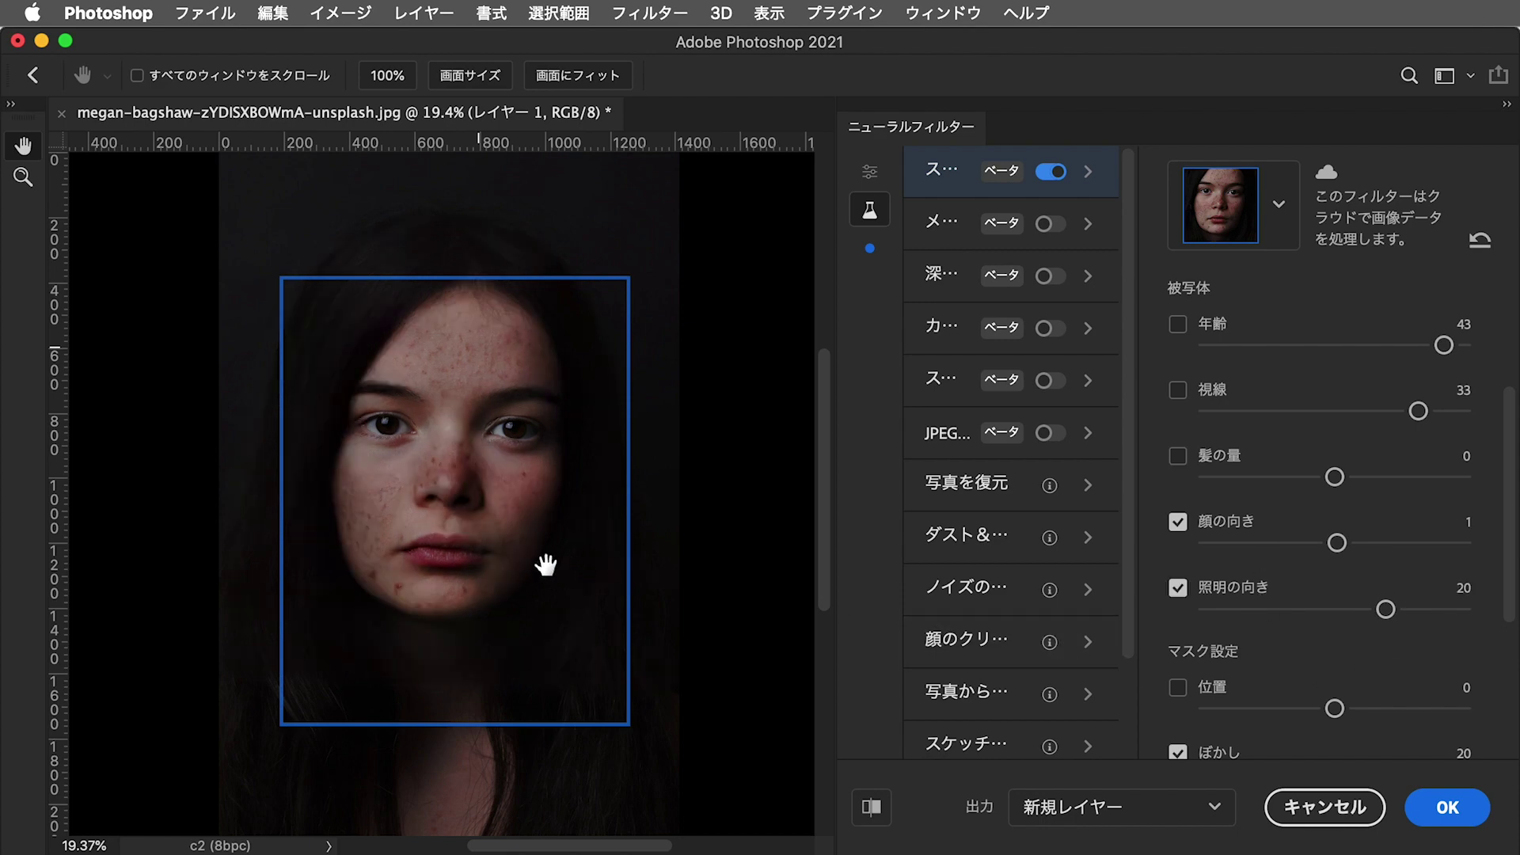
Set 顔の向き and 照明の向き to 25 with 笑顔 at 18, and view the Output options
left_click(1178, 523)
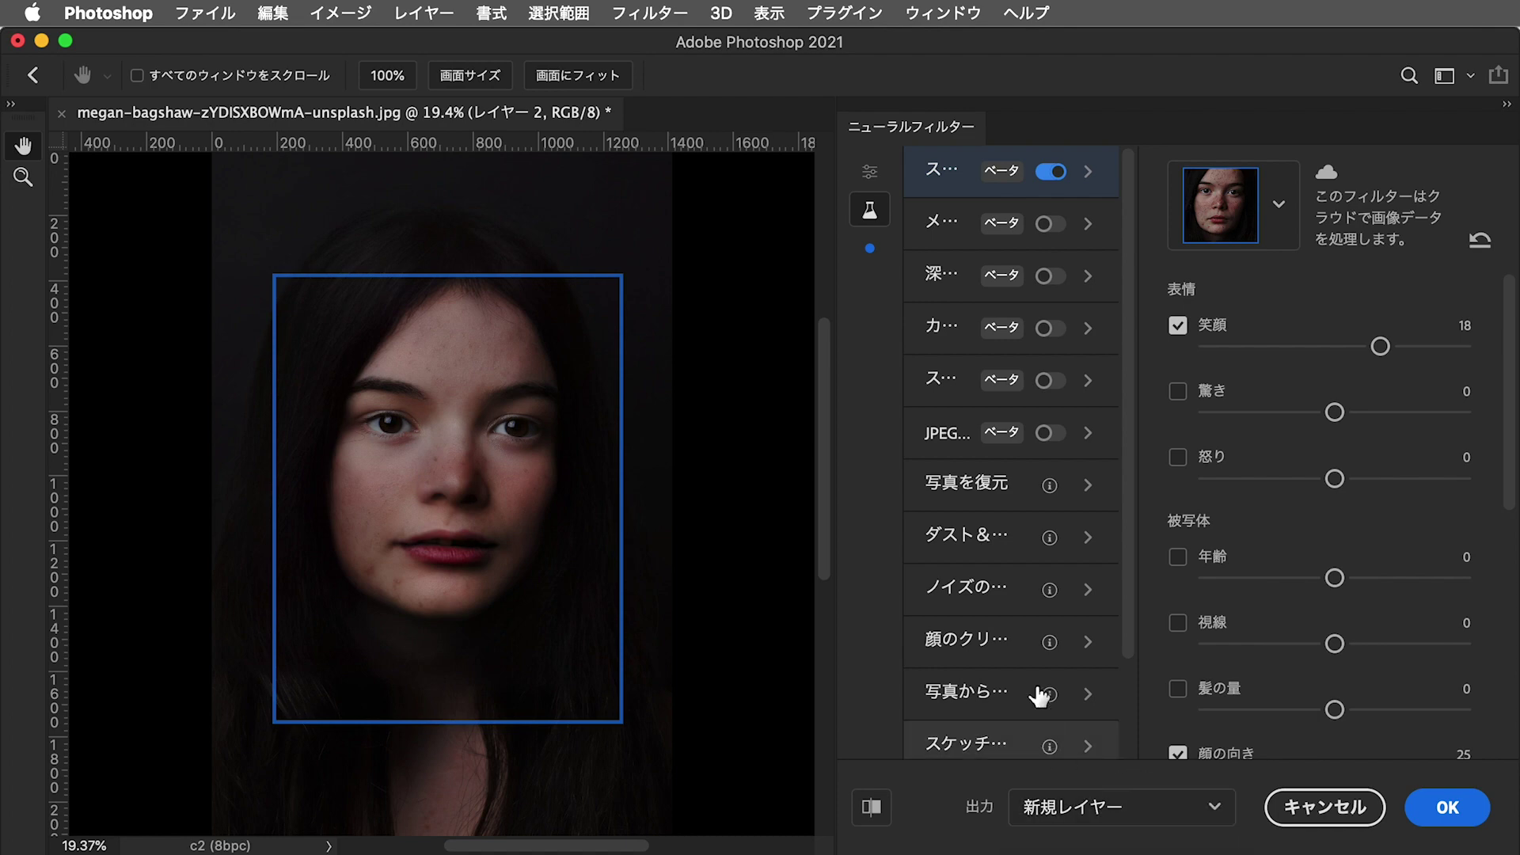
left_click_drag(1507, 467, 1506, 615)
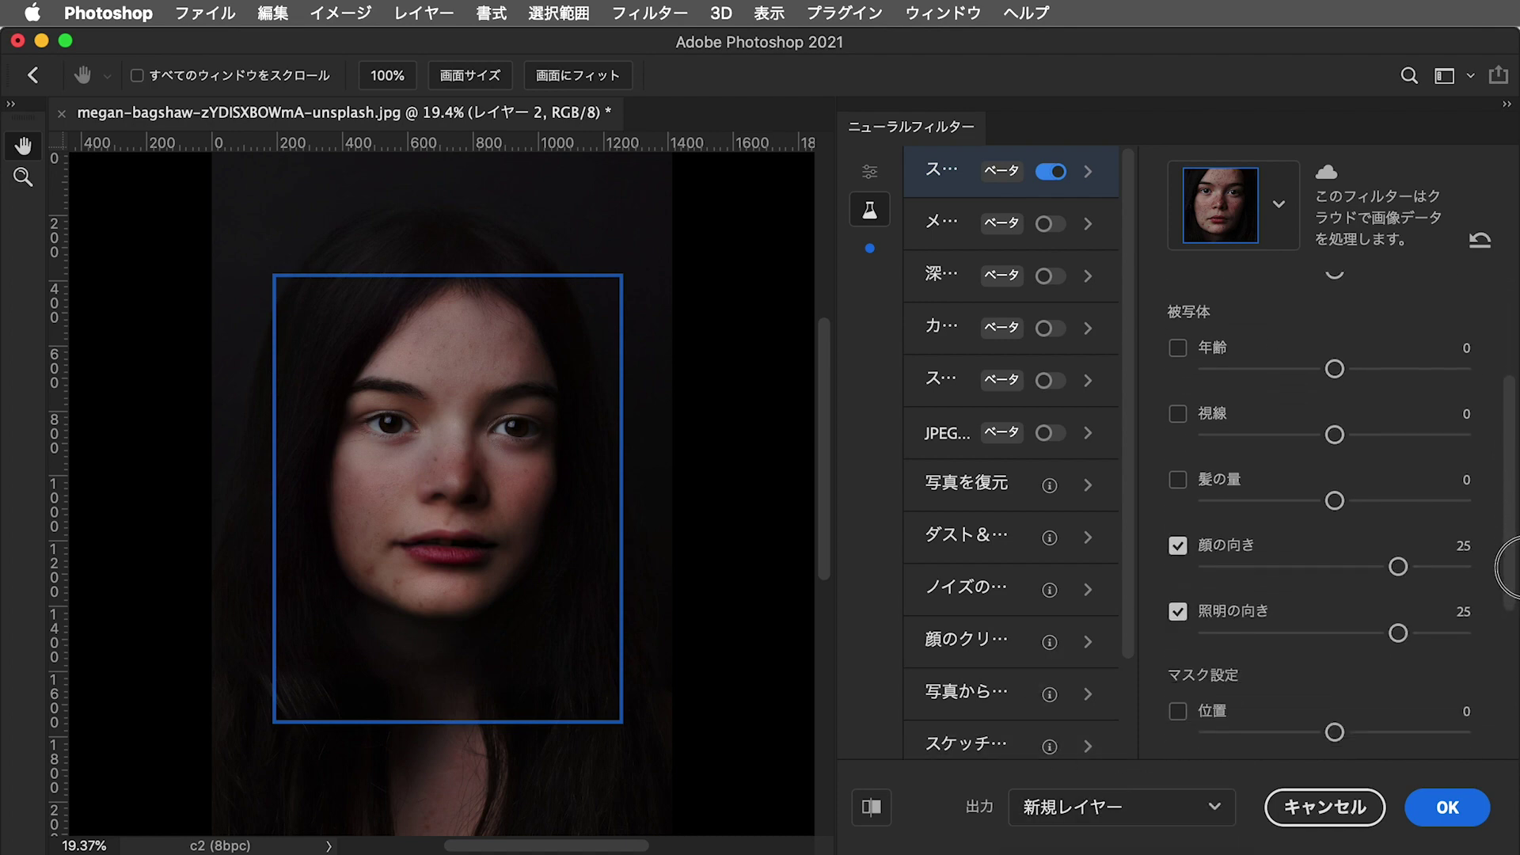
left_click(1156, 803)
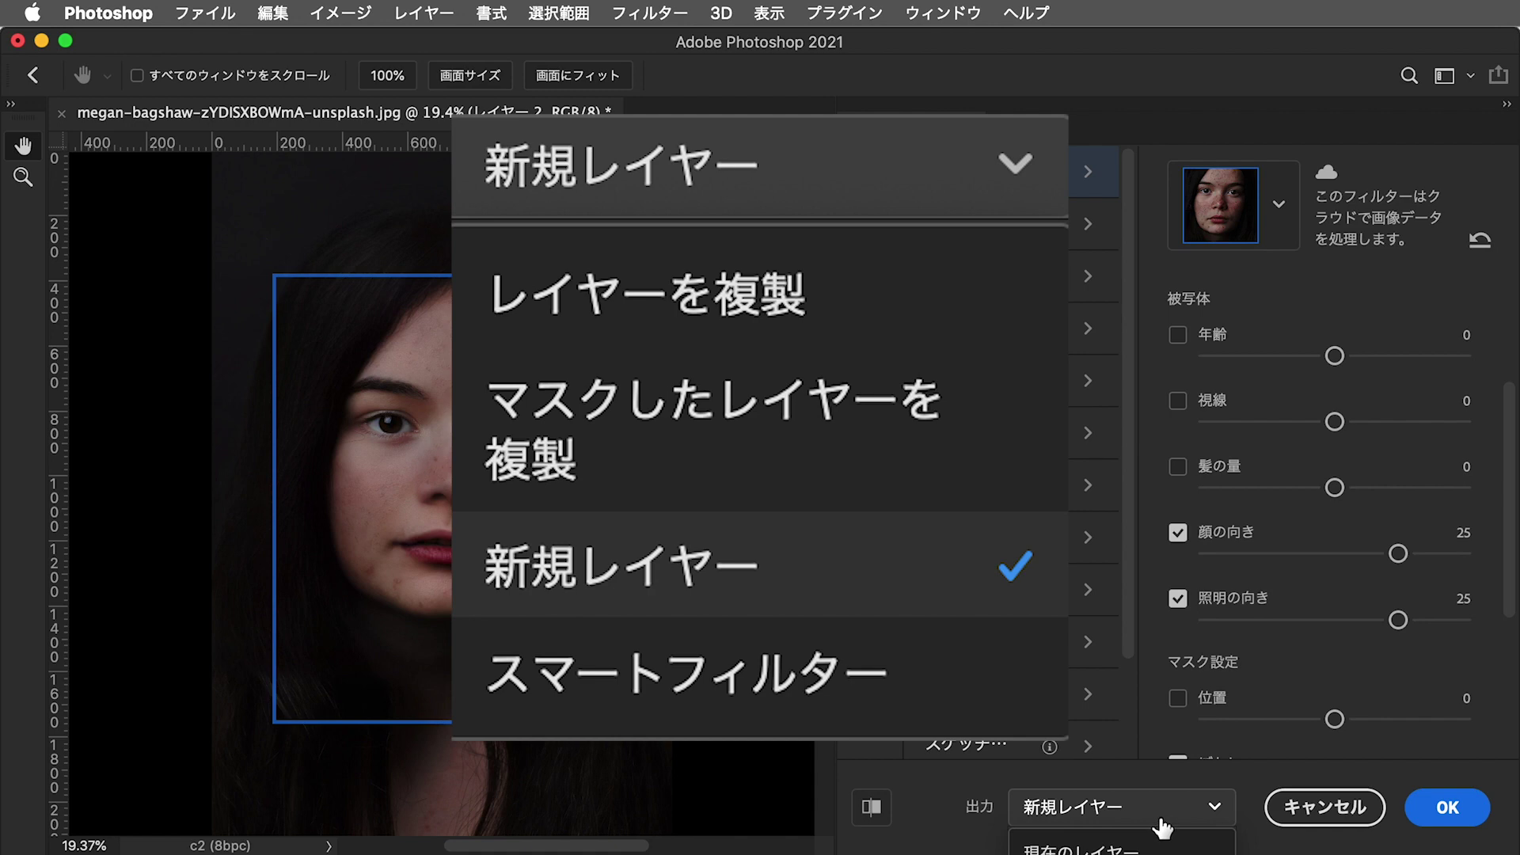
Apply Smart Portrait as a new layer, hide レイヤー 0, and zoom in to inspect the skin
left_click(1384, 763)
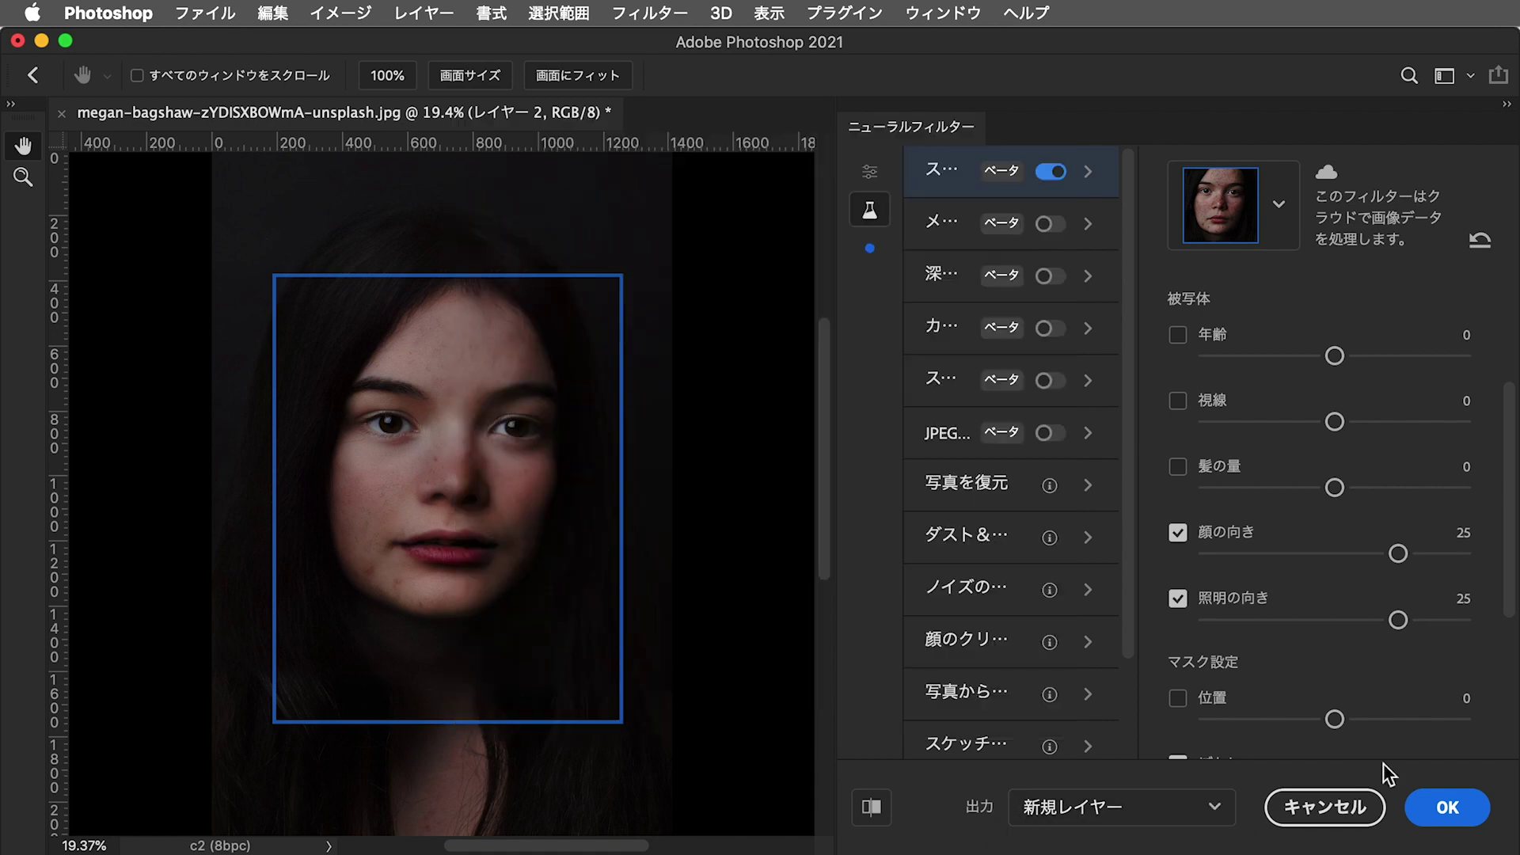
left_click(1439, 813)
left_click(1198, 327)
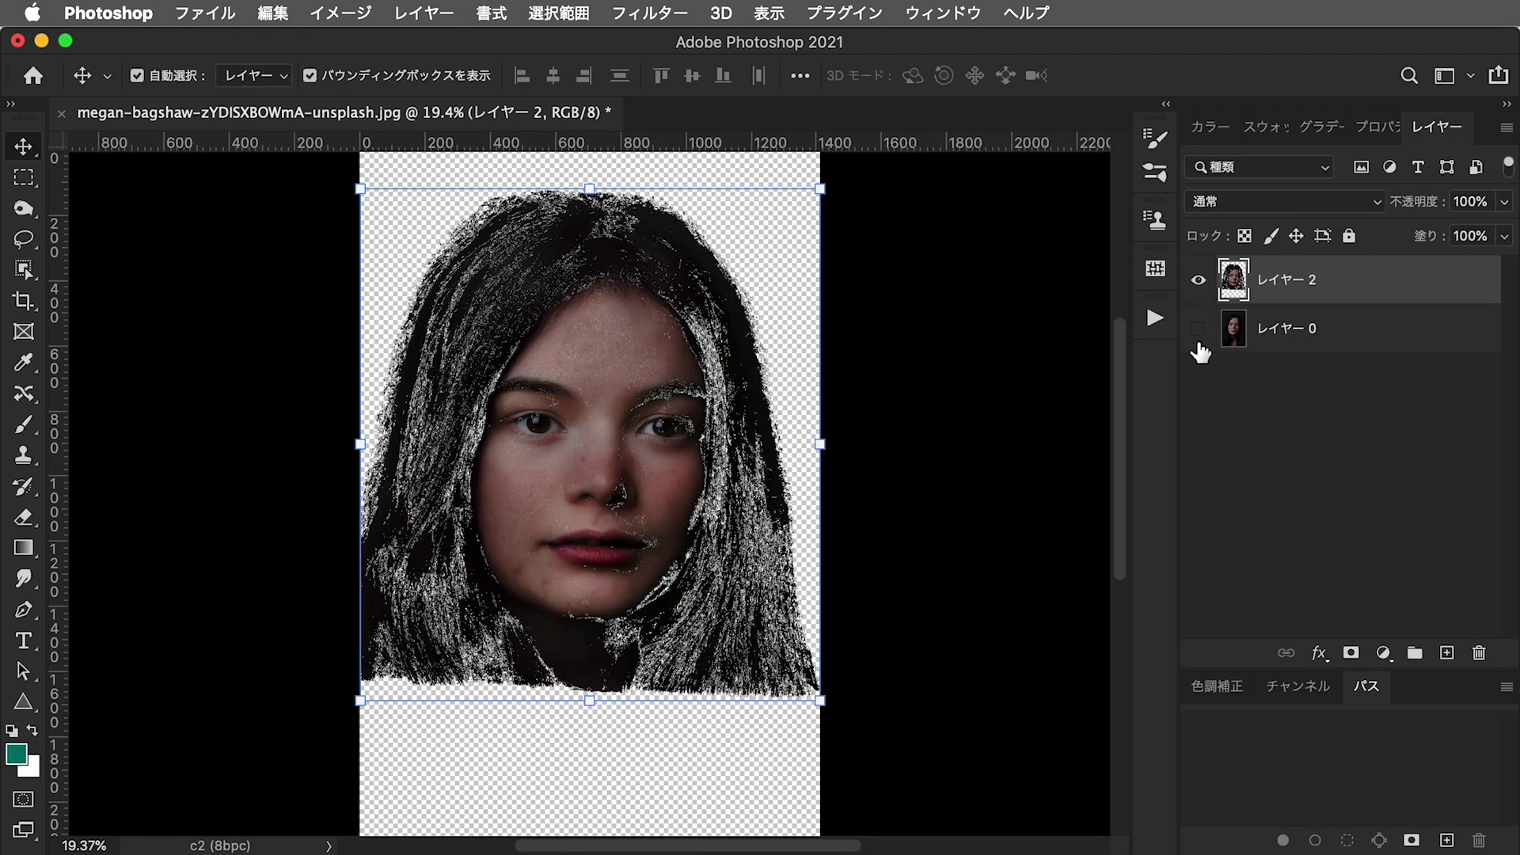
left_click_drag(618, 307, 754, 416)
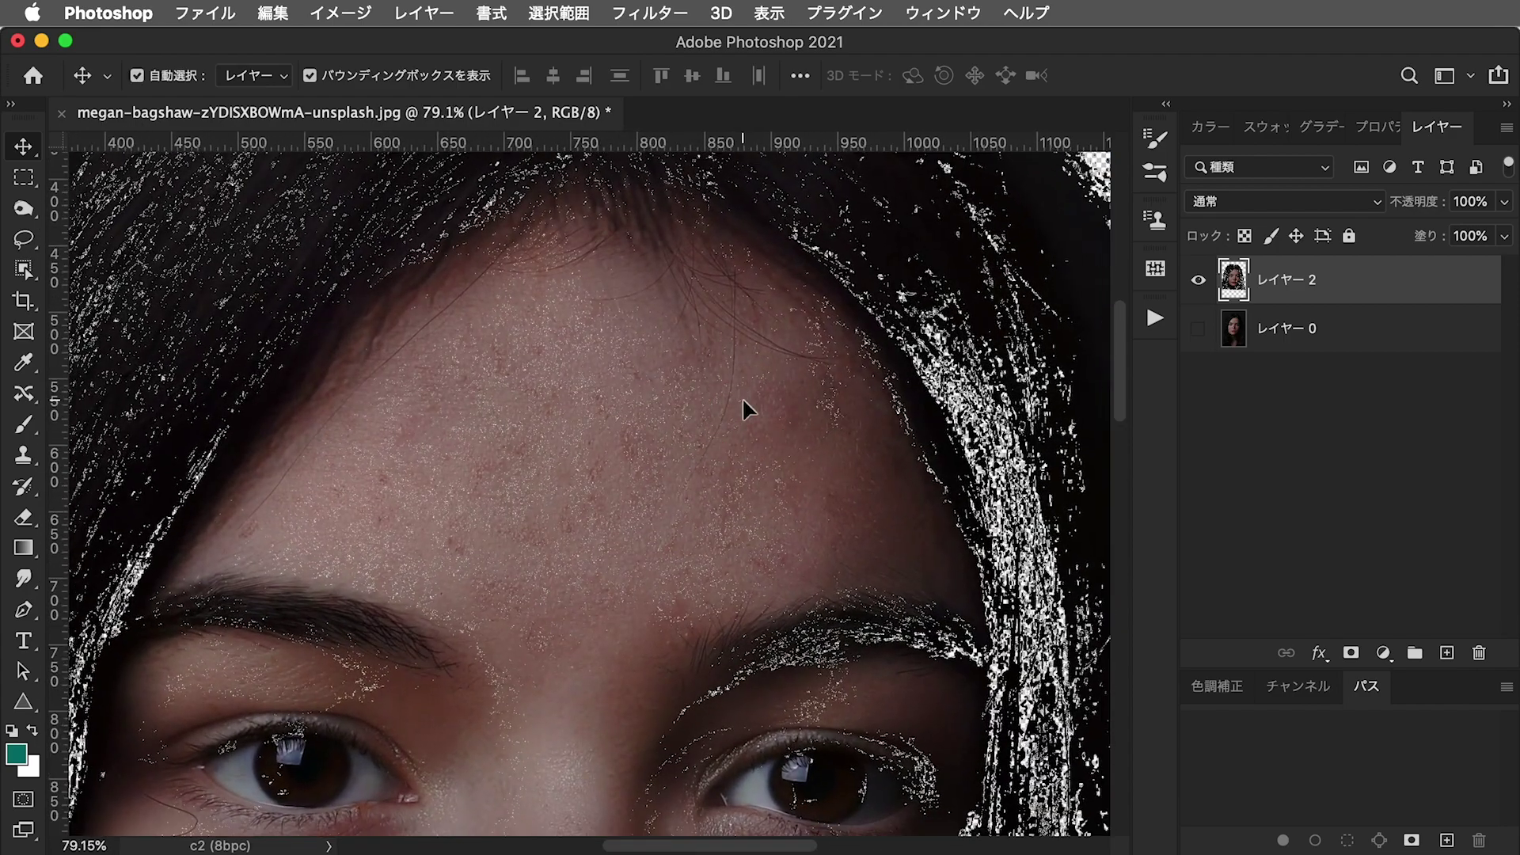
key("super+0")
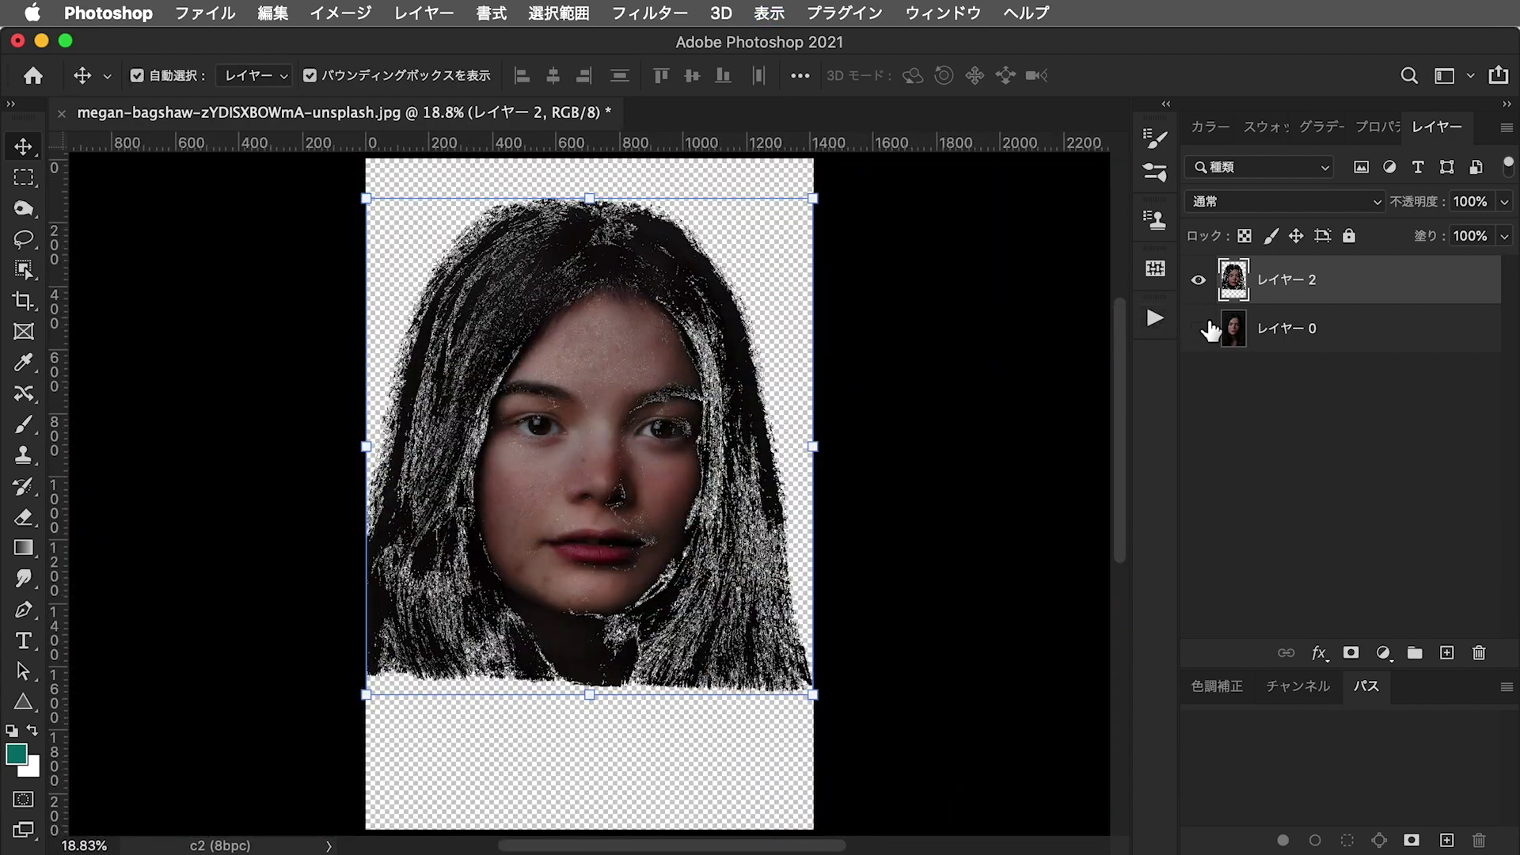
Compare before and after by toggling レイヤー 0 back on and レイヤー 2 off and on
left_click(1199, 328)
left_click(1199, 281)
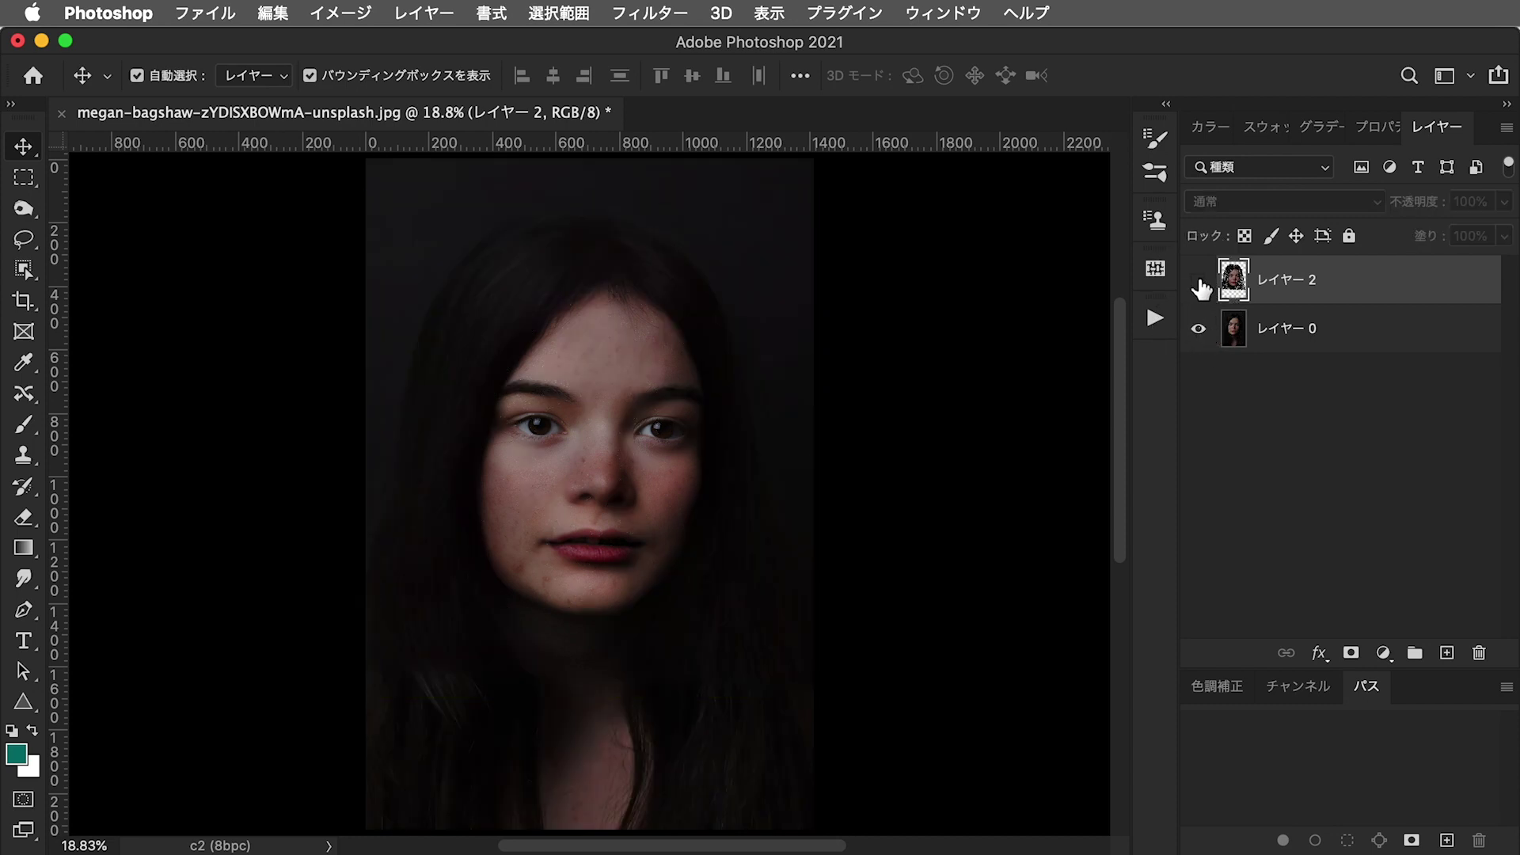
left_click(1199, 281)
left_click(1199, 281)
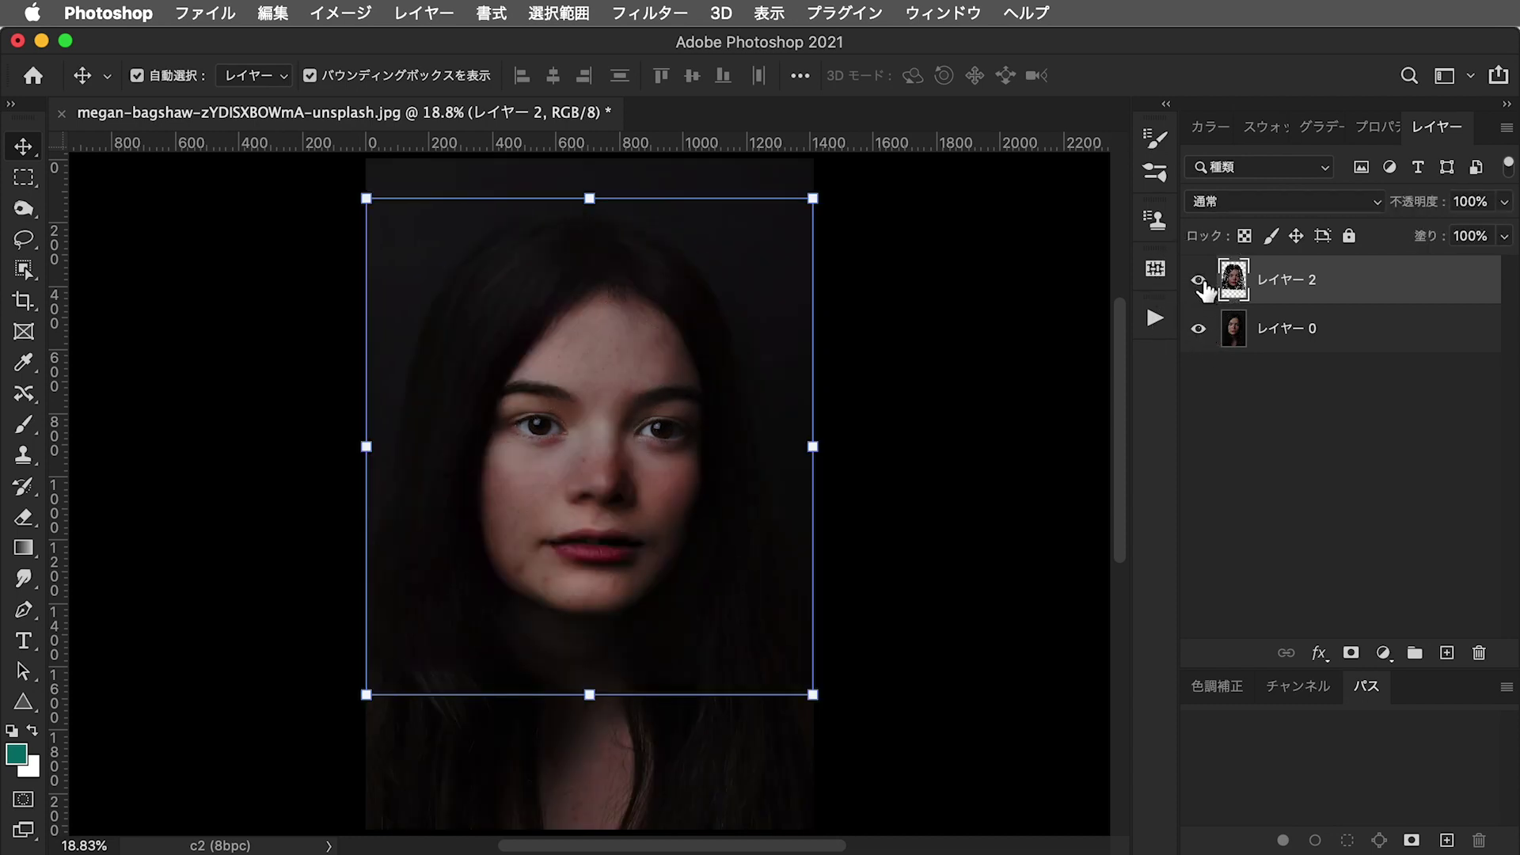
left_click(1199, 281)
left_click(1199, 281)
left_click(1200, 282)
Shift レイヤー 2 aside and back, then apply Neural Filters to レイヤー 0 as a Smart Filter
mouse_move(626, 354)
left_mouse_down()
mouse_move(778, 398)
mouse_move(714, 378)
mouse_move(478, 408)
mouse_move(644, 374)
mouse_move(753, 408)
mouse_move(763, 397)
left_mouse_up()
left_click_drag(813, 510, 660, 513)
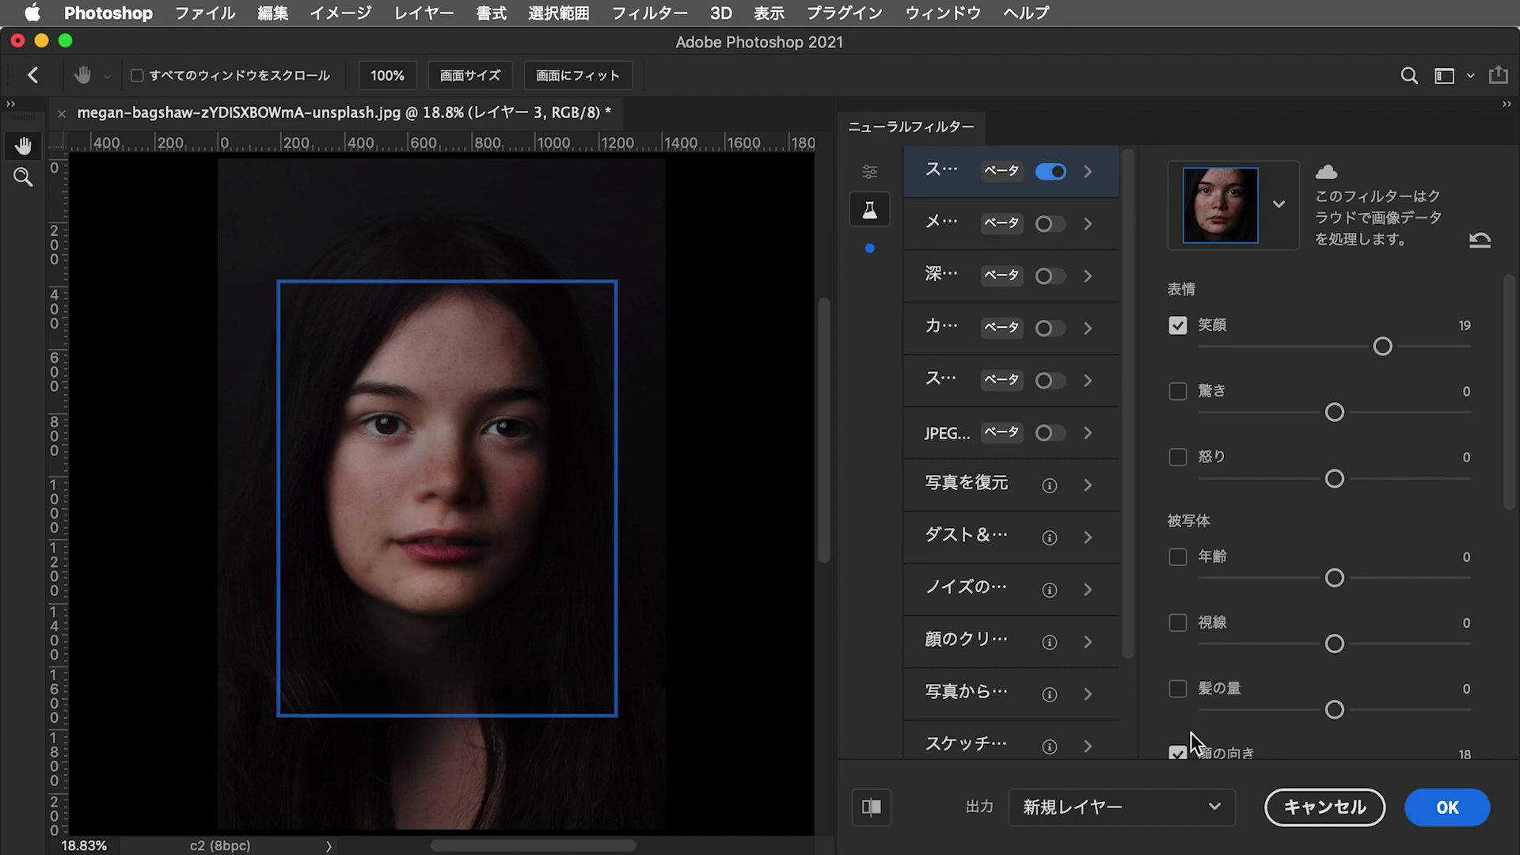
left_click(1161, 810)
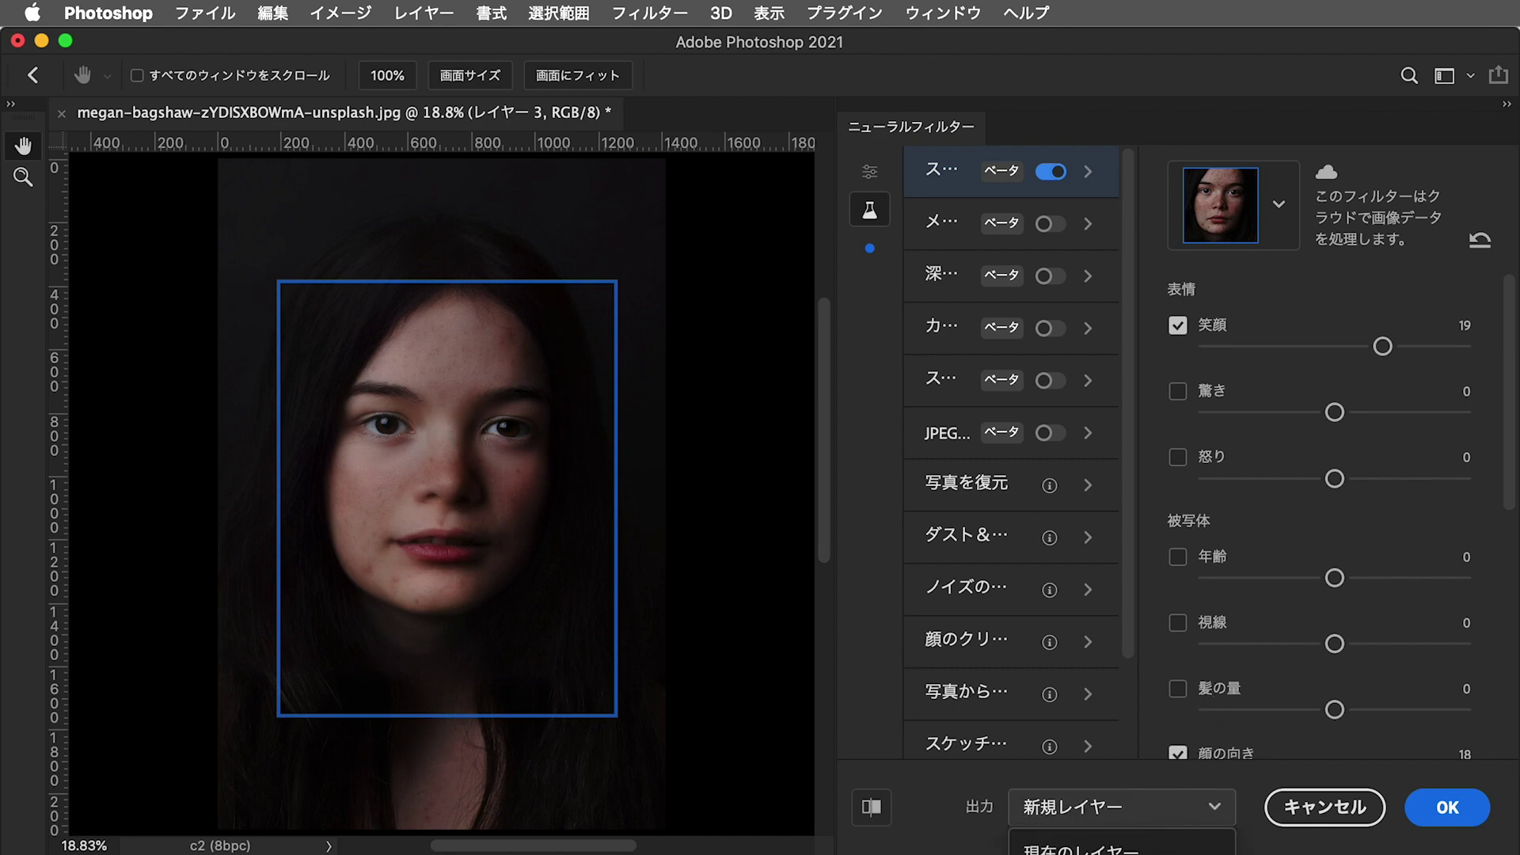
left_click(1108, 849)
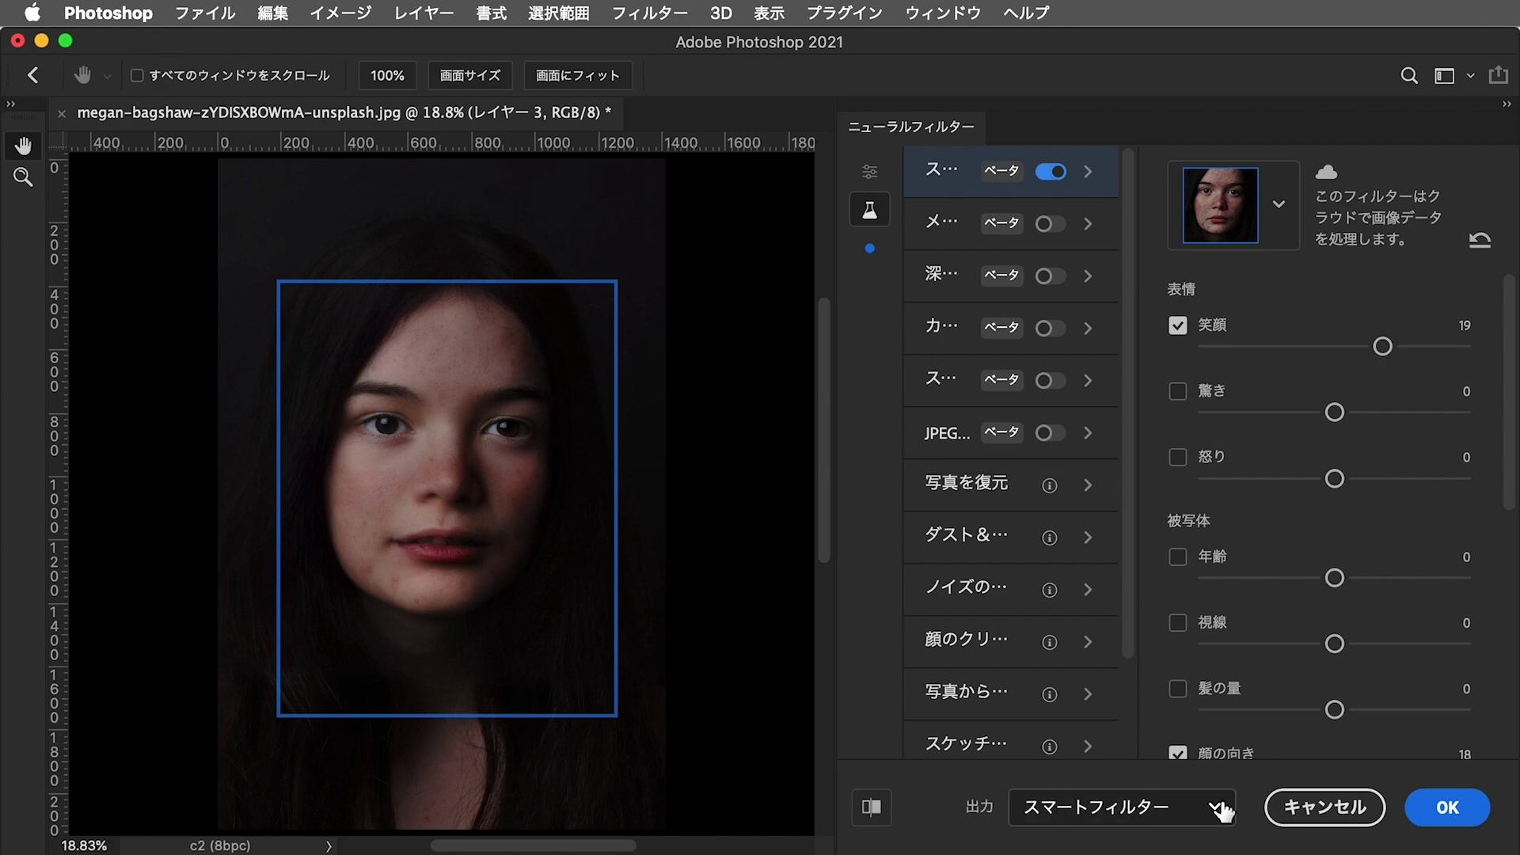
left_click(1451, 816)
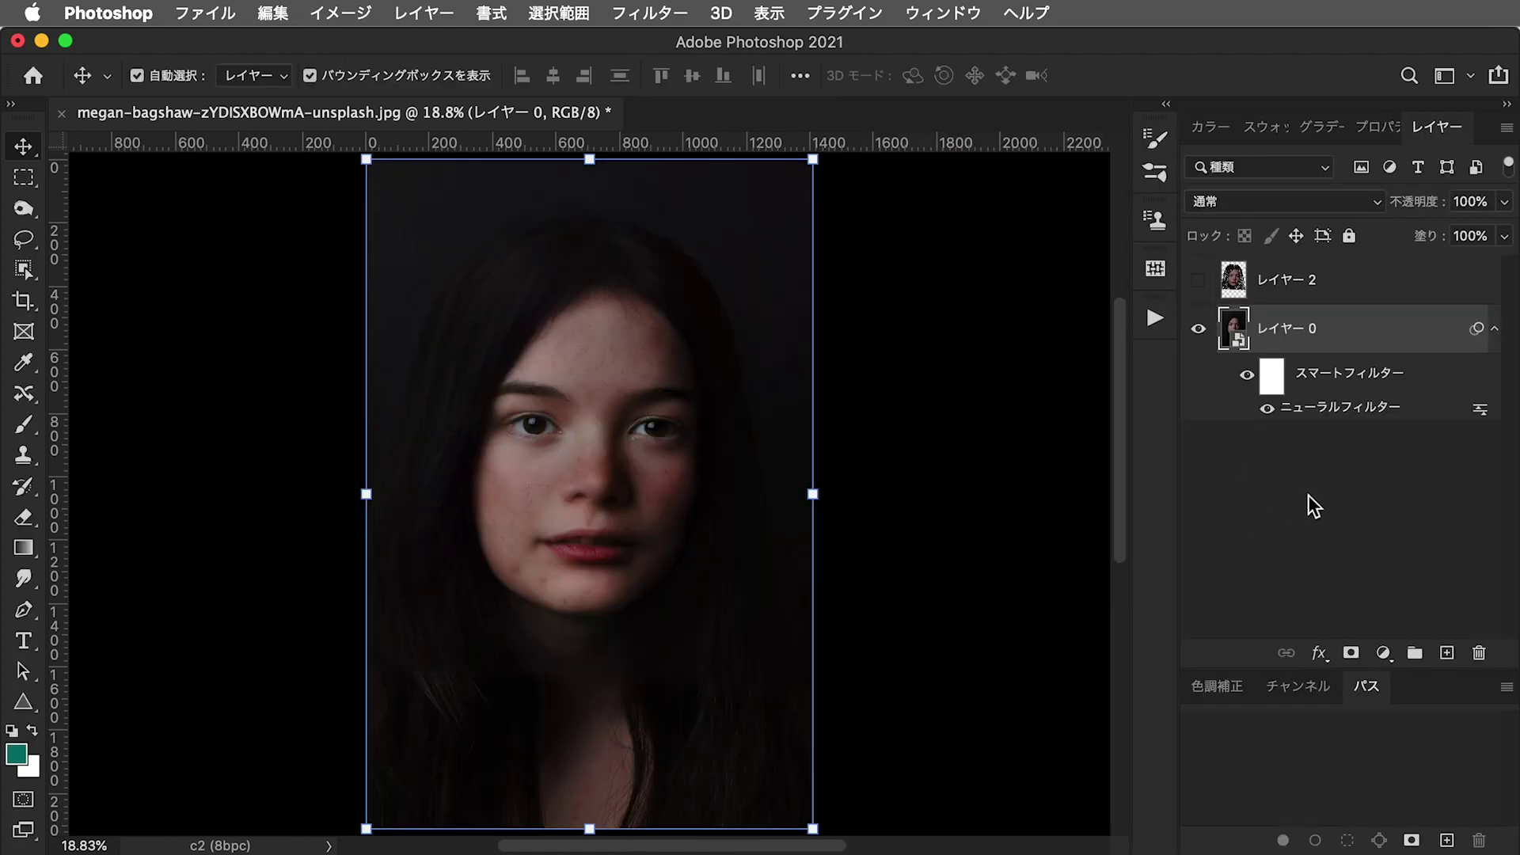
Reopen the Neural Filters smart filter settings, cancel without changes, and deselect レイヤー 0
double_click(1357, 410)
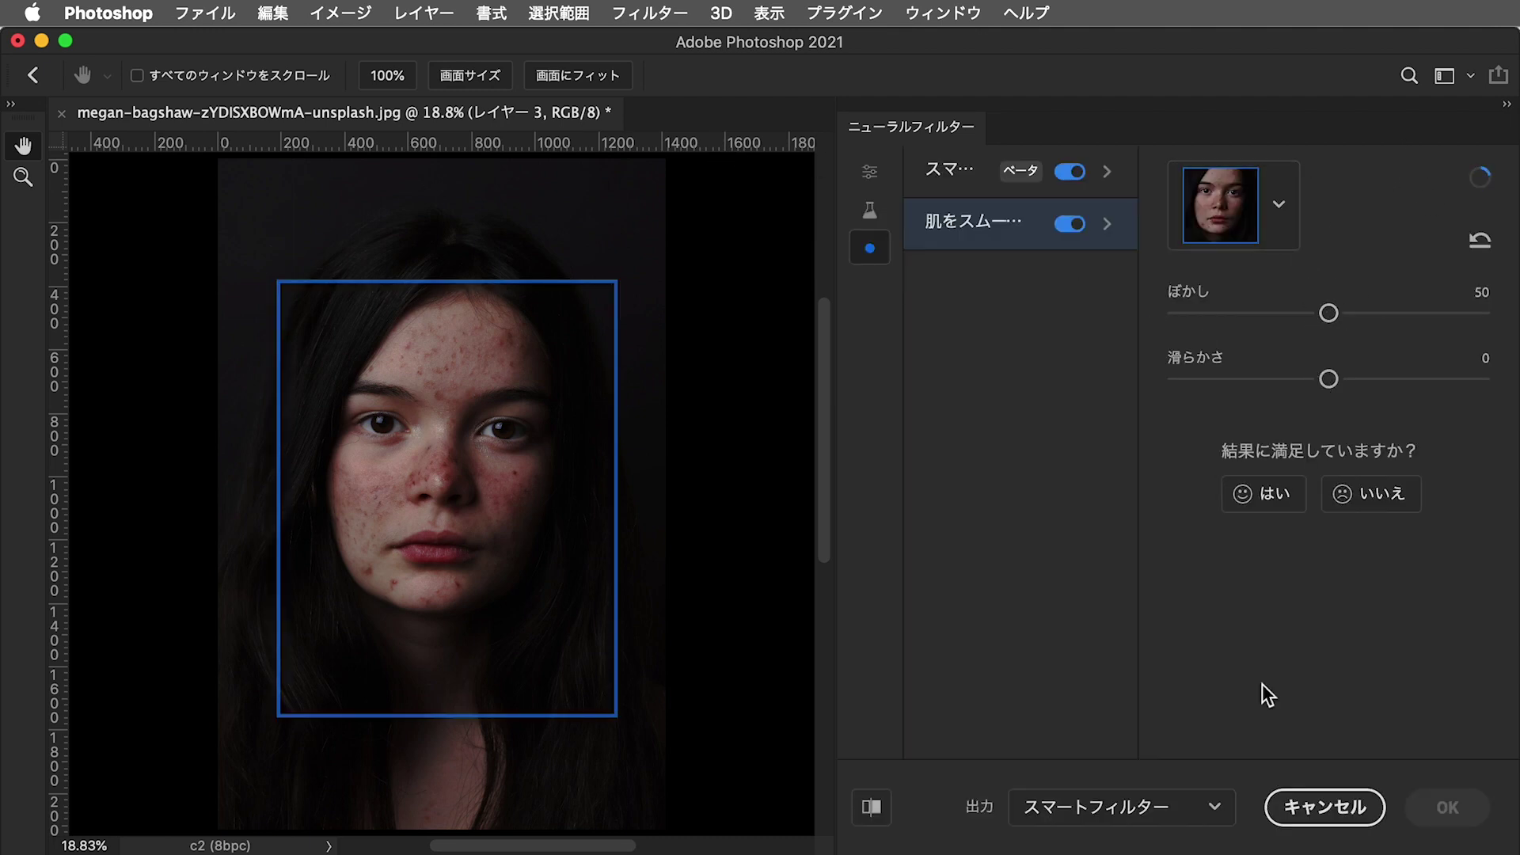
left_click(1321, 807)
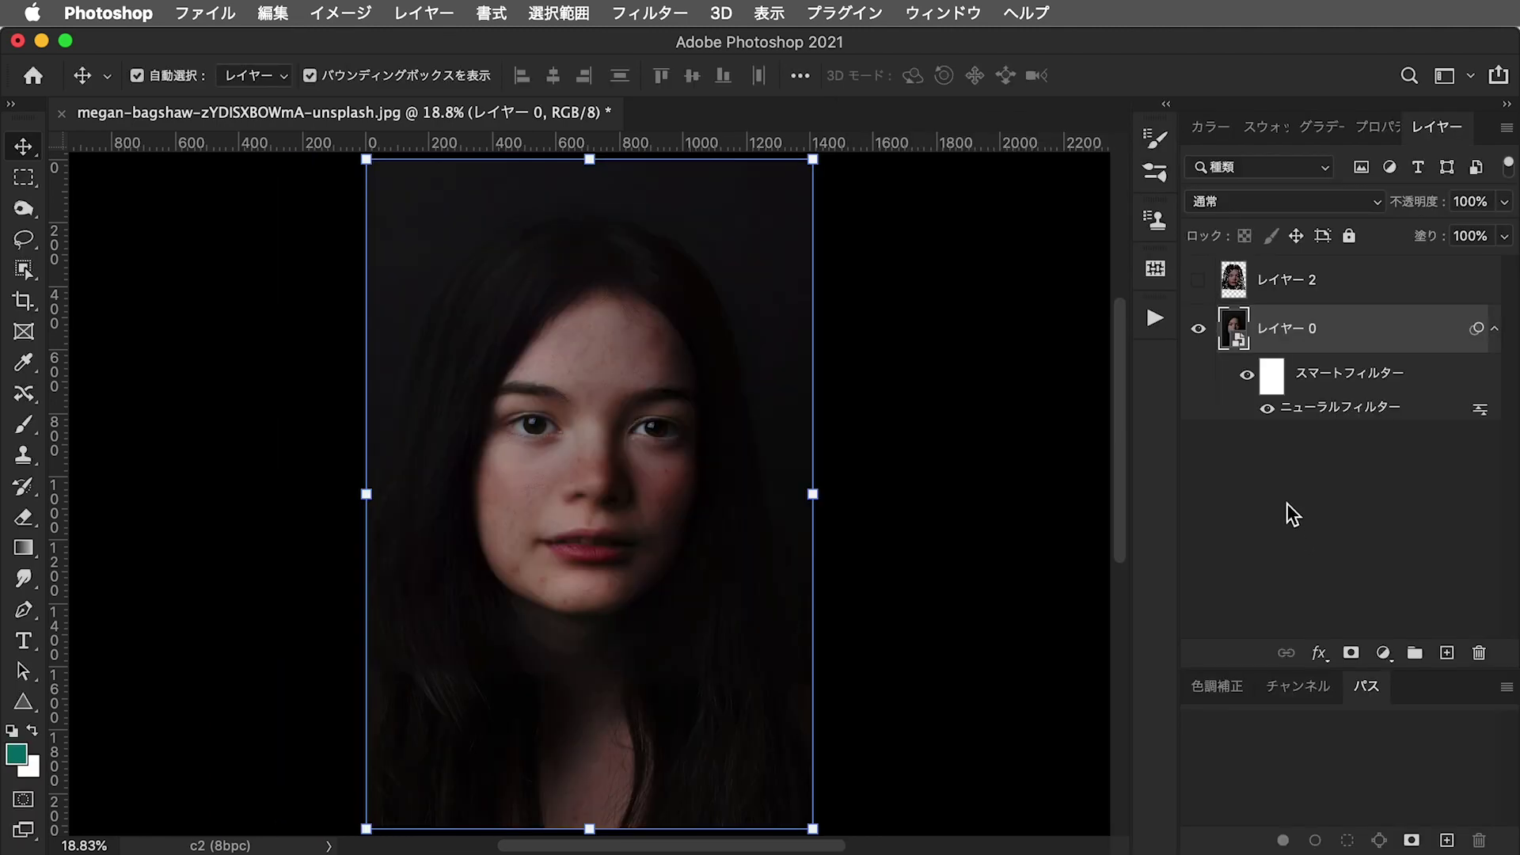
left_click(1286, 491)
Compare the layers by toggling their visibility, then slide the retouched レイヤー 2 left
left_click(1198, 280)
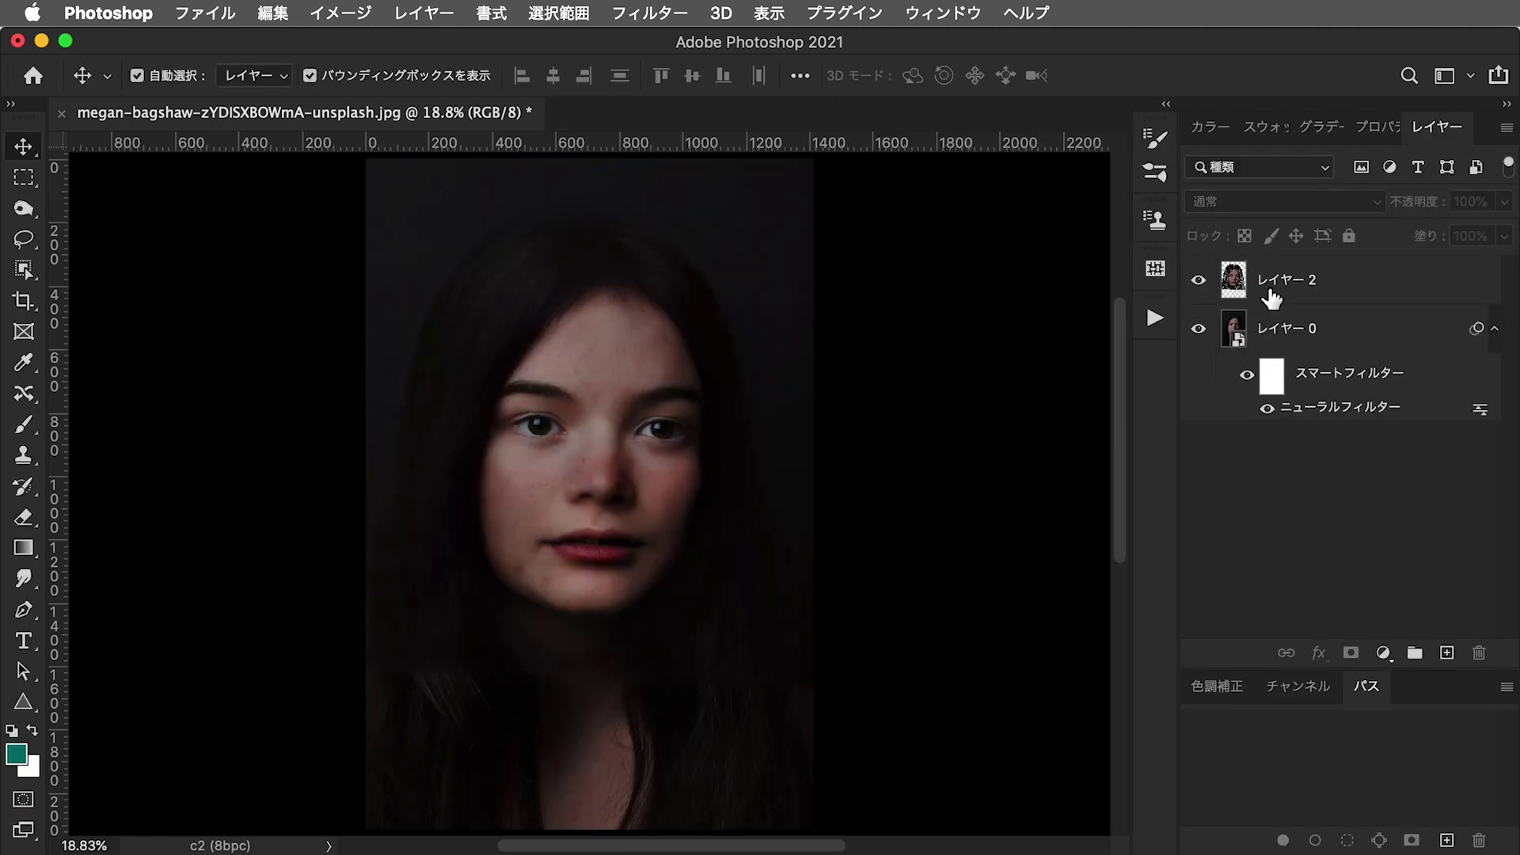
left_click(1198, 327)
left_click(1197, 328)
left_click(1199, 280)
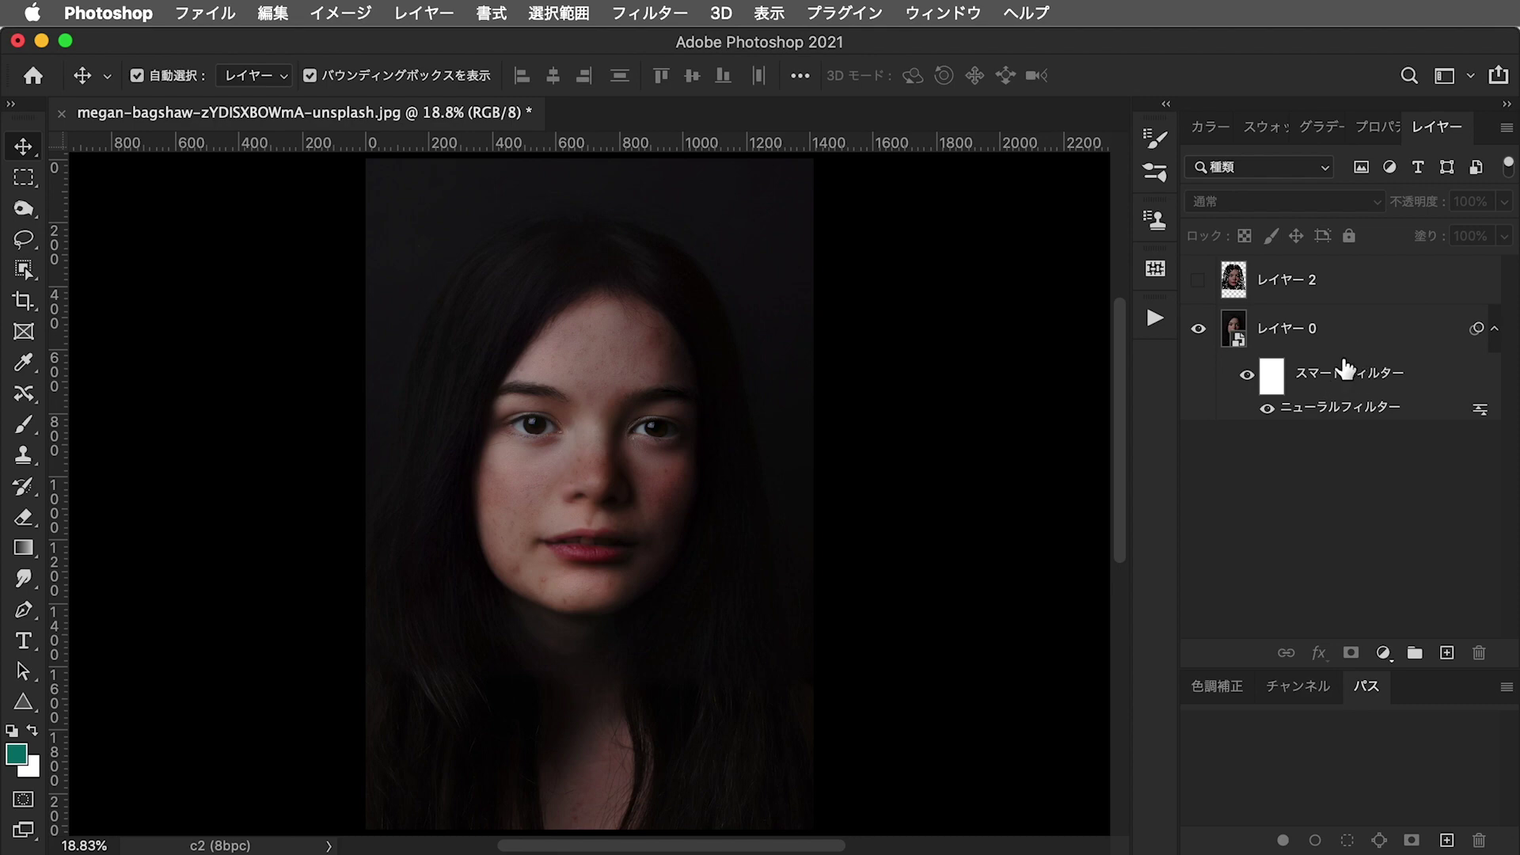
left_click(1199, 287)
left_click(1246, 289)
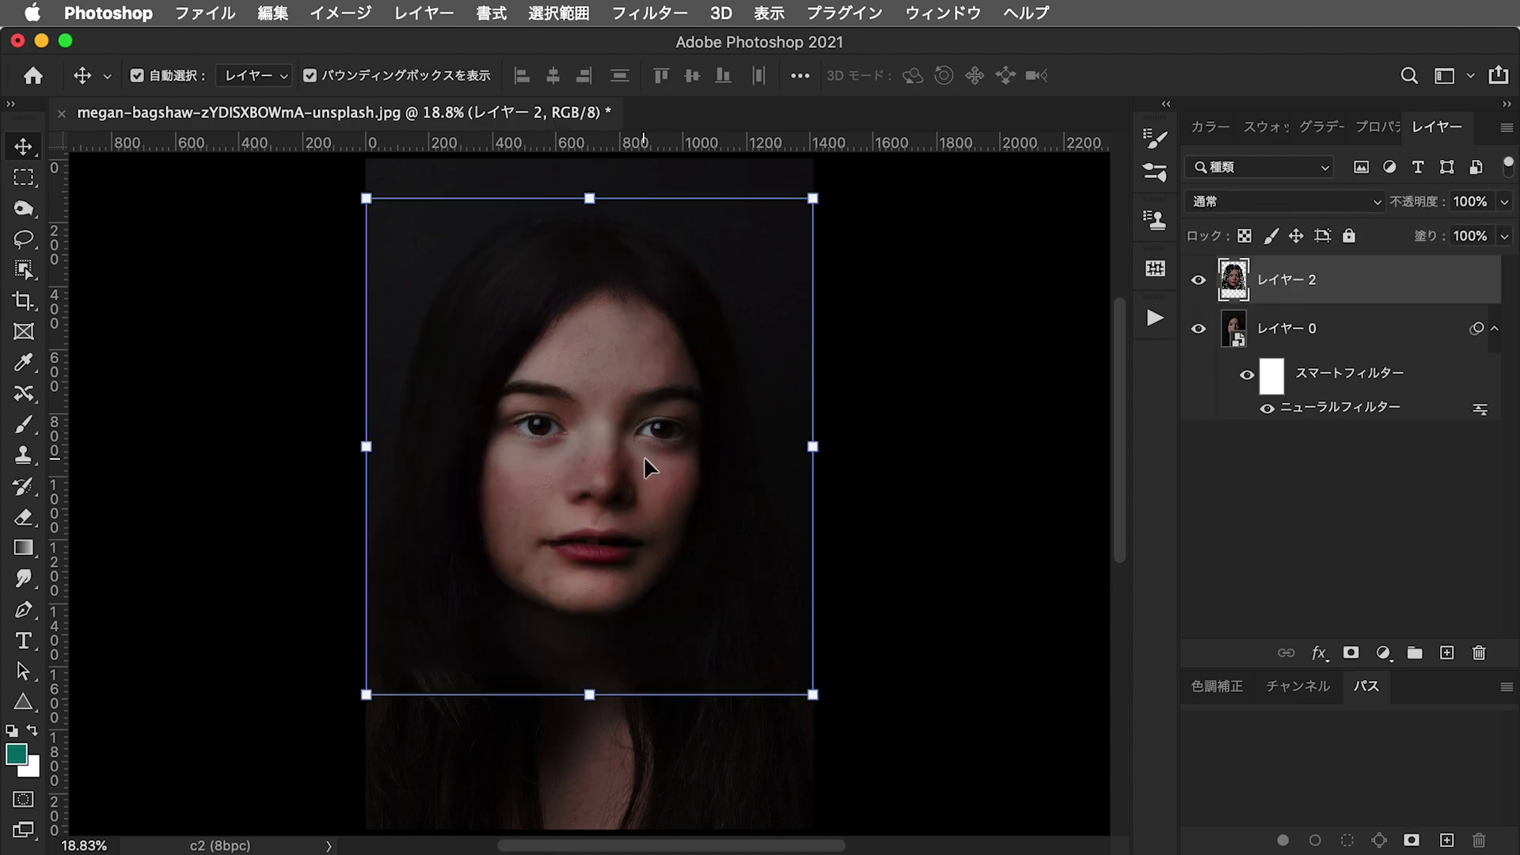
mouse_move(682, 504)
left_mouse_down()
mouse_move(602, 506)
mouse_move(631, 533)
mouse_move(610, 468)
mouse_move(556, 502)
mouse_move(599, 566)
left_mouse_up()
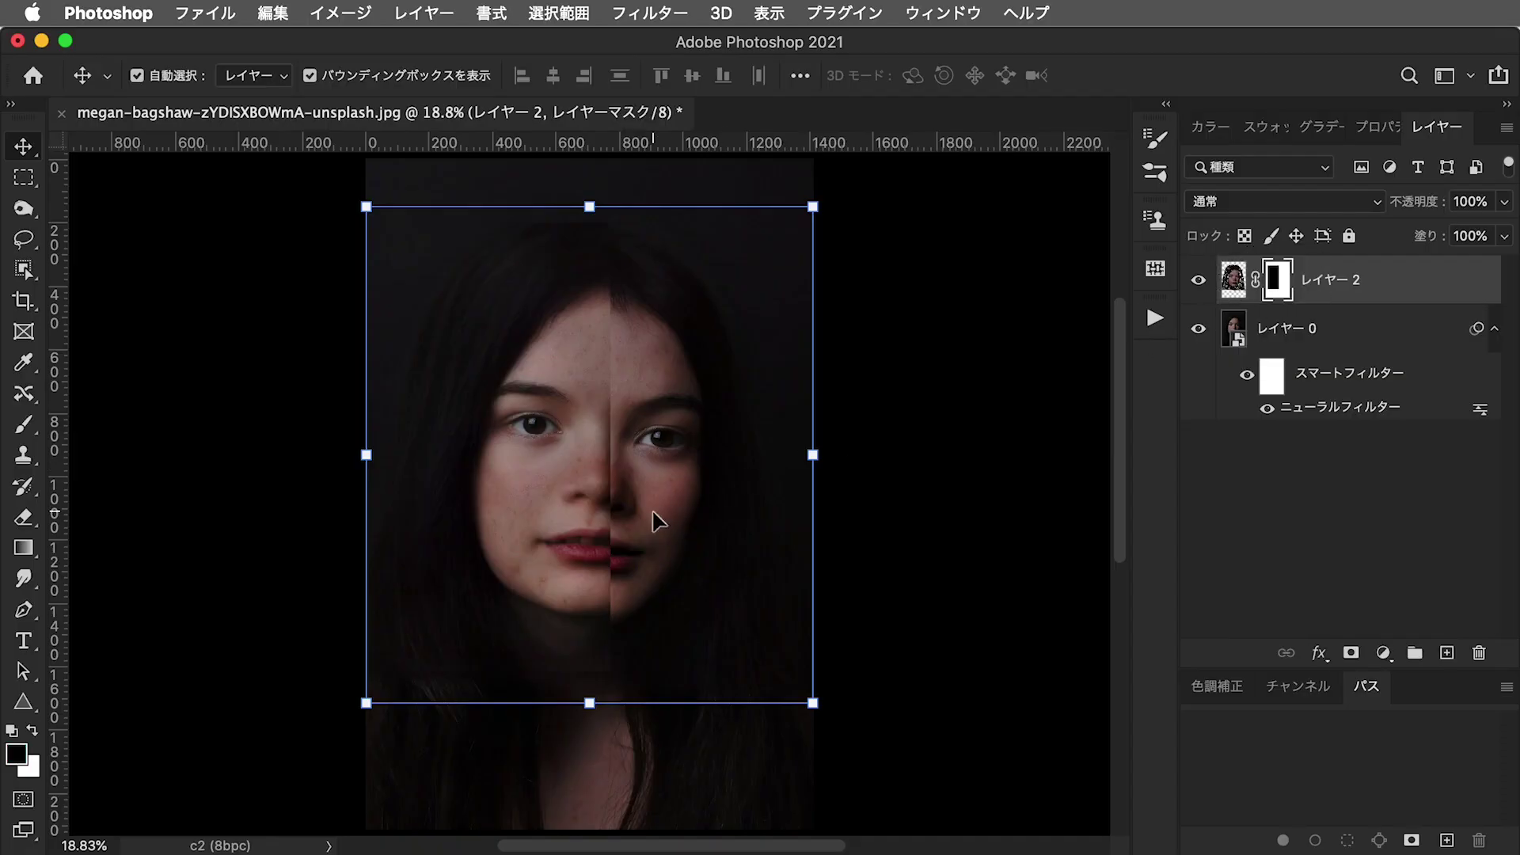
Shift レイヤー 2 to the right to reposition the before/after split
left_click_drag(658, 521, 702, 497)
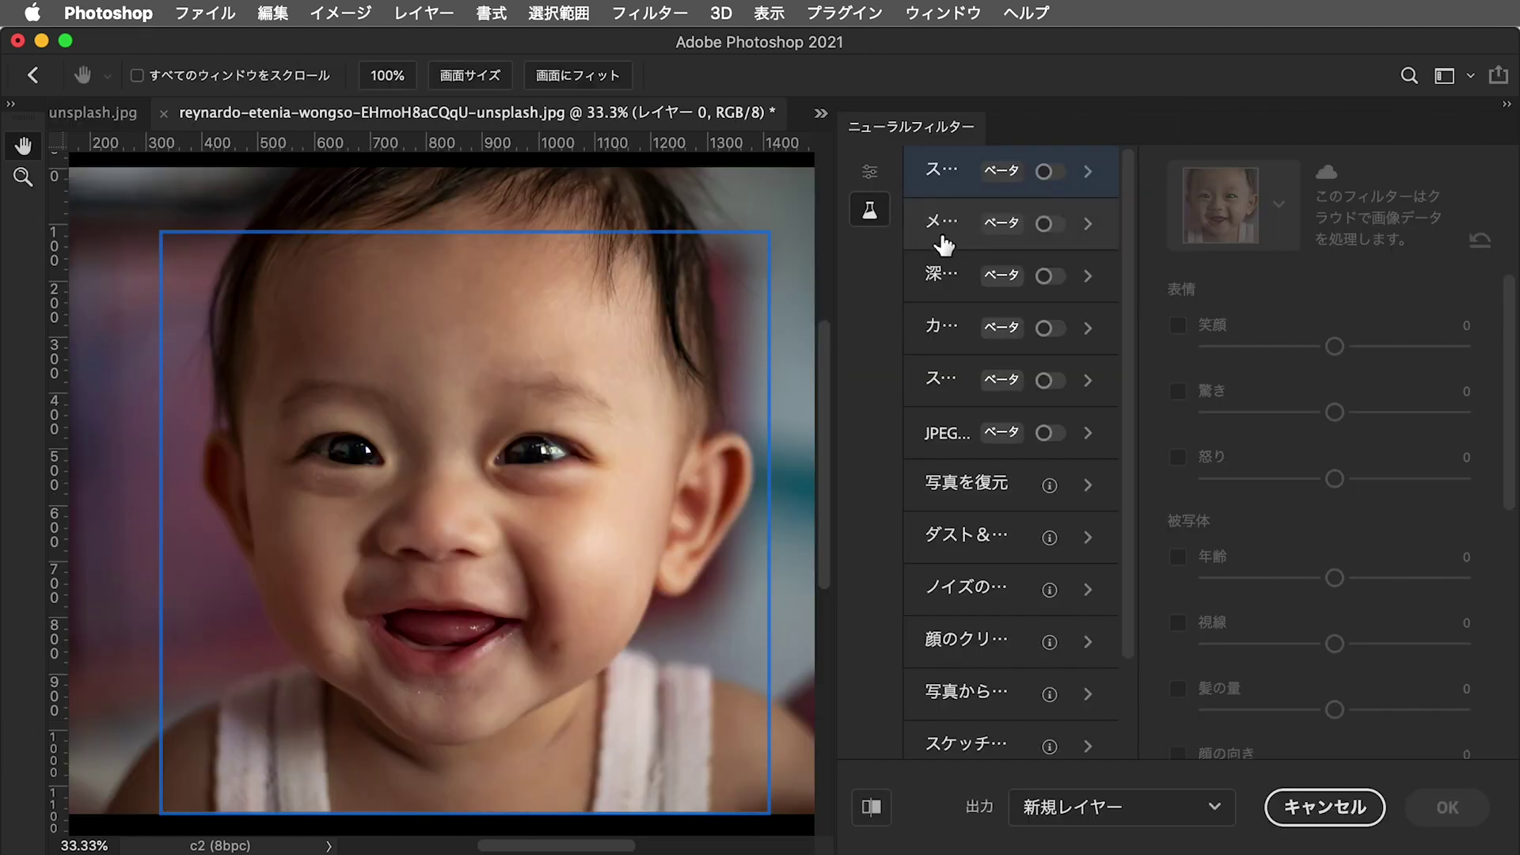
Try the beta Makeup Transfer filter on the baby, send 'doesn't work' feedback, then switch it off
left_click(944, 244)
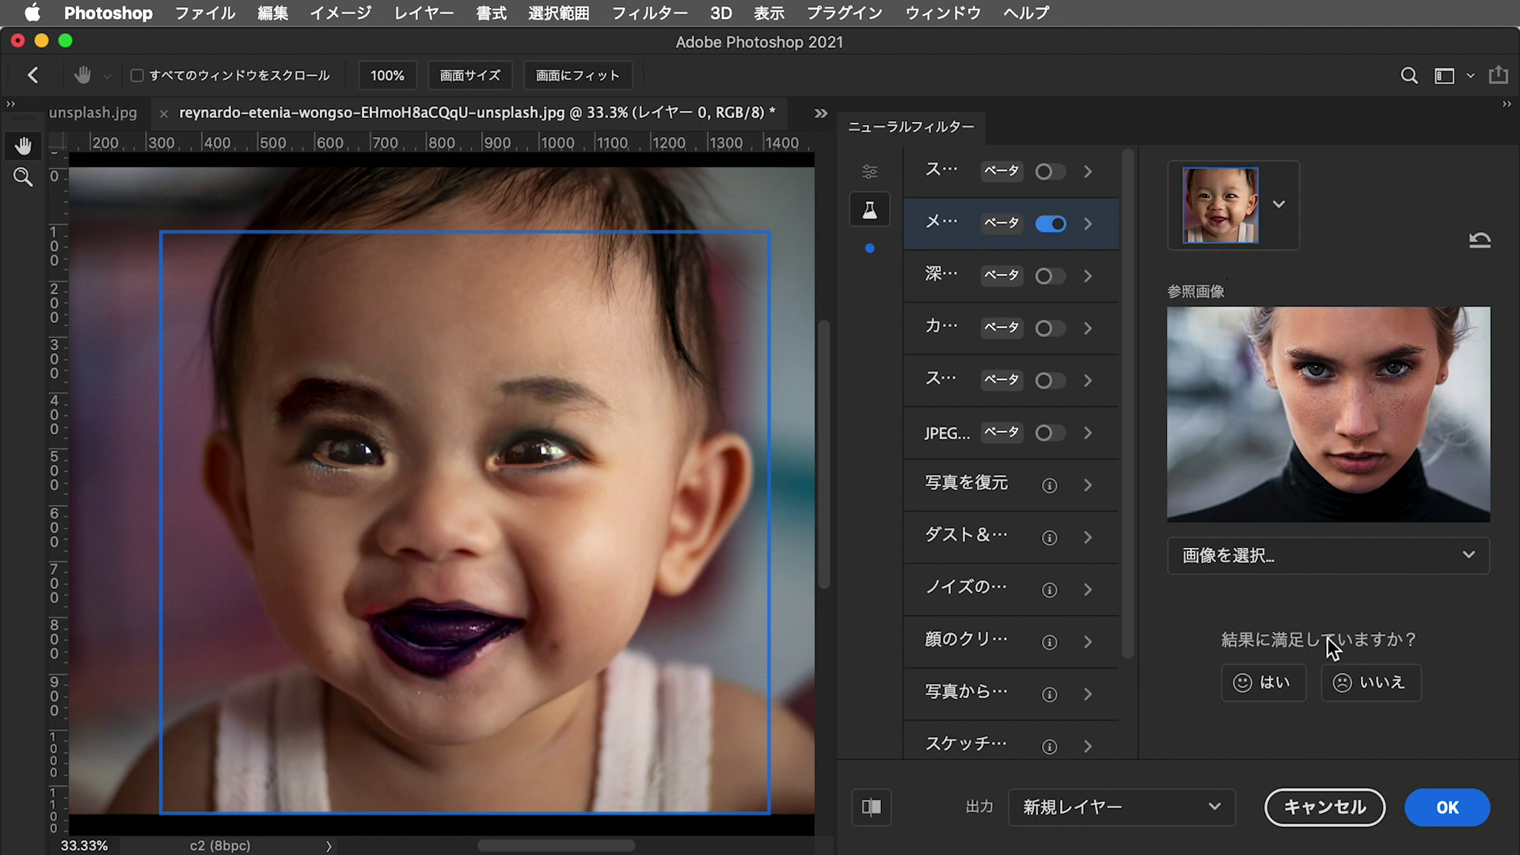
left_click(1386, 684)
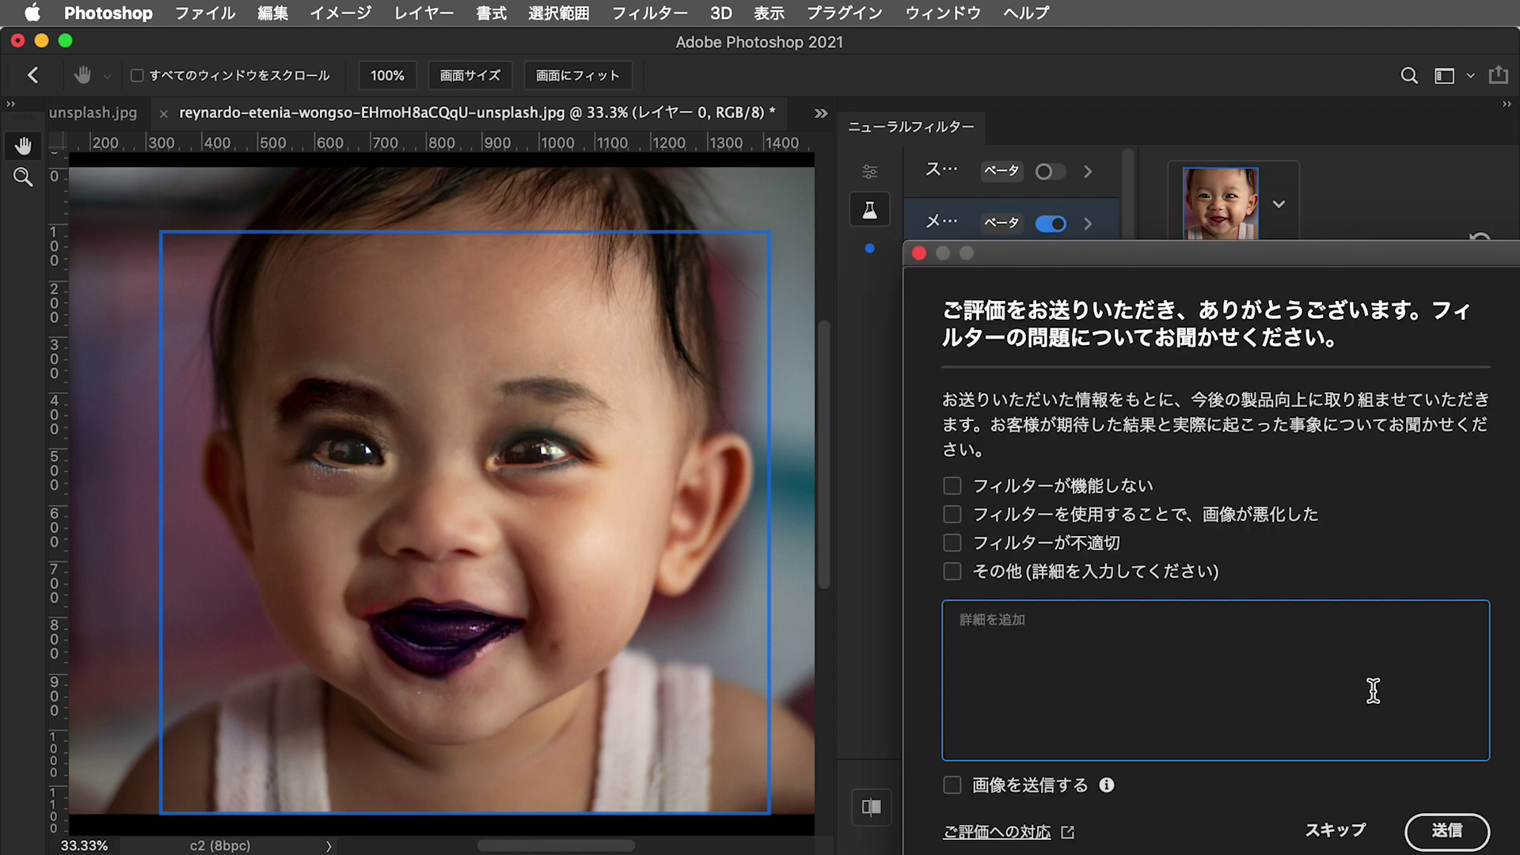
left_click(1128, 487)
left_click(1447, 830)
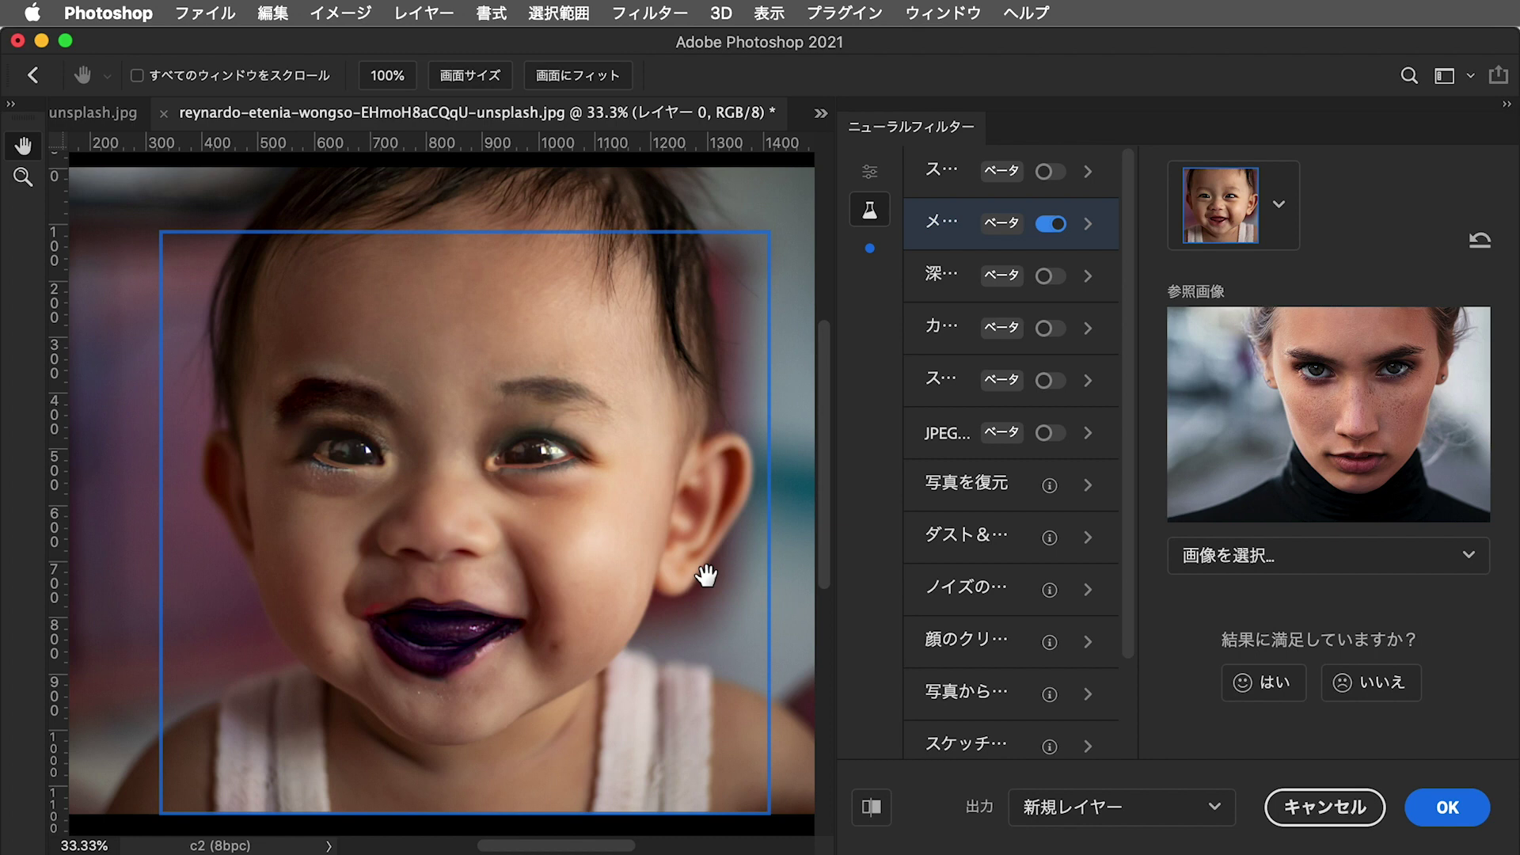
left_click(1053, 225)
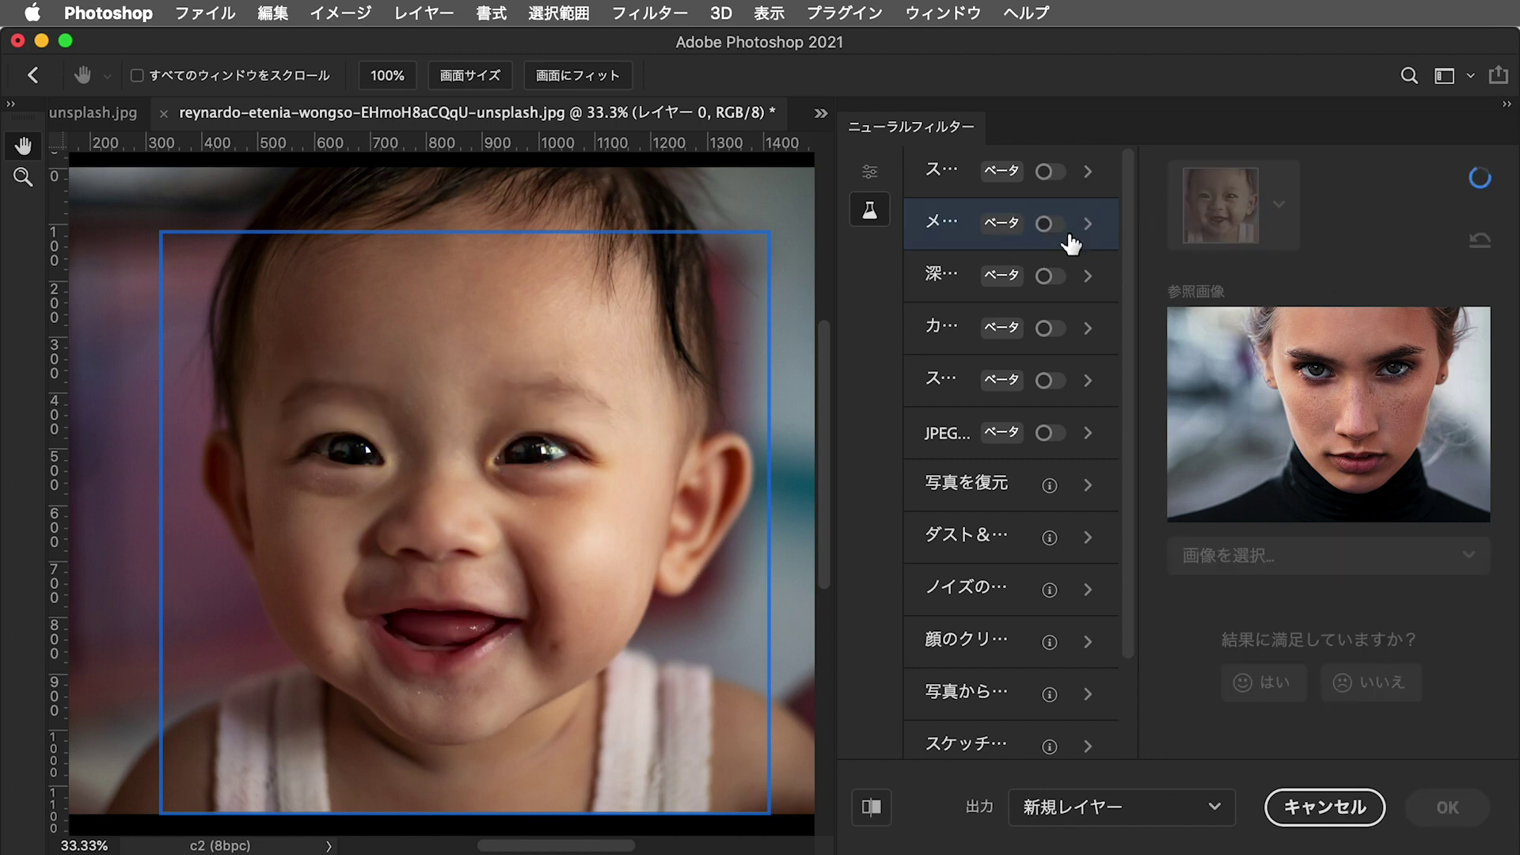
Turn on Depth Blur for the baby photo and try warmth near 9 and haze near 22
left_click(1053, 276)
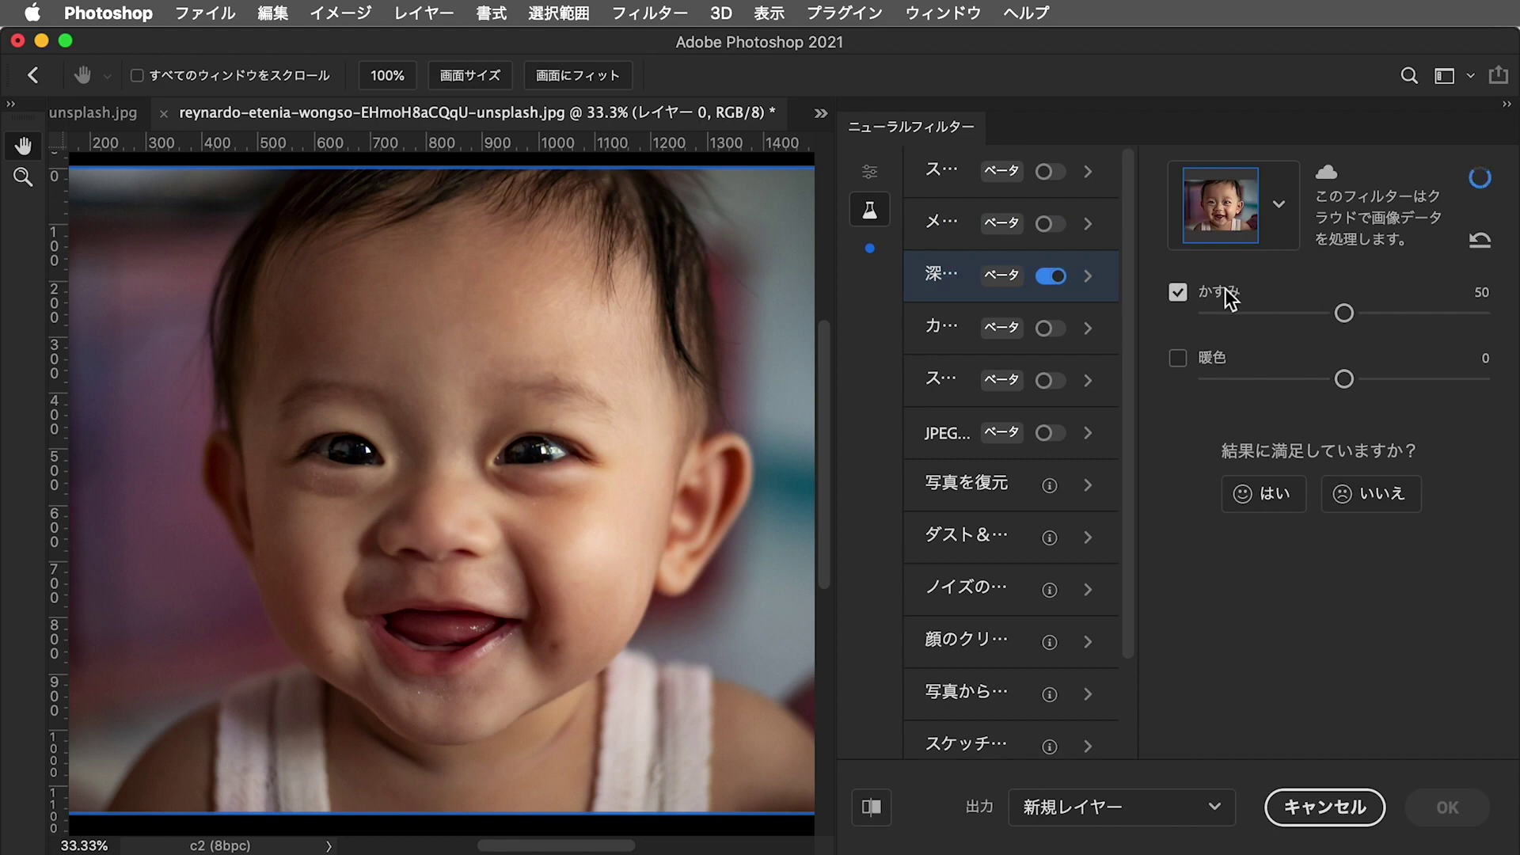
left_click(1051, 276)
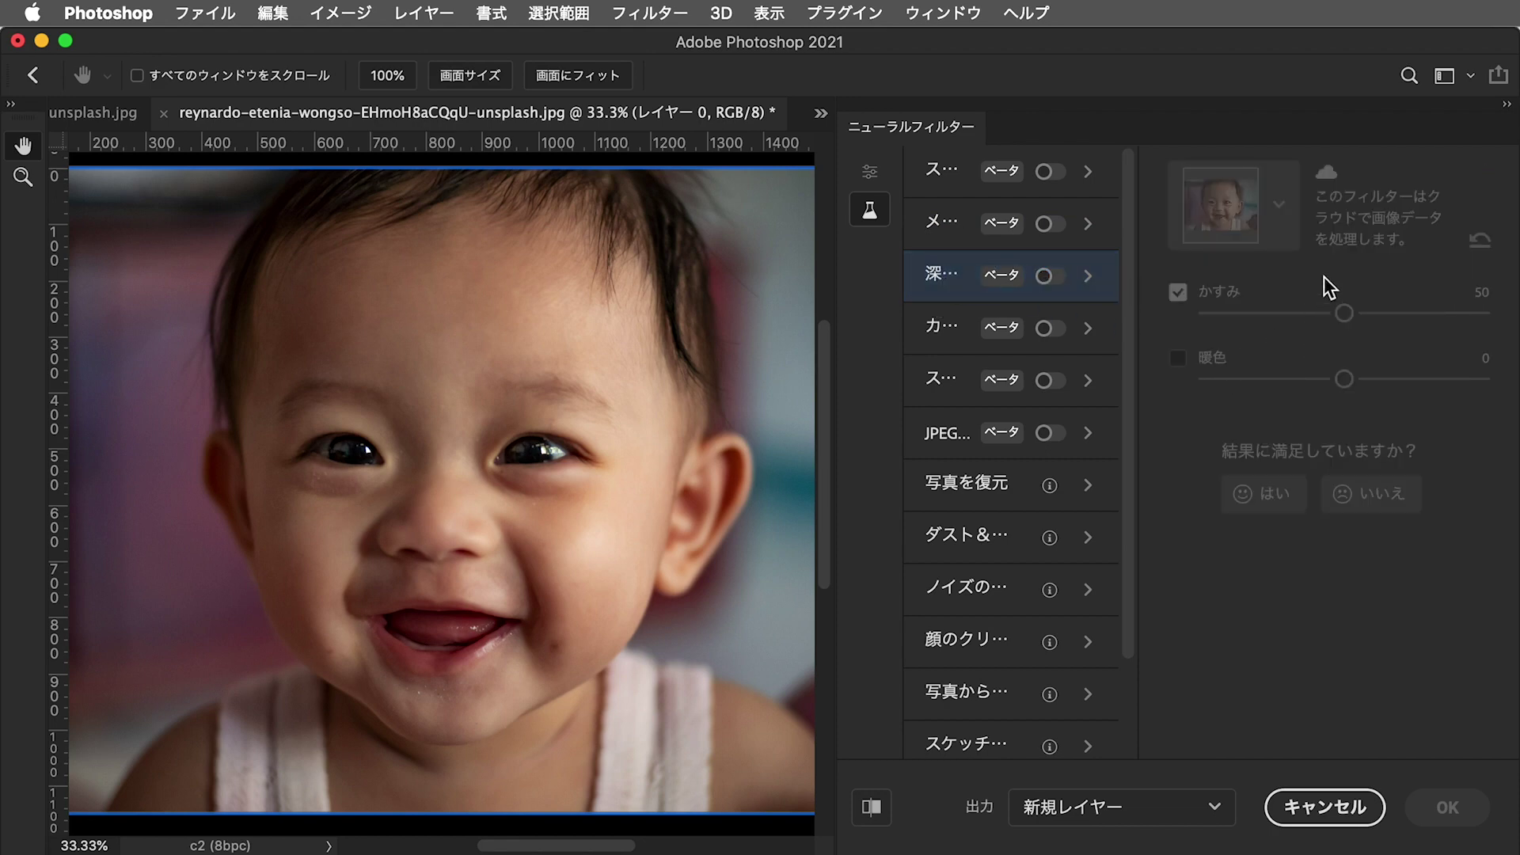
left_click(1053, 276)
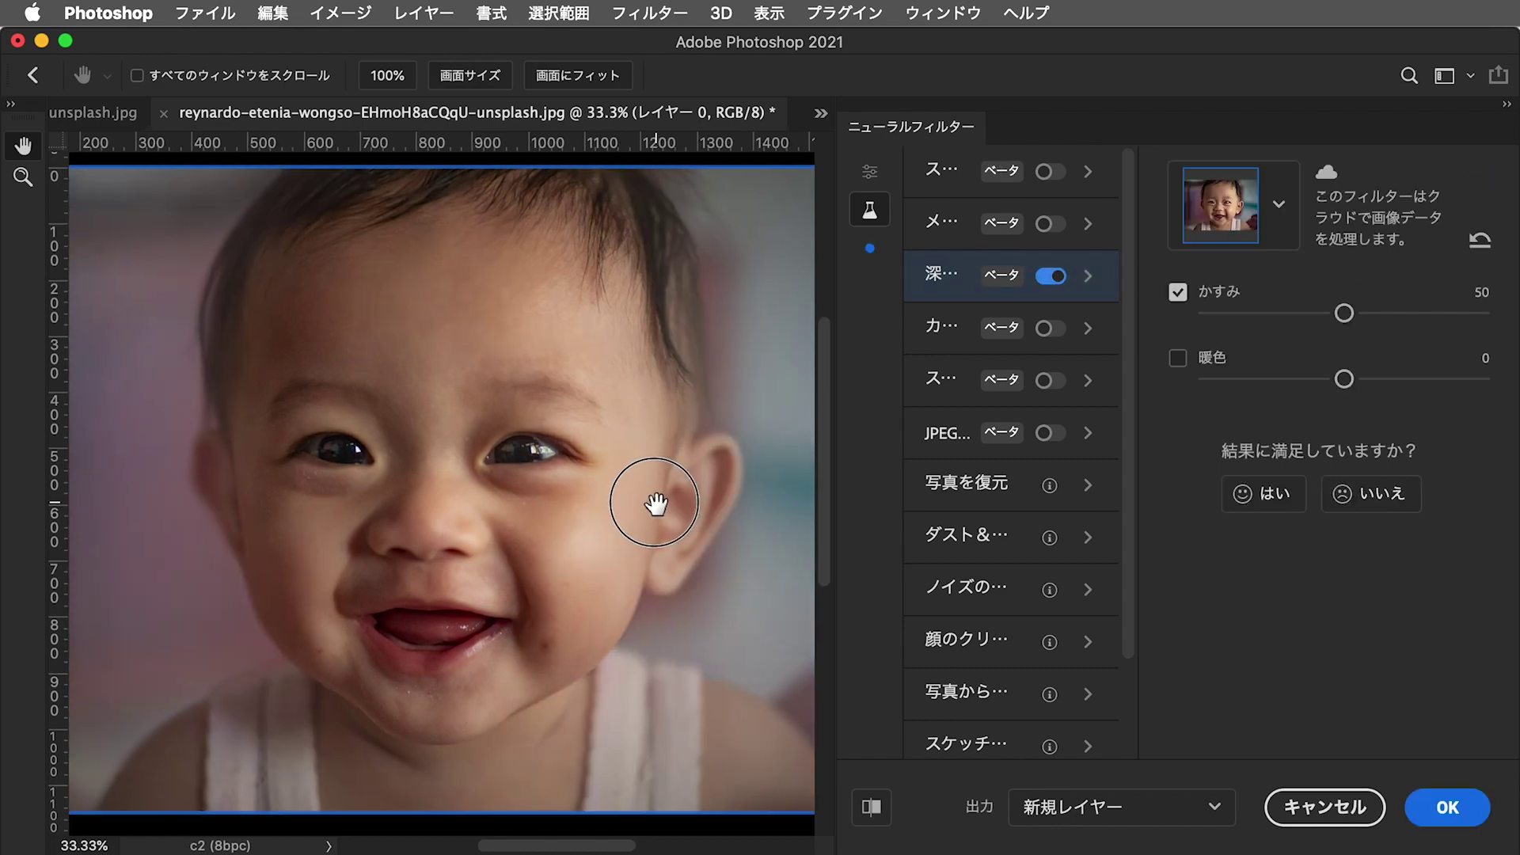
left_click_drag(656, 504, 620, 503)
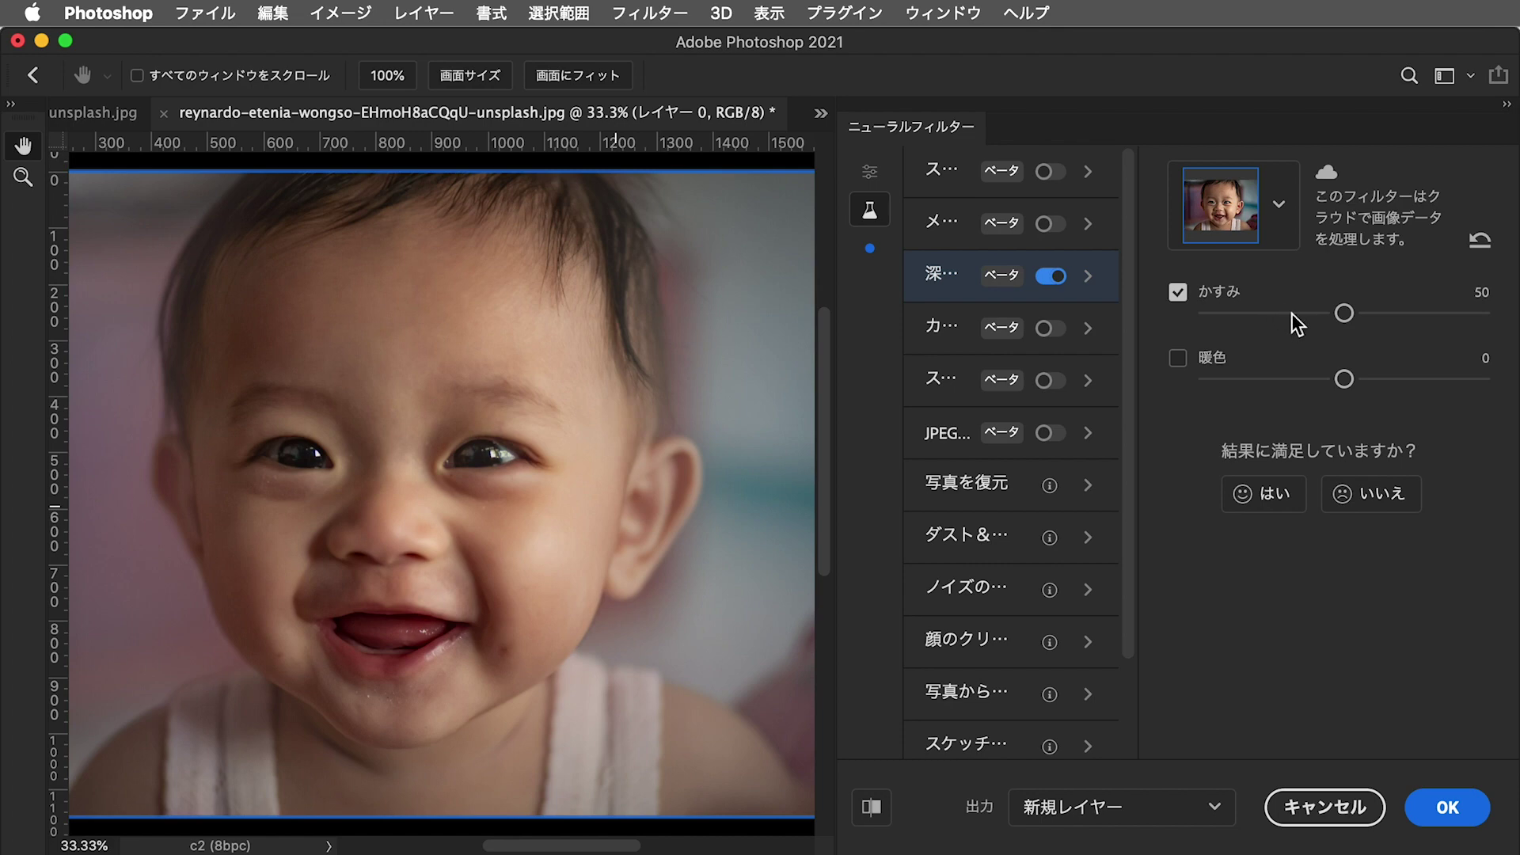
left_click(1200, 361)
left_click_drag(1345, 379, 1373, 380)
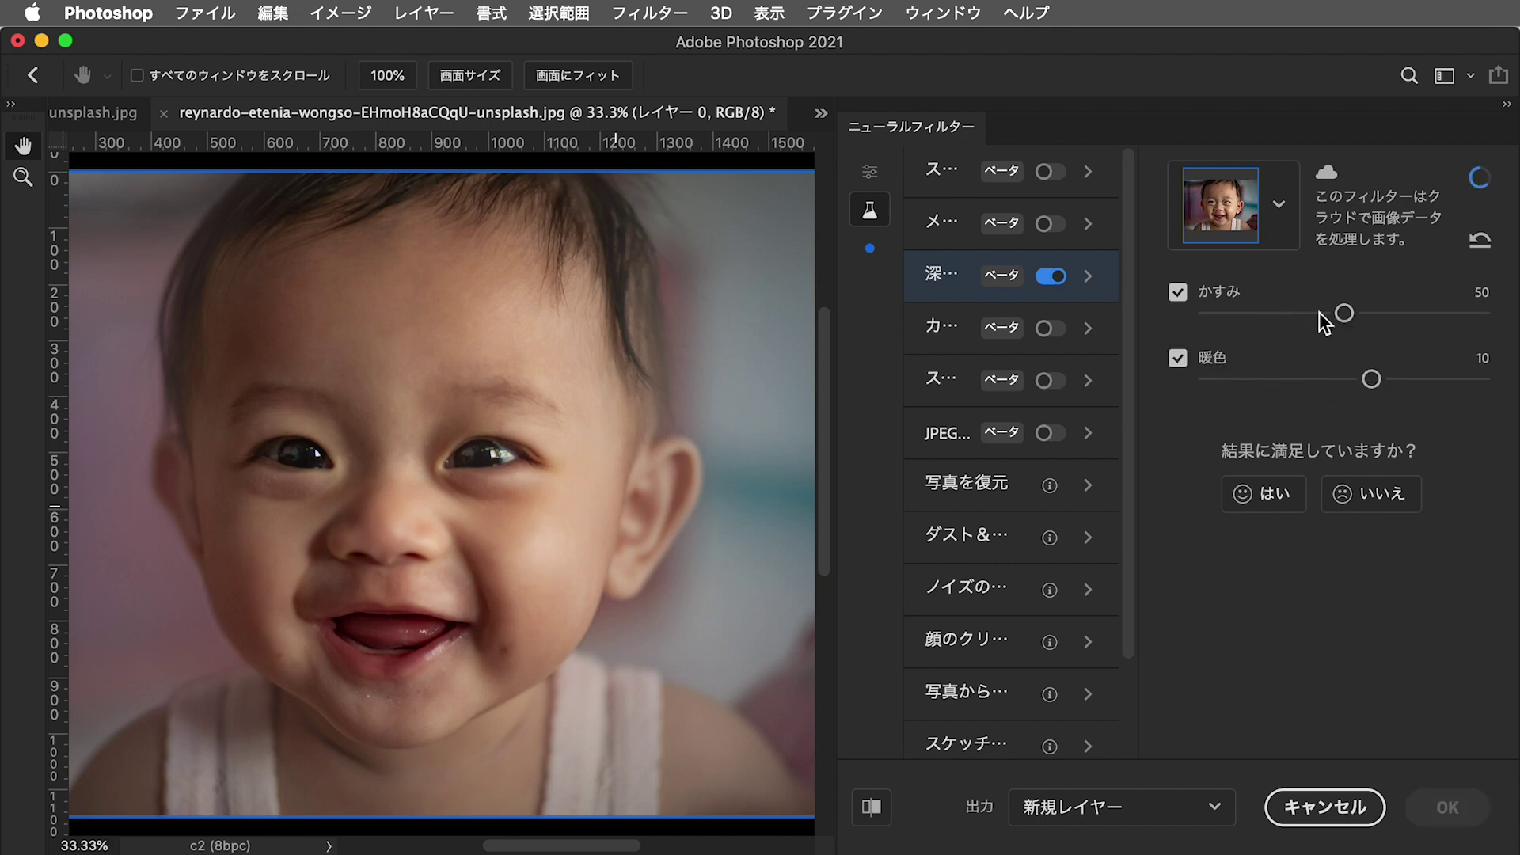
left_click_drag(1345, 313, 1302, 314)
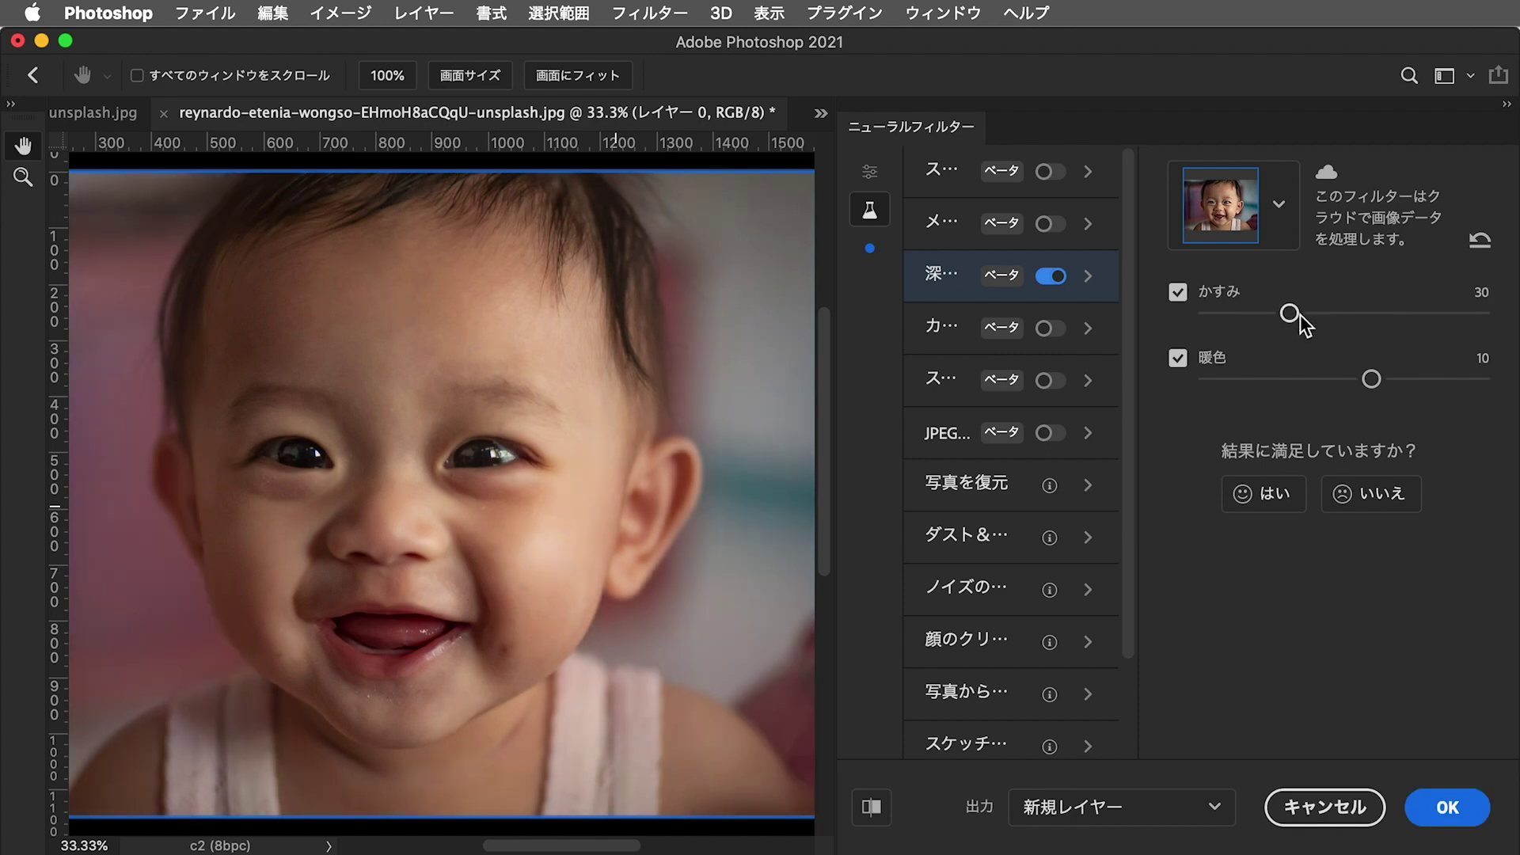
left_click_drag(1290, 314, 1268, 313)
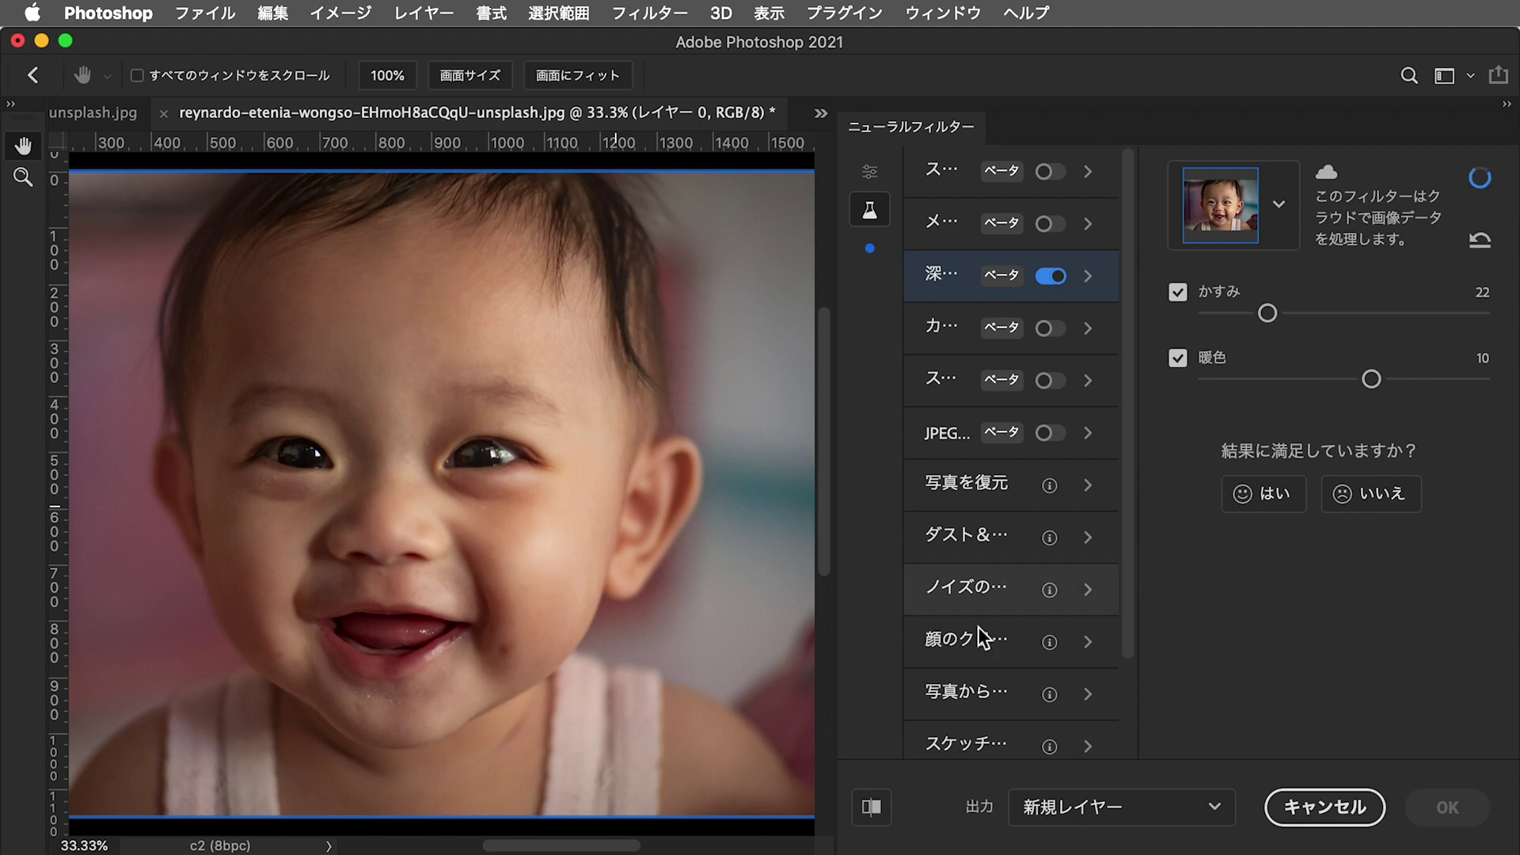
key("super+minus")
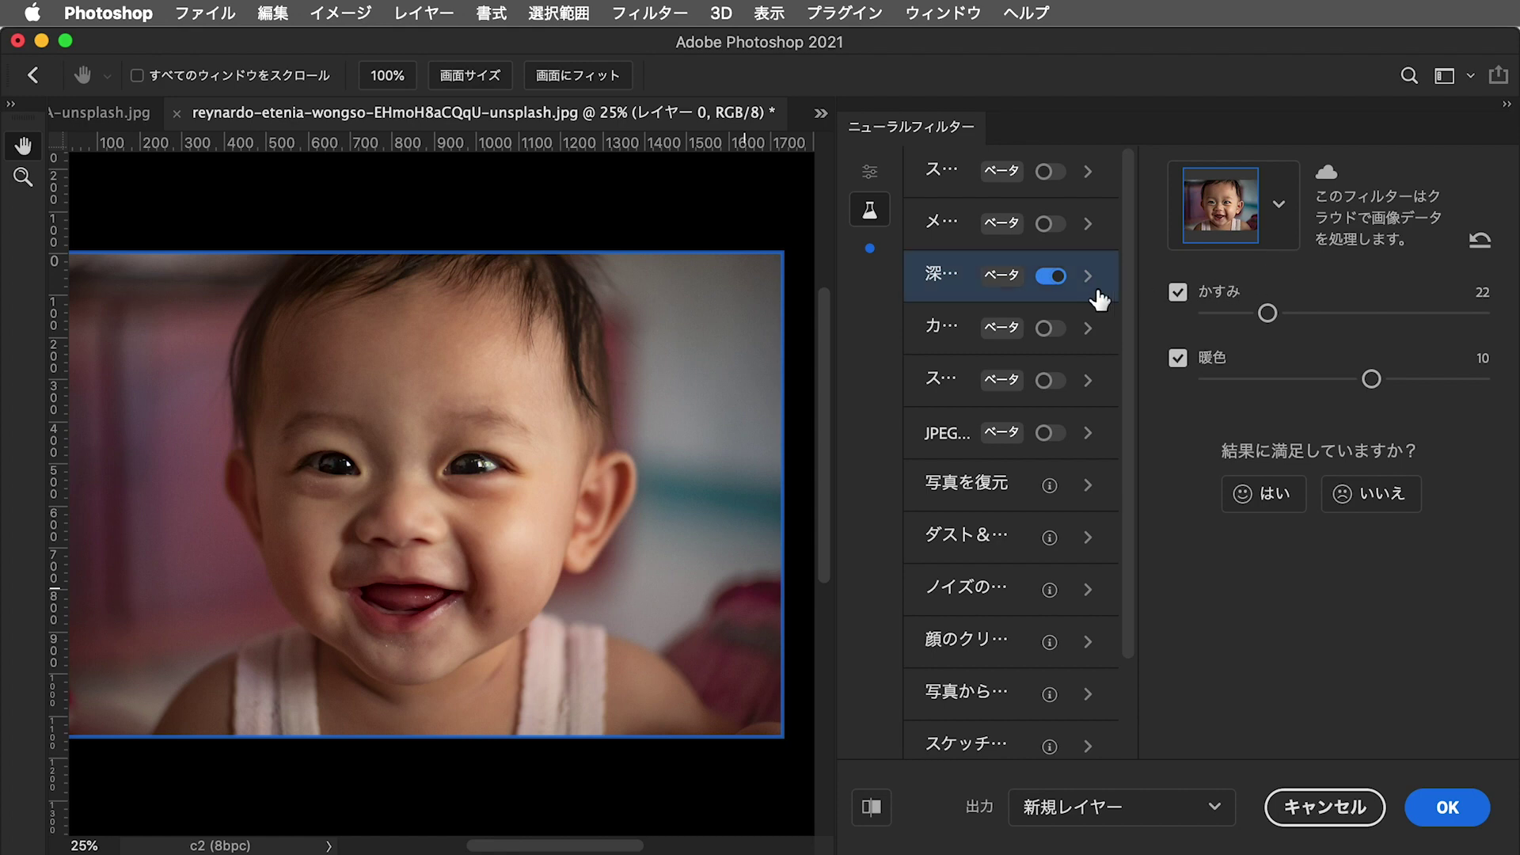
Reset Depth Blur to defaults, then set Warmth to 14 and Haze to 20
left_click(1046, 278)
left_click(1484, 247)
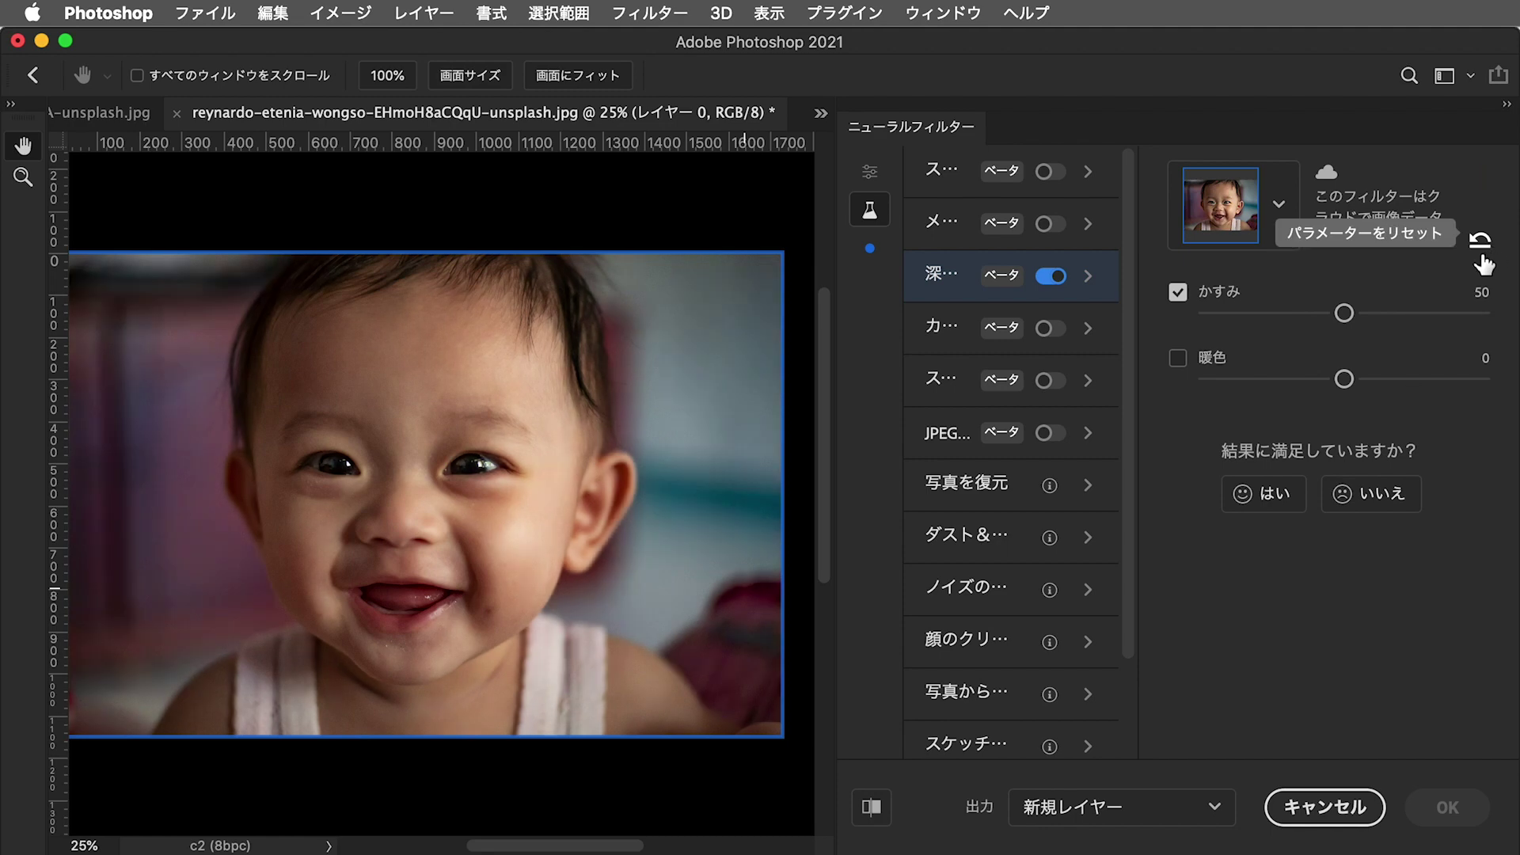
left_click(1178, 358)
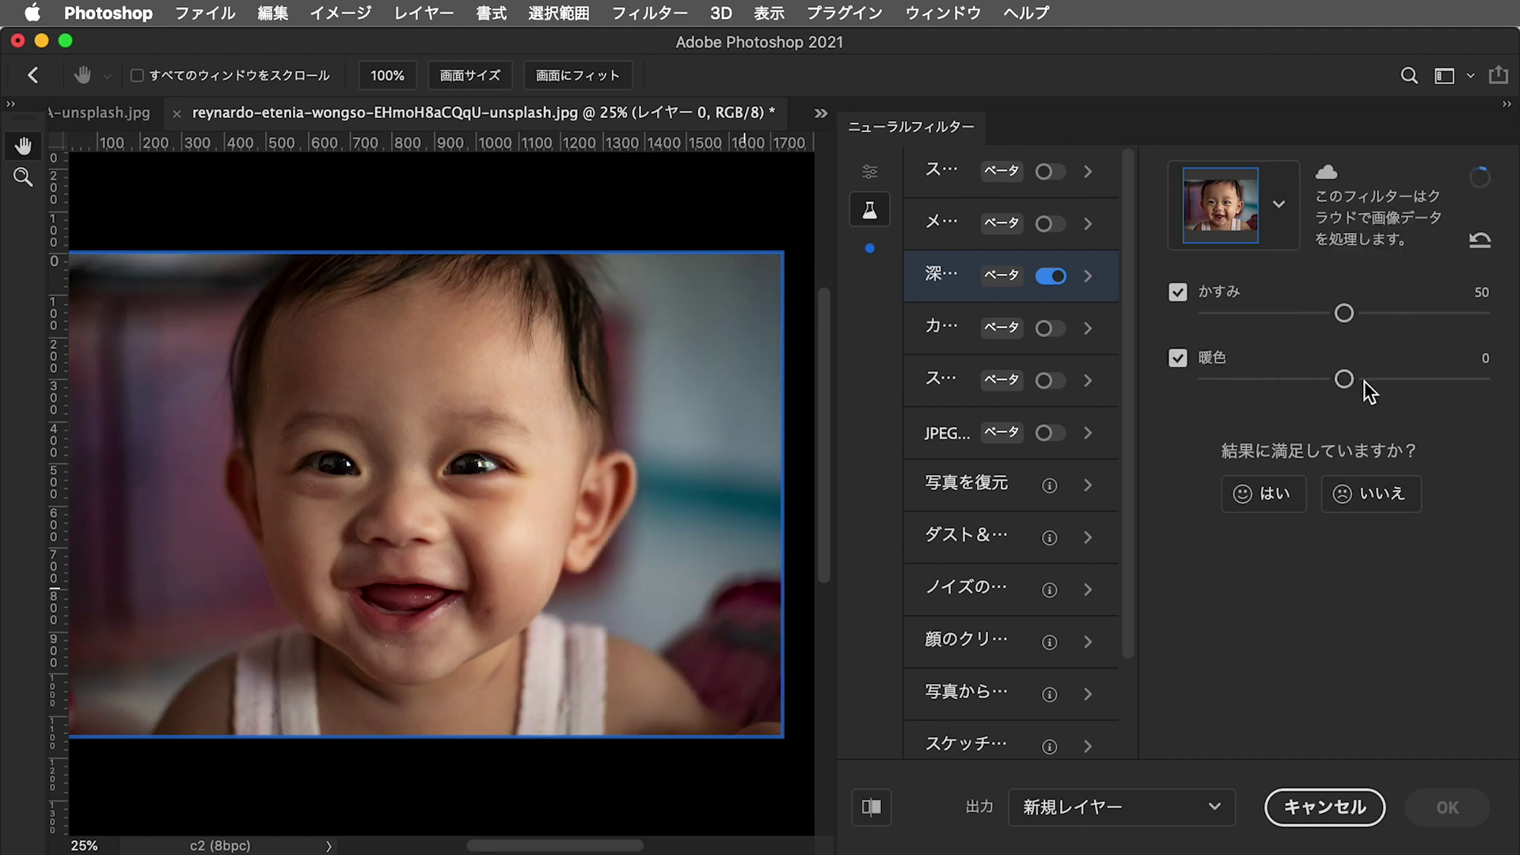
left_click_drag(1344, 379, 1382, 379)
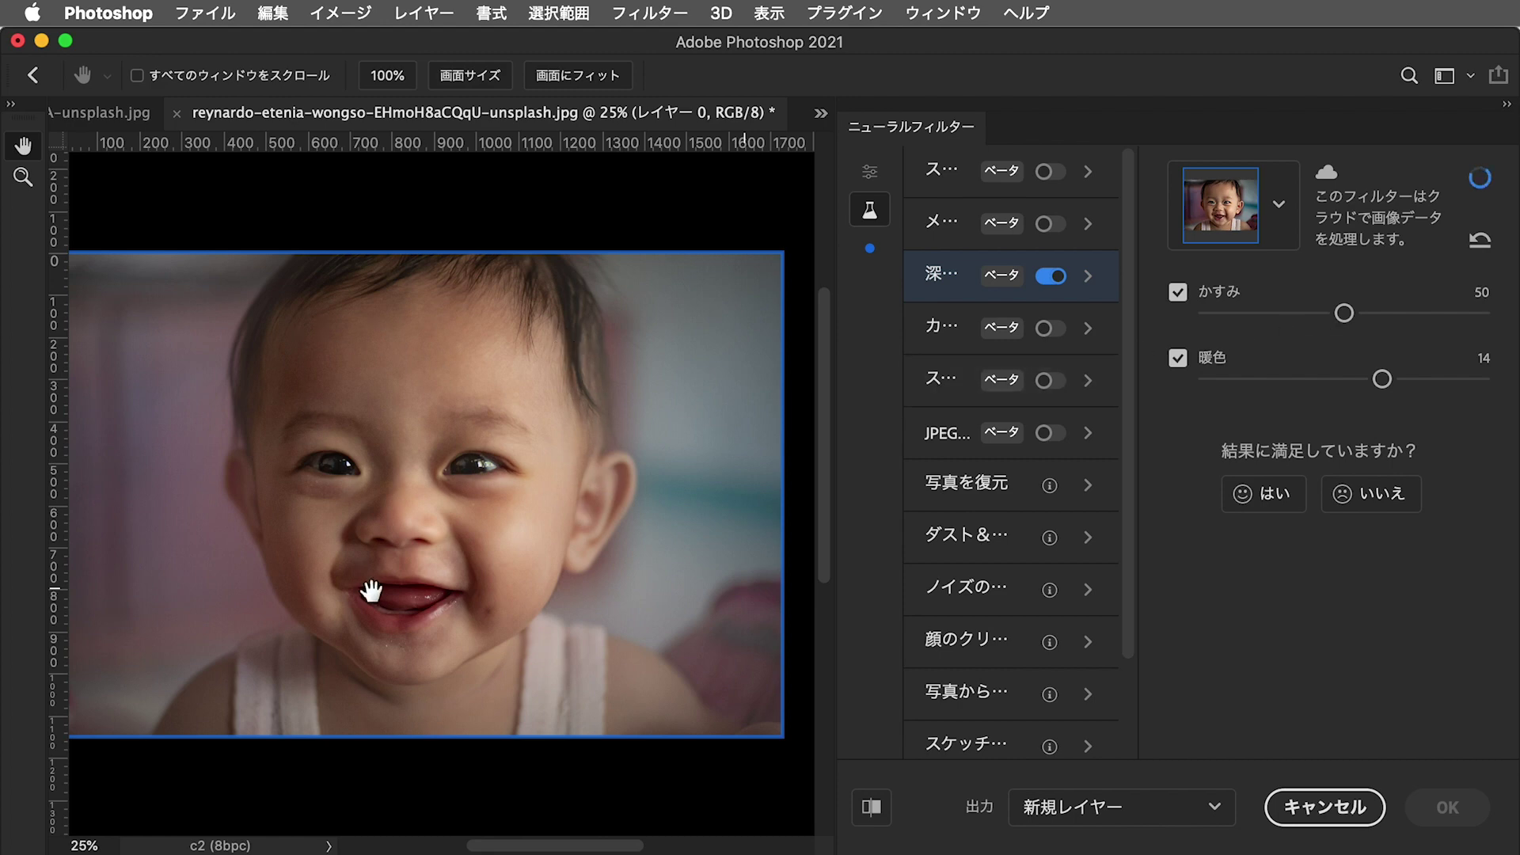
left_click_drag(1344, 313, 1262, 313)
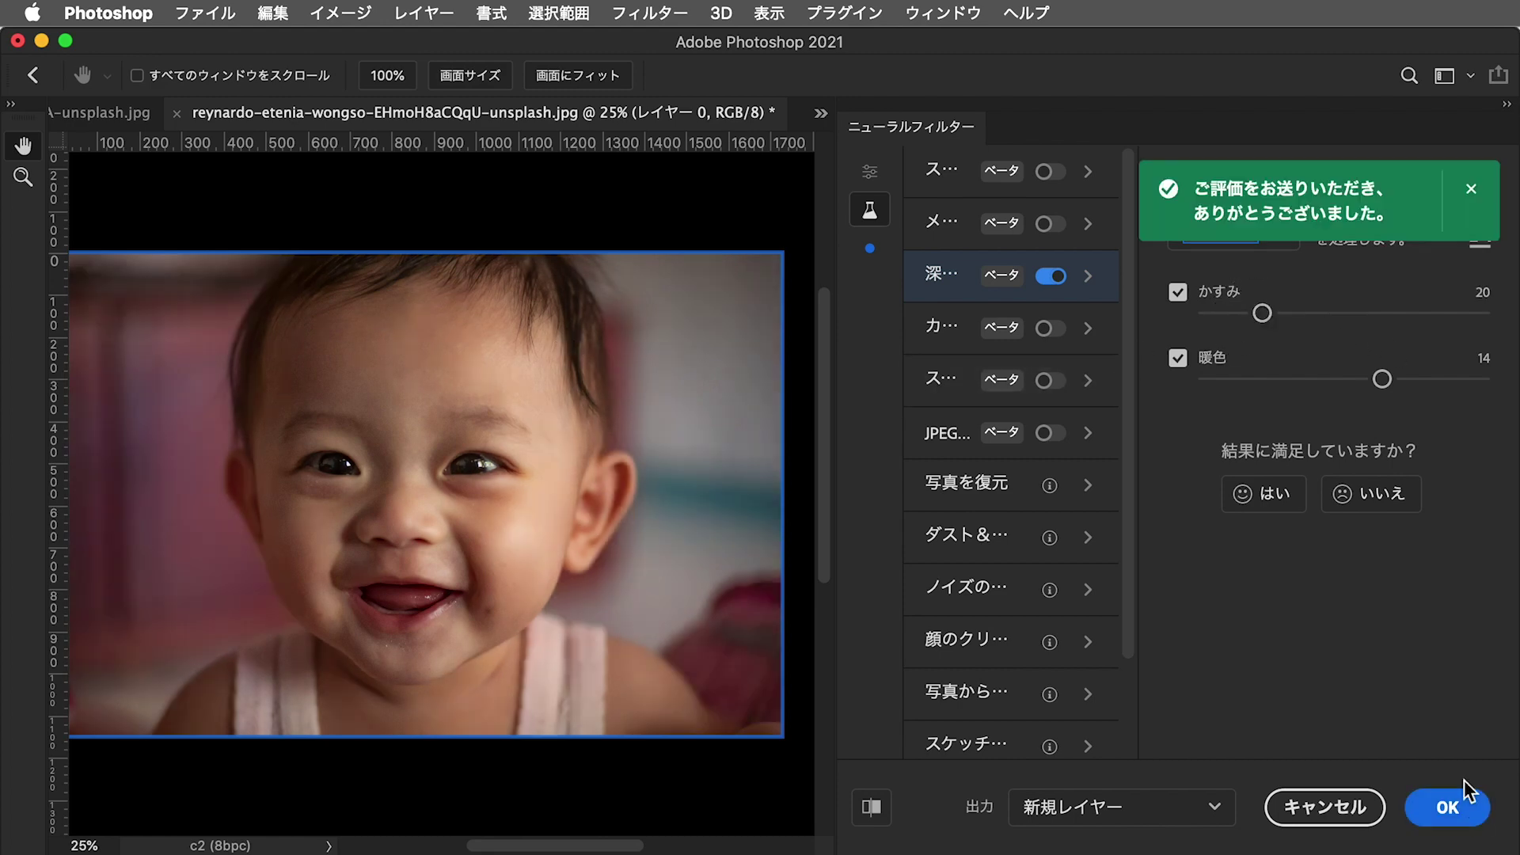
left_click(1471, 188)
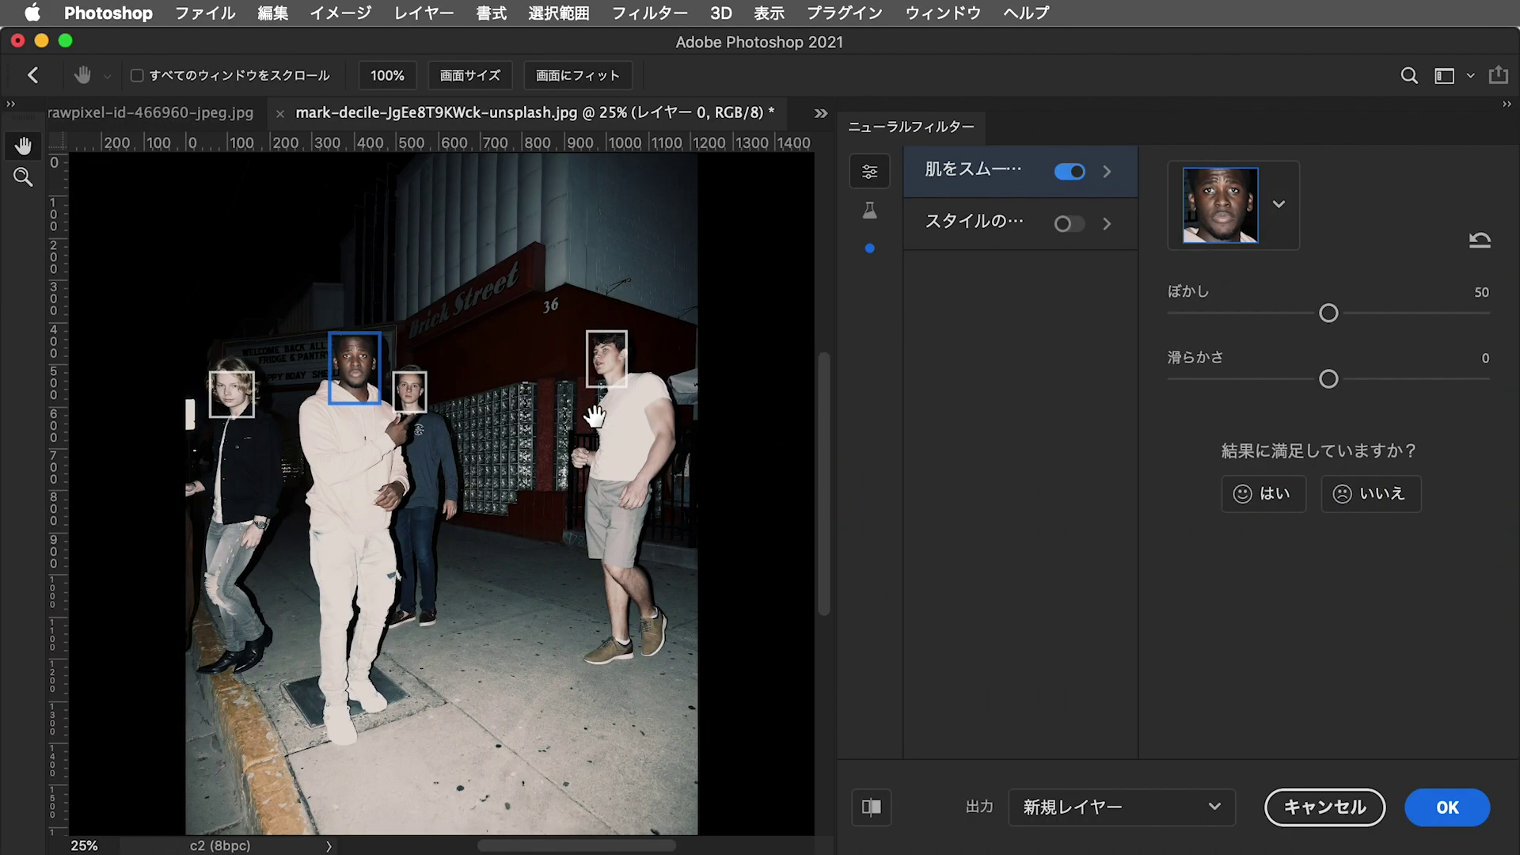
Try selecting each detected face in the street photo for skin smoothing
left_click(411, 397)
left_click(607, 367)
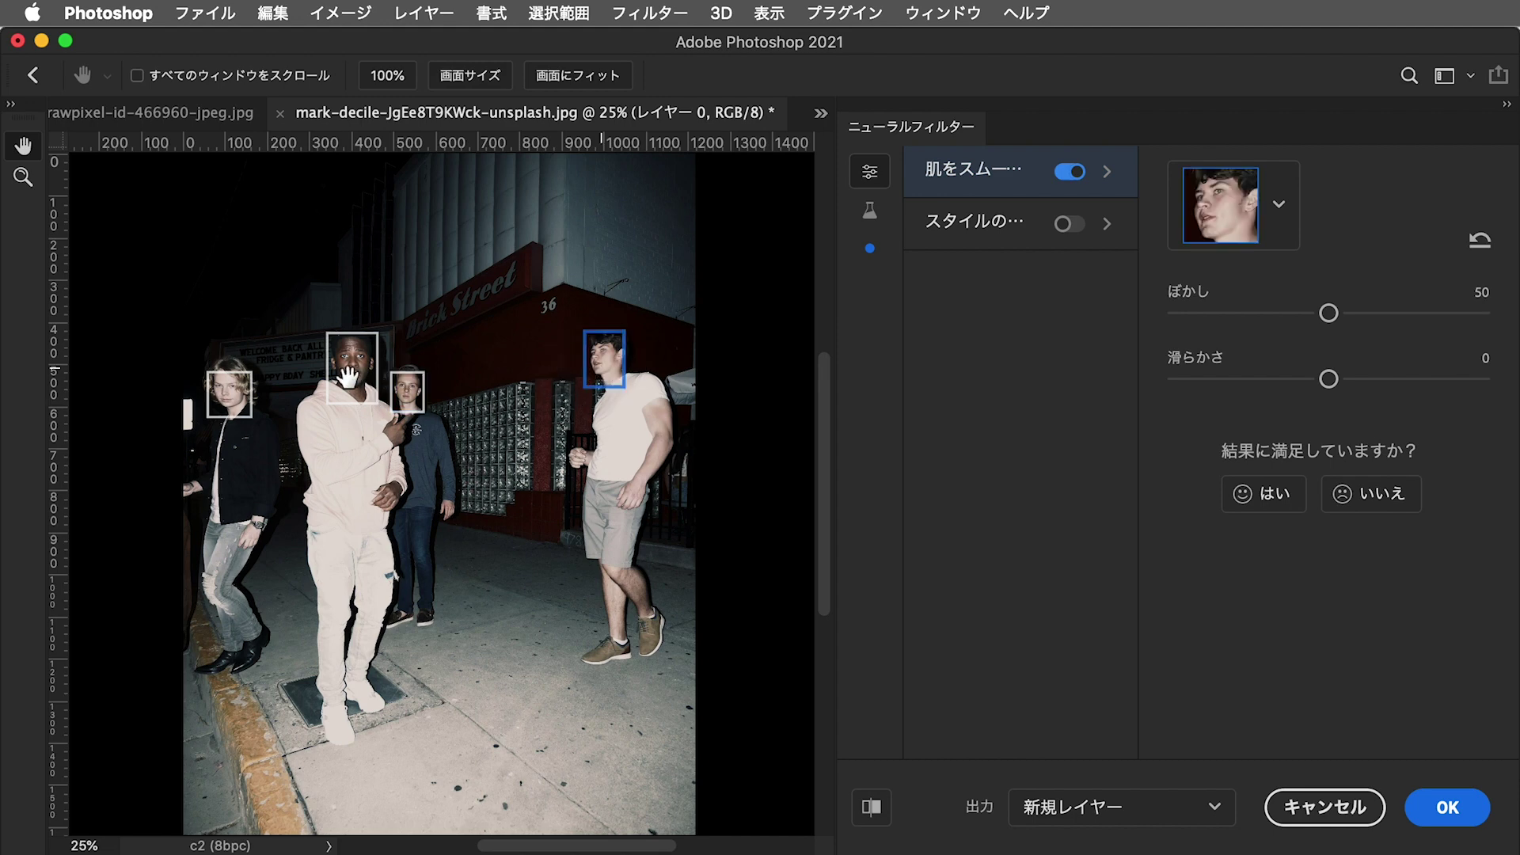
left_click(349, 374)
left_click(238, 400)
left_click(408, 405)
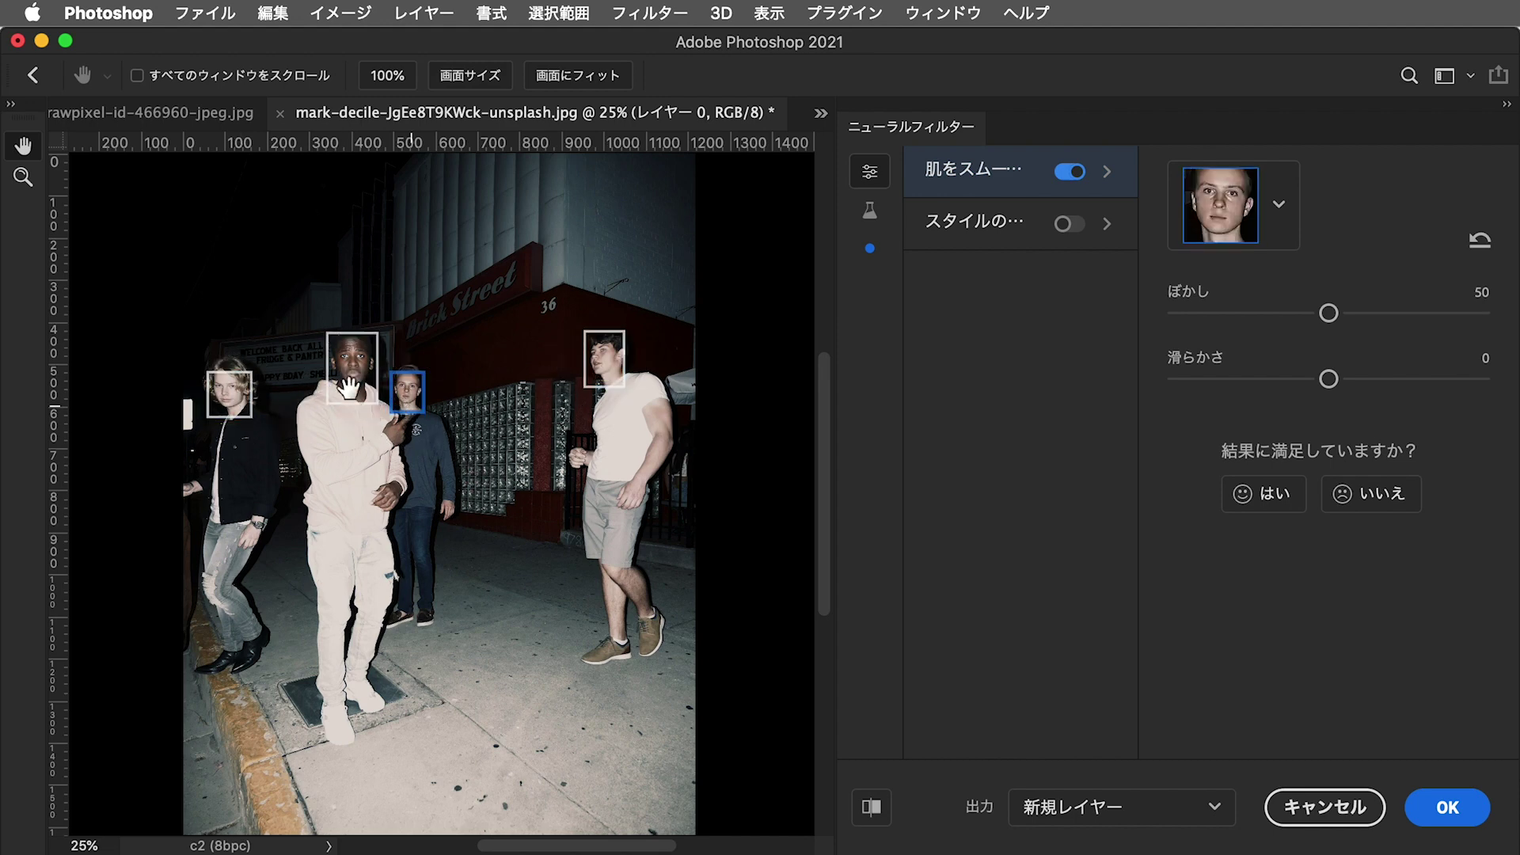
left_click(348, 386)
left_click(624, 365)
left_click(412, 396)
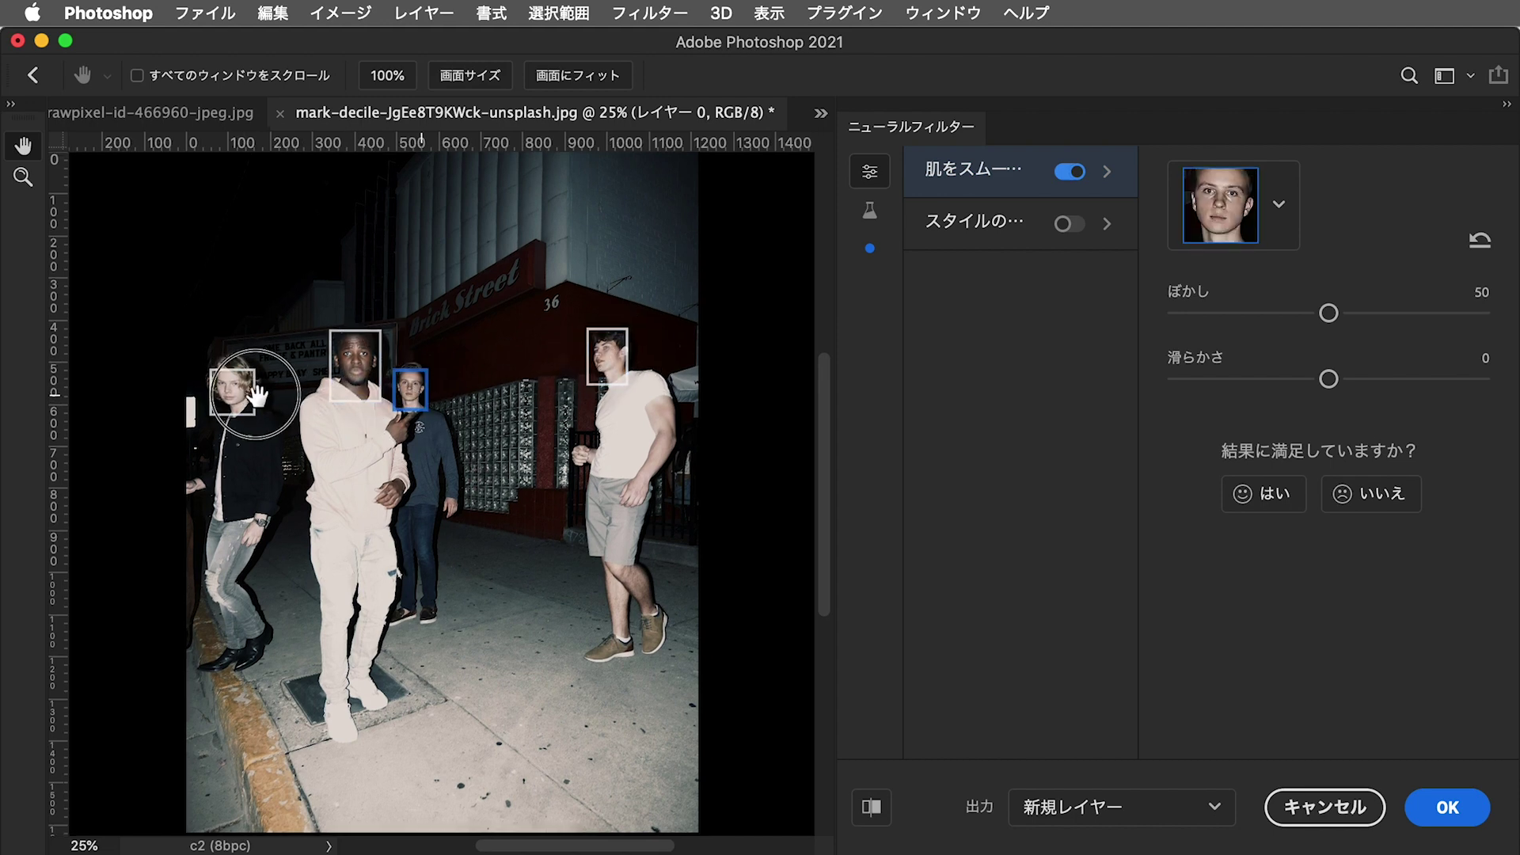
Target the centre man's face, zoomed in, with Blur 70 and Smoothness 25
left_click(1279, 204)
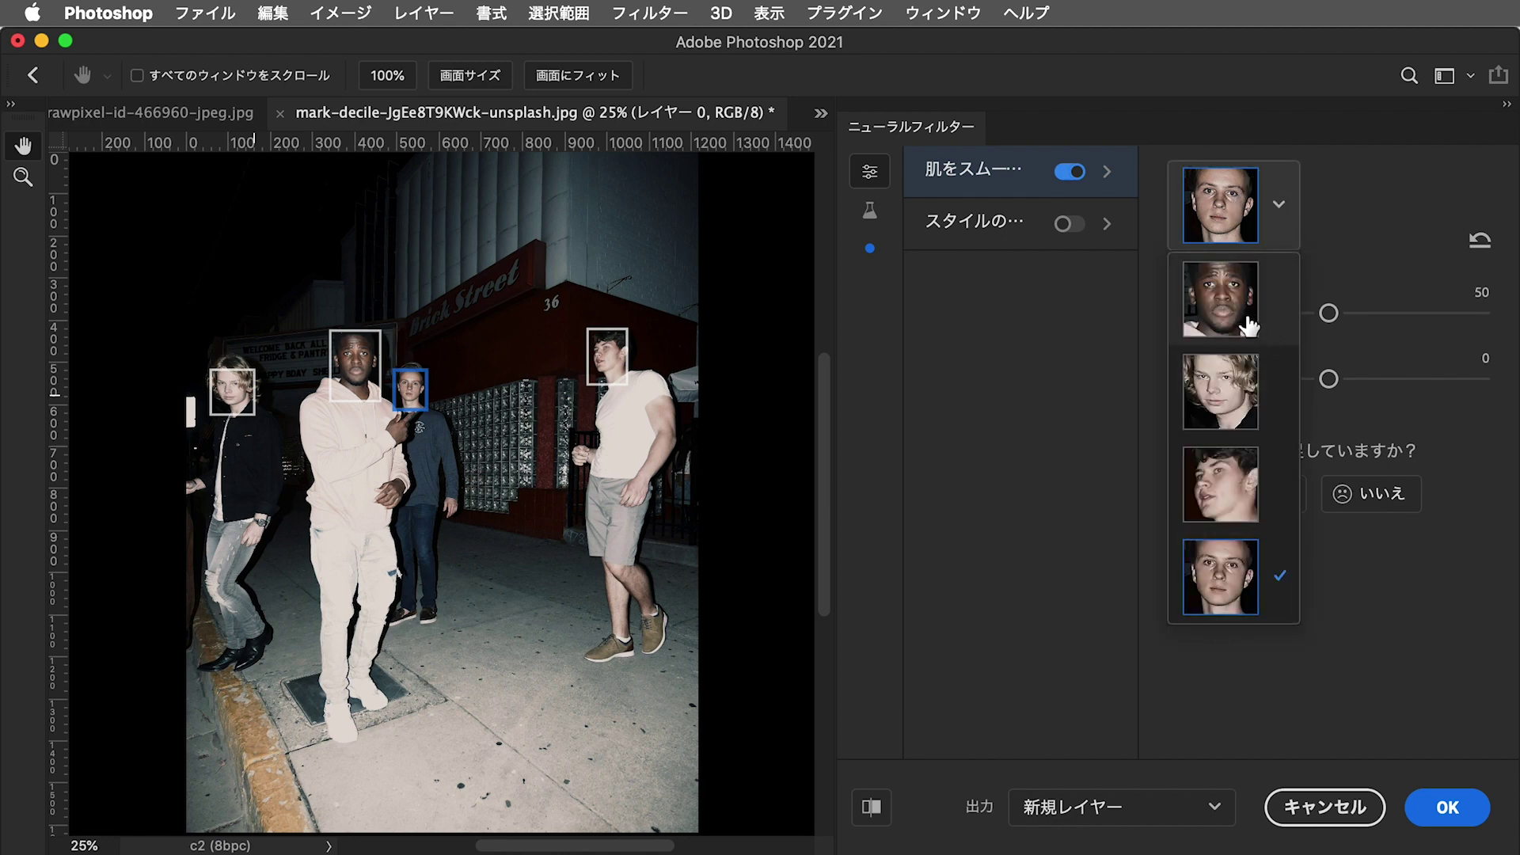
left_click(1249, 404)
left_click(1273, 218)
left_click(1229, 313)
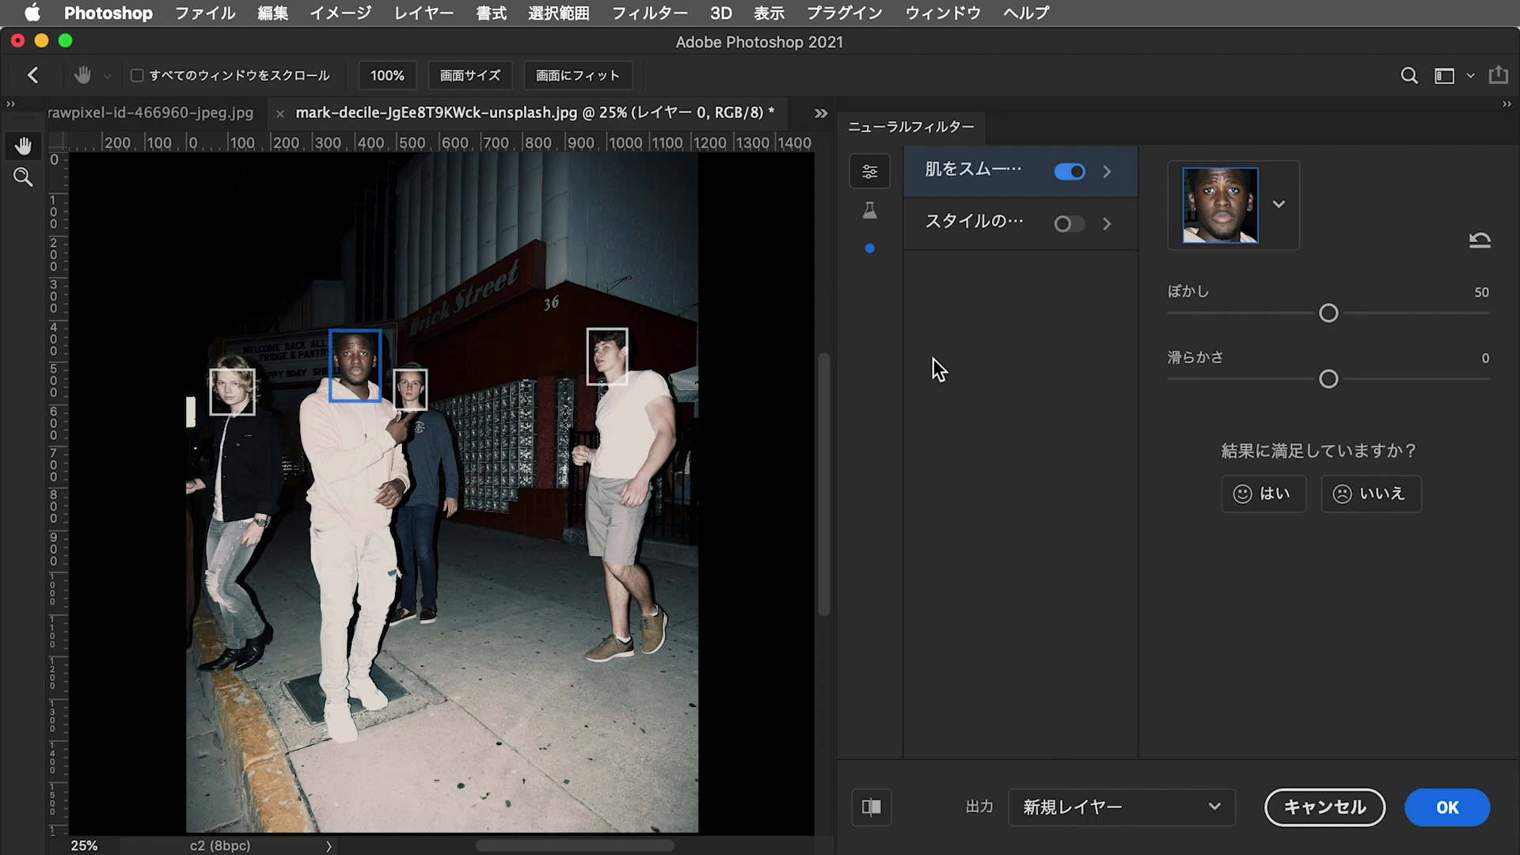
left_click_drag(338, 346, 507, 538)
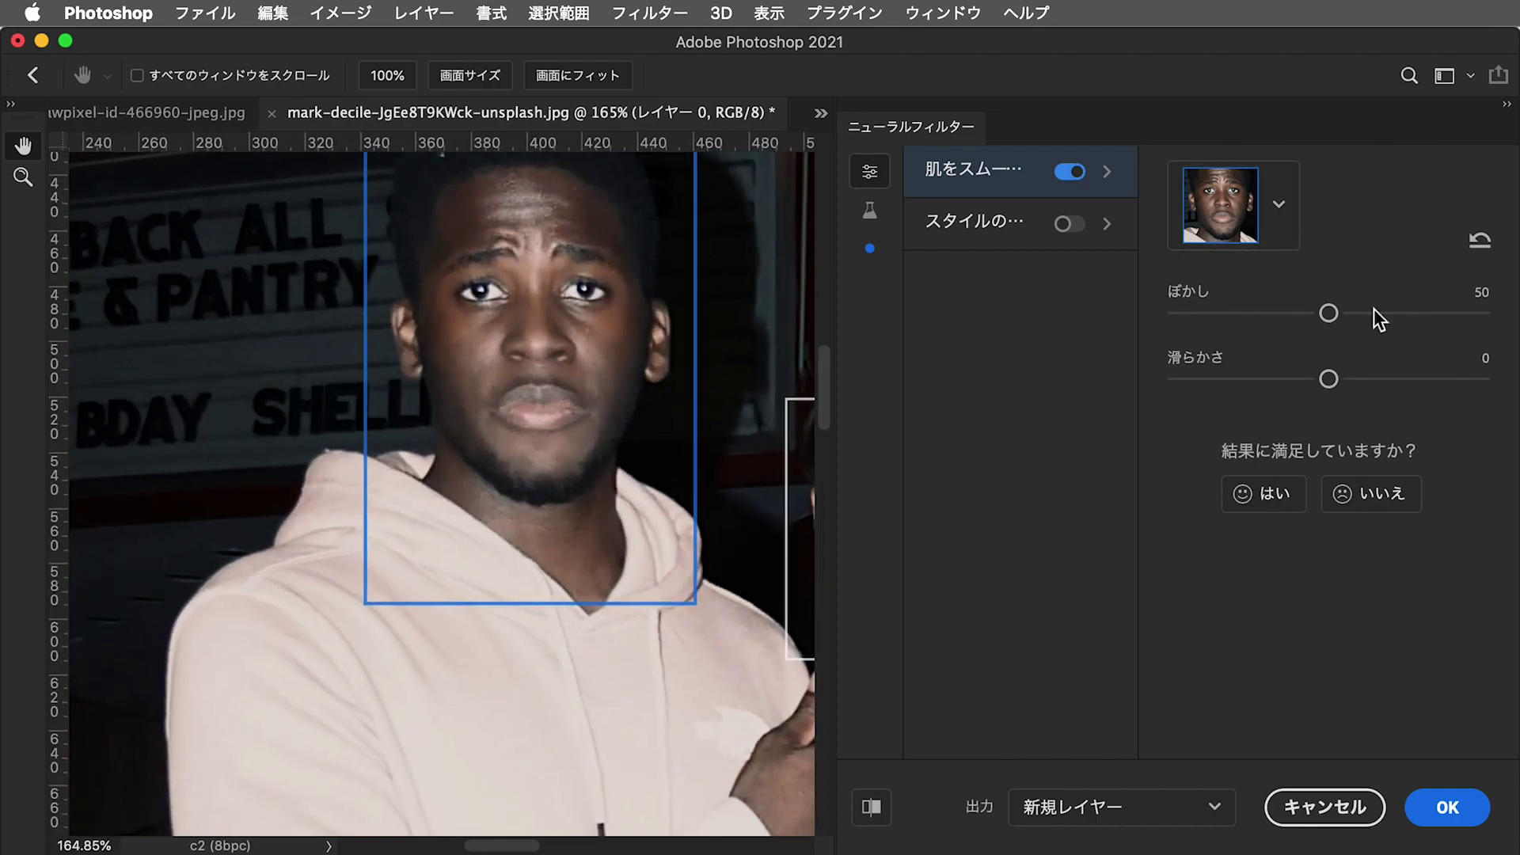
left_click_drag(1329, 313, 1390, 312)
left_click_drag(1328, 379, 1404, 379)
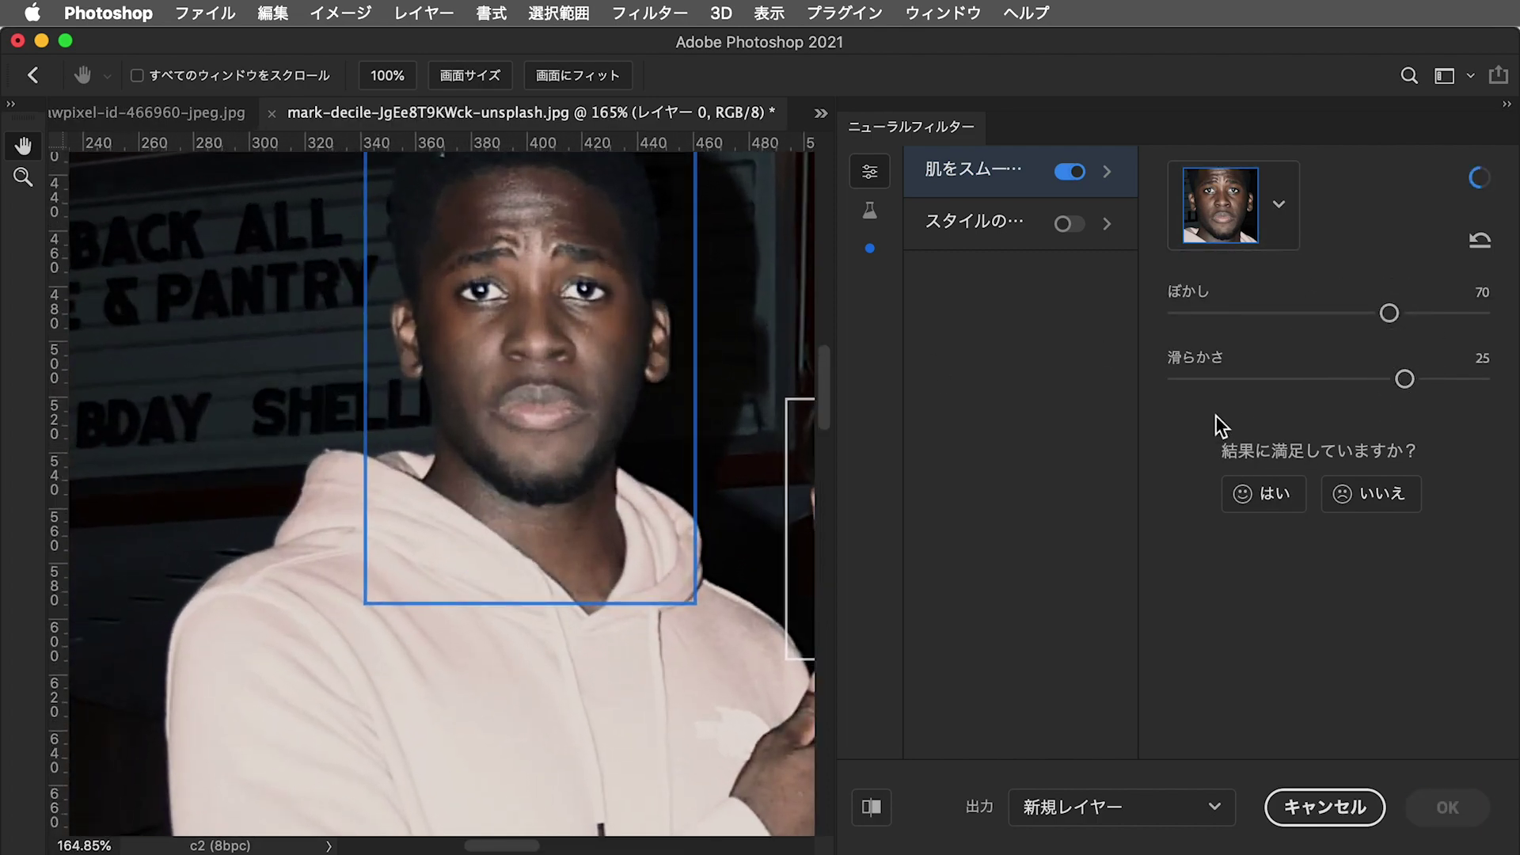
left_click_drag(499, 437, 449, 505)
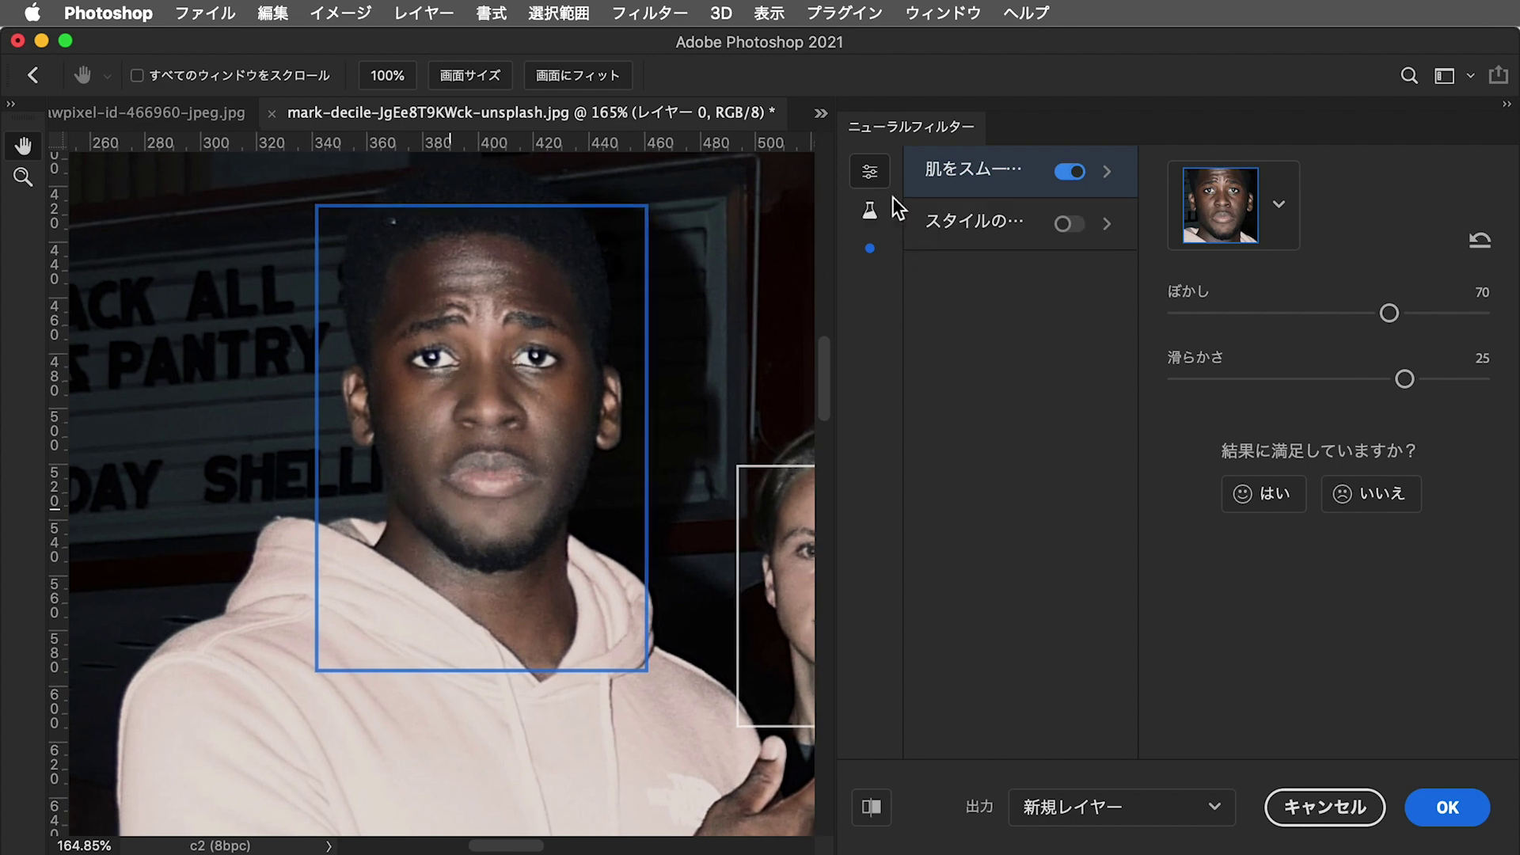
Turn on Smart Portrait and give the centre man a smile strength of 21
left_click(871, 210)
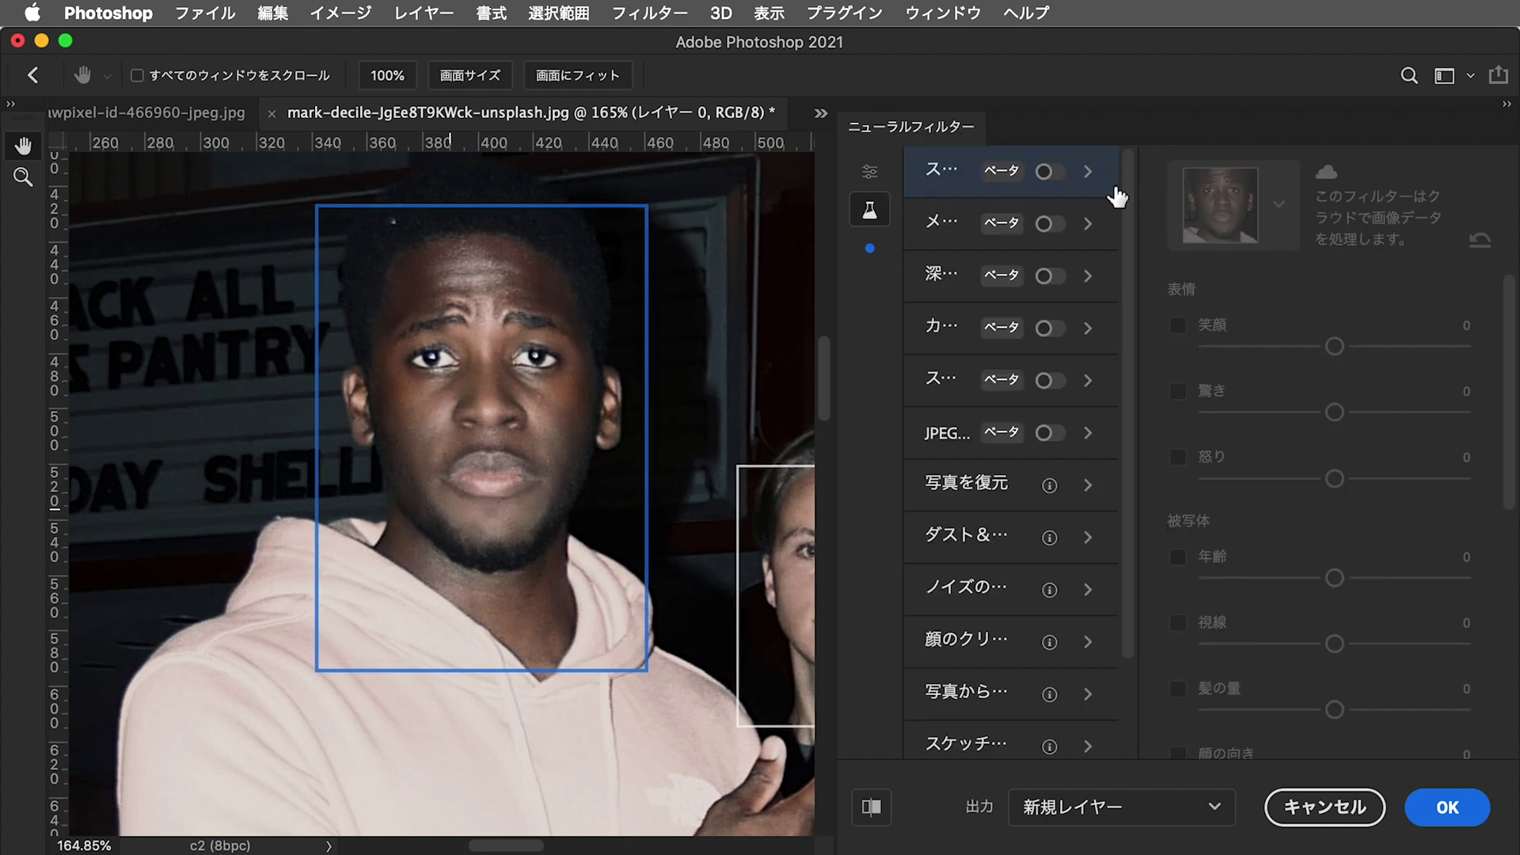
left_click(1051, 171)
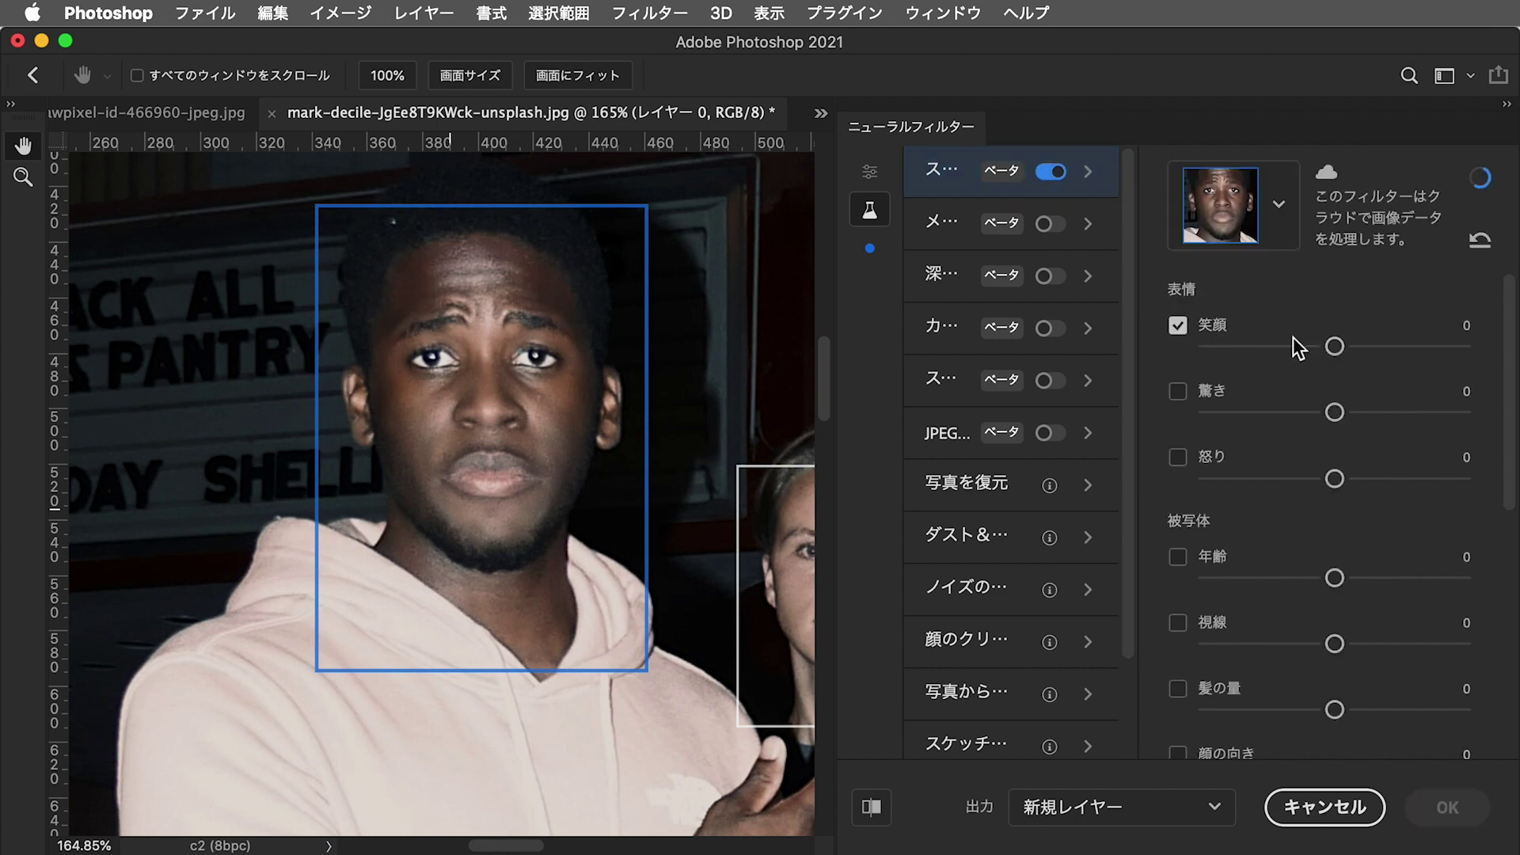
left_click_drag(1335, 346, 1388, 346)
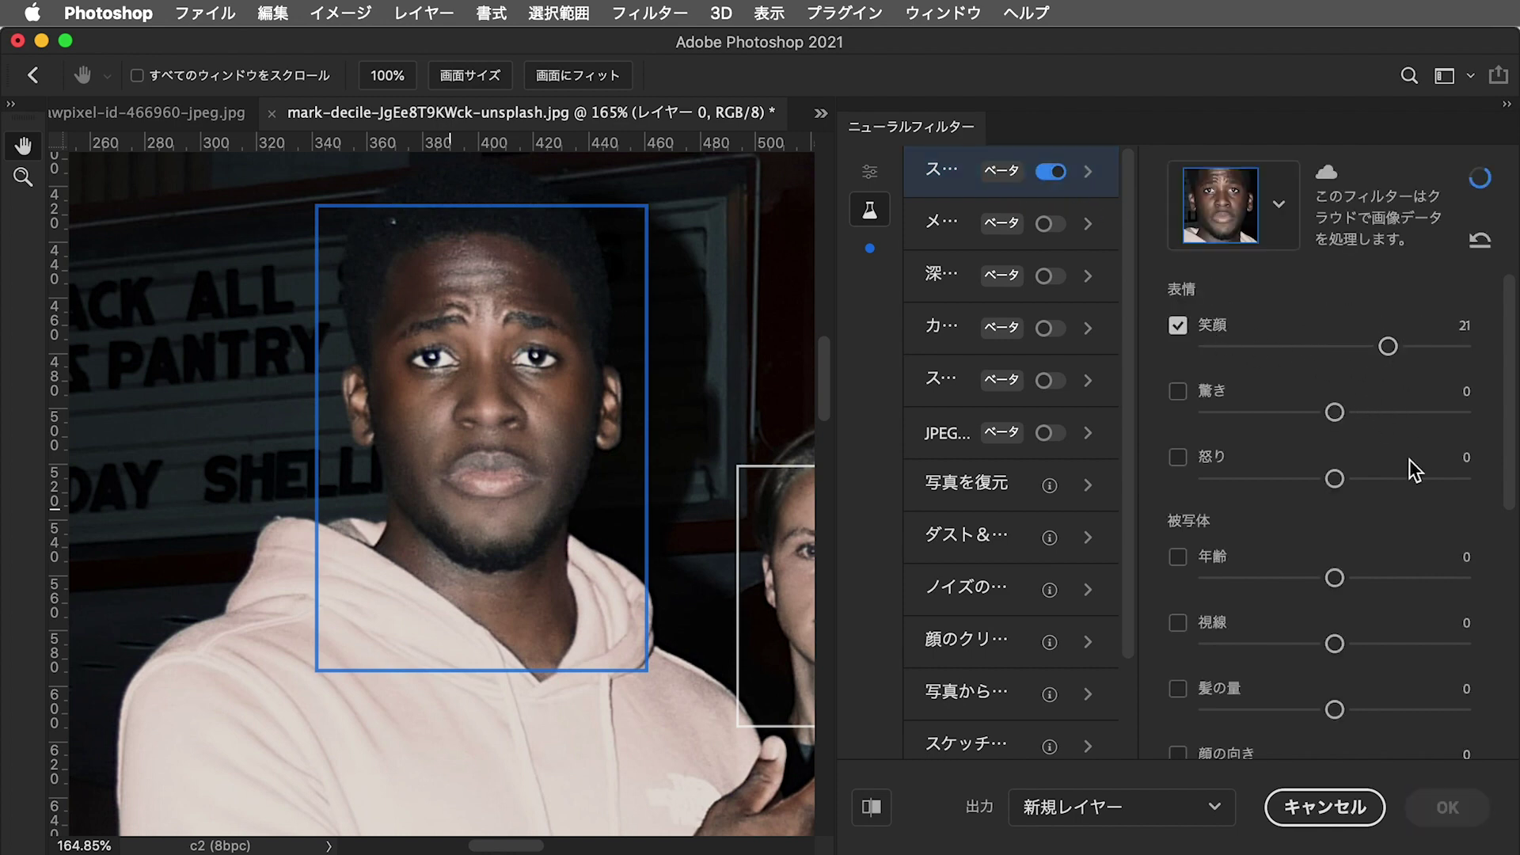
Pan right to the young man's face, then zoom out over the street
scroll(544, 475, "right", 5)
scroll(356, 435, "right", 5)
scroll(623, 544, "right", 3)
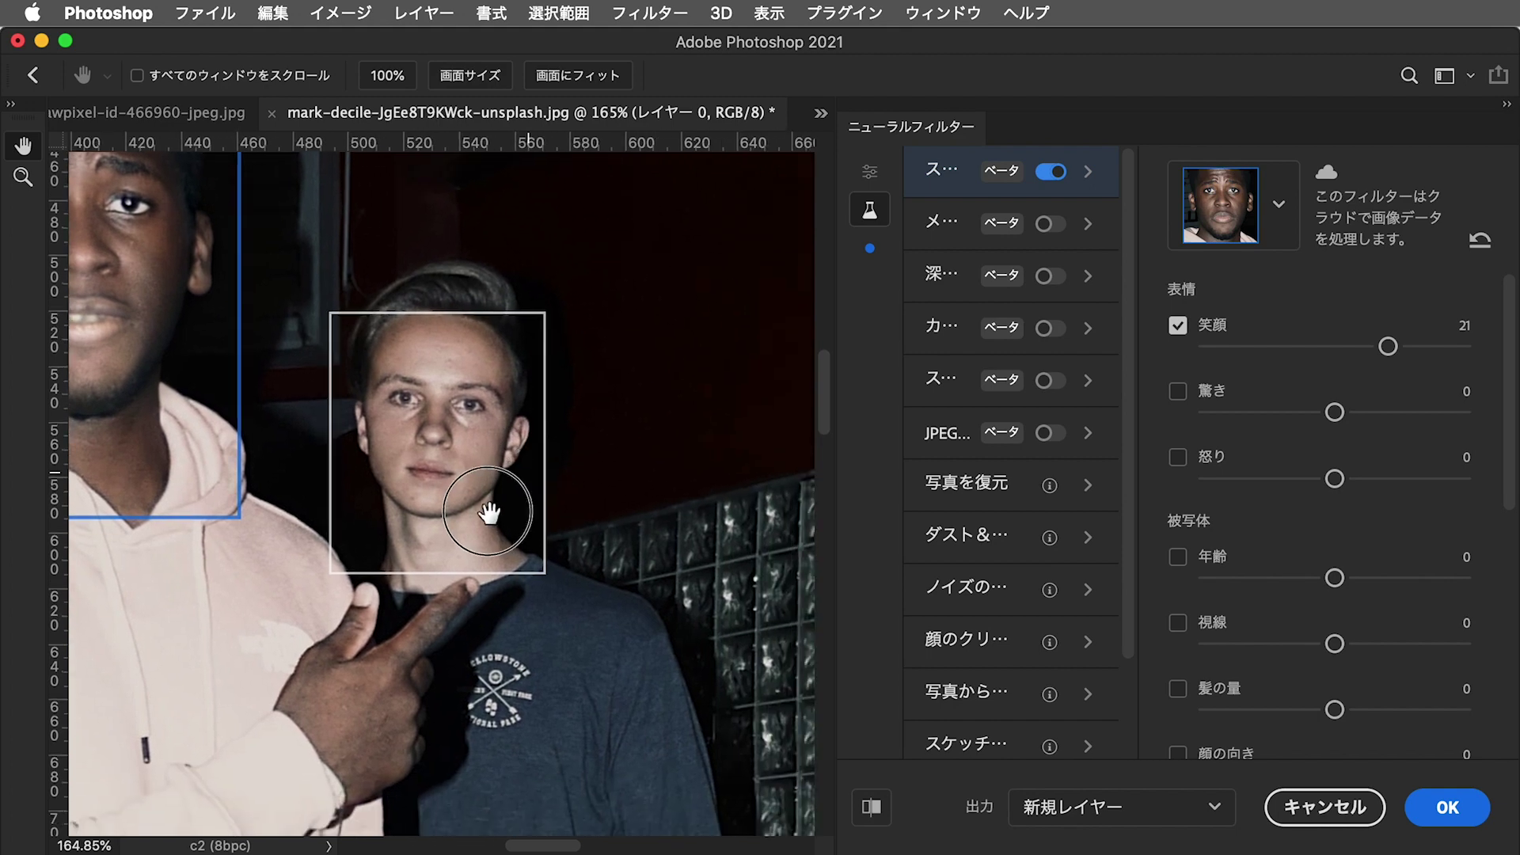
left_click(499, 554)
scroll(509, 622, "right", 5)
scroll(515, 618, "right", 5)
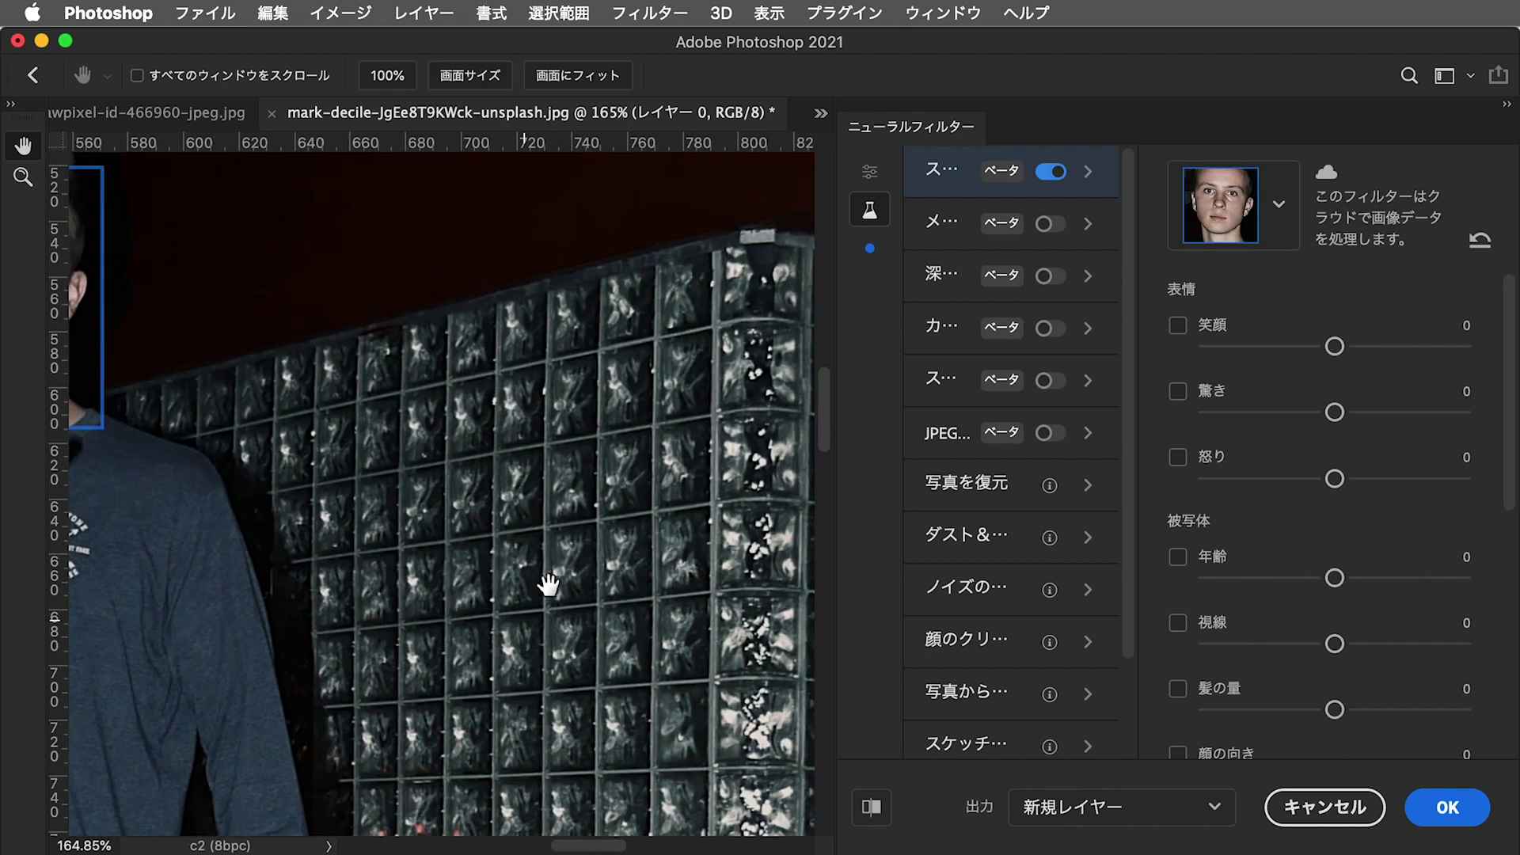
key("super+minus")
key("super+minus")
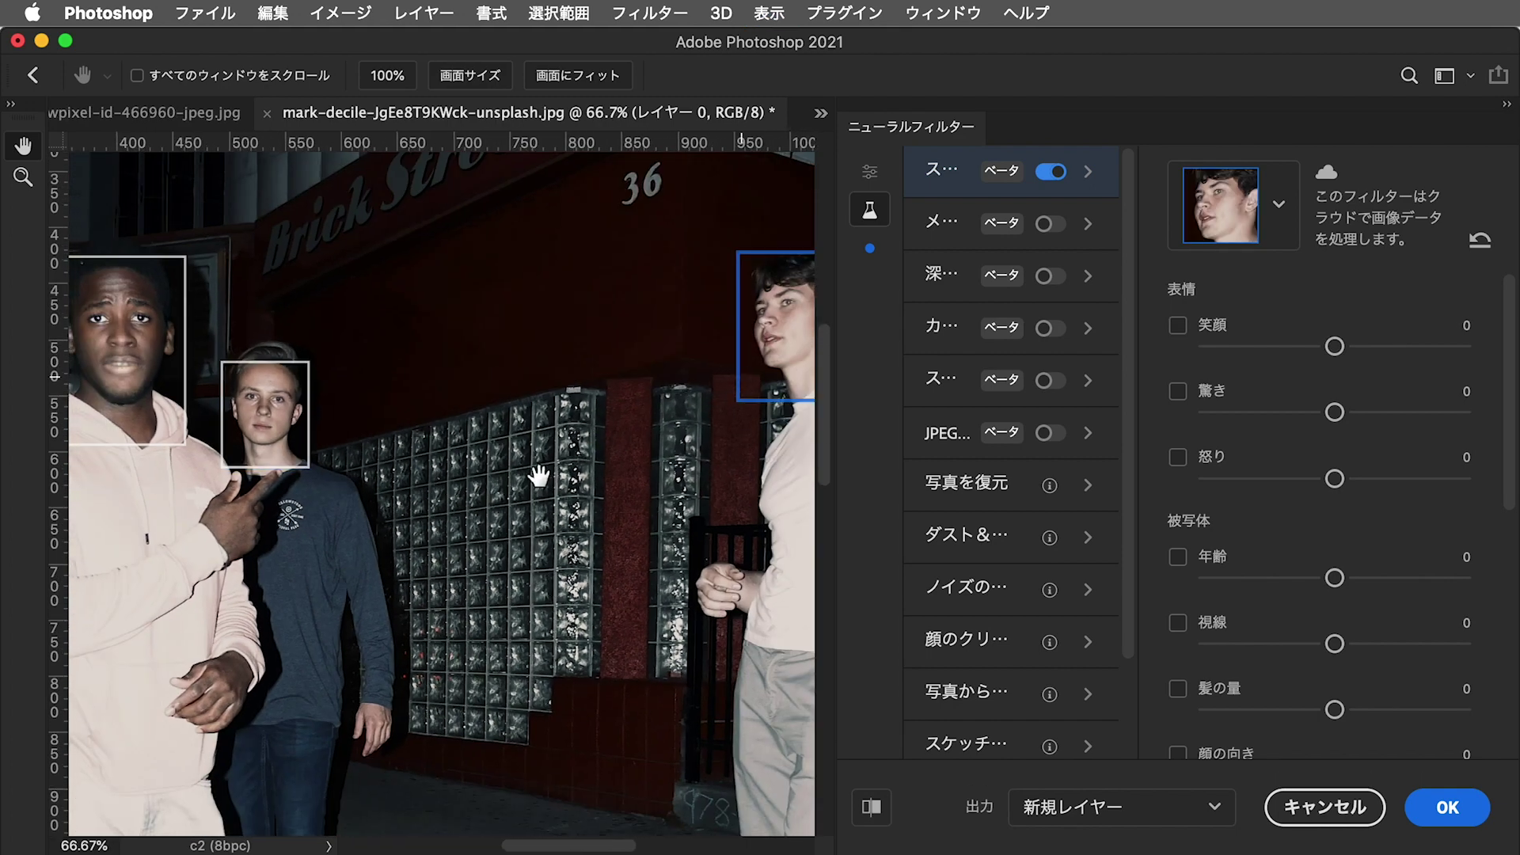
scroll(696, 516, "left", 5)
scroll(696, 515, "up", 2)
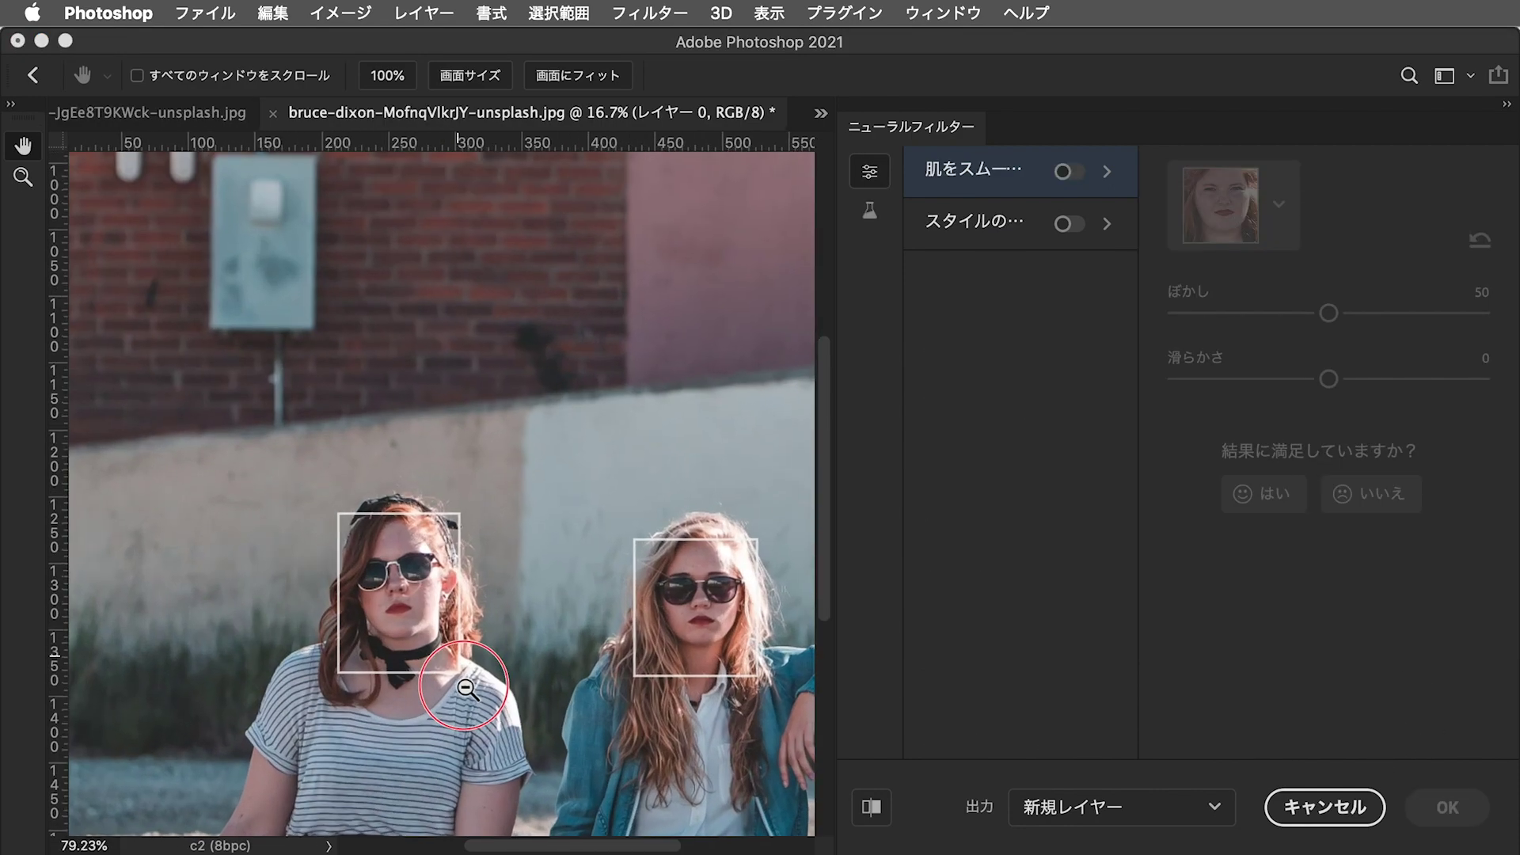
Pan across the street photo, then switch to the three-women portrait's beta filters
left_click_drag(526, 723, 394, 532)
scroll(578, 584, "right", 2)
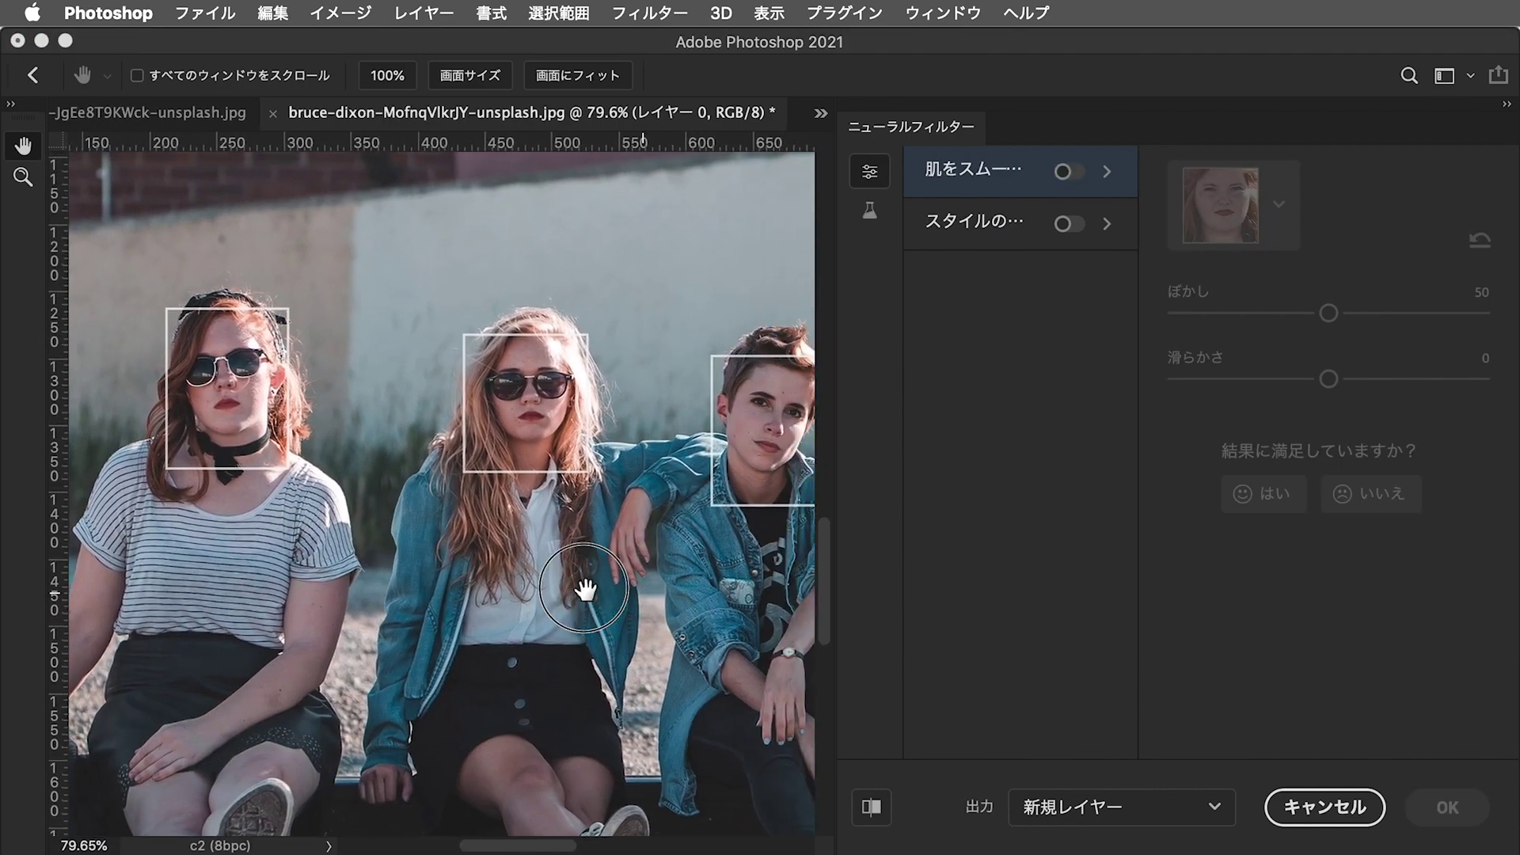
scroll(594, 577, "right", 5)
scroll(397, 597, "right", 3)
scroll(618, 600, "right", 3)
scroll(618, 599, "left", 3)
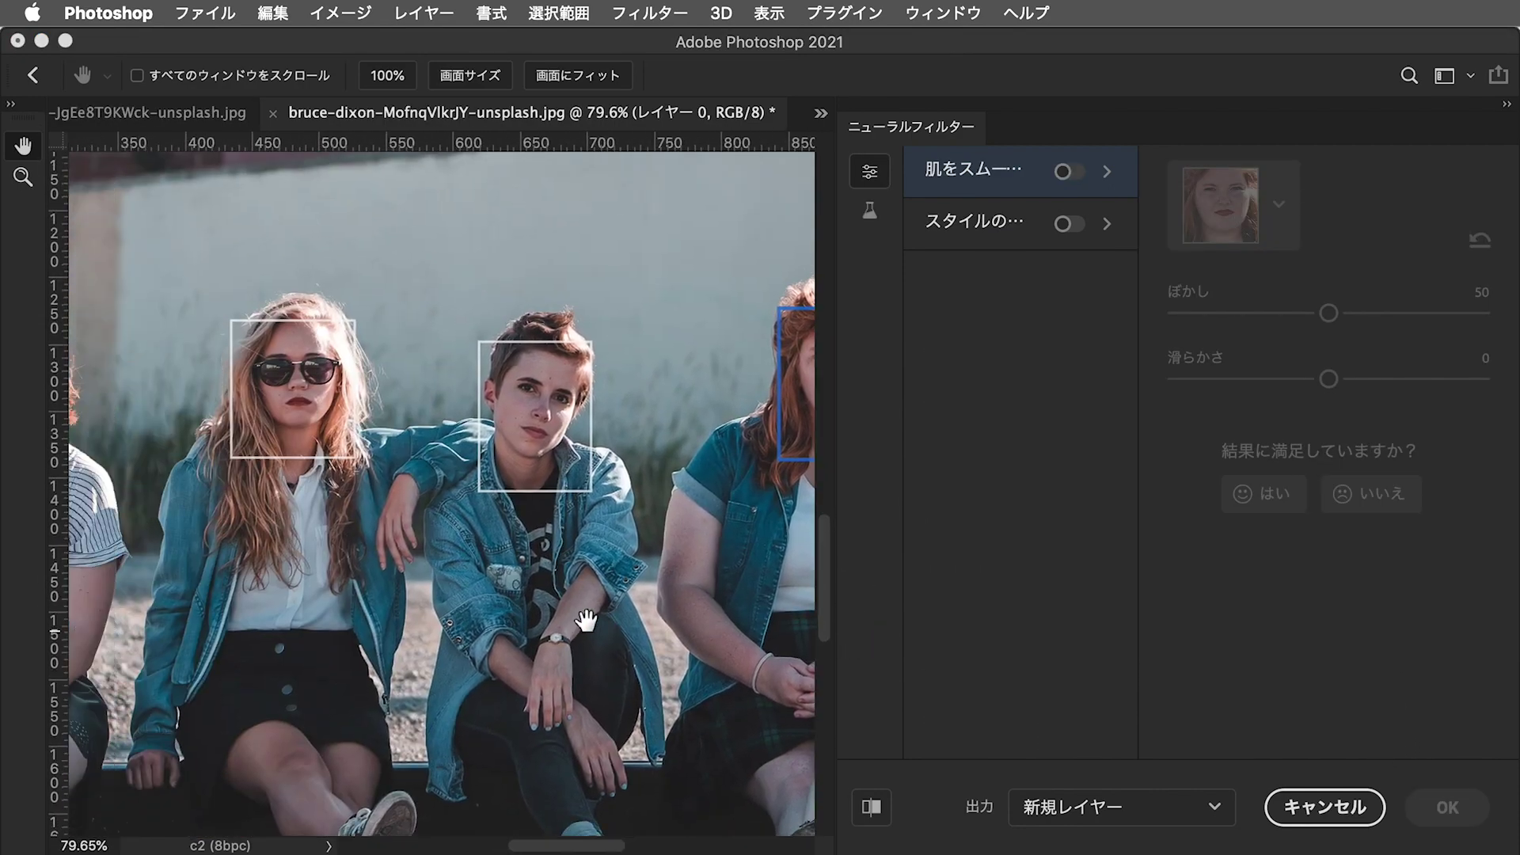
scroll(617, 599, "left", 3)
key("ctrl+Tab")
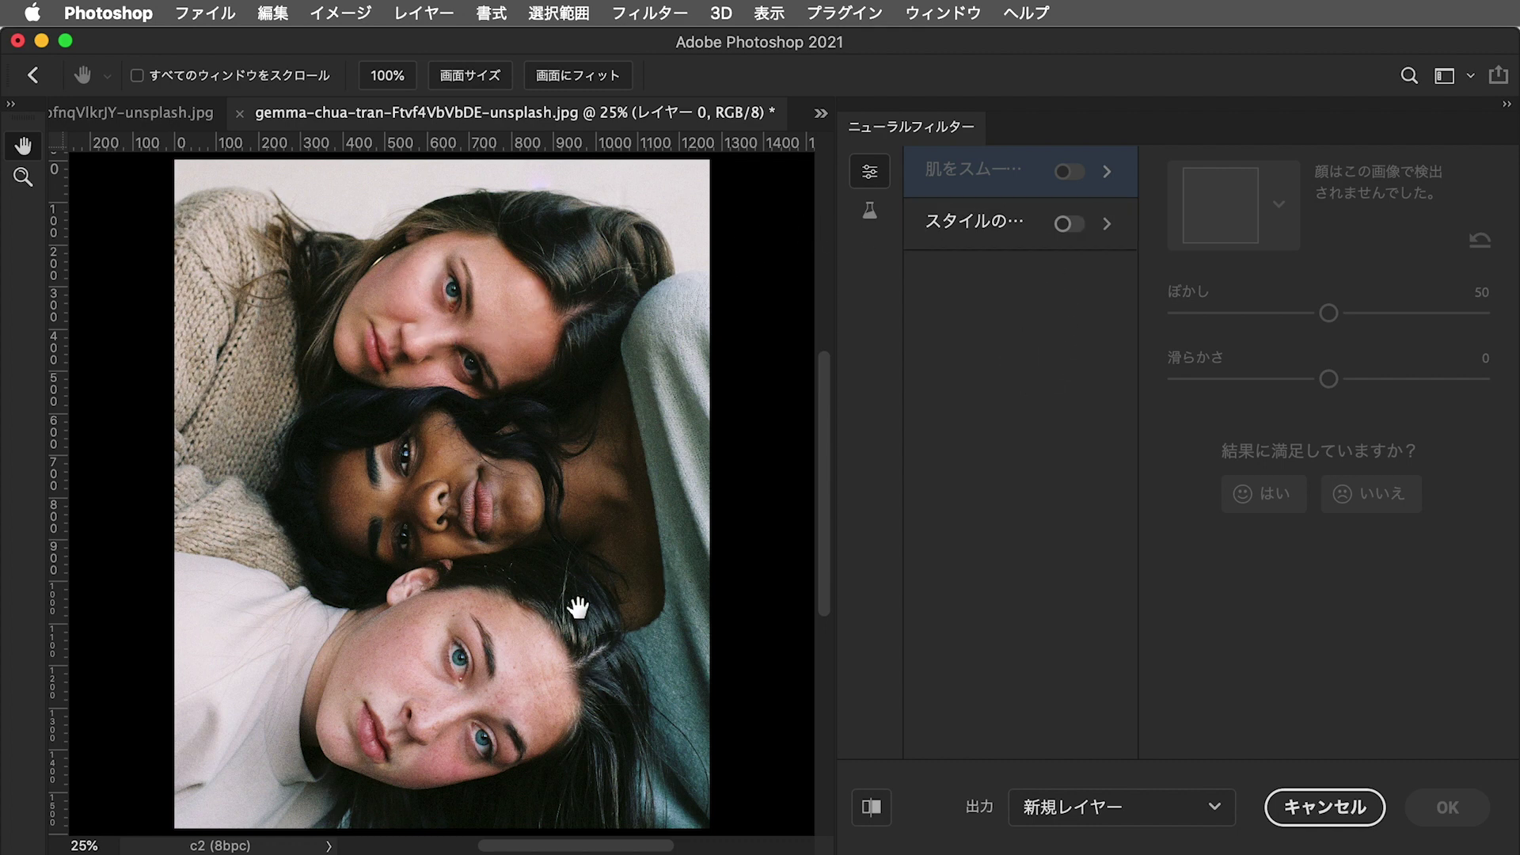
left_click(870, 211)
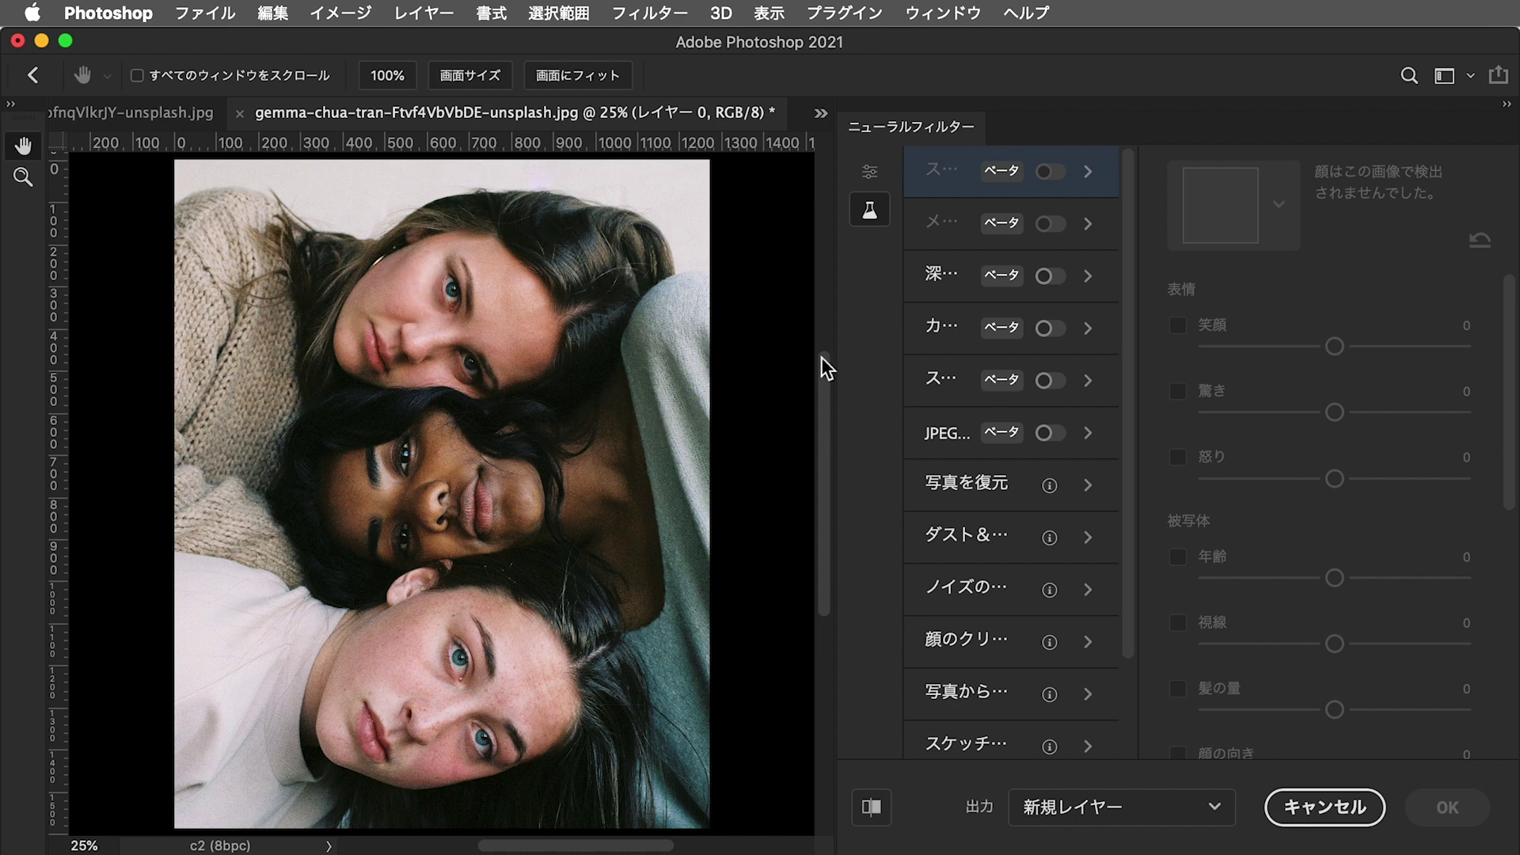
Close Neural Filters and rotate the portrait canvas 90°, then 180°
left_click(1325, 807)
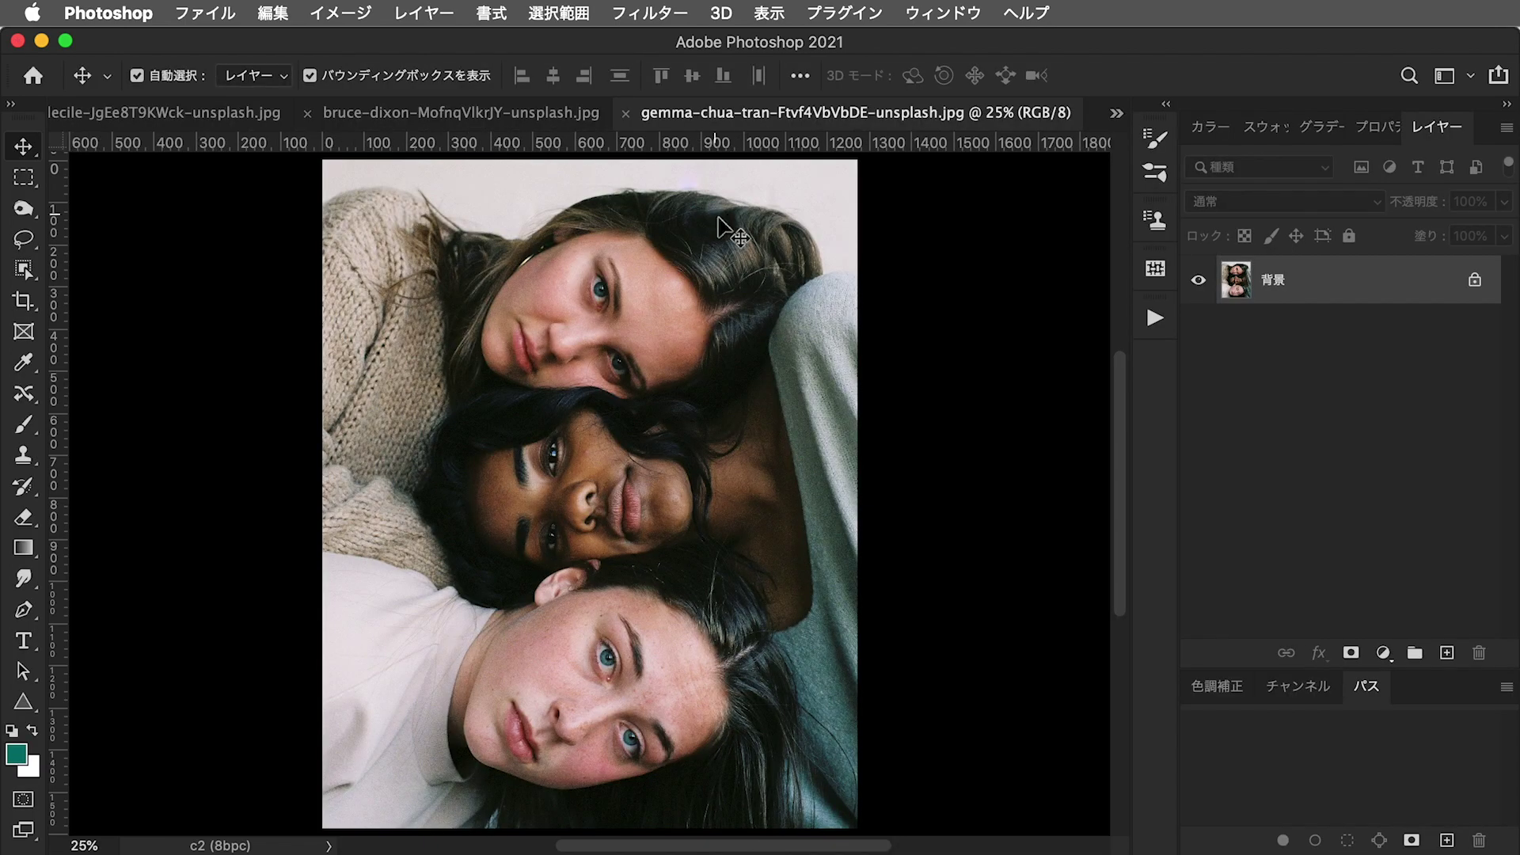
left_click(1395, 618)
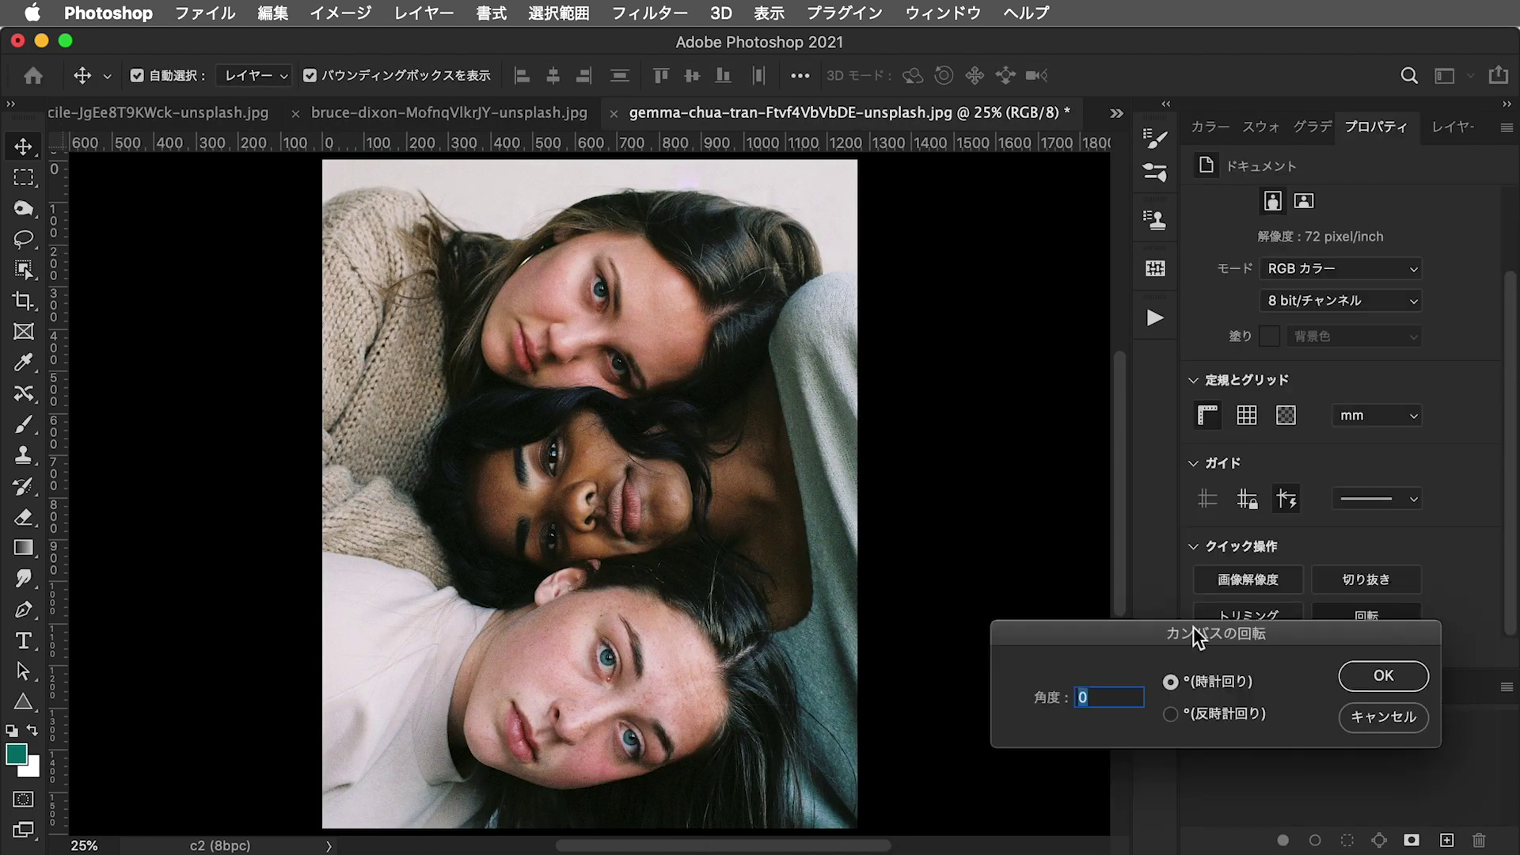
type("90")
key("Return")
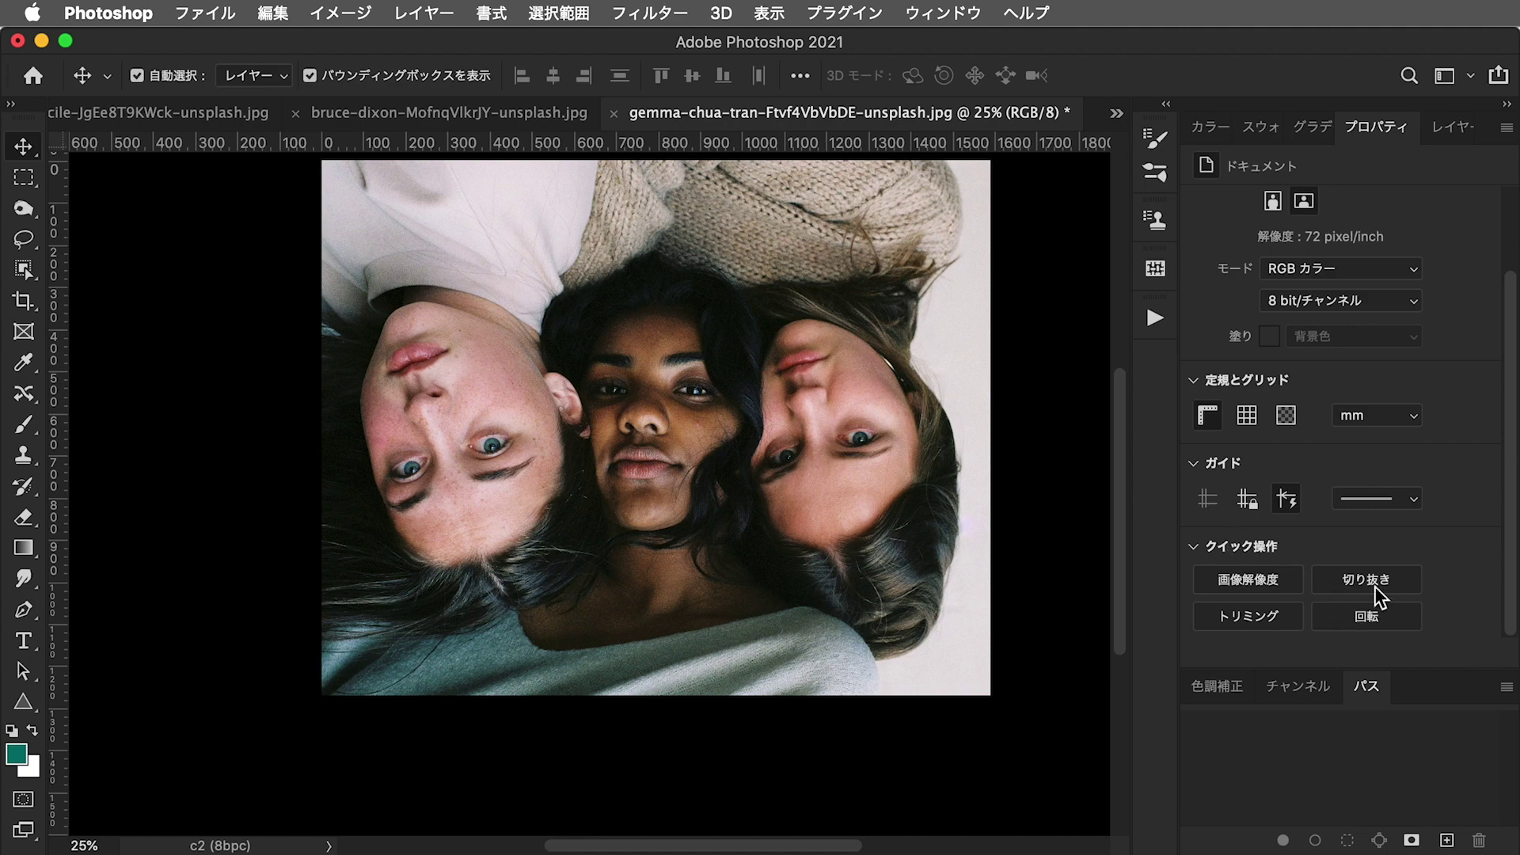
left_click(1376, 614)
type("180")
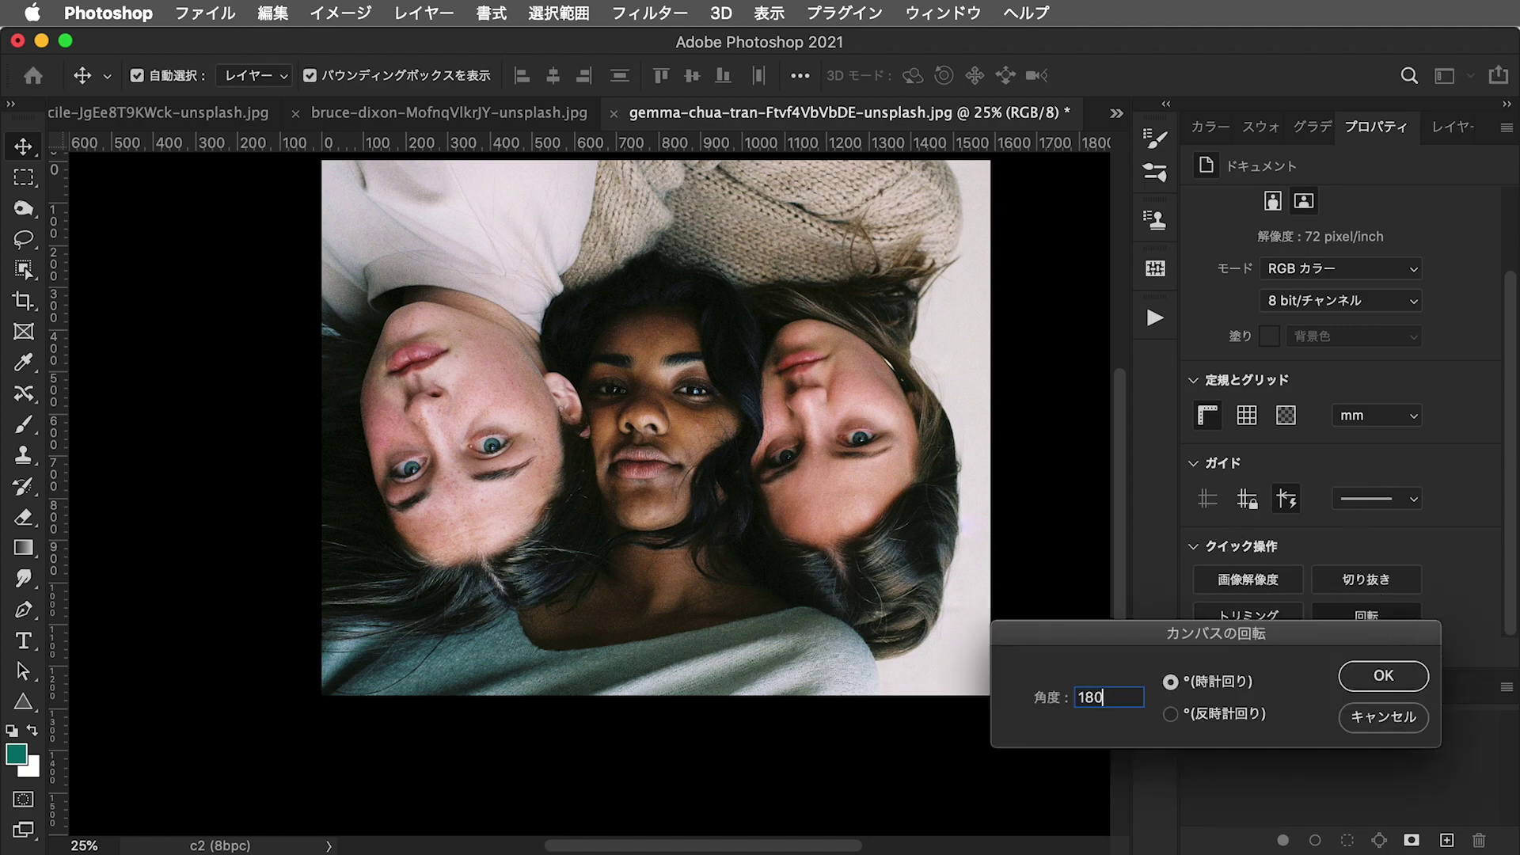
key("Return")
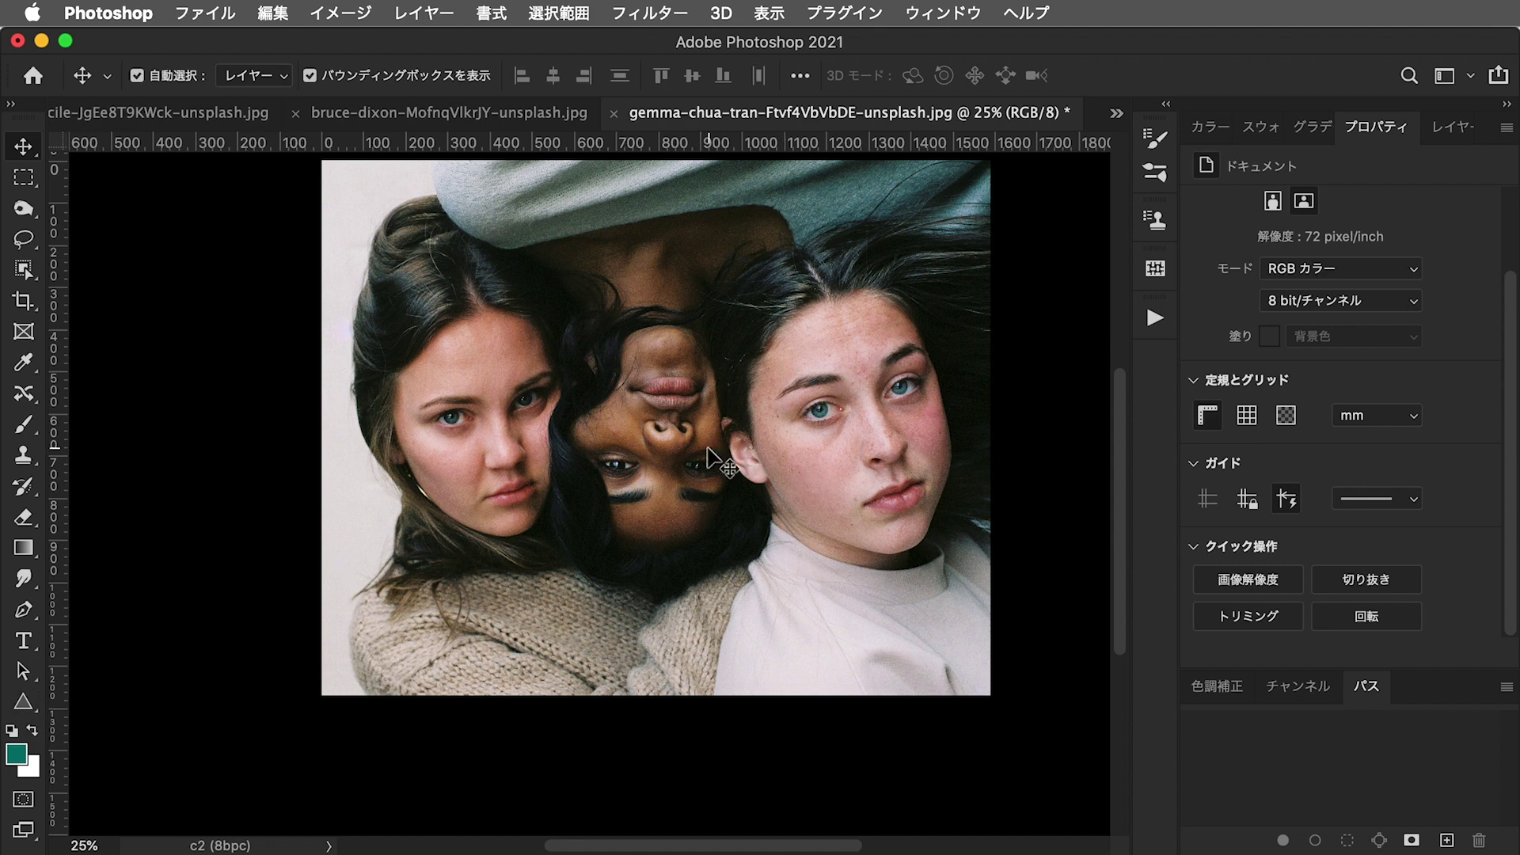
Show the Layers panel and launch Neural Filters on the rotated portrait
scroll(601, 520, "right", 5)
scroll(601, 519, "up", 2)
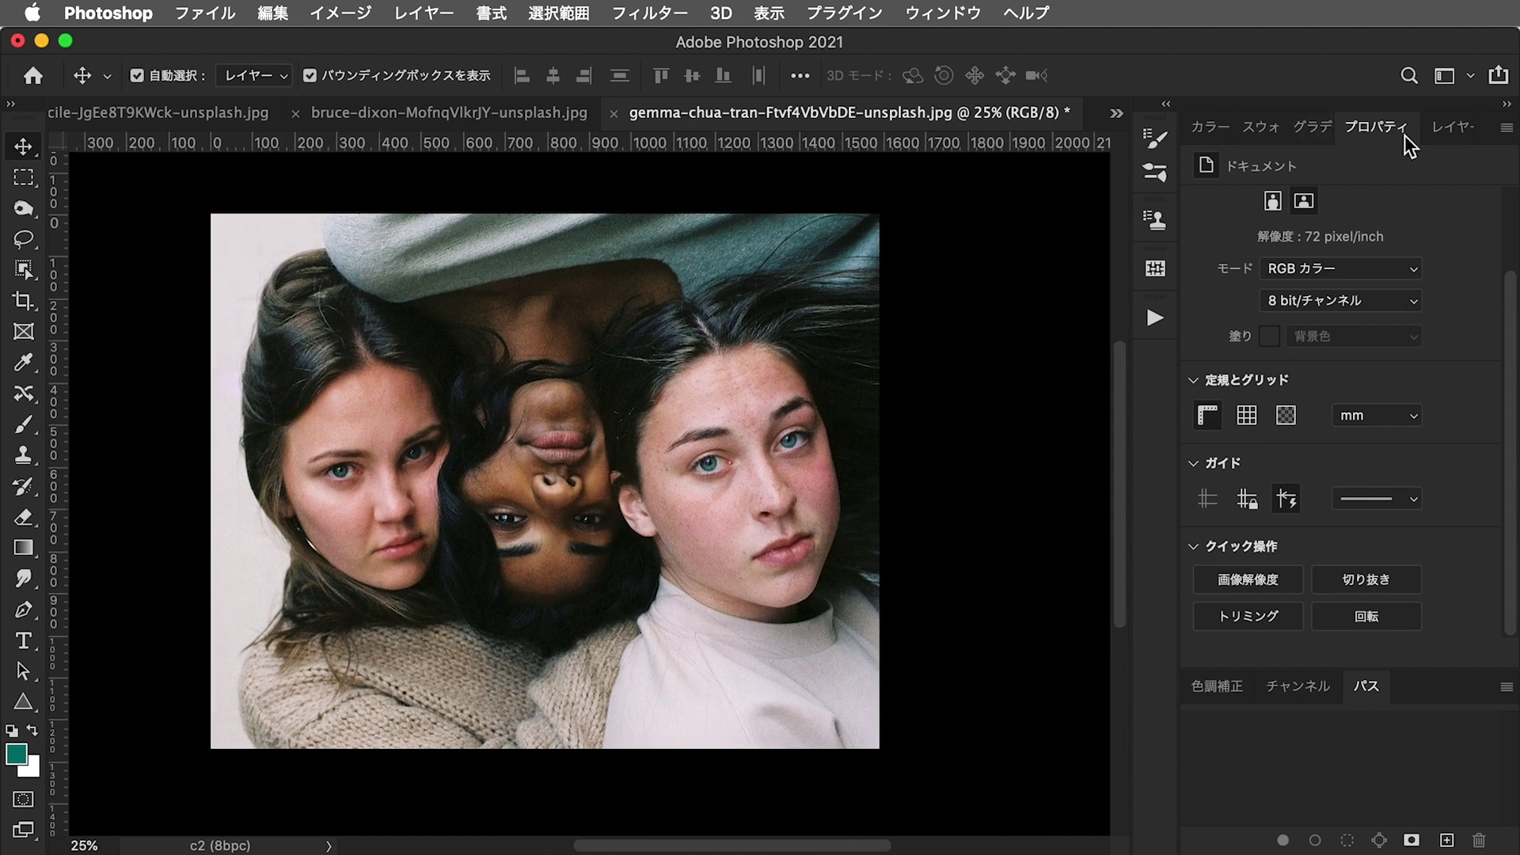
left_click(1449, 129)
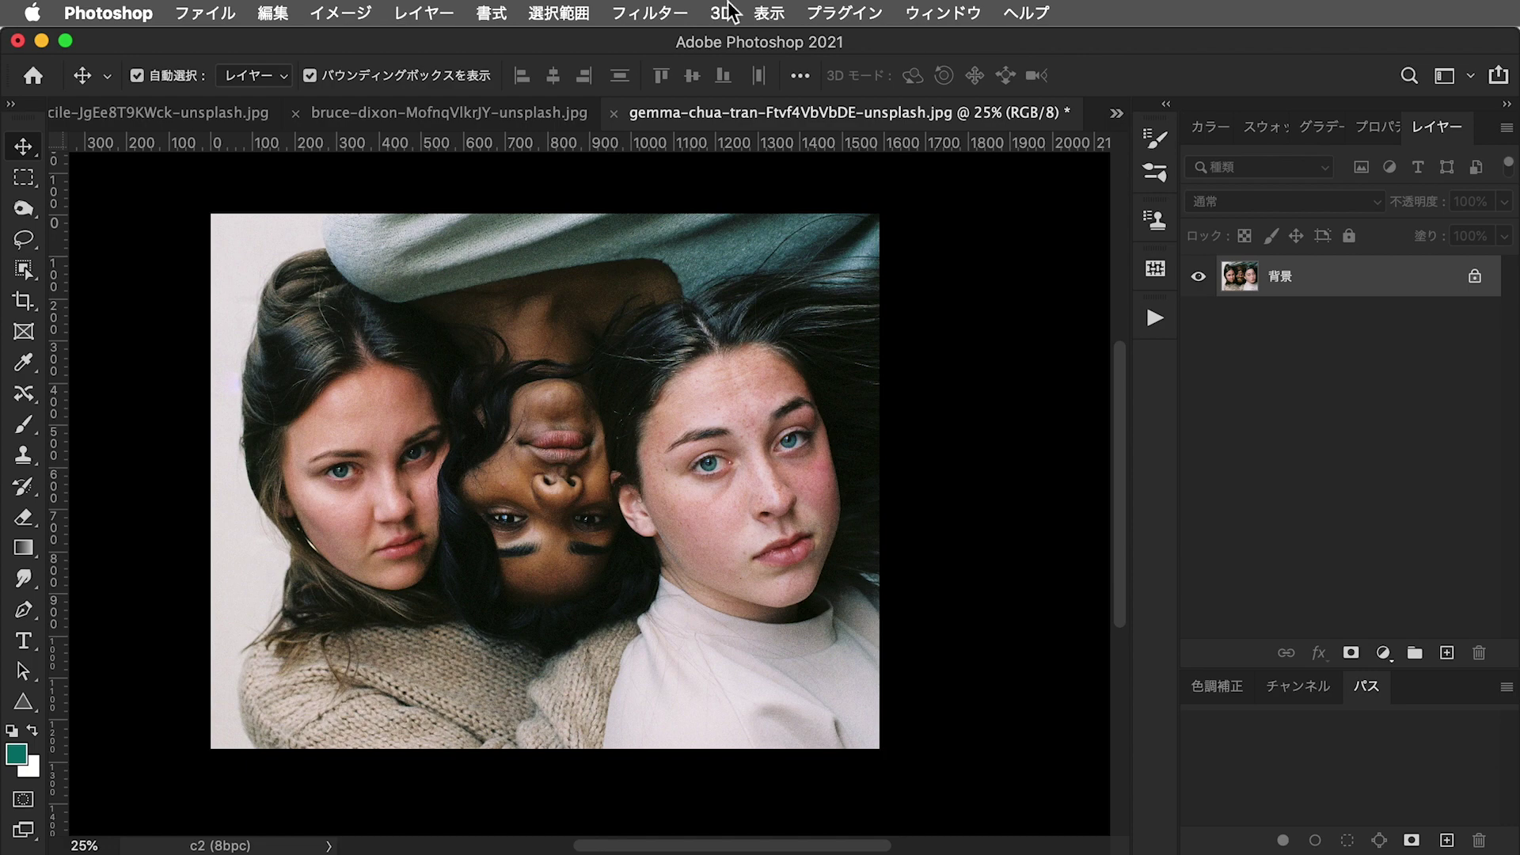
left_click(649, 12)
left_click(673, 114)
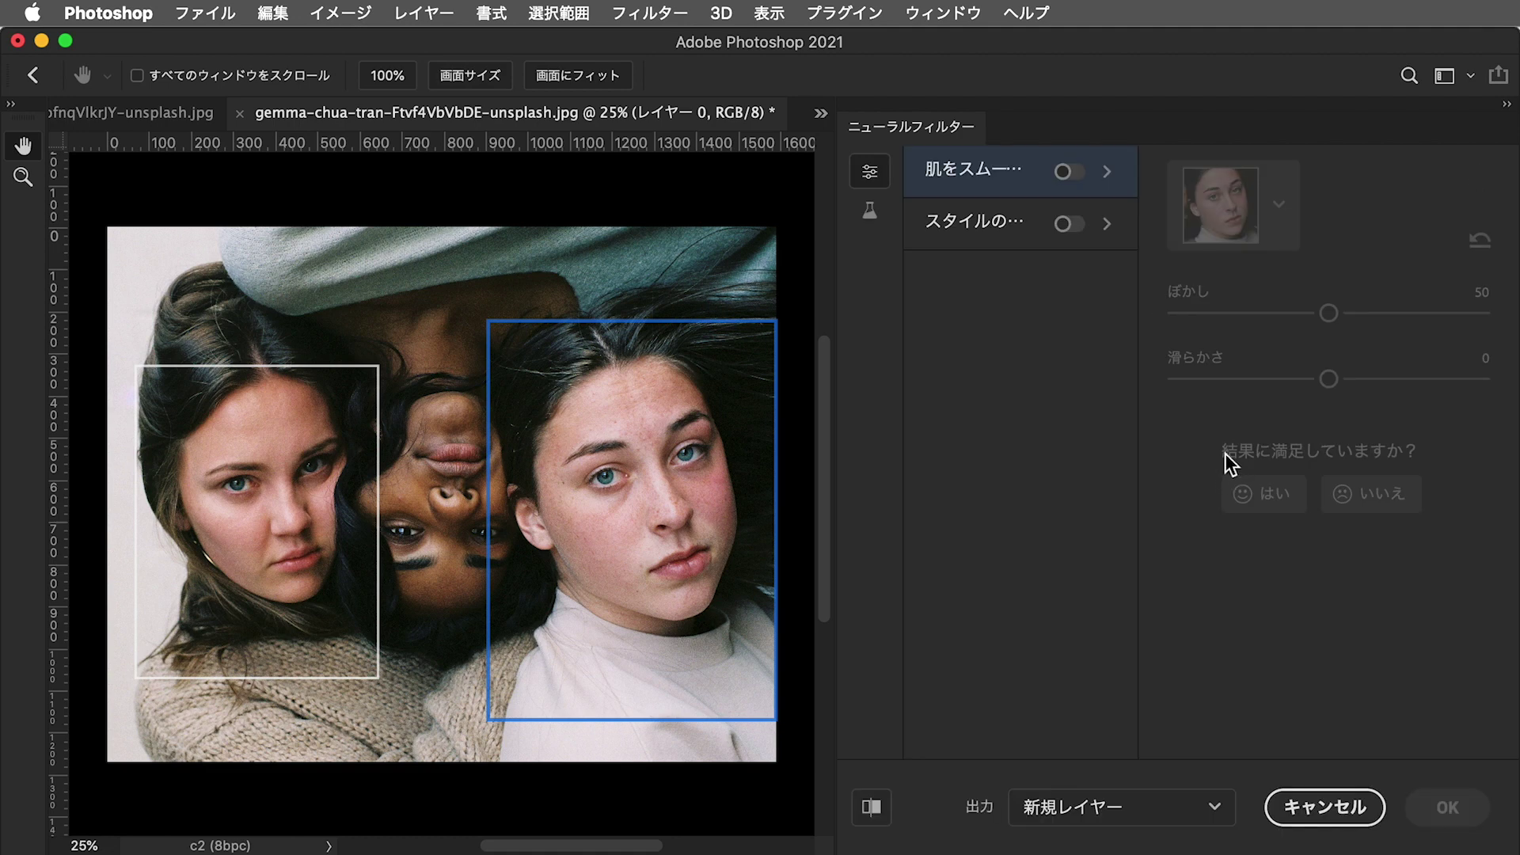
Target the right face of the group portrait and turn on Skin Smoothing
left_click(298, 593)
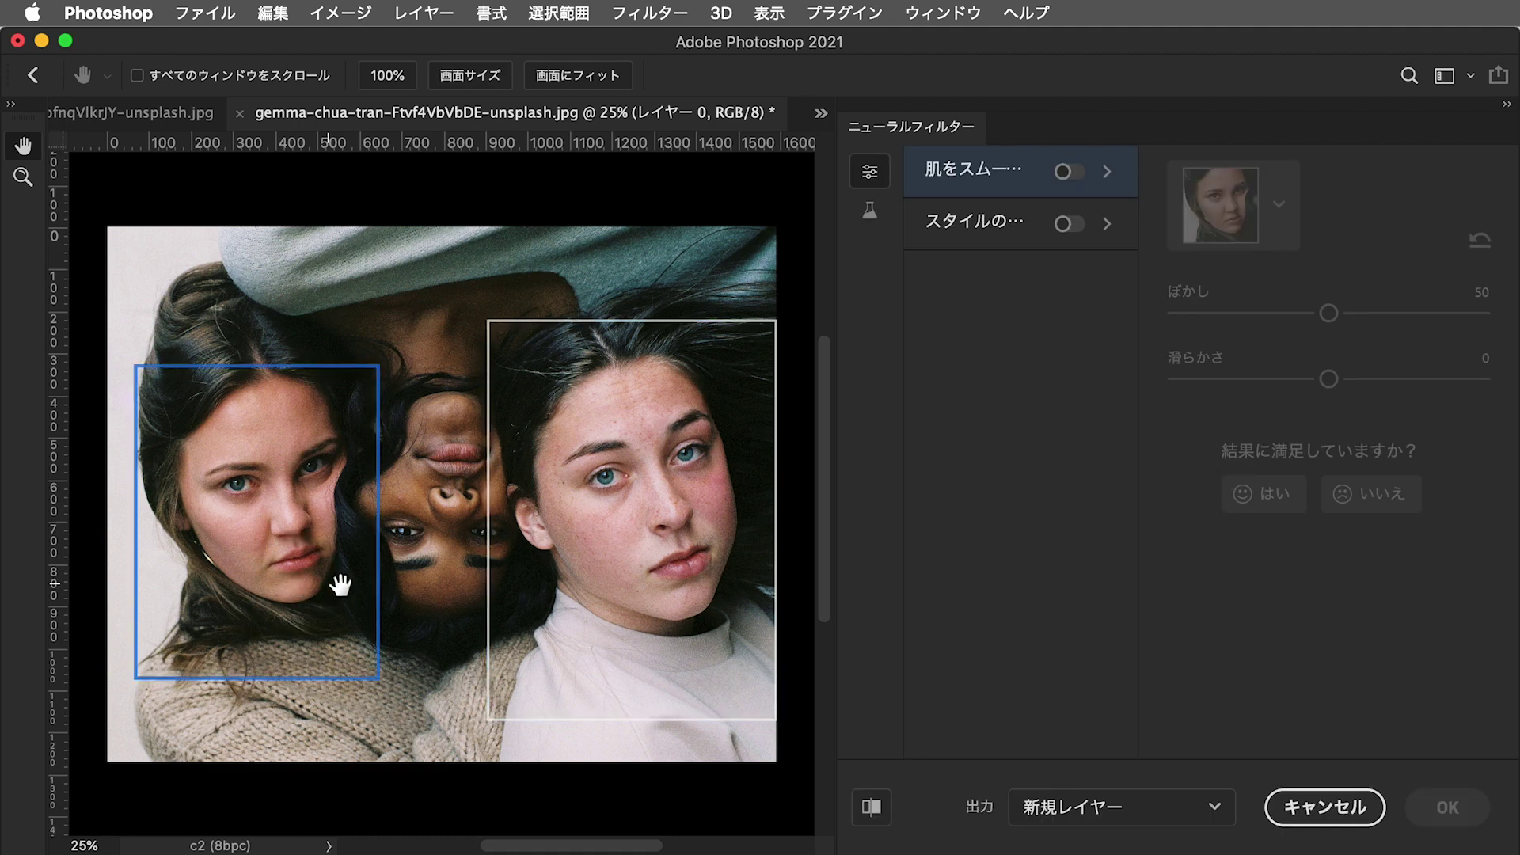
left_click(751, 592)
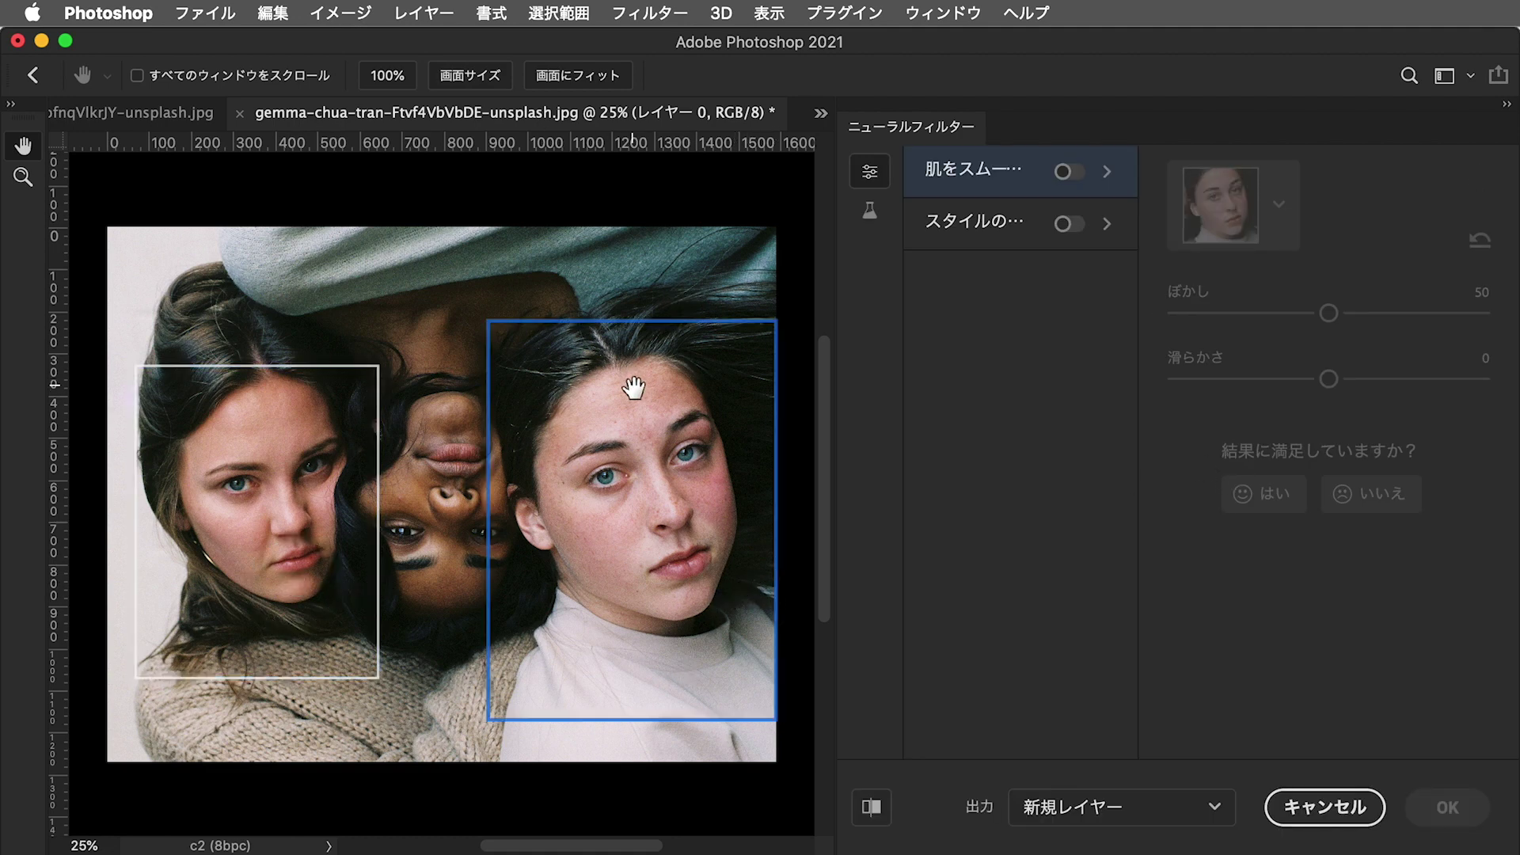
left_click(337, 567)
left_click(720, 555)
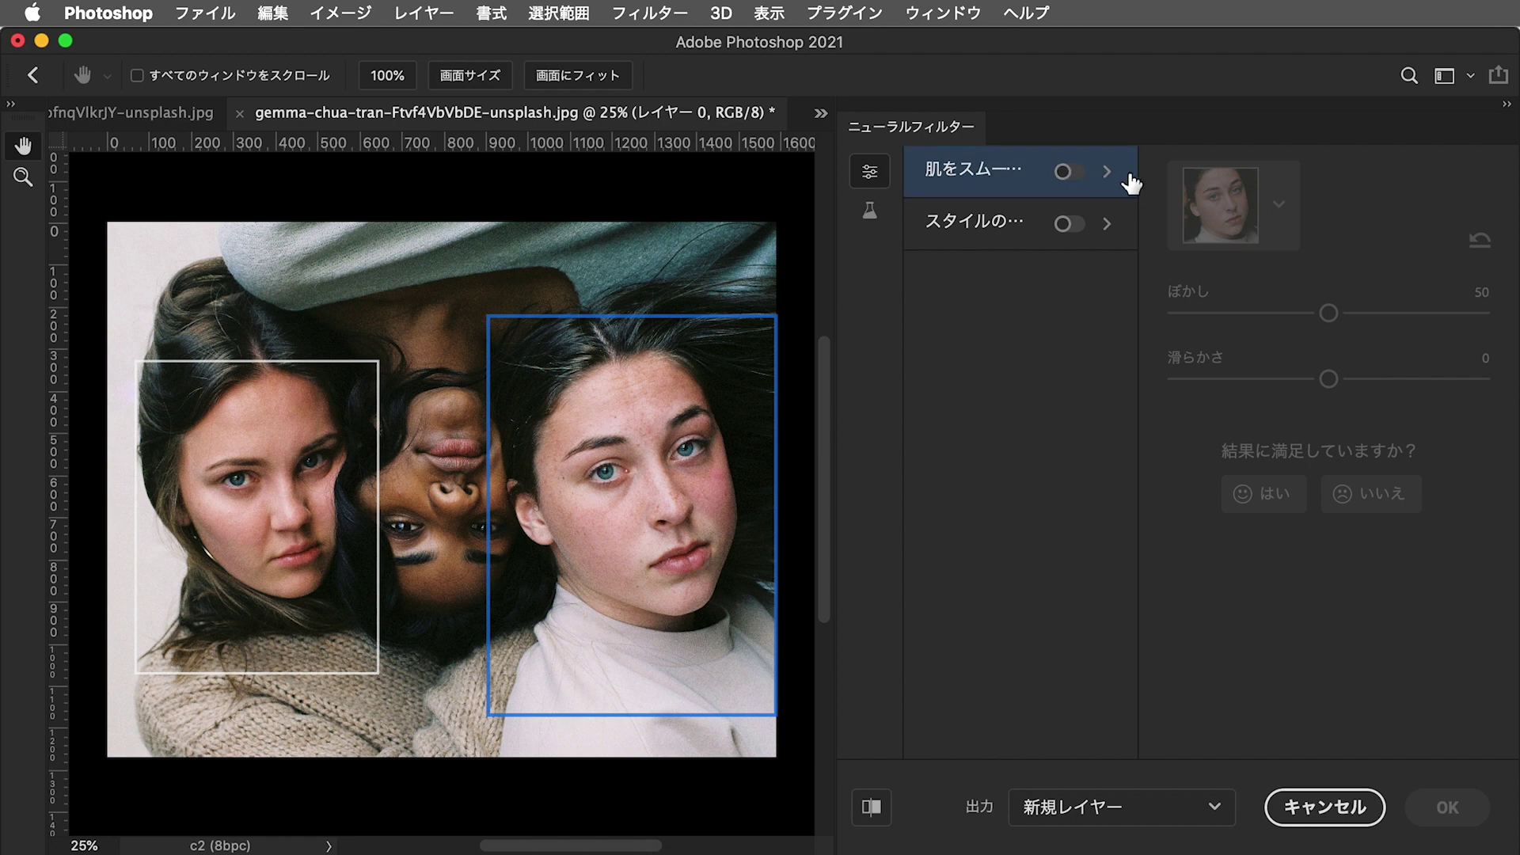
left_click(1073, 174)
left_click(1278, 204)
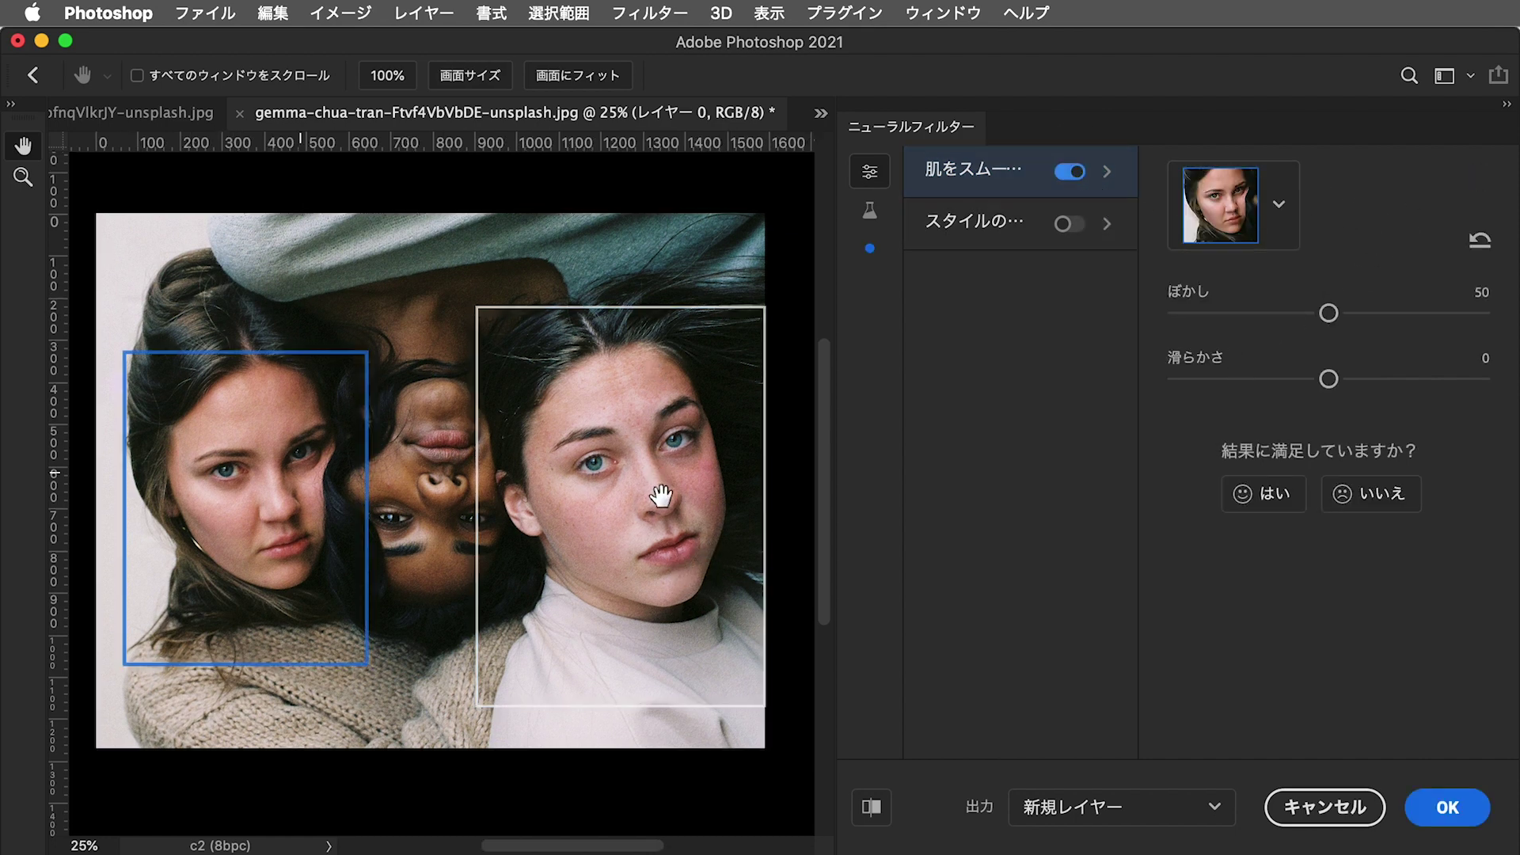
left_click(661, 497)
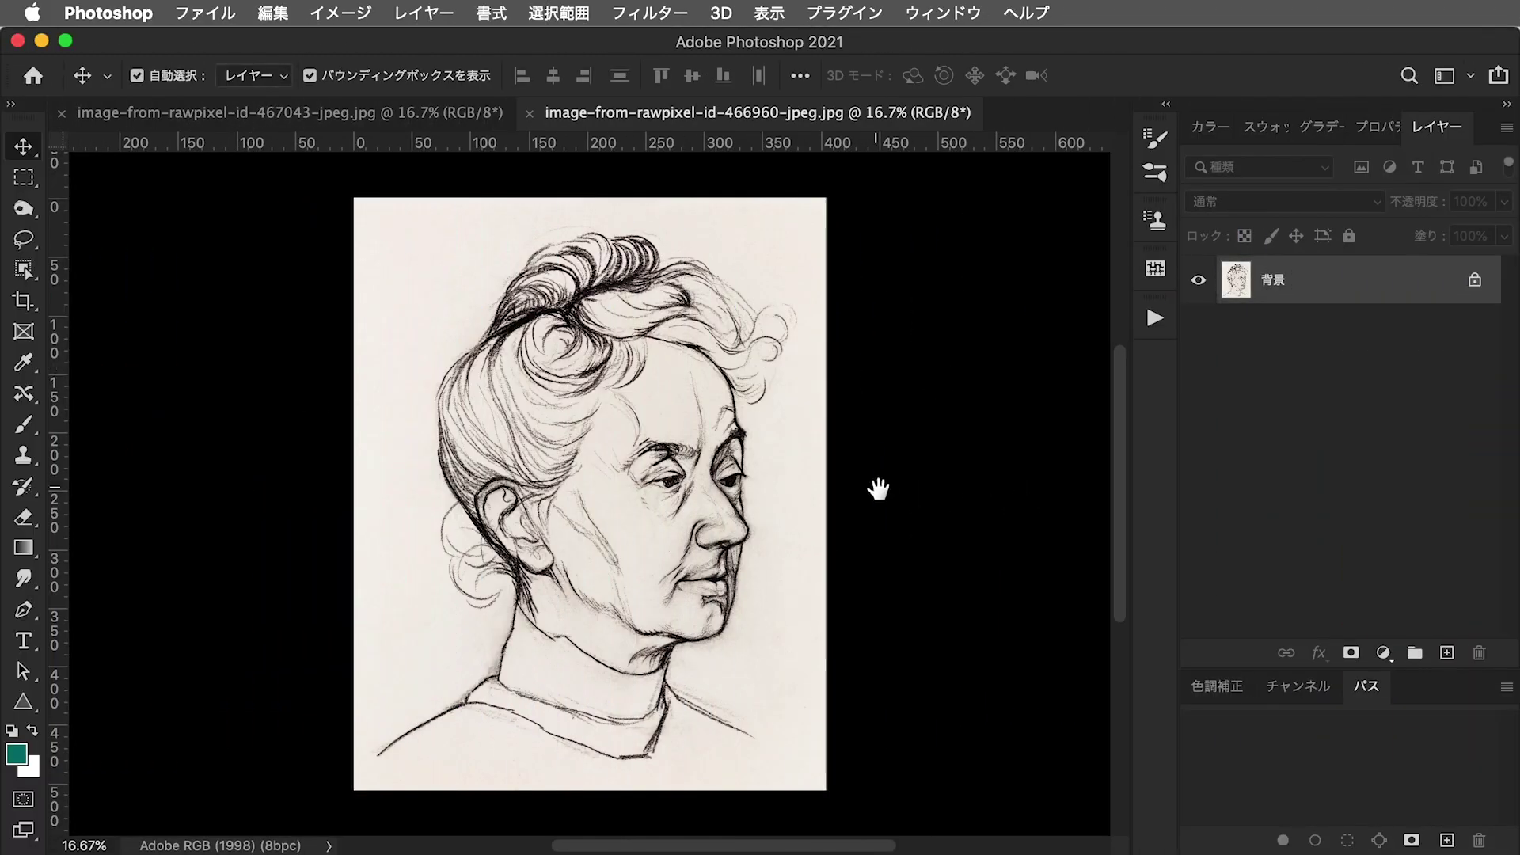
Open Neural Filters on the pencil sketch portrait, then cancel it
left_click_drag(877, 490, 856, 475)
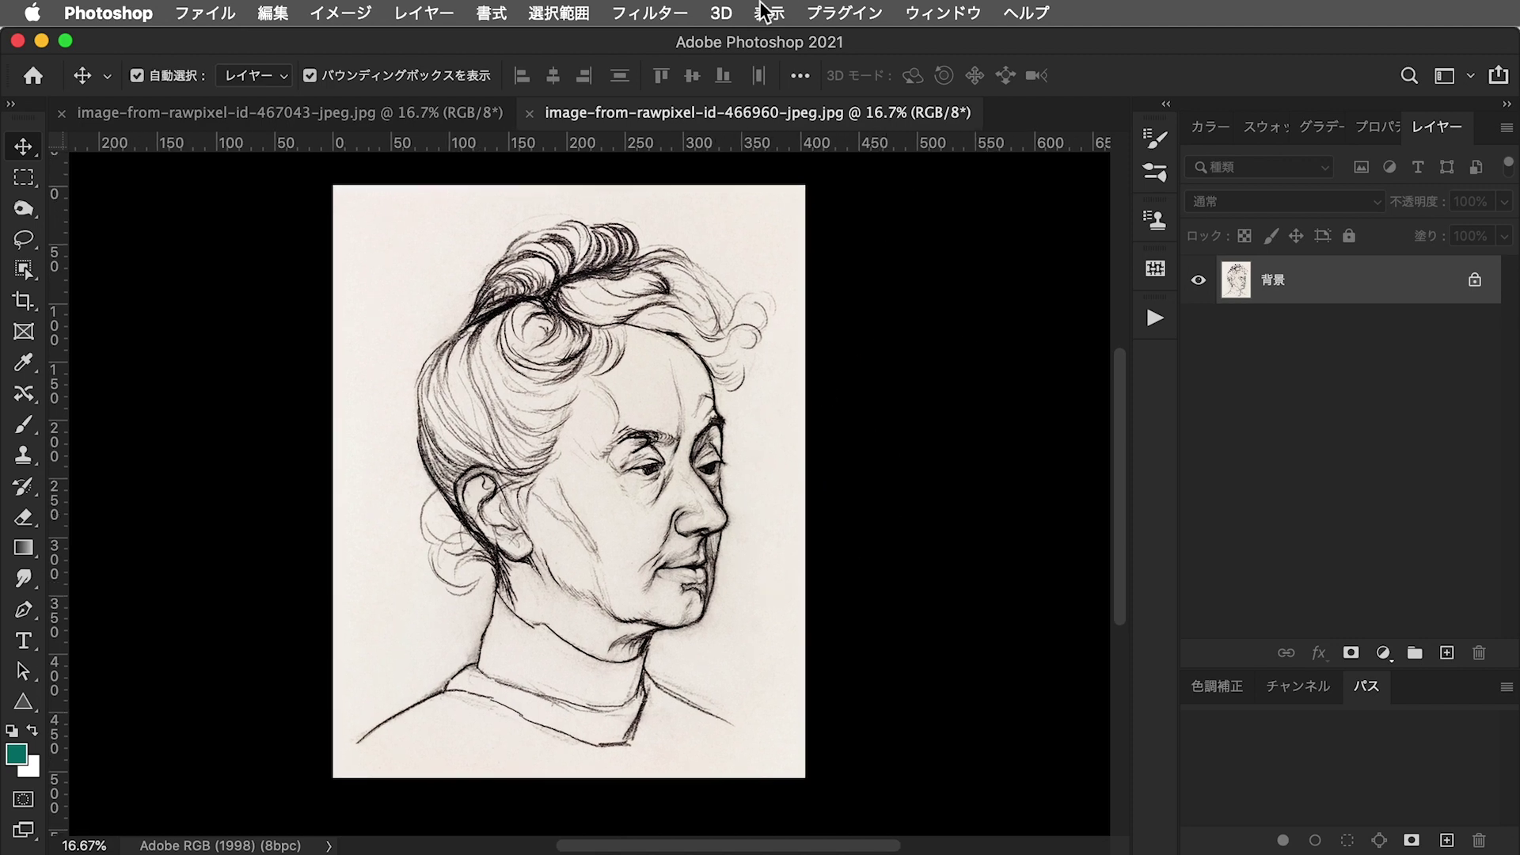
left_click(650, 13)
left_click(719, 119)
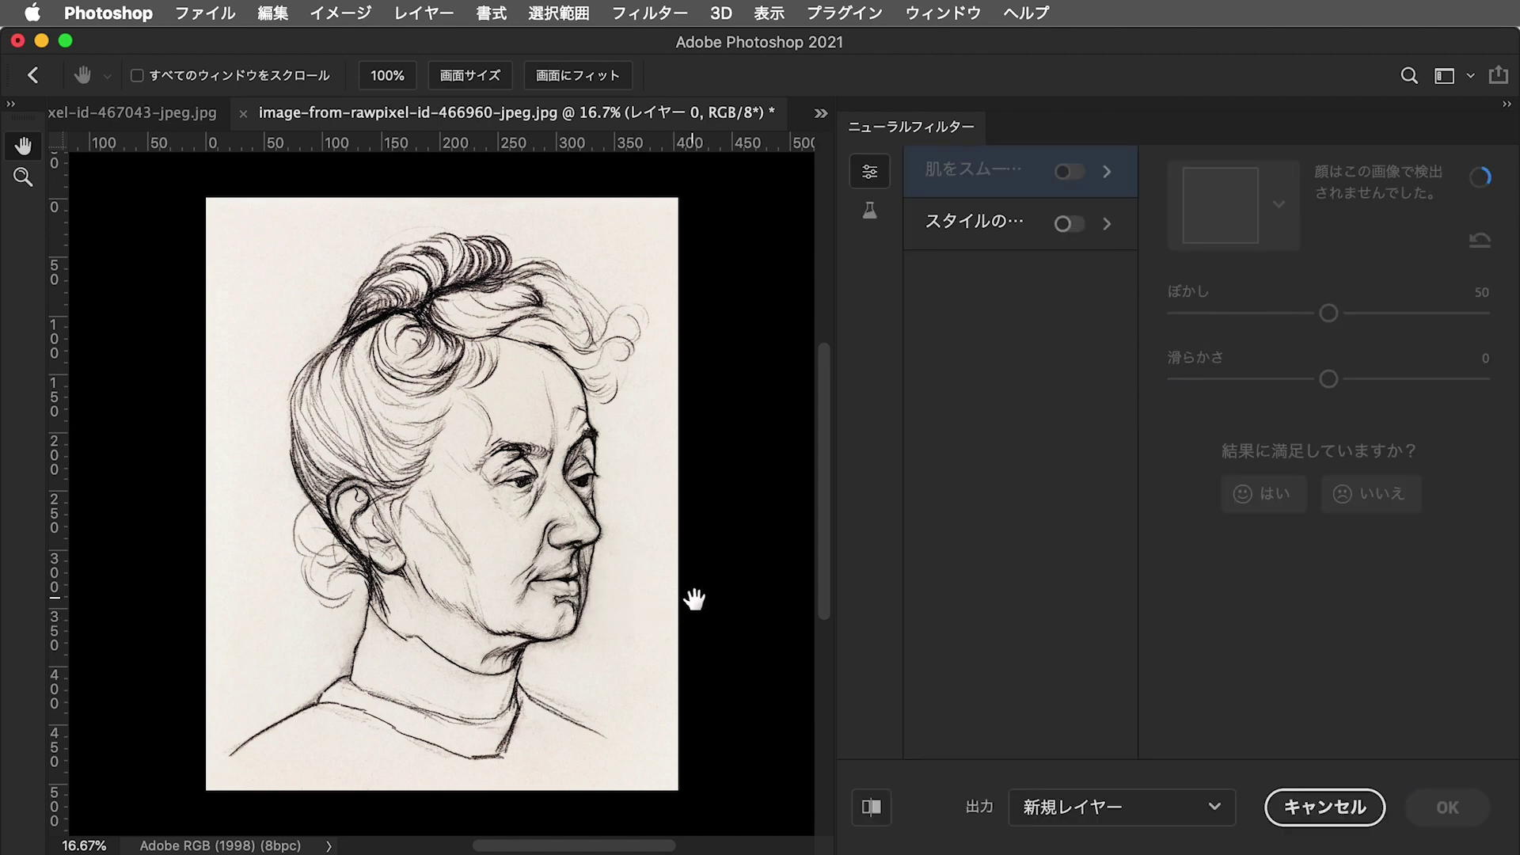
left_click(1298, 811)
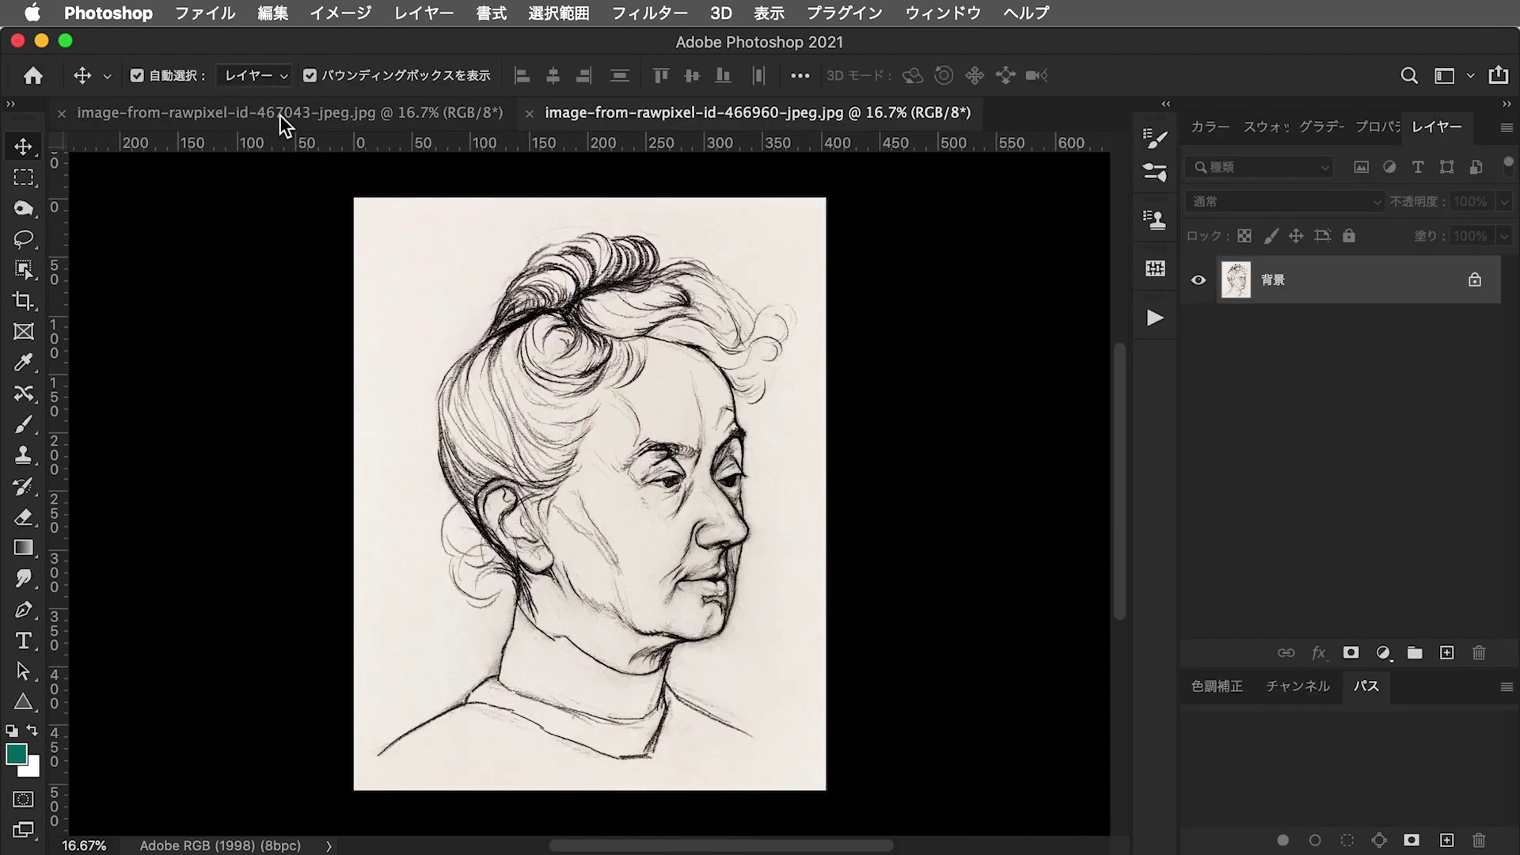
Launch Neural Filters on the ink portrait with earrings
left_click(287, 115)
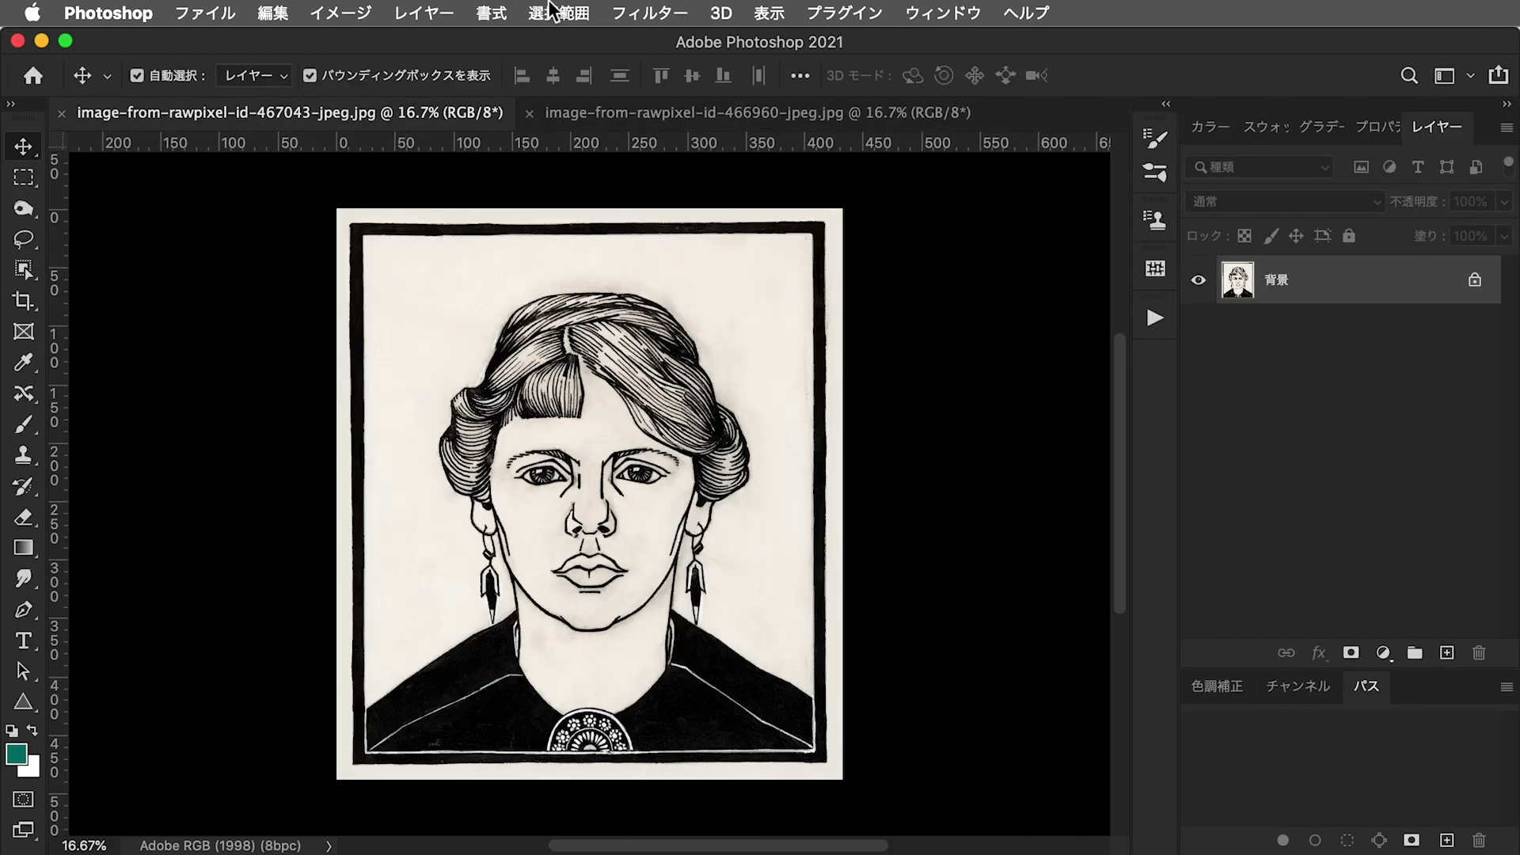
left_click(569, 8)
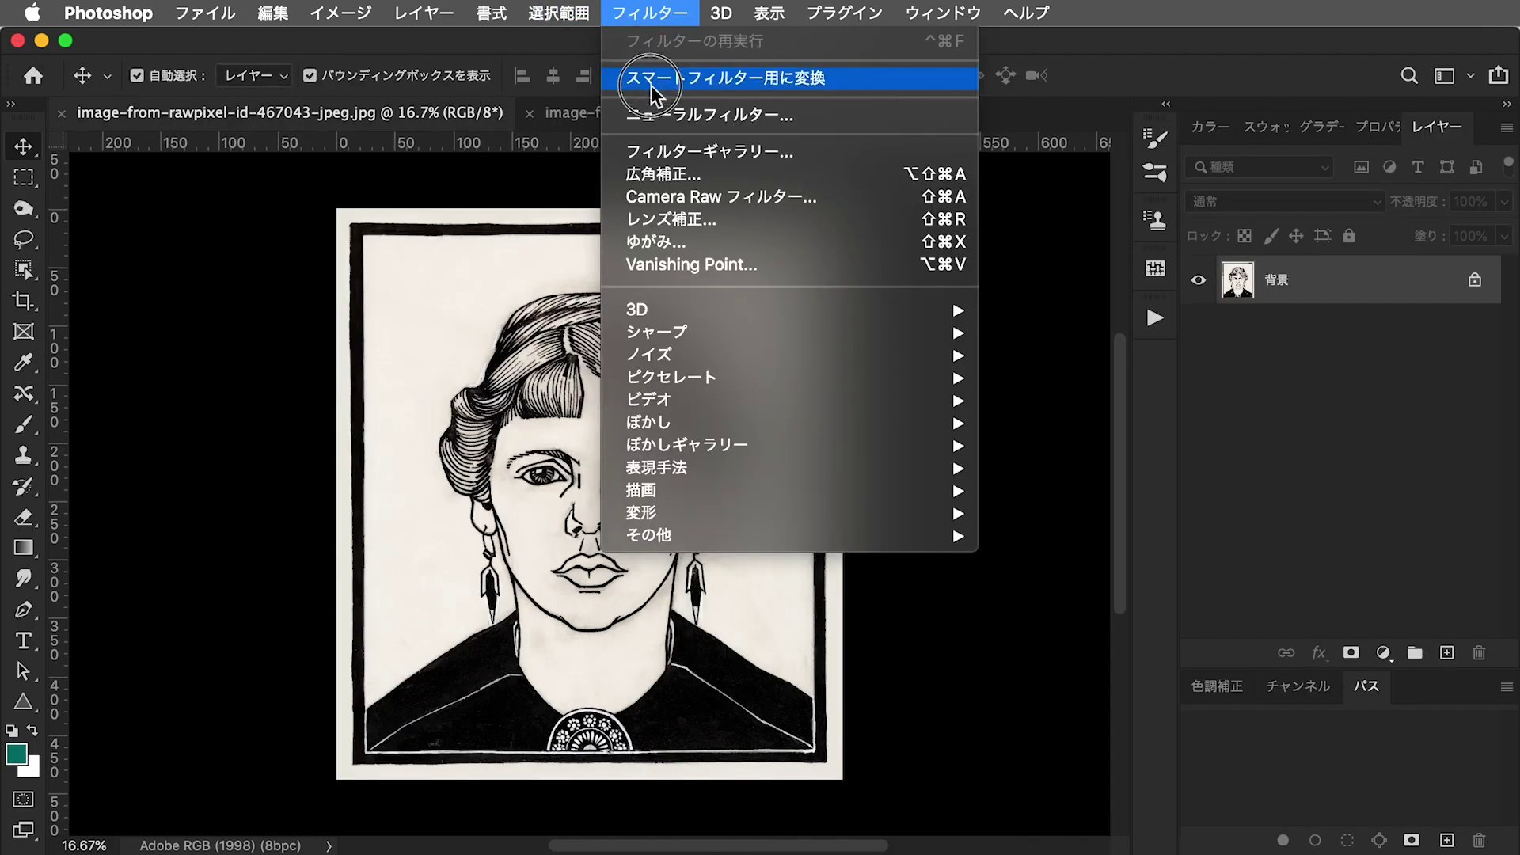
left_click(658, 116)
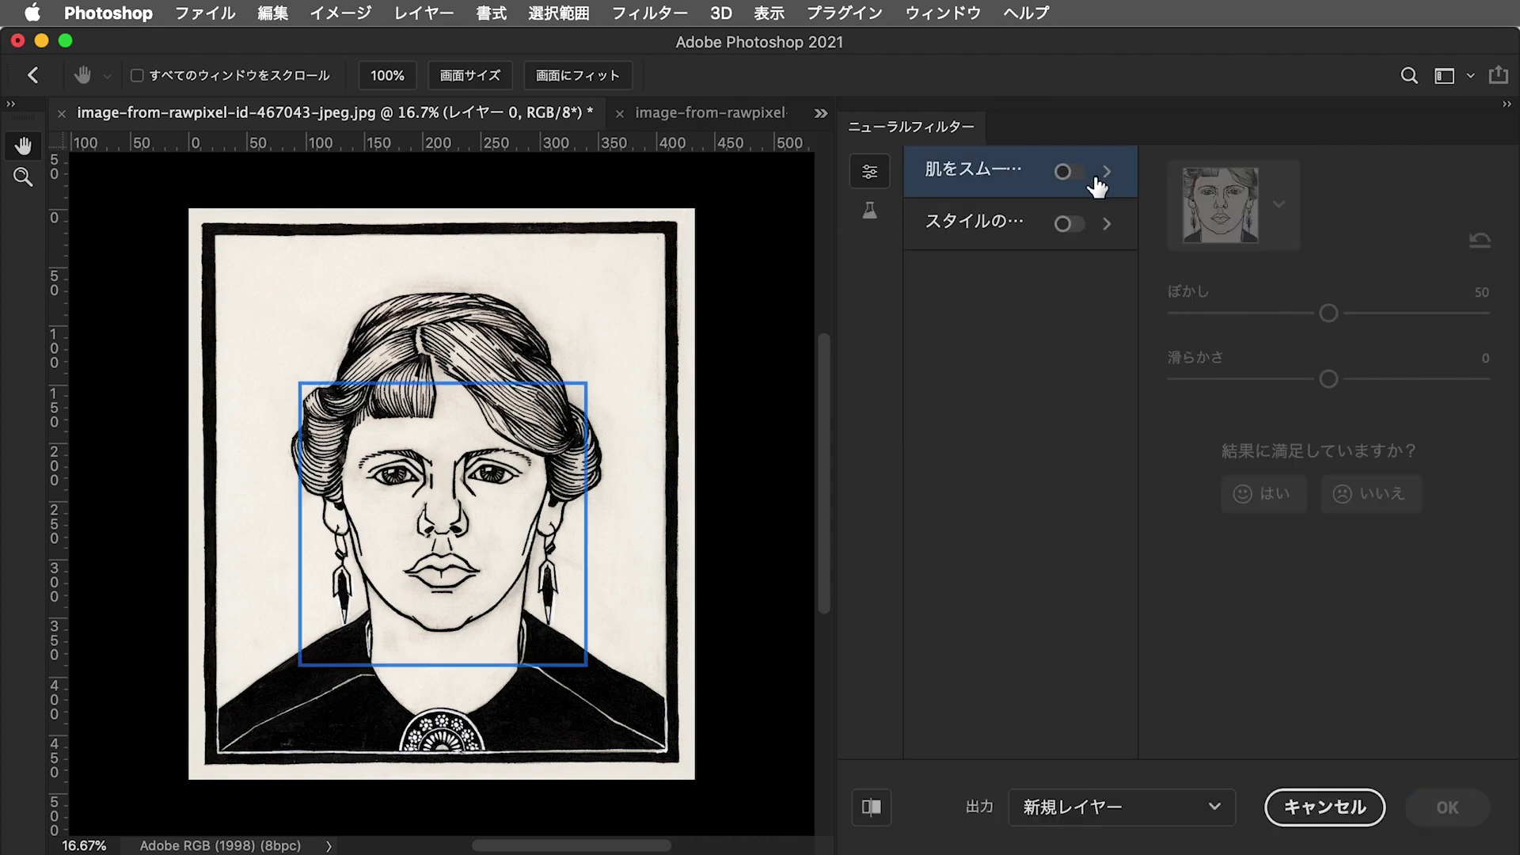
Toggle Skin Smoothing, then enable Smart Portrait with a smile strength of 35
left_click(1069, 173)
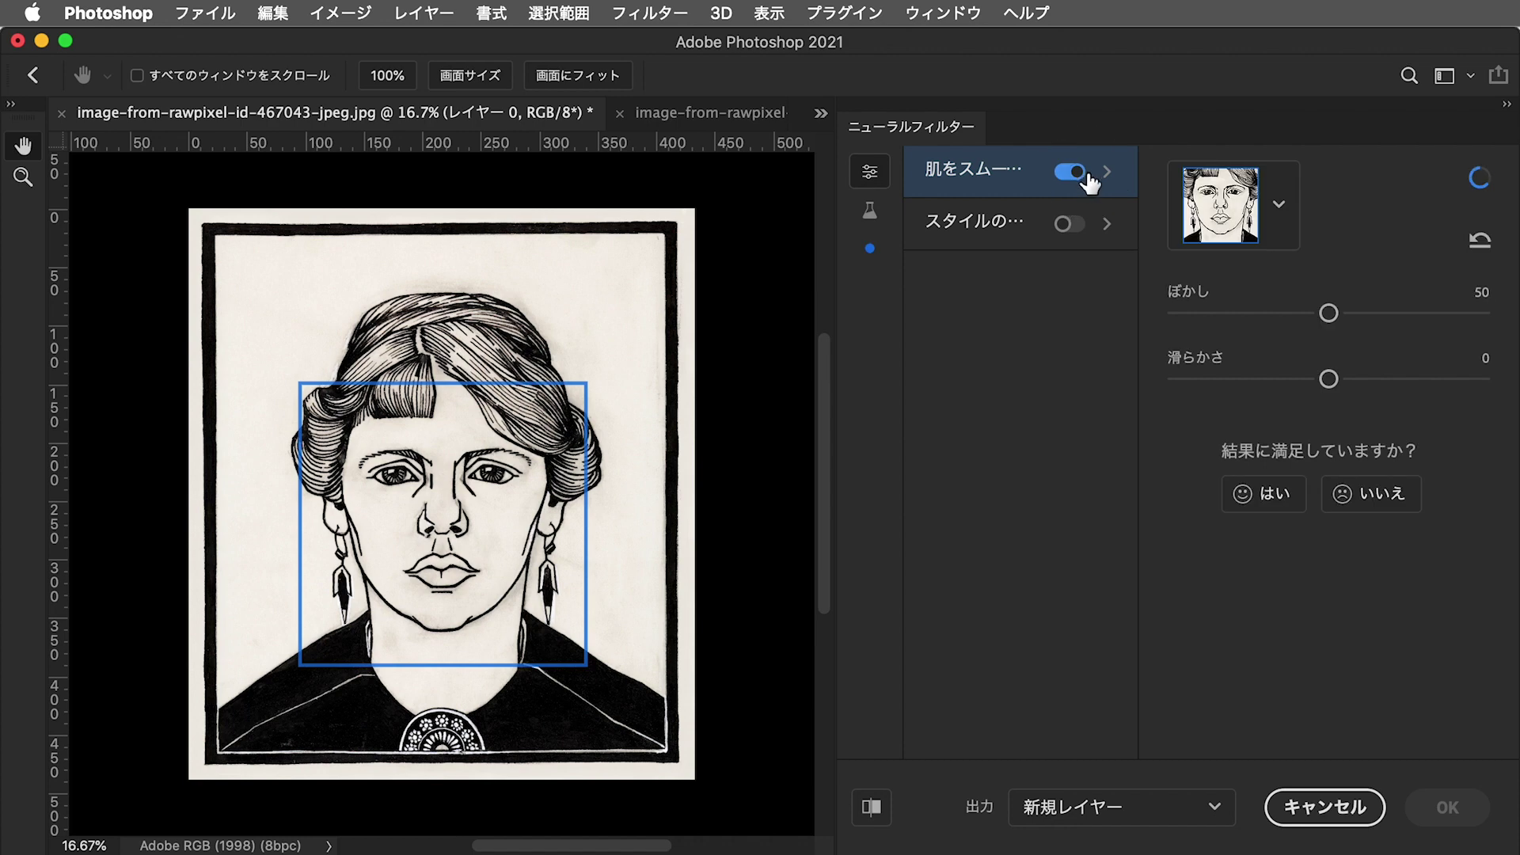
left_click(1069, 172)
left_click(871, 208)
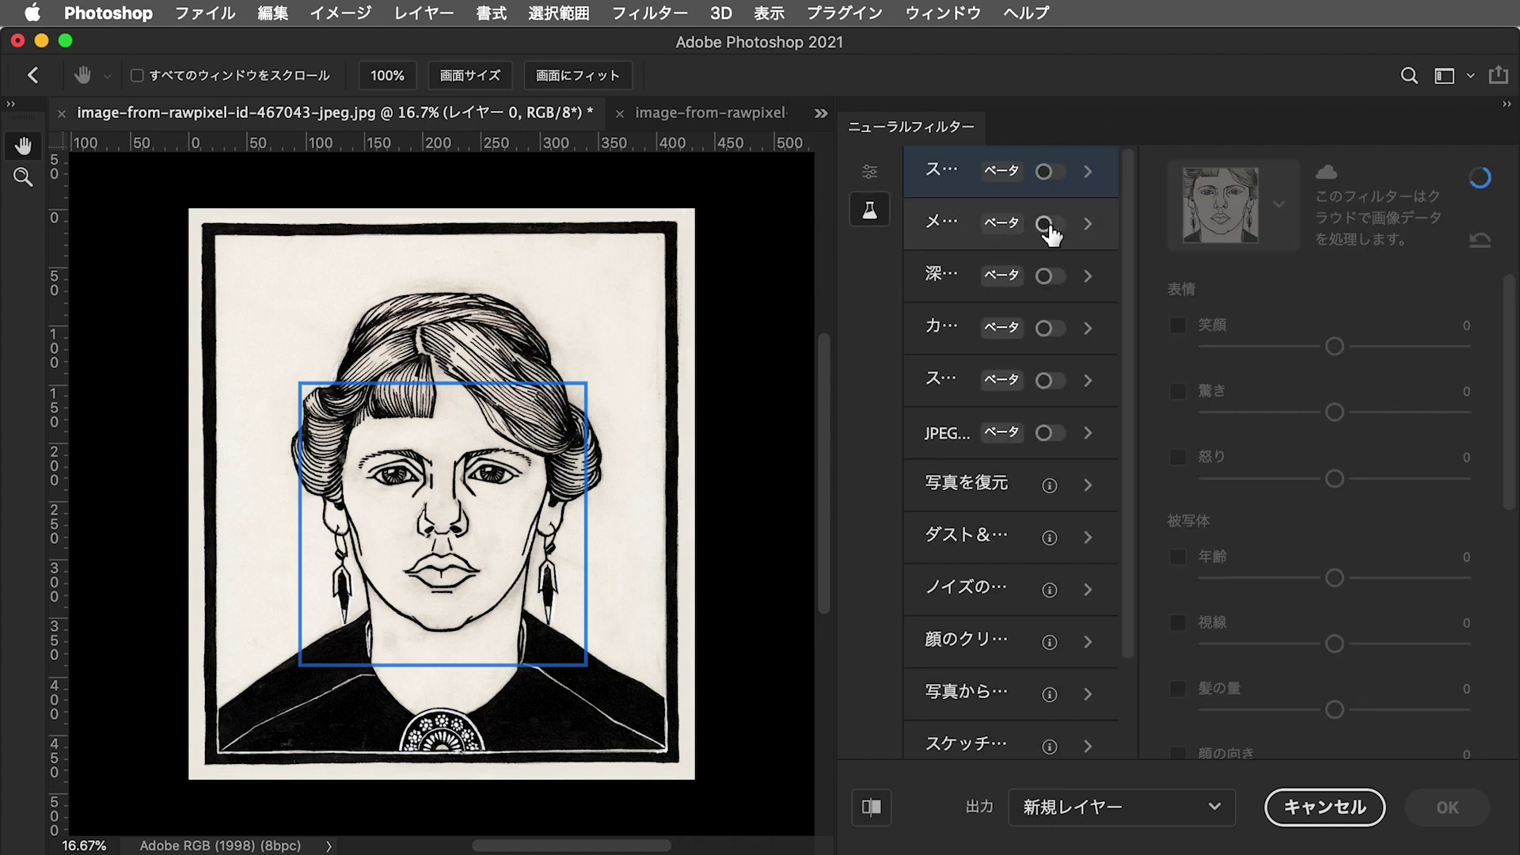
left_click(1047, 172)
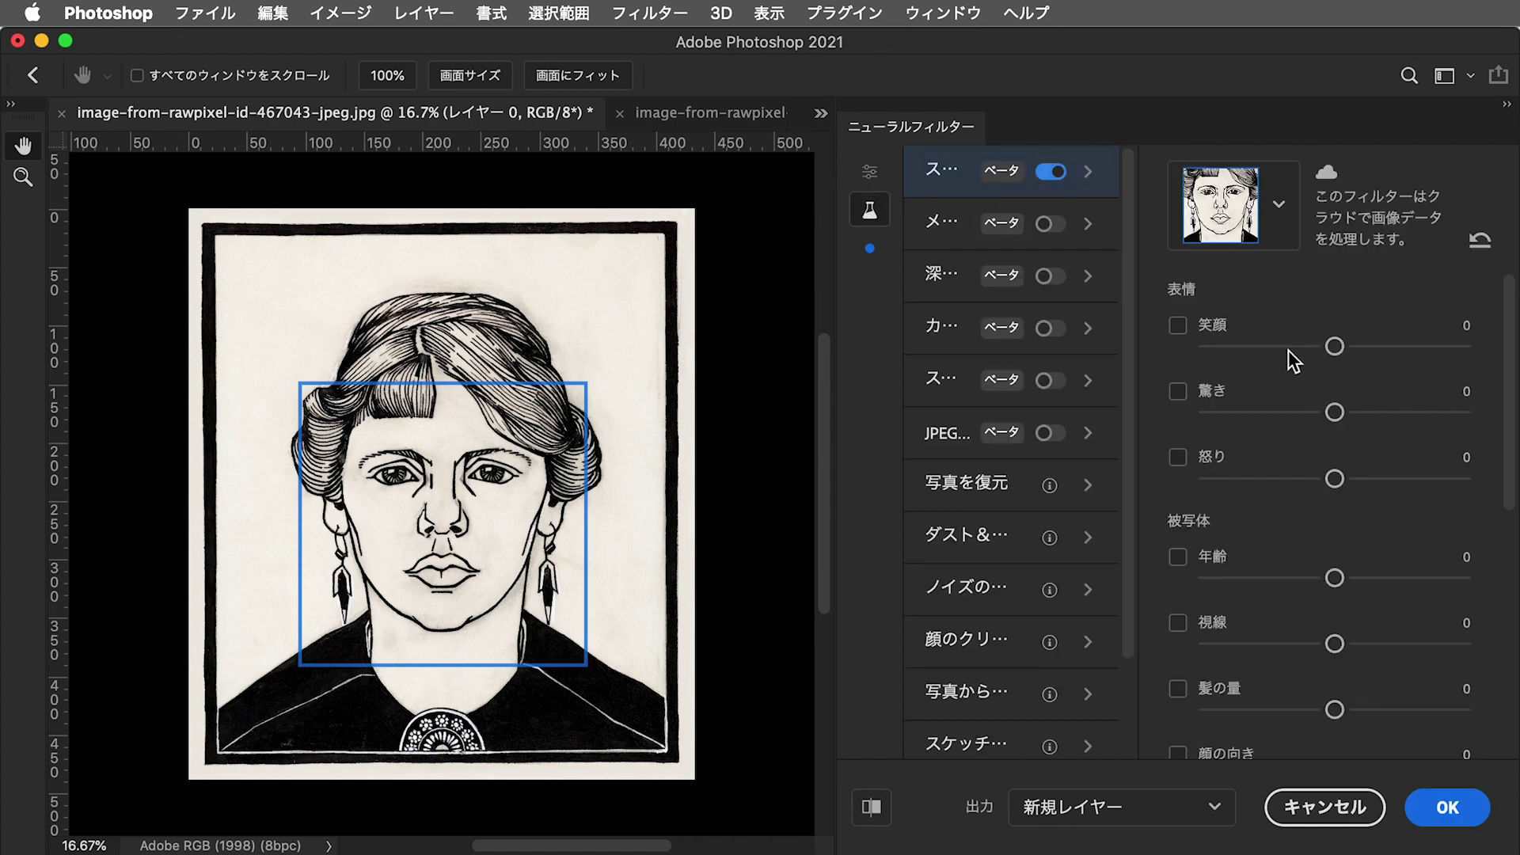
left_click(1224, 328)
left_click_drag(1335, 346, 1425, 346)
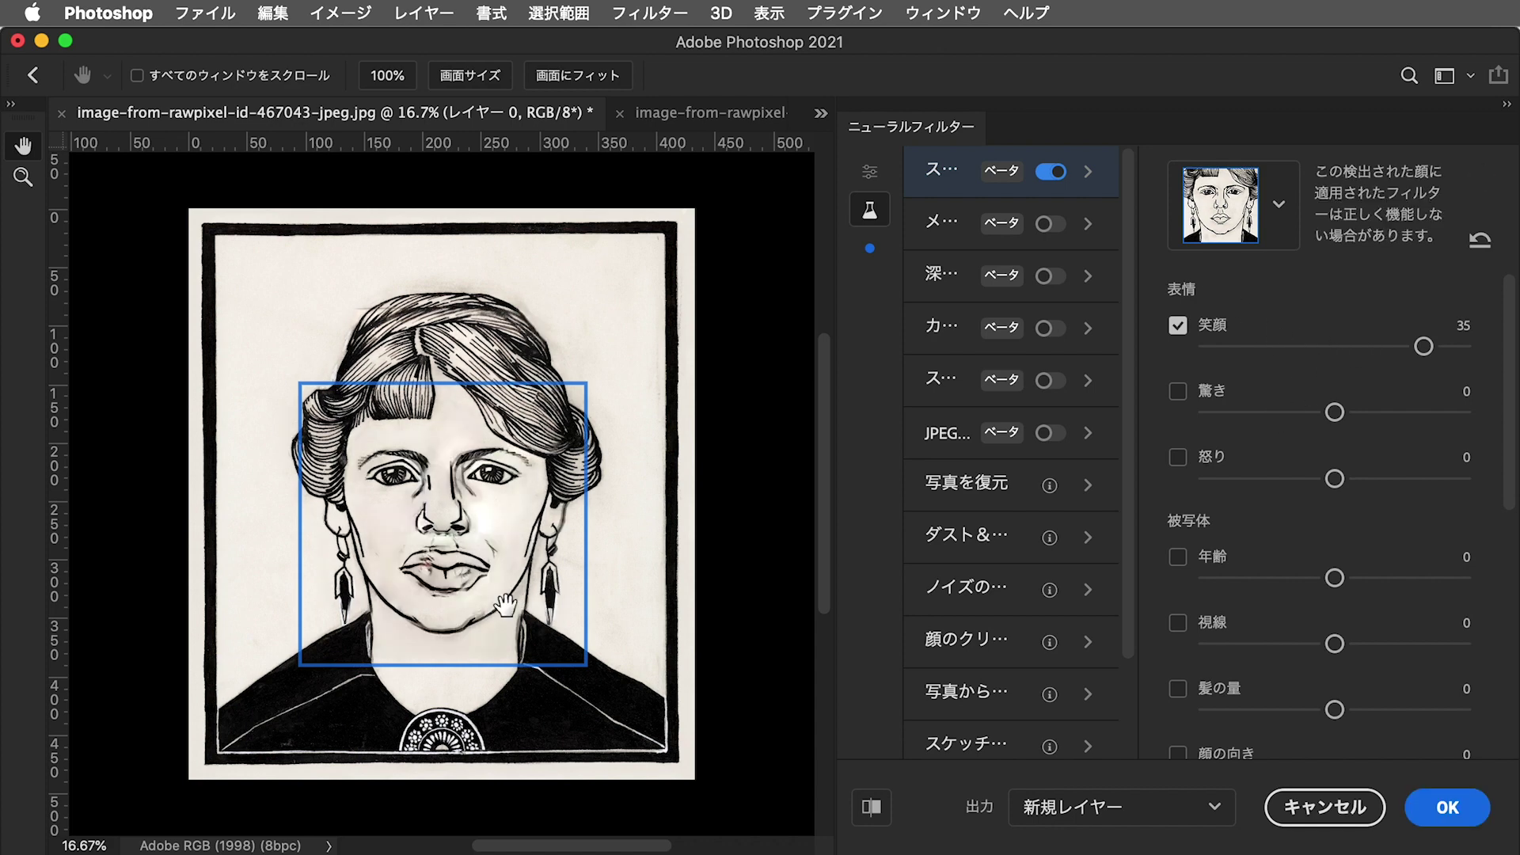
Nudge the ink portrait preview and reset the smile back to 0
left_click(523, 625)
left_click_drag(523, 626, 534, 621)
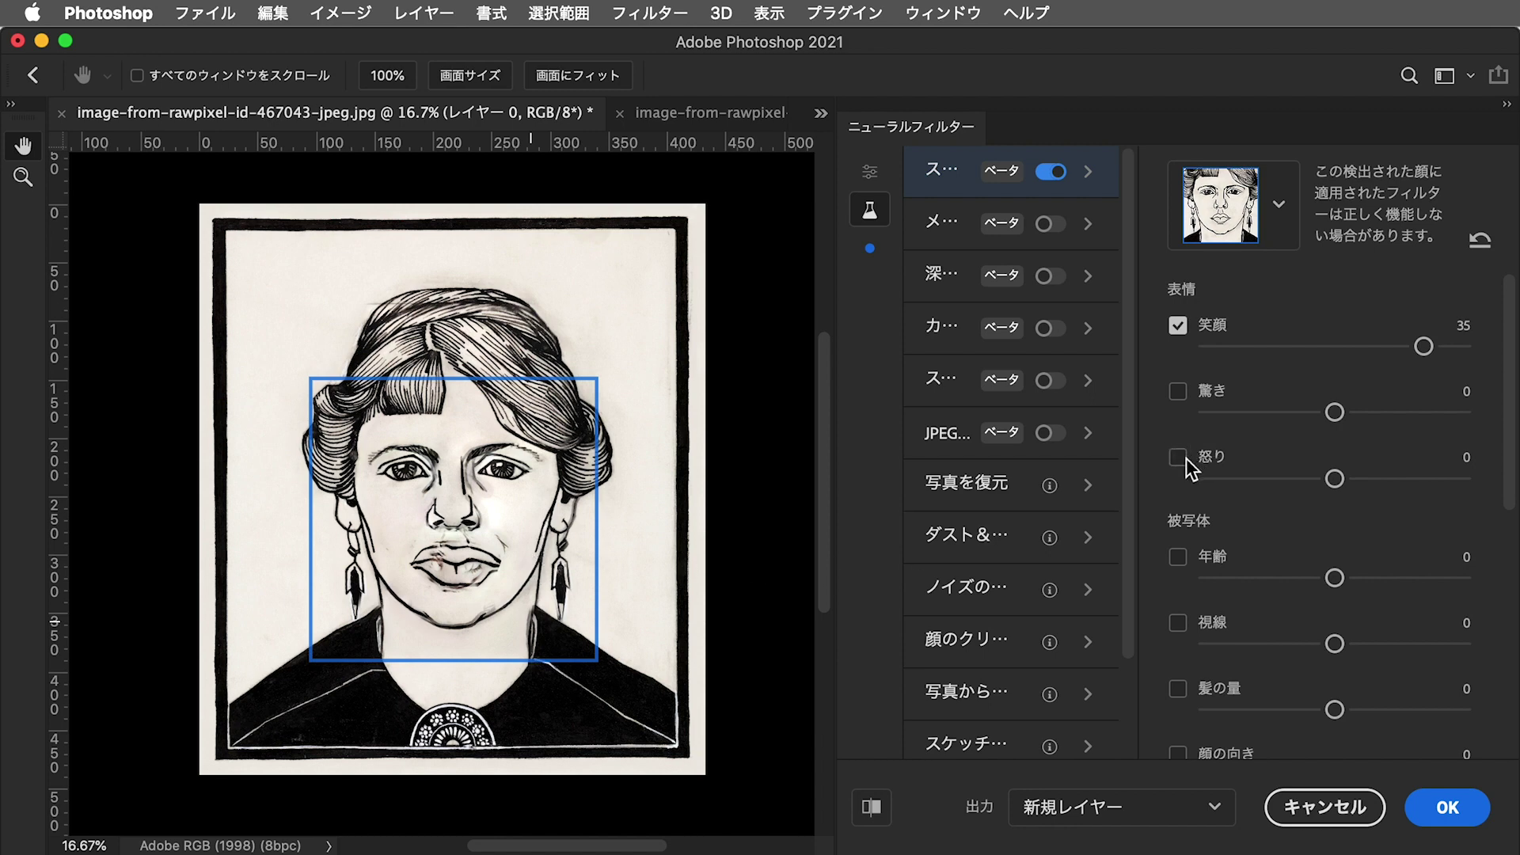
left_click(1480, 240)
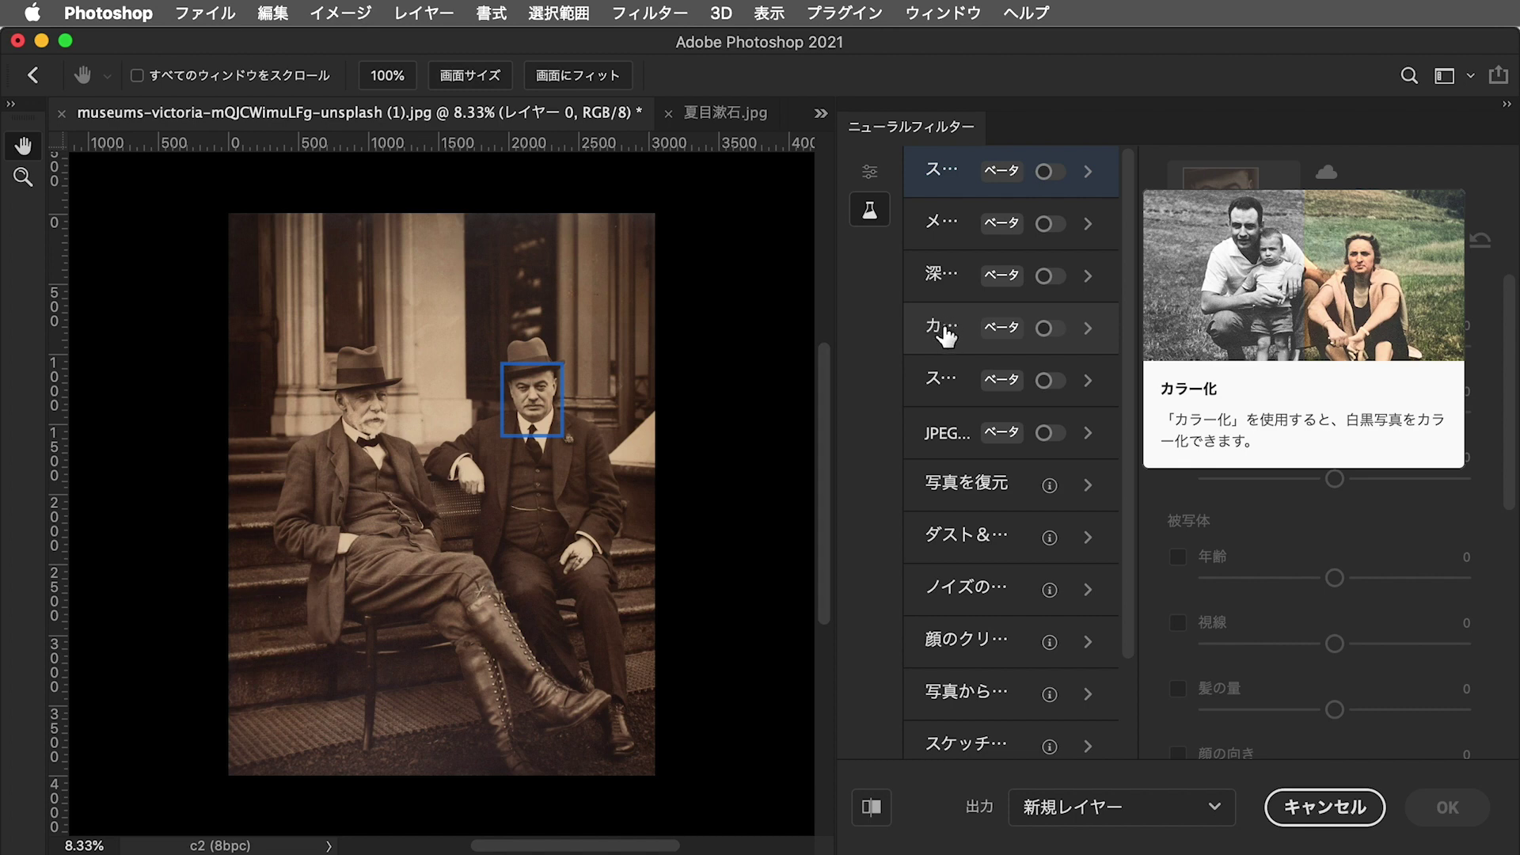
Colorize the sepia two-men photo, shift it toward cyan and magenta, and apply it
left_click(1066, 331)
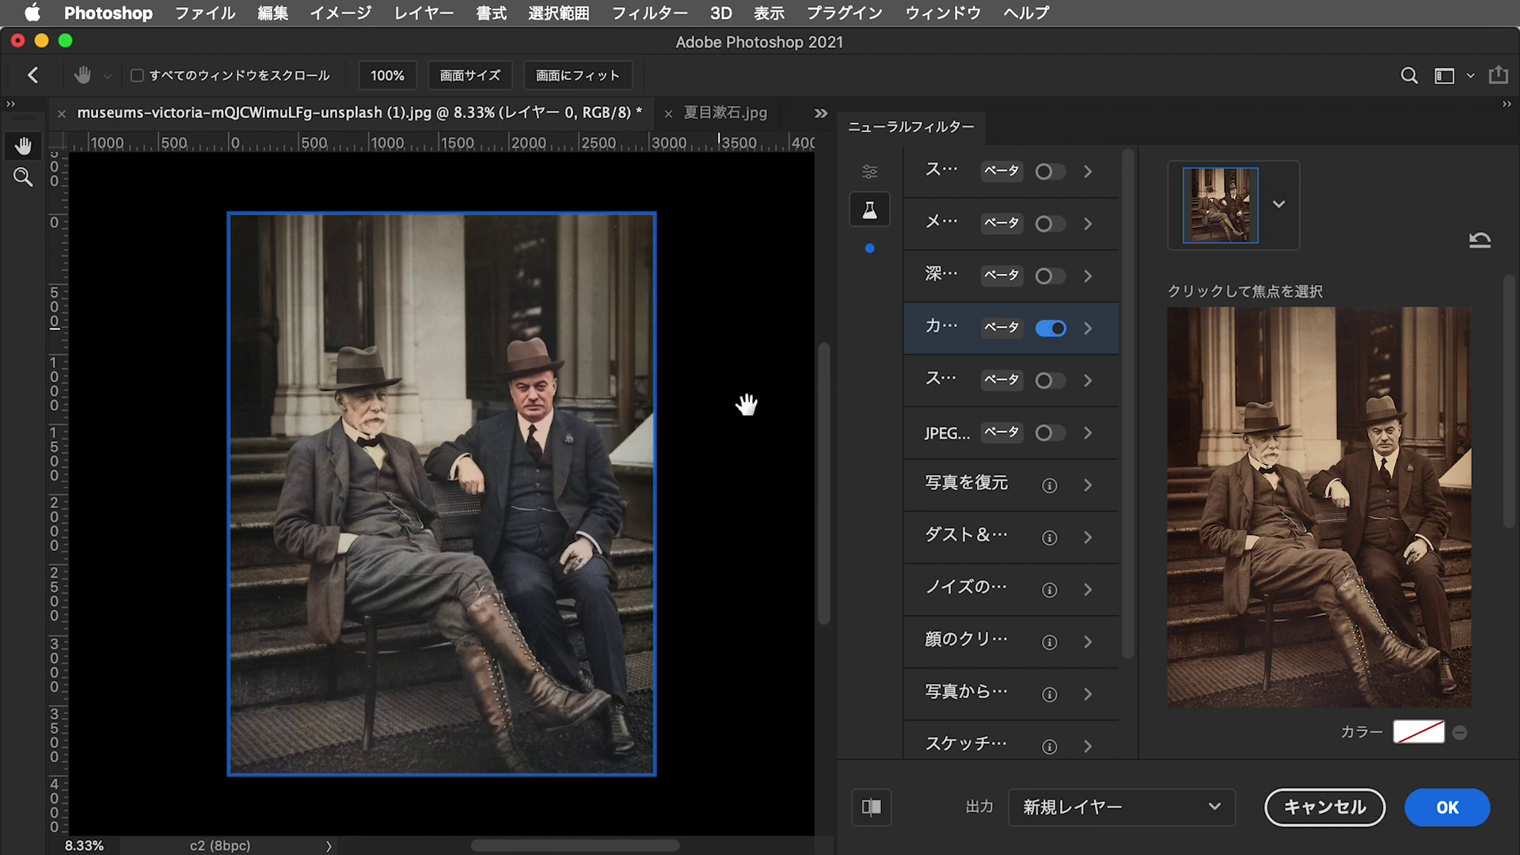
scroll(1494, 705, "down", 10)
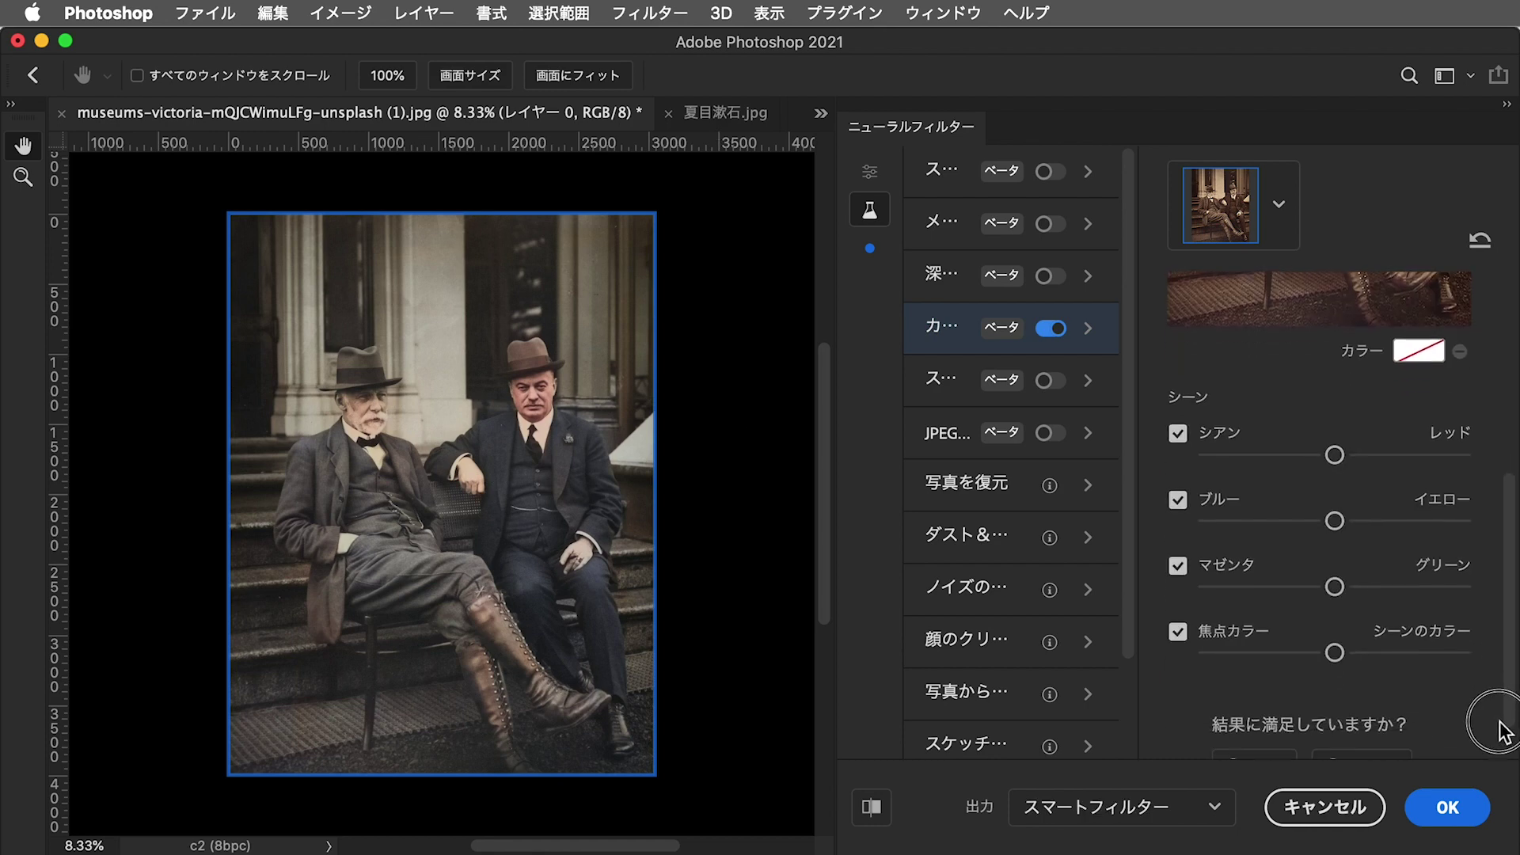
scroll(1499, 733, "down", 1)
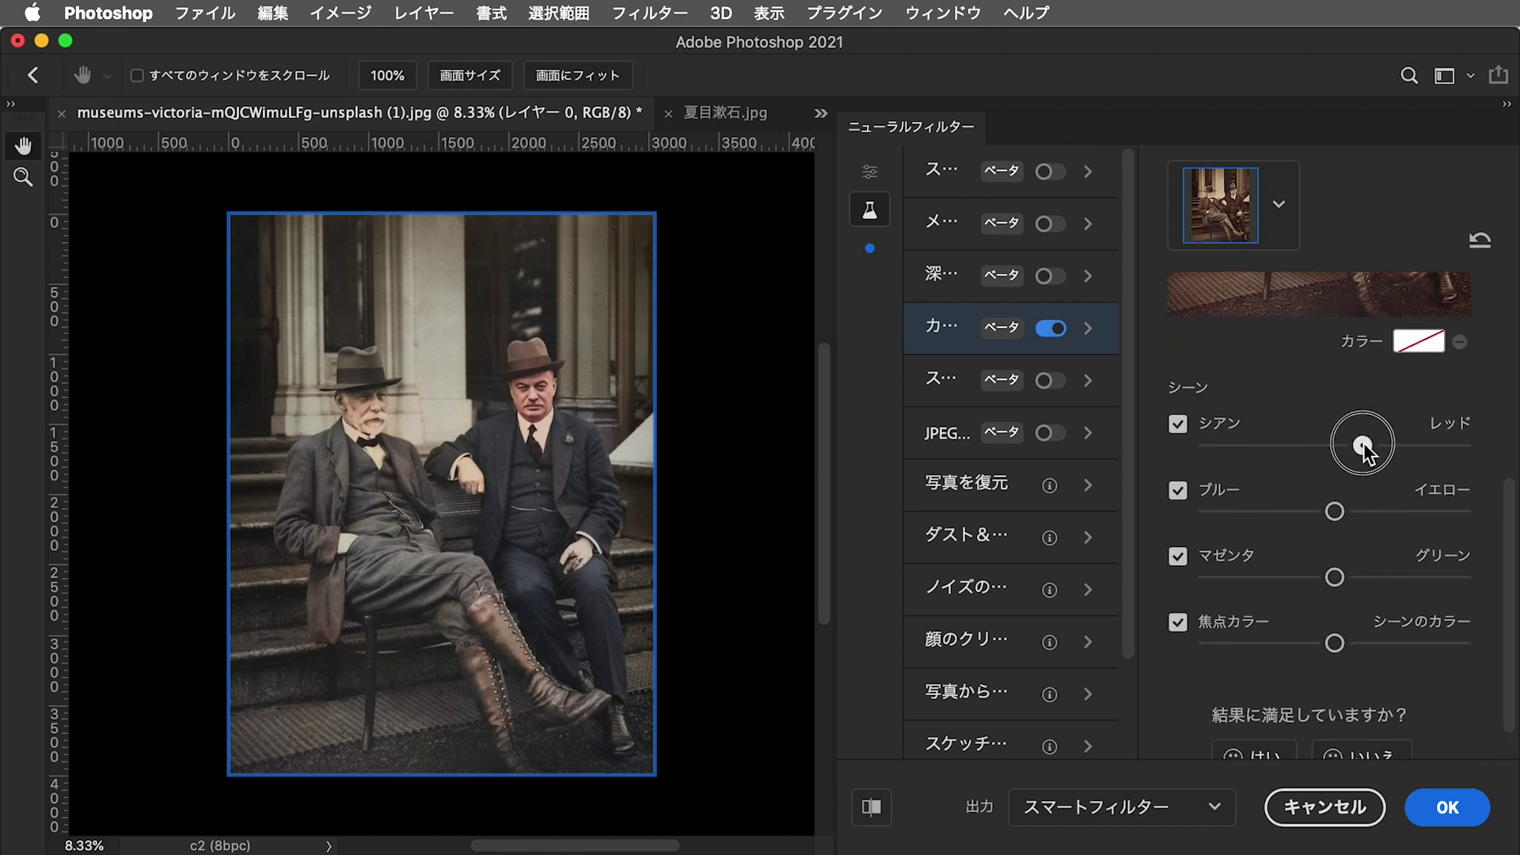
left_click_drag(1364, 444, 1361, 445)
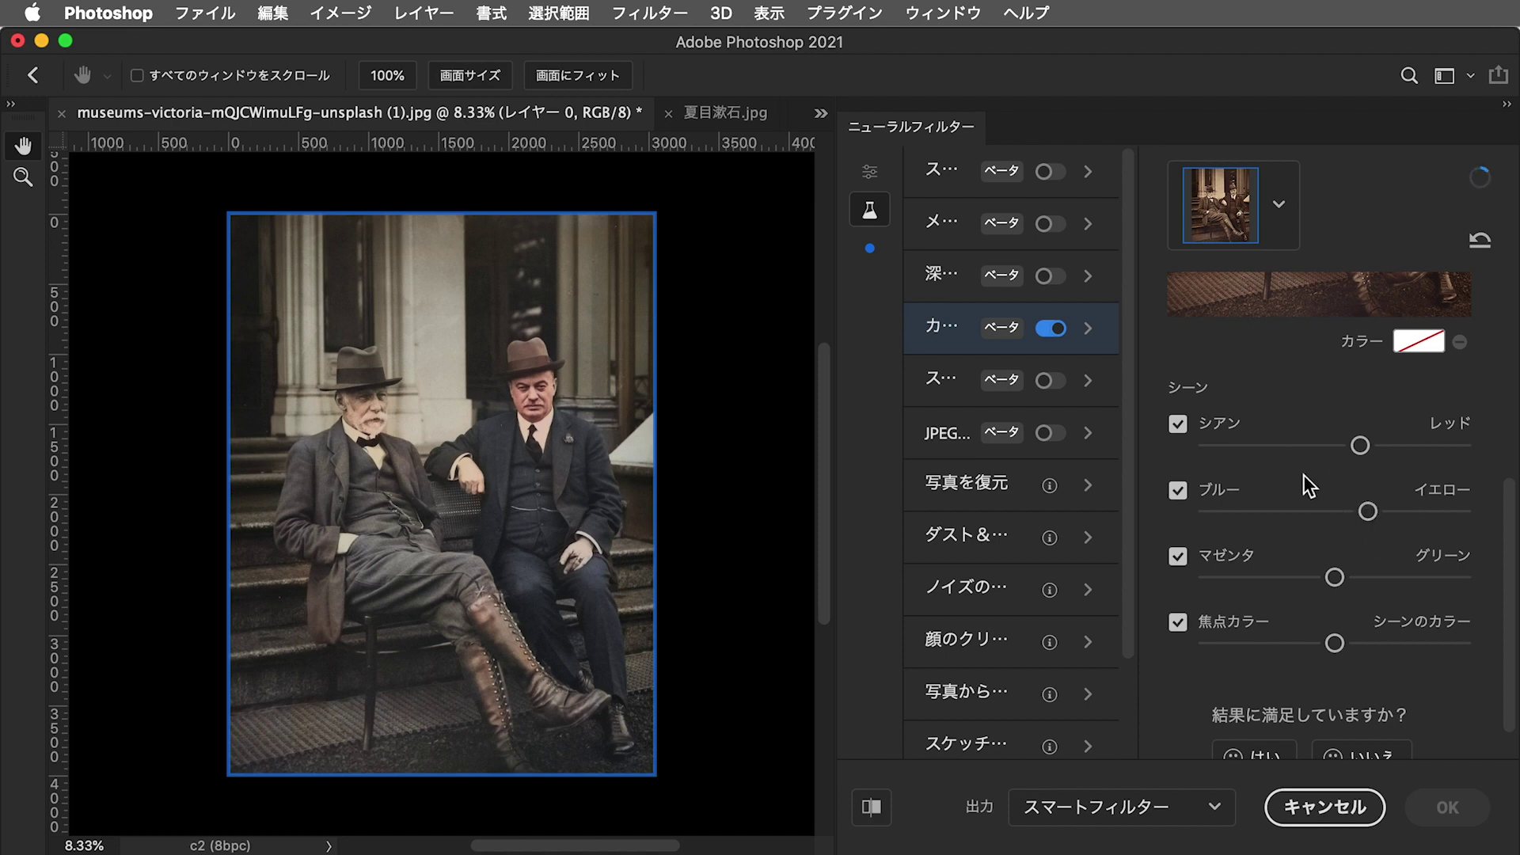
left_click(1297, 577)
left_click_drag(1300, 448, 1279, 447)
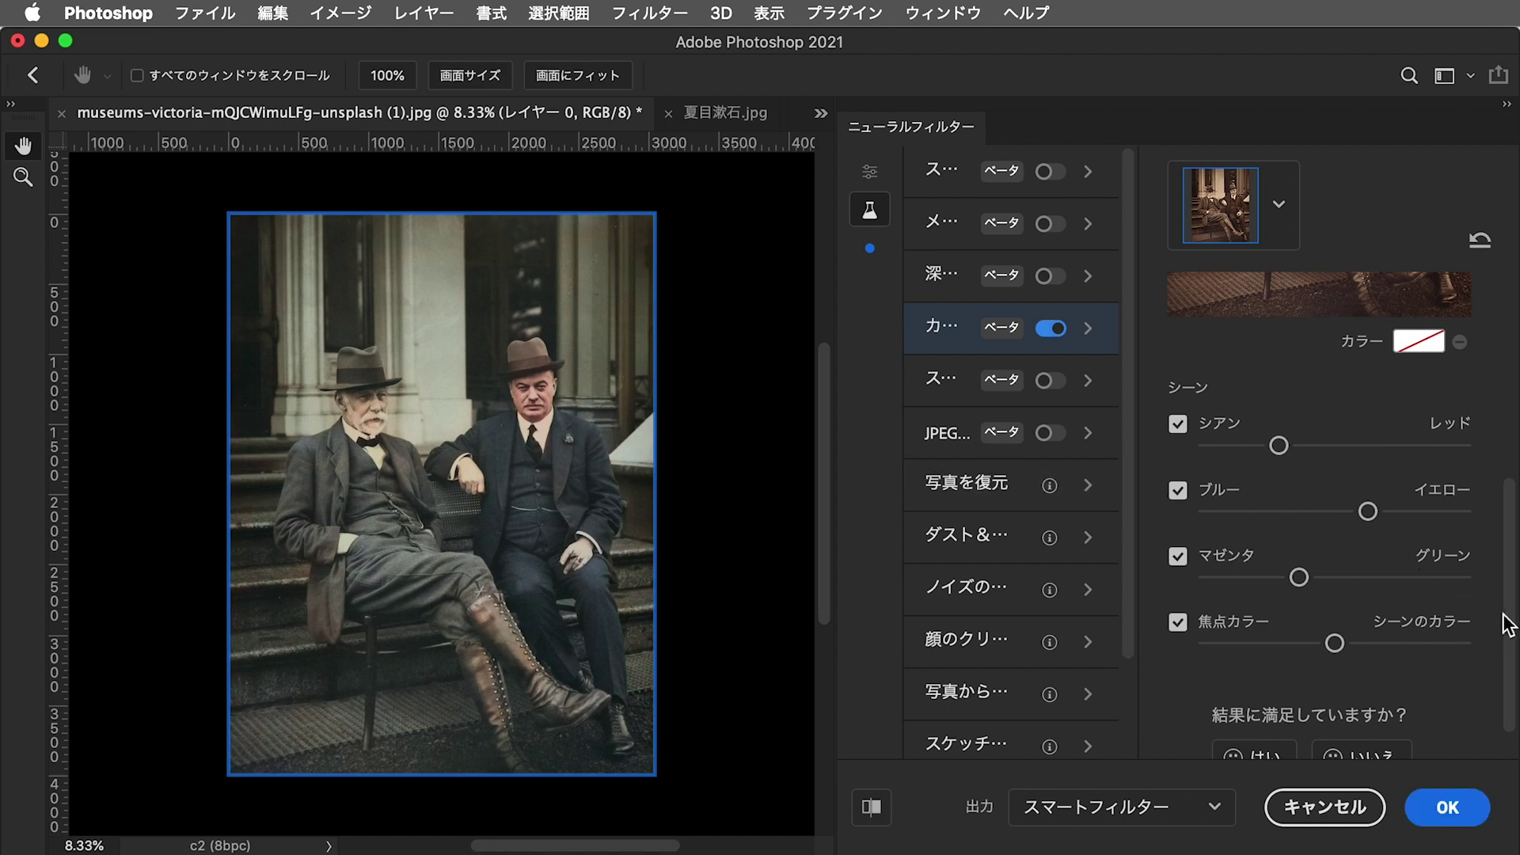
scroll(1508, 626, "down", 2)
scroll(1505, 627, "up", 5)
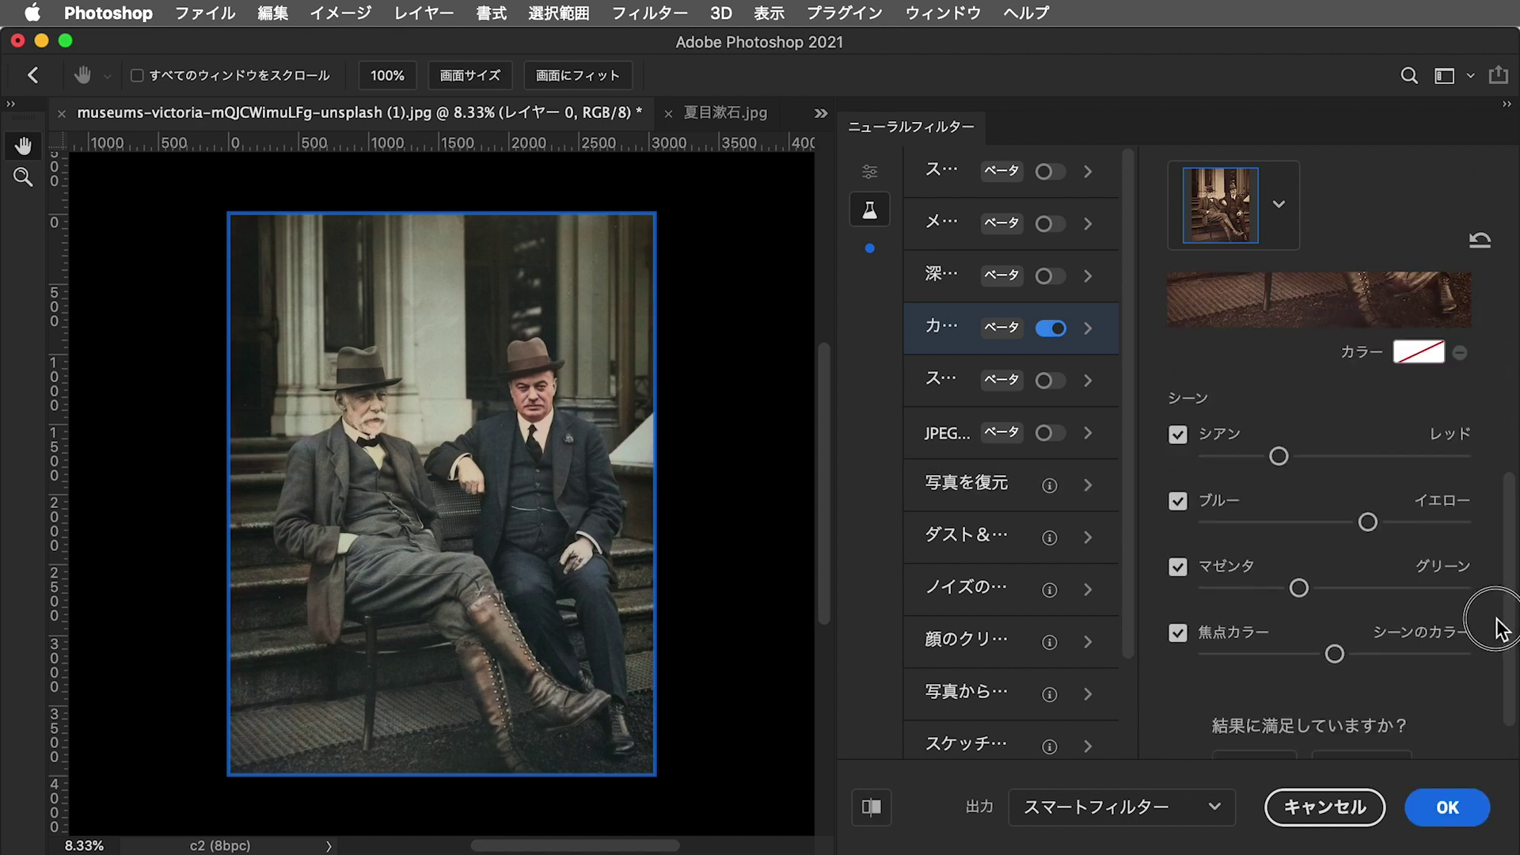
scroll(1502, 629, "up", 5)
left_click(1452, 806)
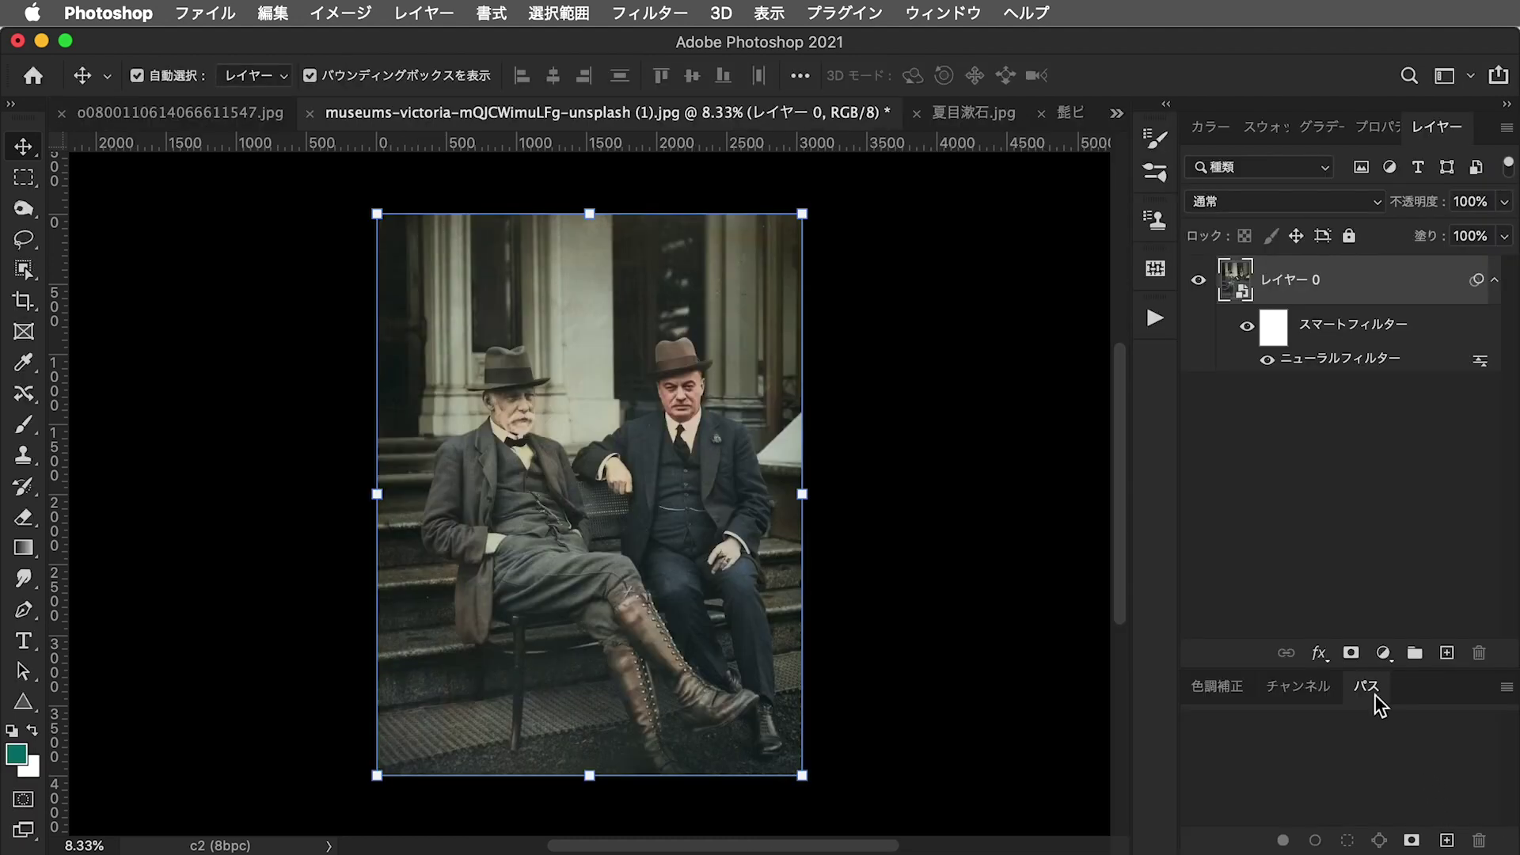
Toggle the Colorize smart filter to compare against the sepia original
left_click(1248, 327)
left_click(1248, 328)
left_click(1248, 328)
left_click(1249, 328)
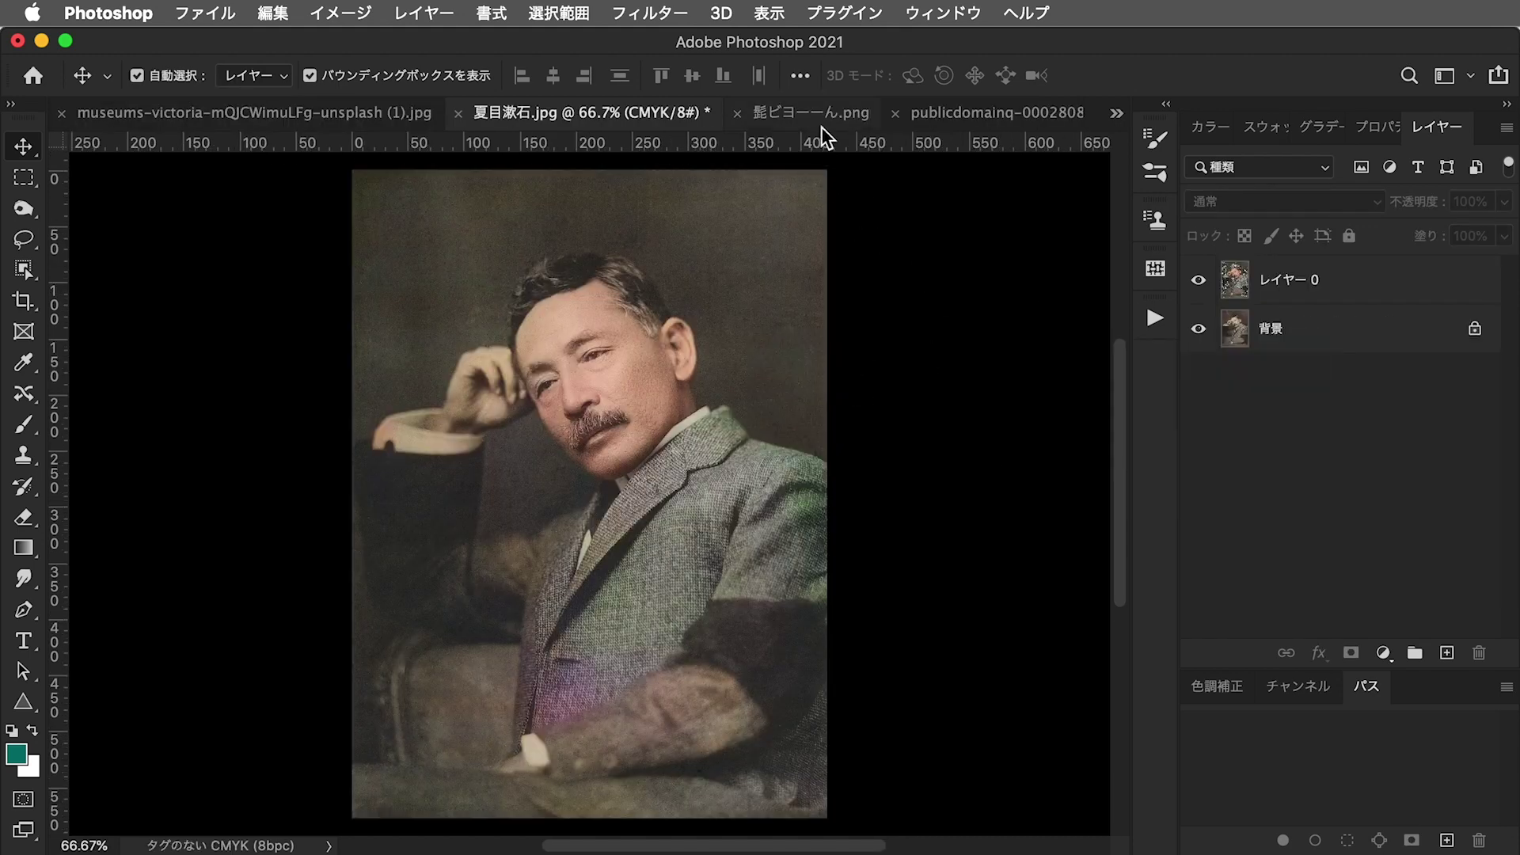
Compare colorized and original layers in 髭ビヨーーん.png and publicdomainq-0002808hhv.jpg
left_click(805, 117)
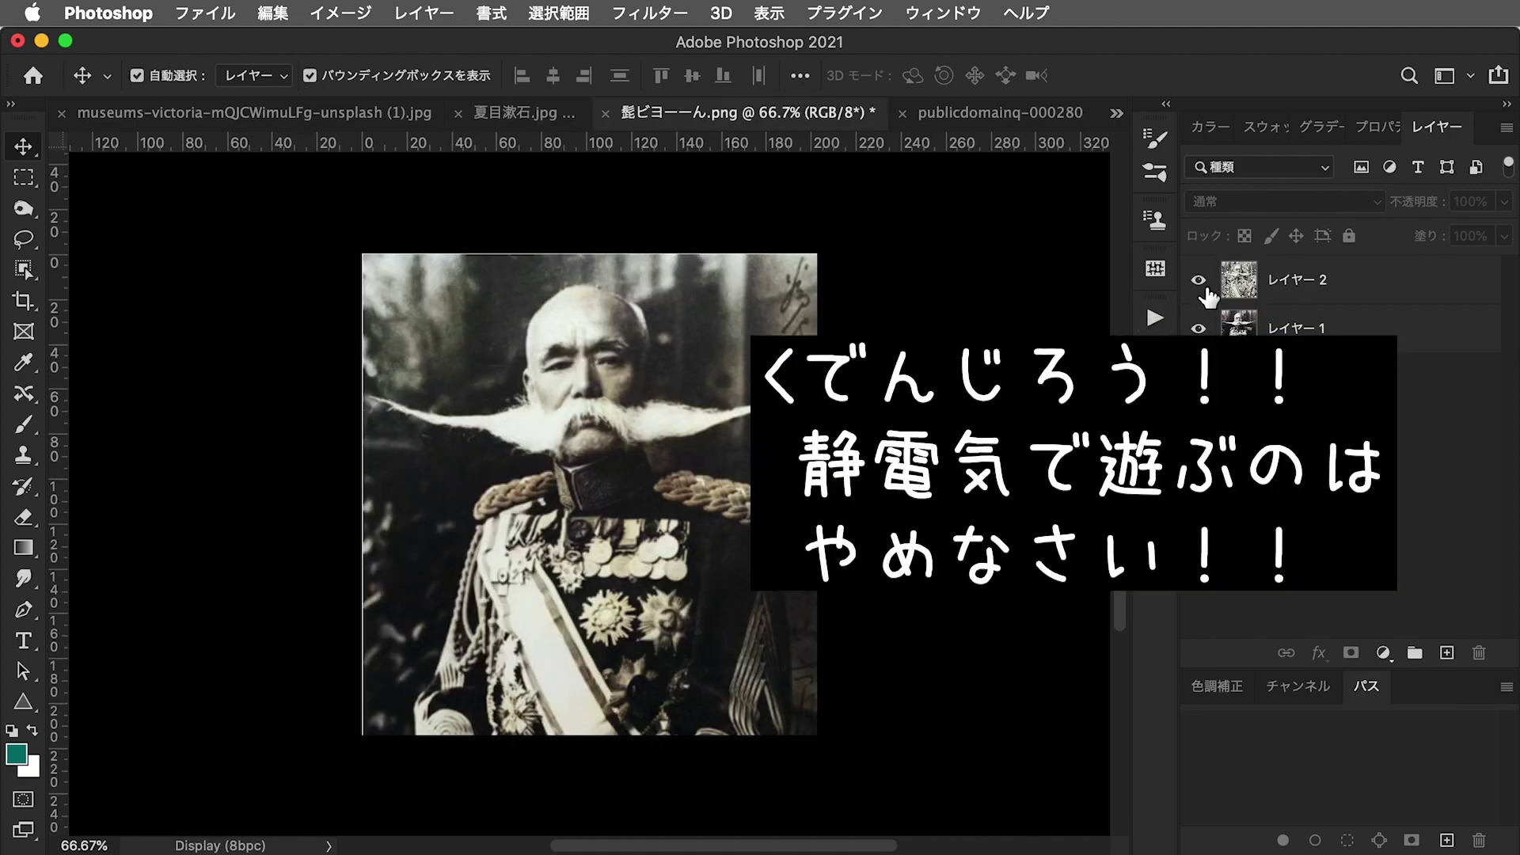
left_click(1200, 282)
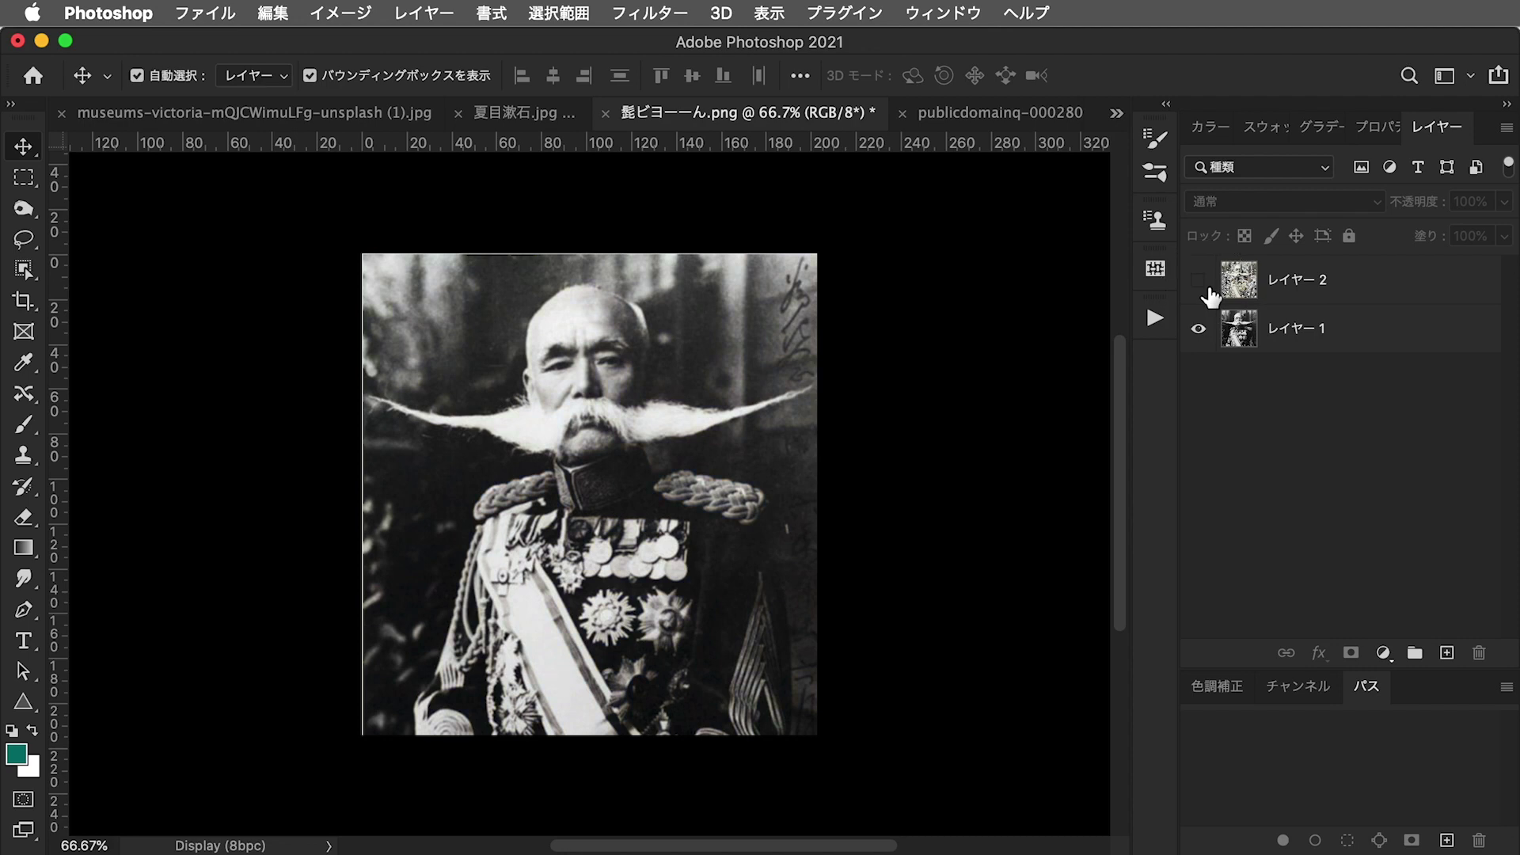
left_click(1208, 287)
left_click(1009, 115)
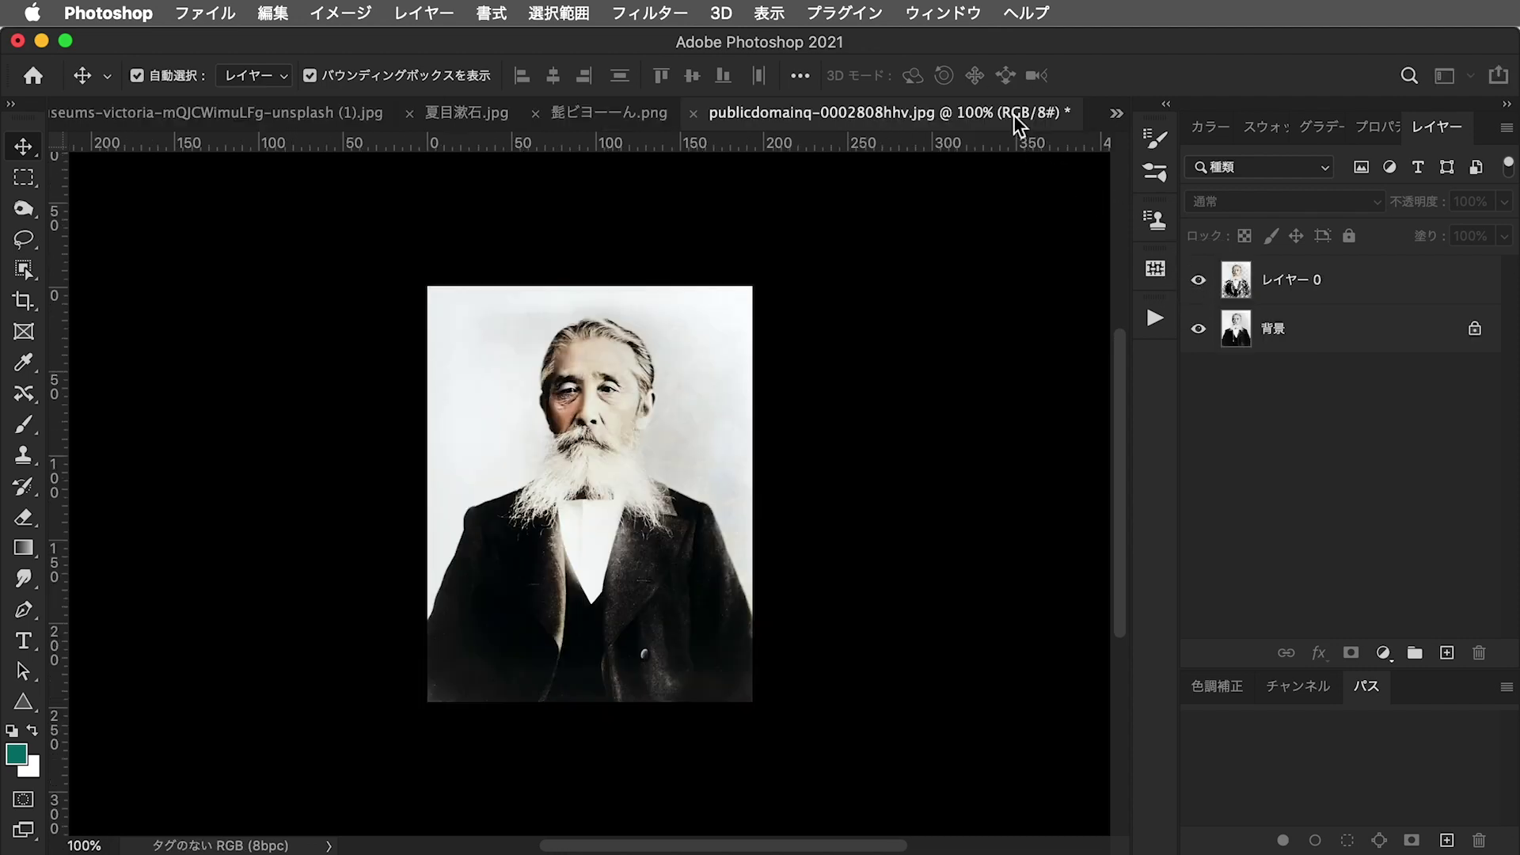
left_click(1199, 282)
left_click(1199, 282)
left_click(1211, 283)
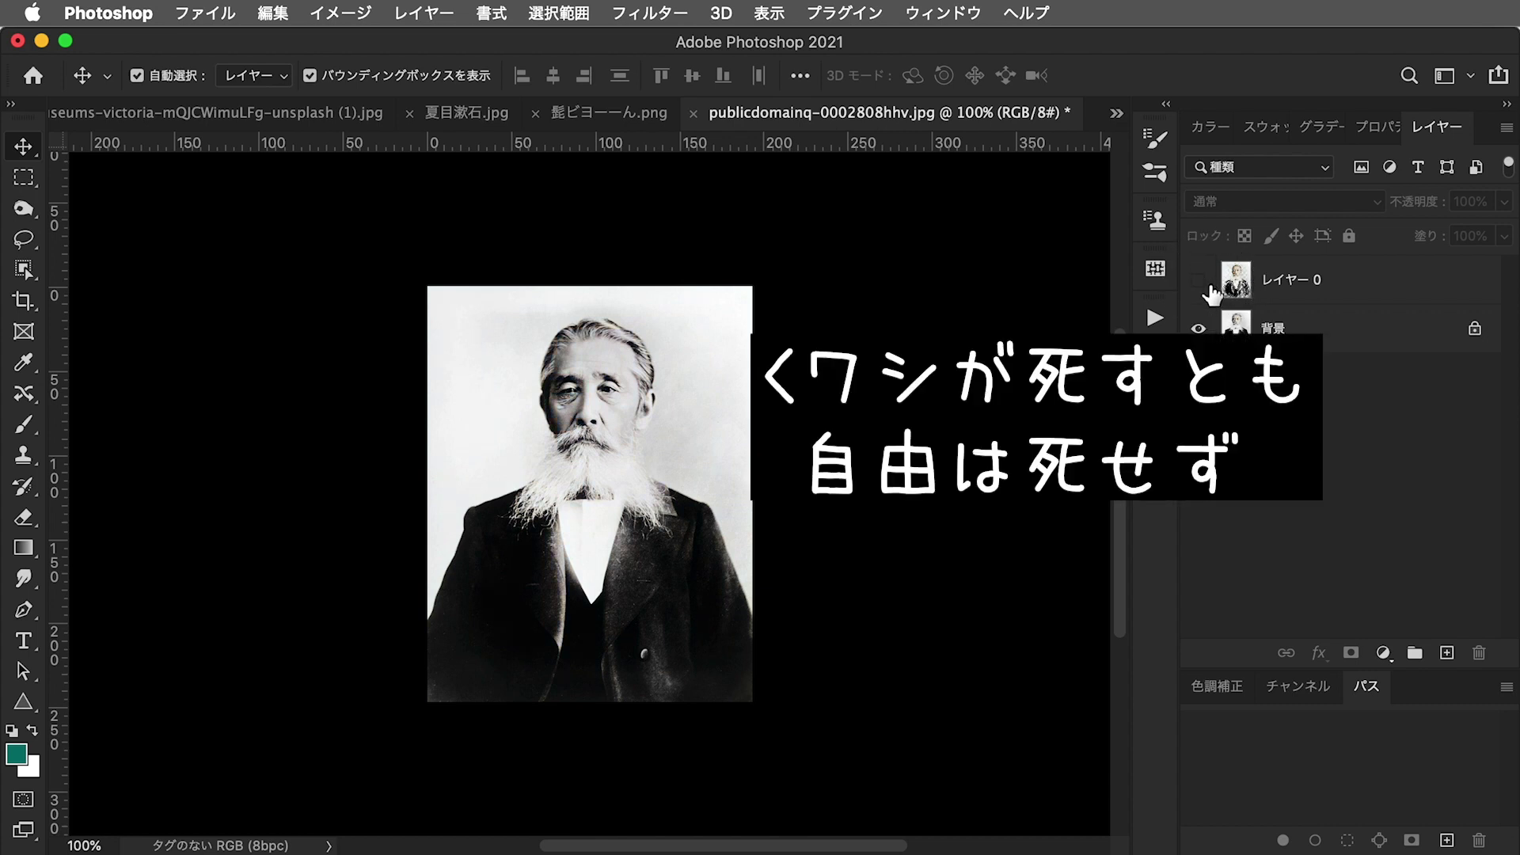
left_click(1210, 285)
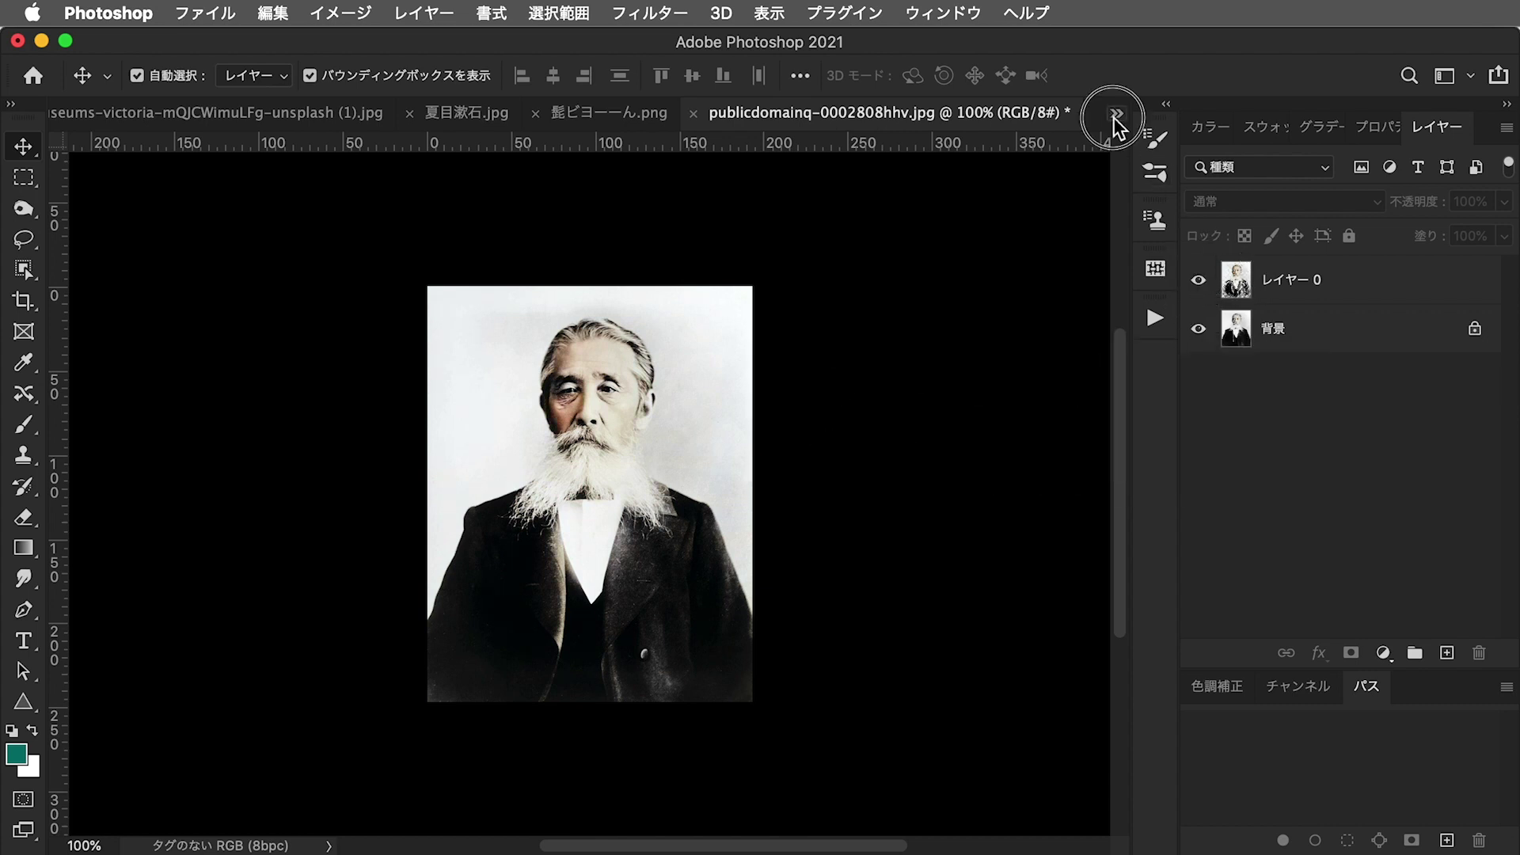
Switch to mike-von-ZElEsLl_AnQ-unsplash.jpg and show its colour layer
left_click(1113, 117)
left_click(1235, 227)
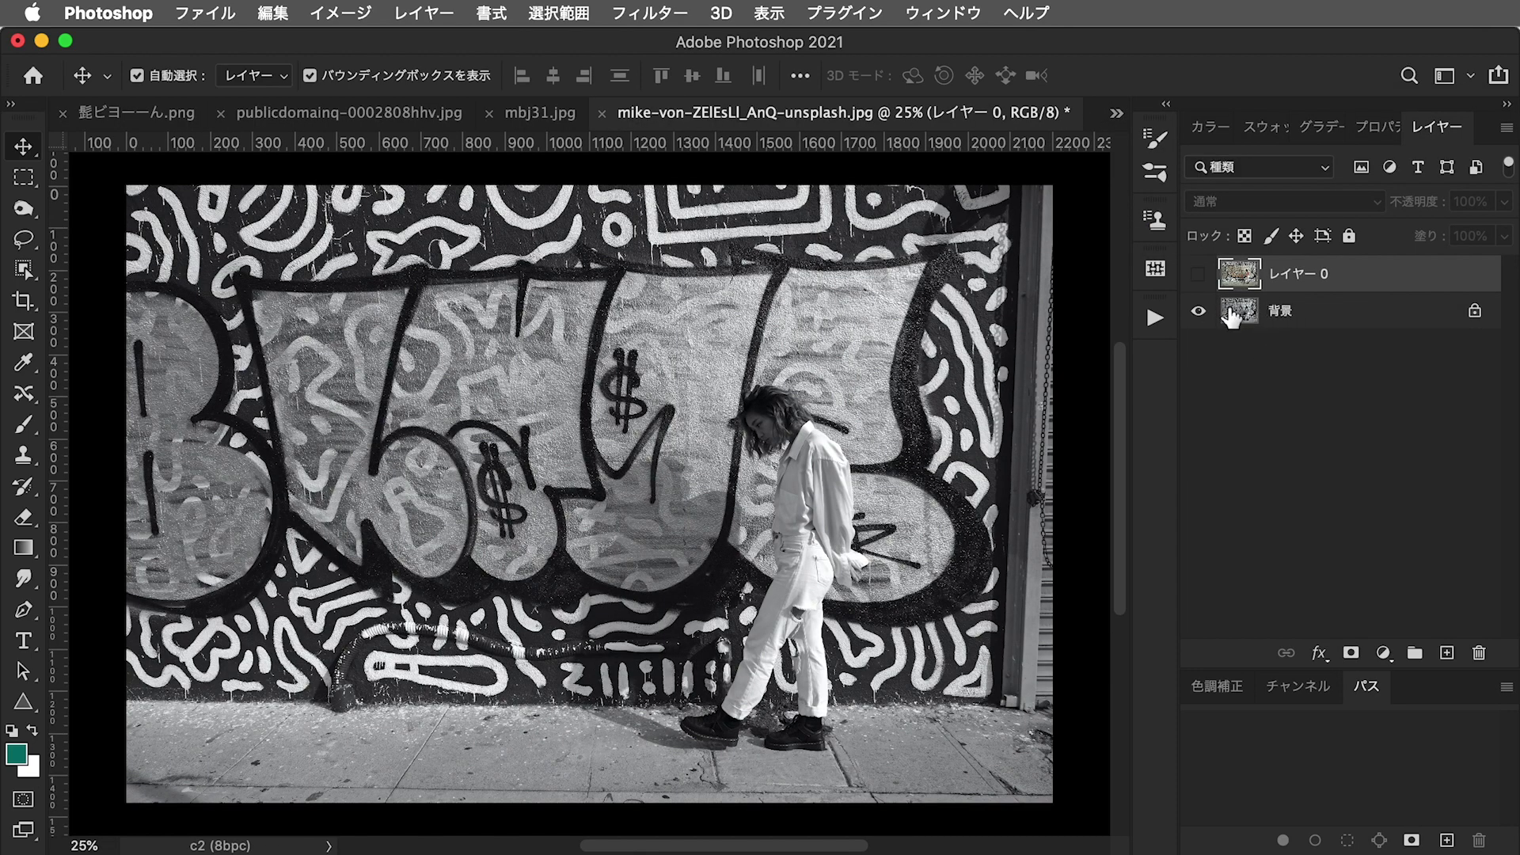
left_click(1198, 274)
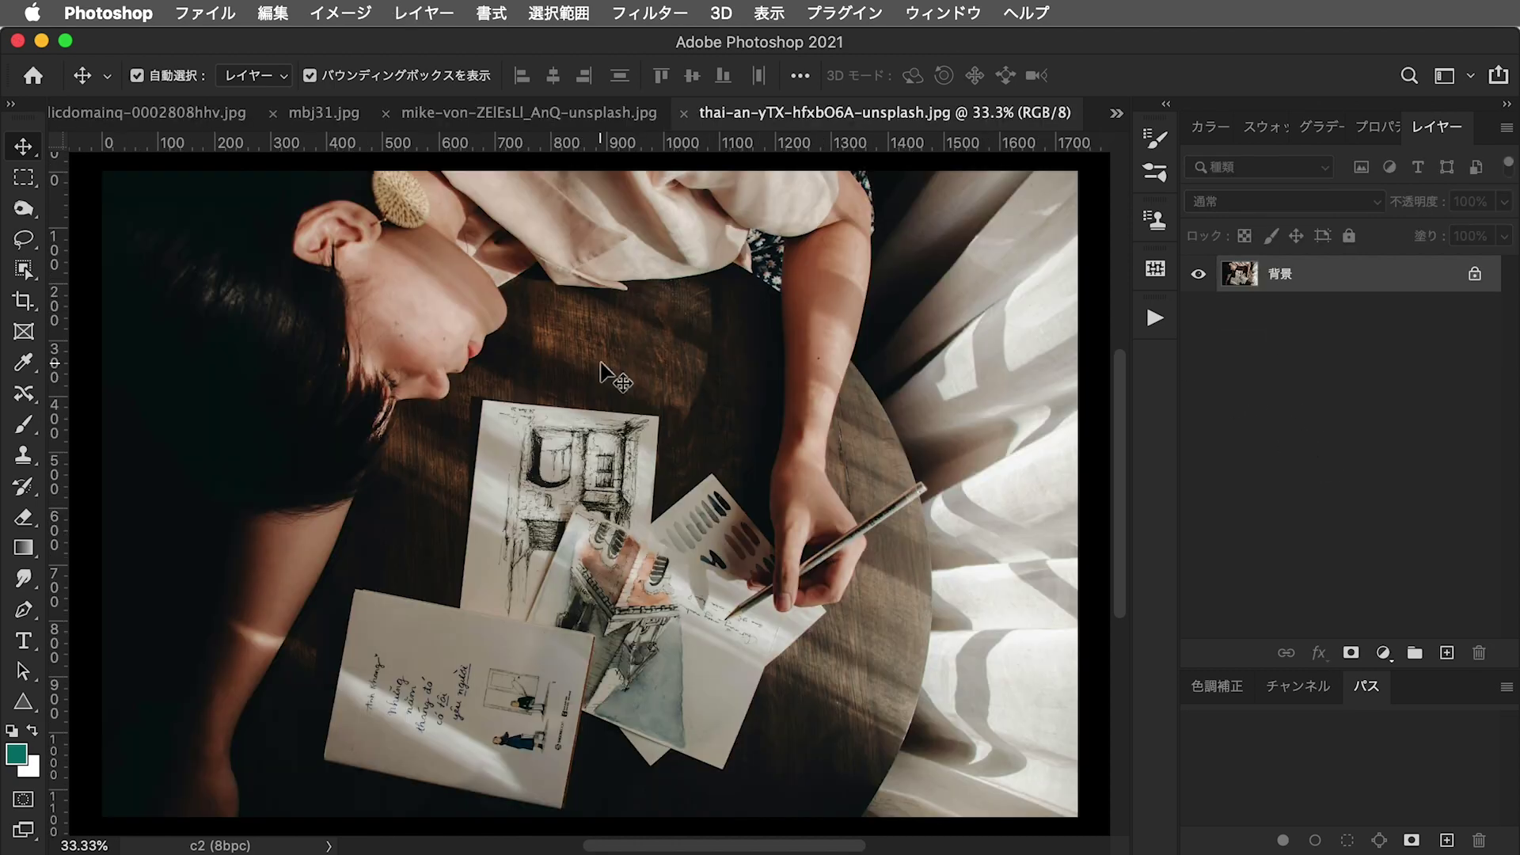
Make a black-and-white copy of the Background layer and compare it with the original
left_click(341, 13)
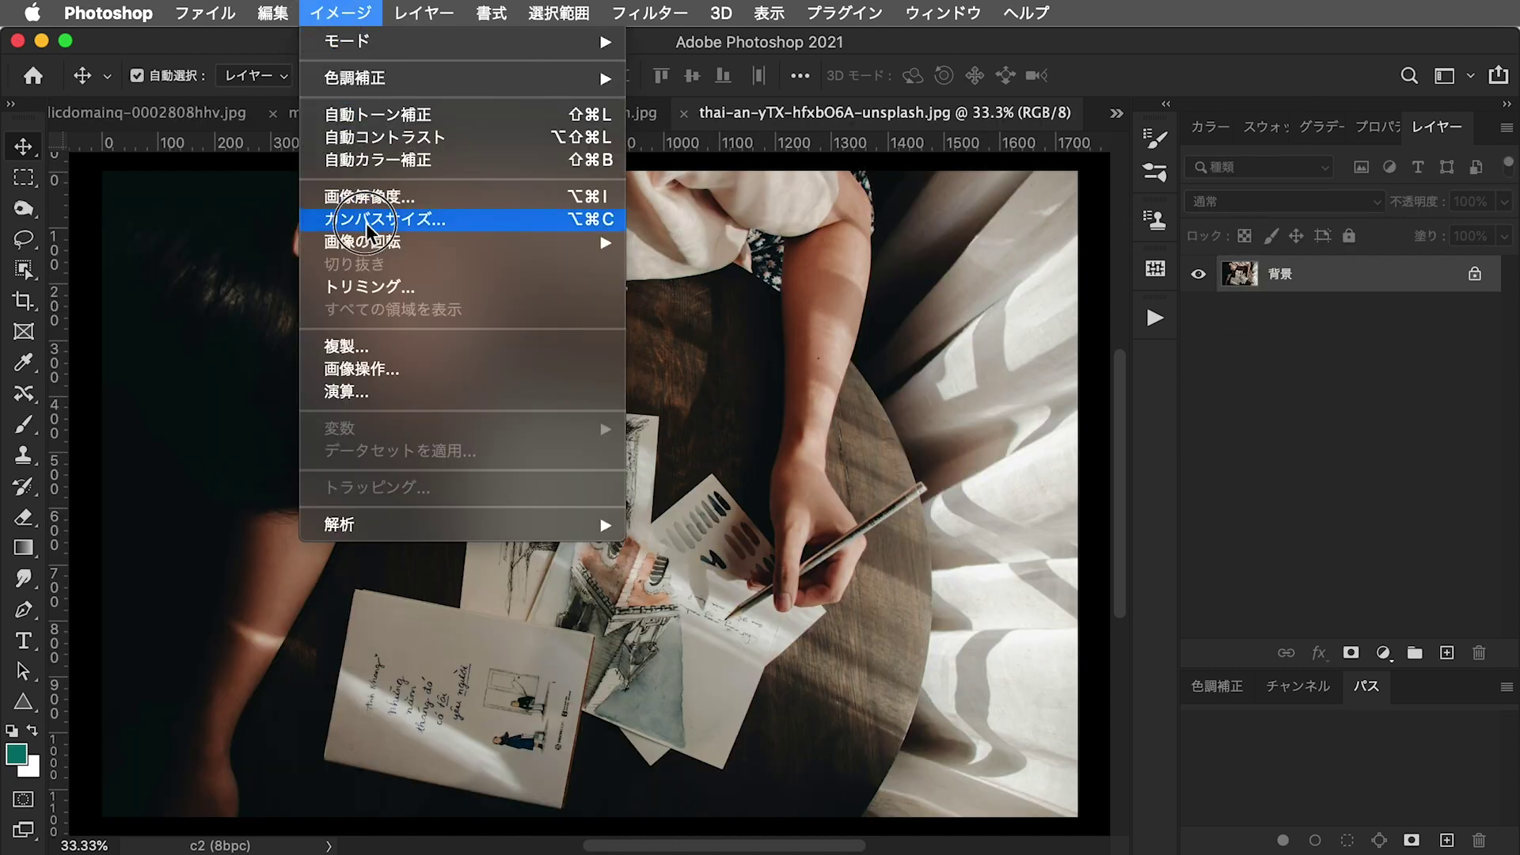
left_click(1205, 277)
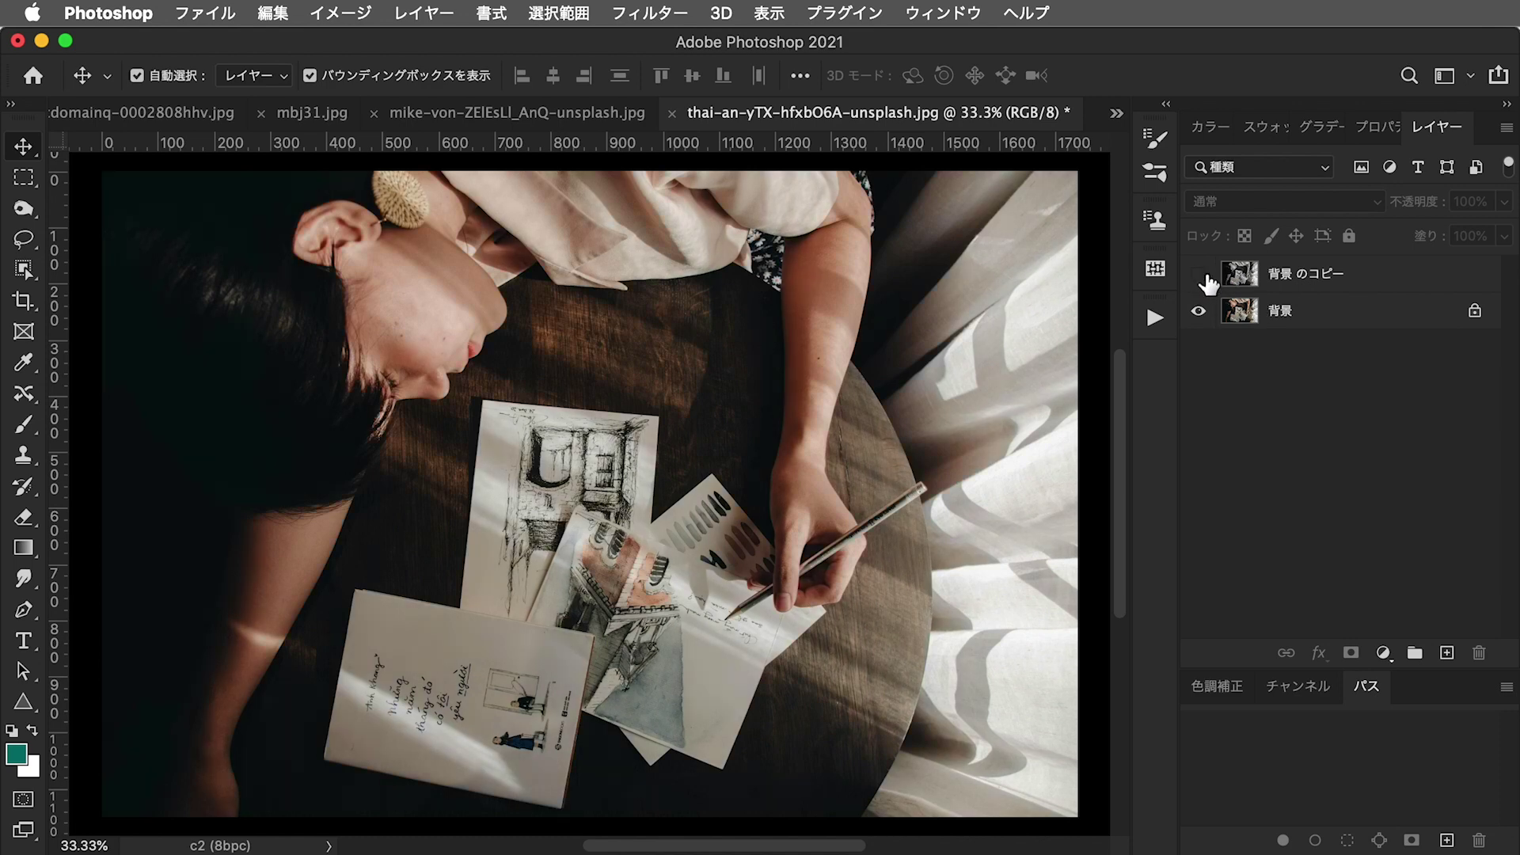
left_click(1199, 274)
left_click(1240, 273)
Apply the Neural Filters Colorize filter, output as a new layer
left_click(647, 15)
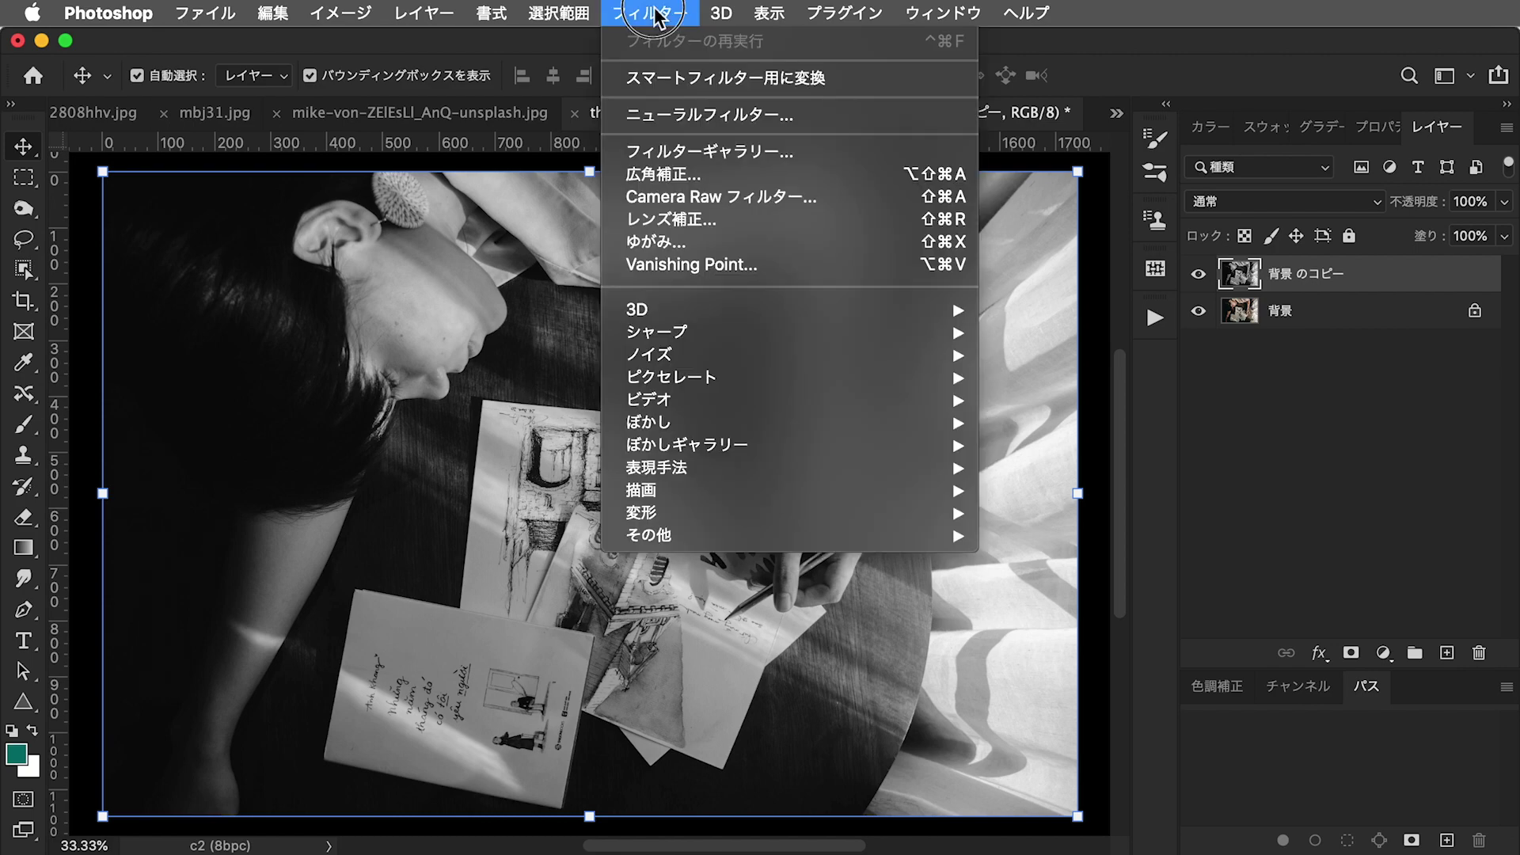
left_click(669, 117)
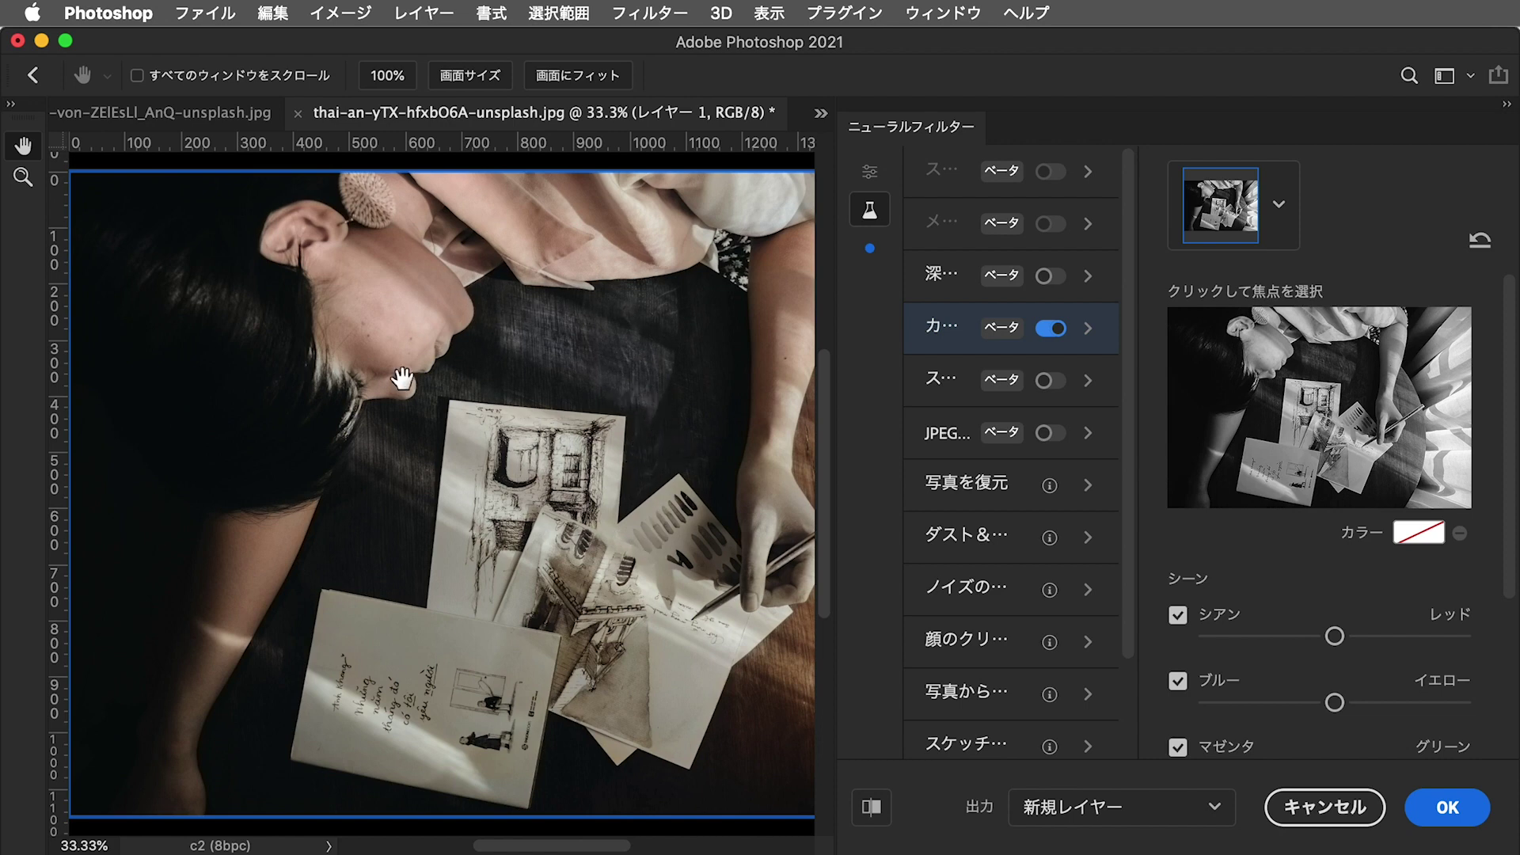
left_click(1457, 814)
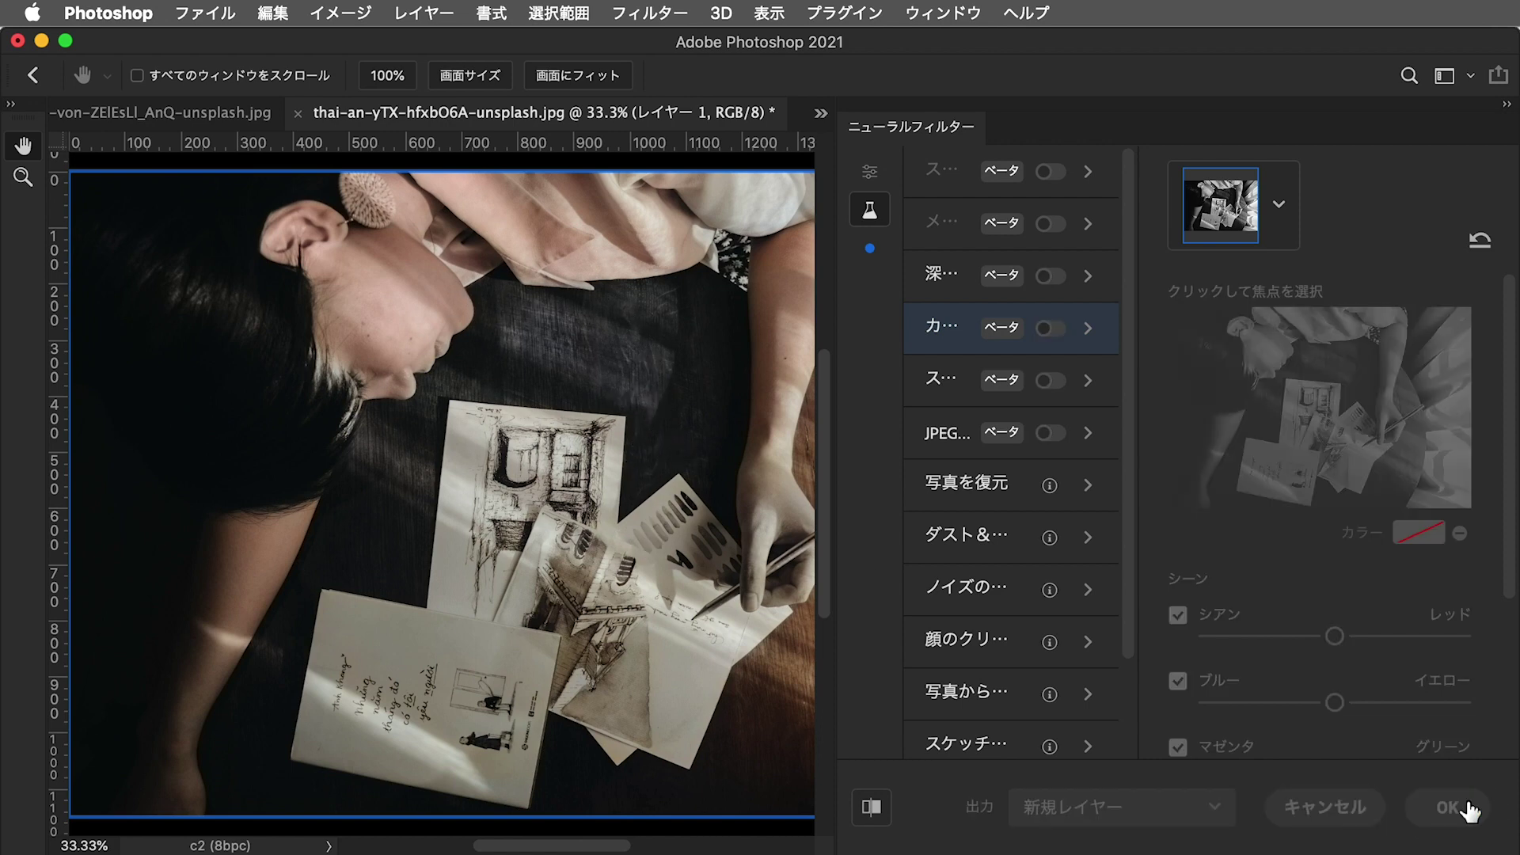
Toggle レイヤー 1 and the black-and-white copy to compare colorized and original versions
left_click(1199, 275)
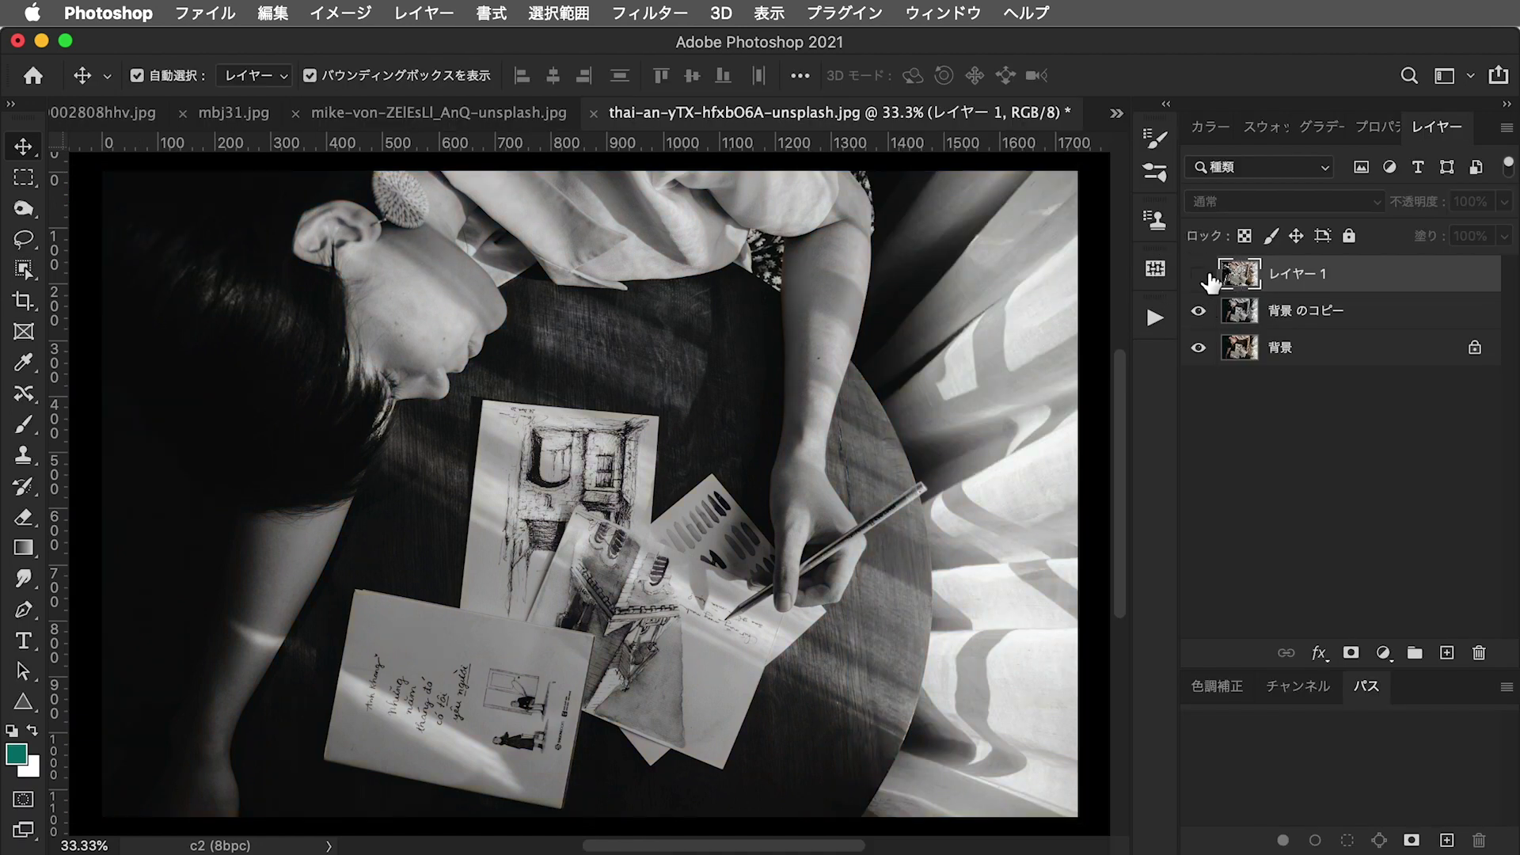
left_click(1198, 275)
left_click(1199, 274)
left_click(1201, 310)
left_click(1200, 311)
left_click(1200, 275)
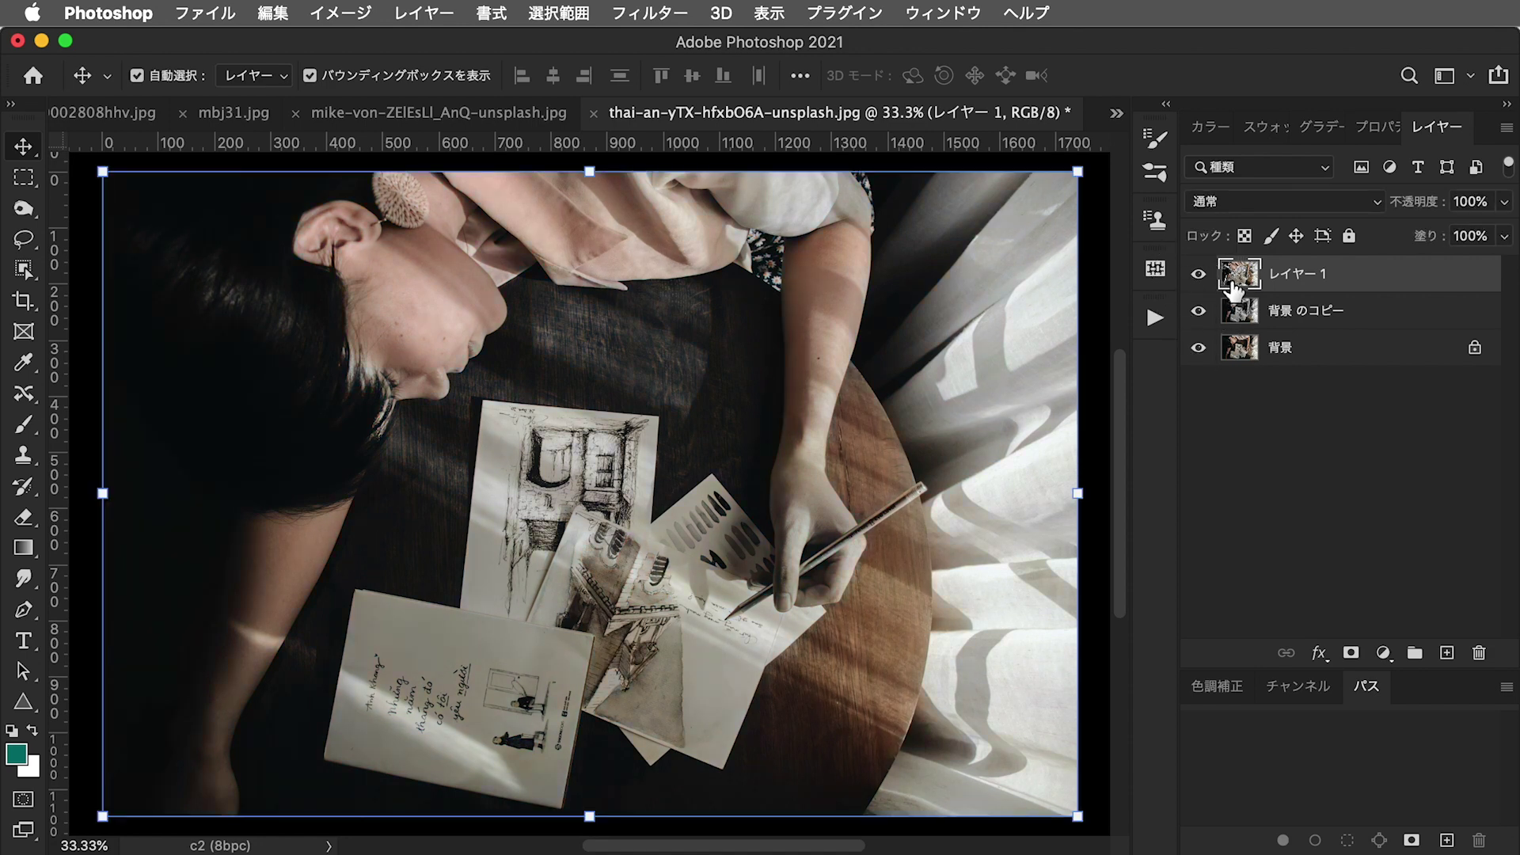
left_click(1198, 310)
left_click(1199, 274)
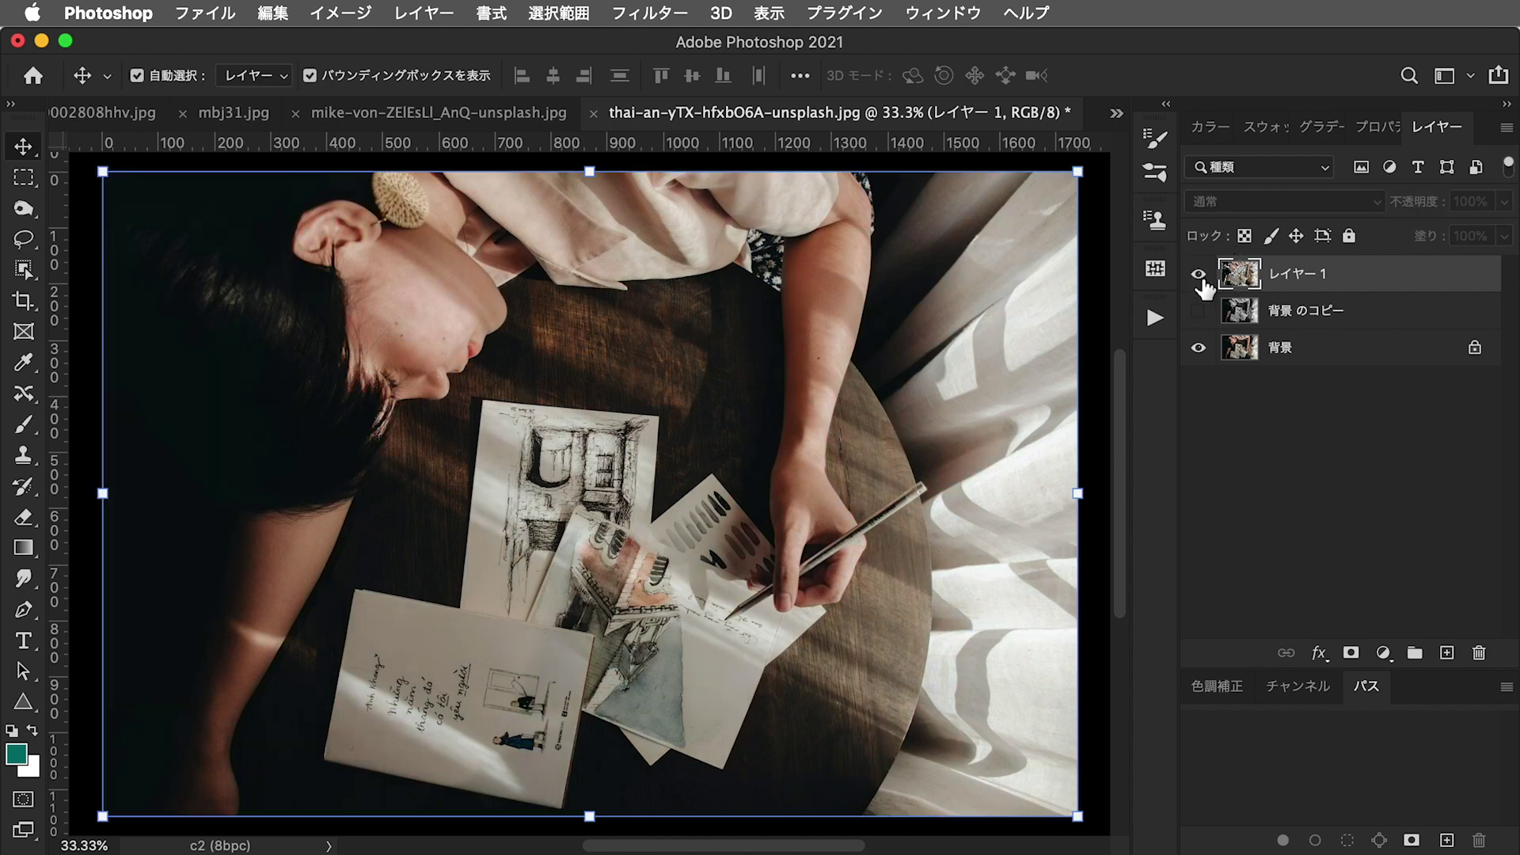
left_click(1199, 311)
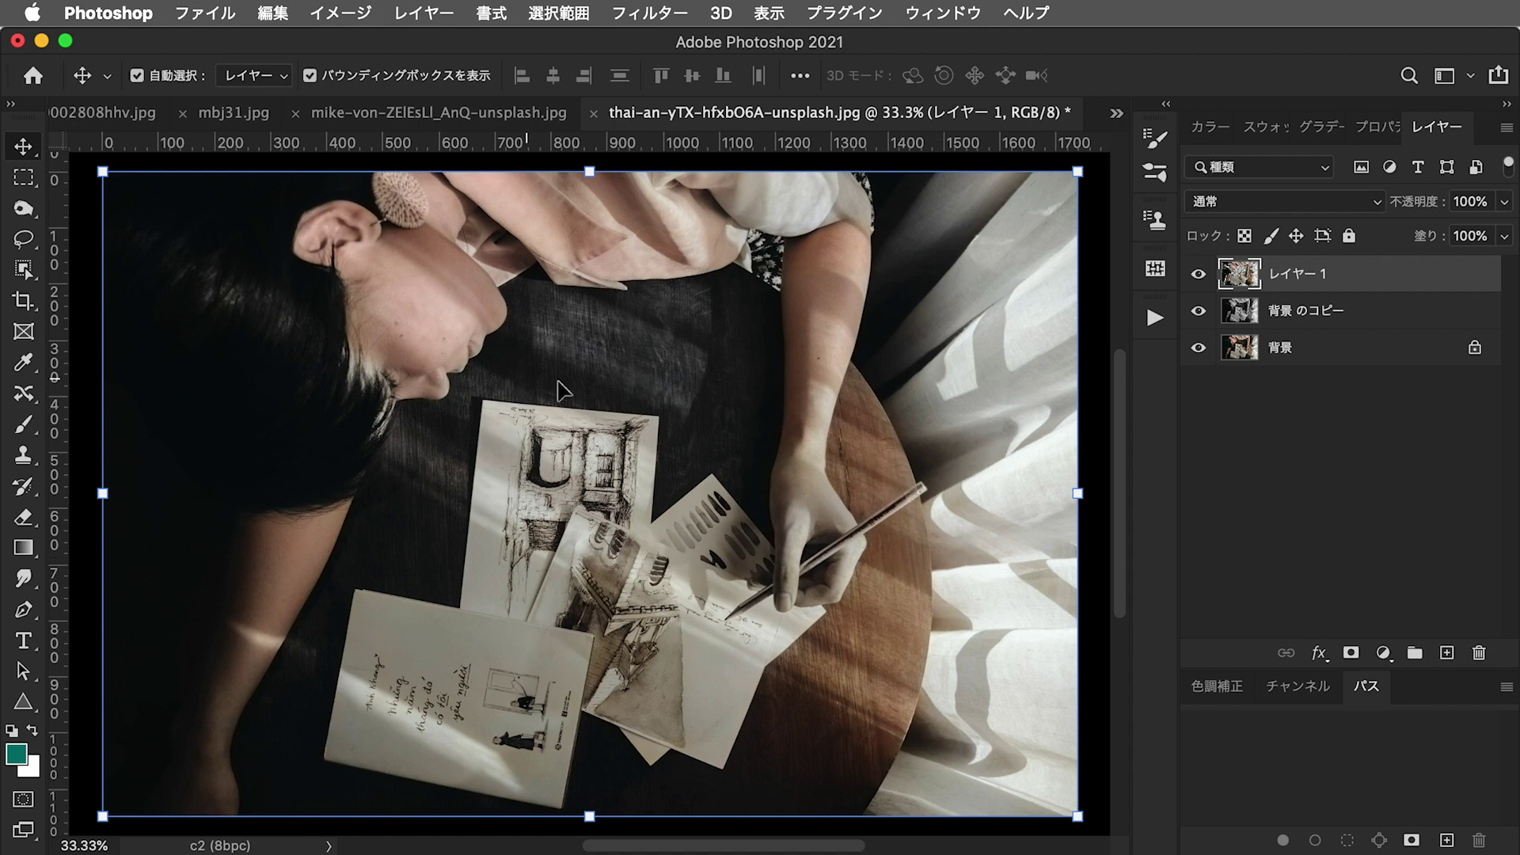
Close Neural Filters without applying, then zoom in on the cat's chest and eyes
left_click(1271, 437)
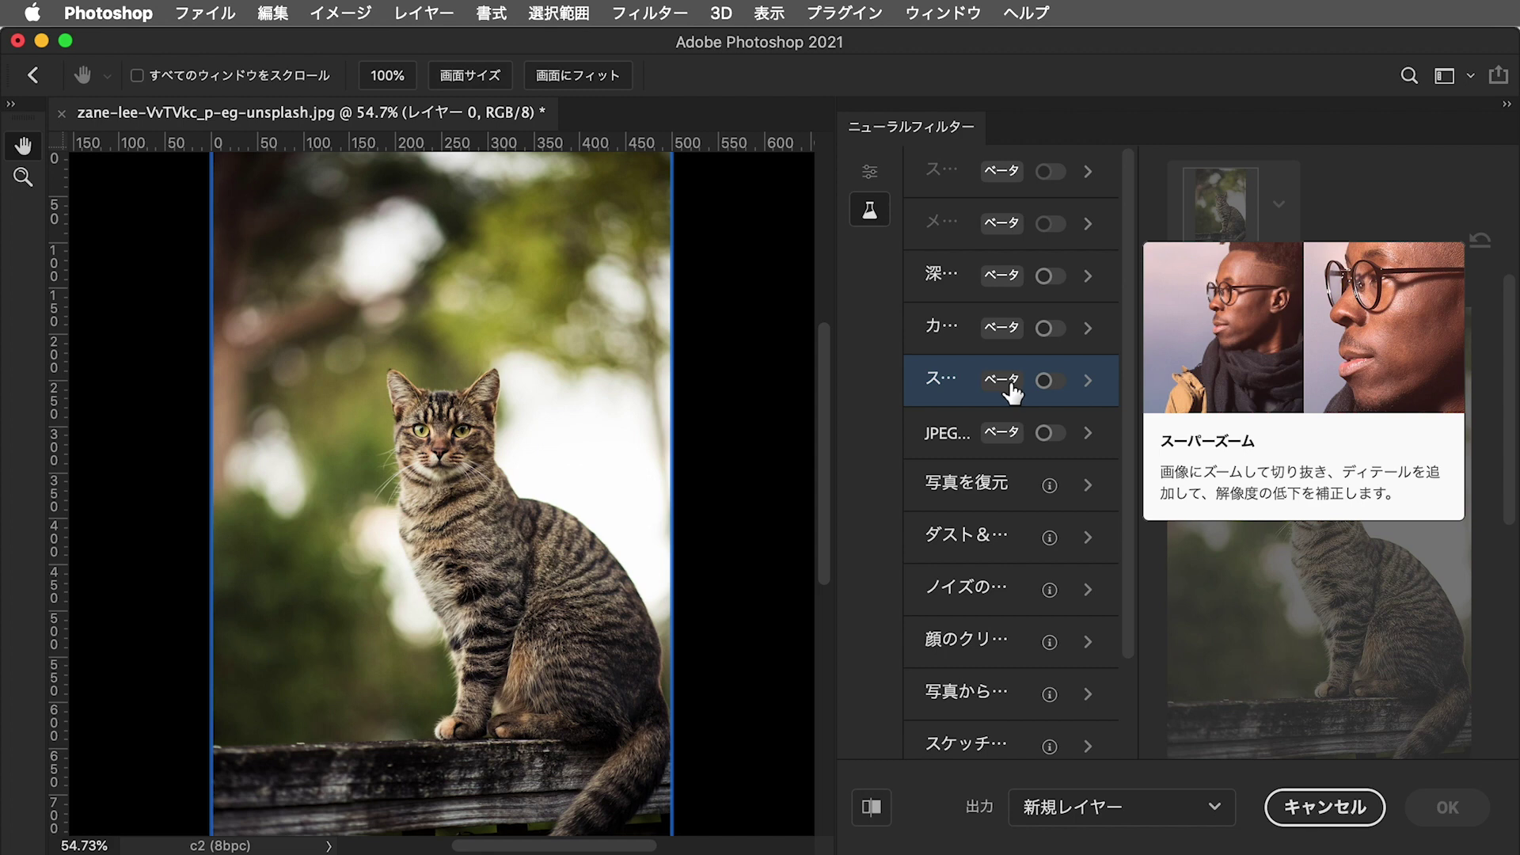
left_click(1324, 807)
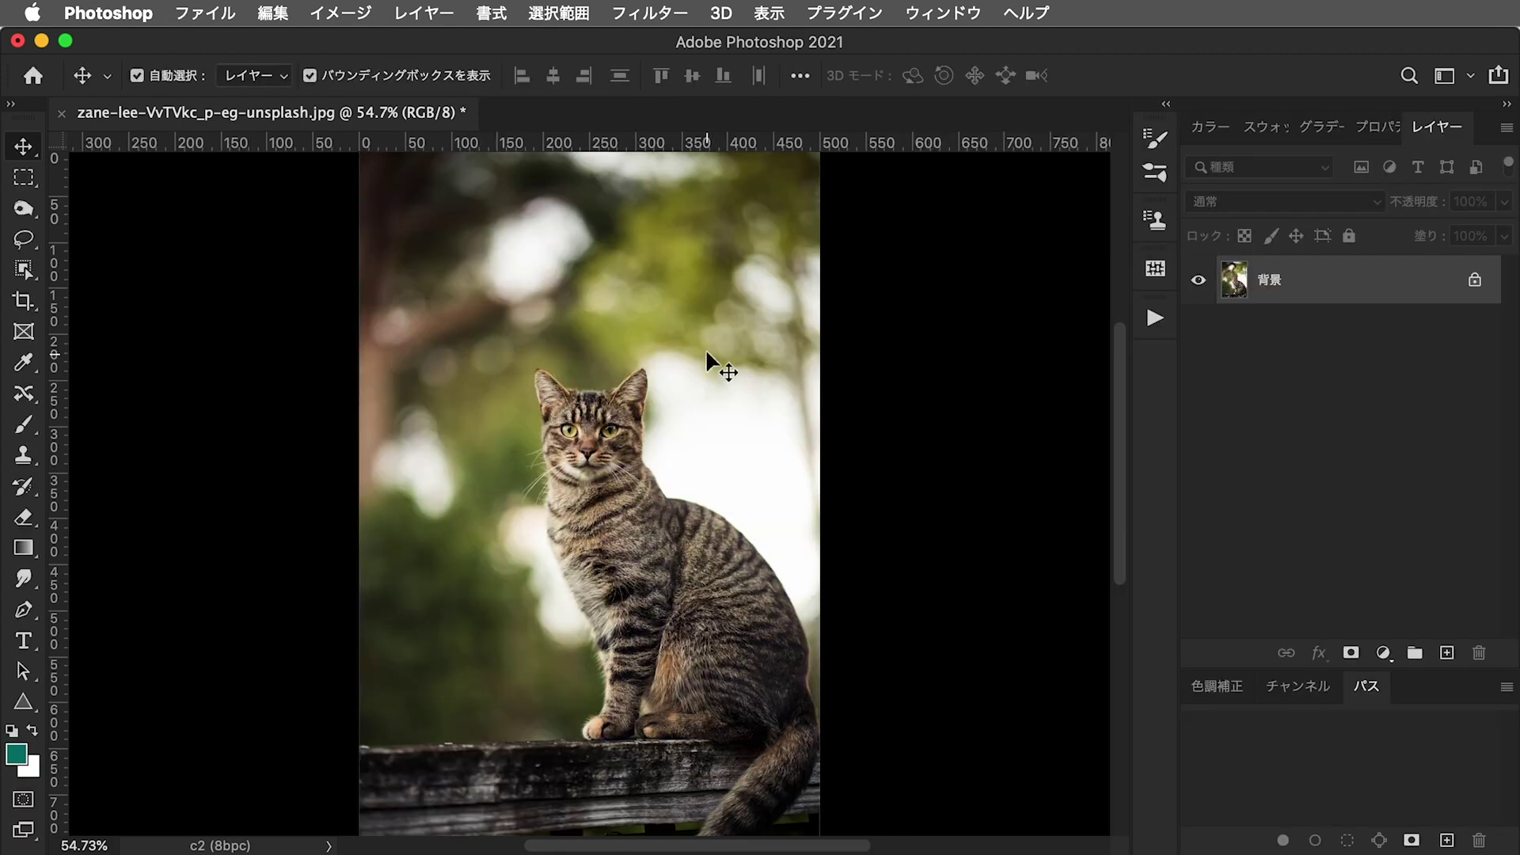
left_click_drag(717, 510, 831, 651)
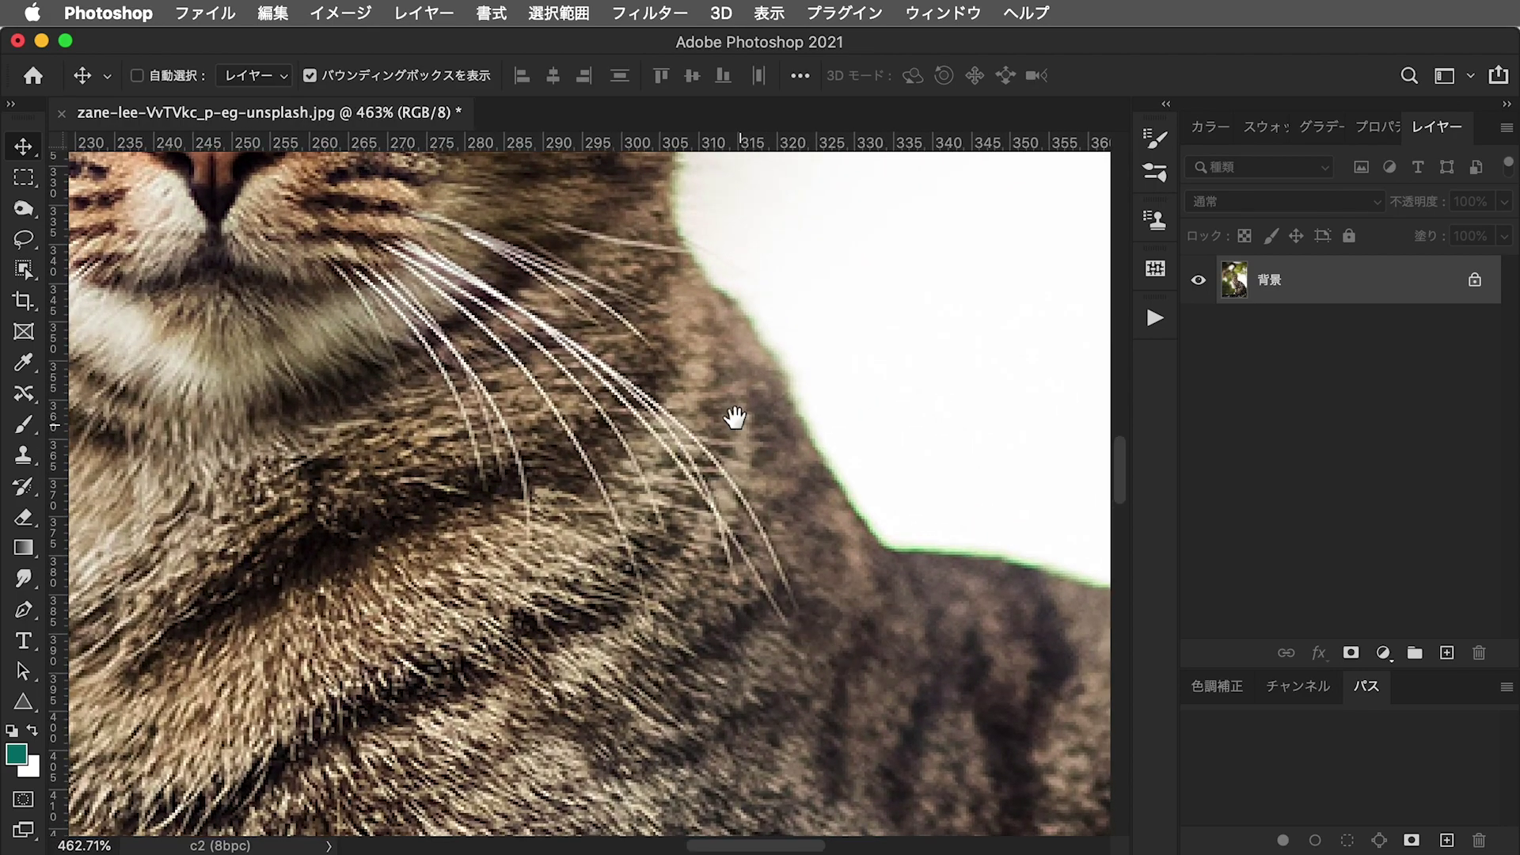
left_click_drag(735, 417, 872, 604)
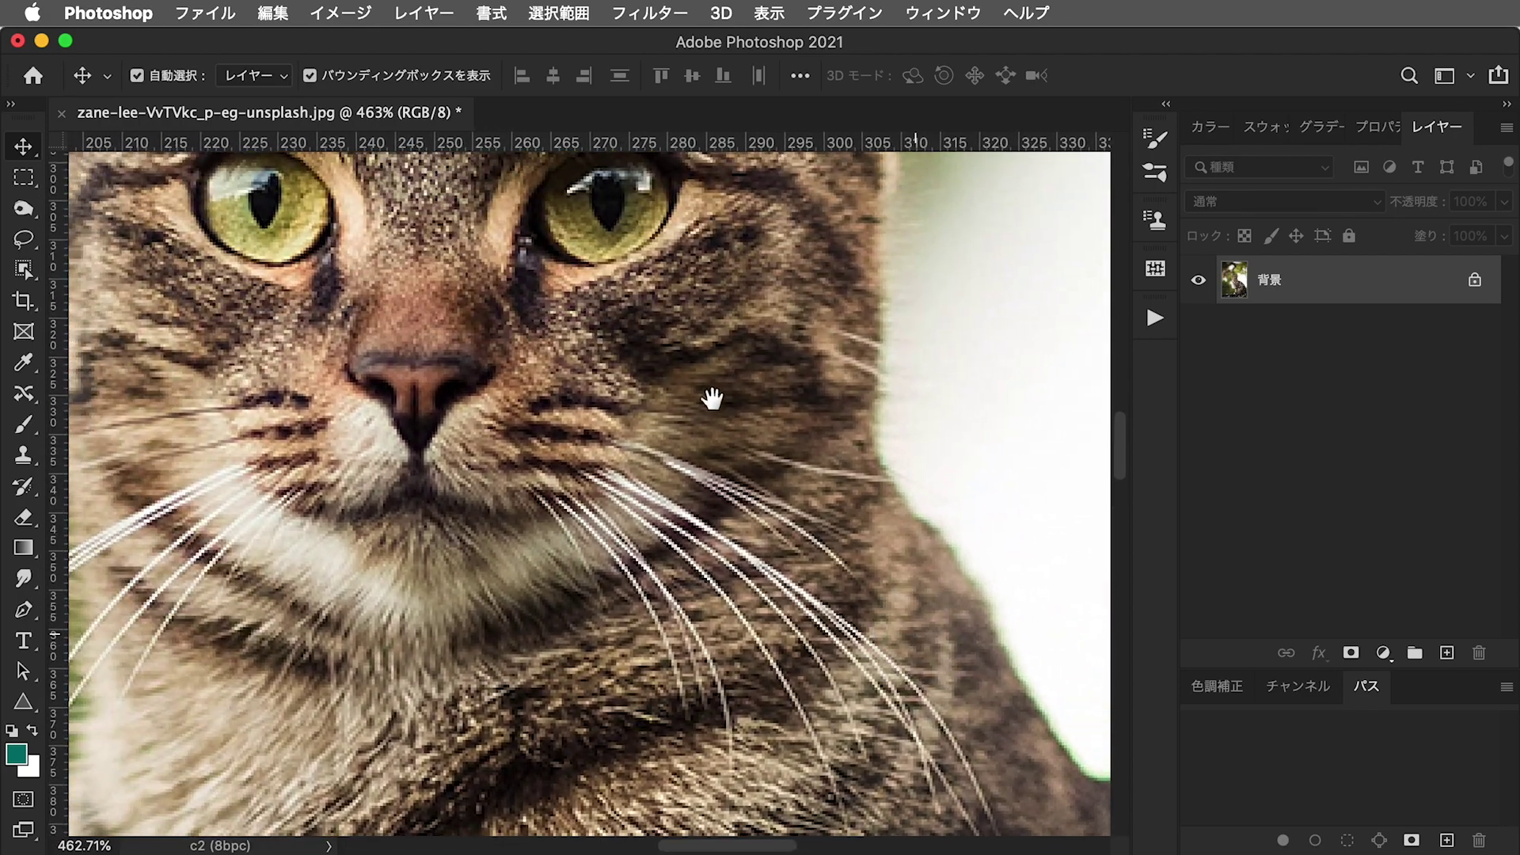
mouse_move(713, 400)
left_mouse_down()
mouse_move(889, 679)
mouse_move(941, 726)
mouse_move(814, 577)
left_mouse_up()
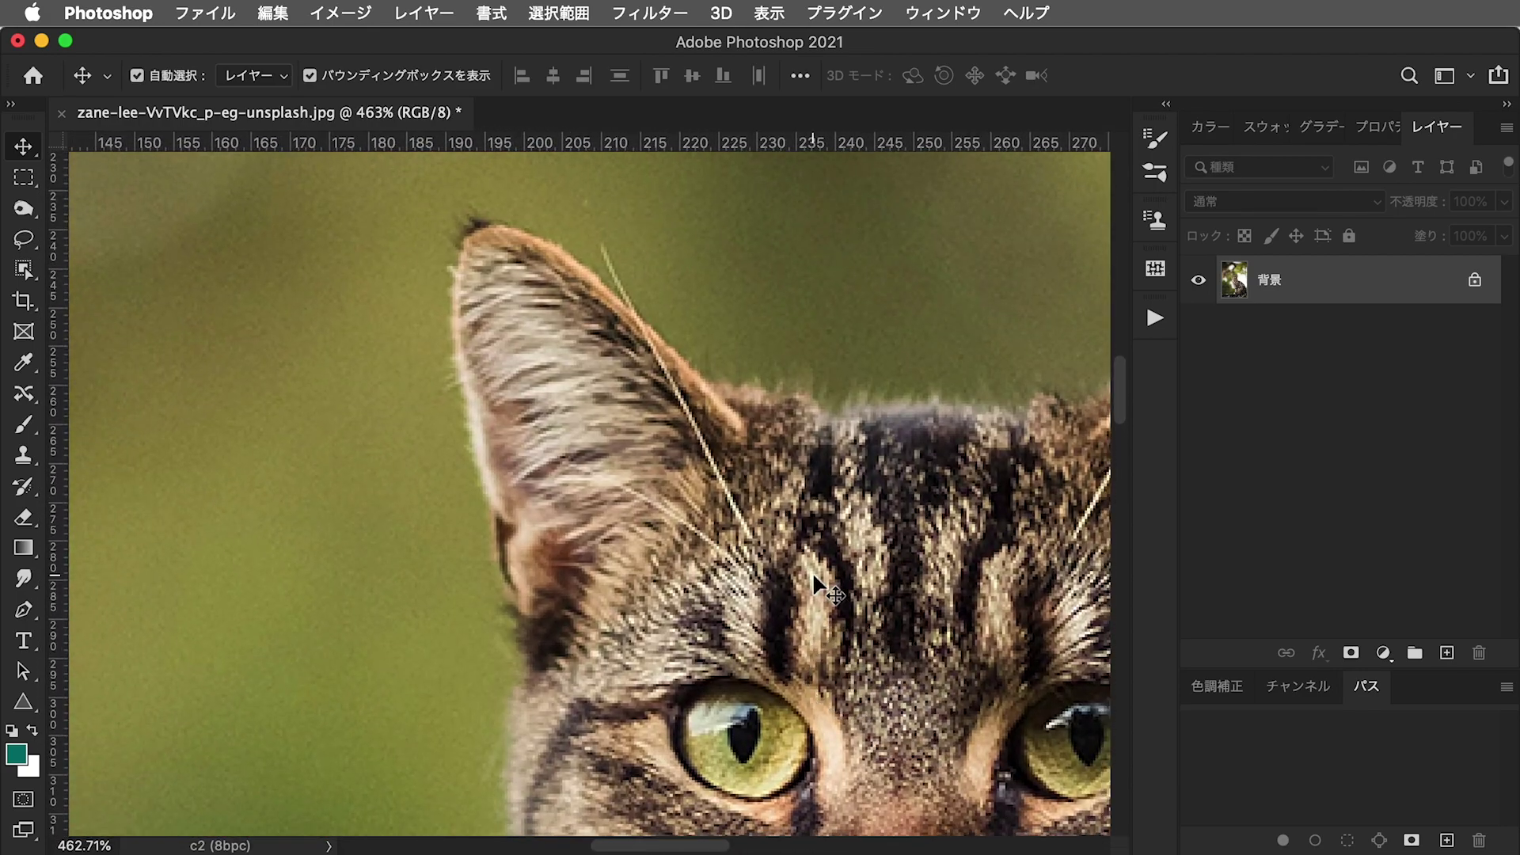
Fit the photo on screen and check its 1417 × 2123 px image size without changes
key("super+0")
key("super+alt+i")
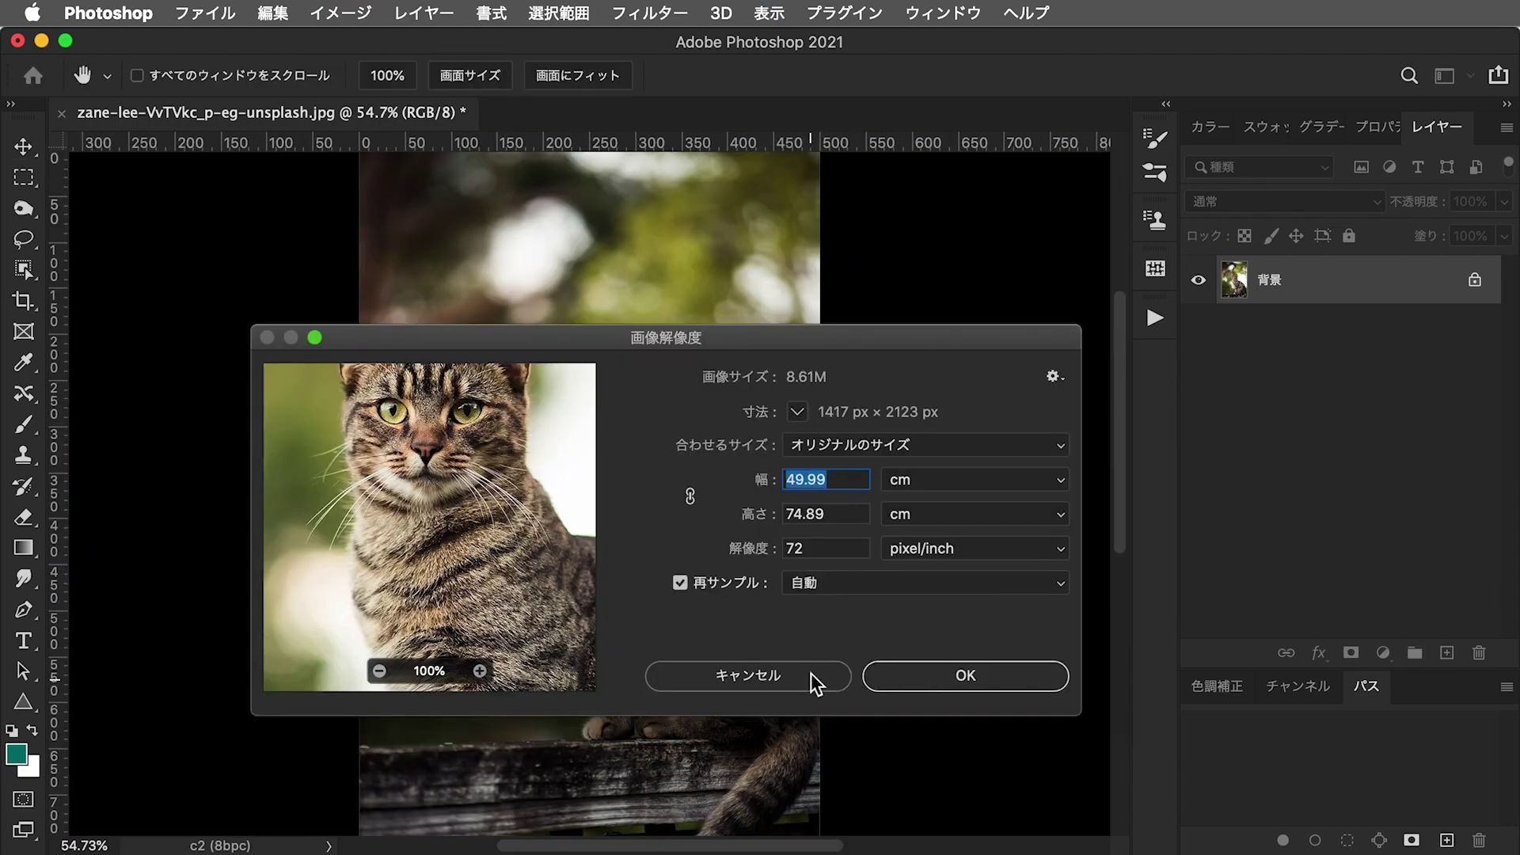
left_click(815, 676)
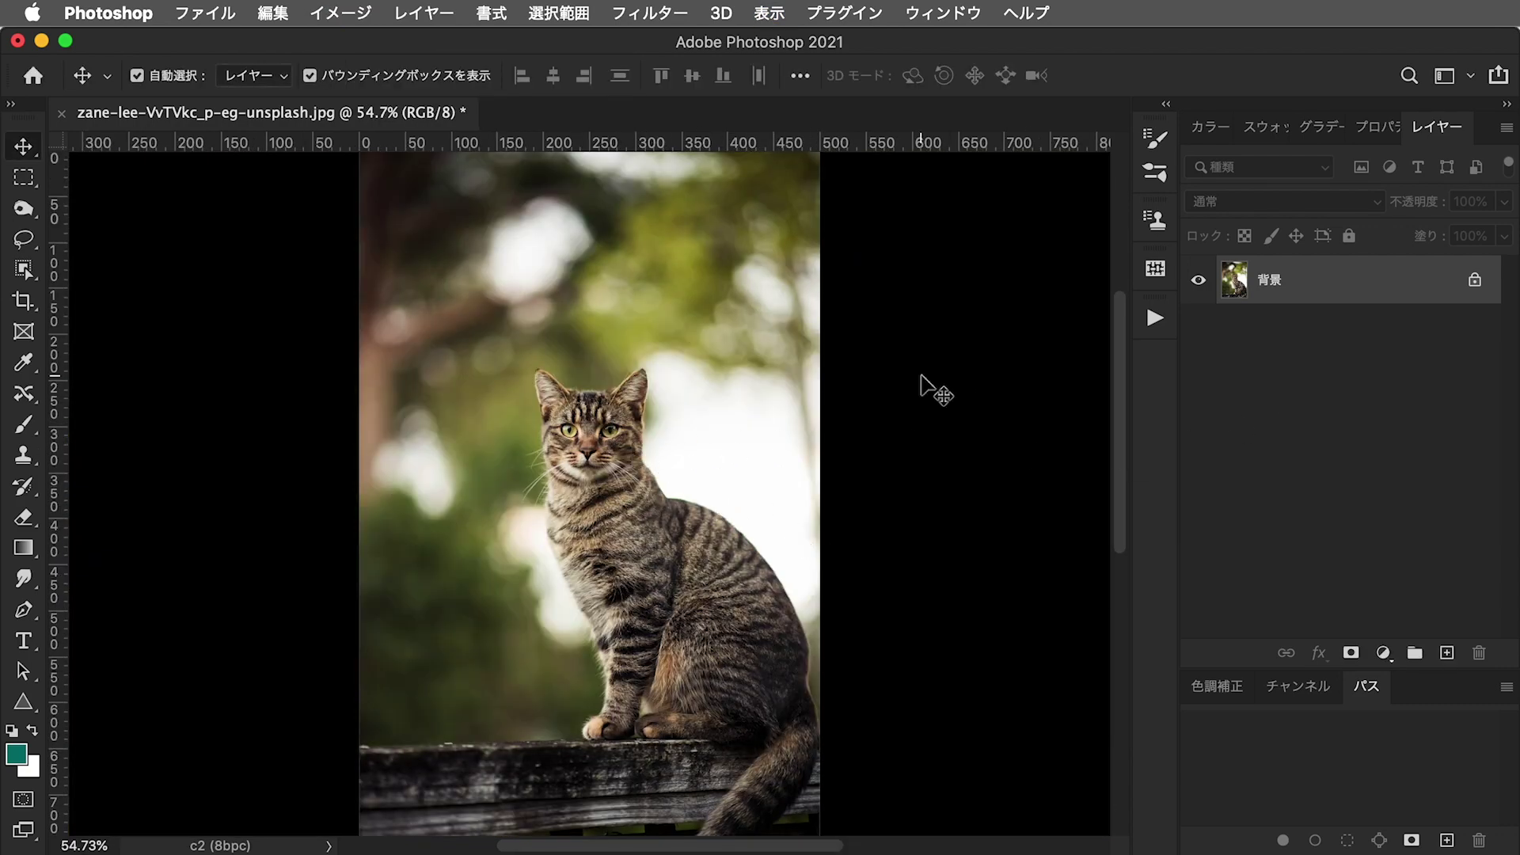
Crop the photo around the cat's head and chest and fit it on screen
left_click(27, 307)
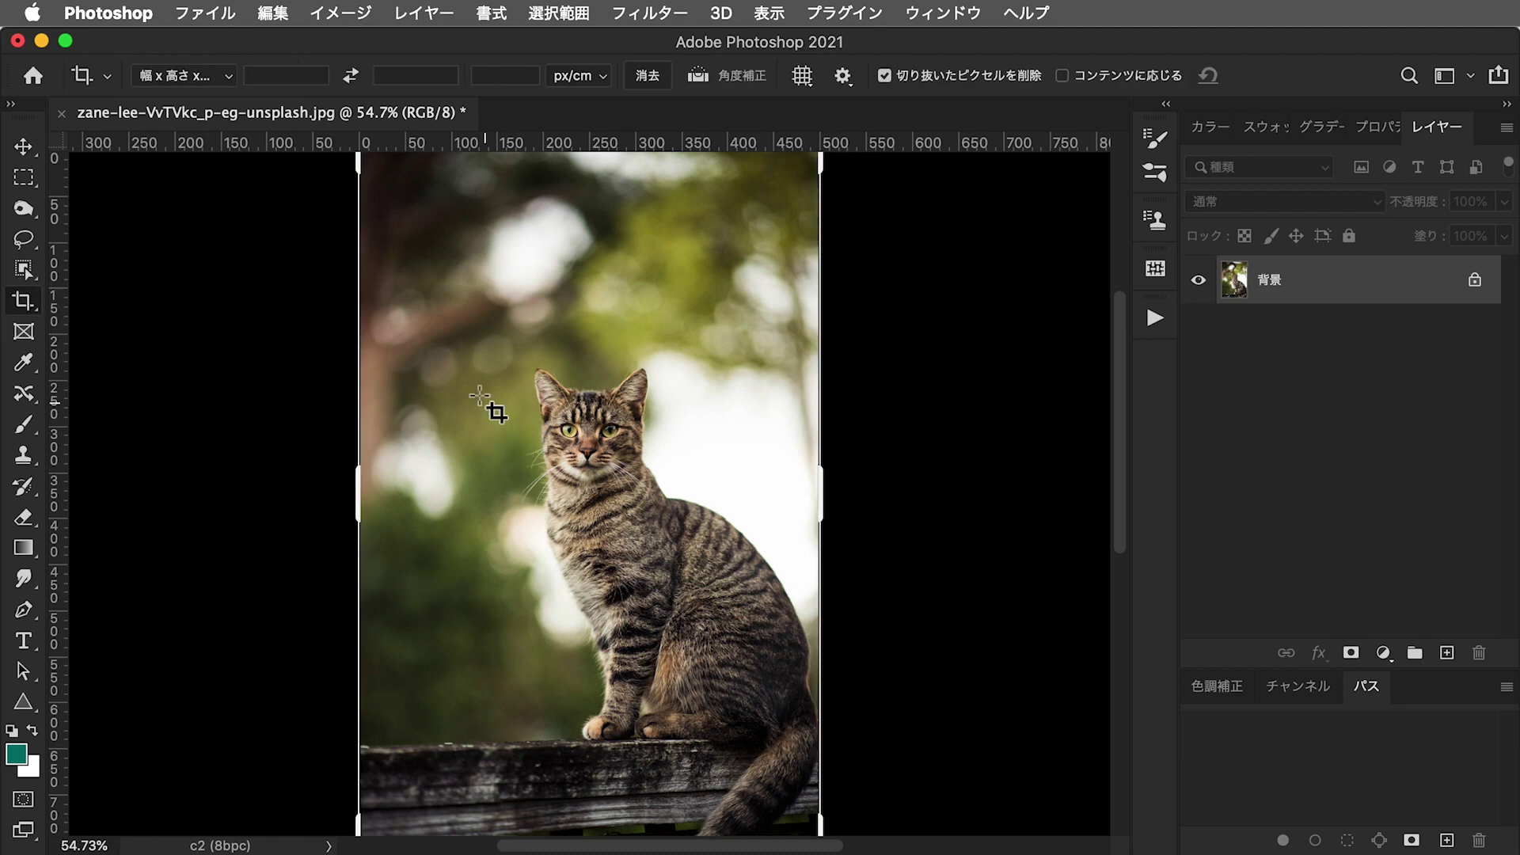
left_click_drag(468, 324, 741, 599)
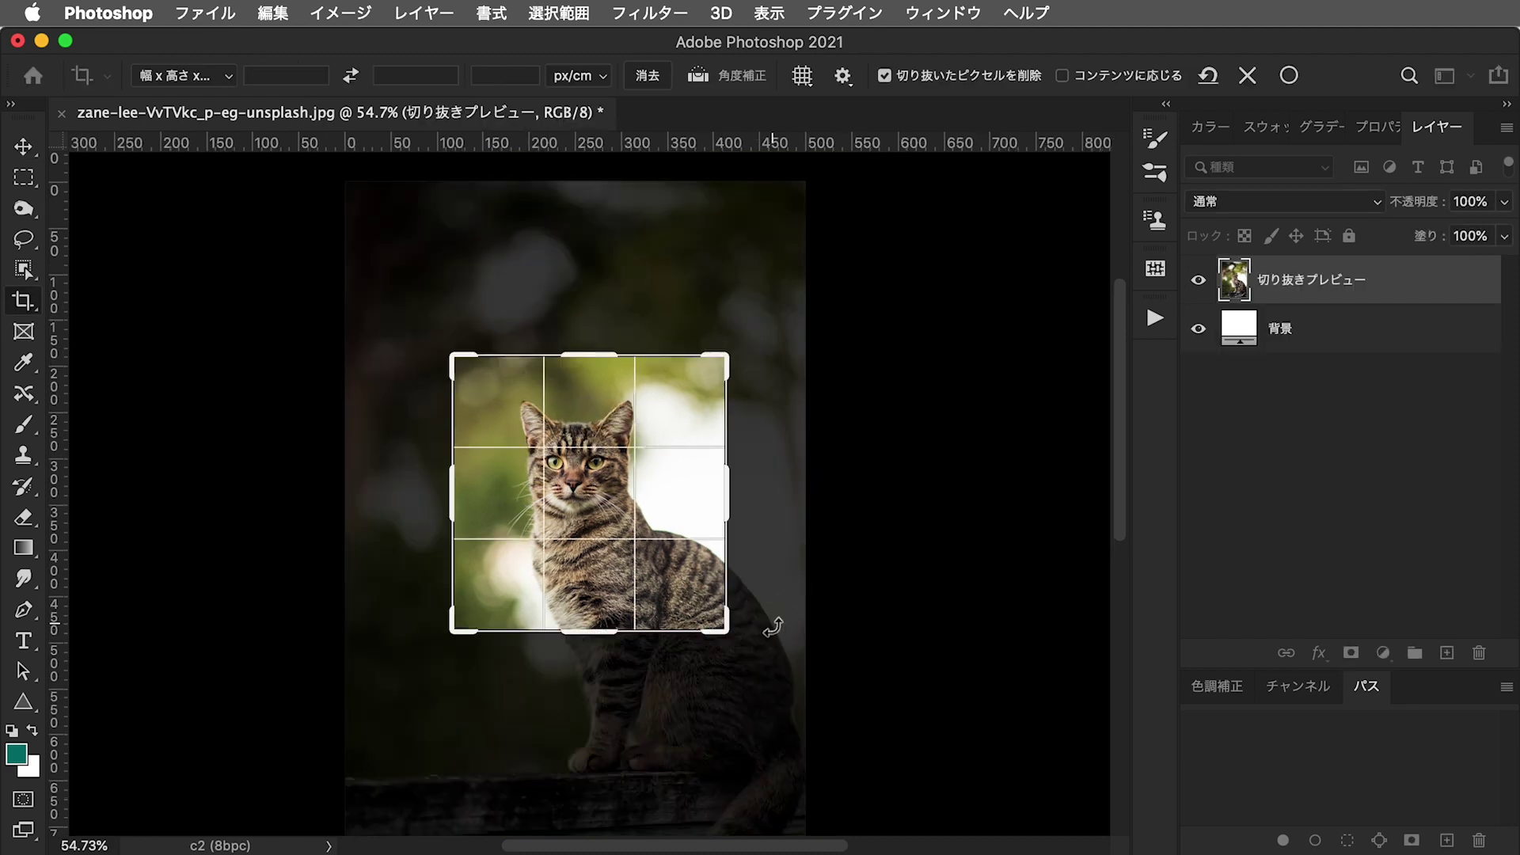
left_click_drag(664, 543, 692, 490)
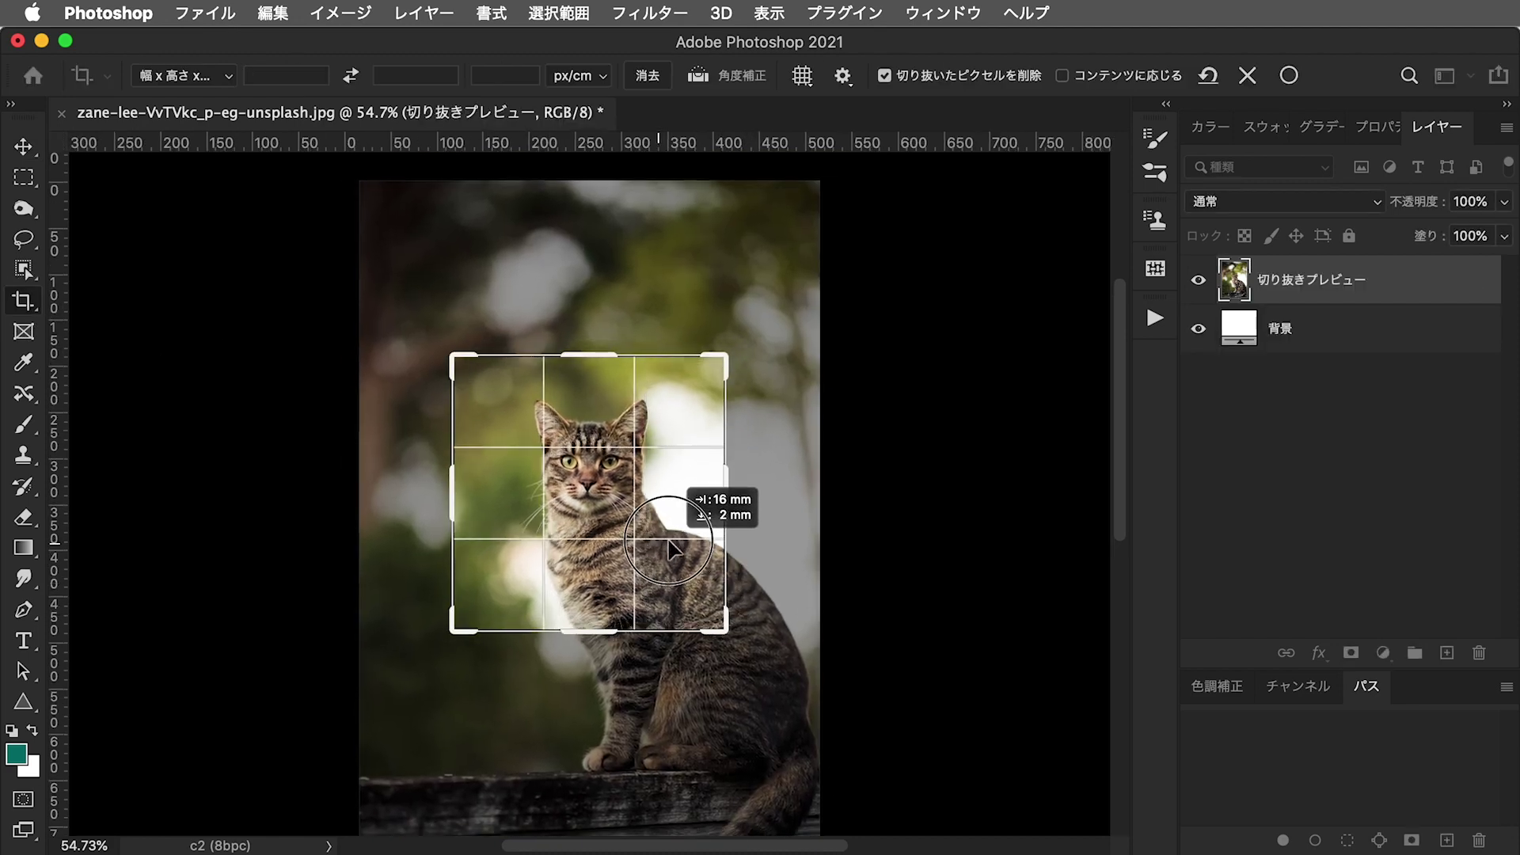
key("Return")
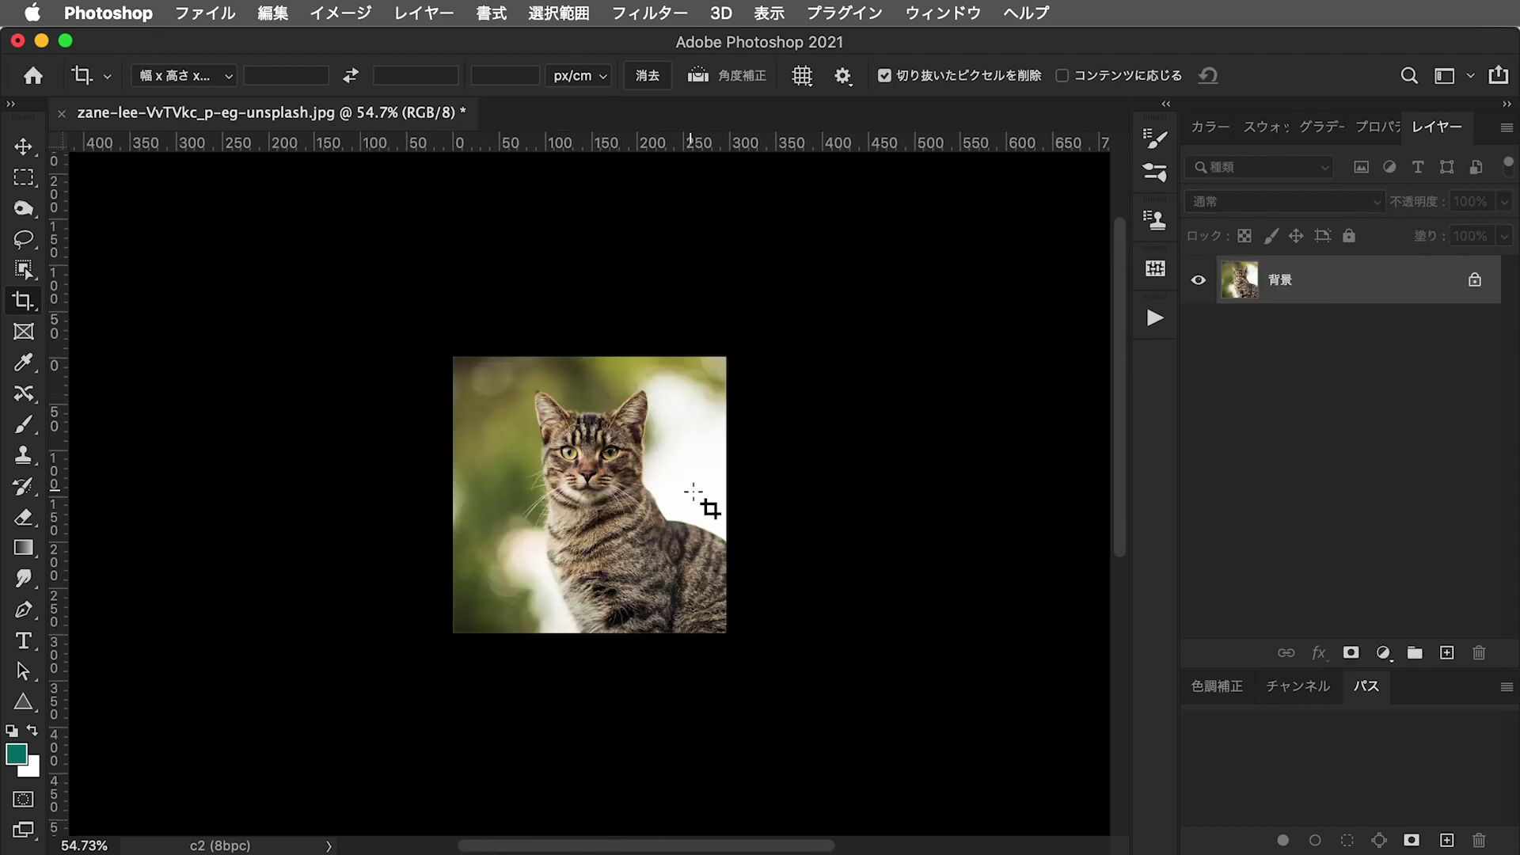
key("super+0")
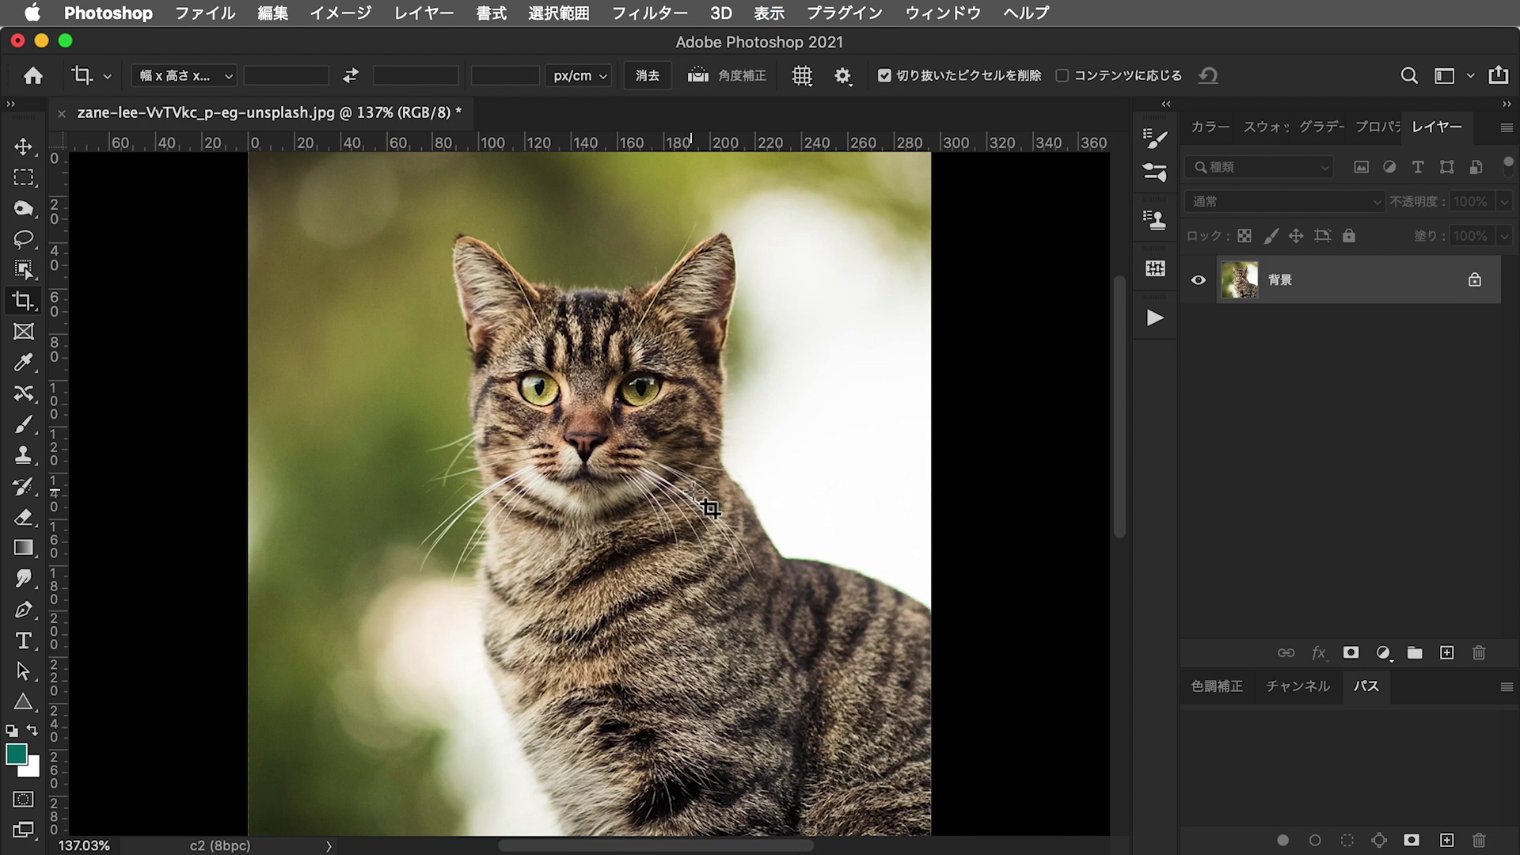
Try a smaller crop on the cat's face, cancel it, and zoom in and out
left_click(673, 416)
left_click_drag(673, 416, 729, 369)
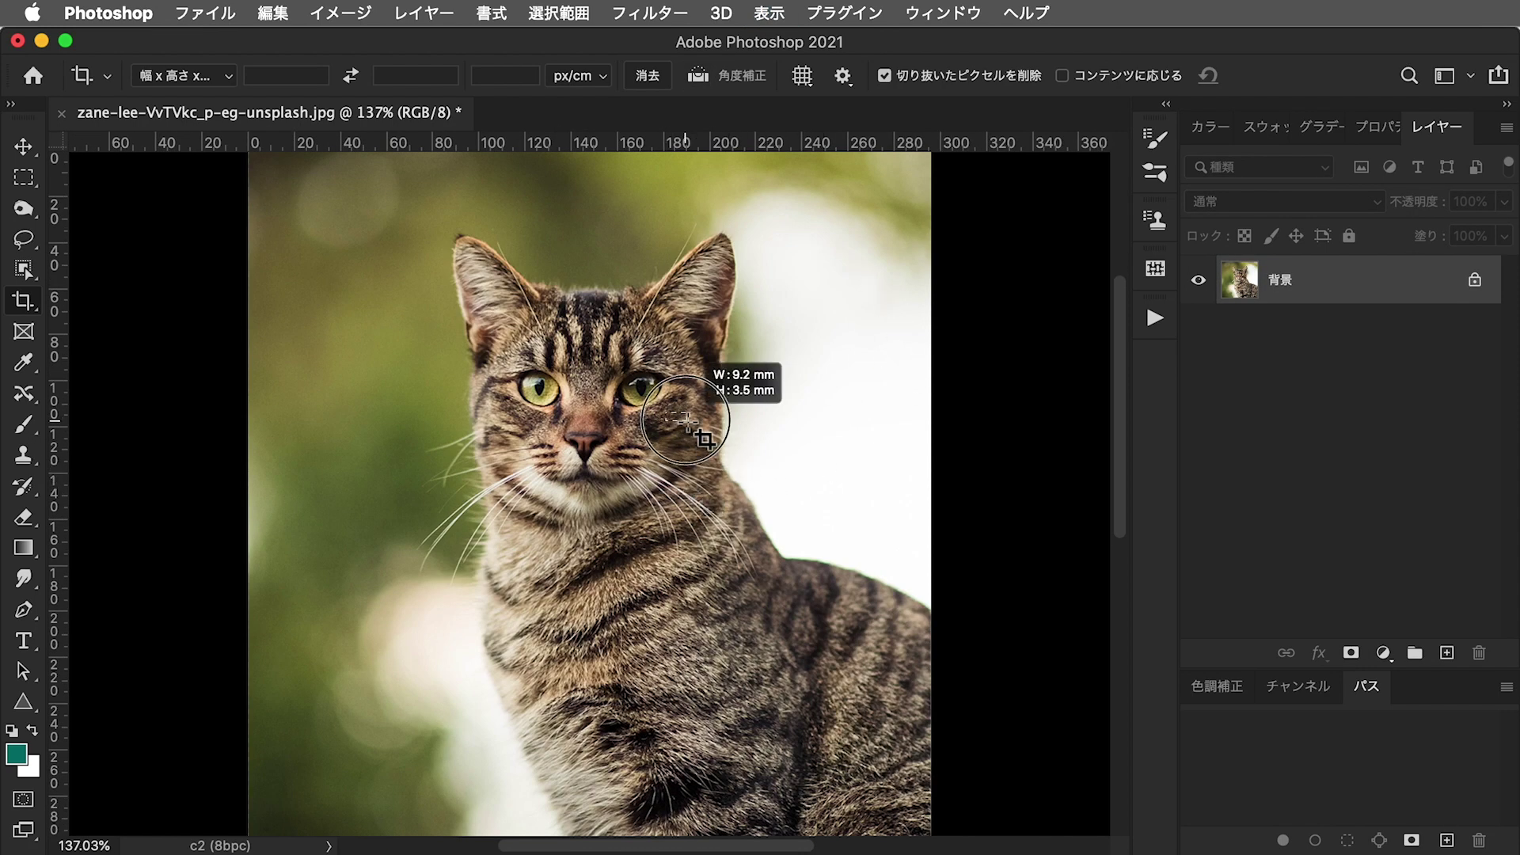
key("Escape")
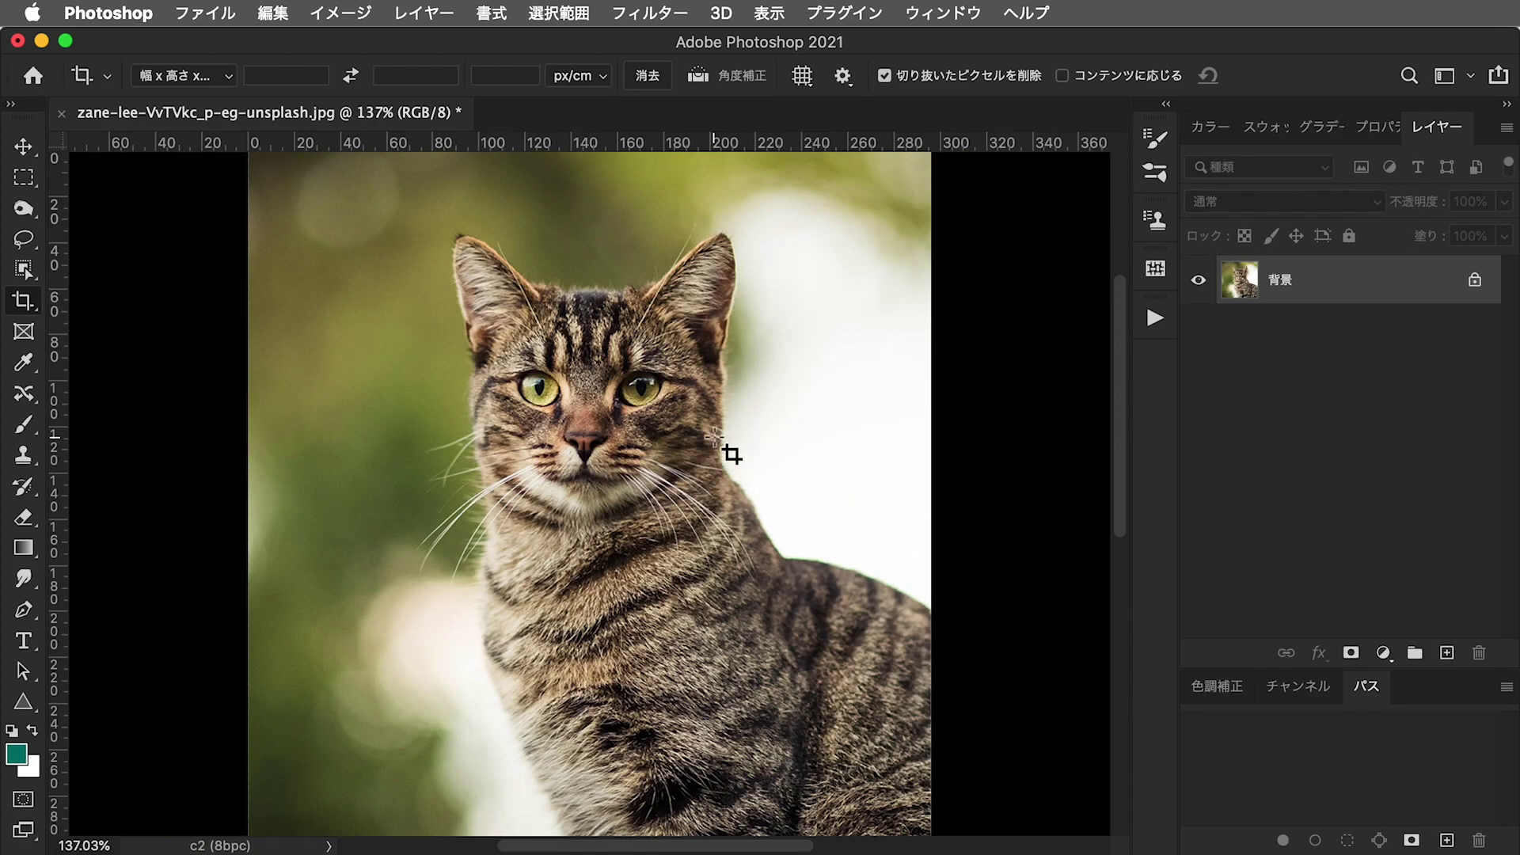
left_click_drag(730, 451, 800, 449)
key("super+0")
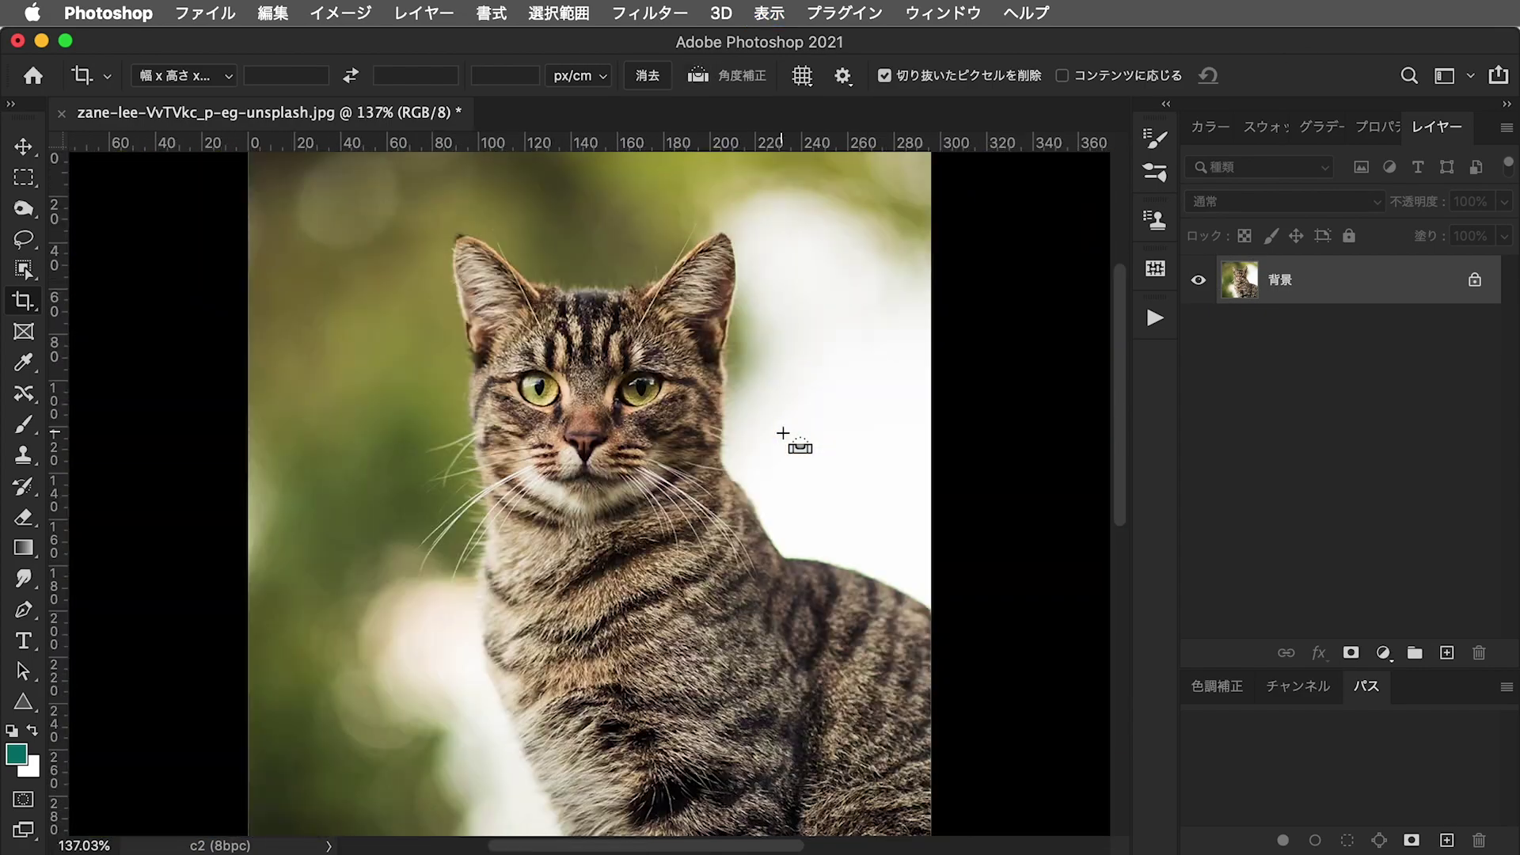
Undo the crop to restore the full photo and recentre the cat in view
key("super+minus")
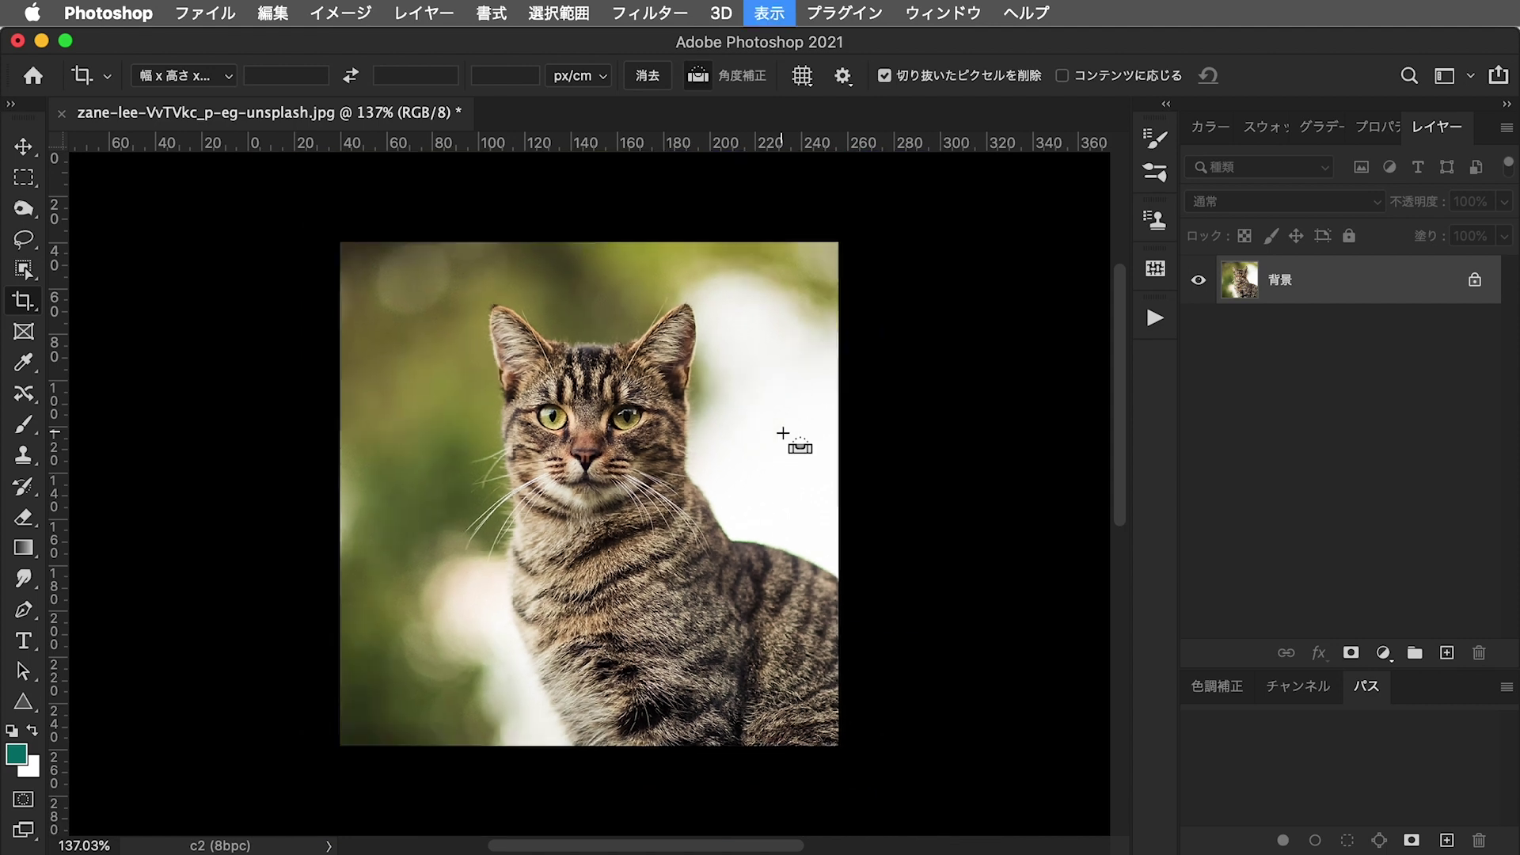
key("super+minus")
key("super+minus")
key("super+plus")
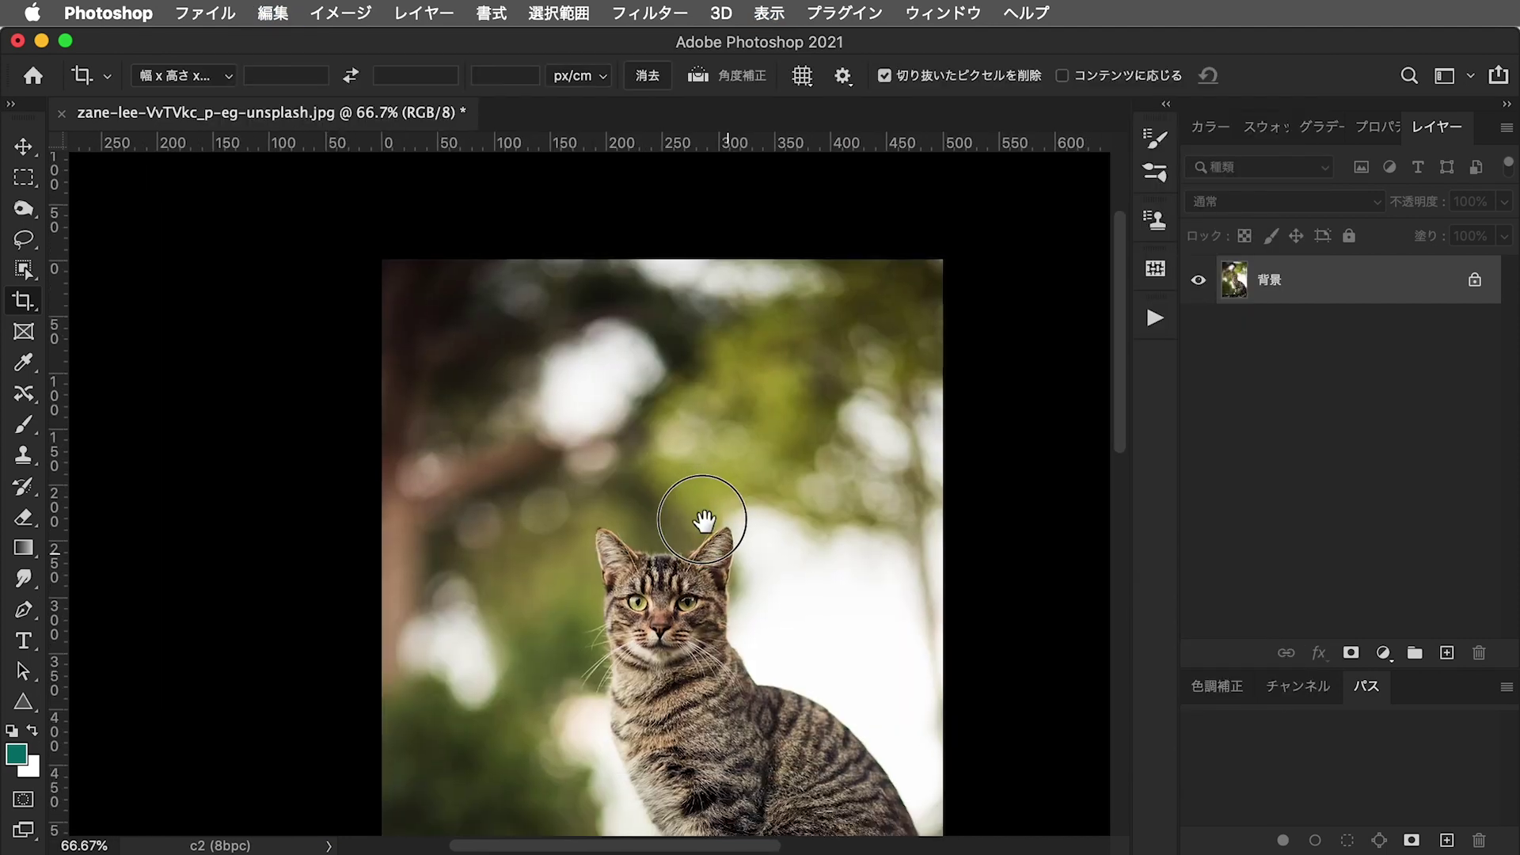
left_click_drag(696, 509, 661, 451)
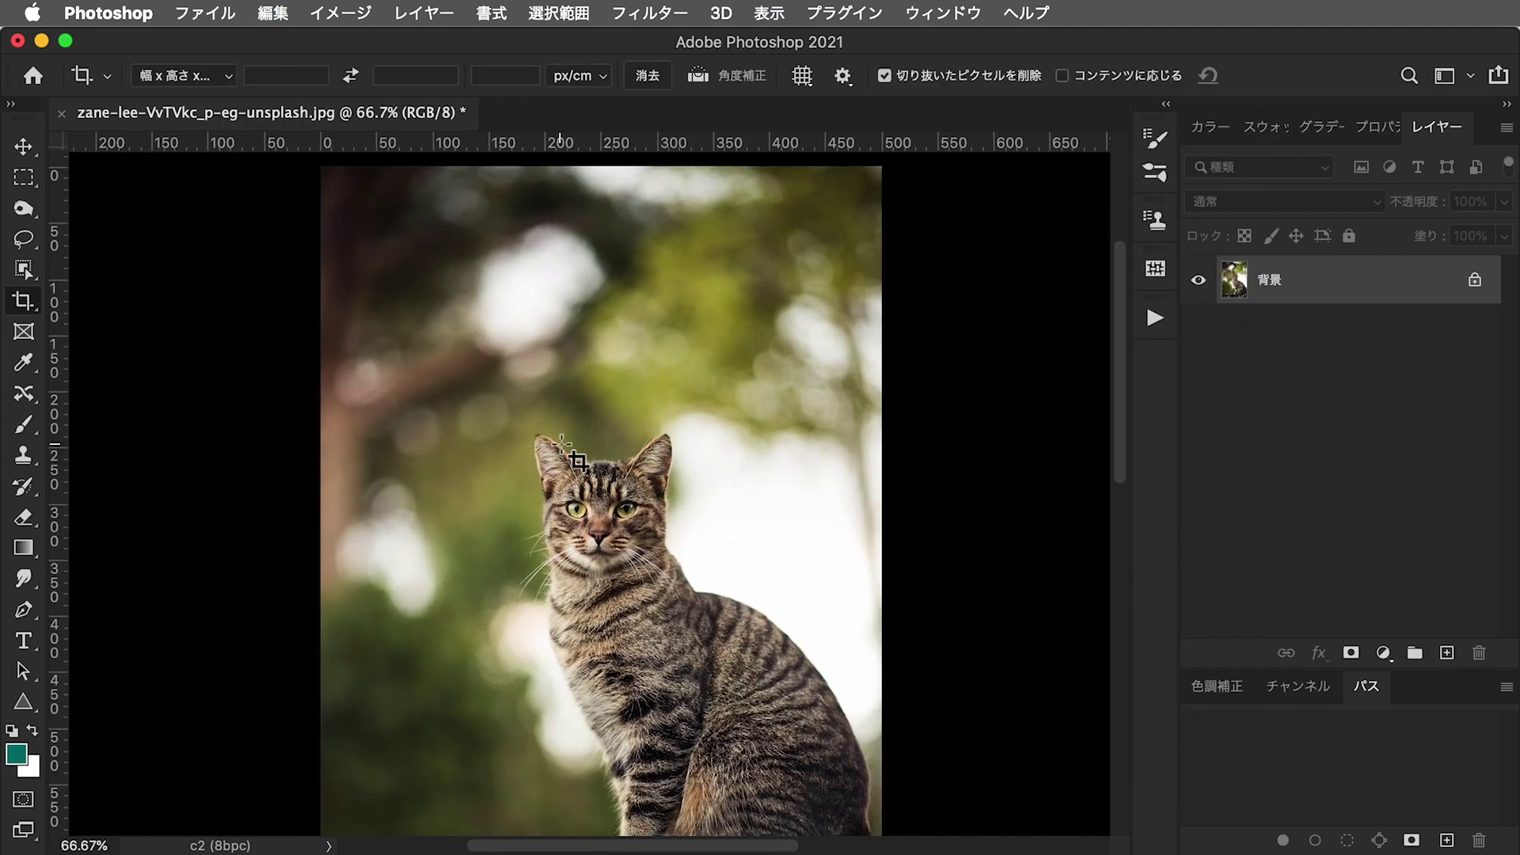
left_click_drag(713, 530, 654, 458)
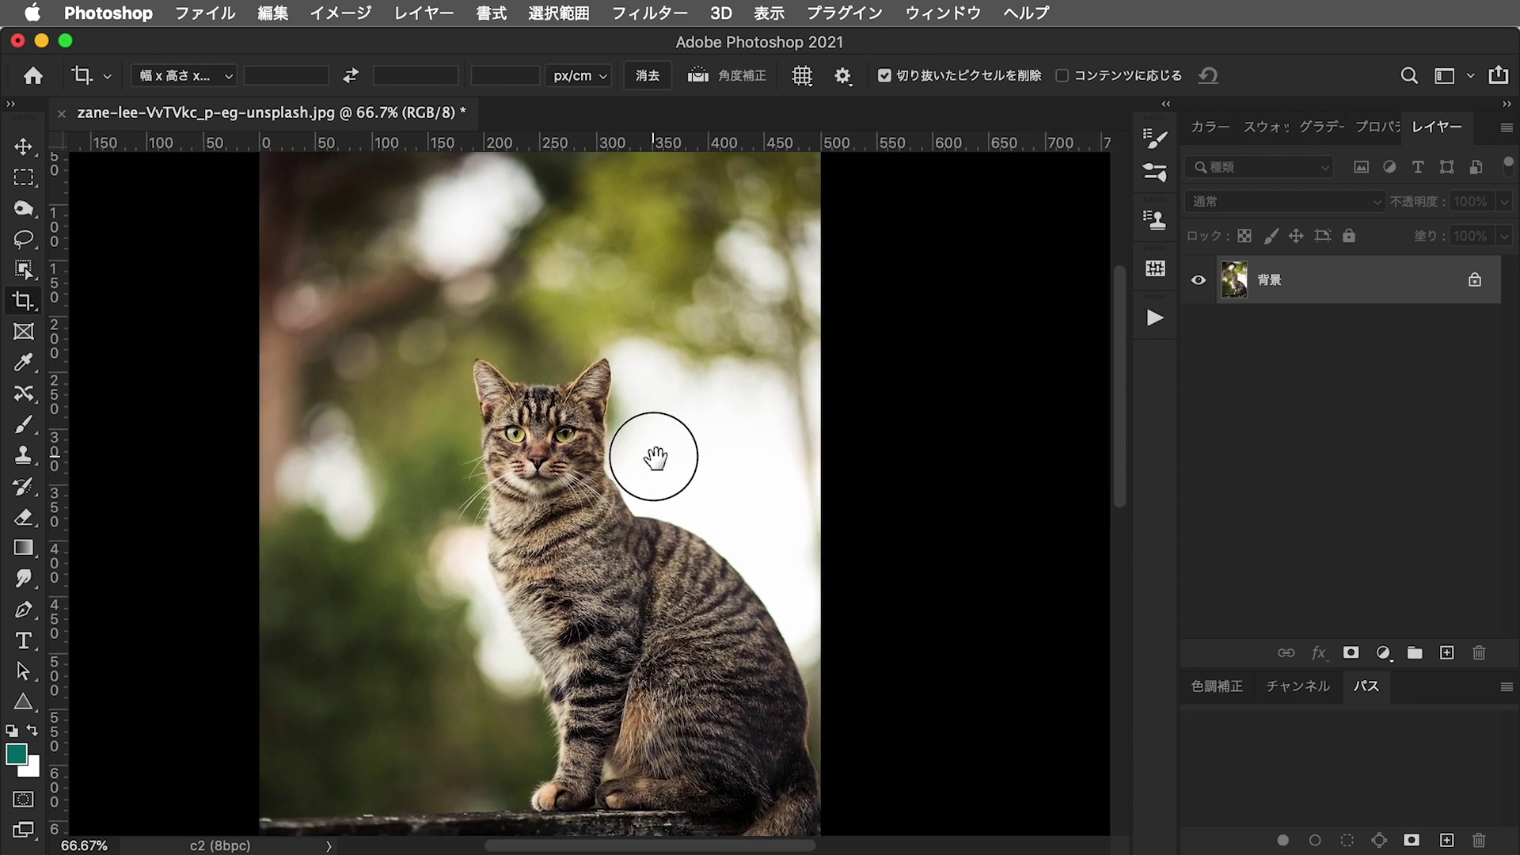
Open Neural Filters and enable the beta Super Zoom filter
left_click(24, 147)
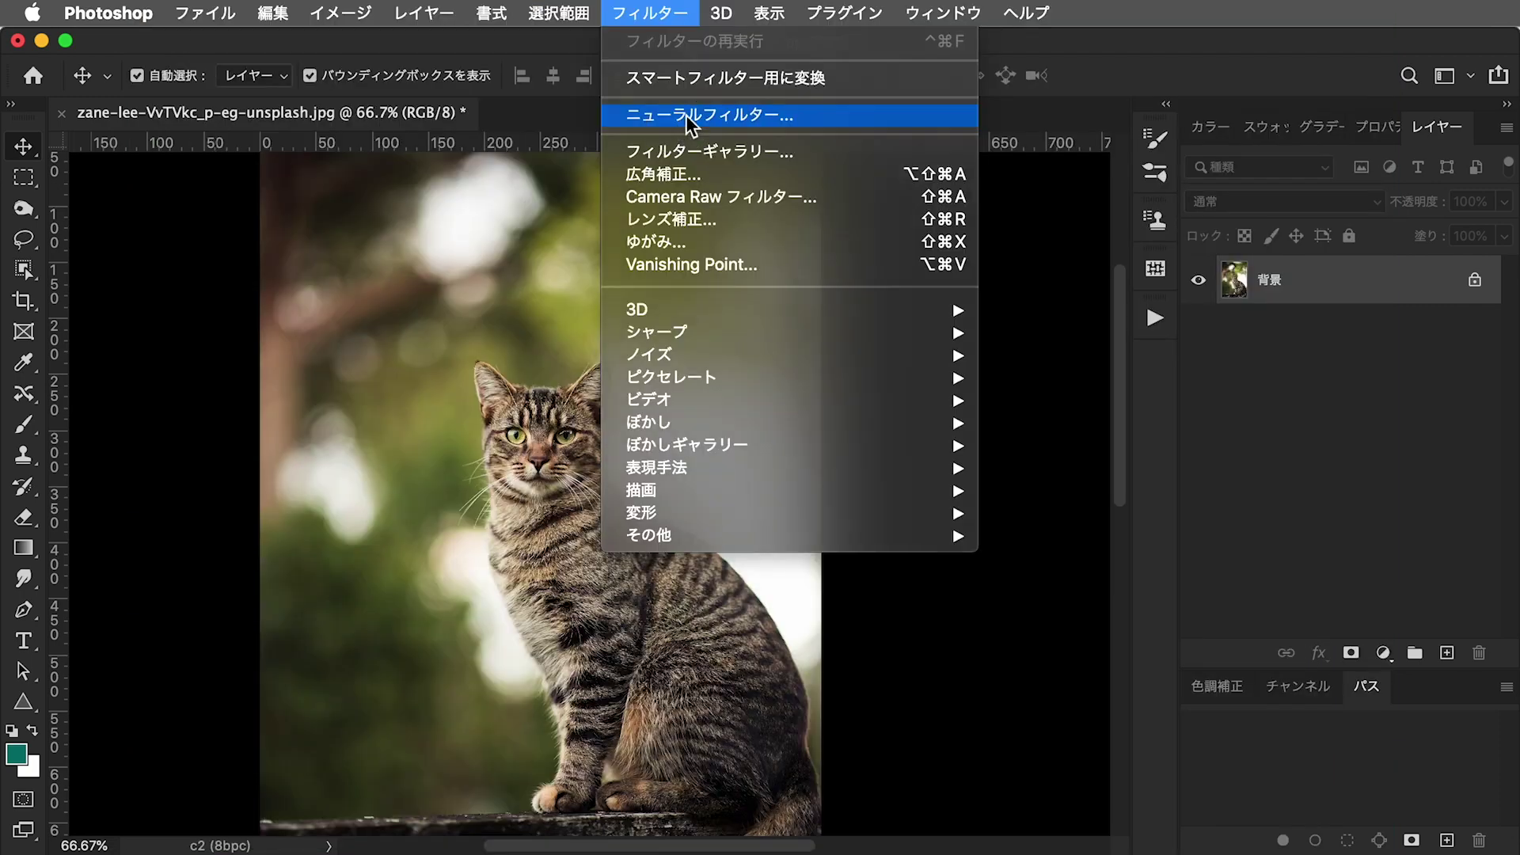
left_click(686, 115)
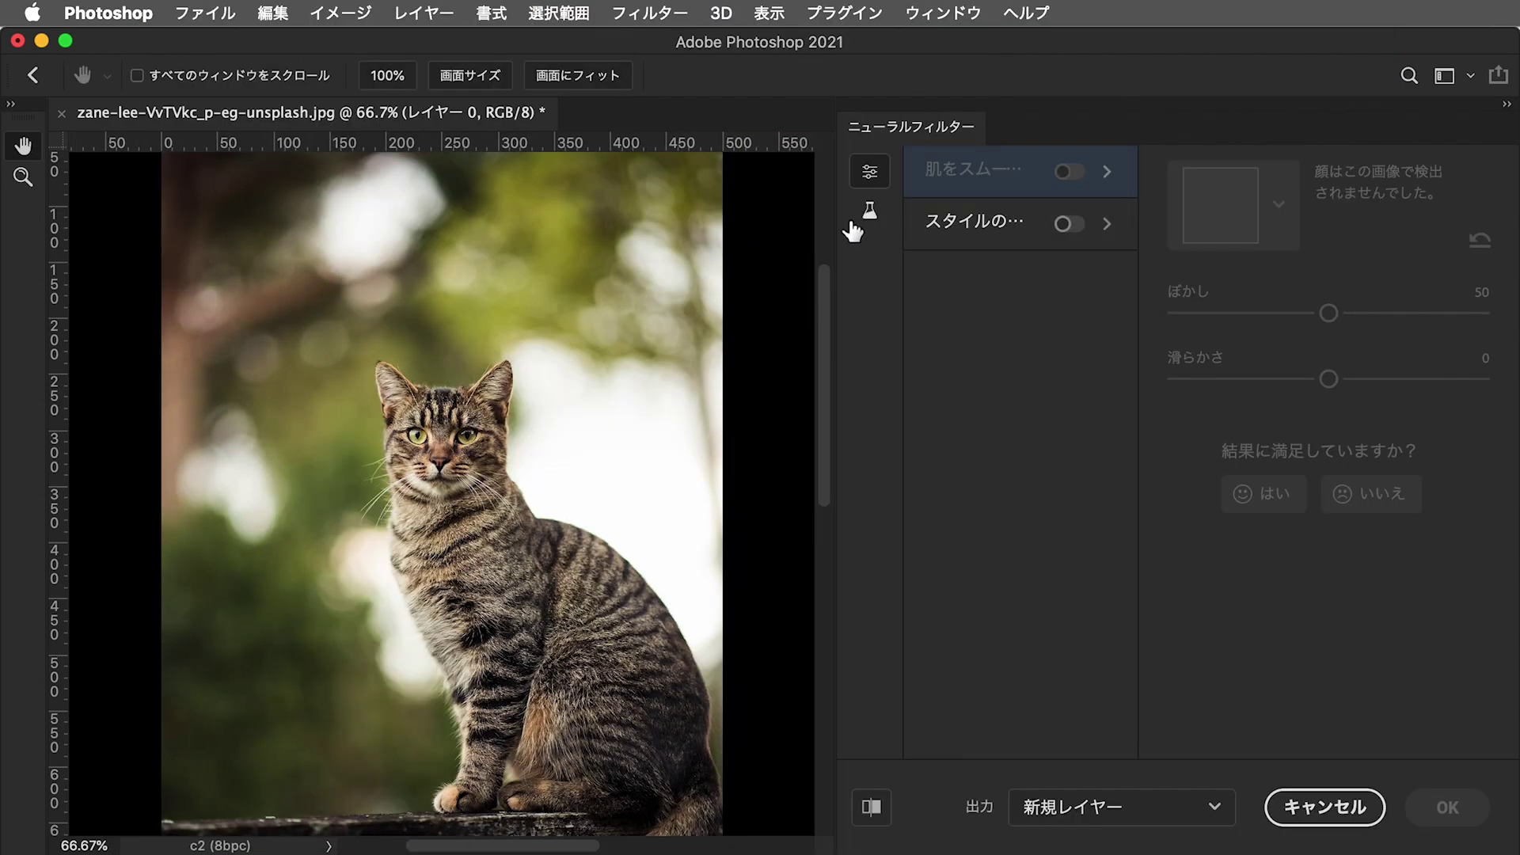
left_click(869, 211)
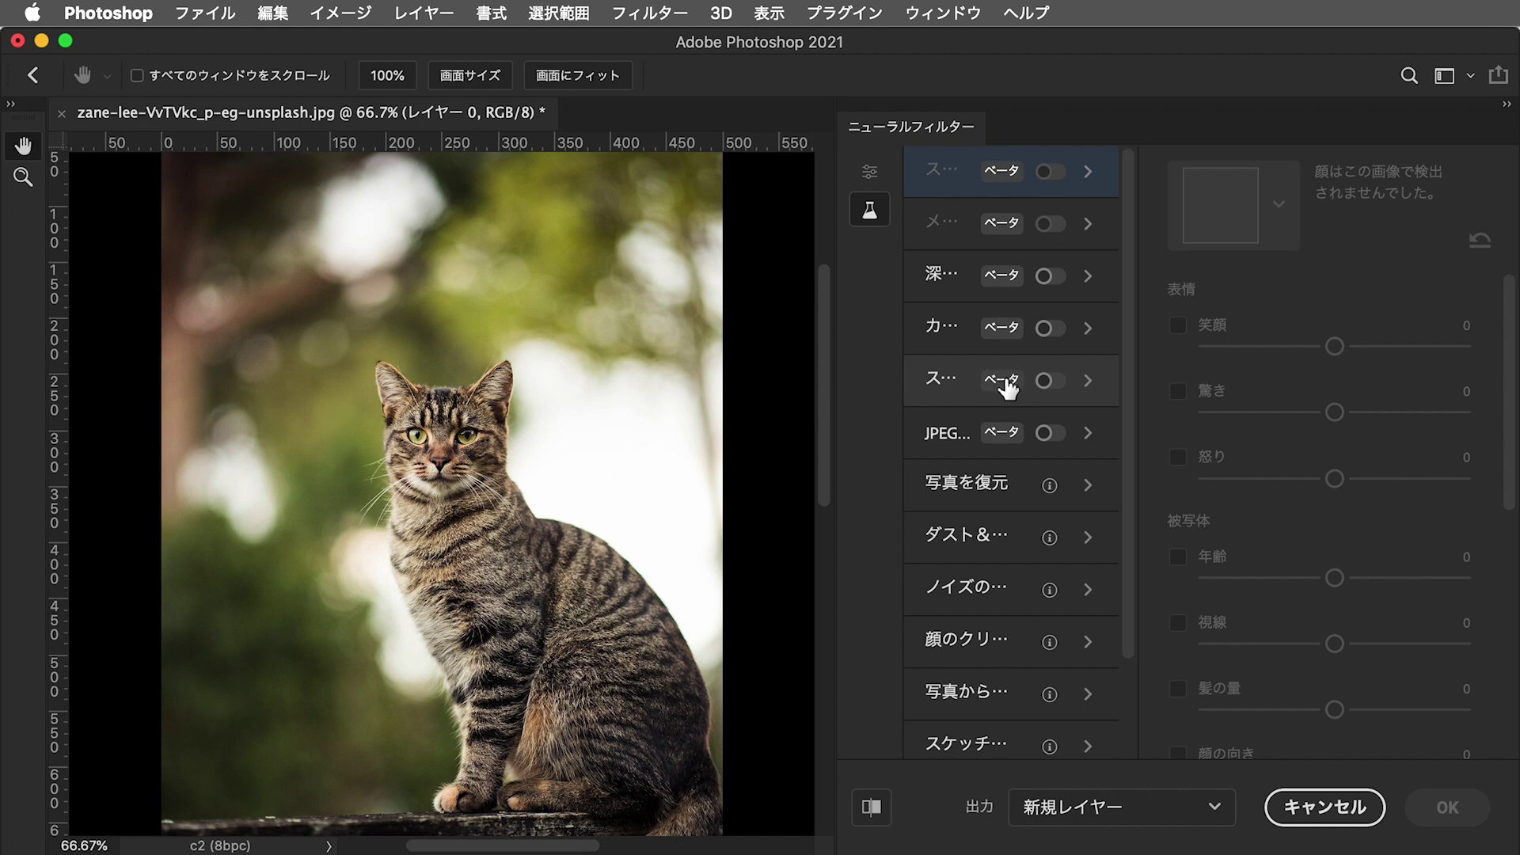
left_click(1046, 381)
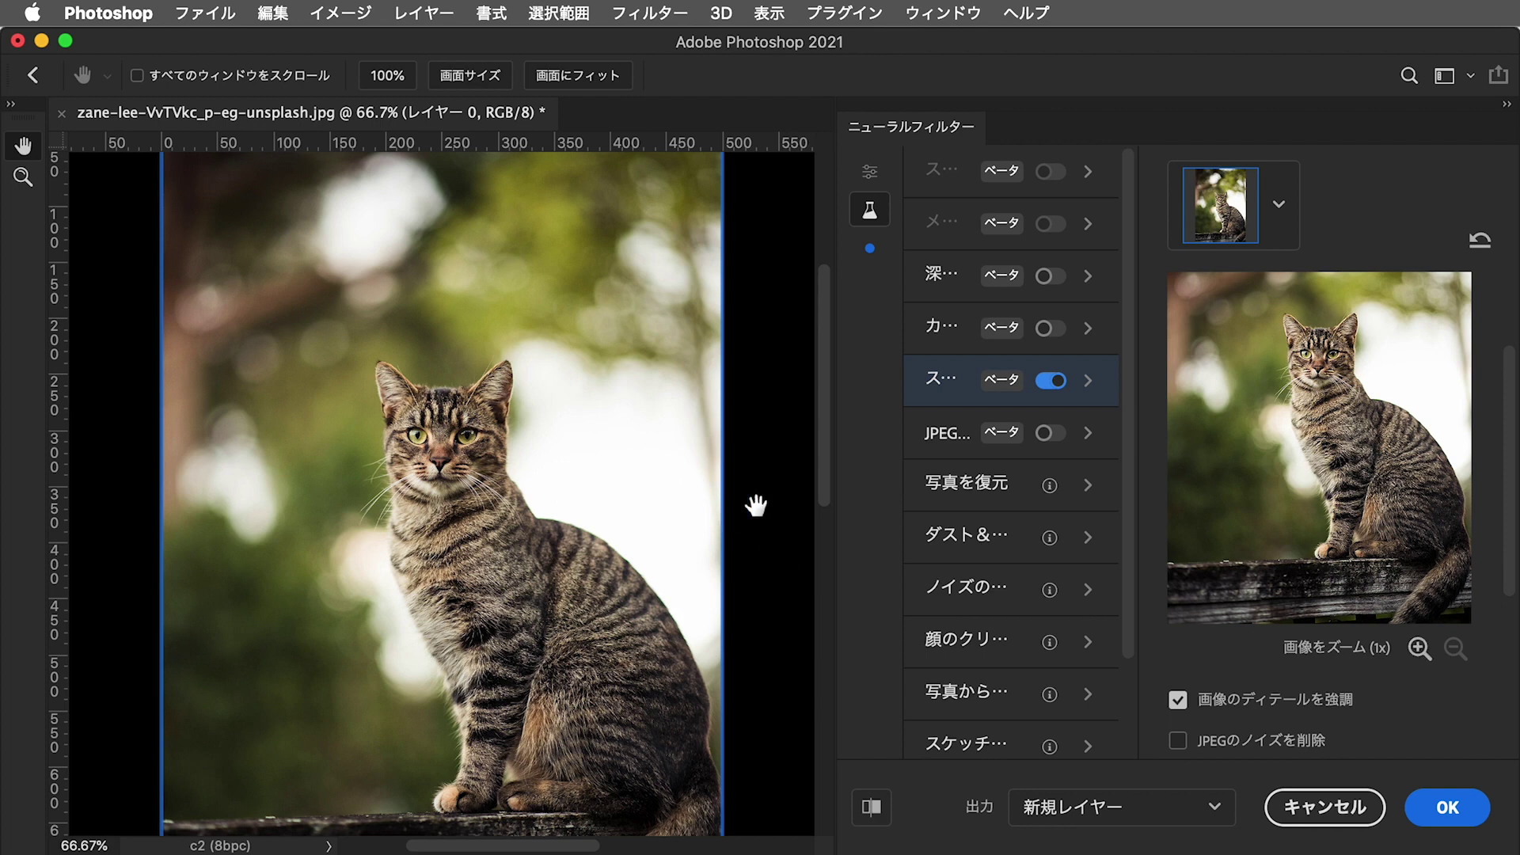
Zoom the Super Zoom preview to 3x and reframe it across the cat
left_click(1419, 660)
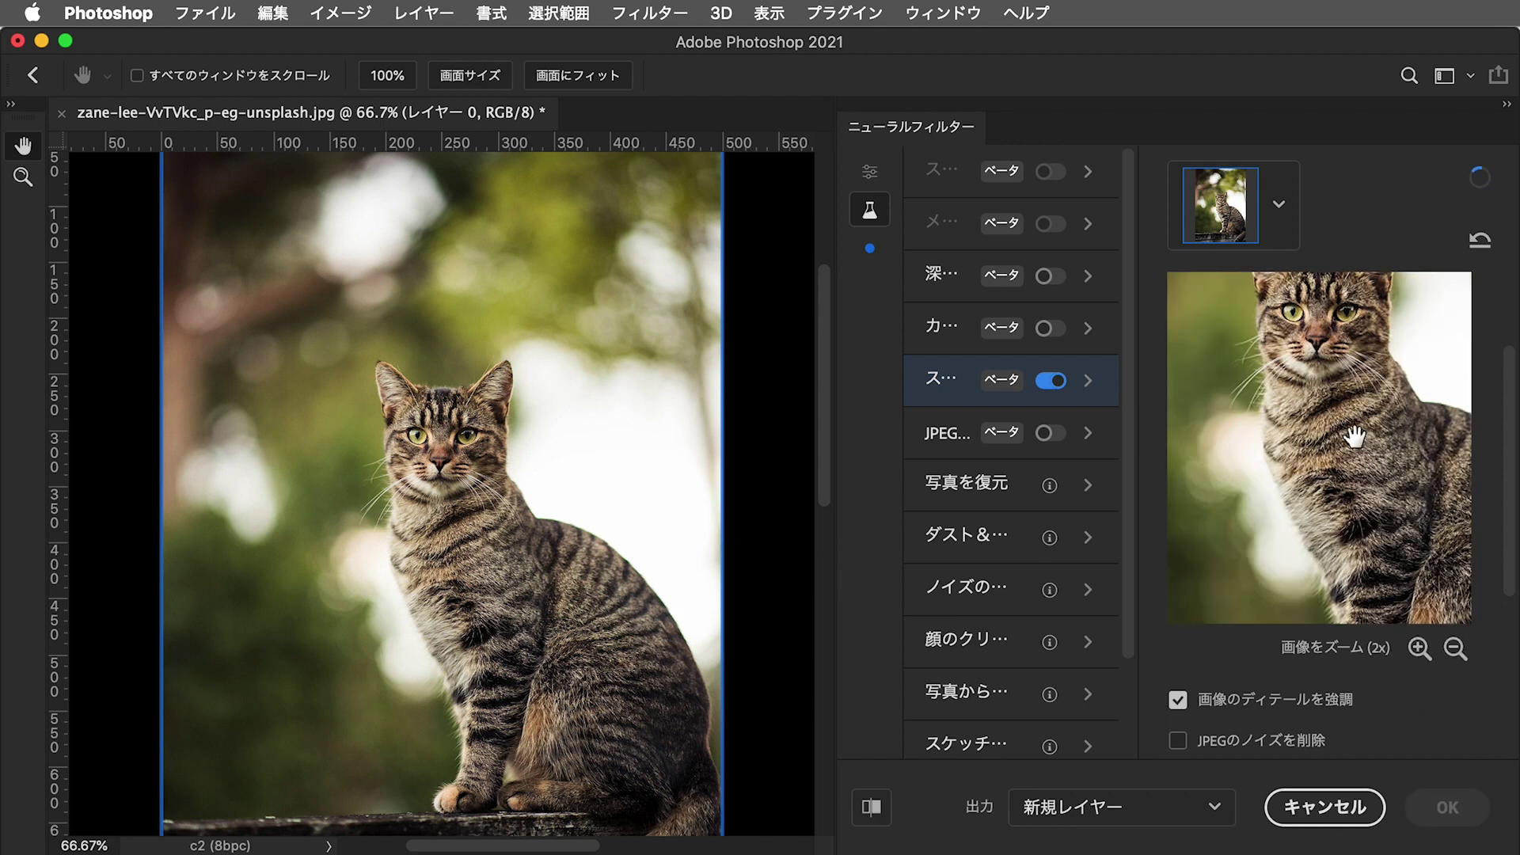
left_click(1420, 648)
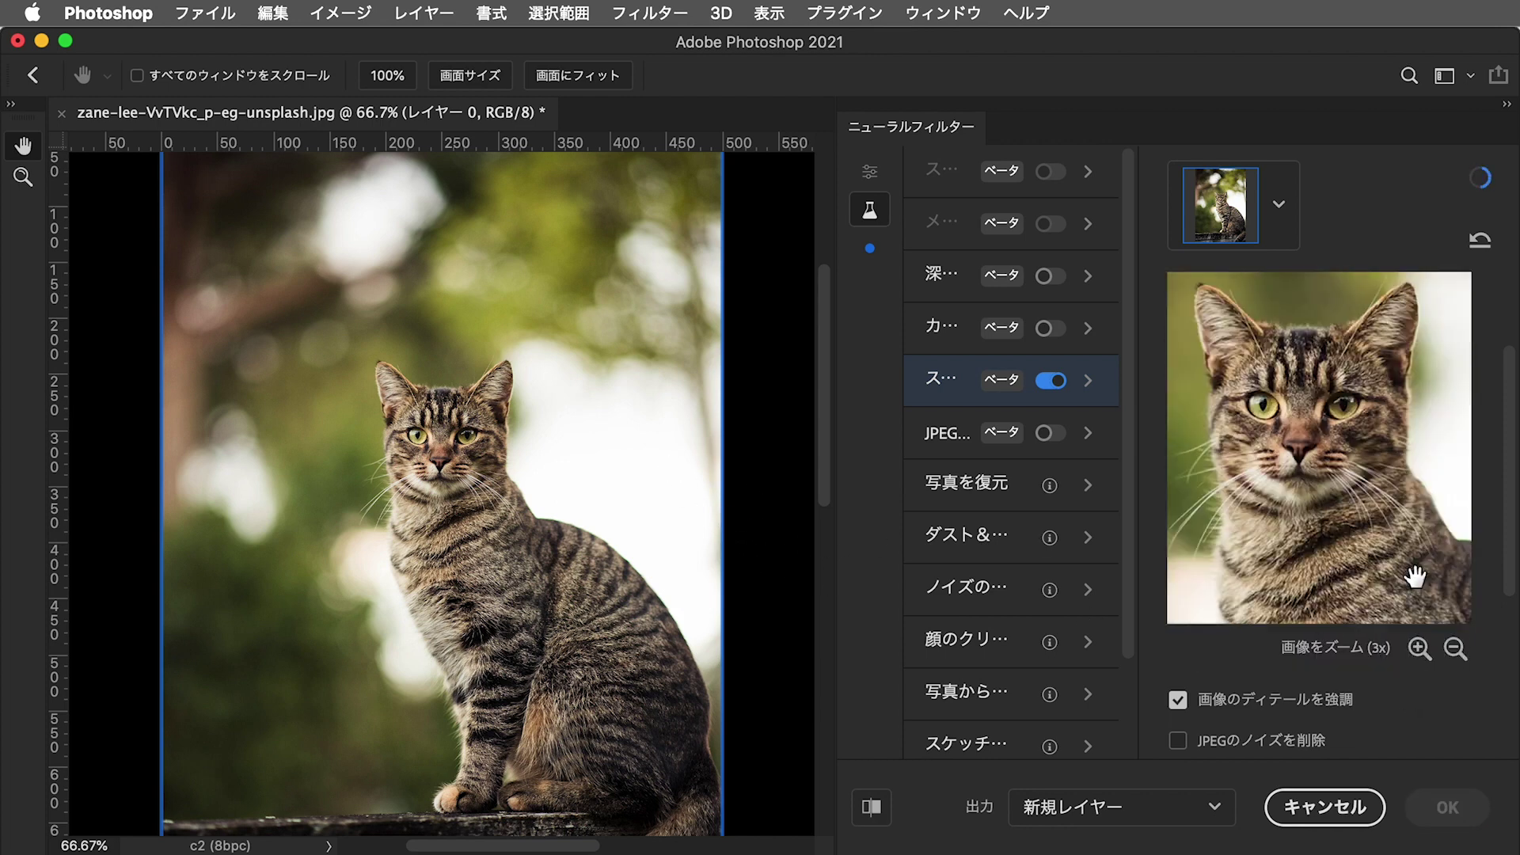
left_click_drag(1357, 465, 1367, 495)
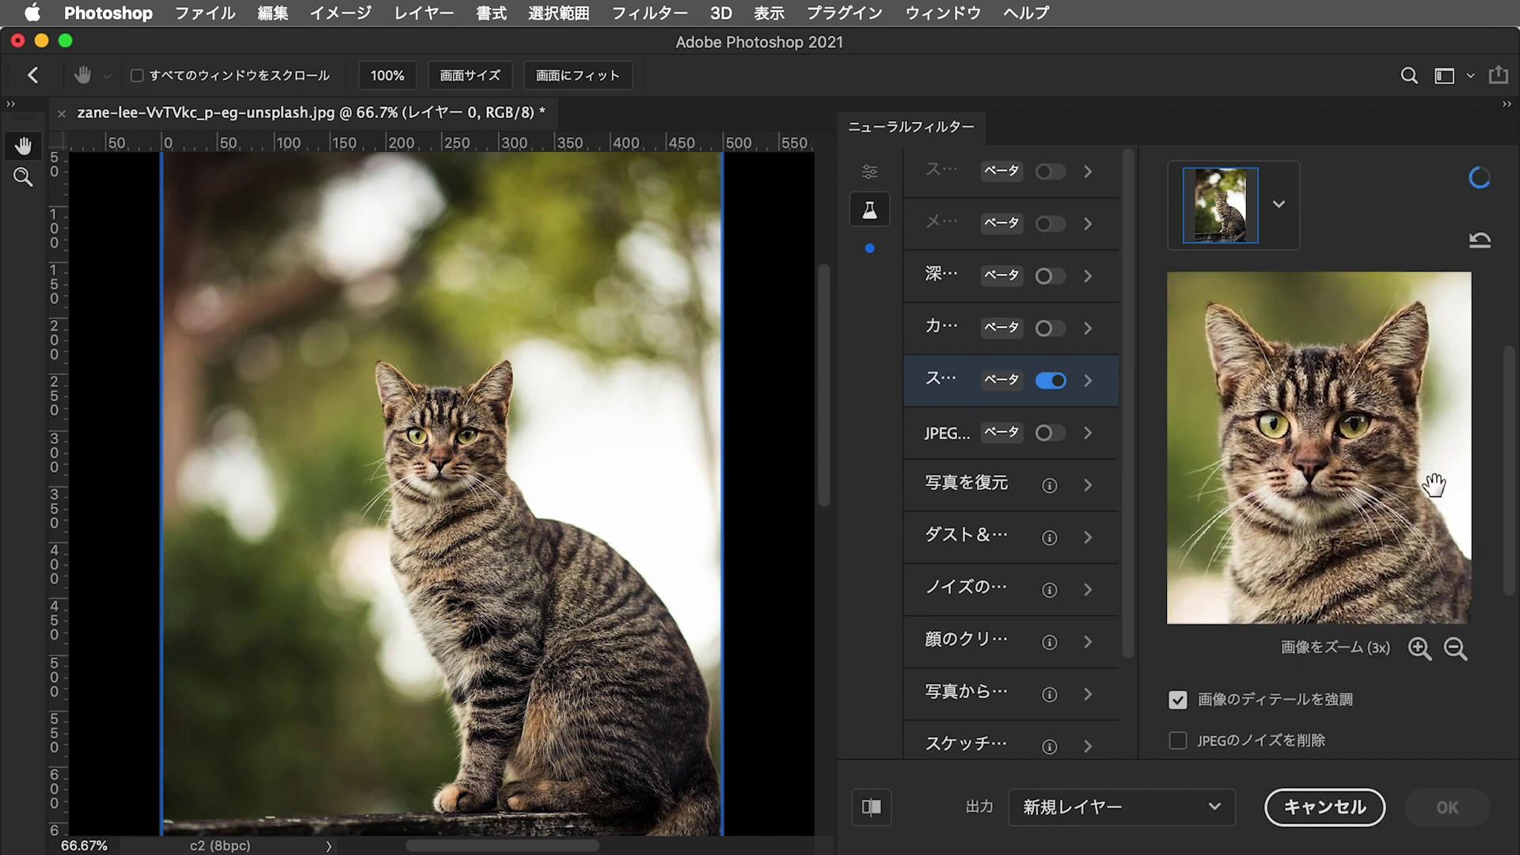
left_click_drag(1514, 511, 1497, 604)
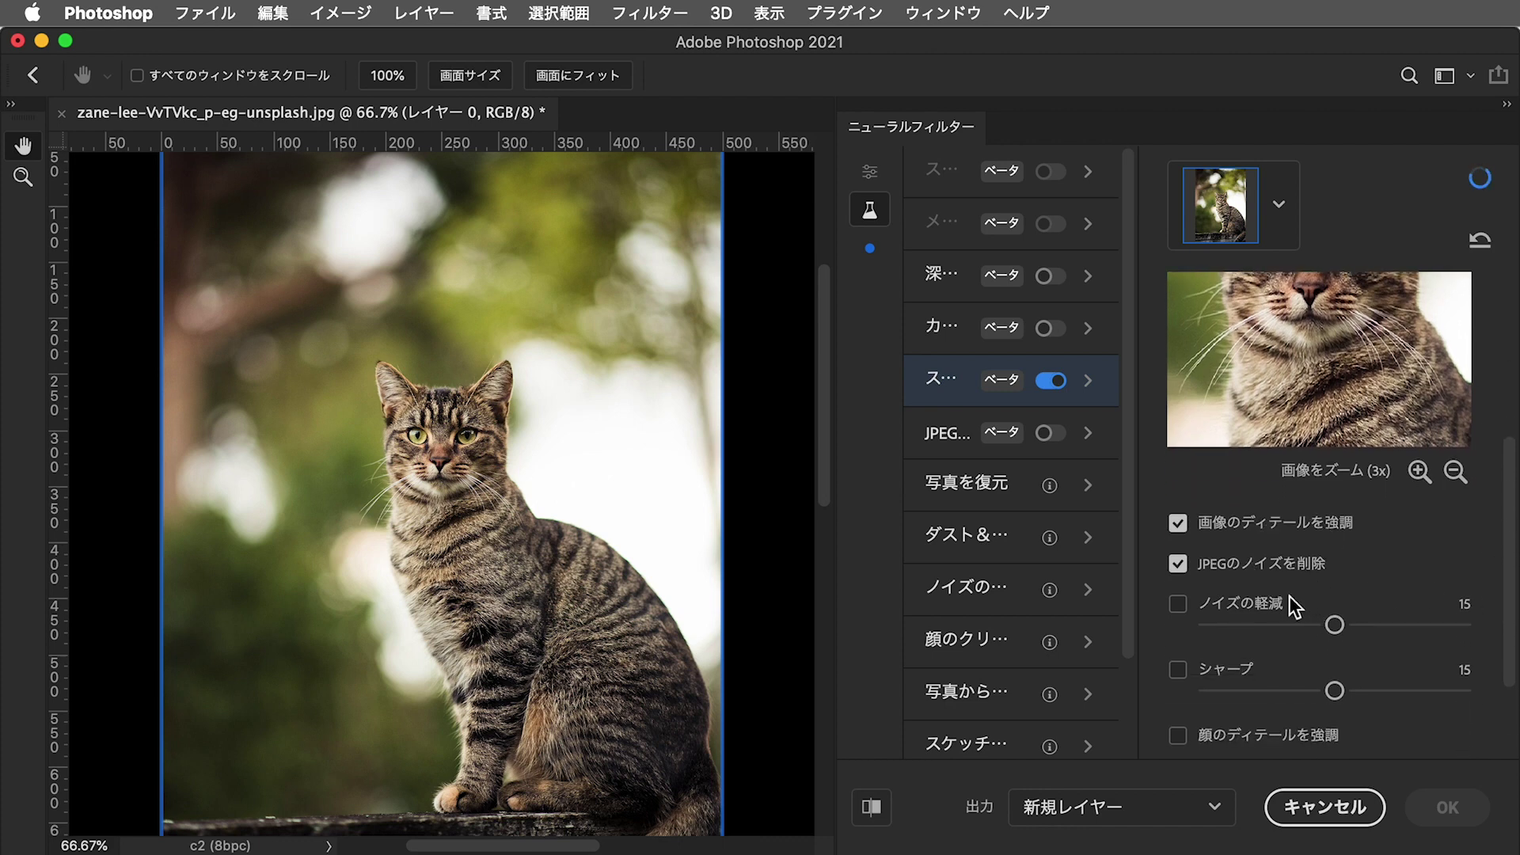
left_click_drag(1311, 331, 1305, 372)
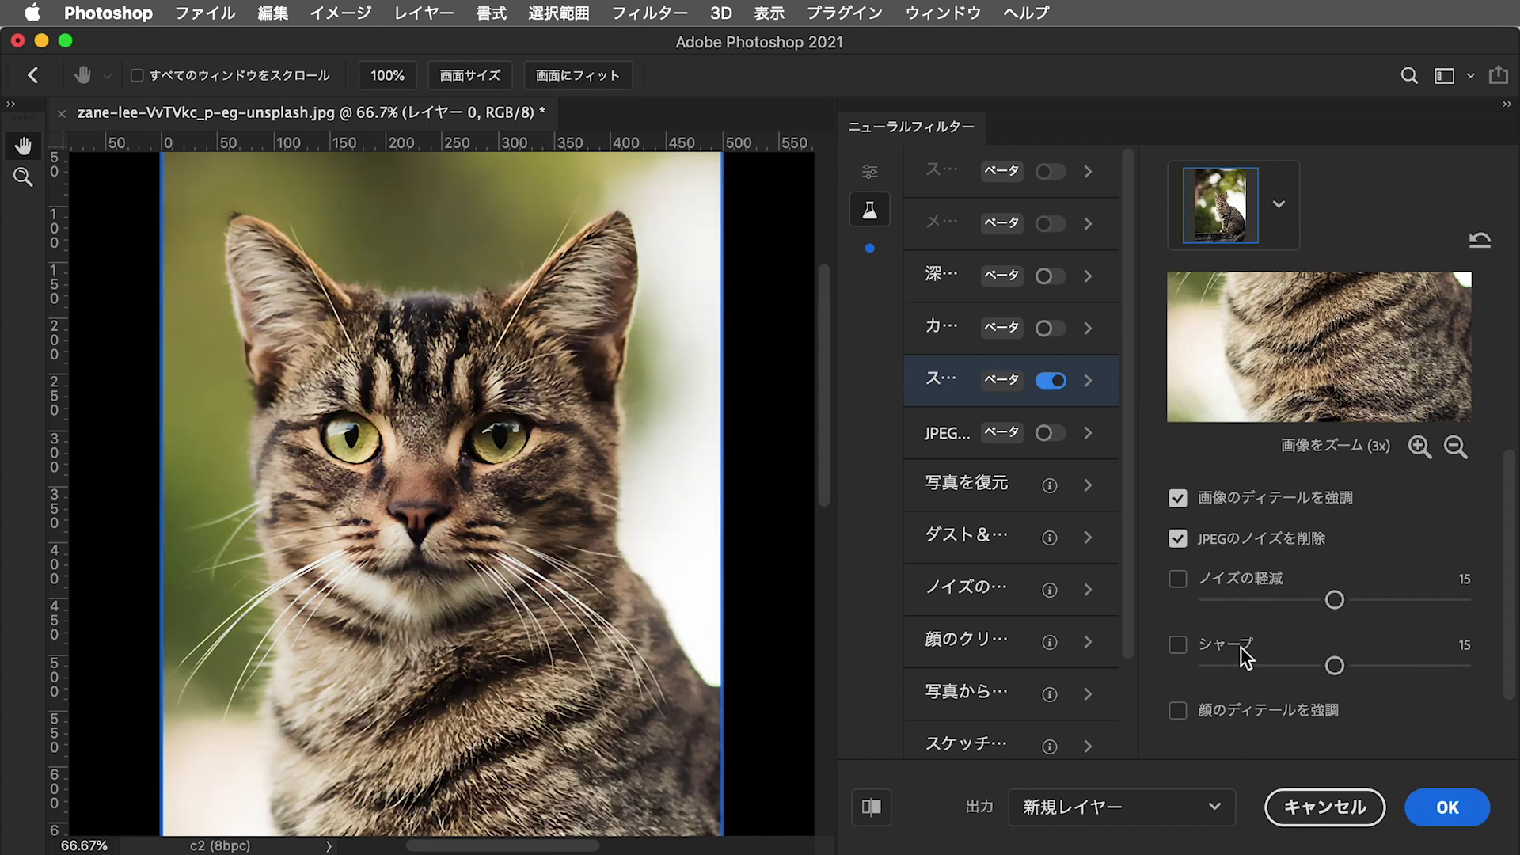
left_click_drag(1508, 628, 1506, 678)
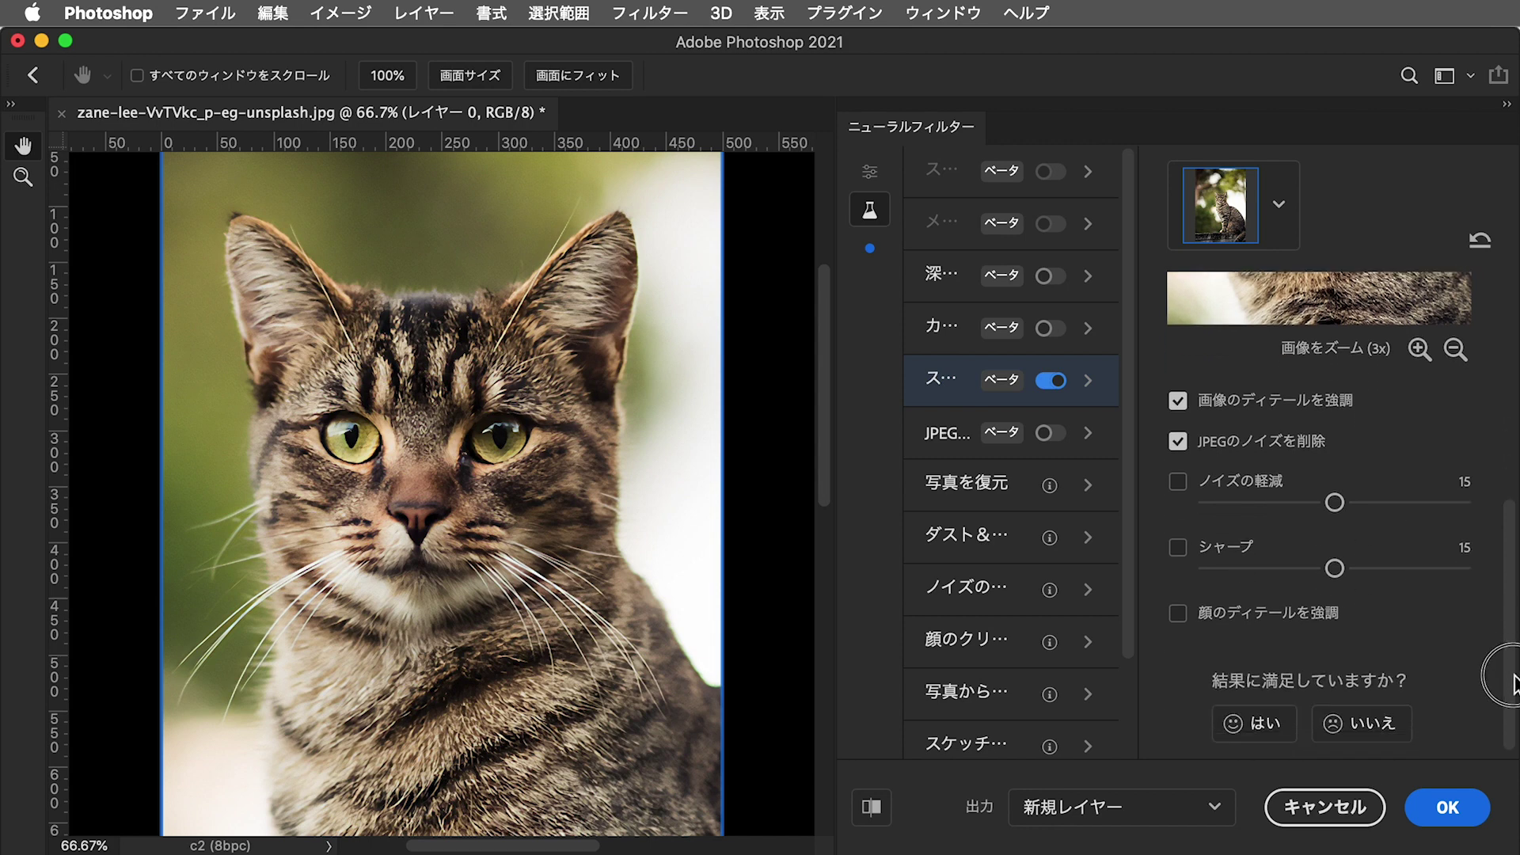
Enable Remove JPEG Artifacts and Enhance Face Details, then output Super Zoom as a new layer
left_click(1333, 625)
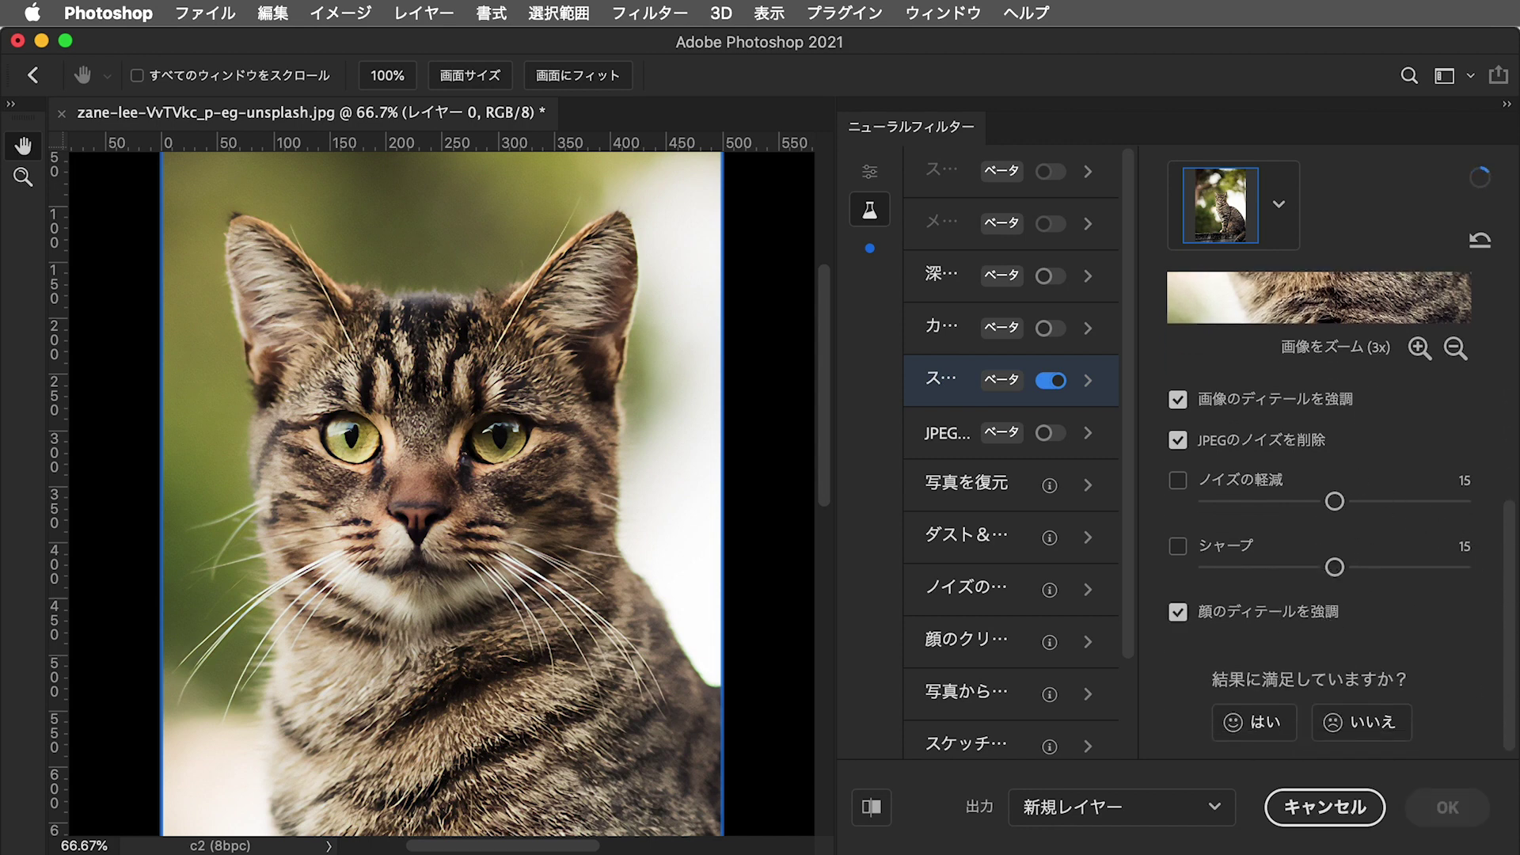
left_click(1516, 530)
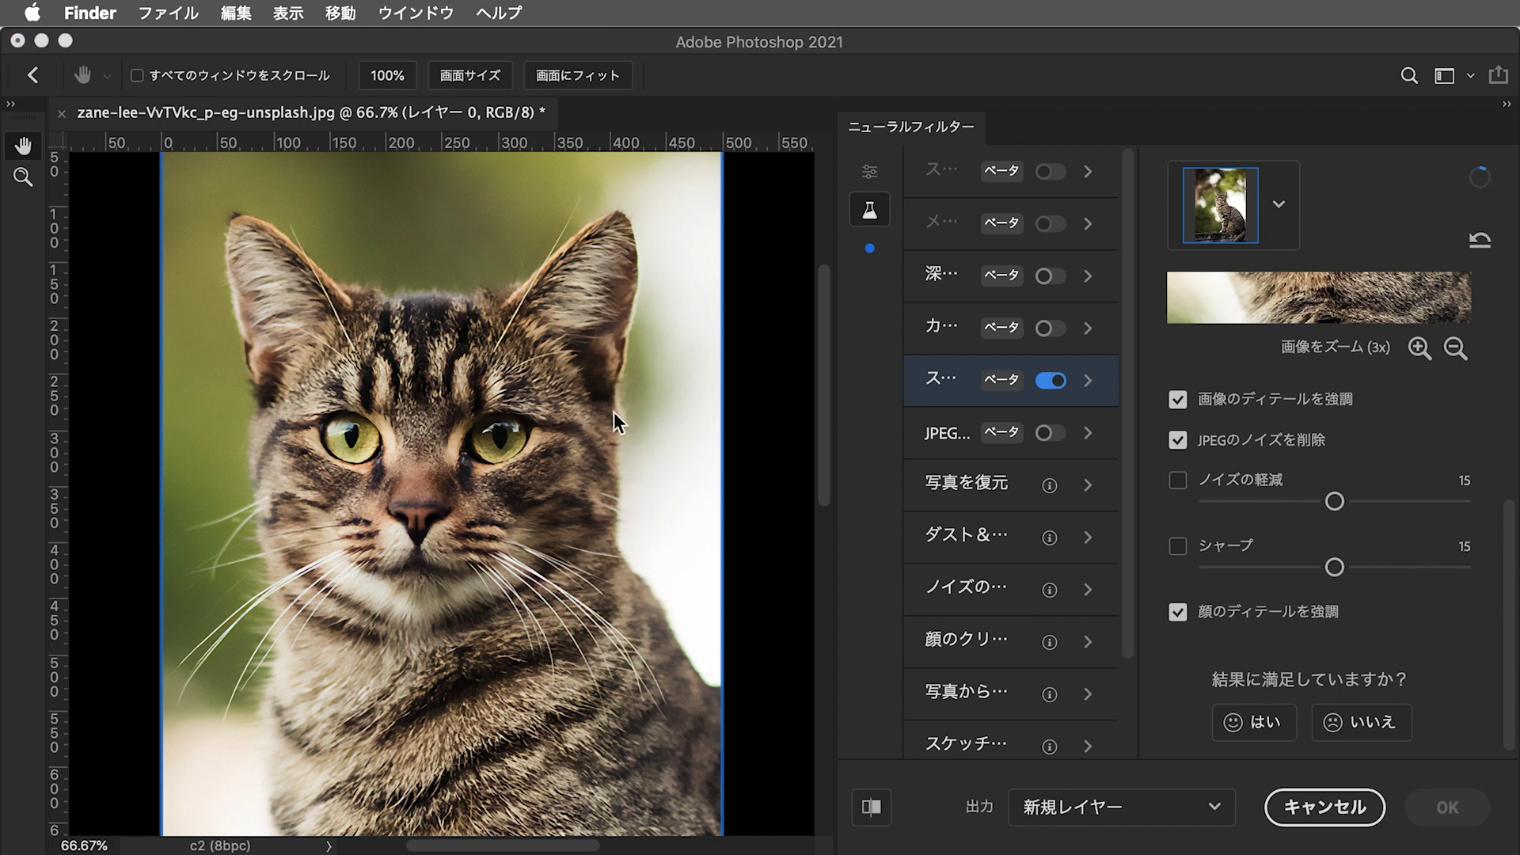
left_click(1511, 491)
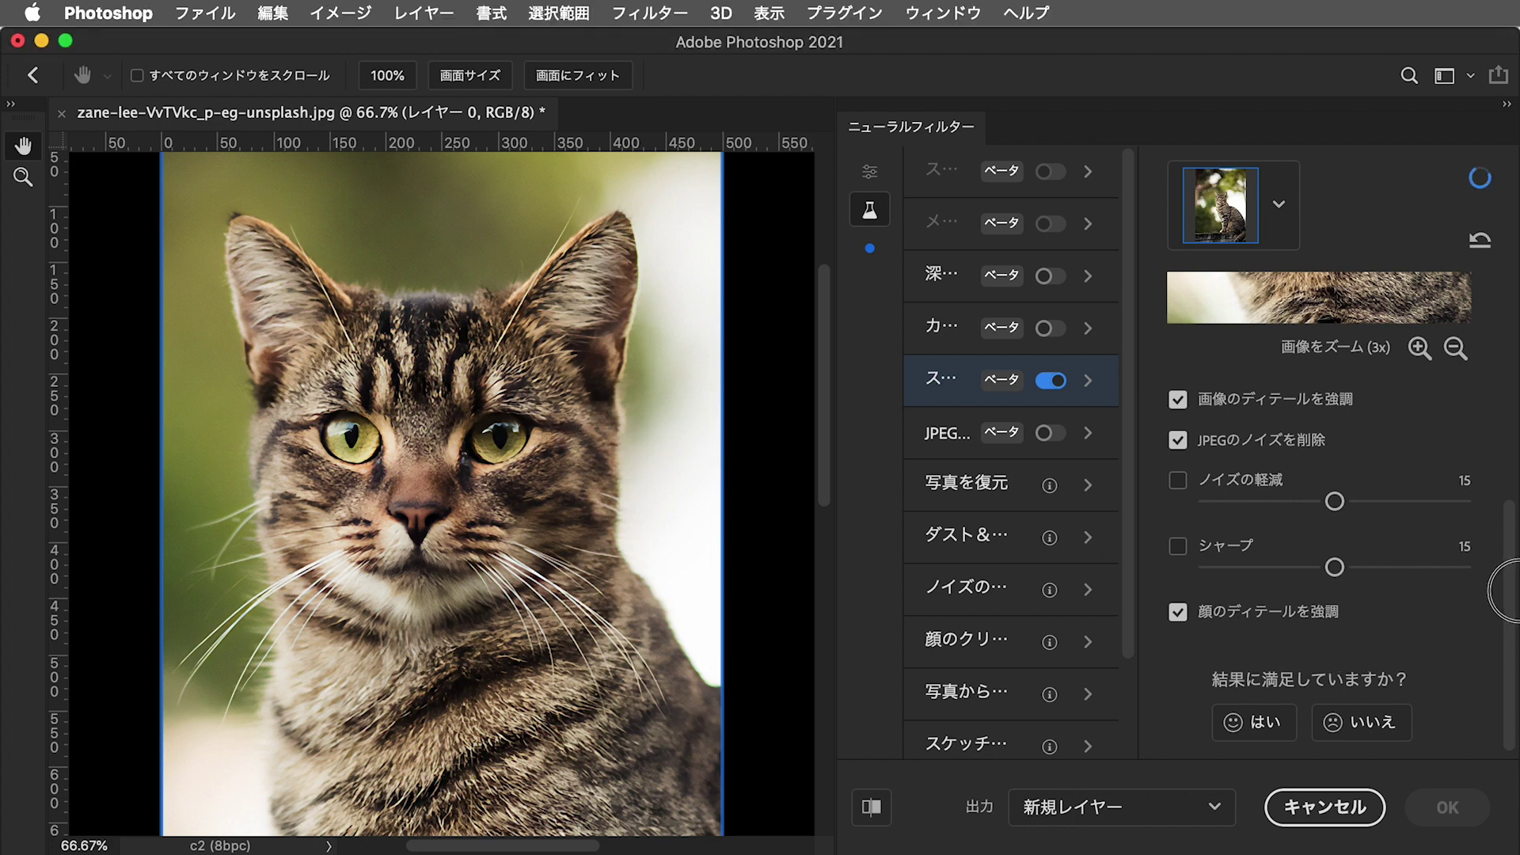
left_click_drag(1509, 491, 1508, 360)
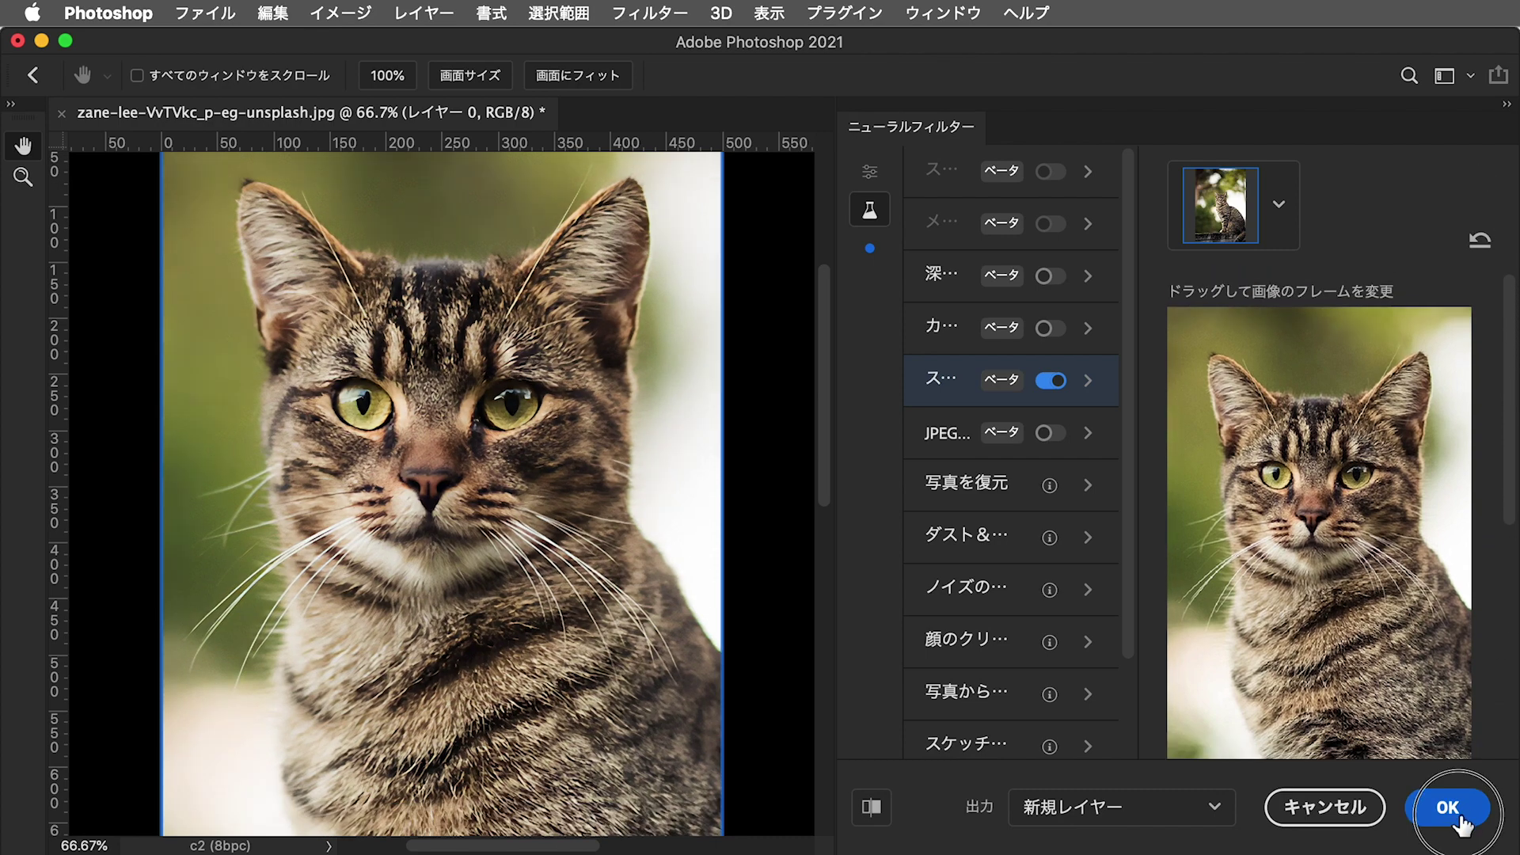
left_click(1445, 808)
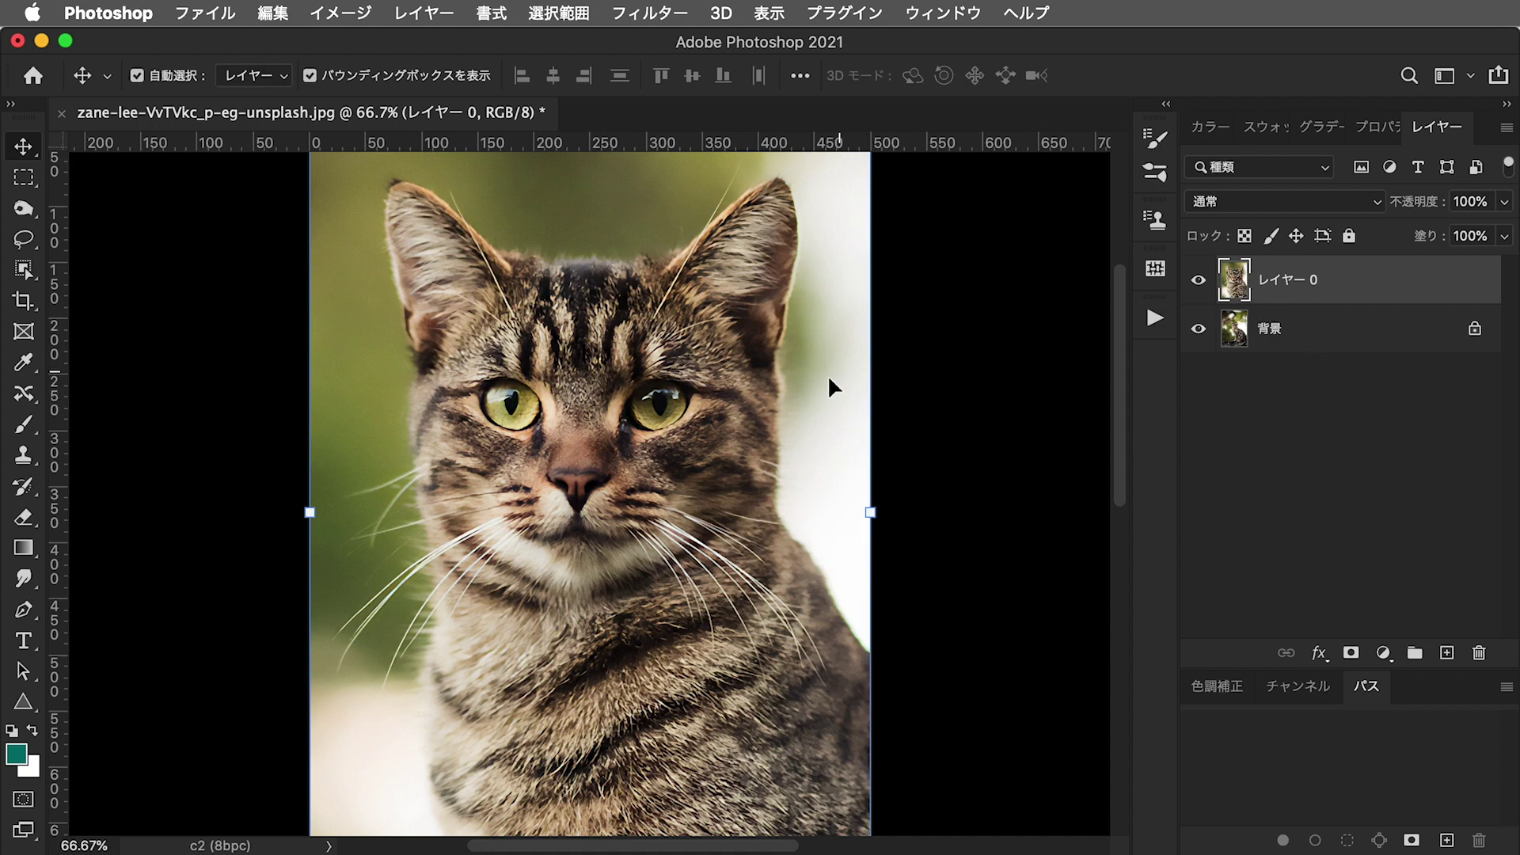
Zoom in on the cat's cheek and compare the enlarged layer against the original
mouse_move(748, 368)
left_mouse_down()
mouse_move(851, 467)
mouse_move(831, 509)
mouse_move(939, 554)
mouse_move(924, 452)
left_mouse_up()
left_click(719, 507)
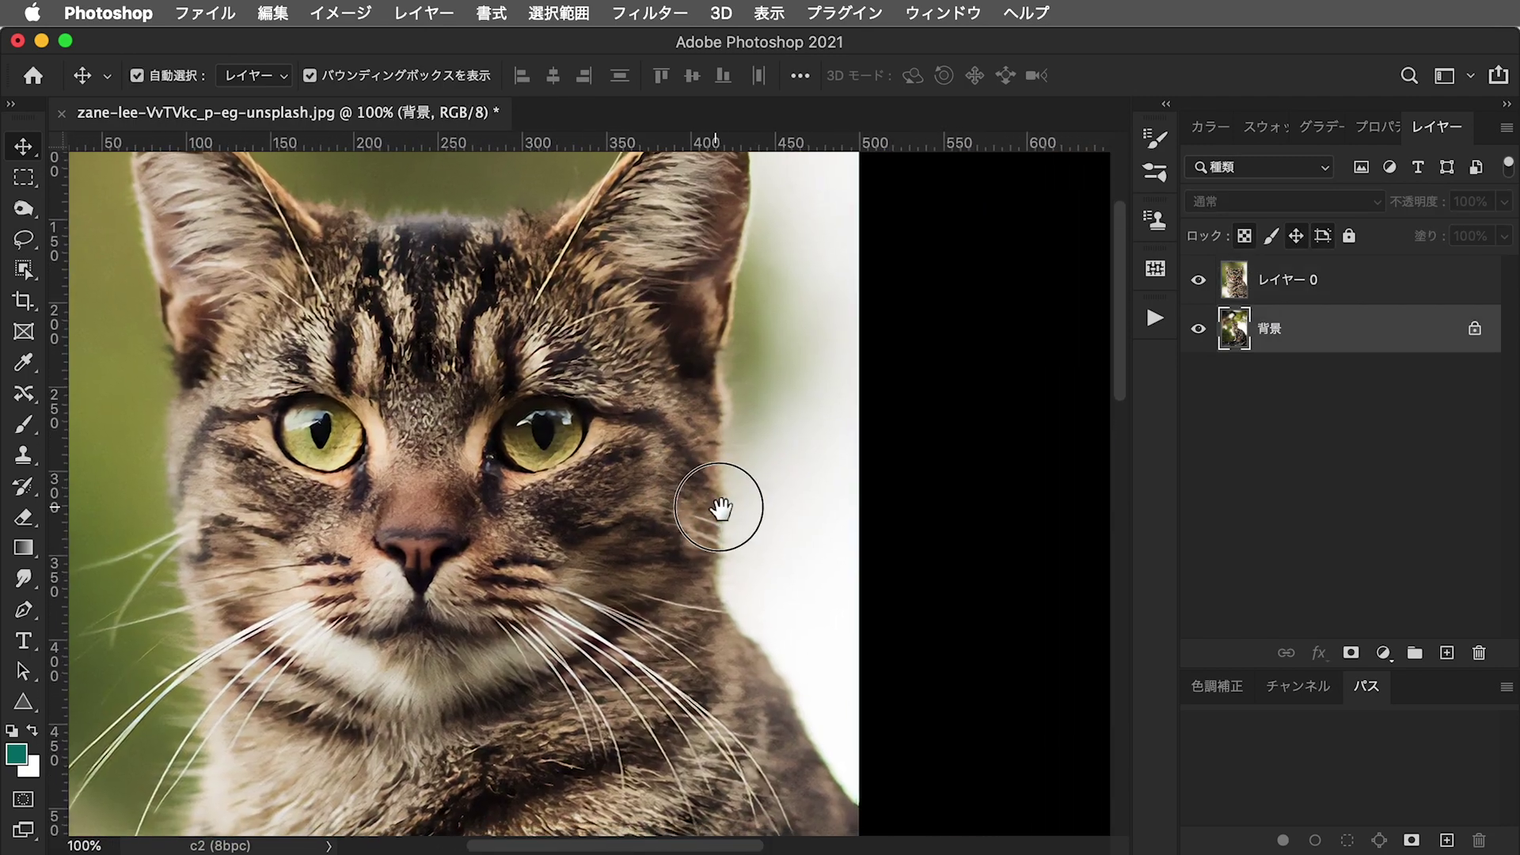
left_click(1198, 279)
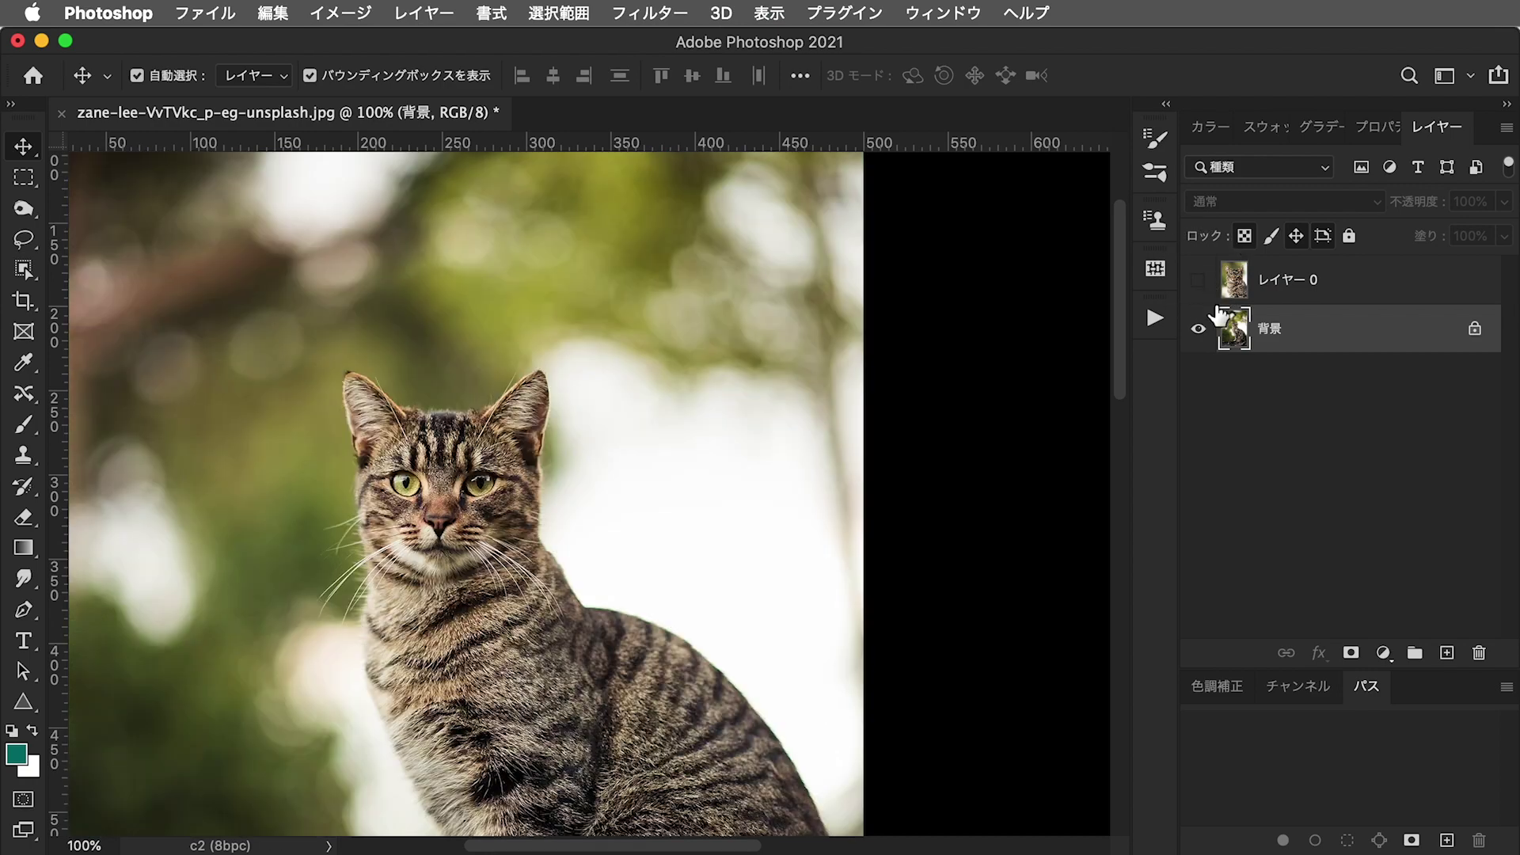
left_click(1198, 279)
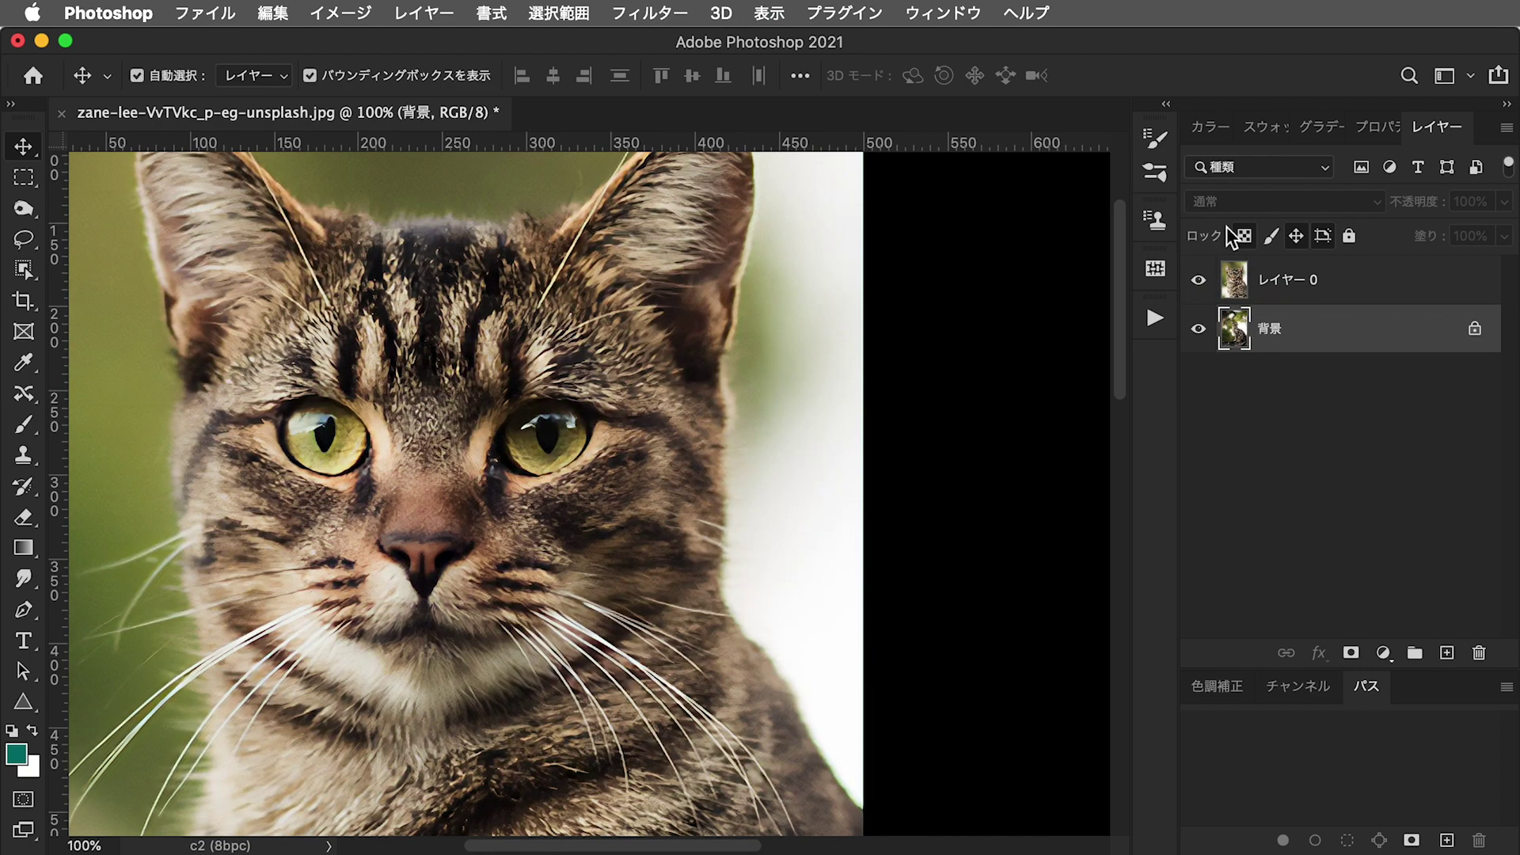
key("super+0")
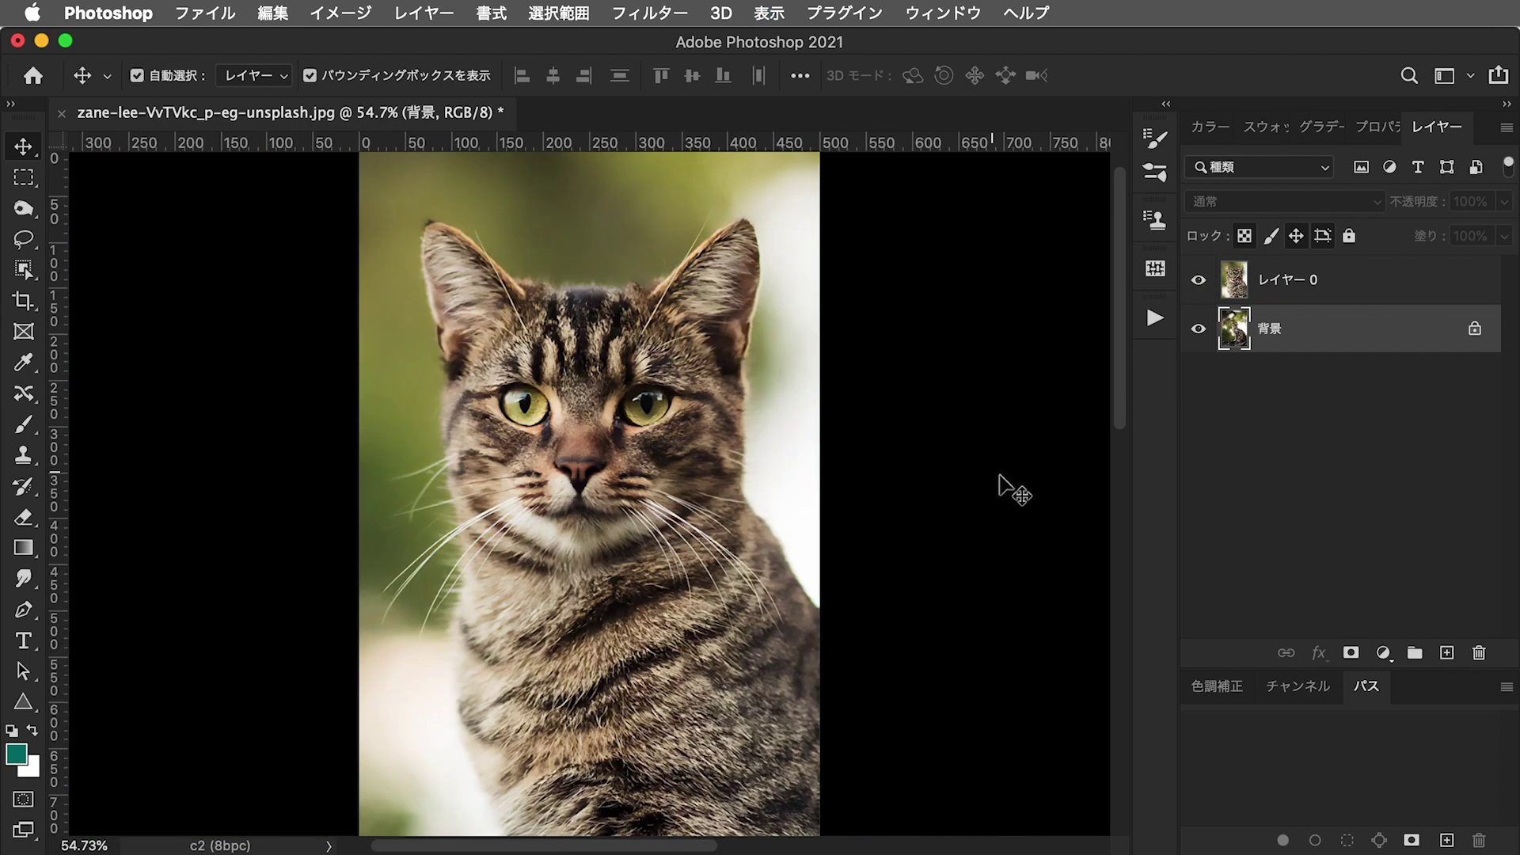
Hide レイヤー 0, select 背景, and fit the cat-on-fence photo to the window
left_click(1305, 475)
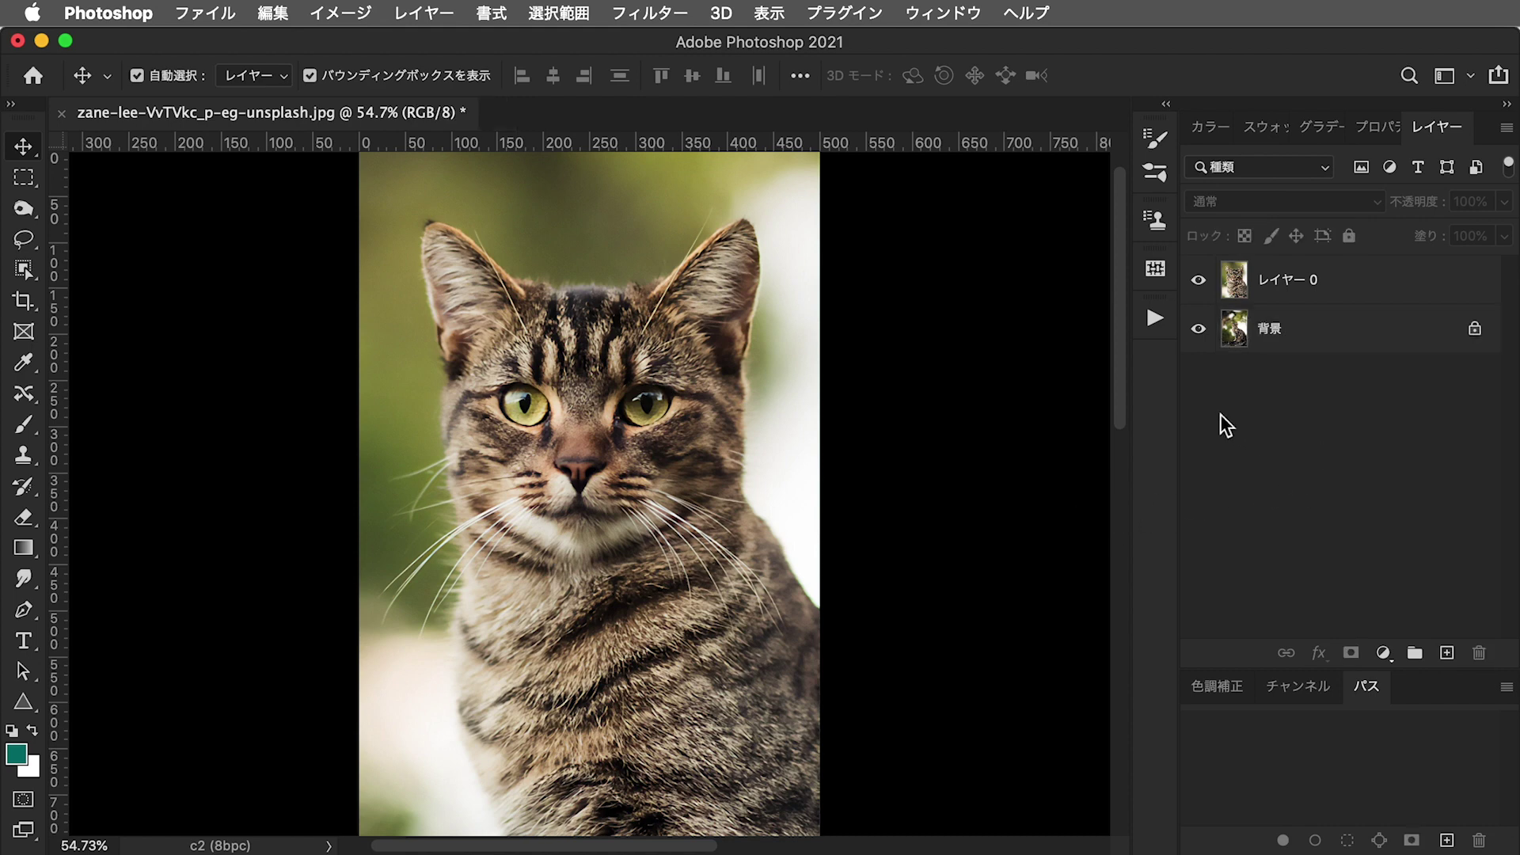
key("super+minus")
key("super+minus")
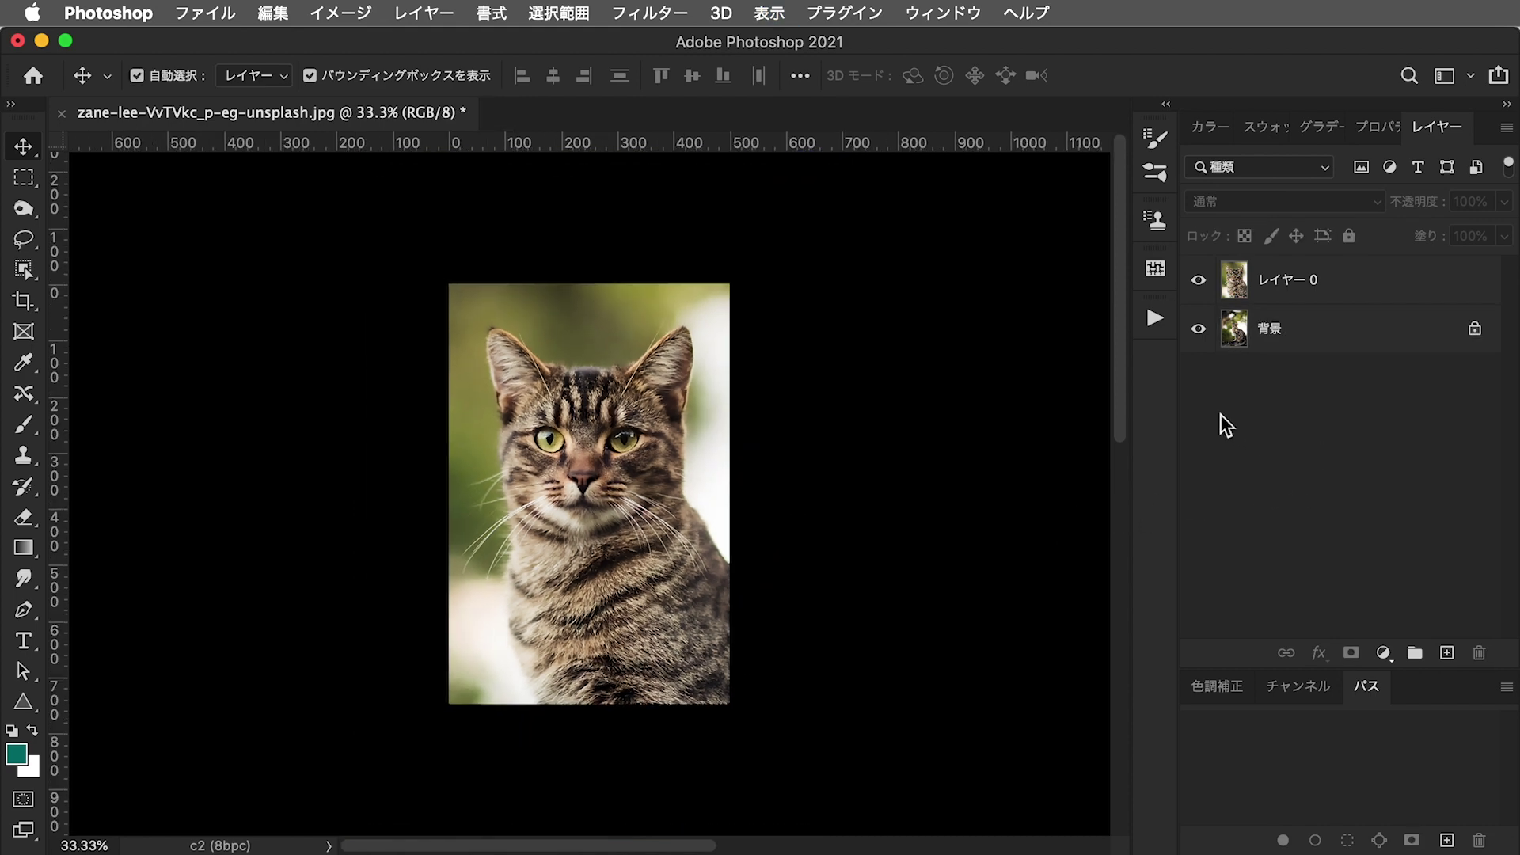
left_click(1199, 280)
left_click(1314, 339)
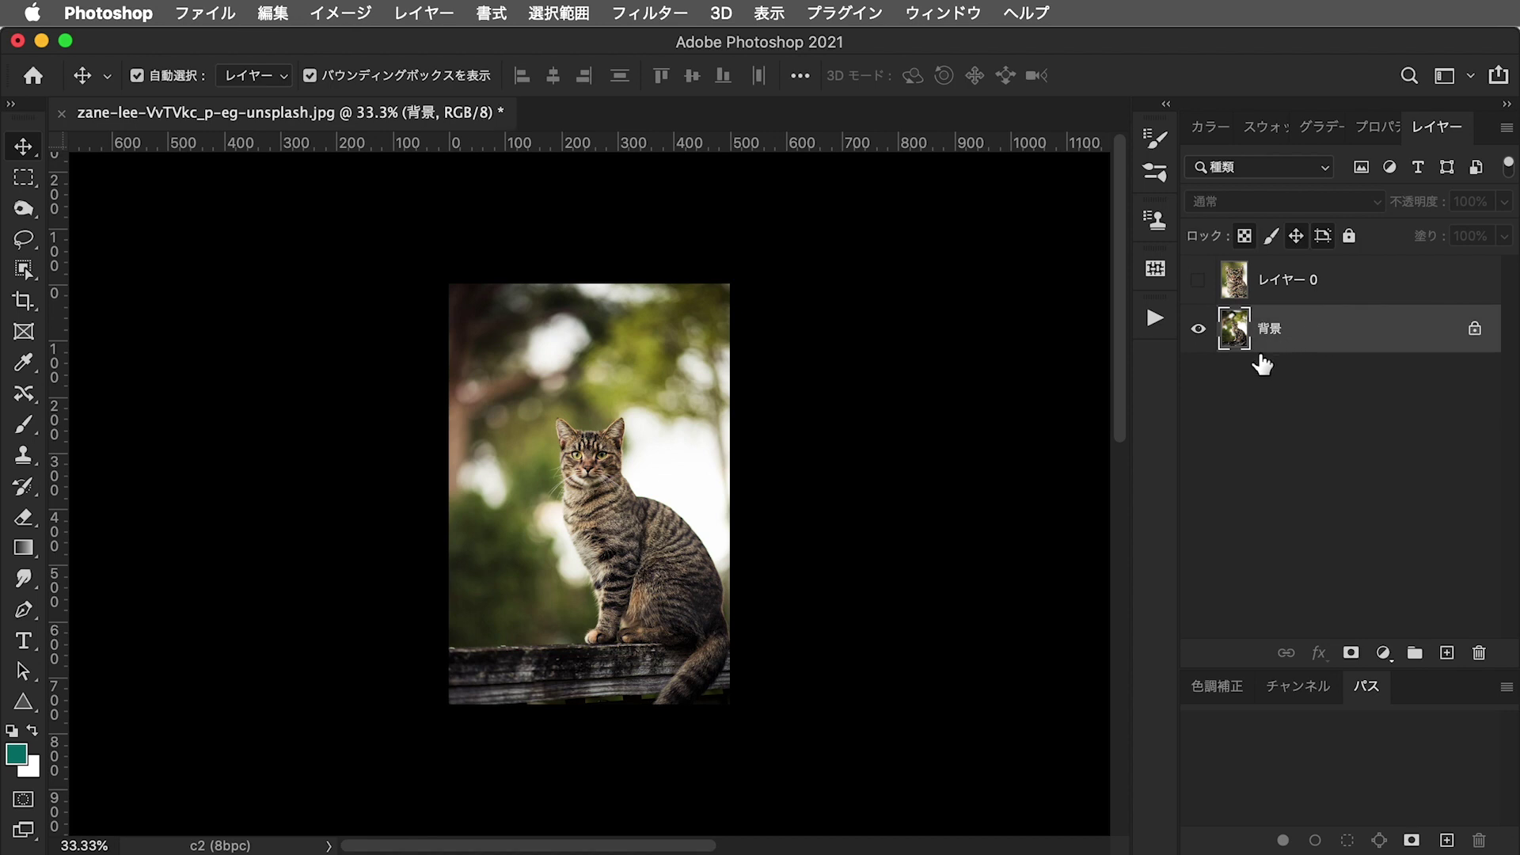
key("super+0")
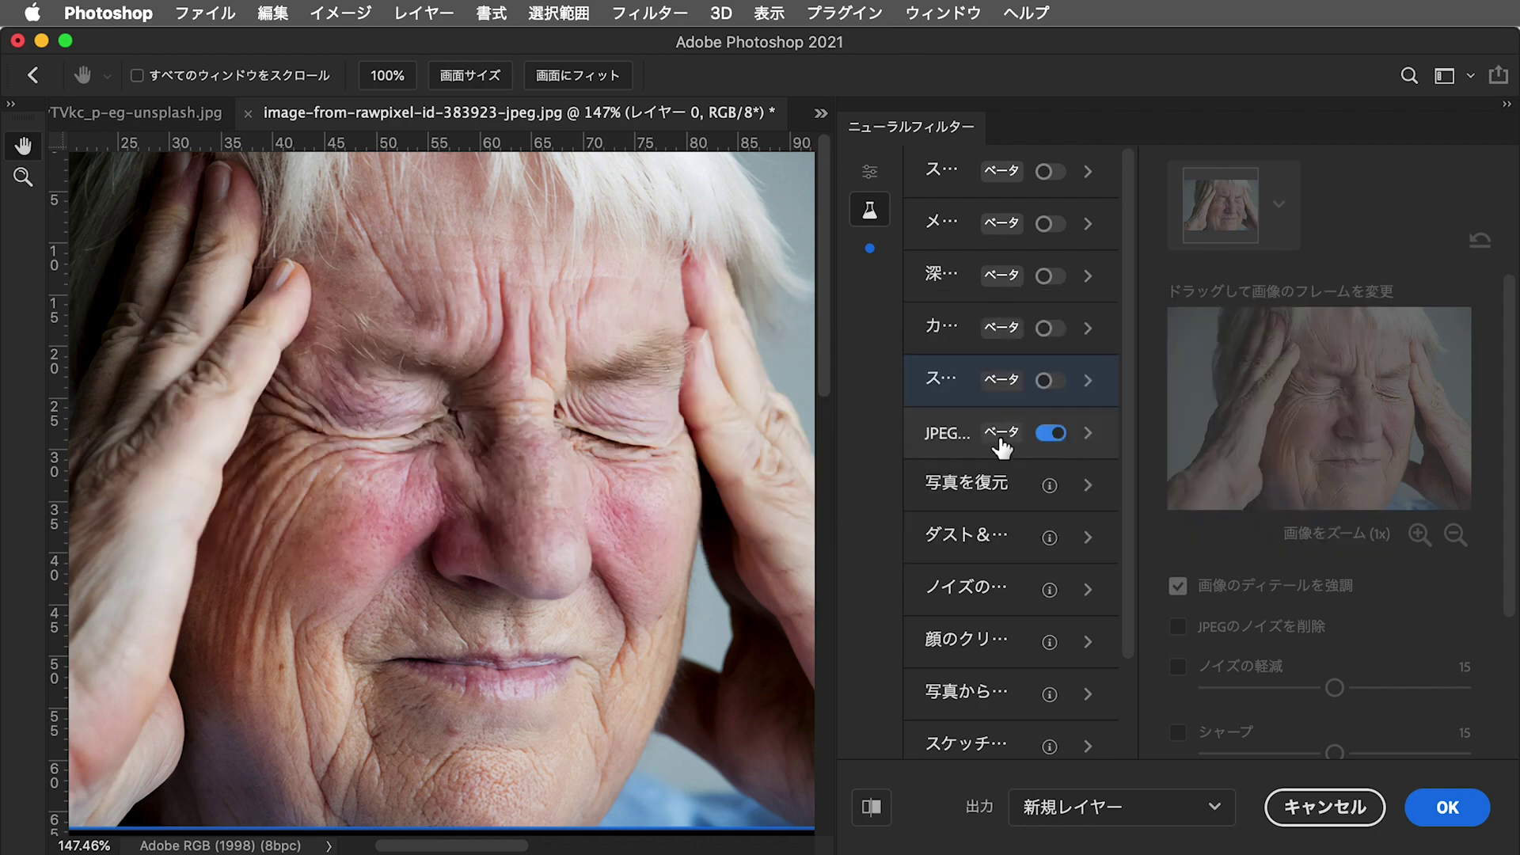
Apply JPEG Artifact Removal at strength 高 as a smart filter on the woman's photo
left_click(962, 435)
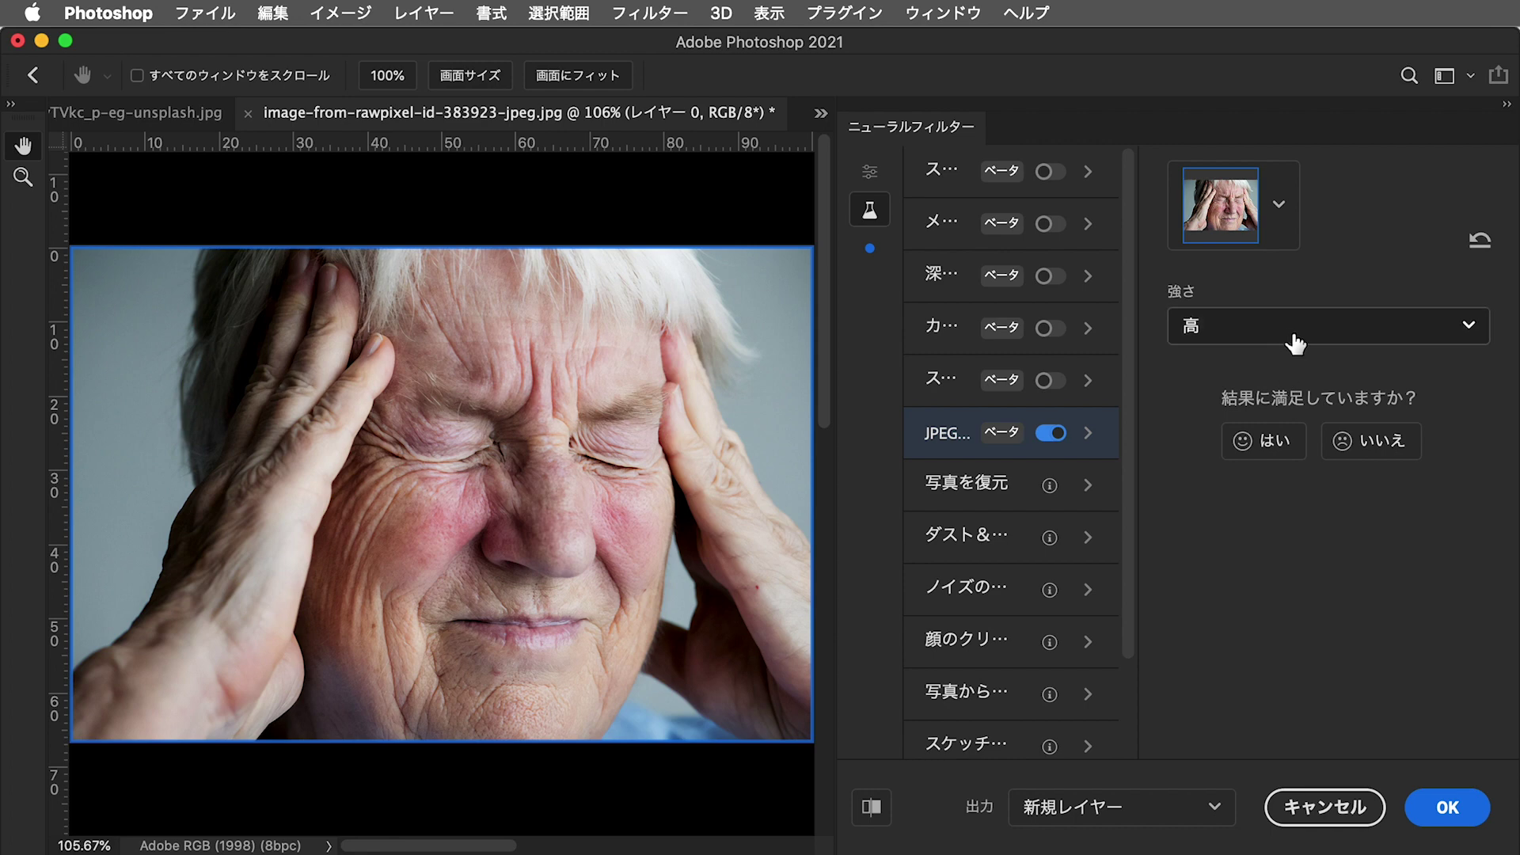
left_click(1292, 332)
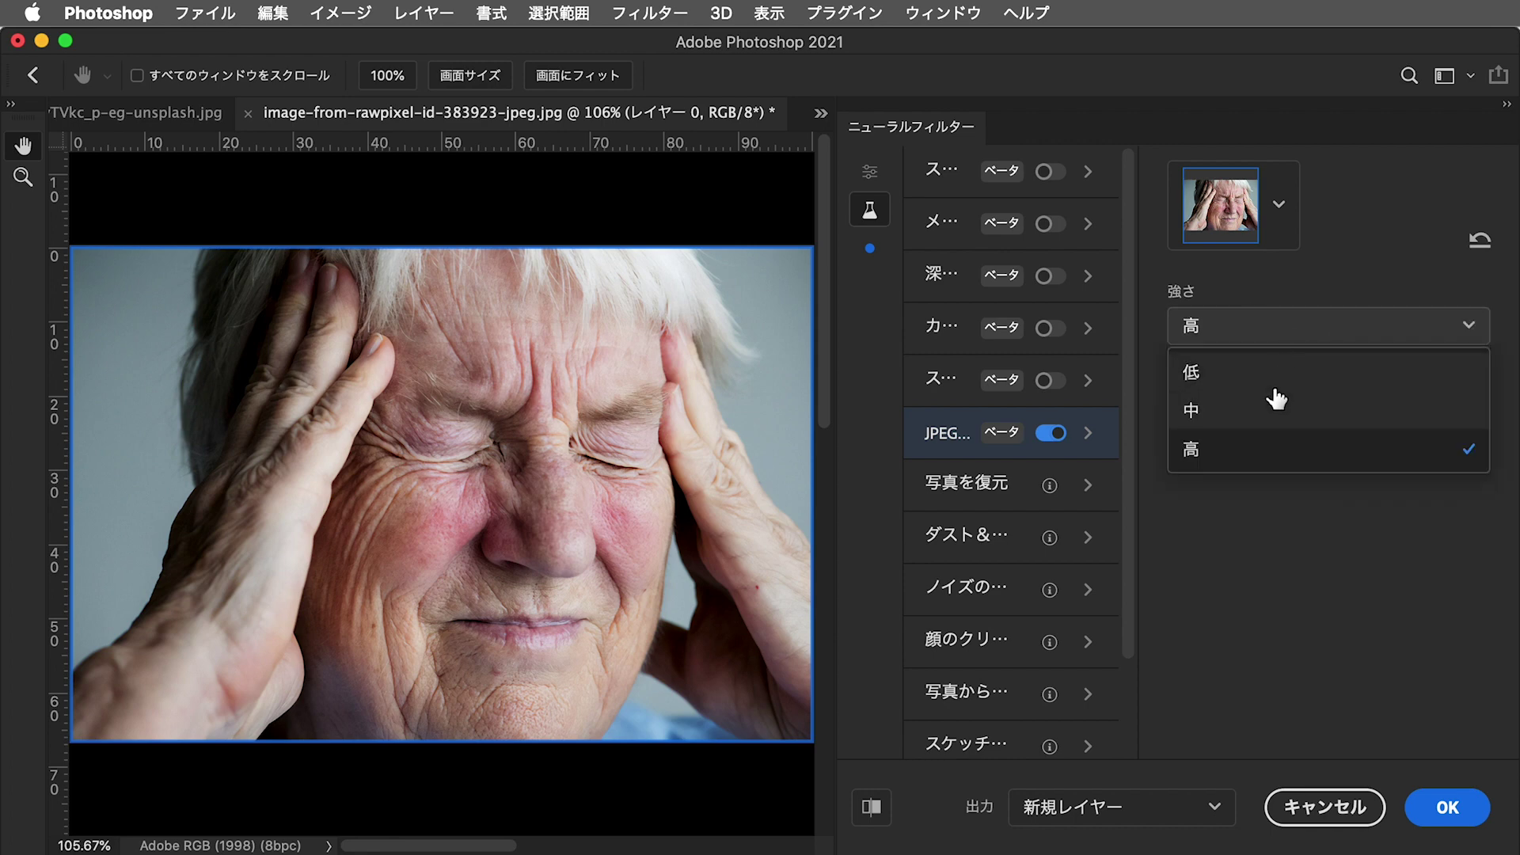
left_click(1243, 449)
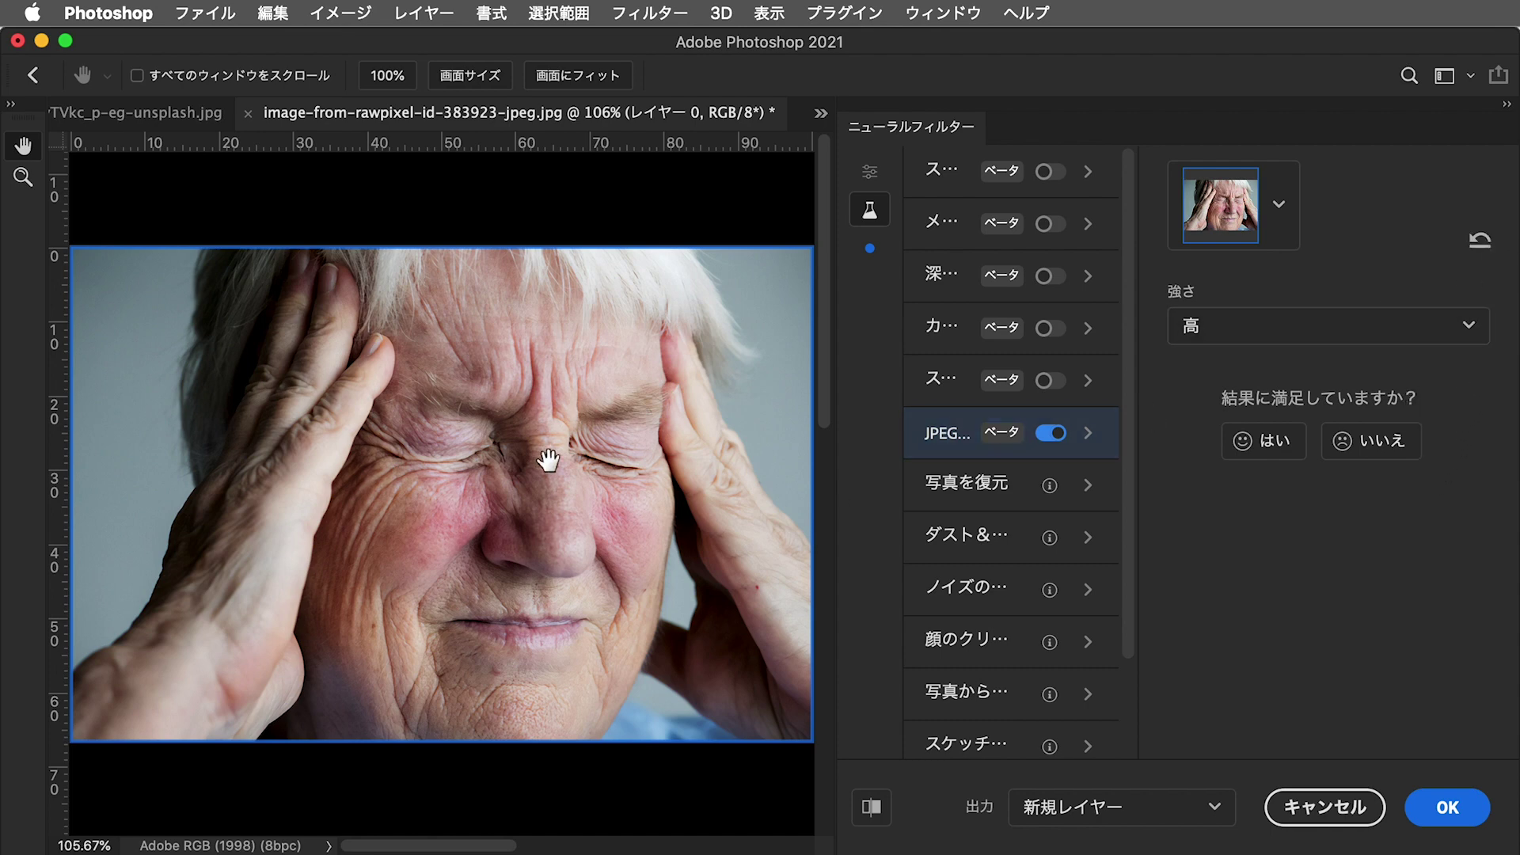
left_click(1479, 242)
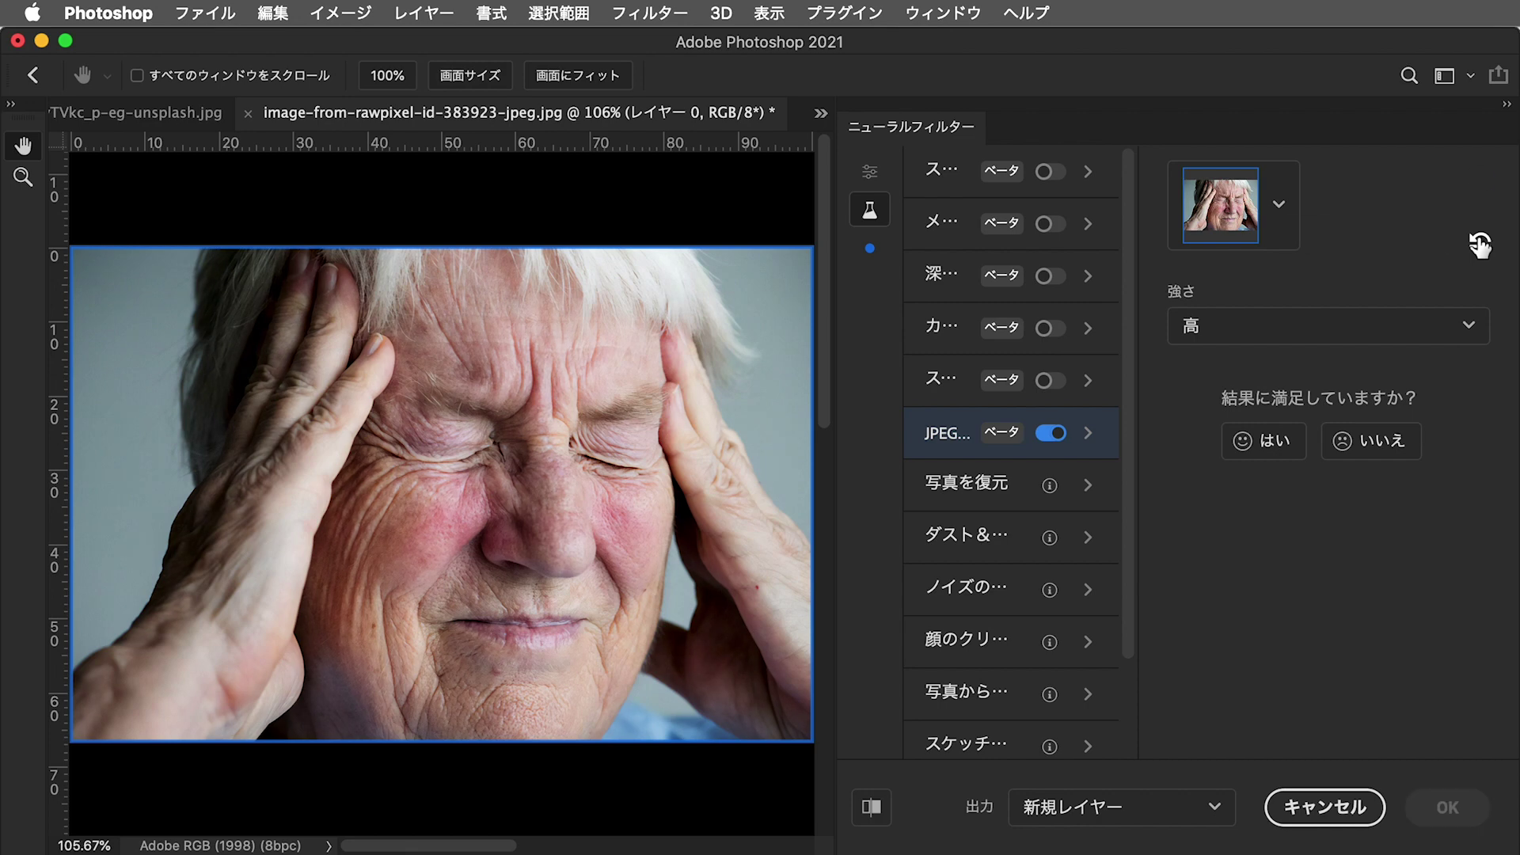
left_click(1369, 324)
left_click(1378, 342)
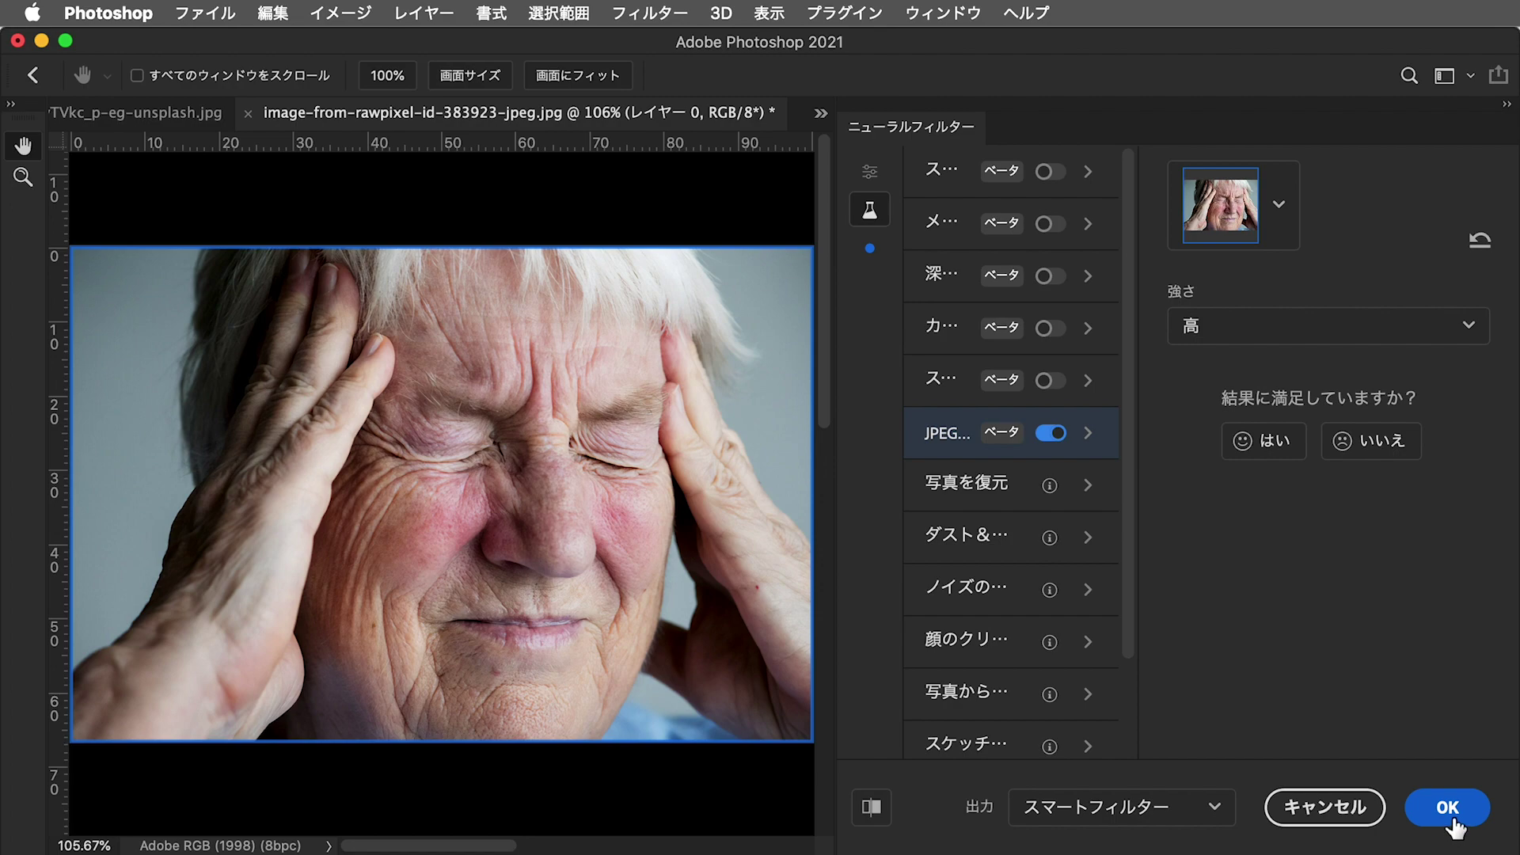
left_click(1452, 817)
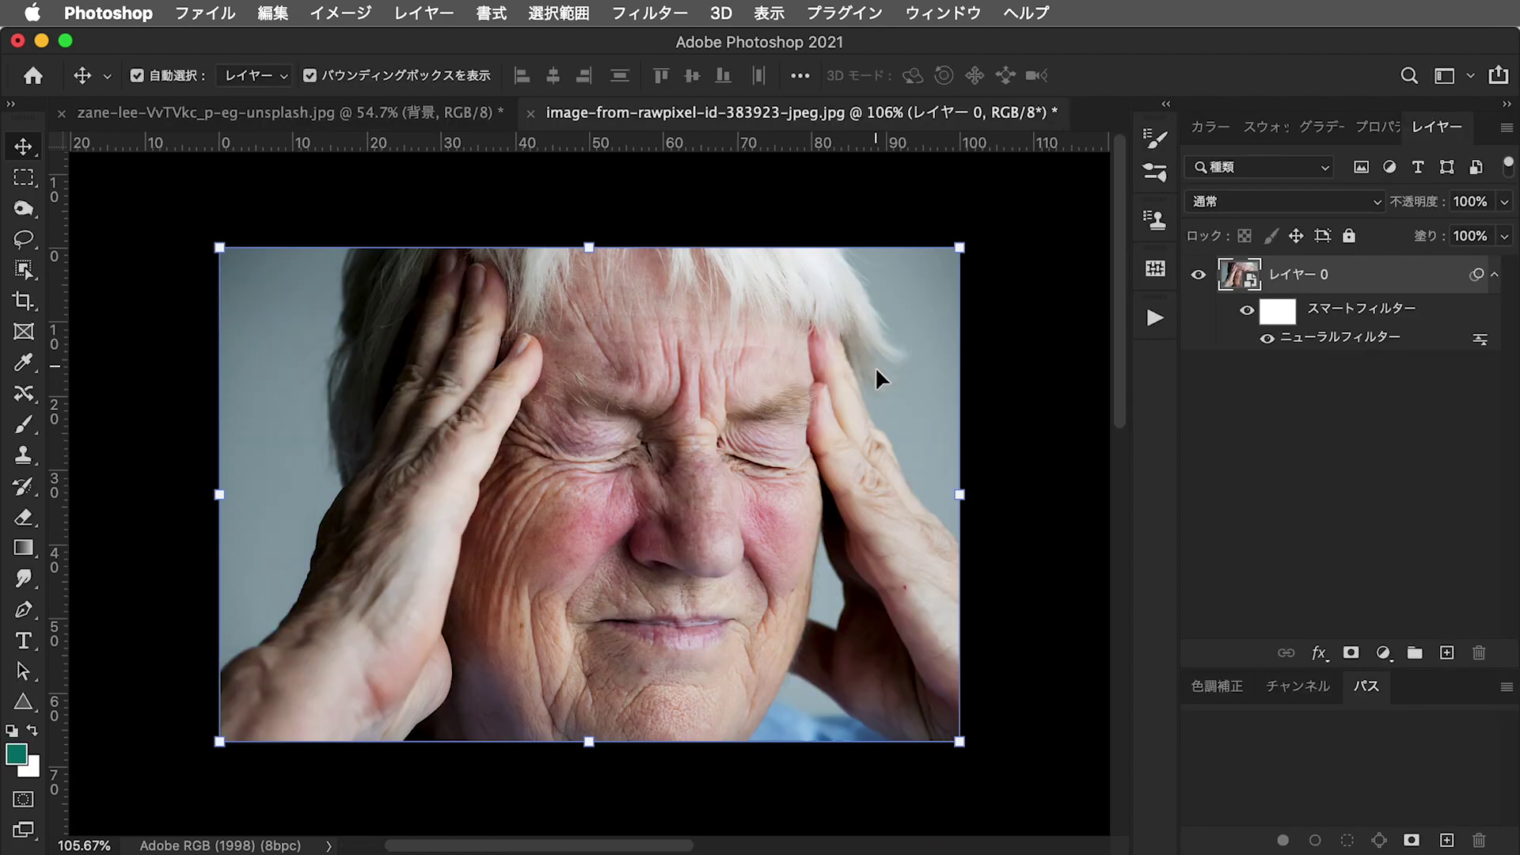
left_click_drag(658, 463, 734, 553)
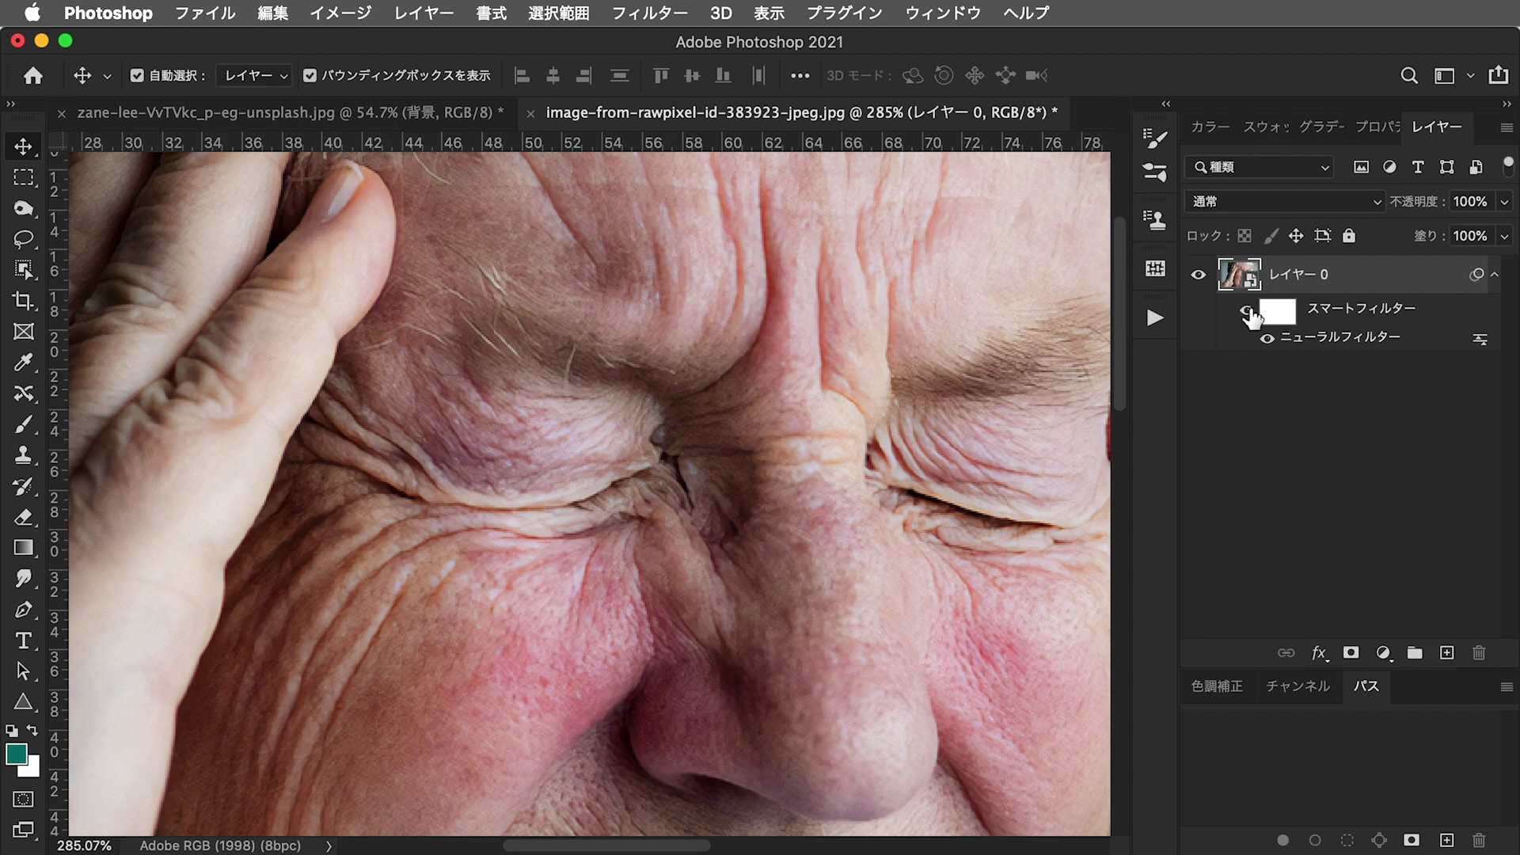
left_click(1247, 310)
left_click(1248, 311)
left_click(1248, 312)
mouse_move(679, 532)
left_mouse_down()
mouse_move(824, 505)
mouse_move(828, 254)
left_mouse_up()
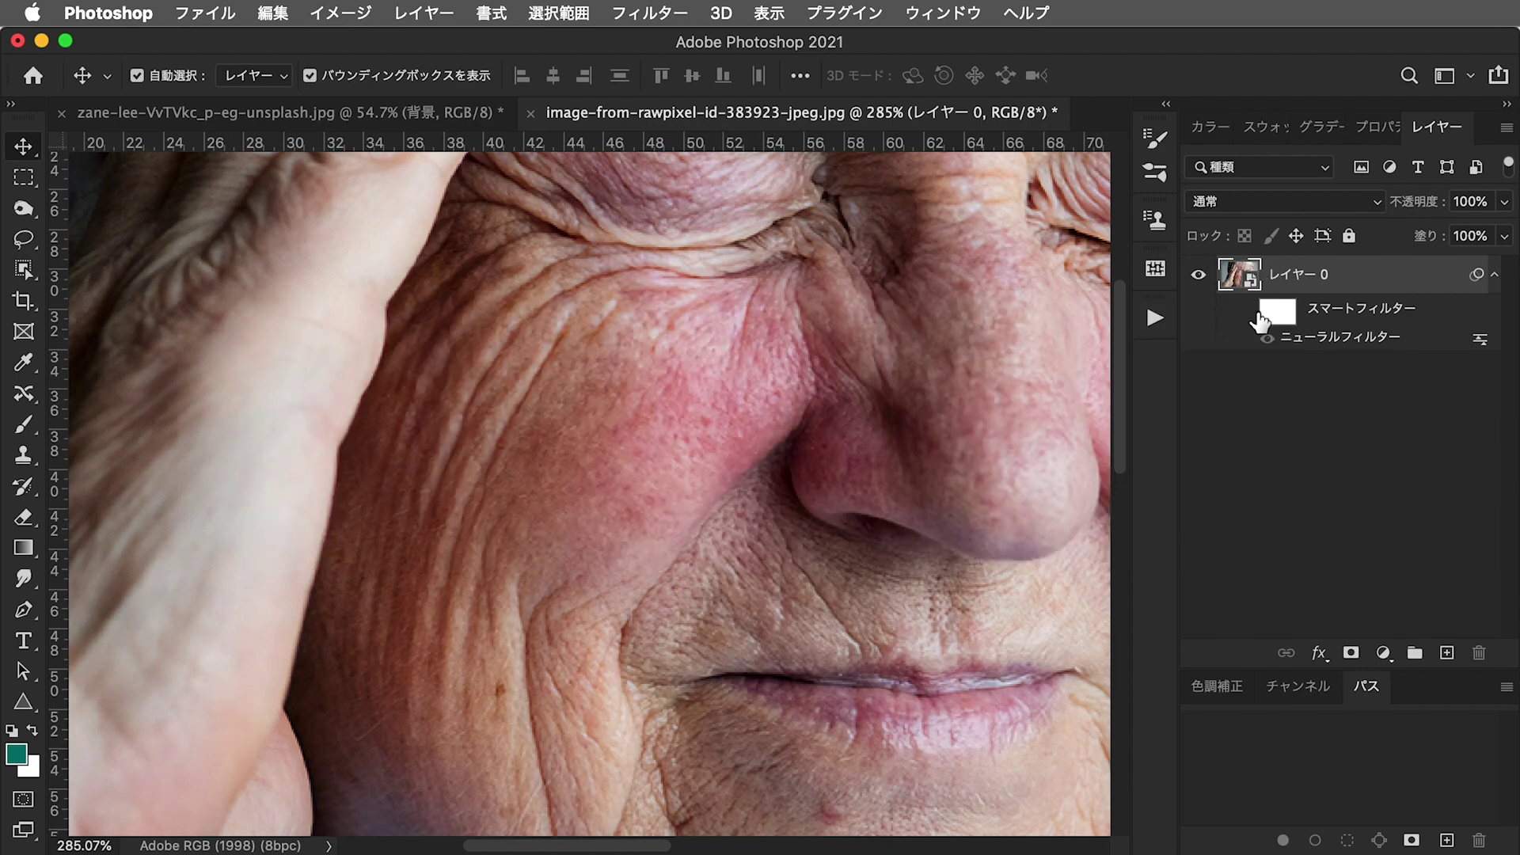
key("ctrl+0")
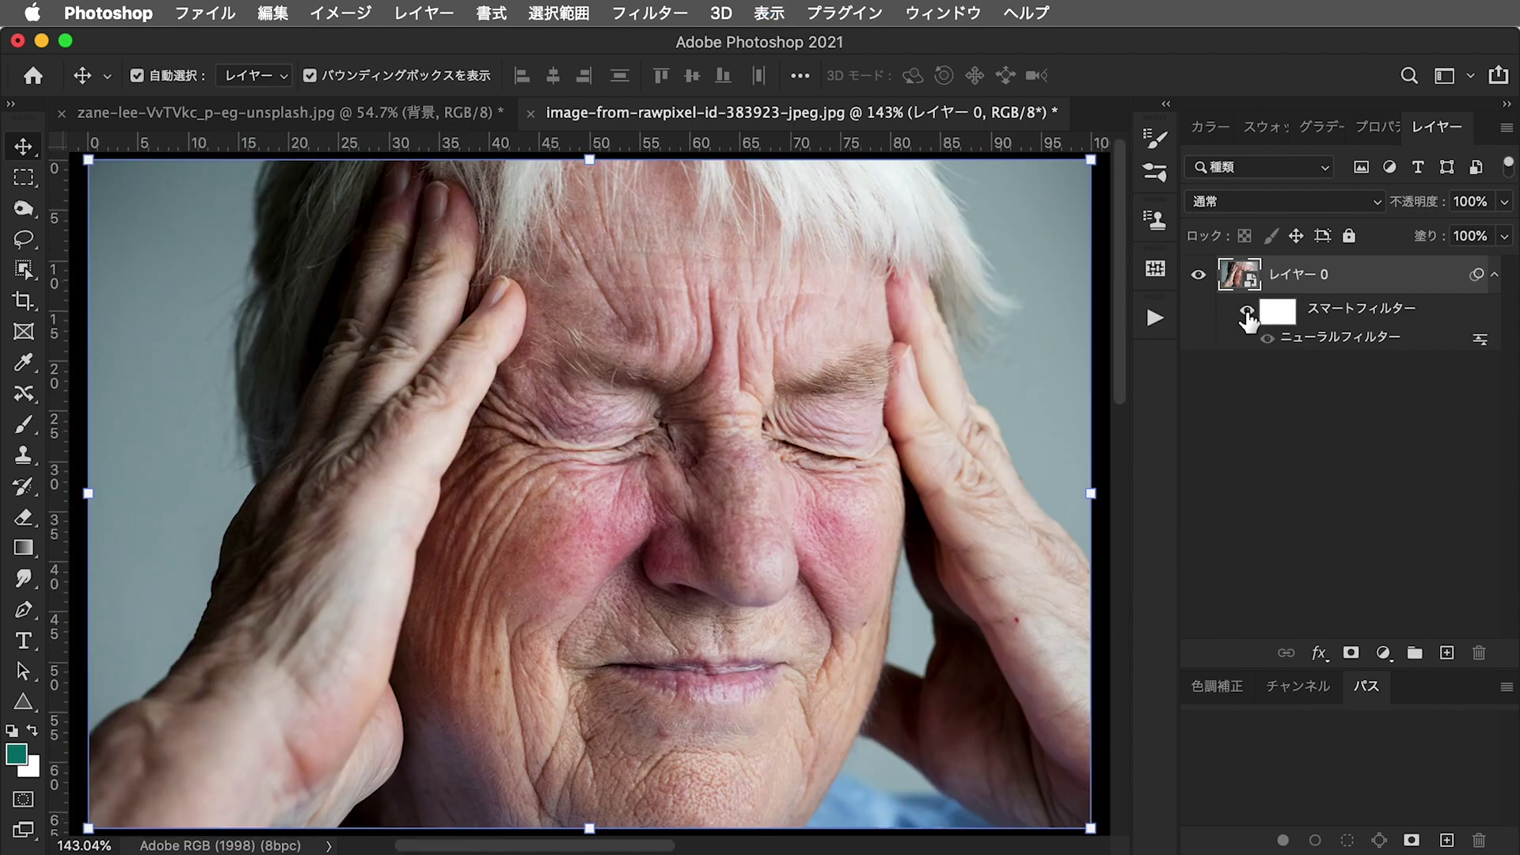
left_click(1250, 314)
left_click(1277, 400)
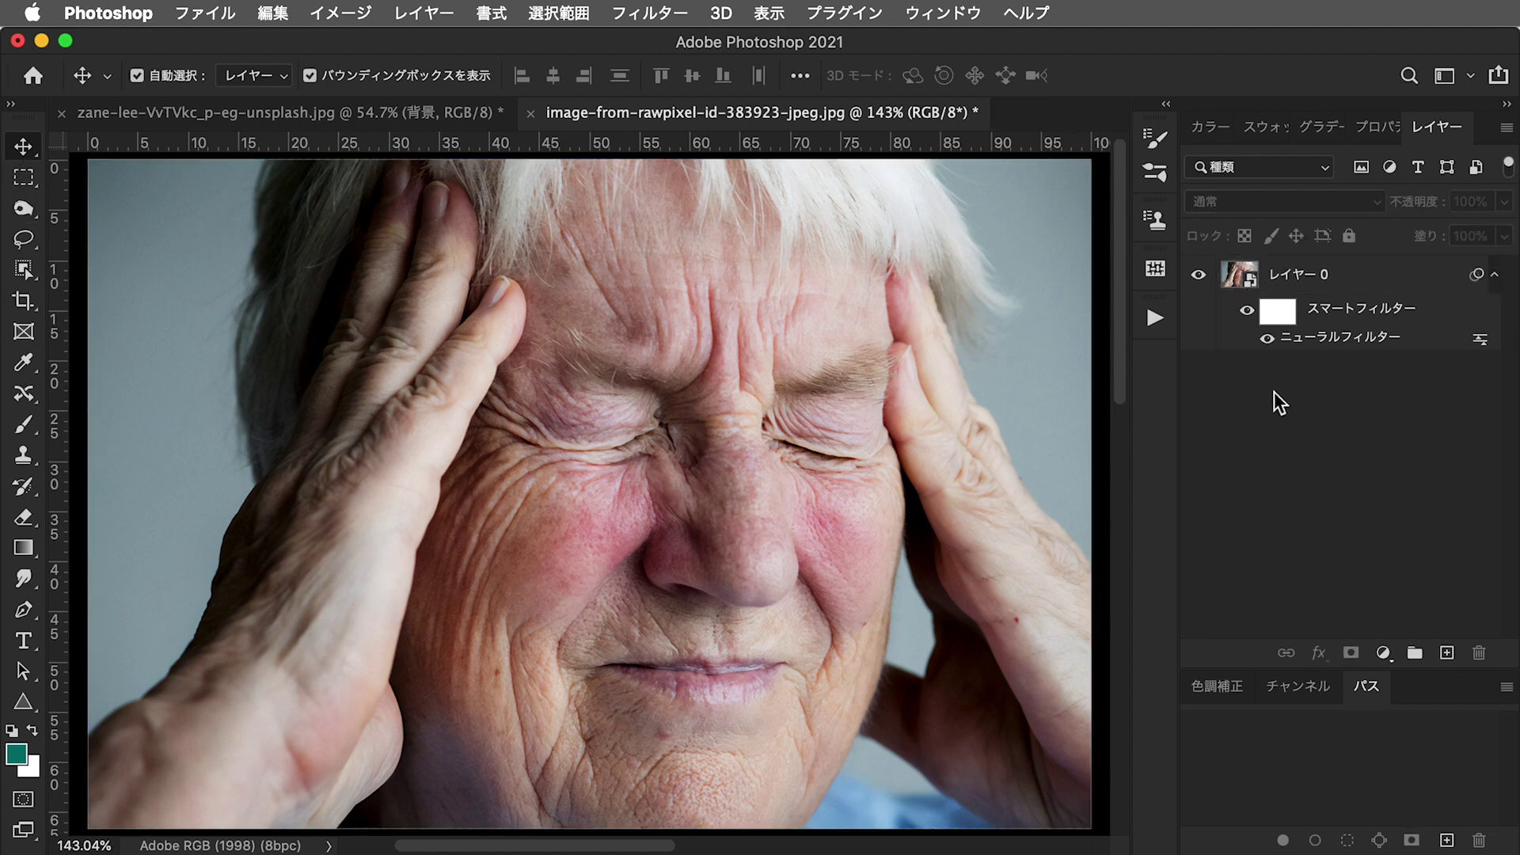
left_click(1264, 314)
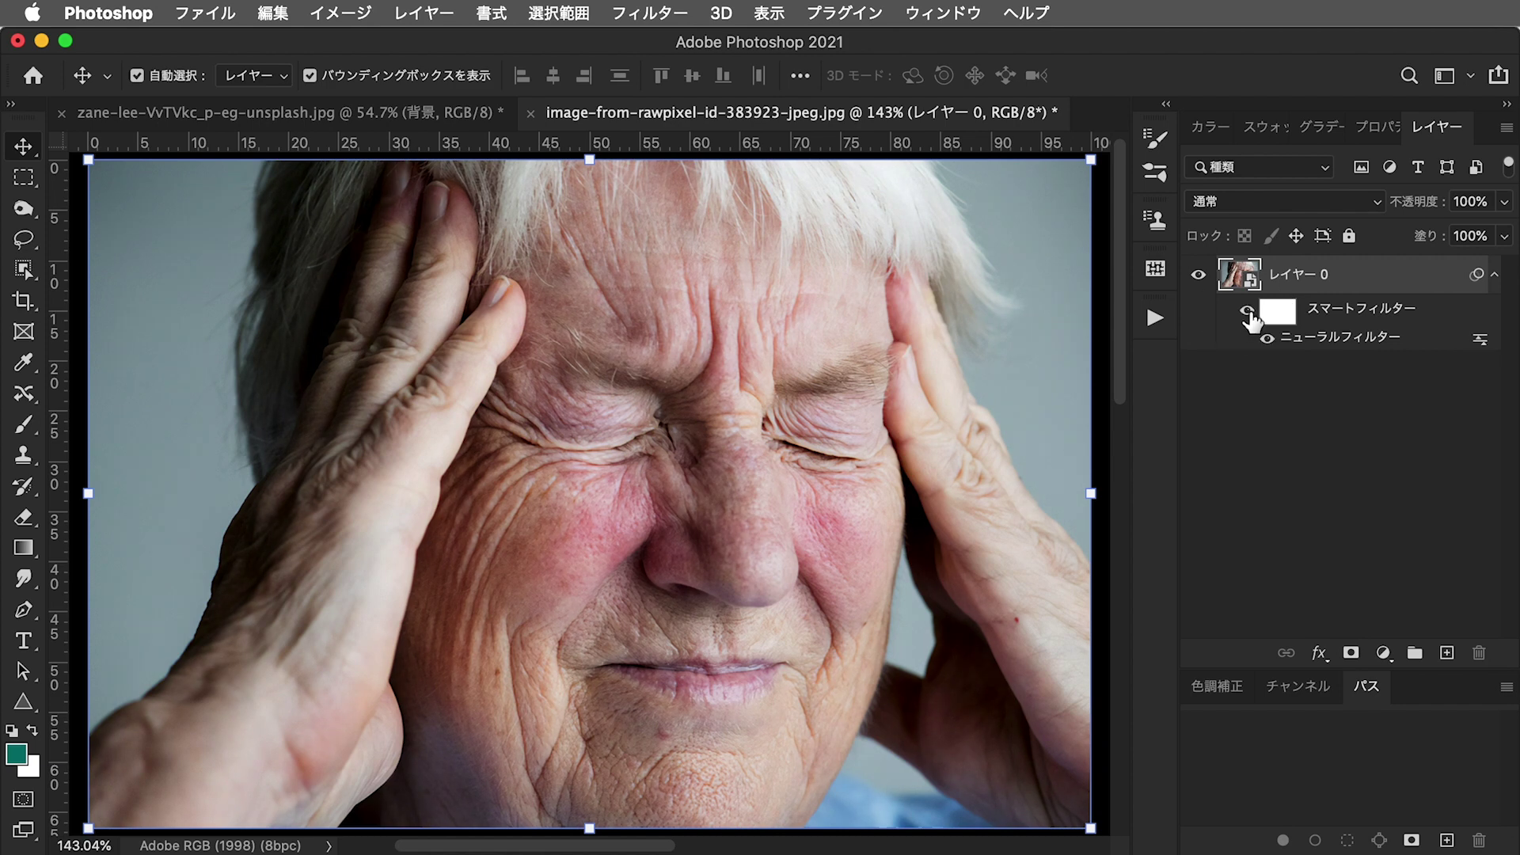
left_click(1276, 396)
left_click(1357, 320)
left_click(1316, 356)
left_click(1247, 309)
left_click(1247, 309)
left_click(1301, 422)
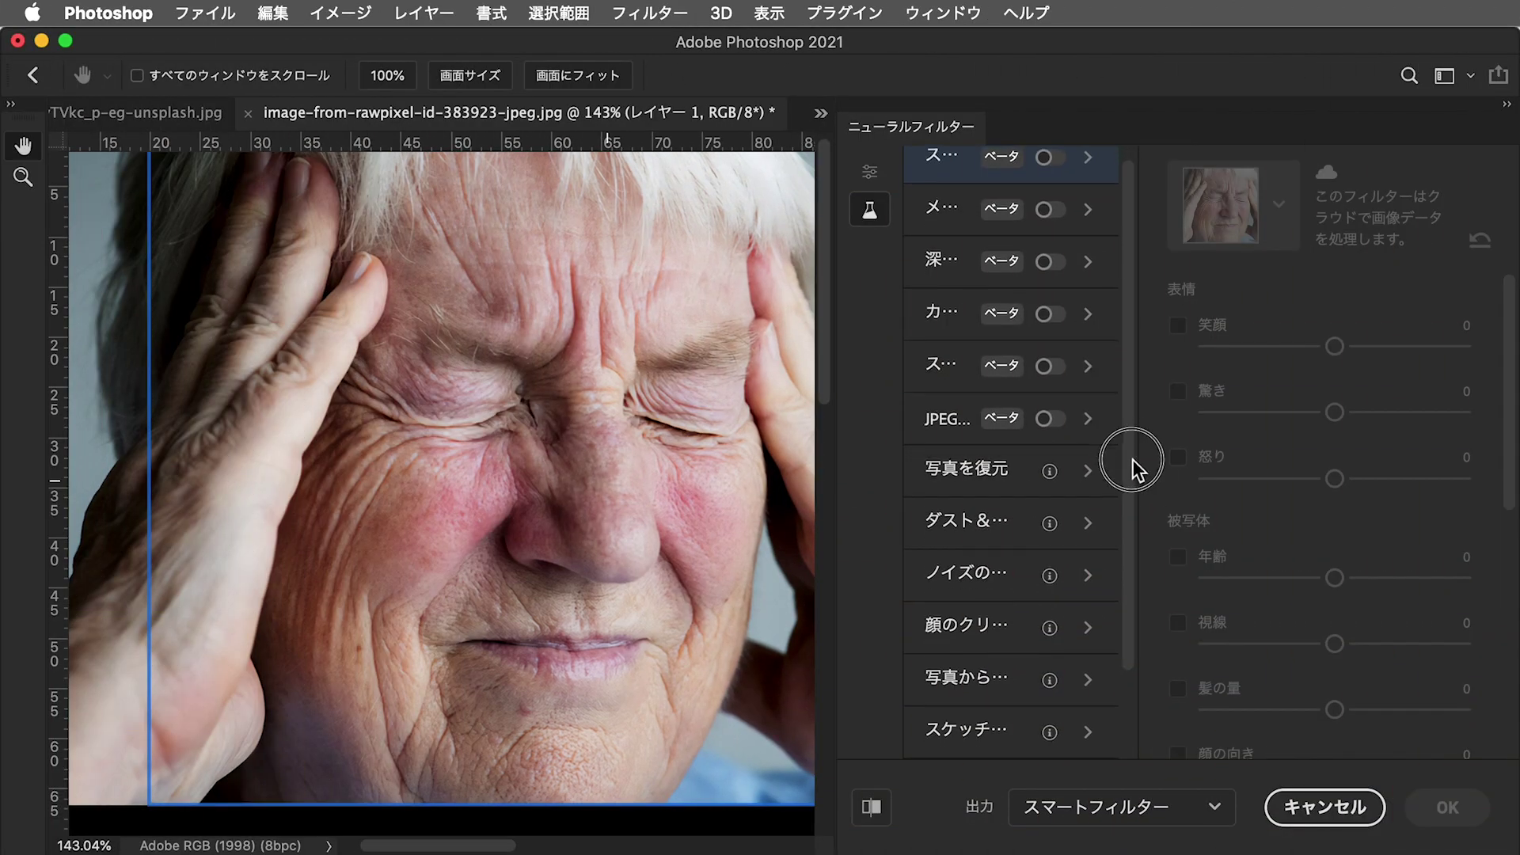
scroll(1140, 487, "down", 2)
scroll(1141, 497, "down", 1)
scroll(1144, 520, "down", 1)
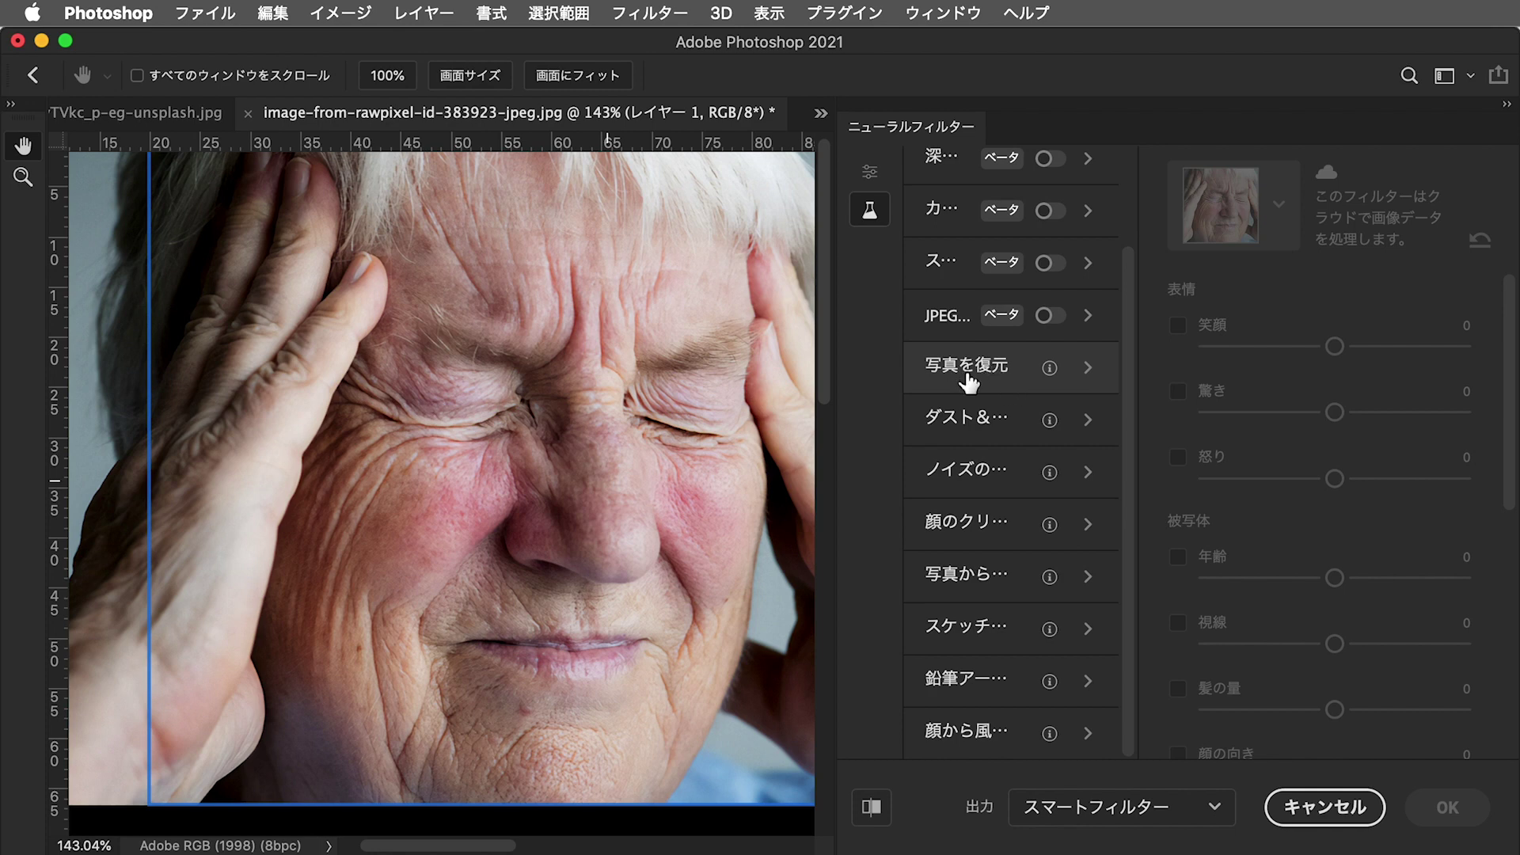
left_click(982, 387)
left_click(983, 425)
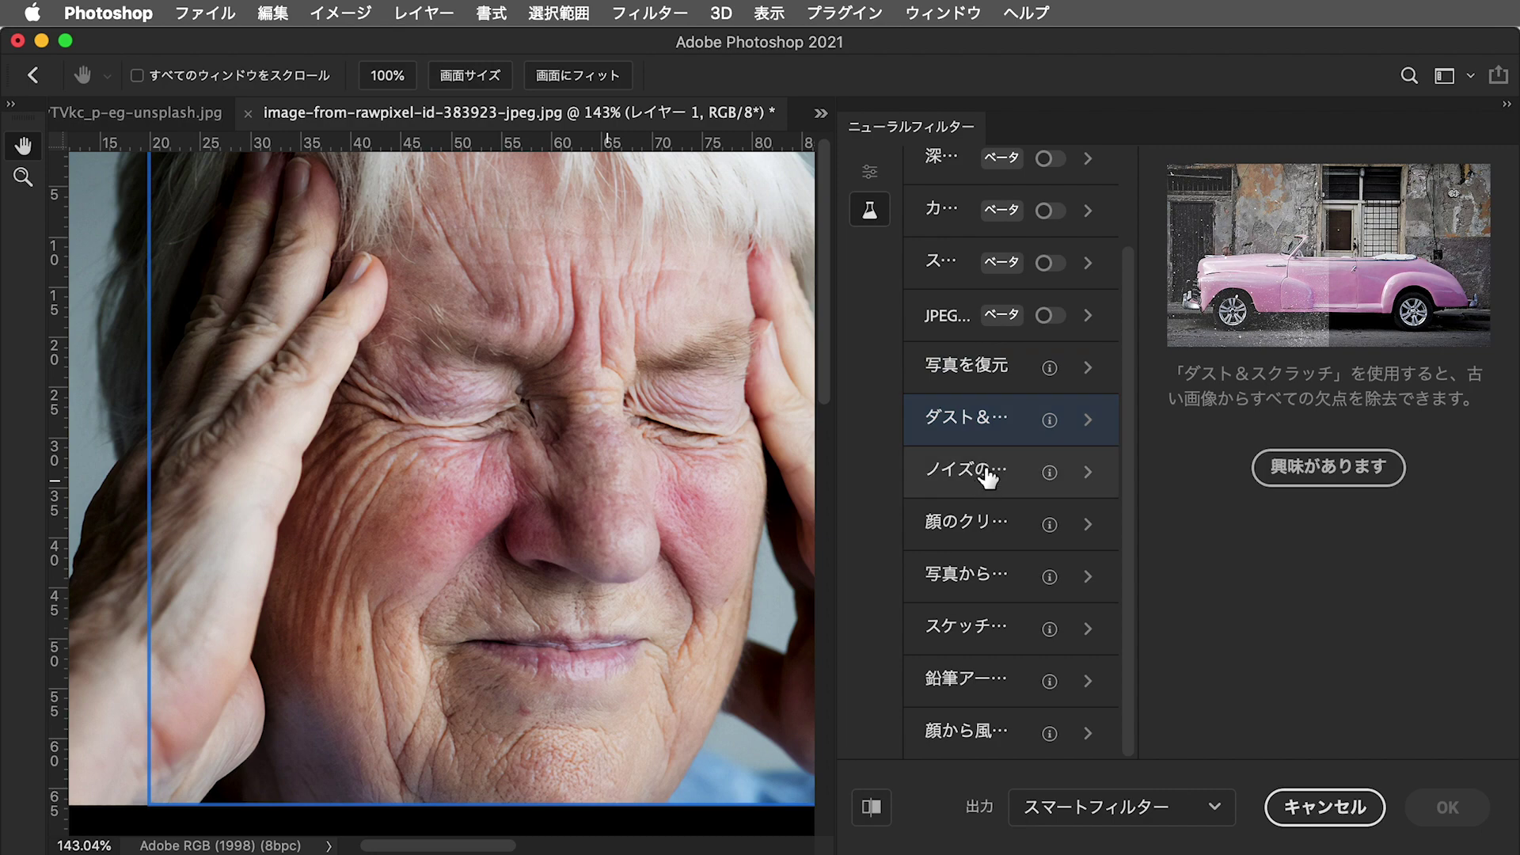
left_click(984, 386)
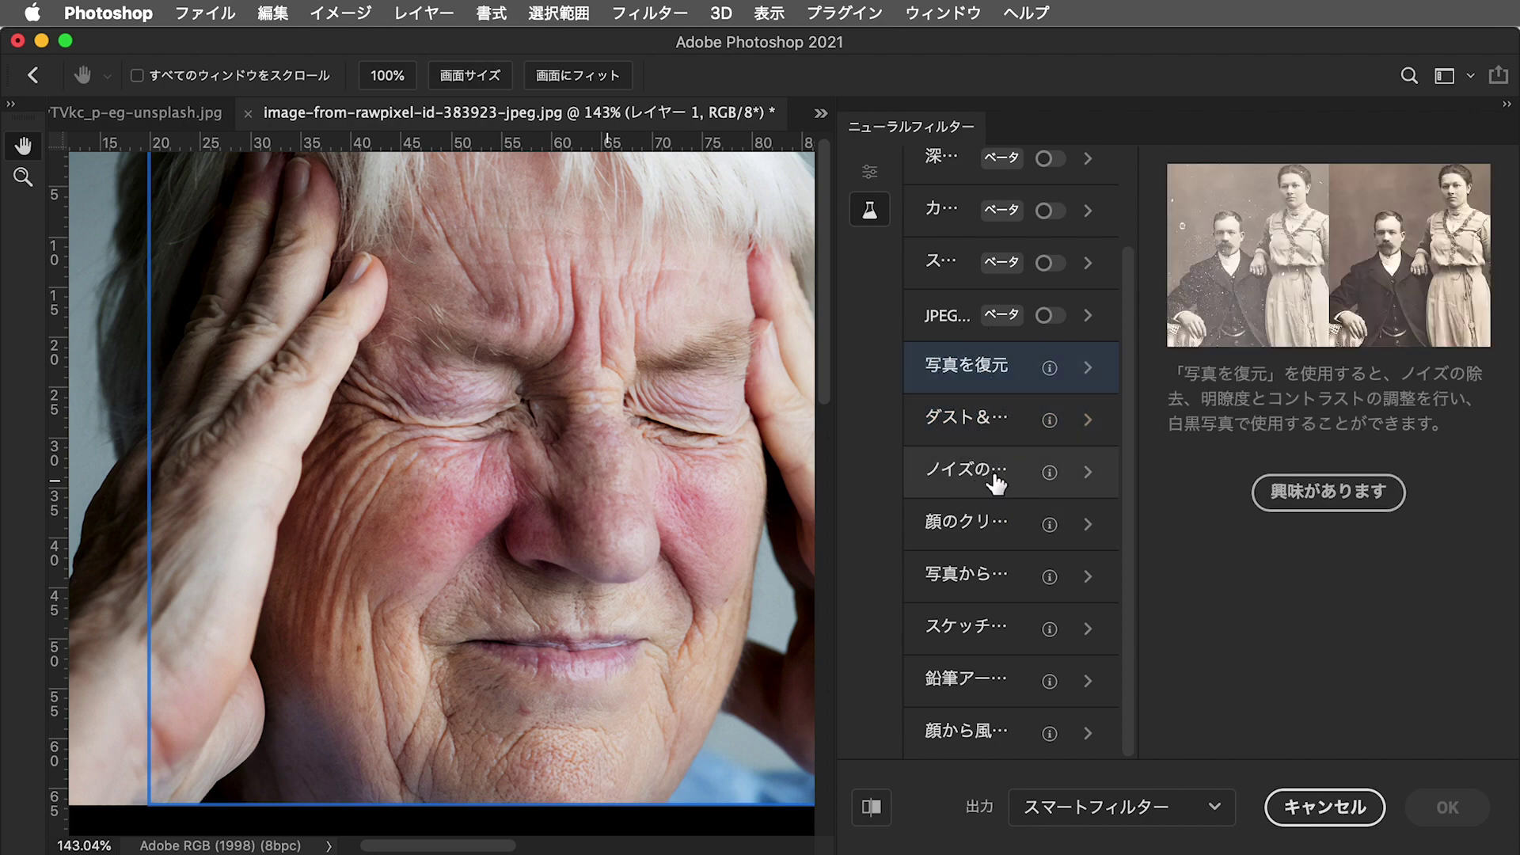
left_click(994, 479)
left_click(1004, 538)
left_click(1020, 586)
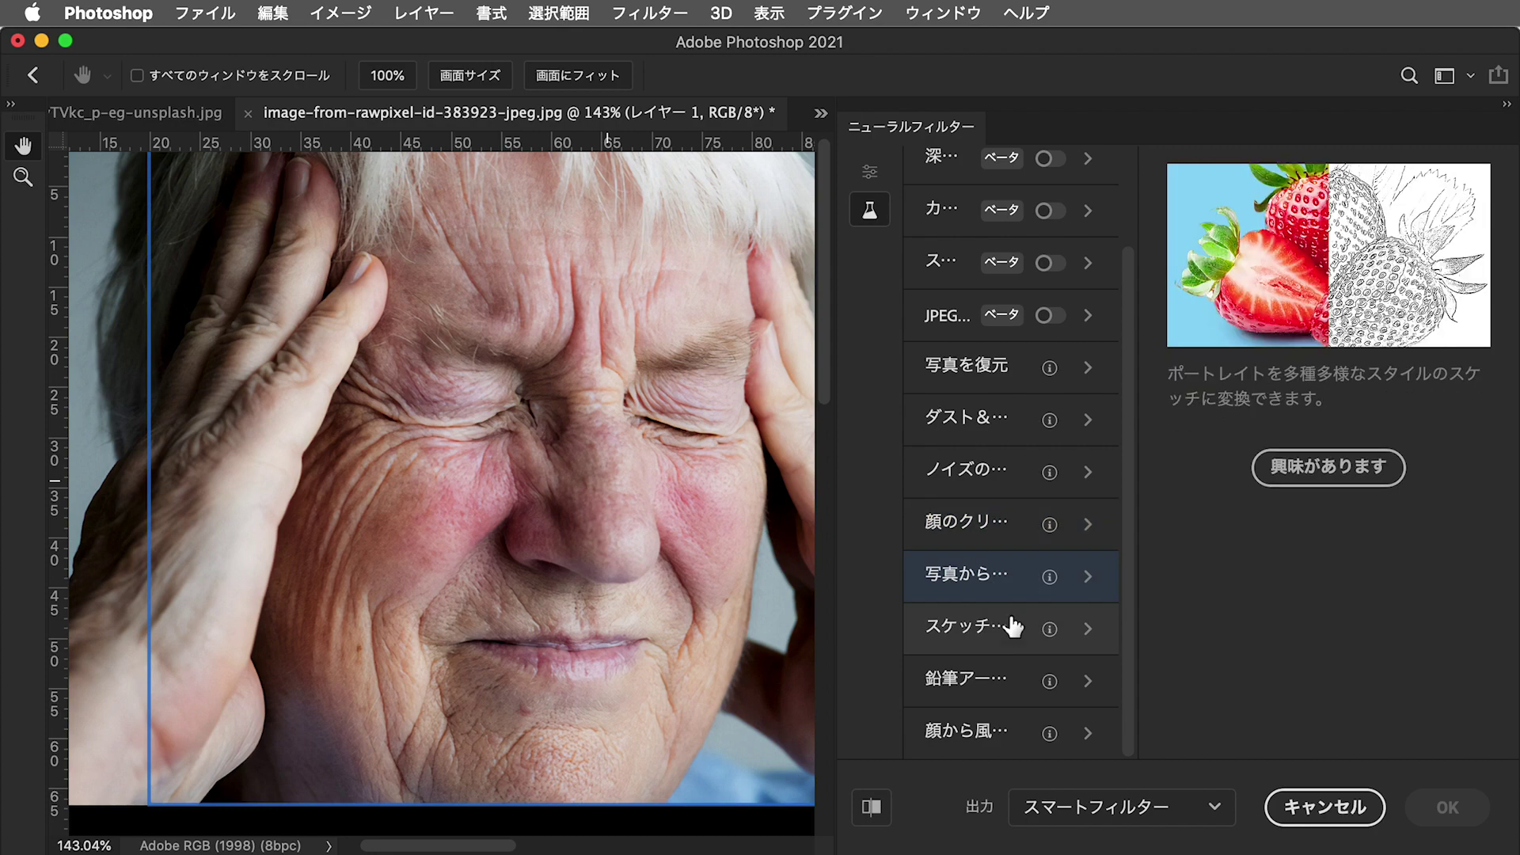
left_click(999, 633)
left_click(1003, 682)
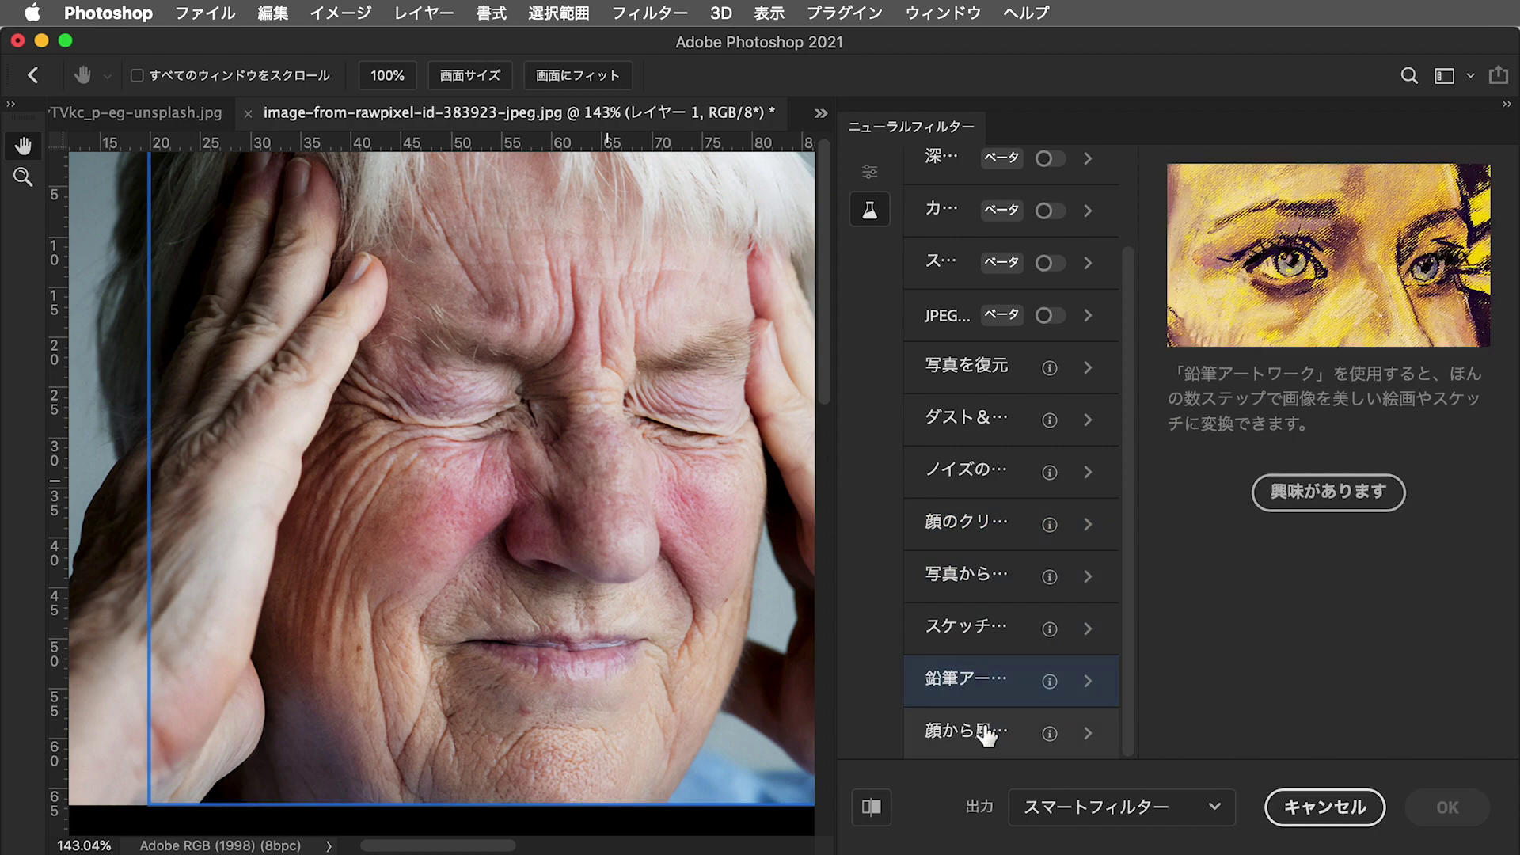
left_click(1002, 730)
mouse_move(1127, 530)
left_mouse_down()
mouse_move(1133, 387)
mouse_move(1137, 561)
left_mouse_up()
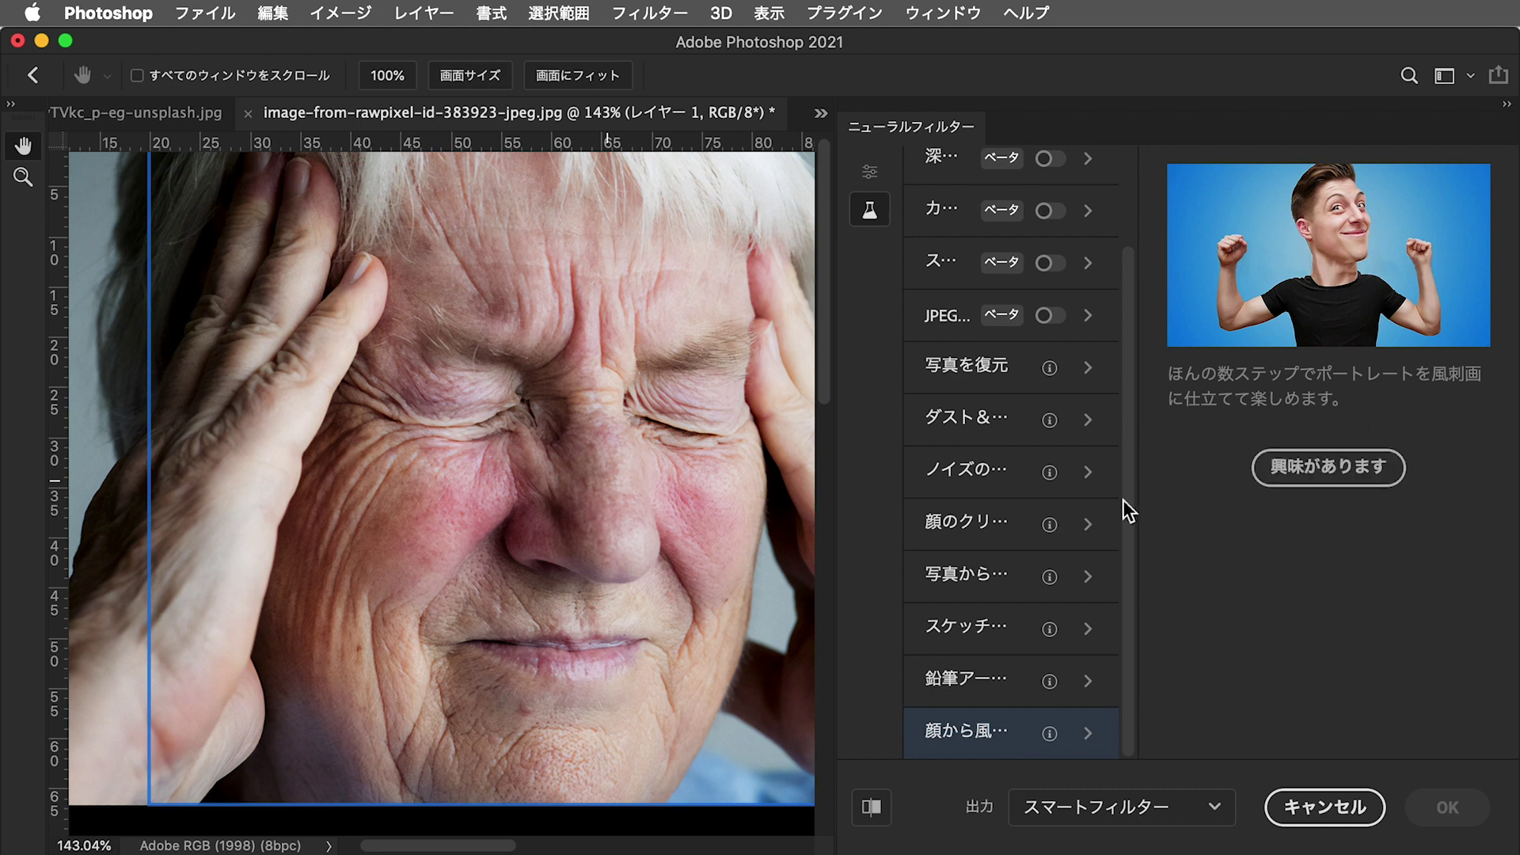
left_click(1097, 481)
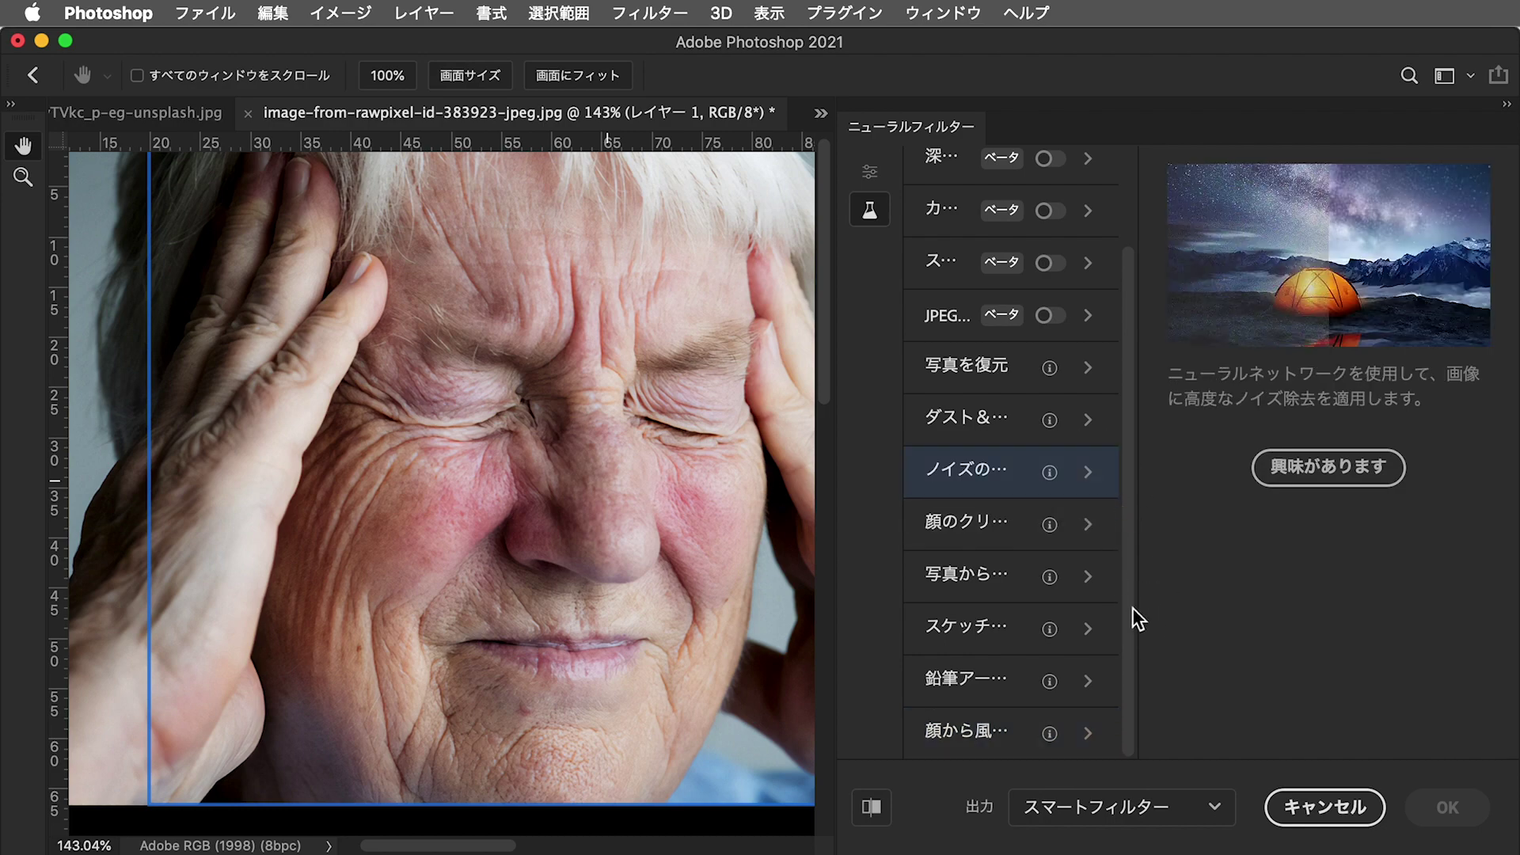
left_click(1077, 582)
left_click(1018, 628)
left_click_drag(1130, 615, 1148, 398)
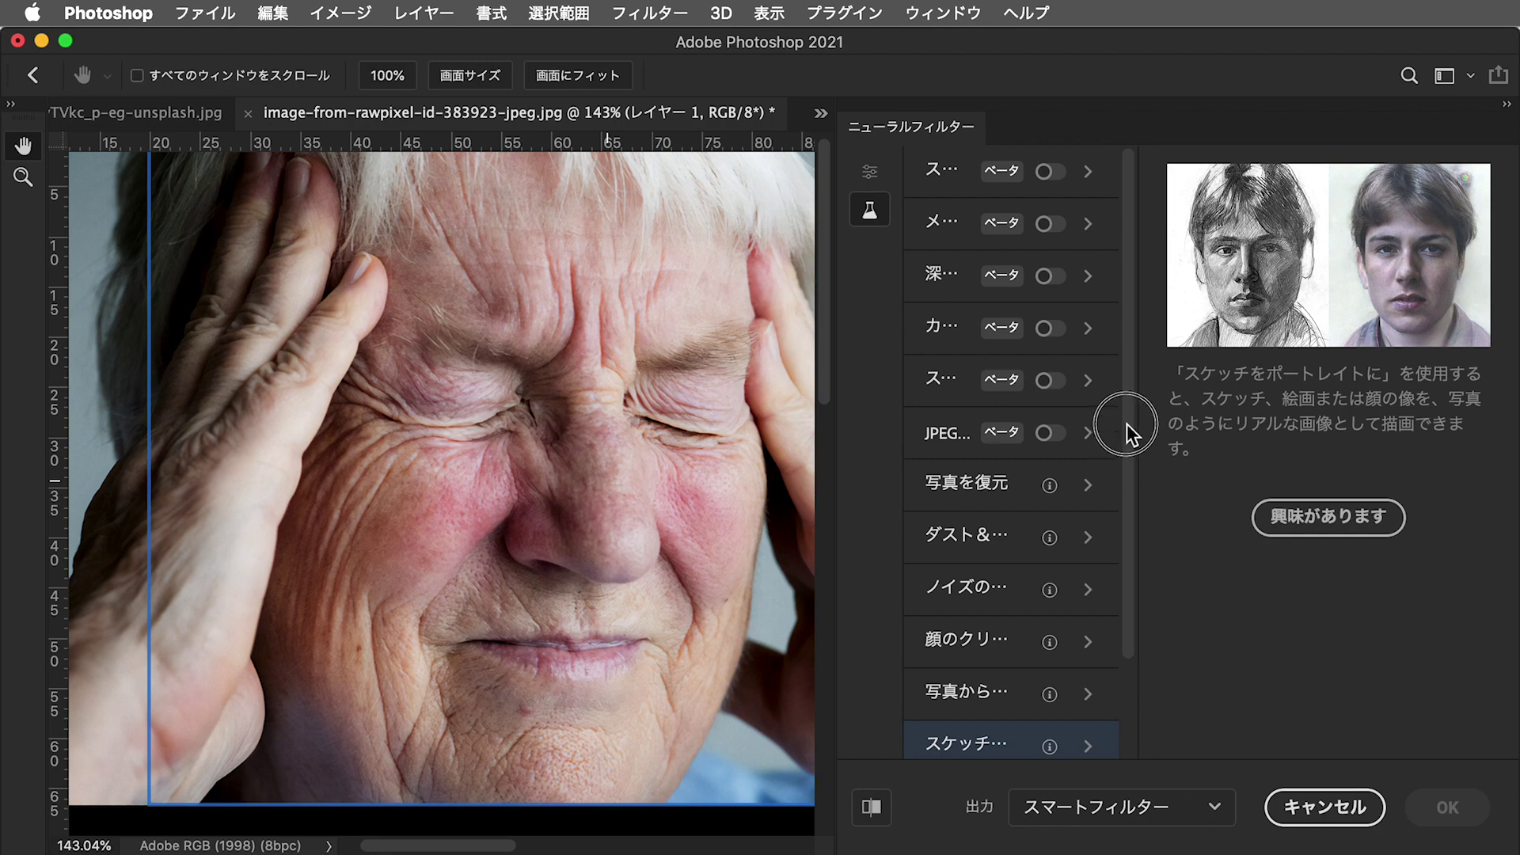
left_click(1346, 807)
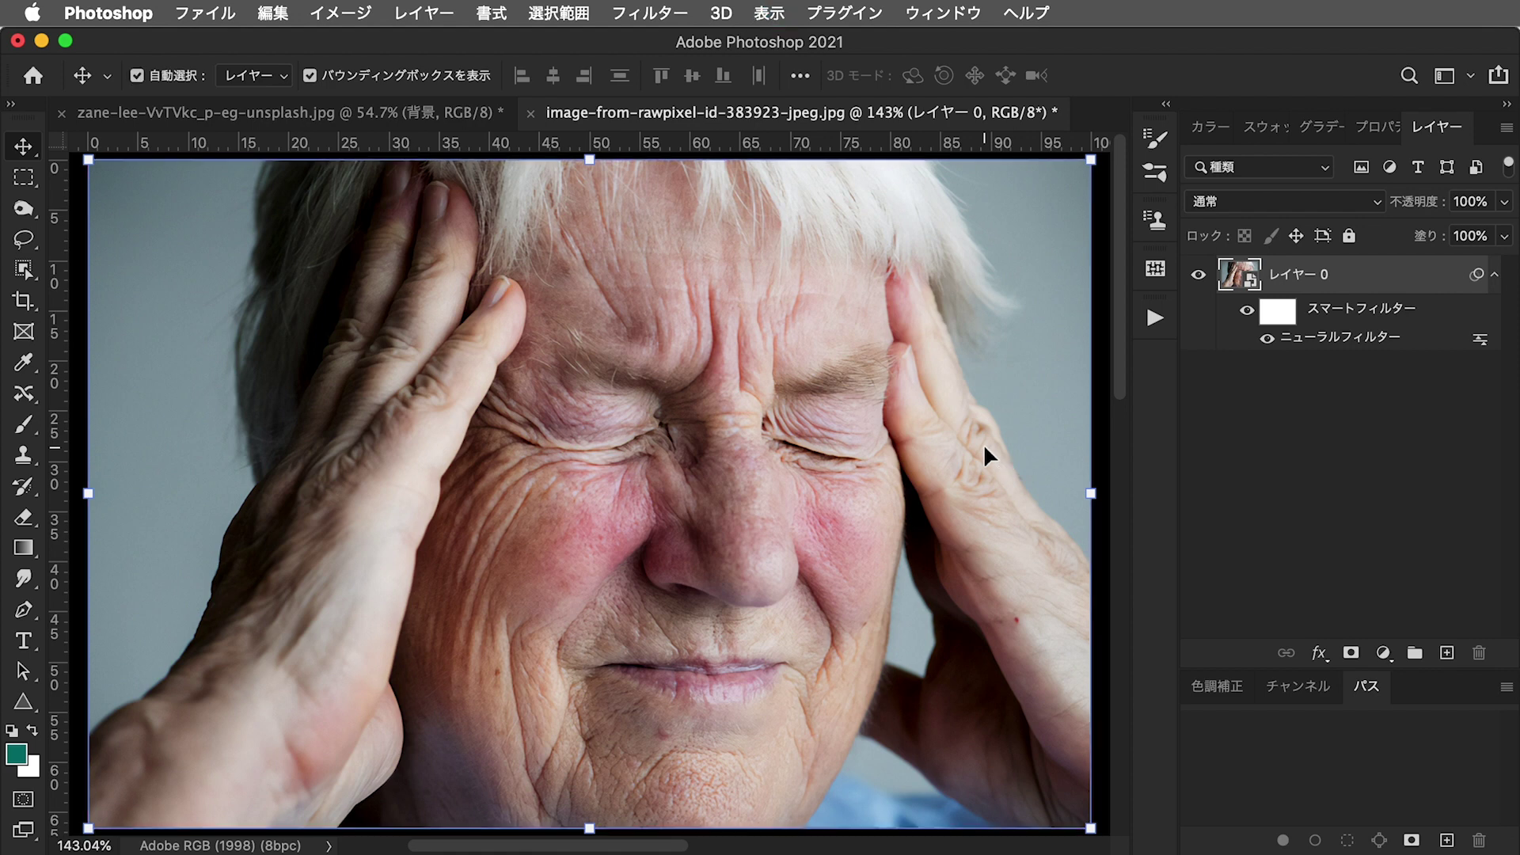
Open the 環境設定 > 製品の改善 preferences page and move the dialog higher
left_click(1277, 481)
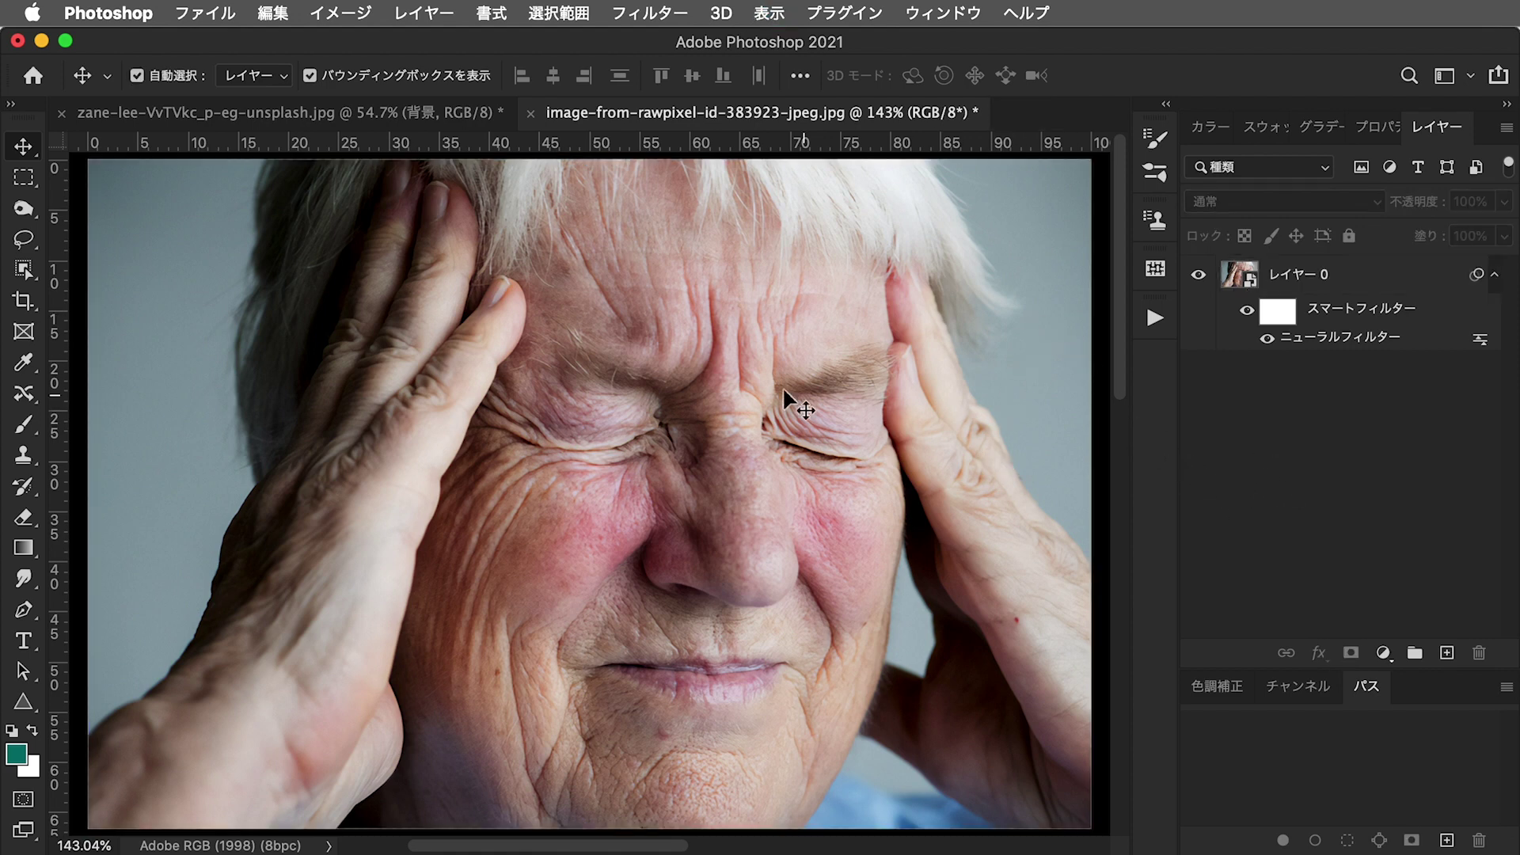
left_click(124, 11)
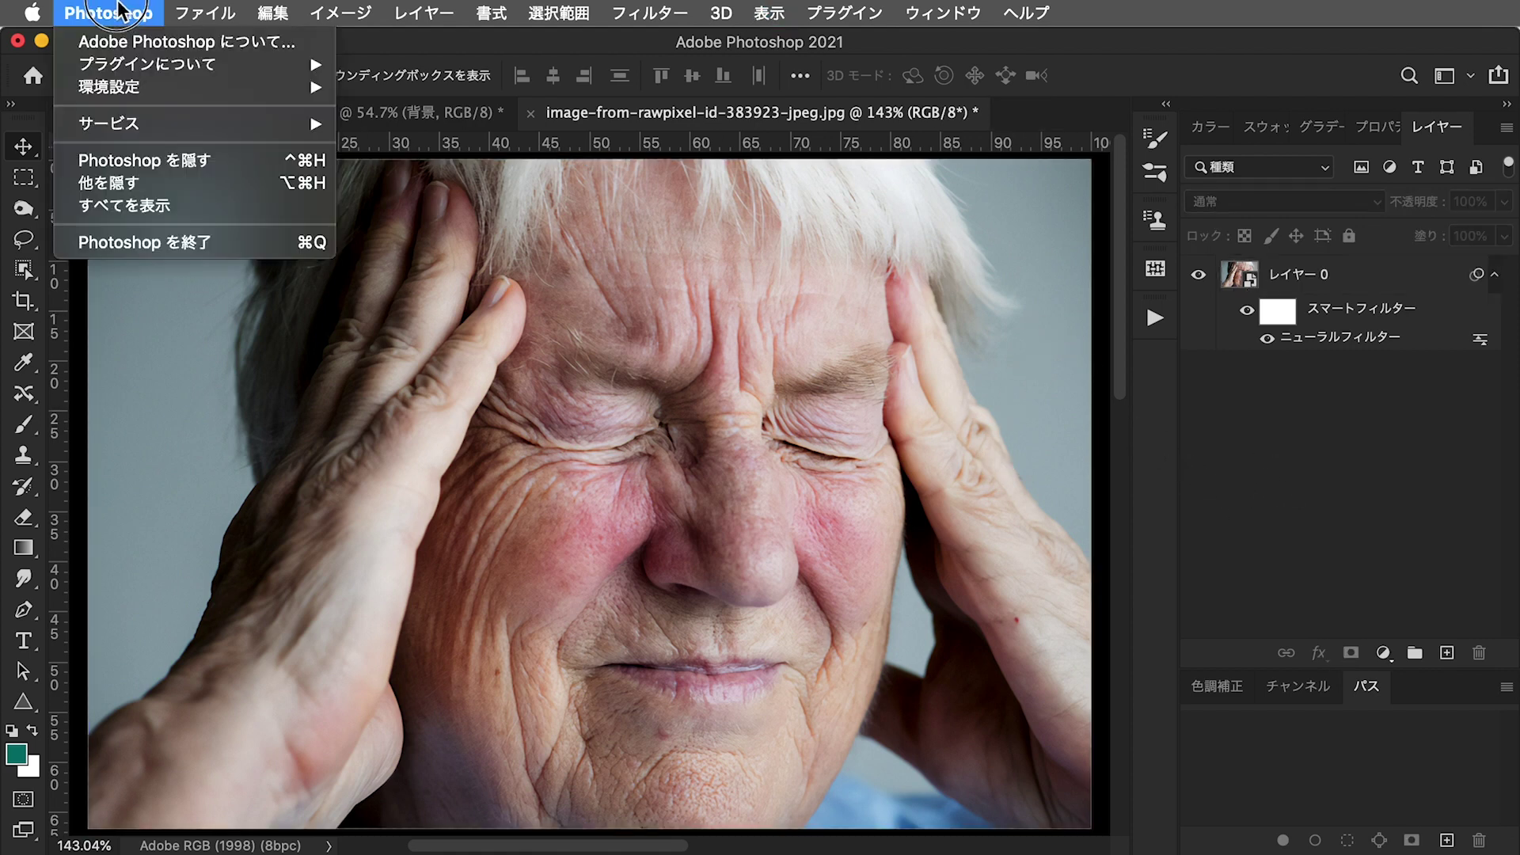
mouse_move(190, 87)
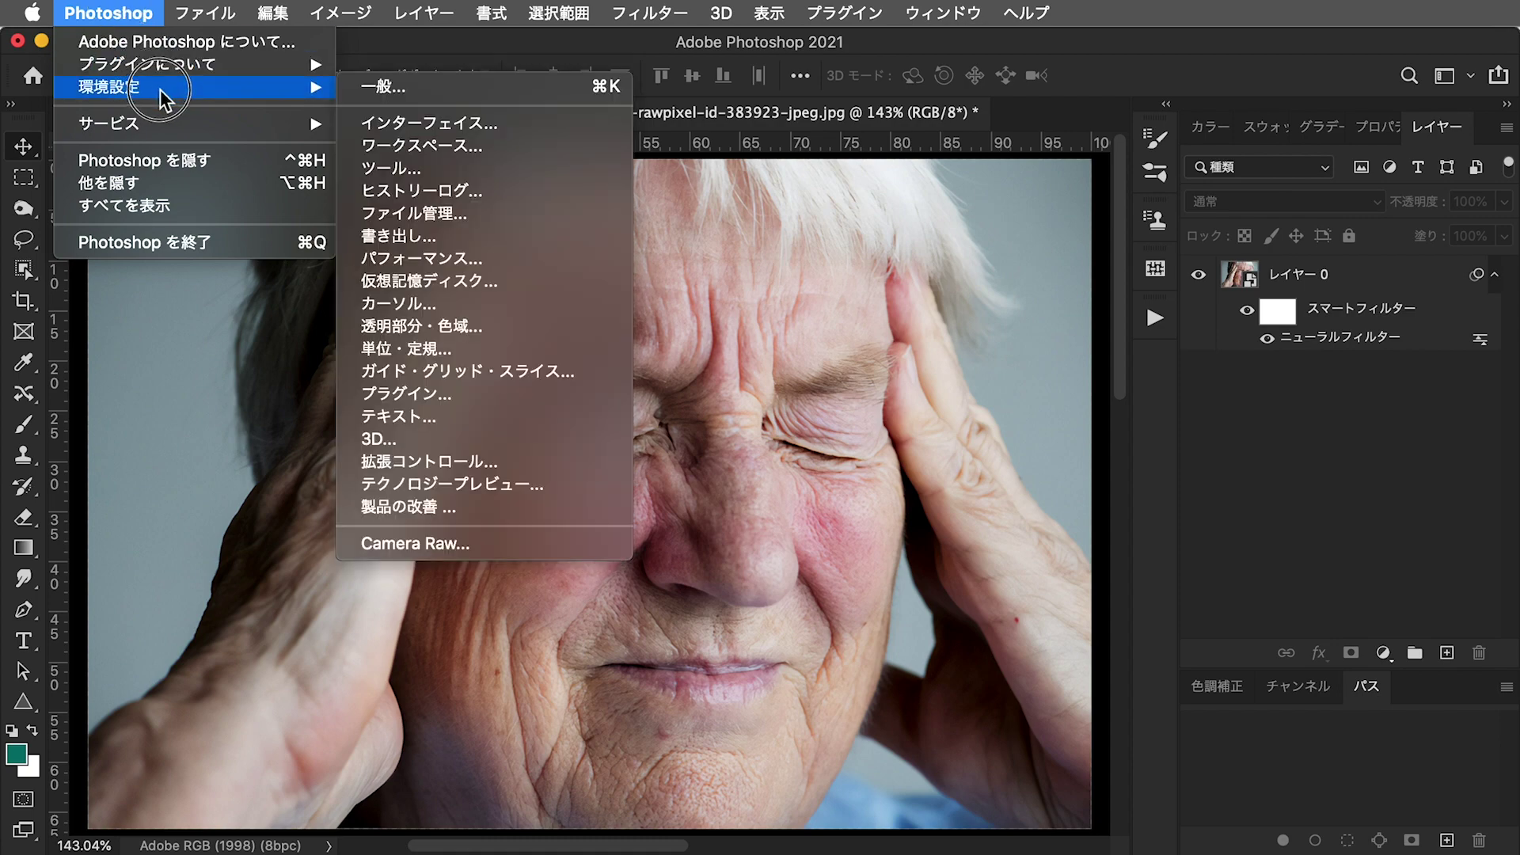
left_click(483, 508)
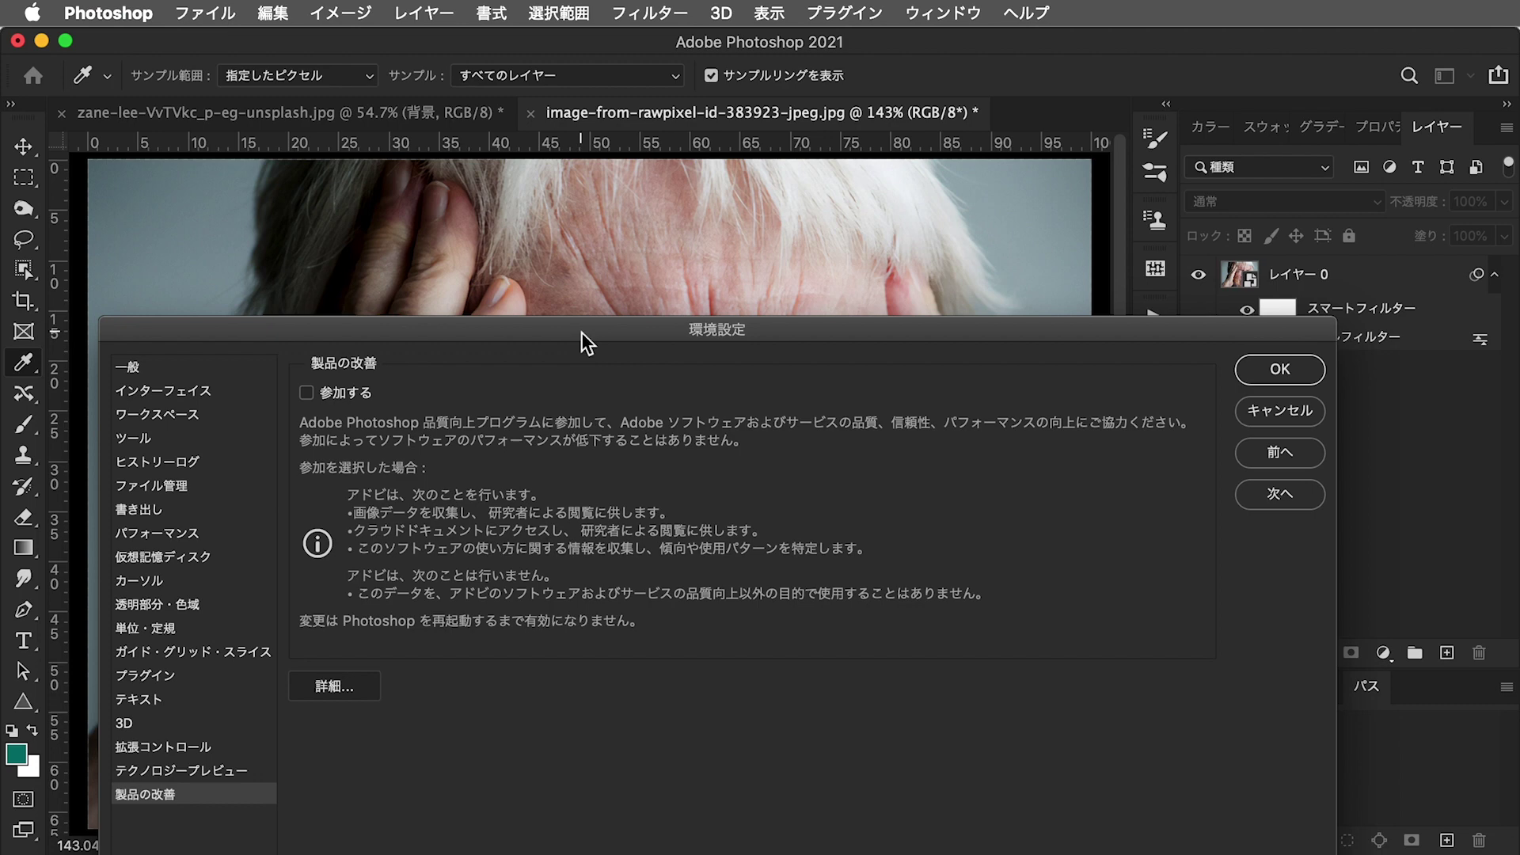
left_click_drag(581, 331, 569, 78)
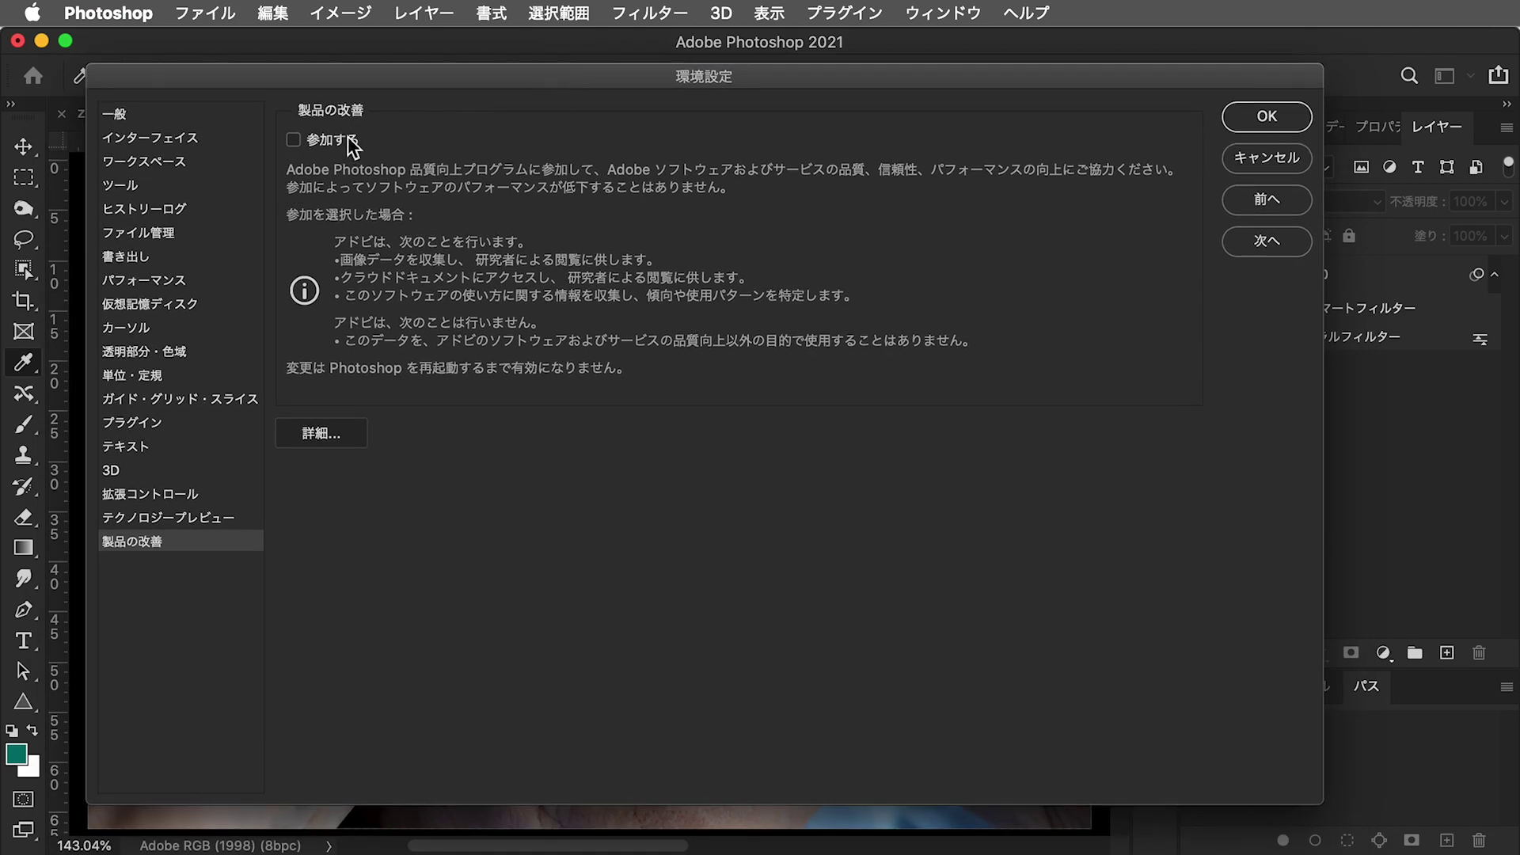
left_click(350, 145)
left_click(344, 138)
left_click(347, 142)
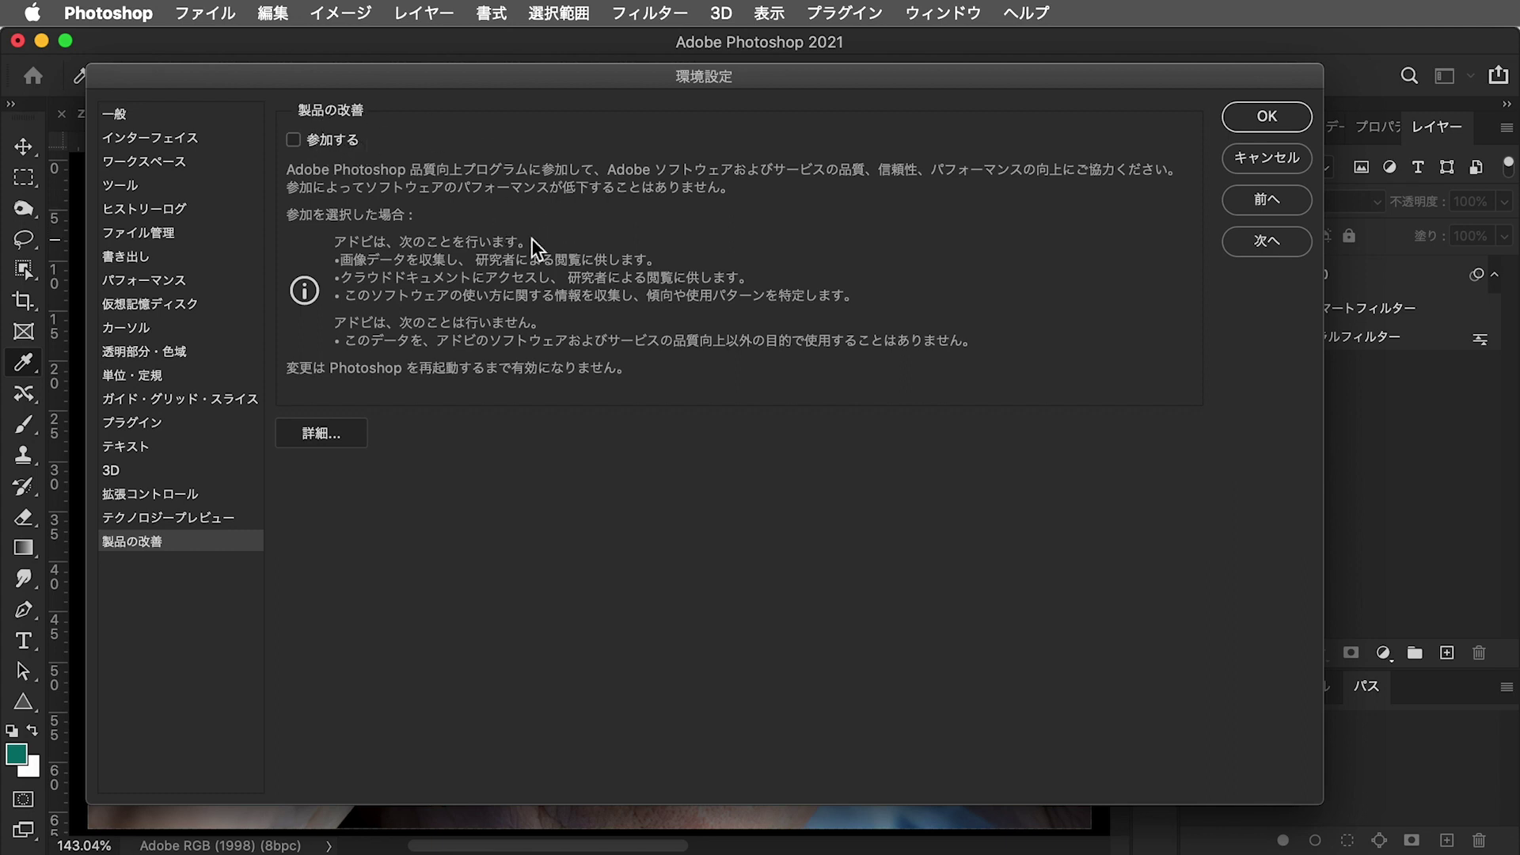
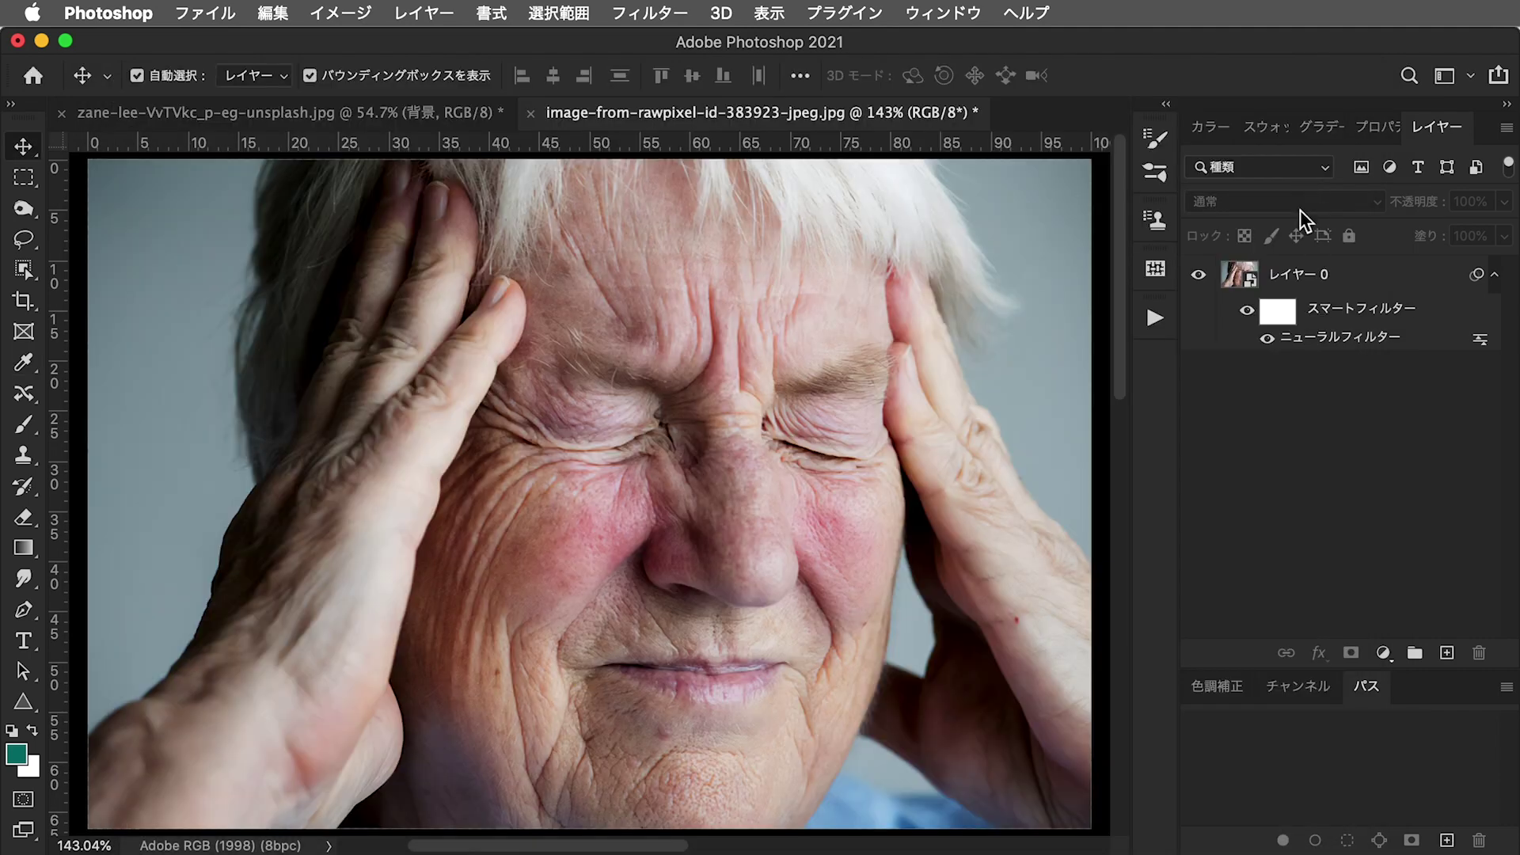
Bring the young woman's portrait document to the front and scroll its panel up
left_click(657, 12)
scroll(595, 304, "up", 1)
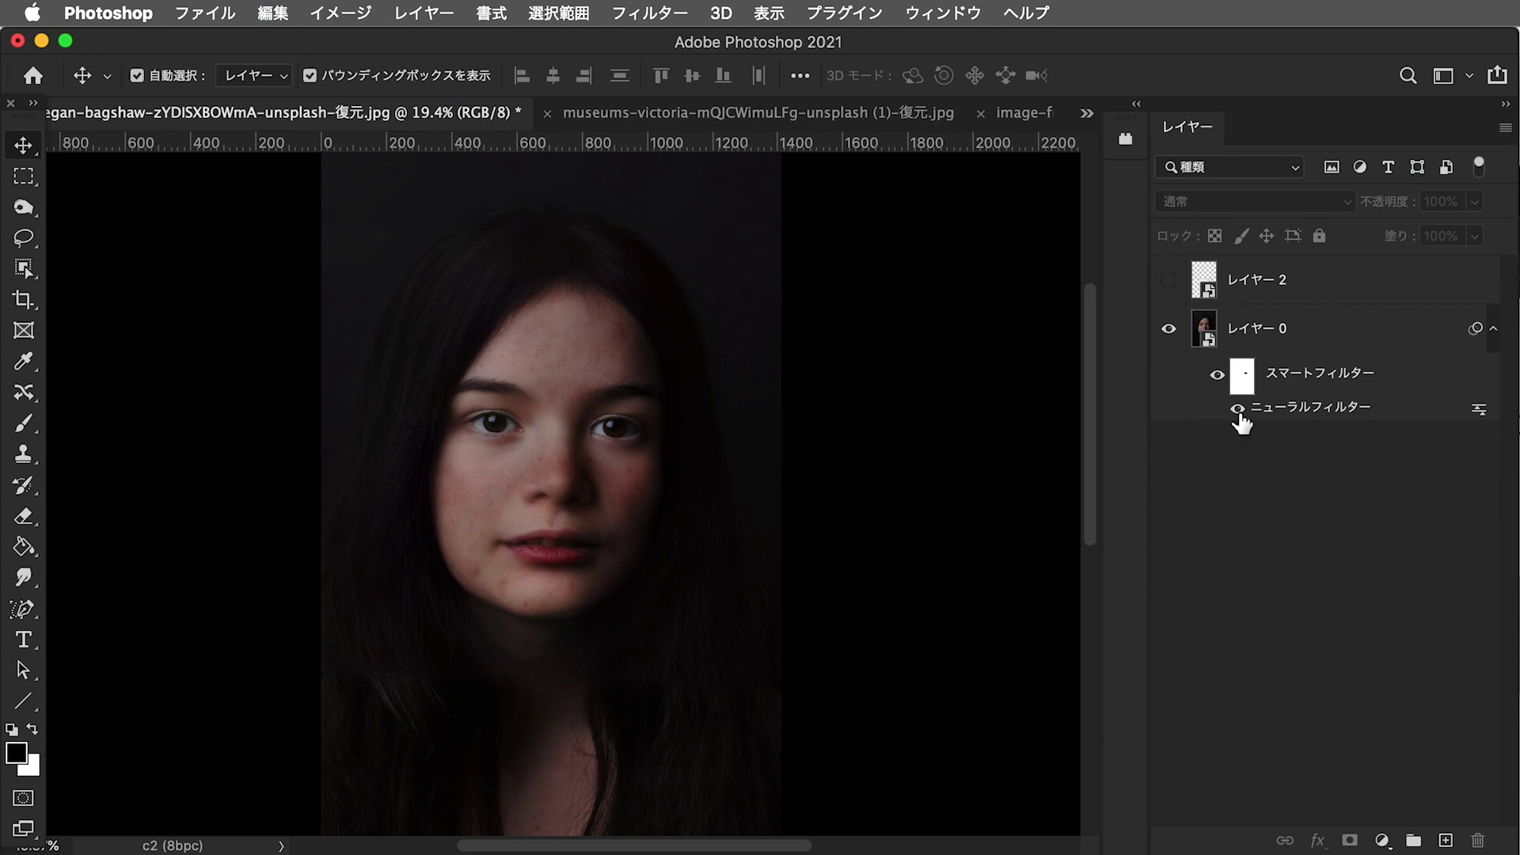
left_click(1220, 379)
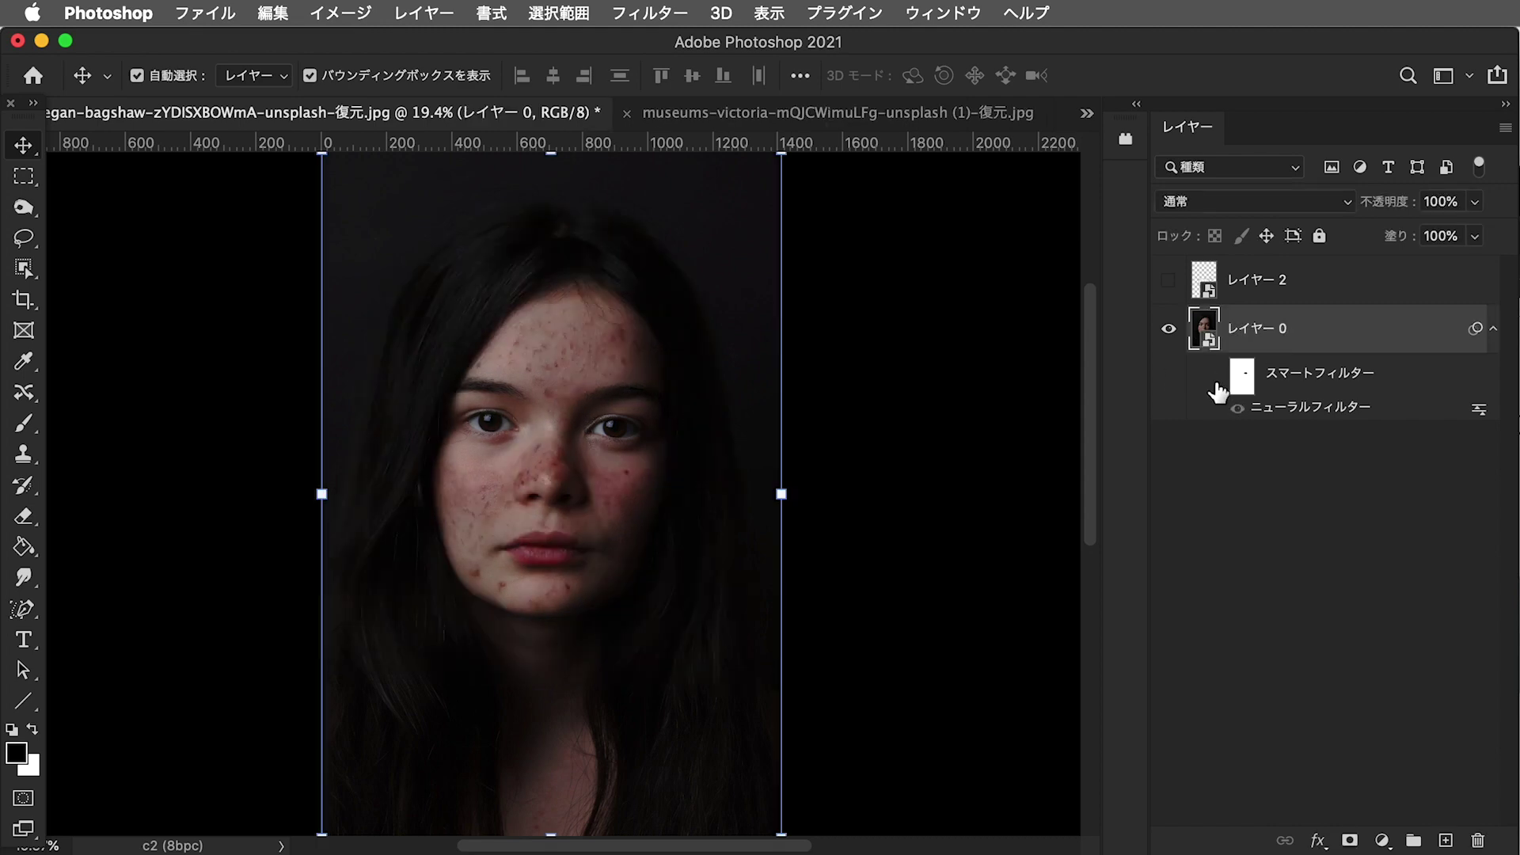
left_click(1221, 378)
left_click(1220, 388)
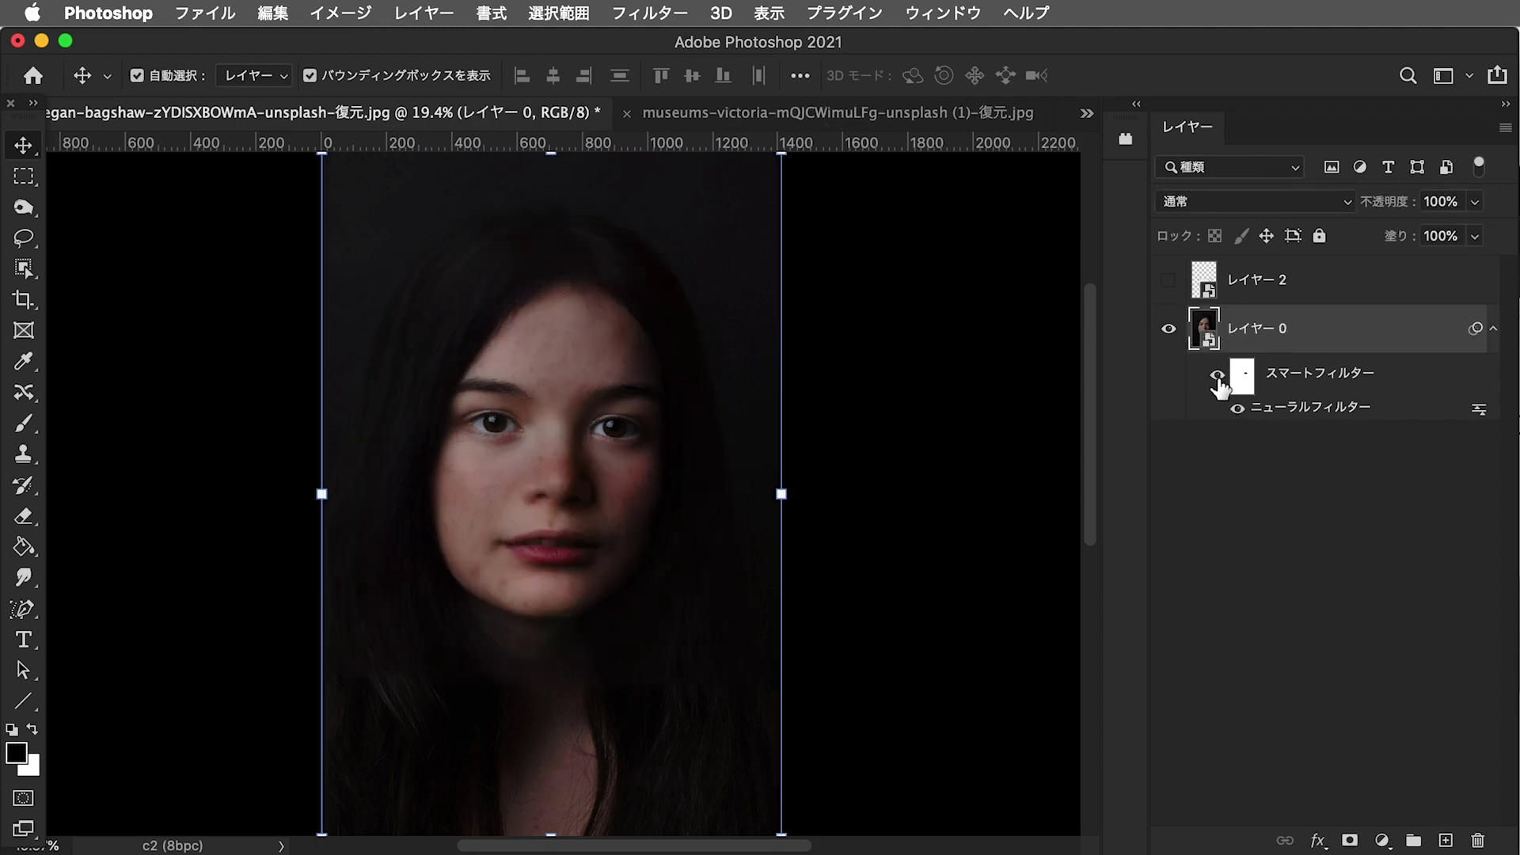
left_click(1220, 387)
left_click(1221, 387)
left_click(1220, 386)
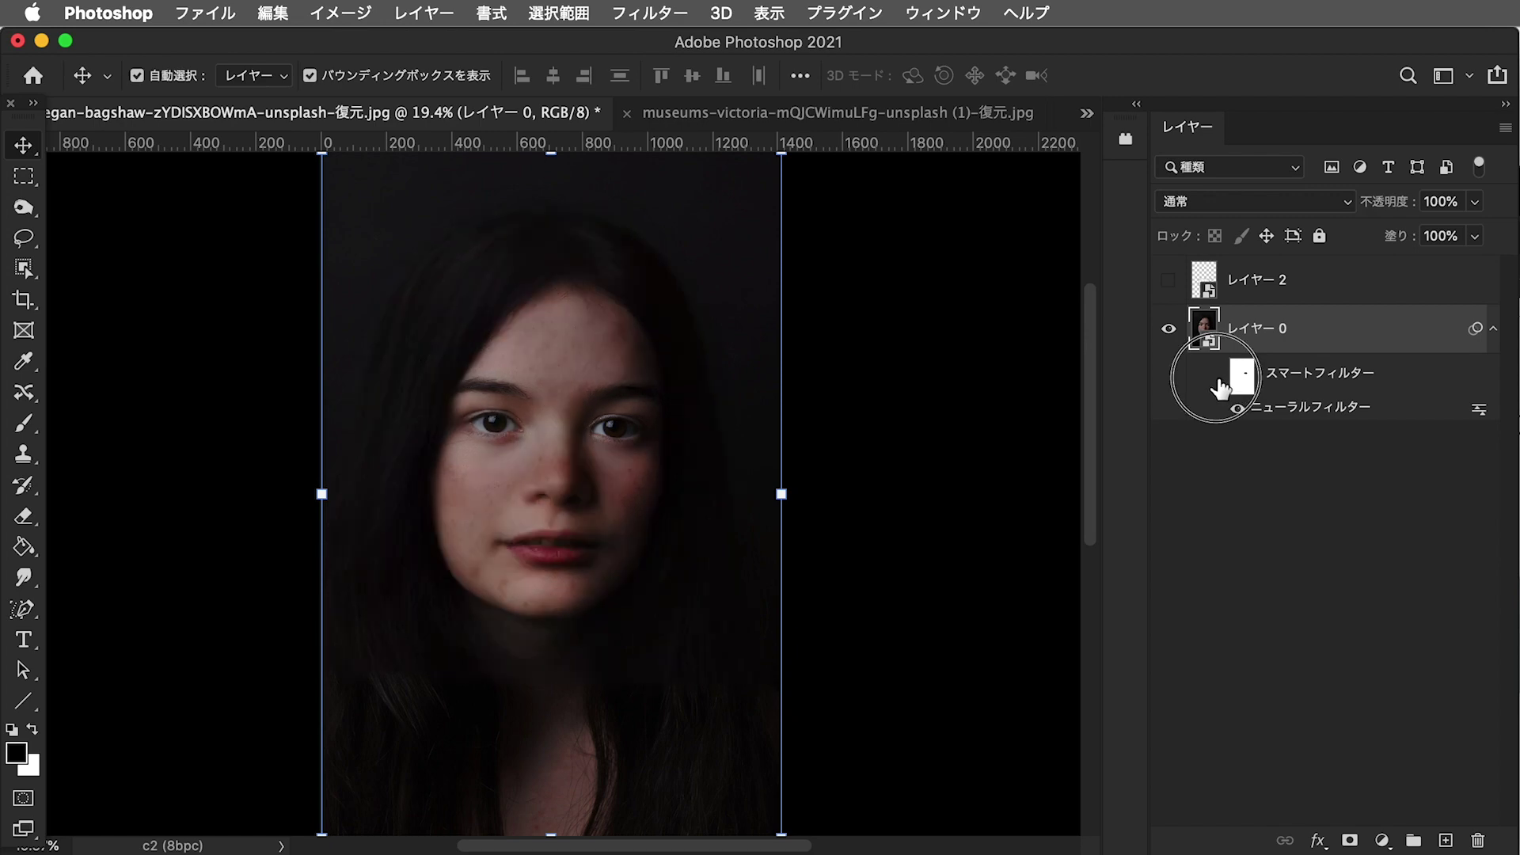
left_click(1220, 387)
left_click(1223, 449)
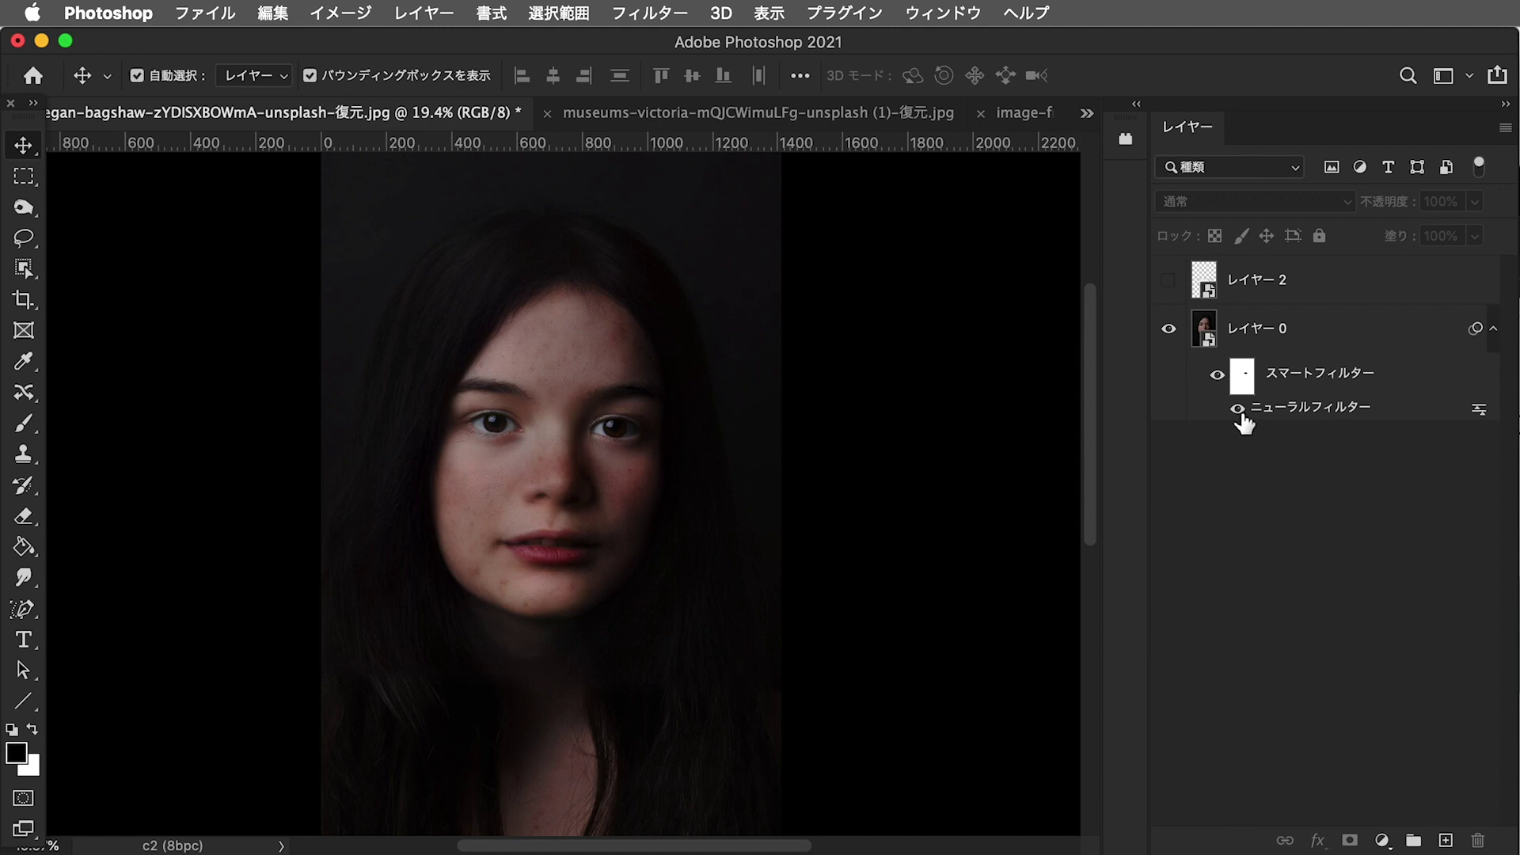
left_click(1218, 375)
left_click(1218, 377)
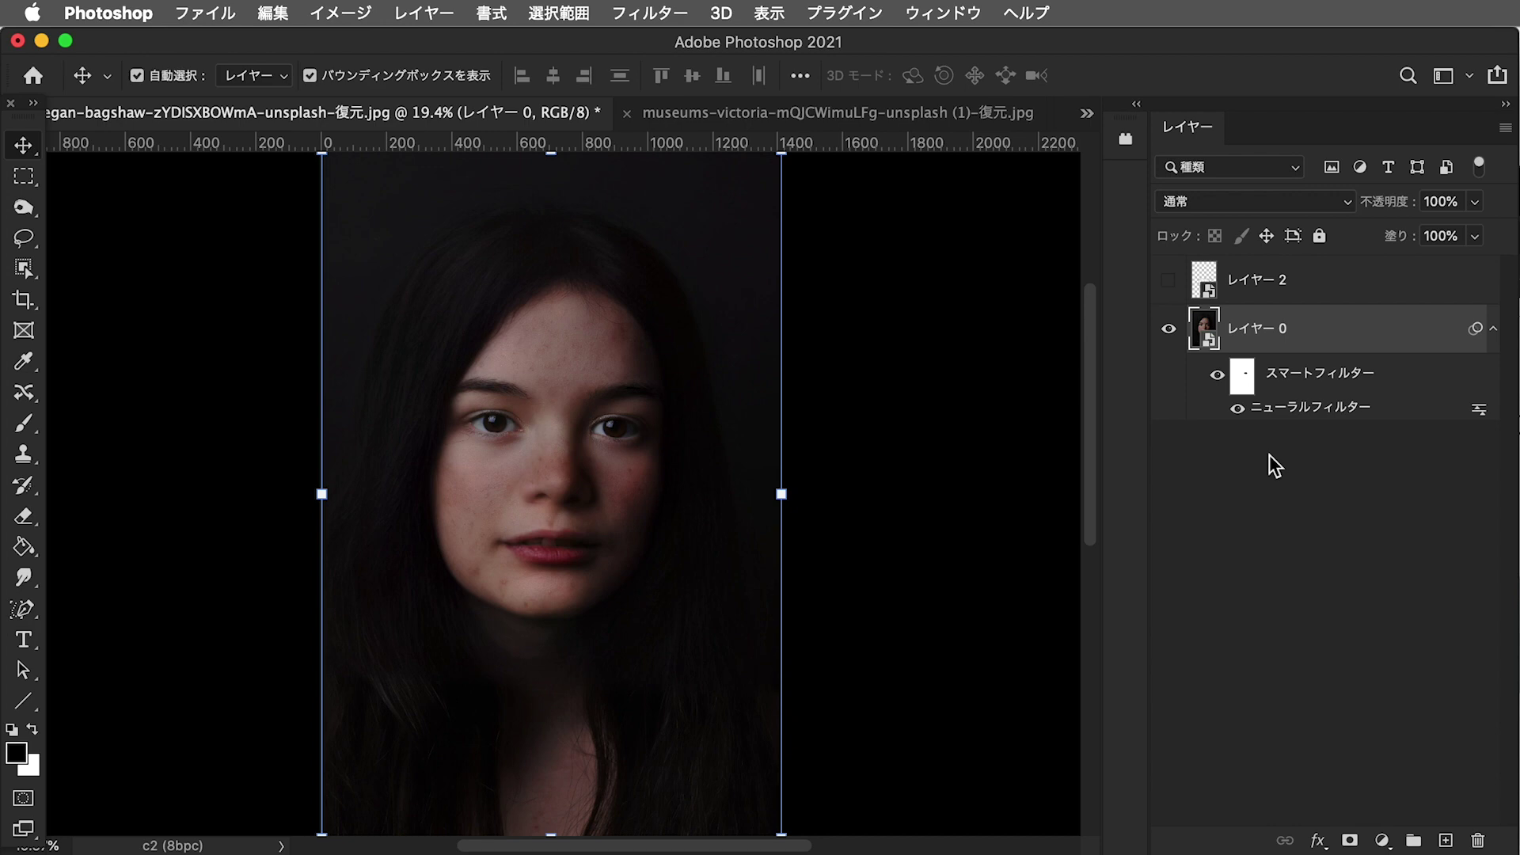
left_click(1219, 377)
left_click(1223, 378)
left_click(1226, 377)
left_click(1219, 378)
left_click(1220, 377)
left_click(1219, 375)
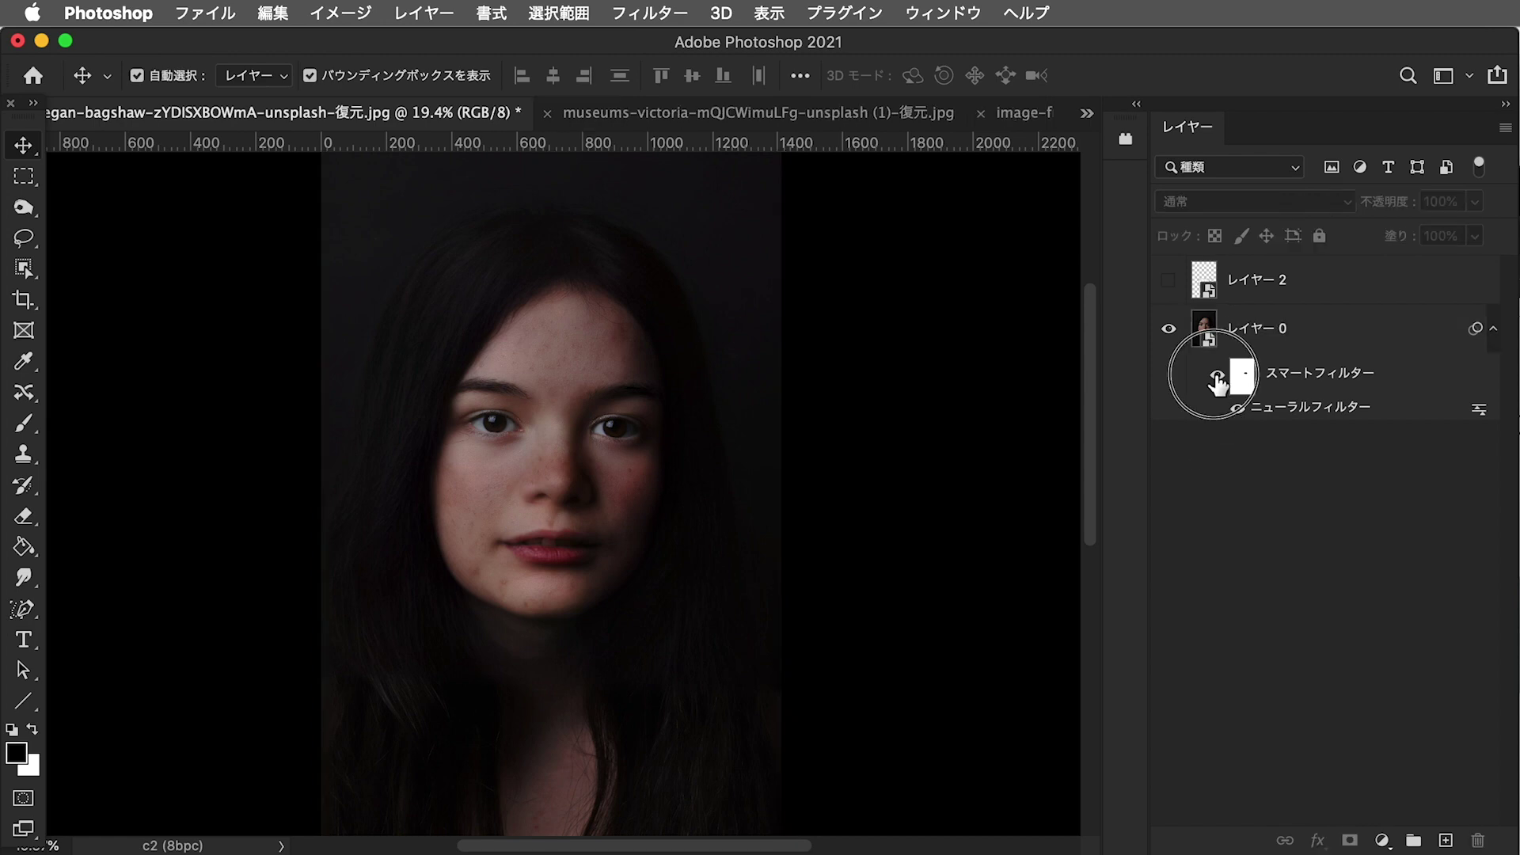
left_click(1220, 377)
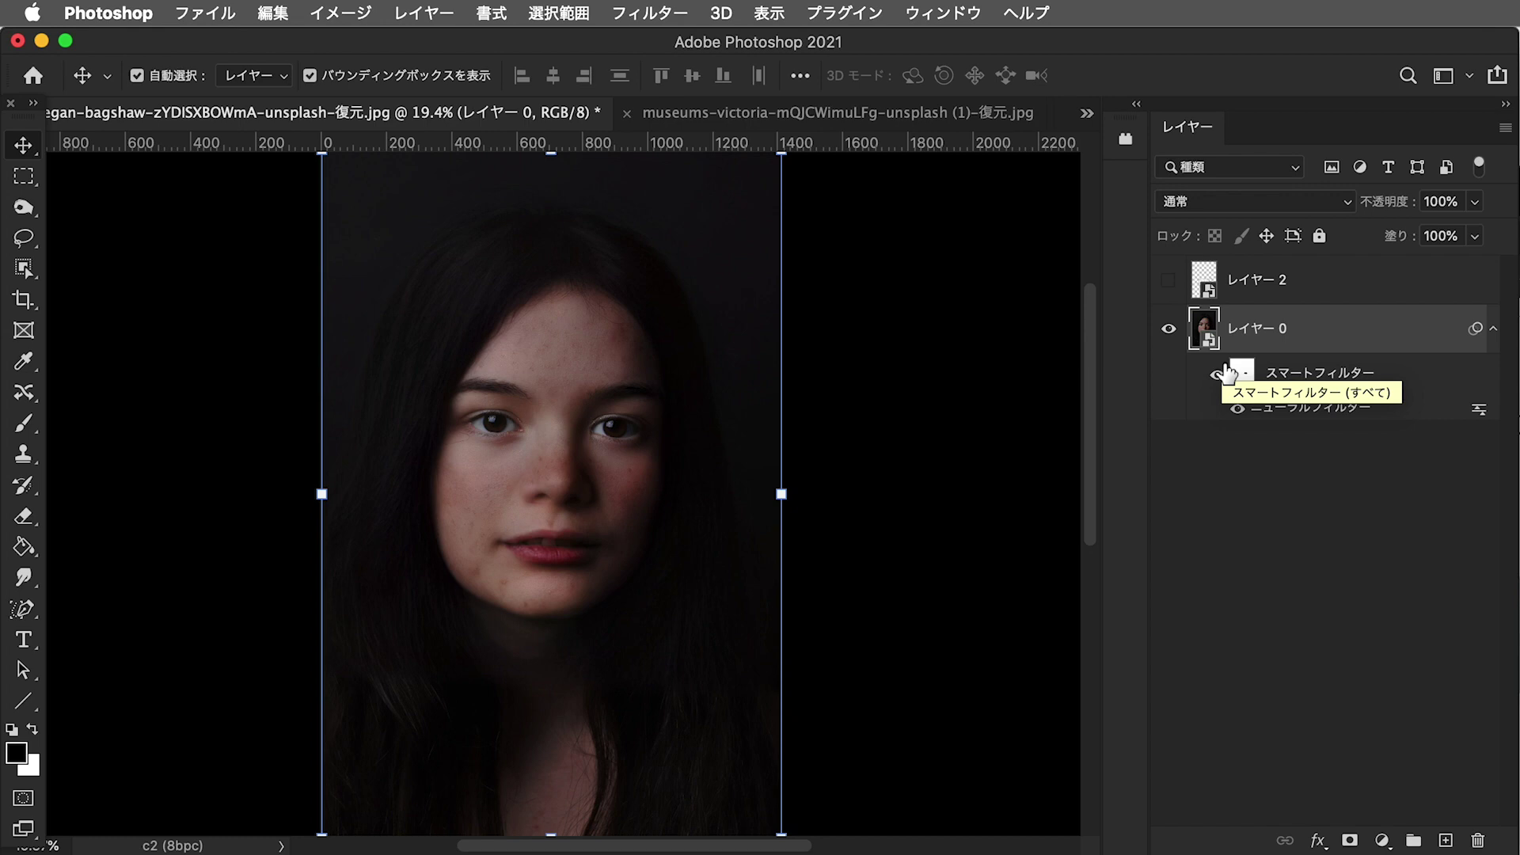
left_click(1278, 488)
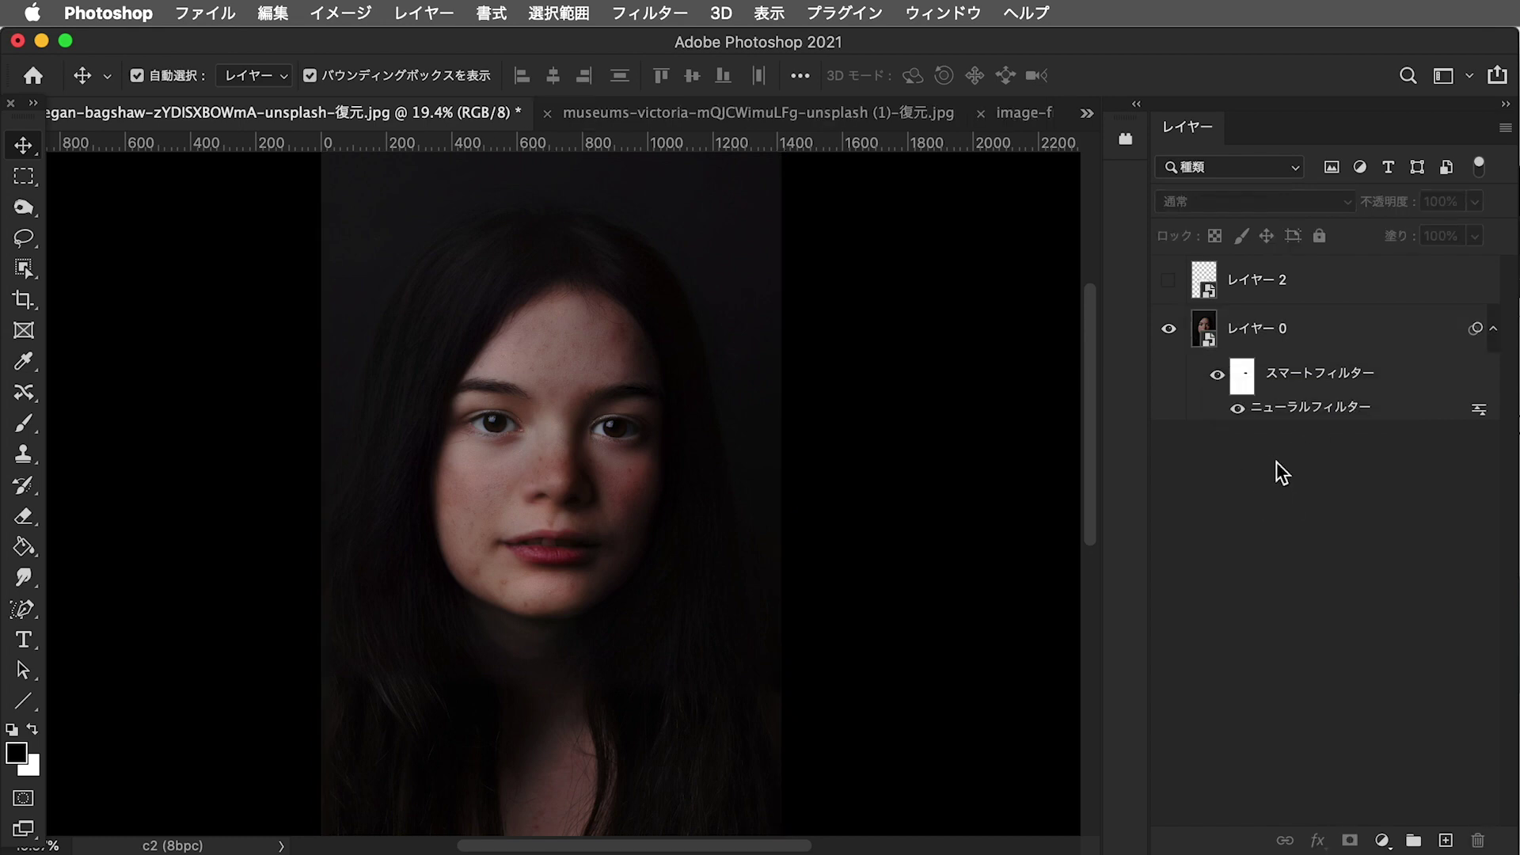
left_click(1220, 378)
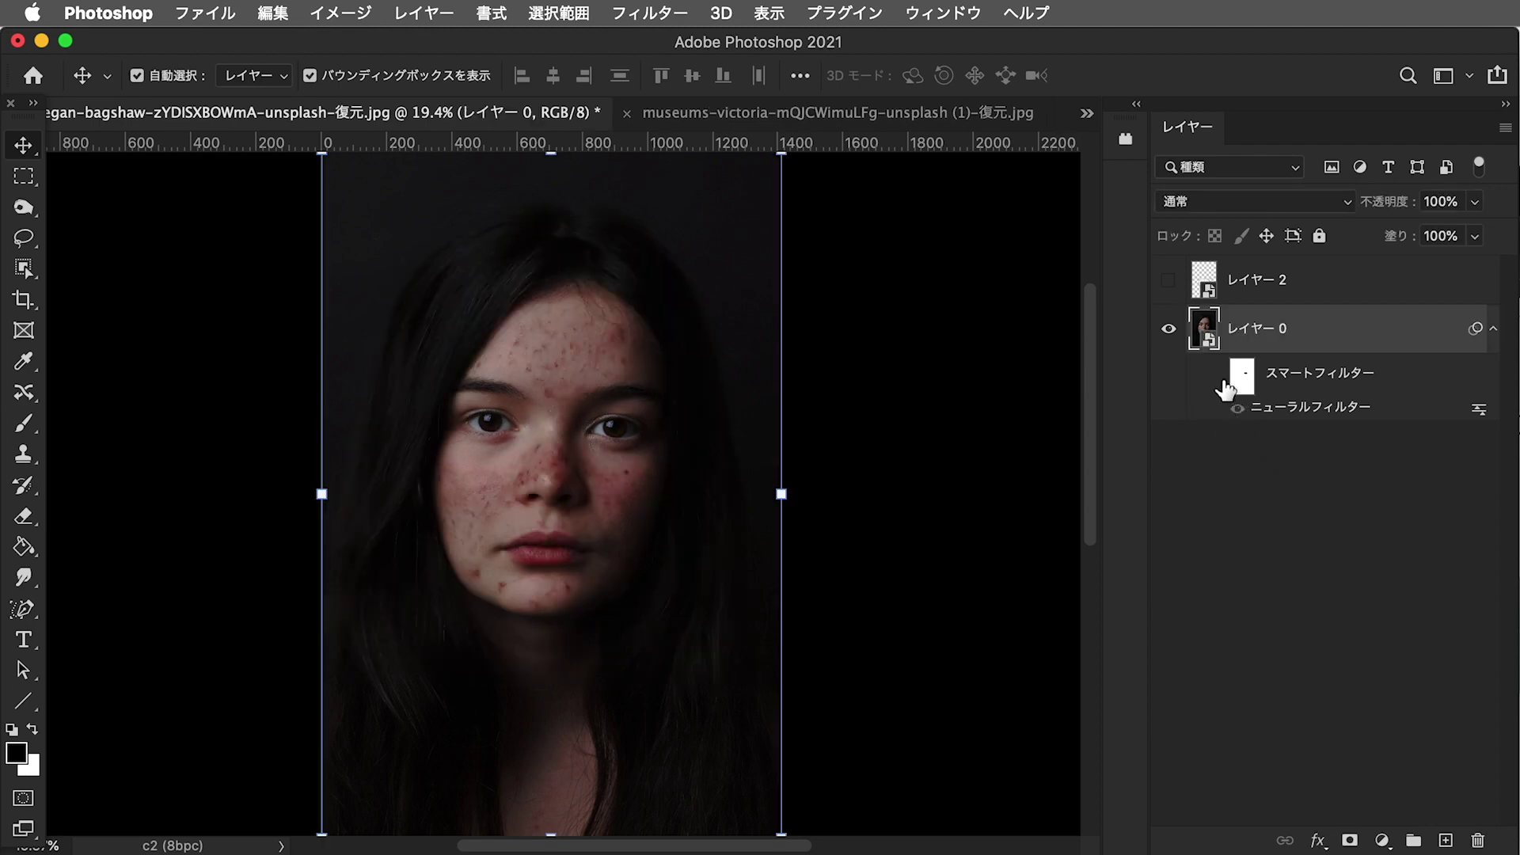
left_click(1222, 379)
left_click(1232, 487)
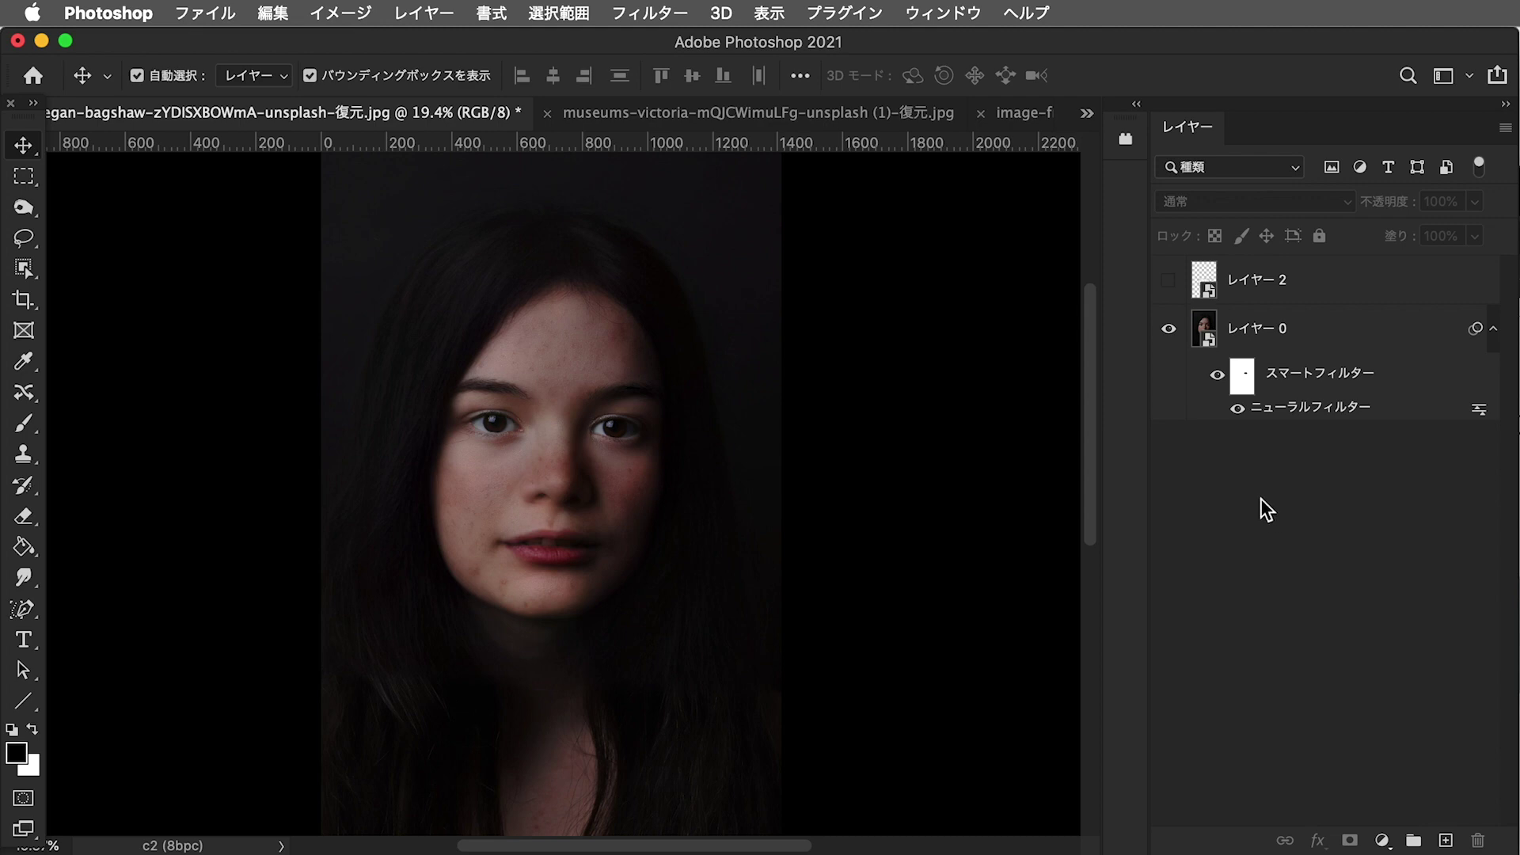
In the museums-victoria photo, compare sepia and colour via Smart Filters, leaving colourising on
left_click(852, 111)
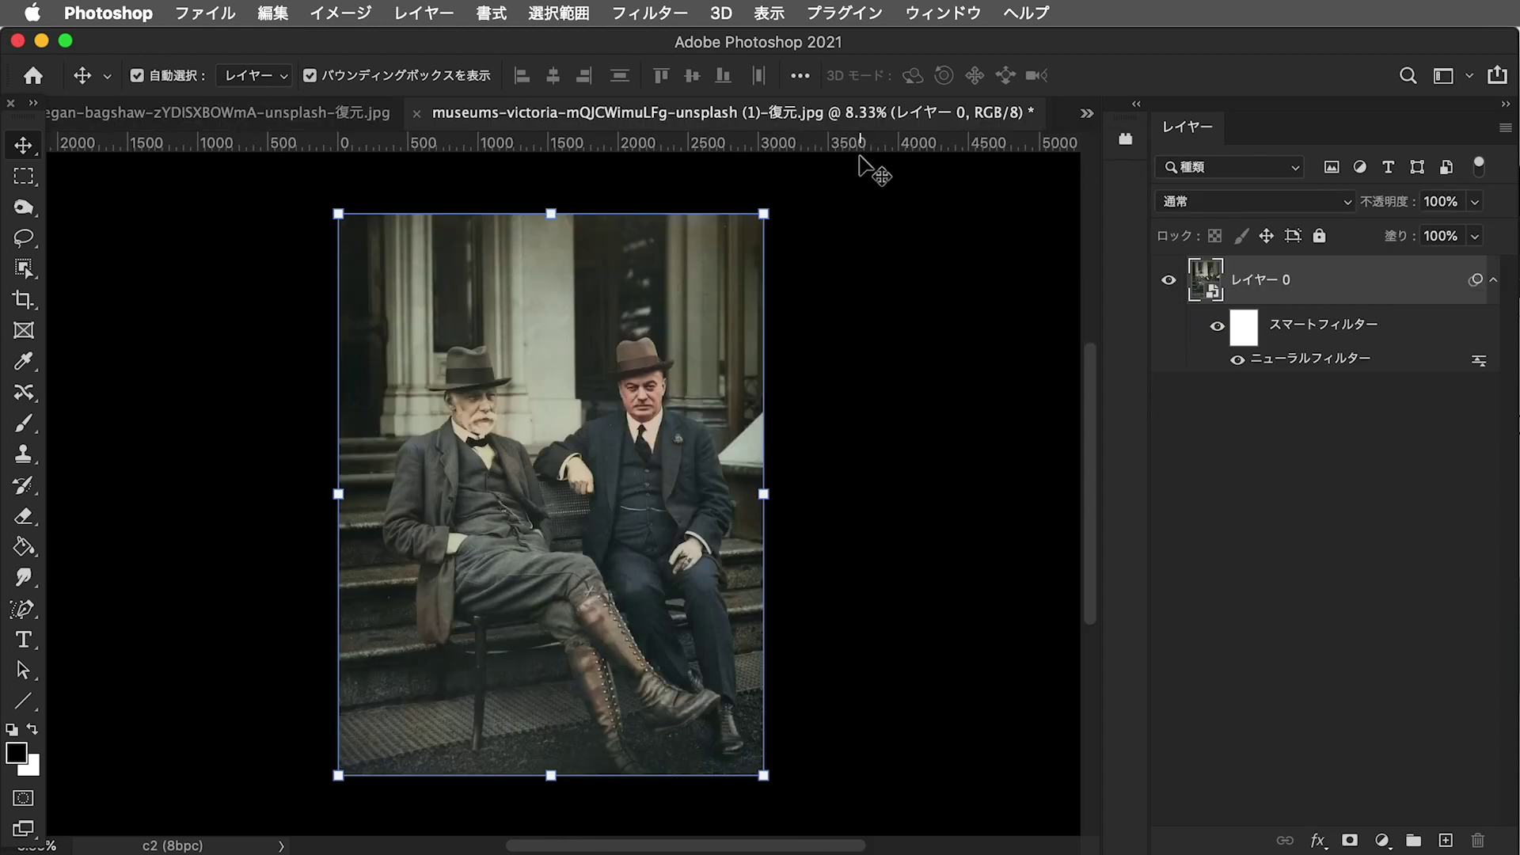
left_click(1233, 461)
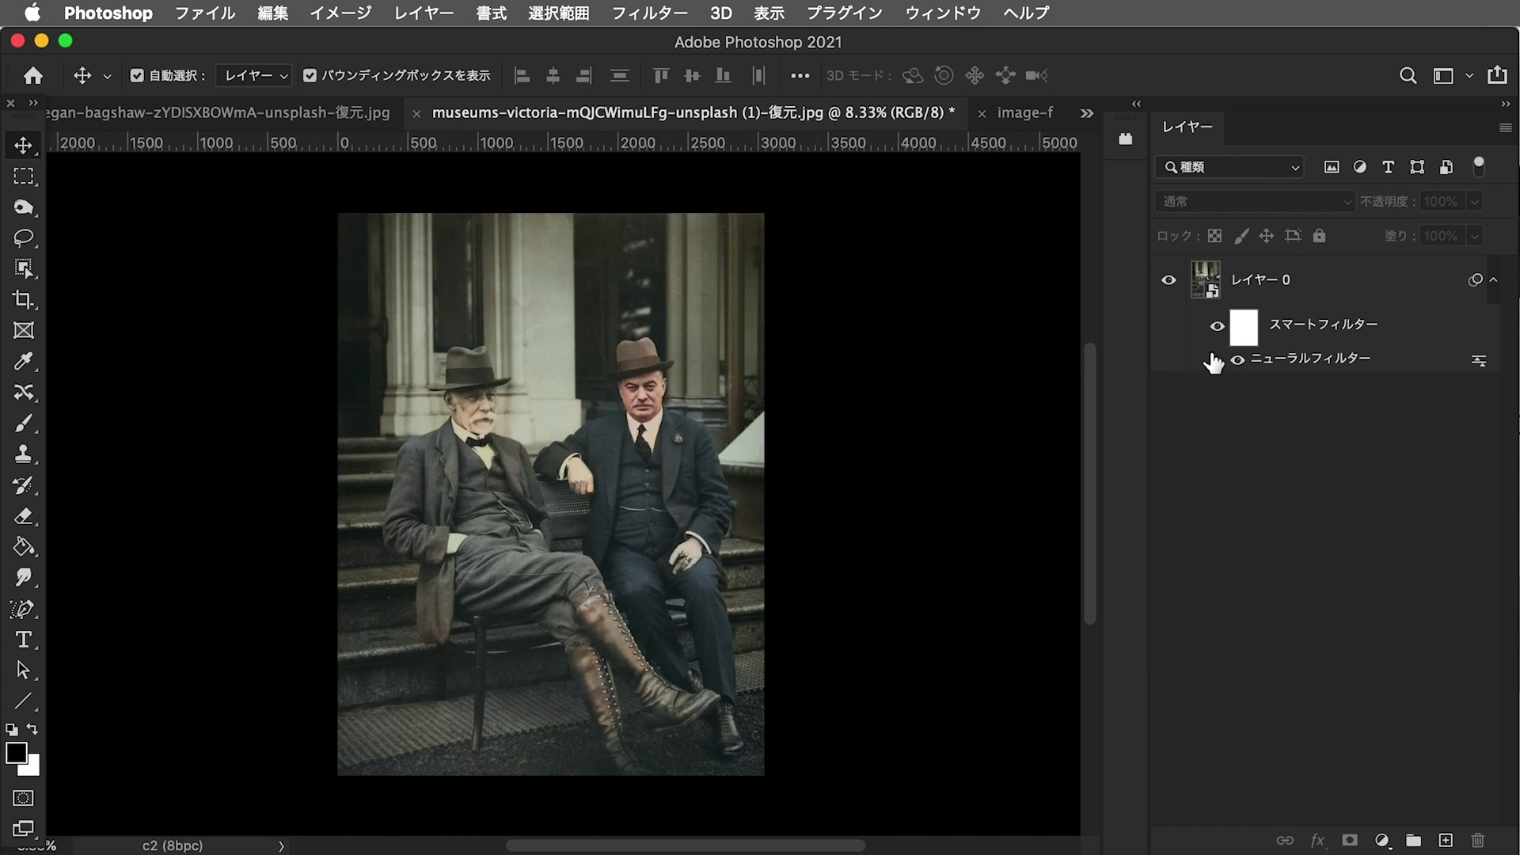
left_click(1218, 326)
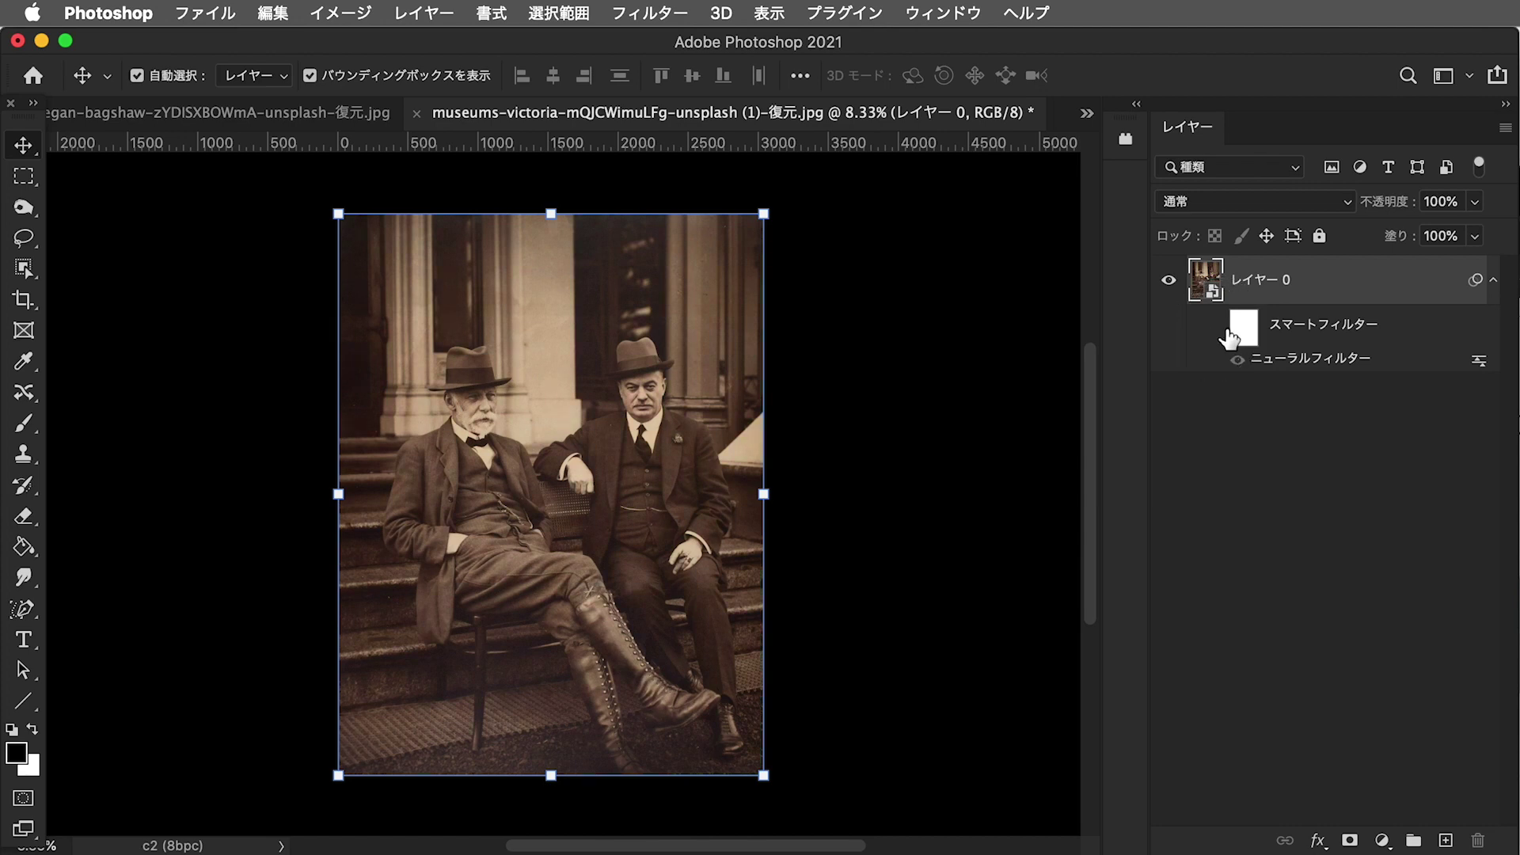
left_click(1220, 328)
left_click(1220, 327)
left_click(1219, 327)
left_click(1232, 407)
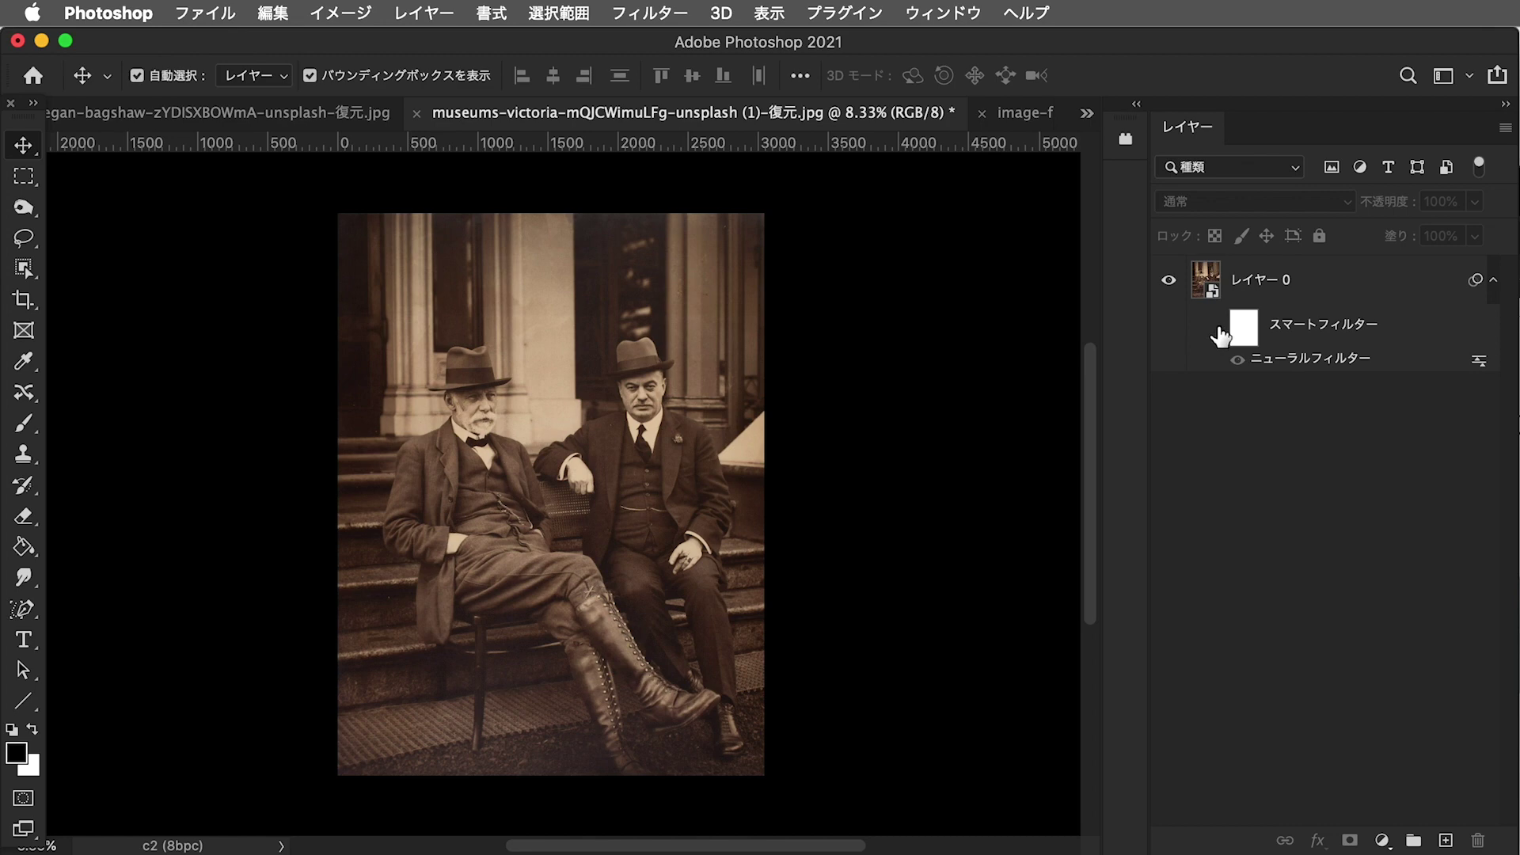
left_click(1219, 327)
left_click(1219, 396)
In the Lincoln statue photo, show Layer 0, compare it with the original, and select it
left_click(1030, 112)
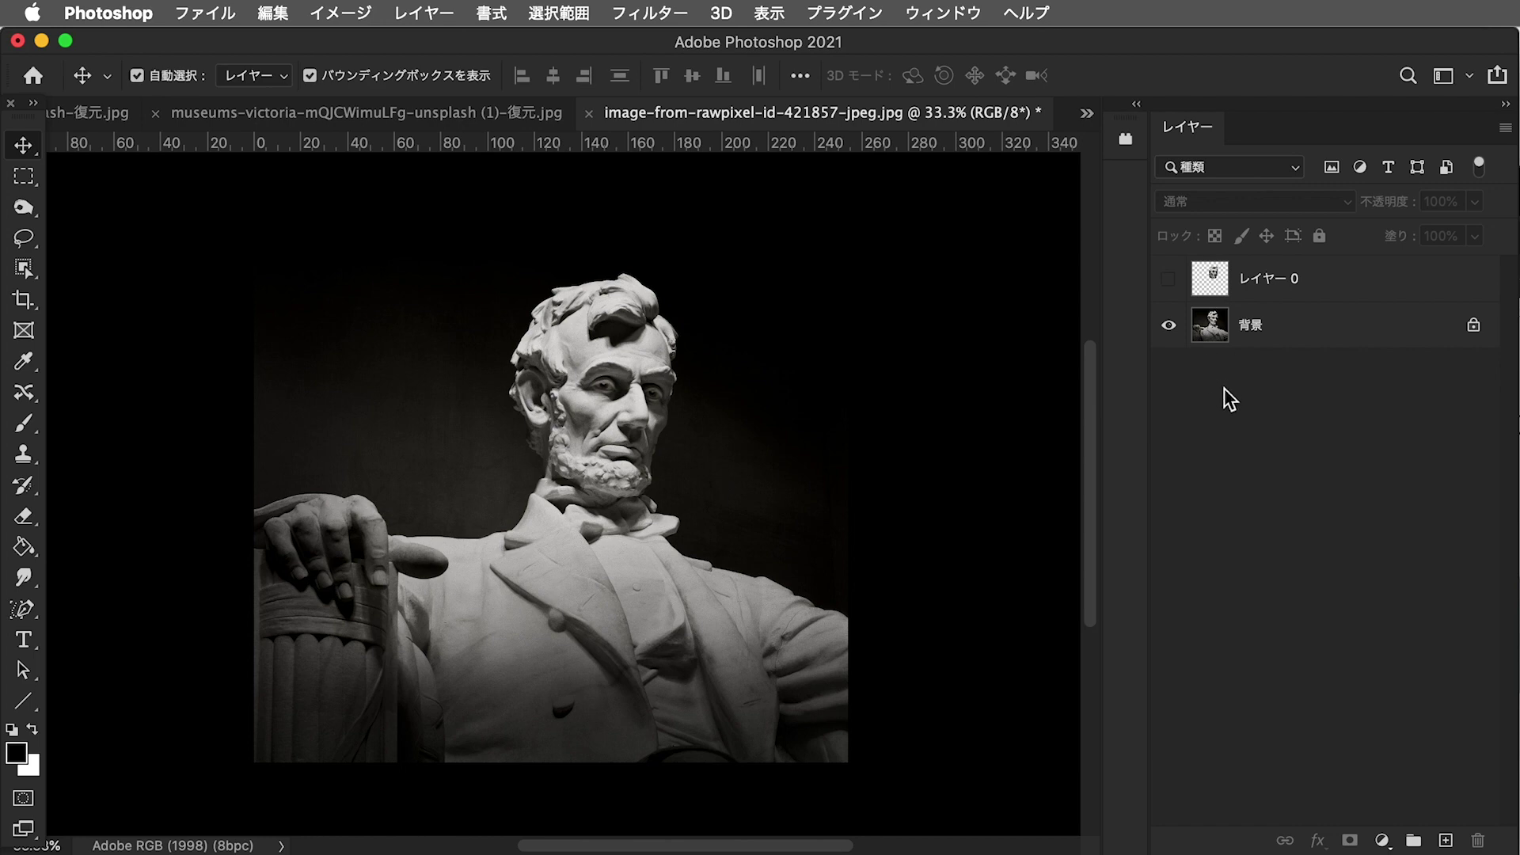
left_click(1169, 284)
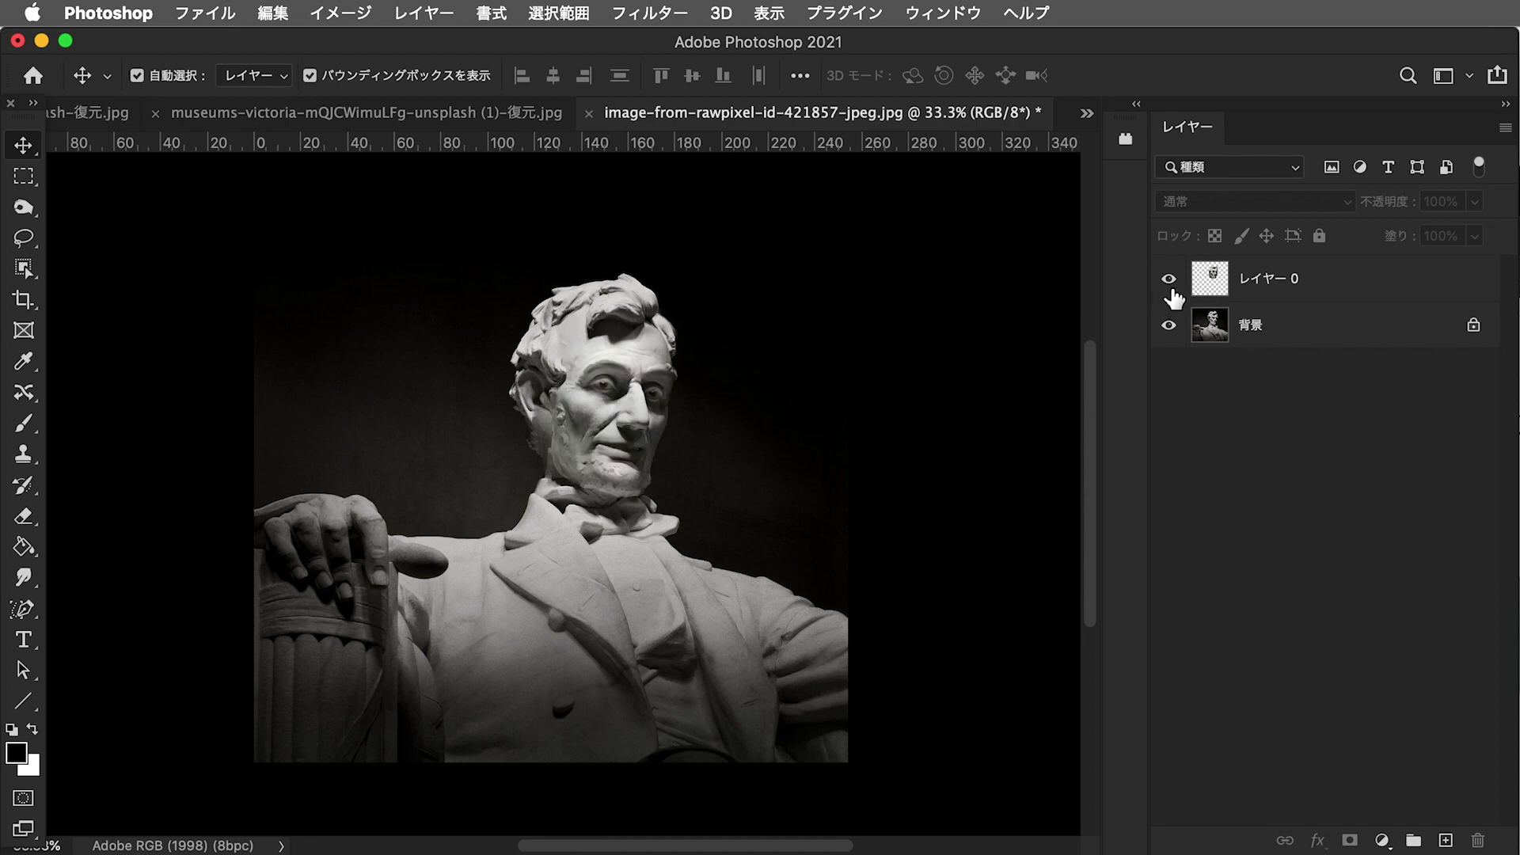
left_click(1169, 282)
left_click(1171, 282)
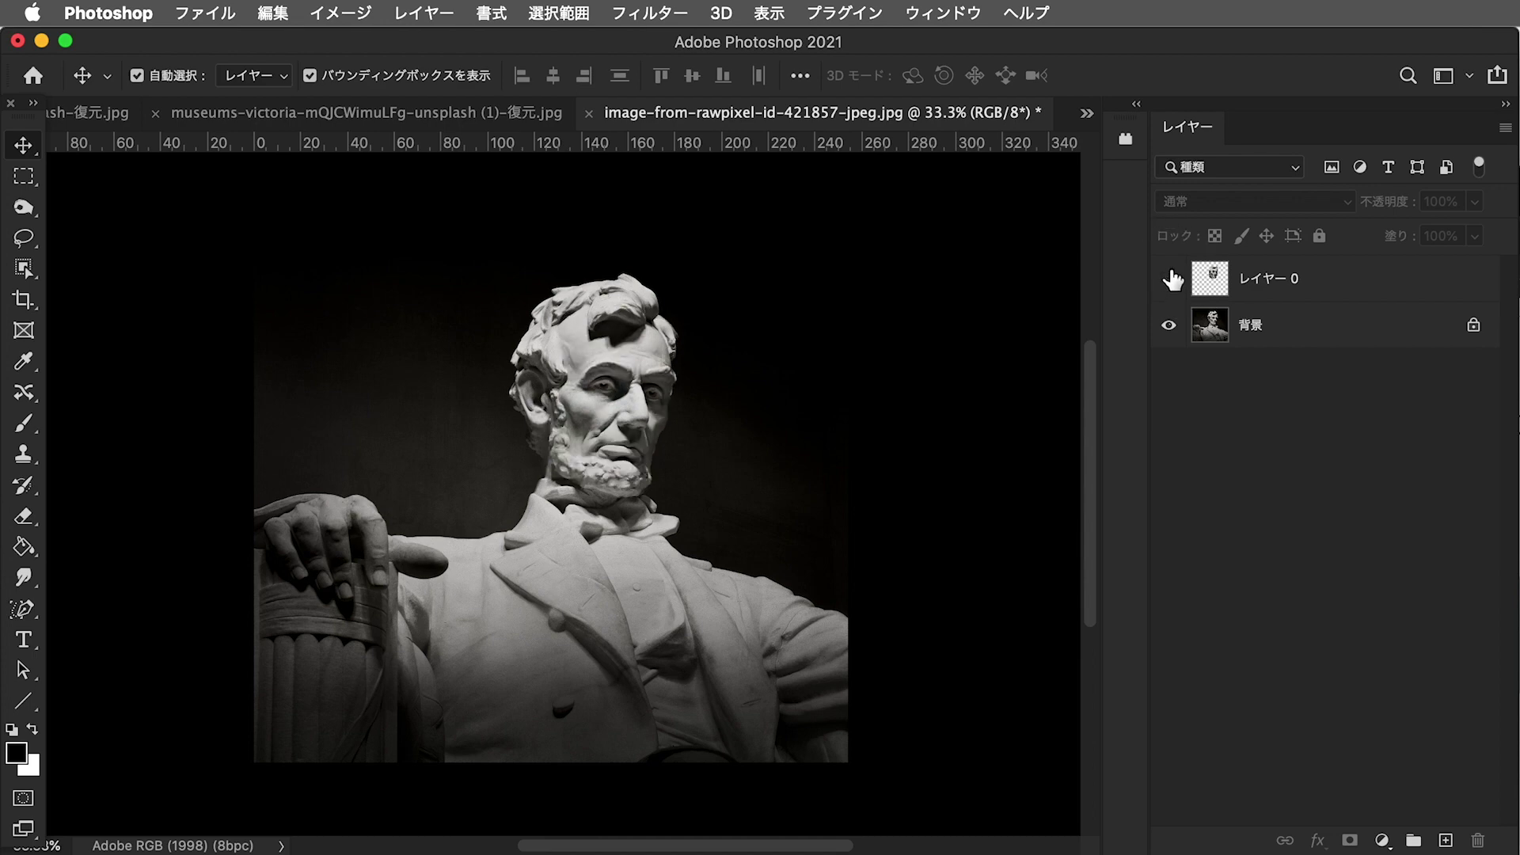
left_click(1172, 281)
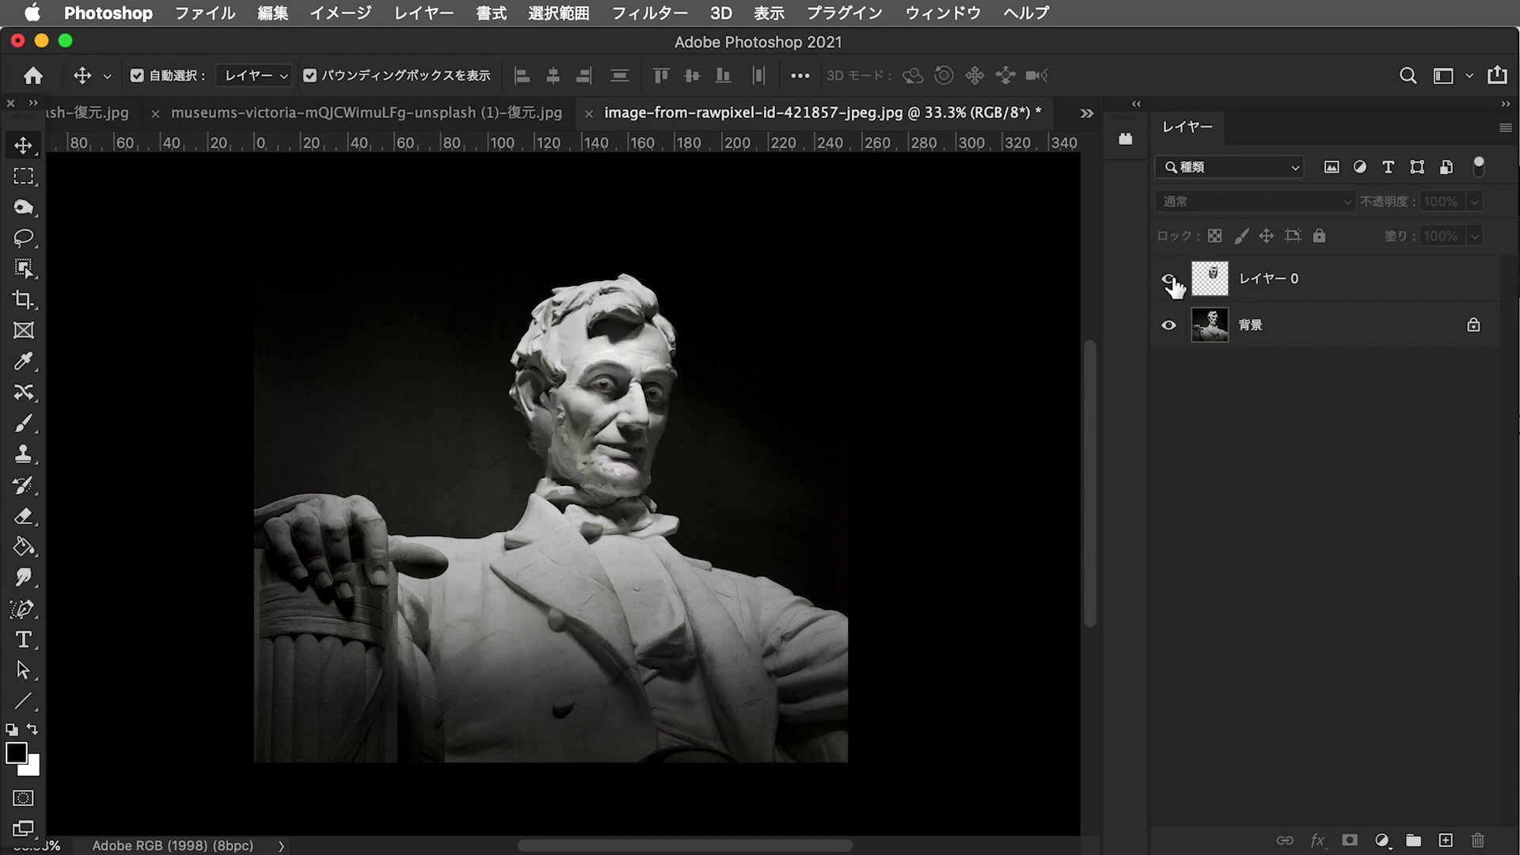
left_click(1271, 289)
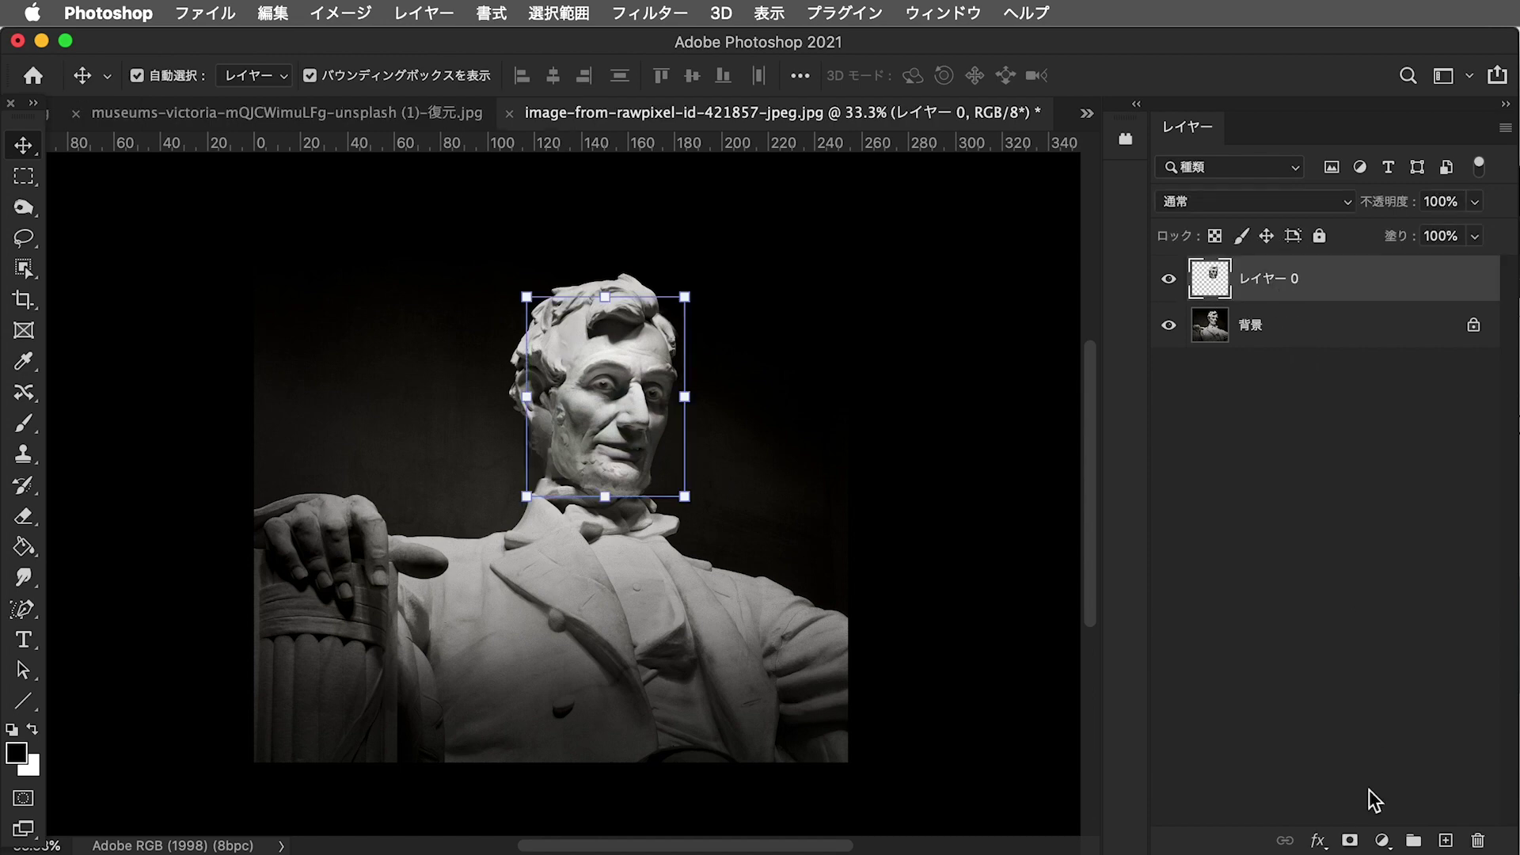
Add a white layer mask to Layer 0 and brush black over the chin and neck
left_click(1350, 841)
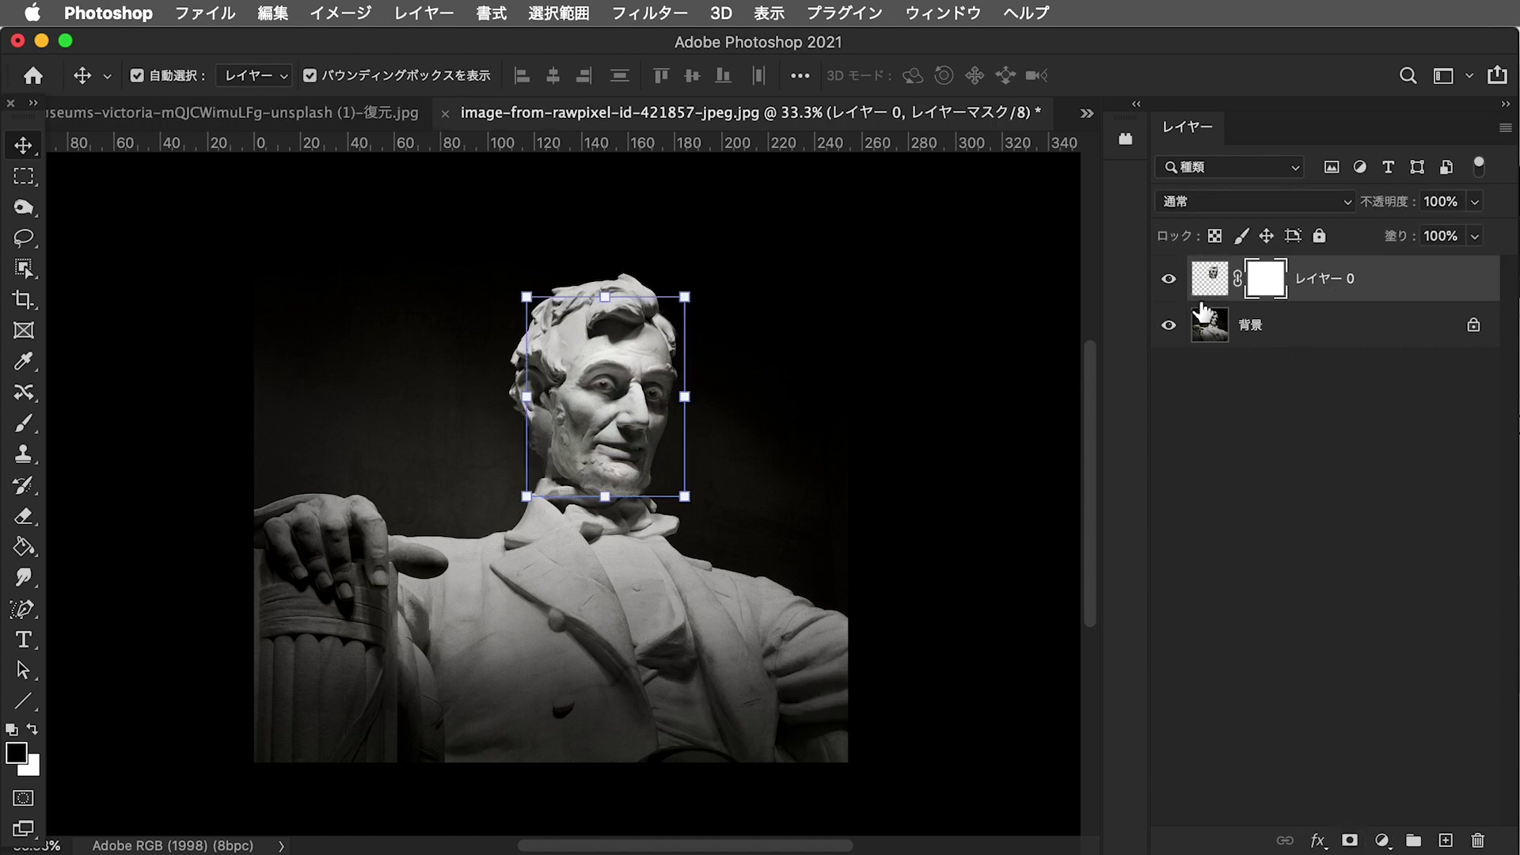
left_click(24, 517)
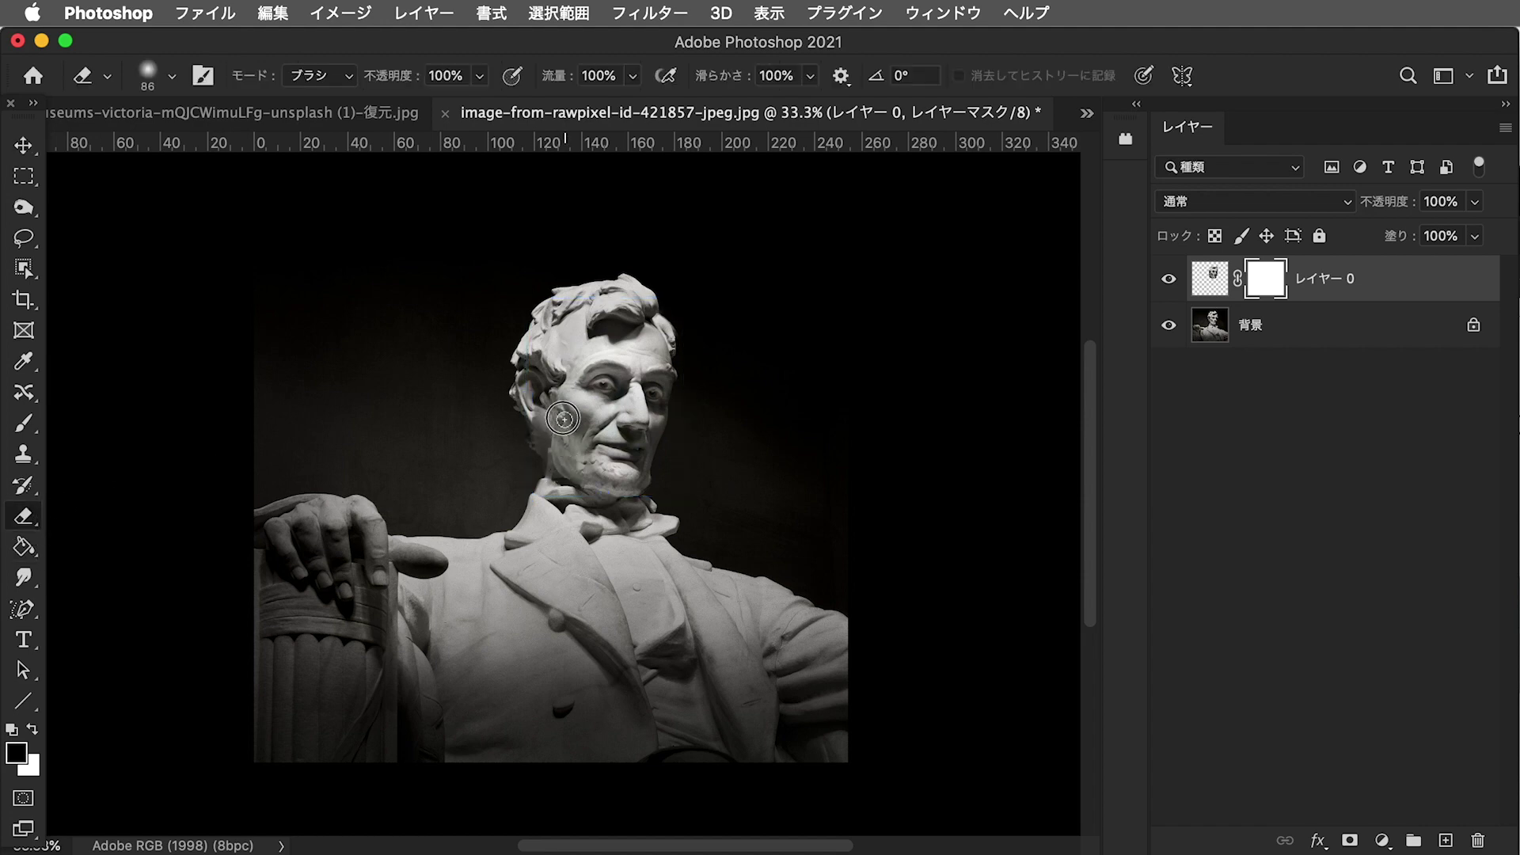
left_click(24, 392)
key("b")
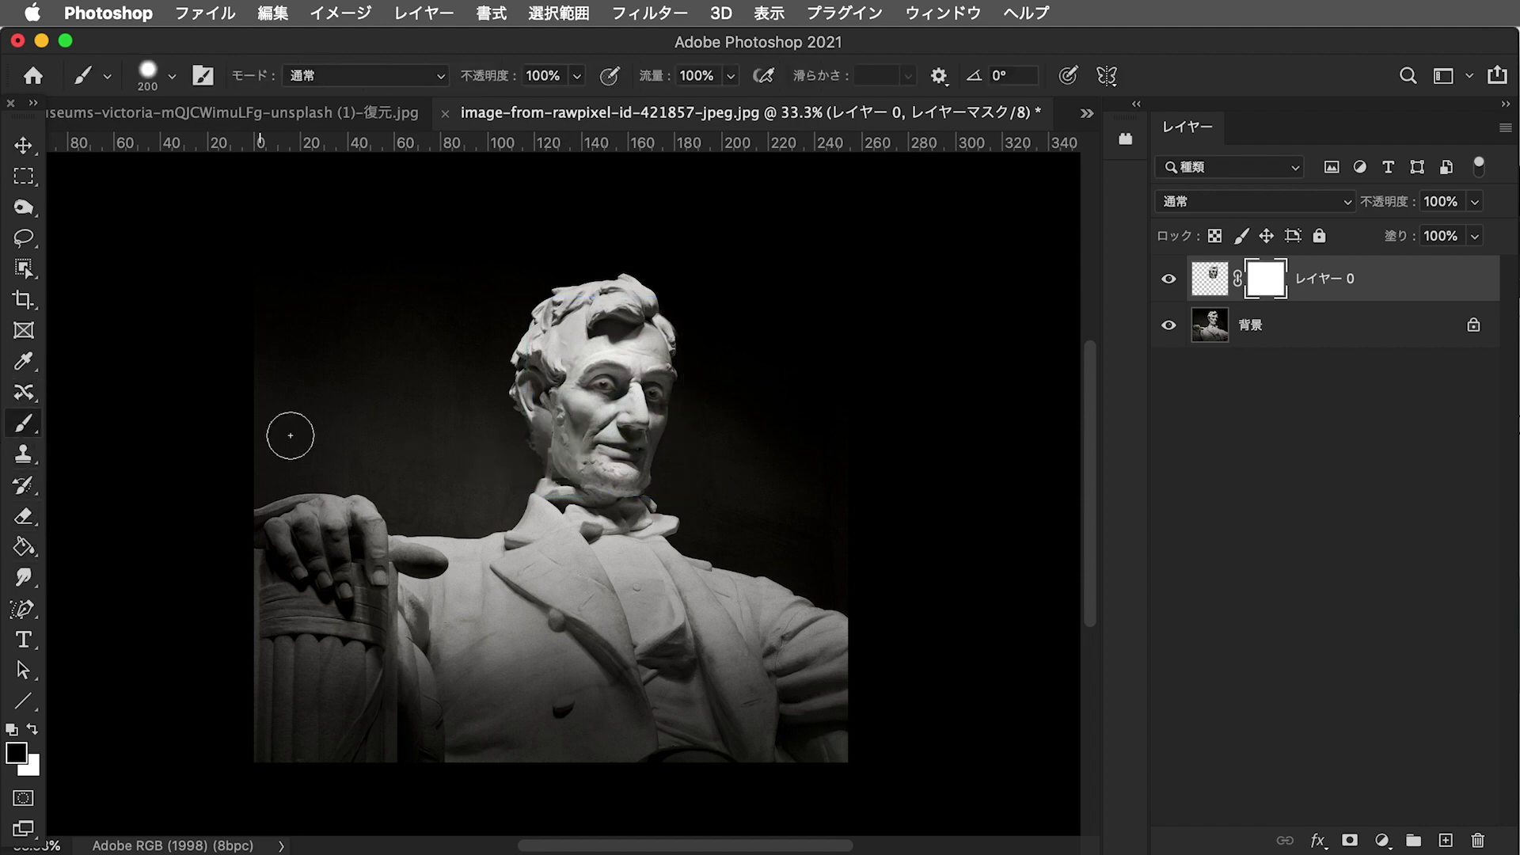
left_click_drag(569, 485, 679, 475)
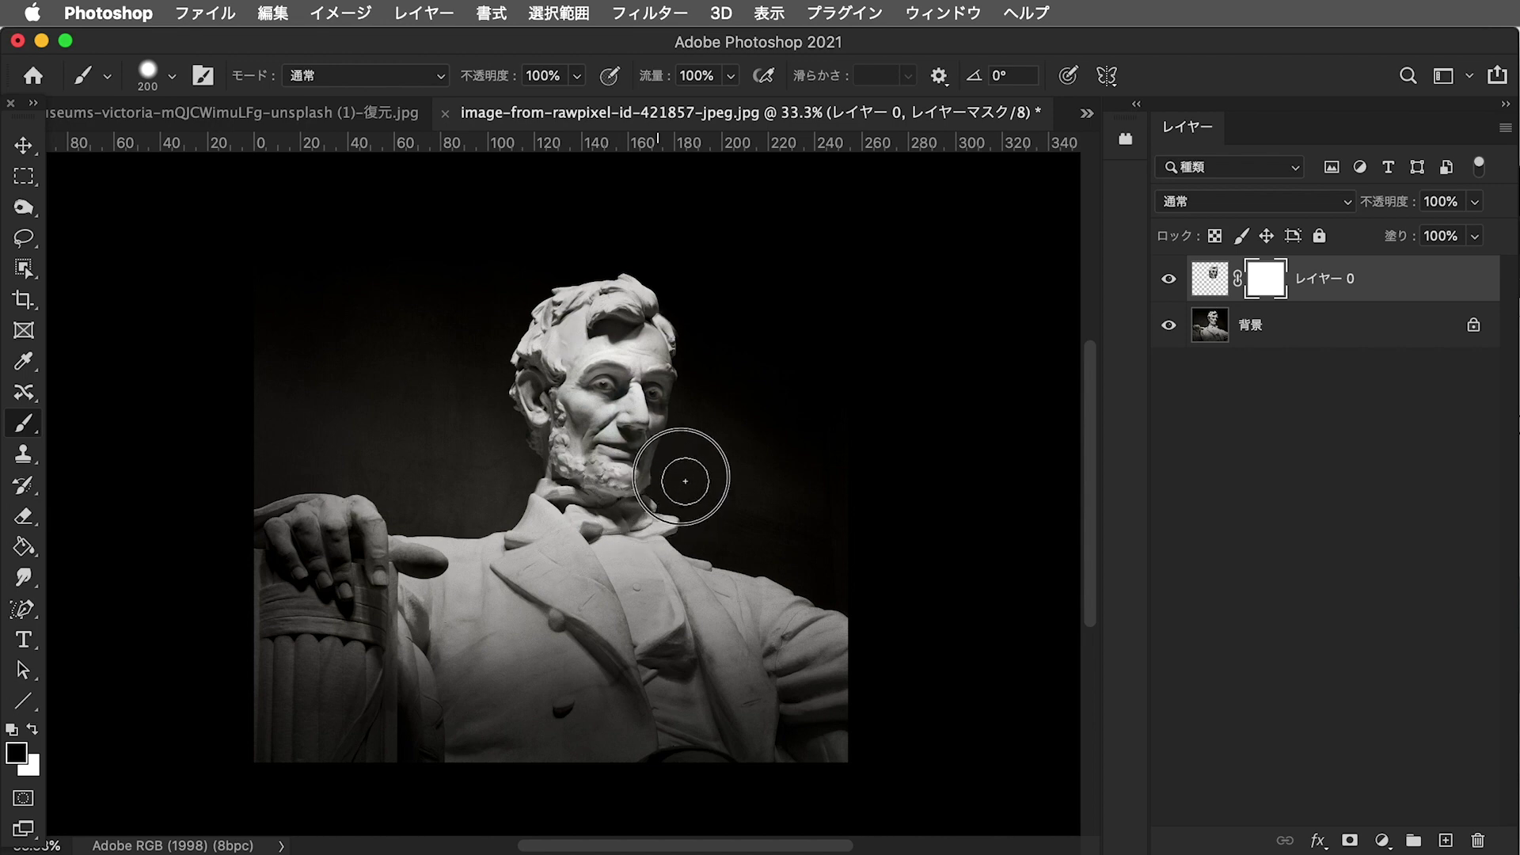
Compare the masked face with the original beard, leaving Layer 0 visible and the Move tool active
left_click(1177, 285)
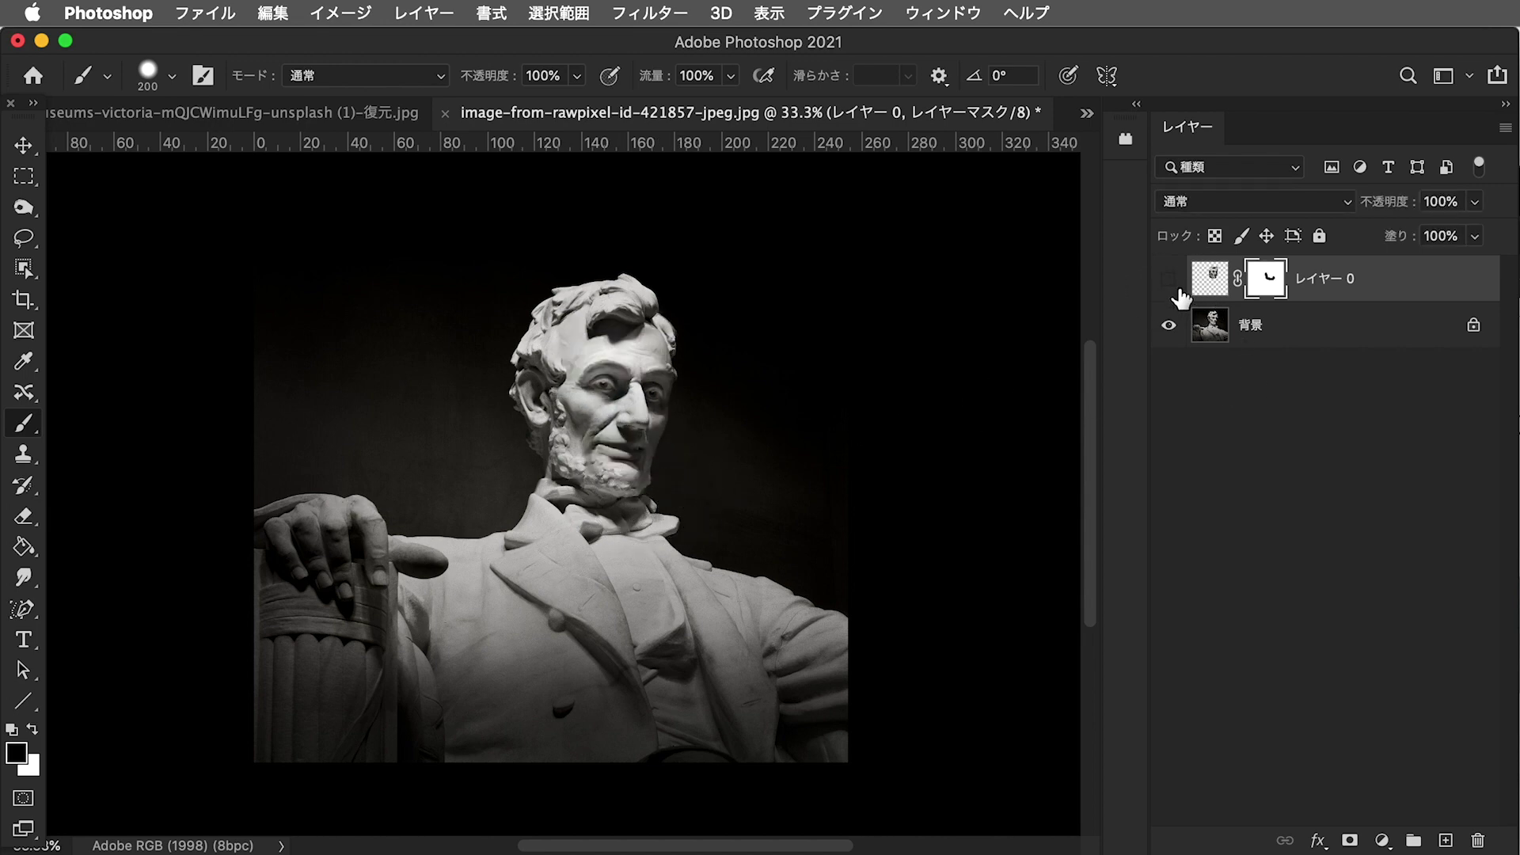
left_click(1180, 285)
left_click(1181, 285)
left_click(1185, 287)
left_click(1181, 289)
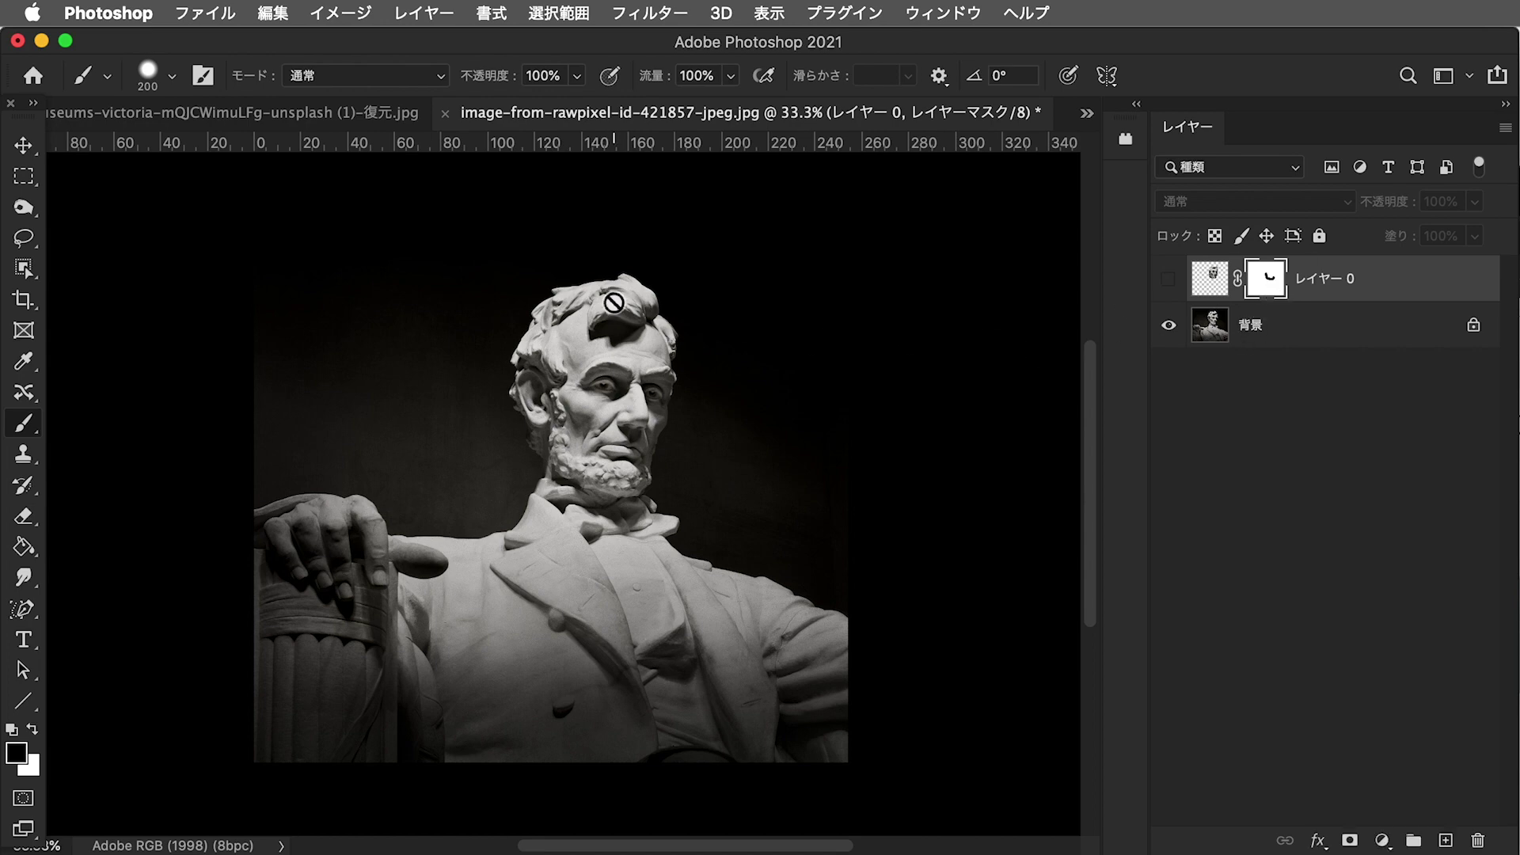
left_click(1178, 284)
left_click(32, 151)
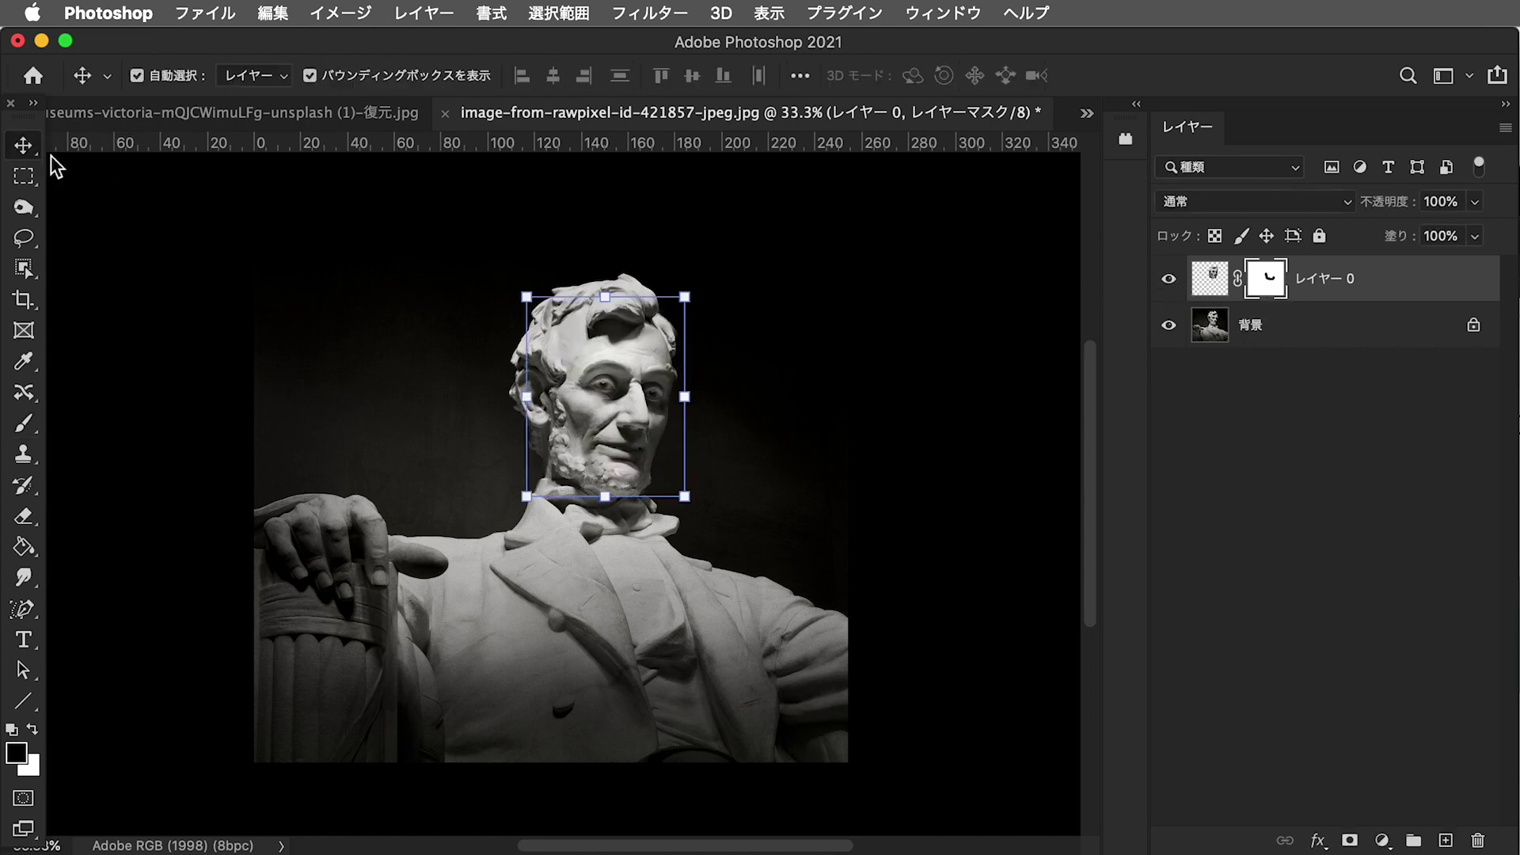
Deselect the layer, leaving the Mount Rushmore photo with only its background layer
left_click(1262, 441)
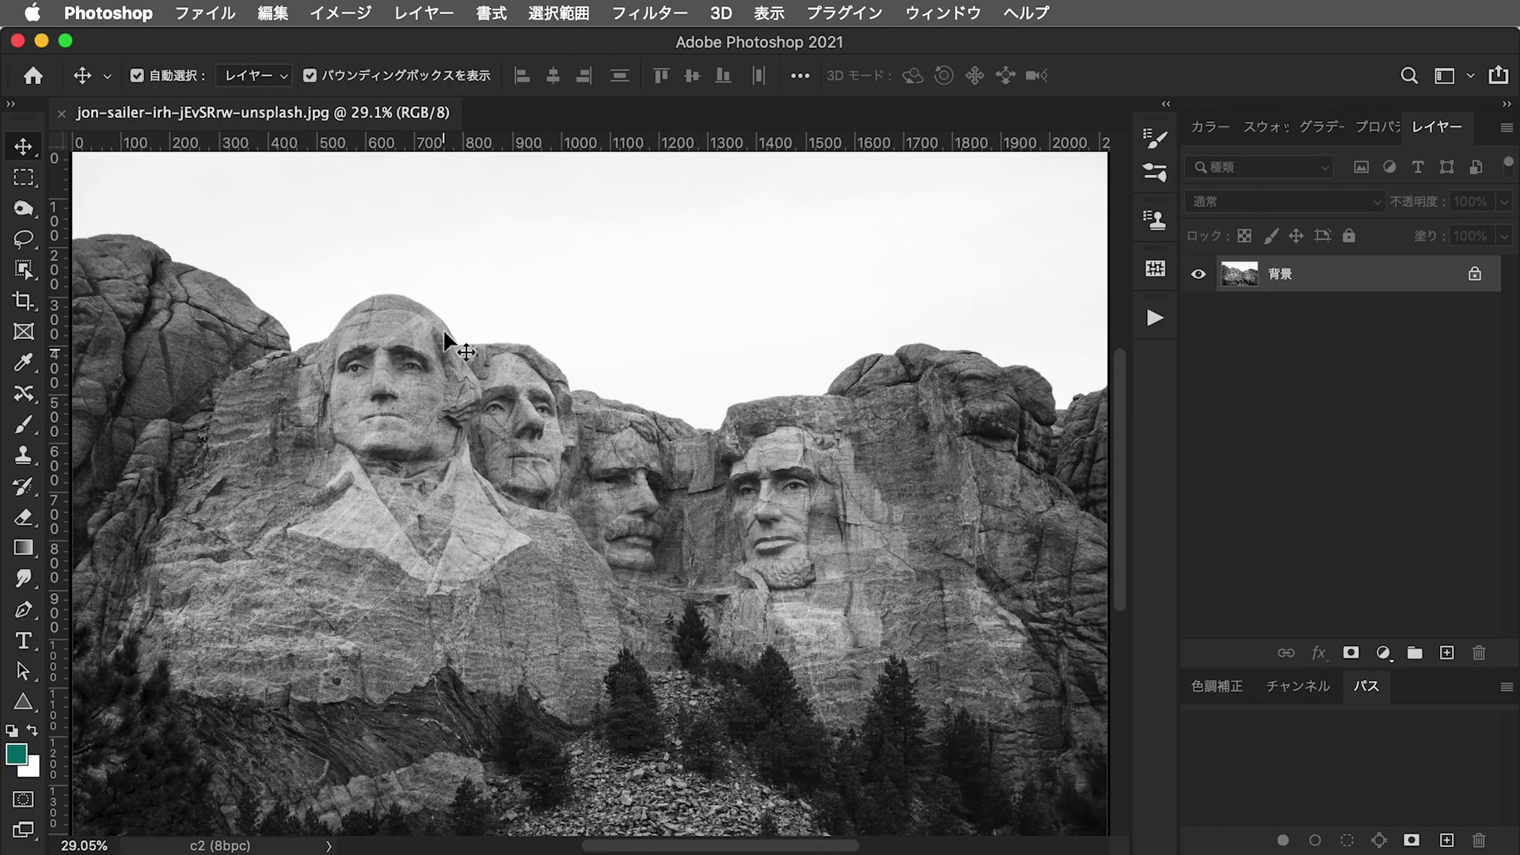
Open Neural Filters on the Mount Rushmore photo and pan across the carved faces
left_click(657, 11)
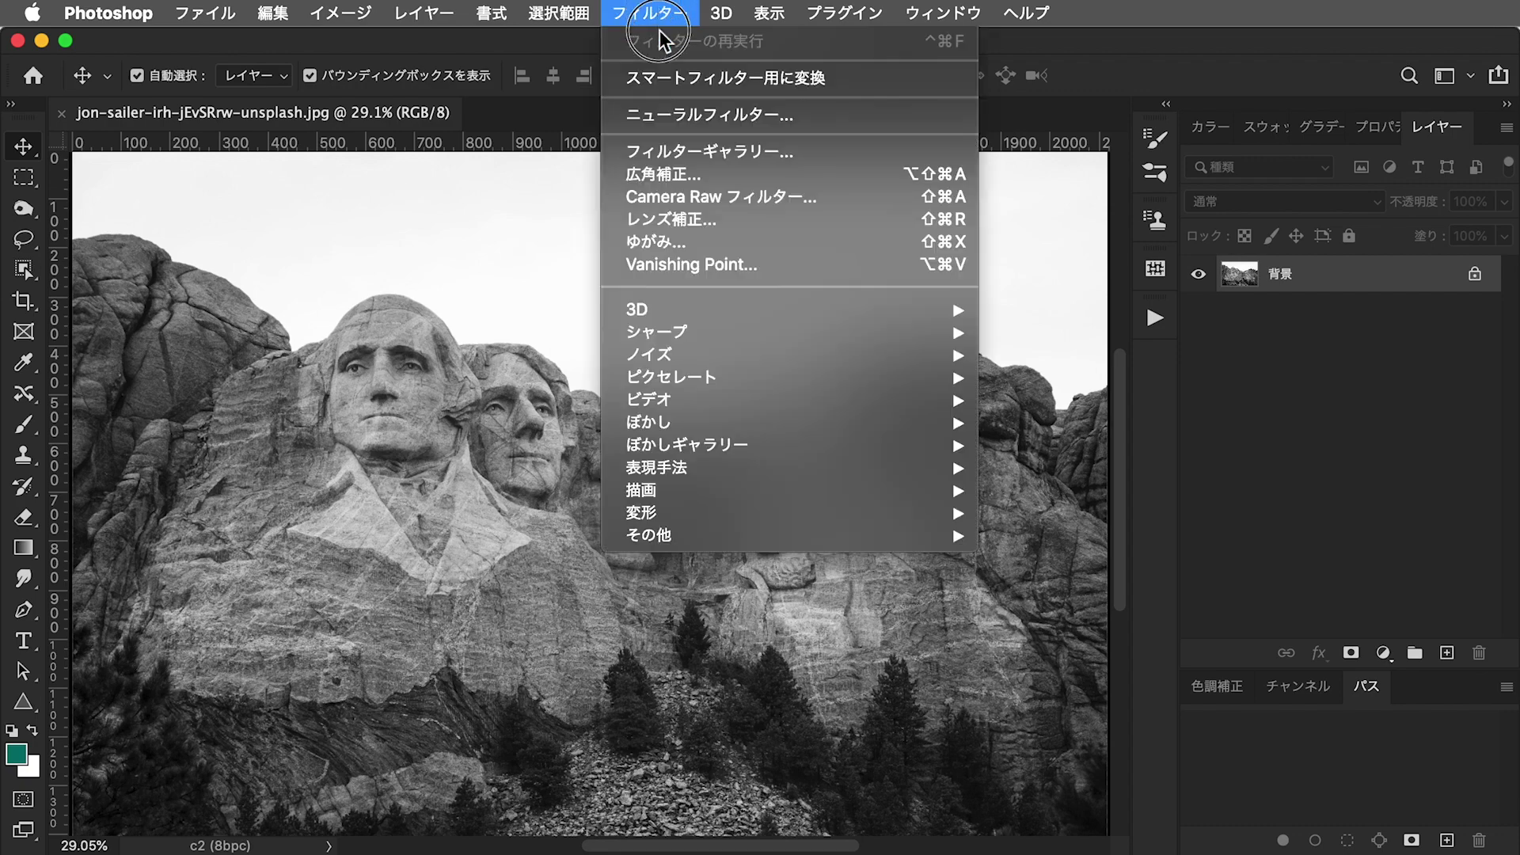
left_click(668, 121)
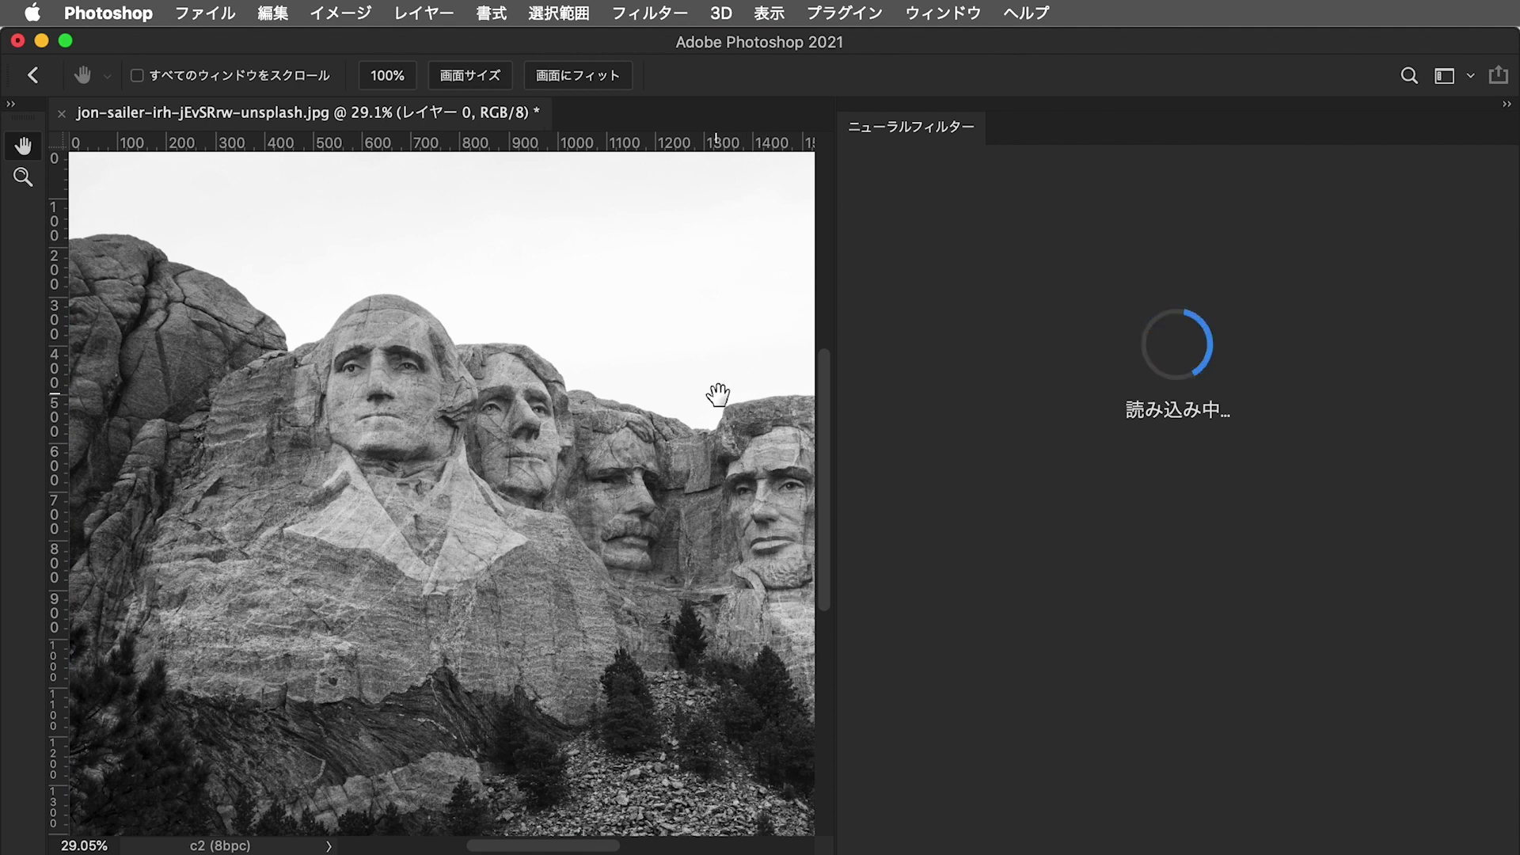
left_click_drag(701, 386, 628, 388)
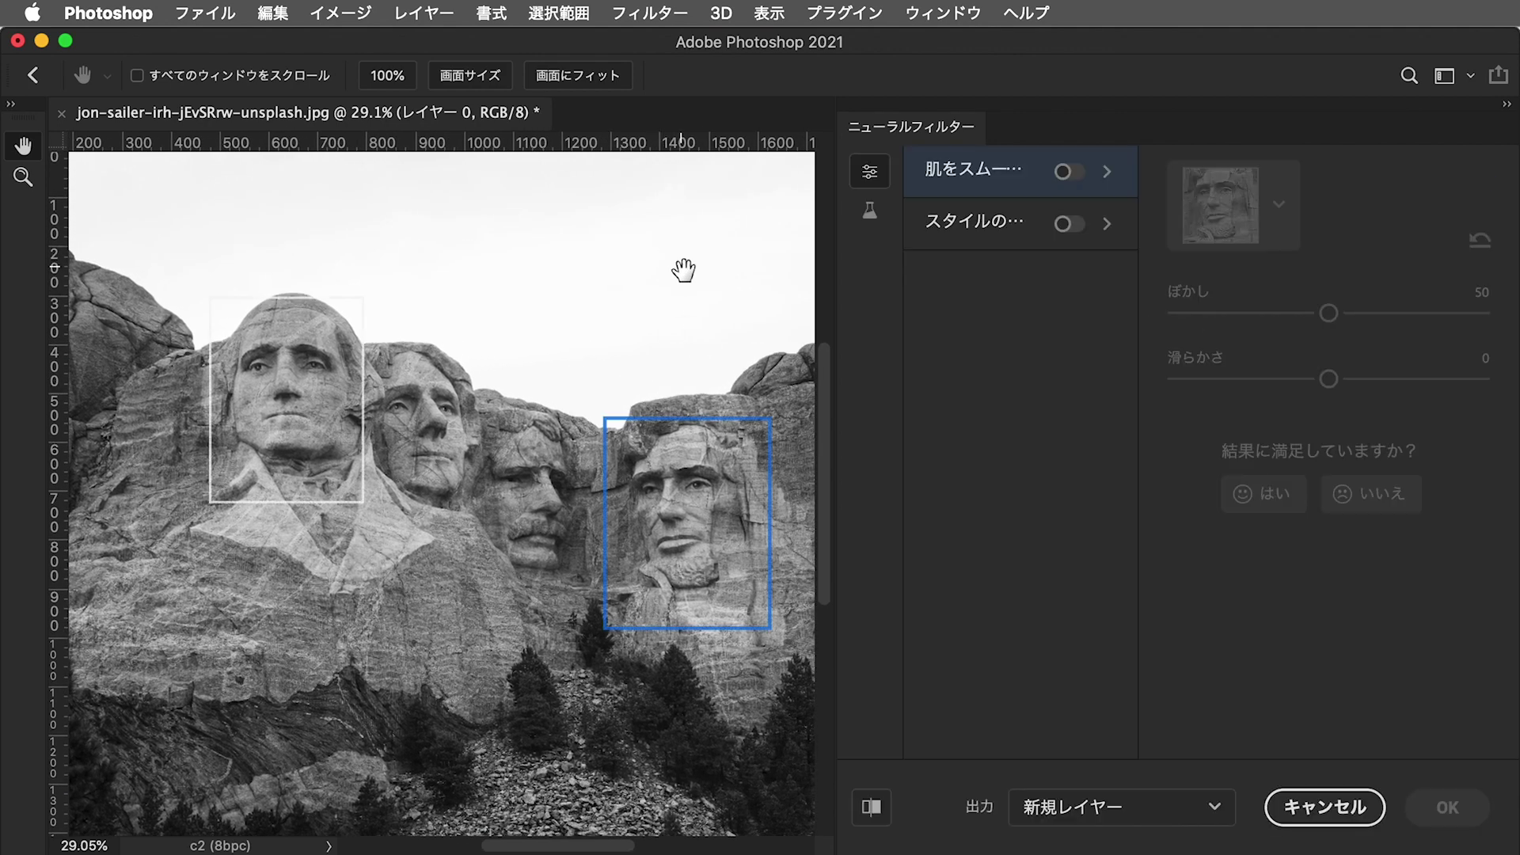
left_click_drag(682, 271, 647, 265)
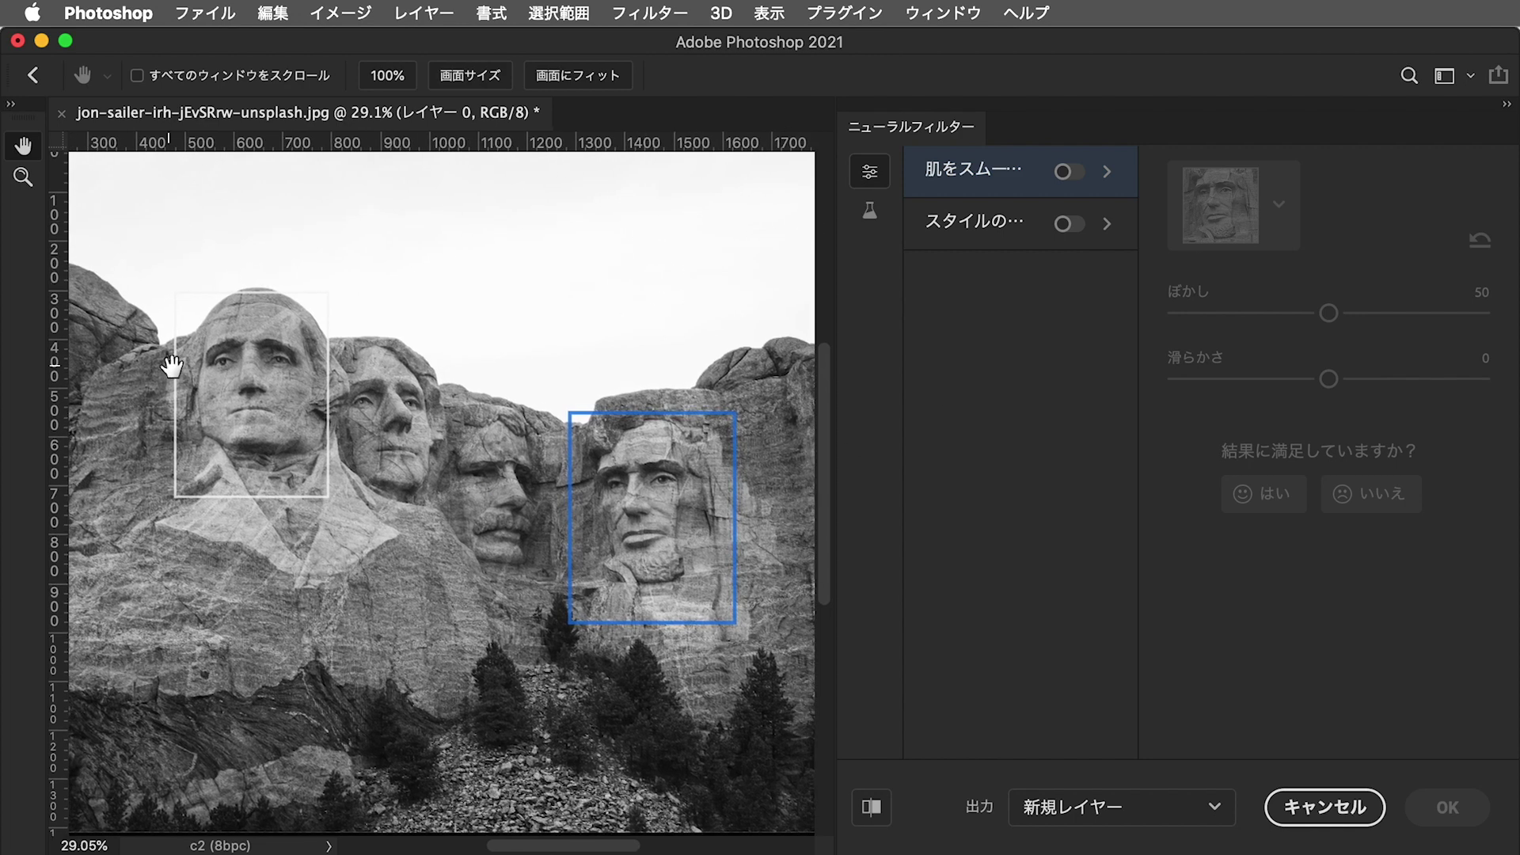
Select Washington's face as the filter target and zoom in close on it
left_click(222, 396)
left_click(665, 518)
left_click(266, 463)
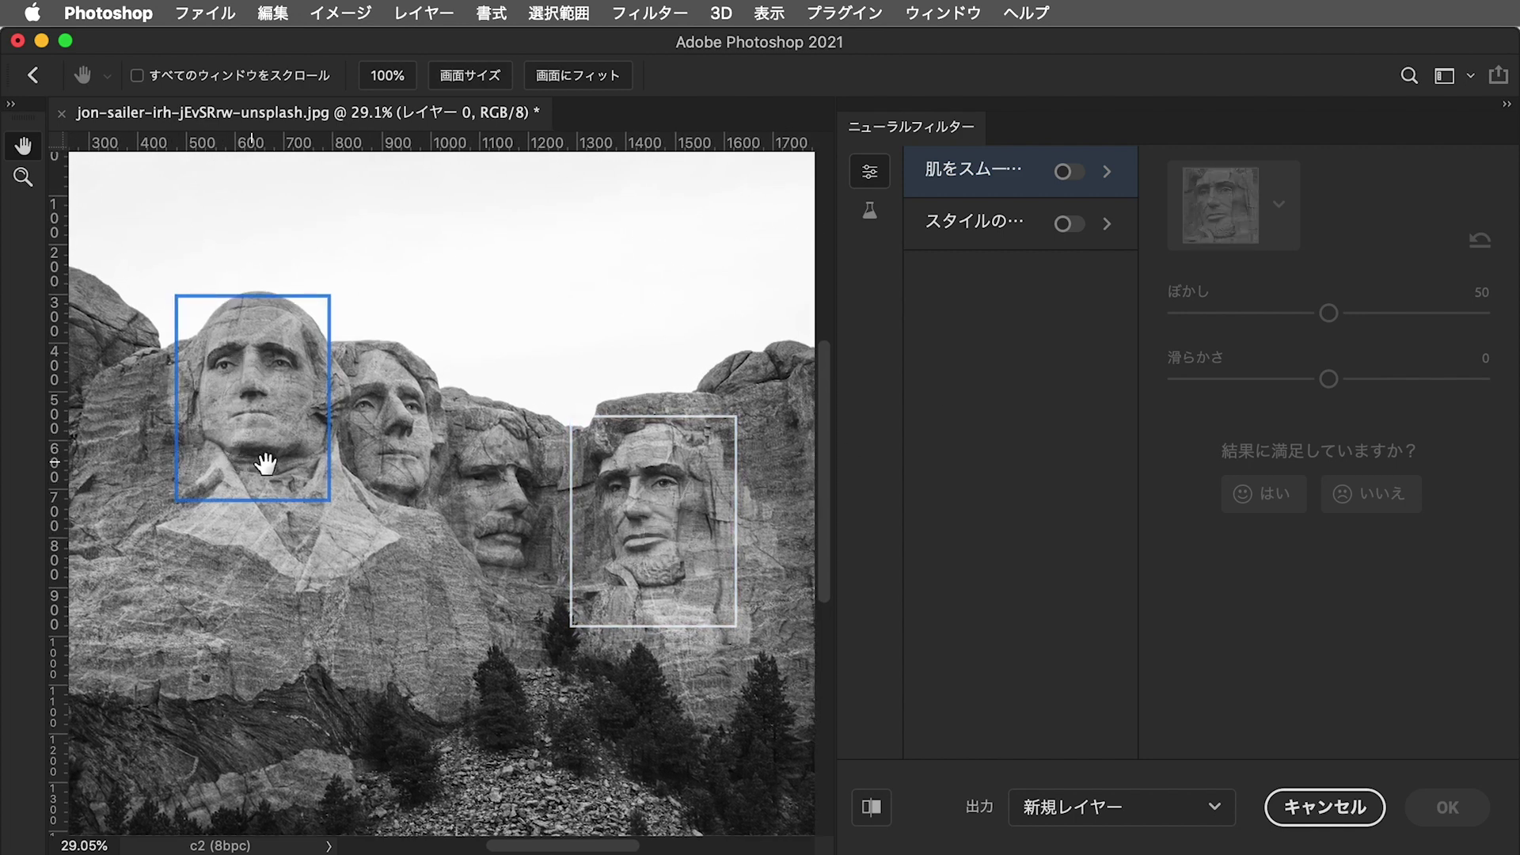
mouse_move(283, 401)
left_mouse_down()
mouse_move(356, 445)
mouse_move(511, 494)
left_mouse_up()
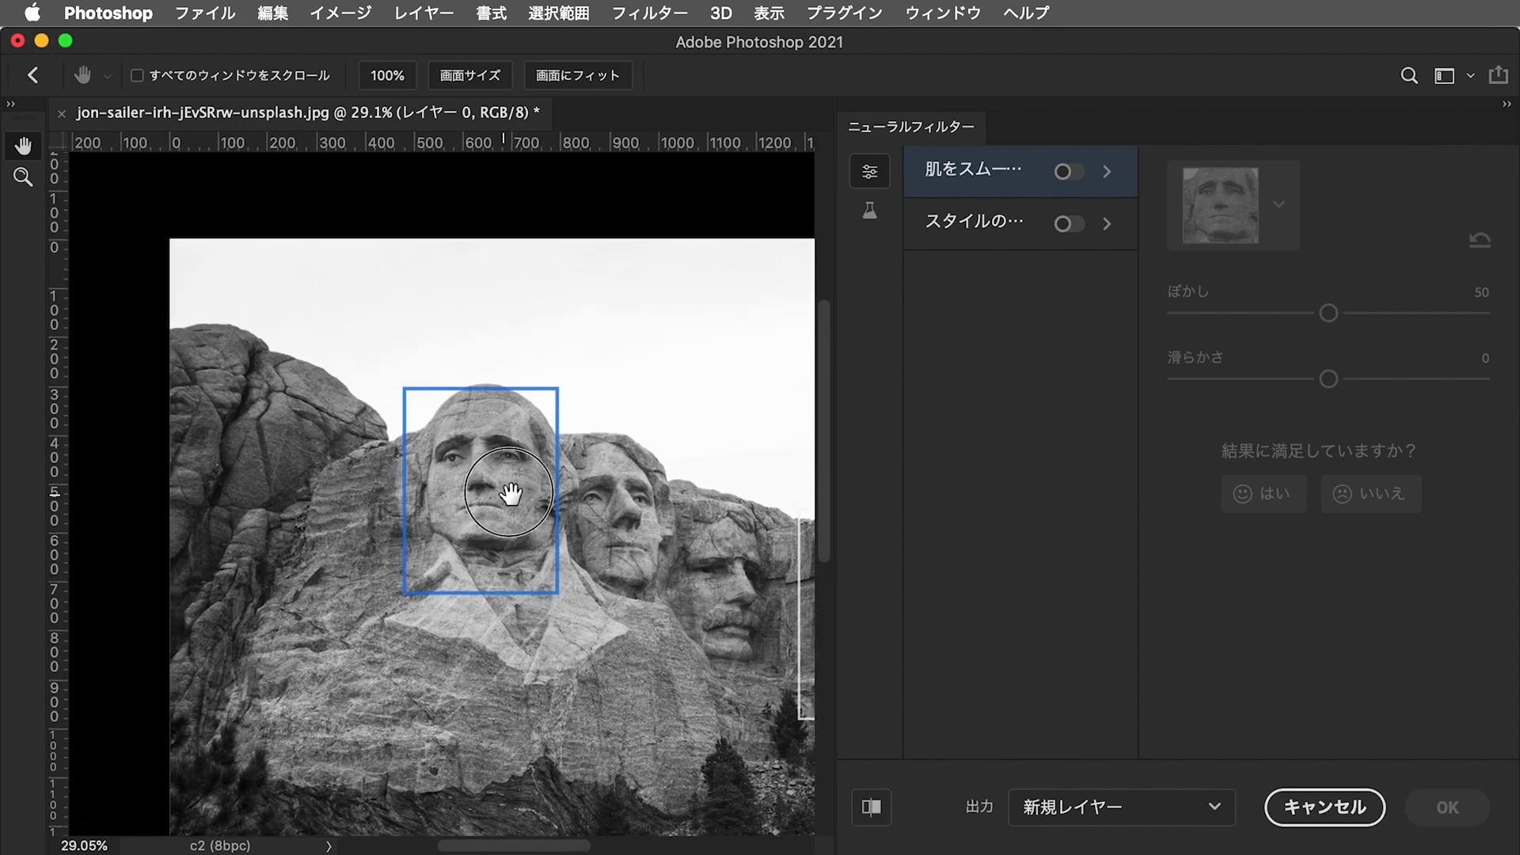
mouse_move(543, 553)
left_mouse_down()
mouse_move(671, 623)
mouse_move(632, 703)
left_mouse_up()
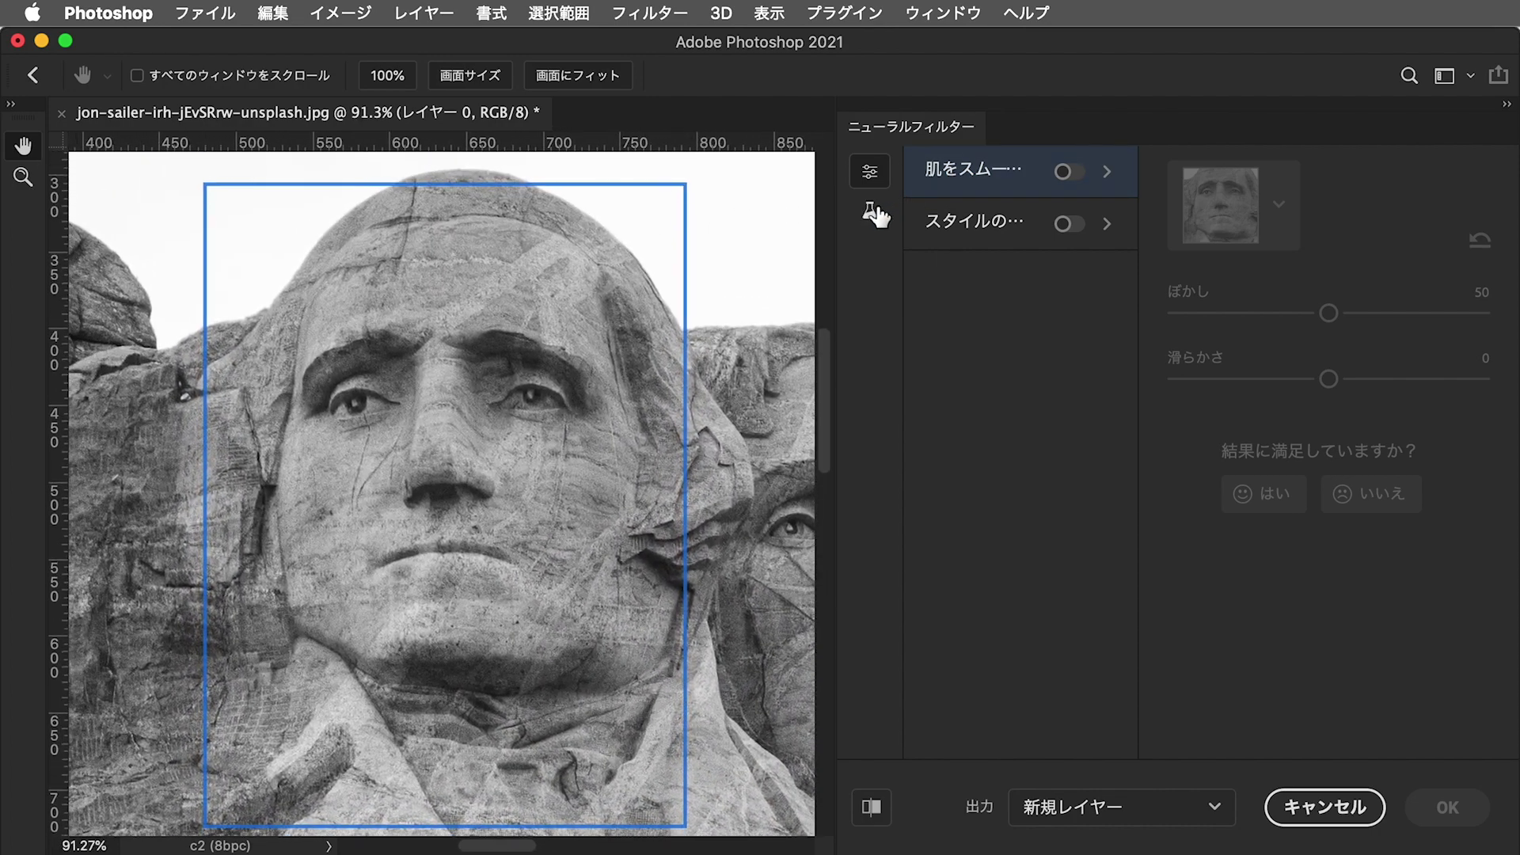
left_click(871, 212)
Enable the beta Smart Portrait filter with Happiness 32 and Facial age 32
left_click(1050, 171)
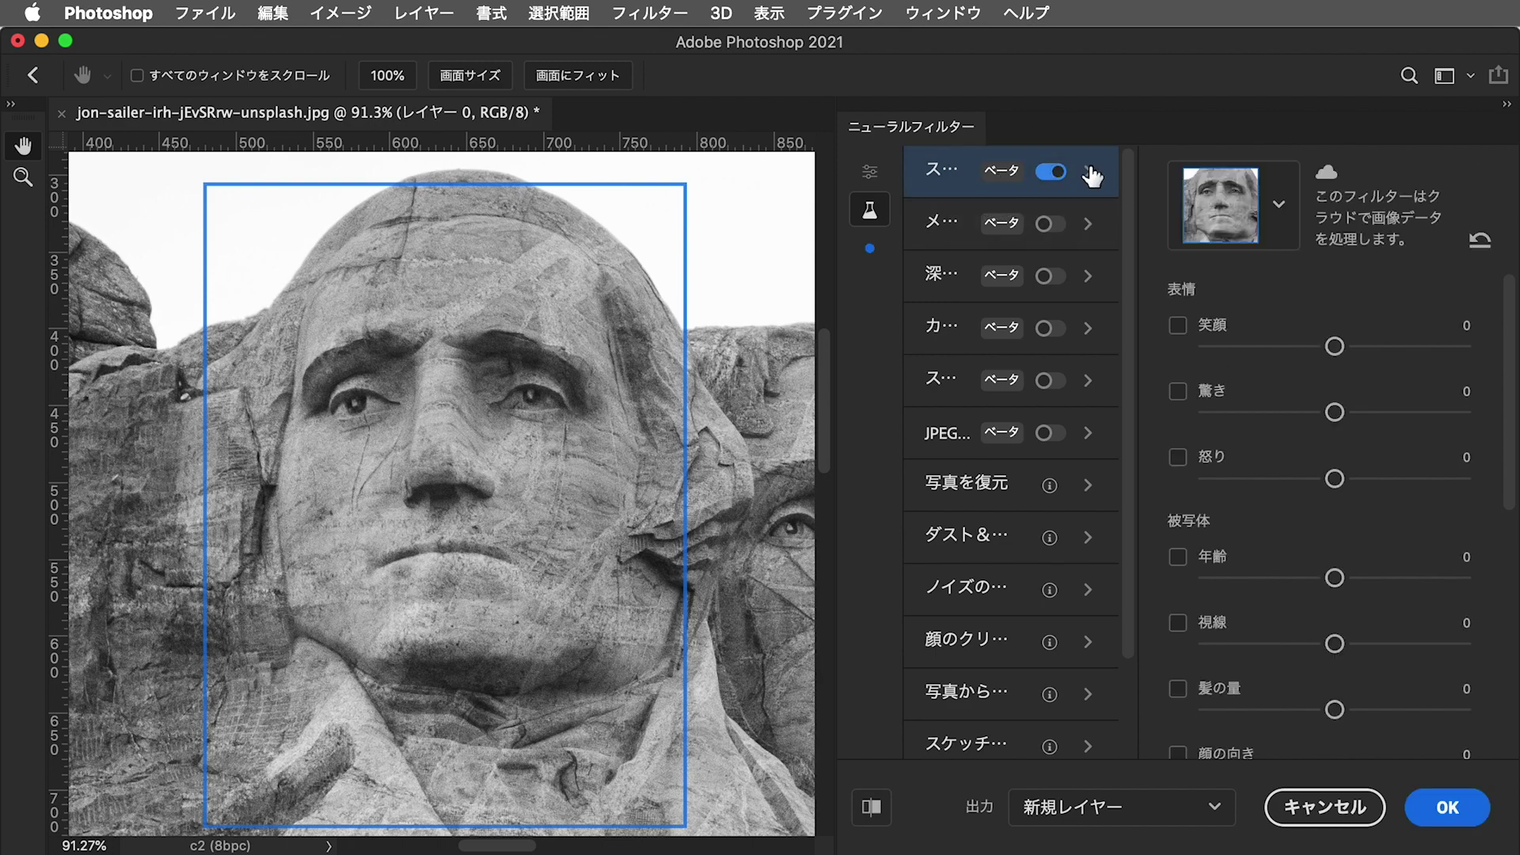
left_click_drag(1335, 346, 1421, 350)
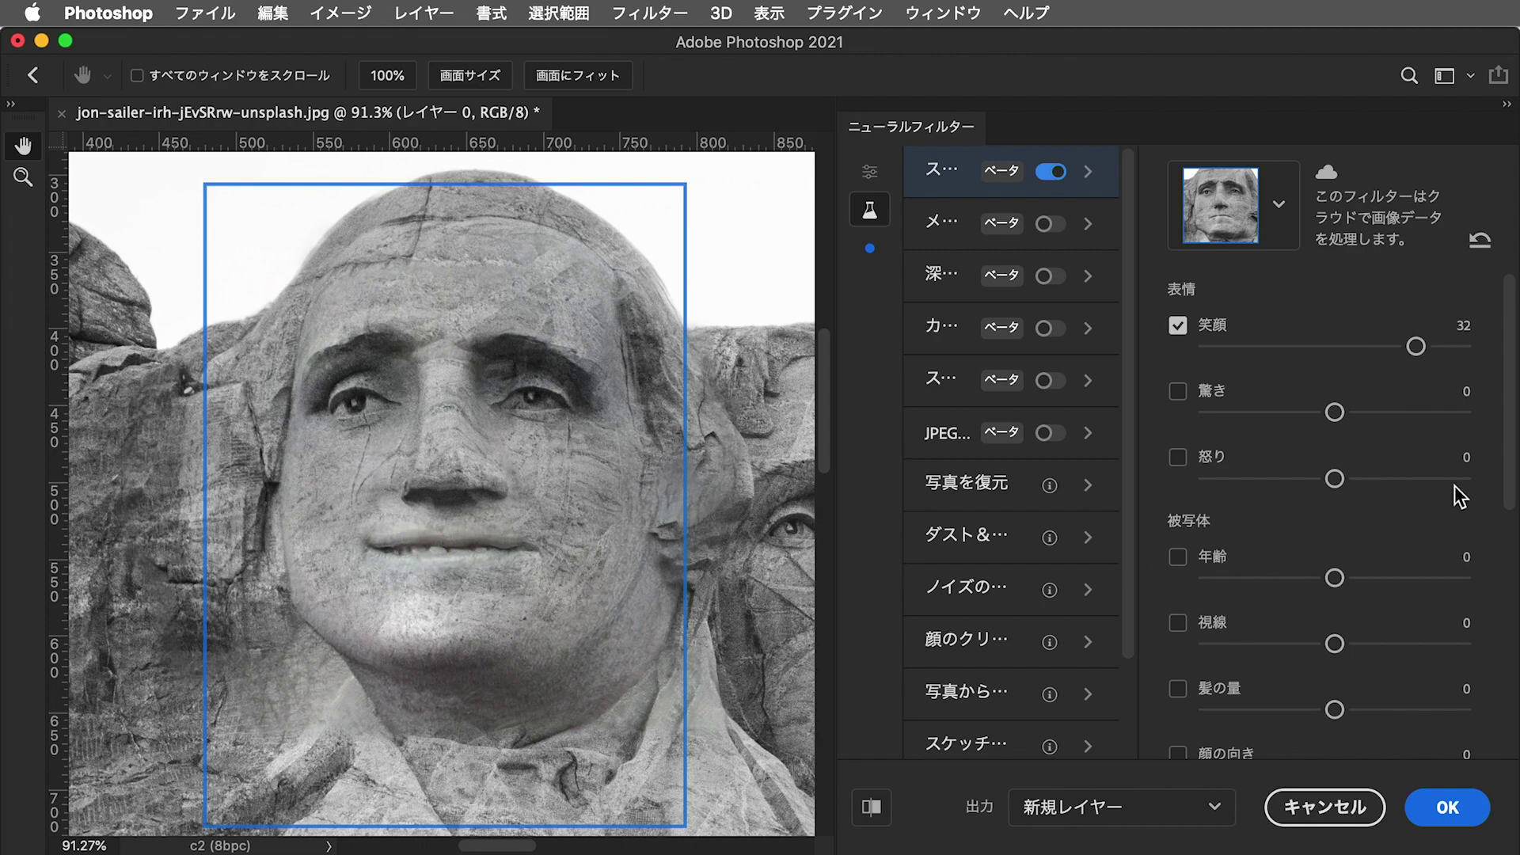
left_click_drag(1510, 485, 1516, 521)
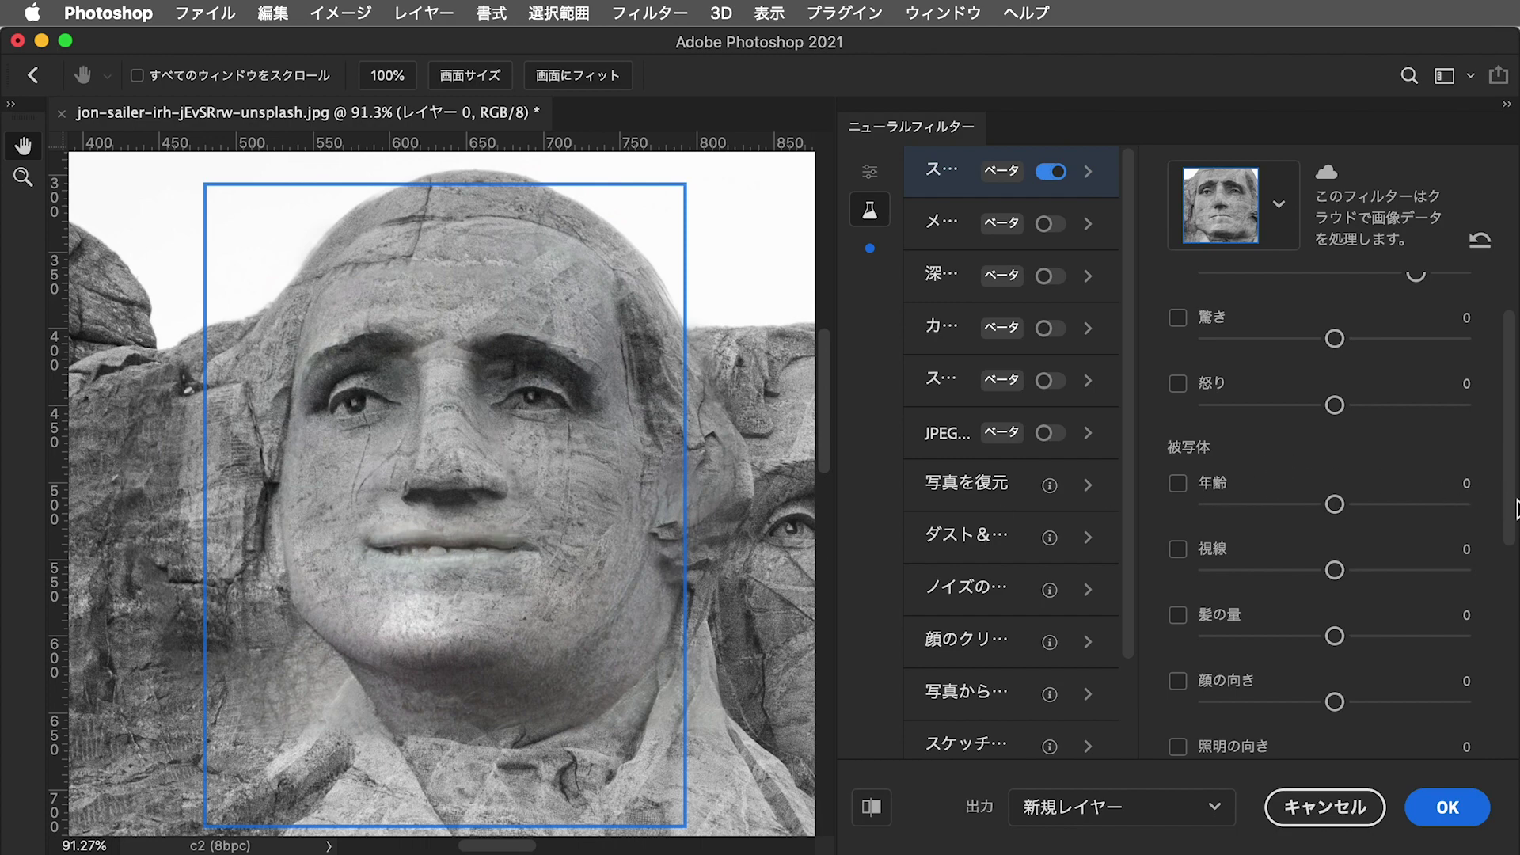
left_click_drag(1516, 511, 1515, 533)
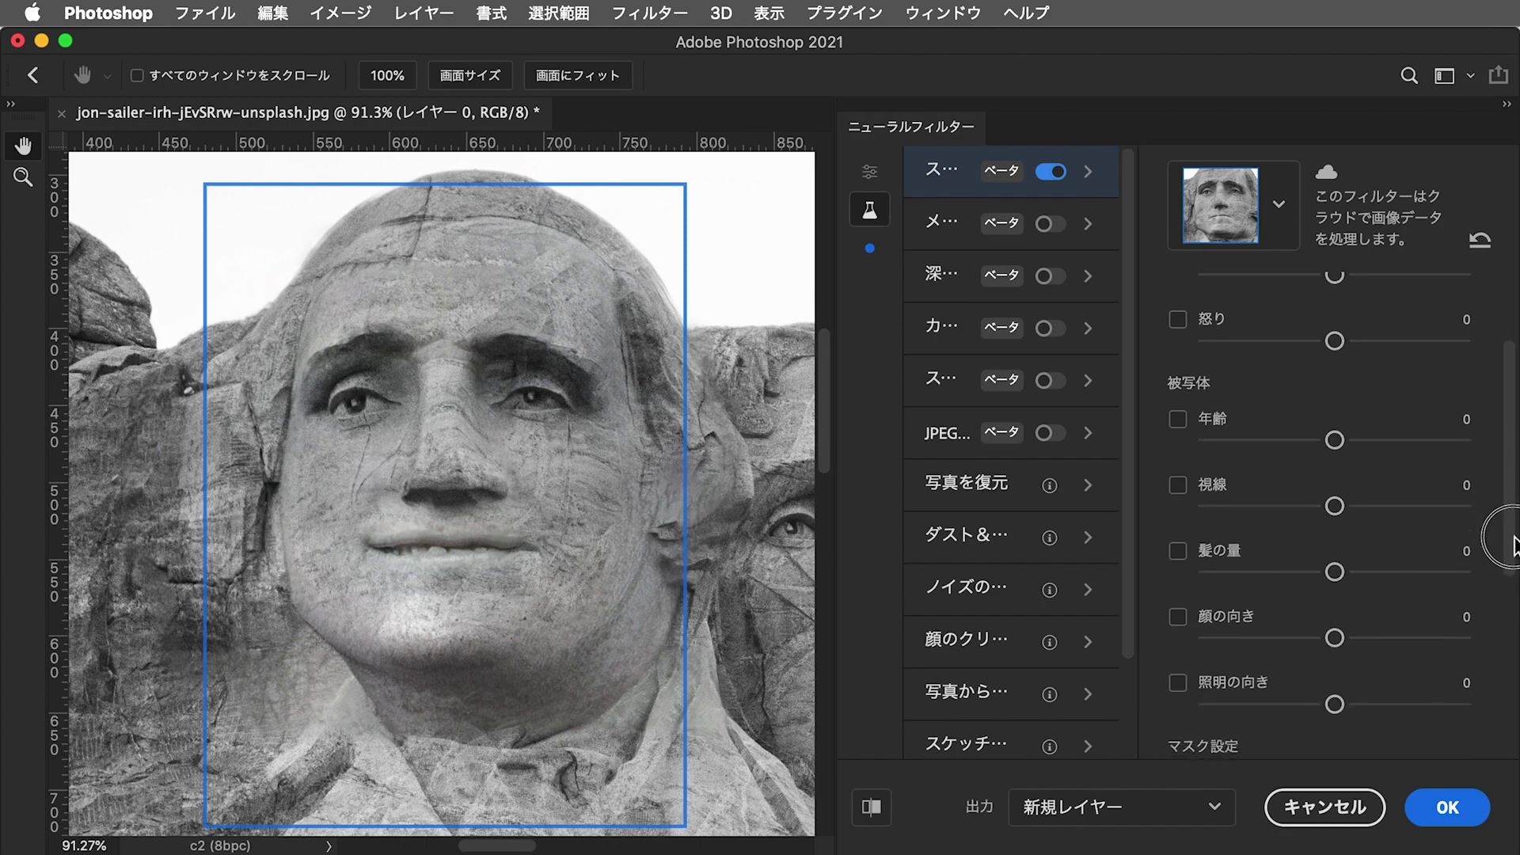
left_click(1215, 433)
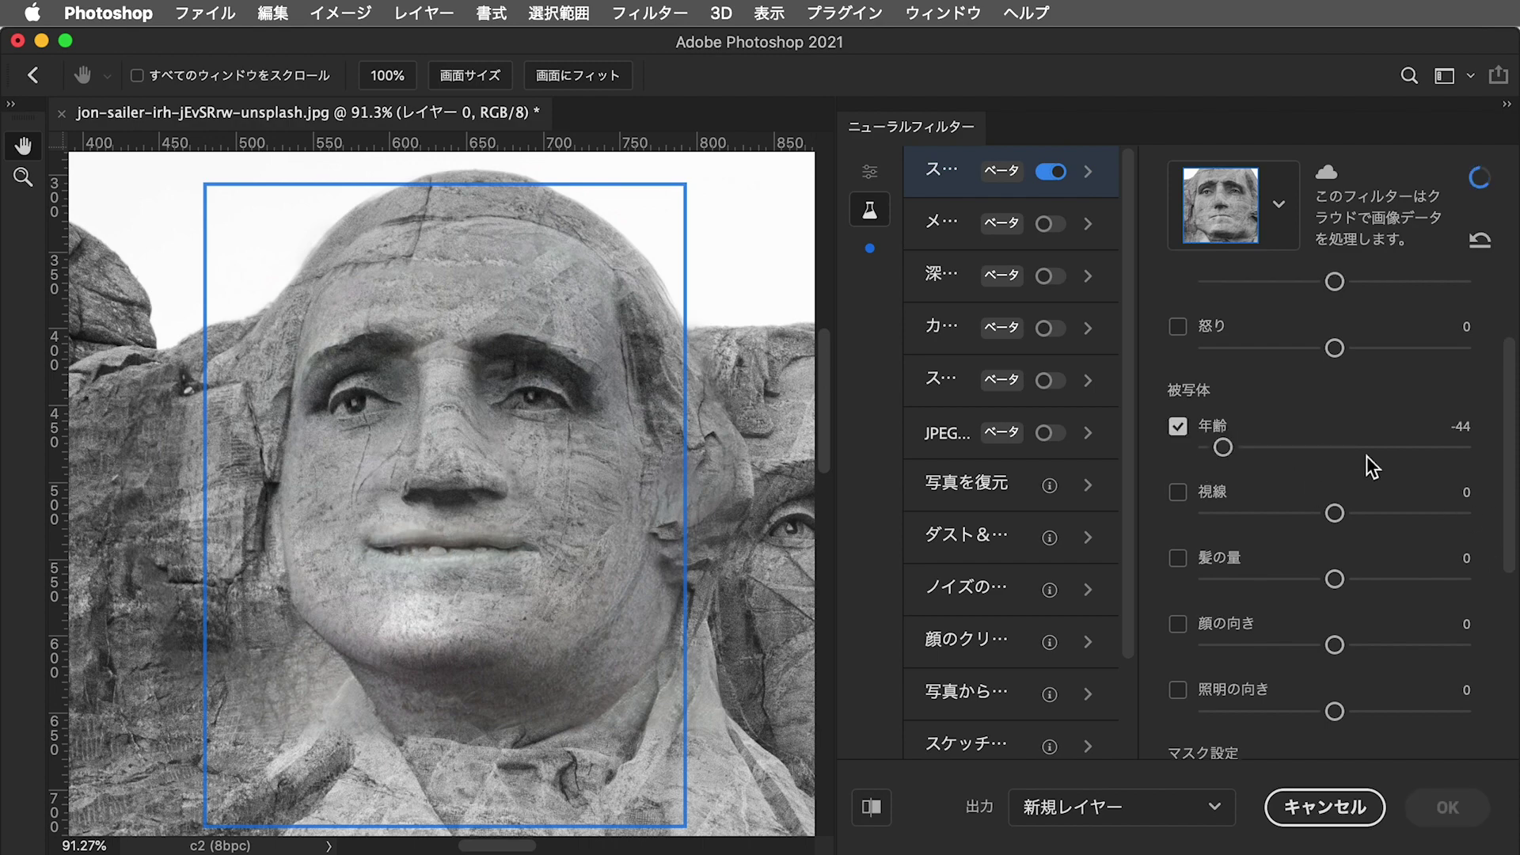
left_click_drag(1381, 448, 1423, 455)
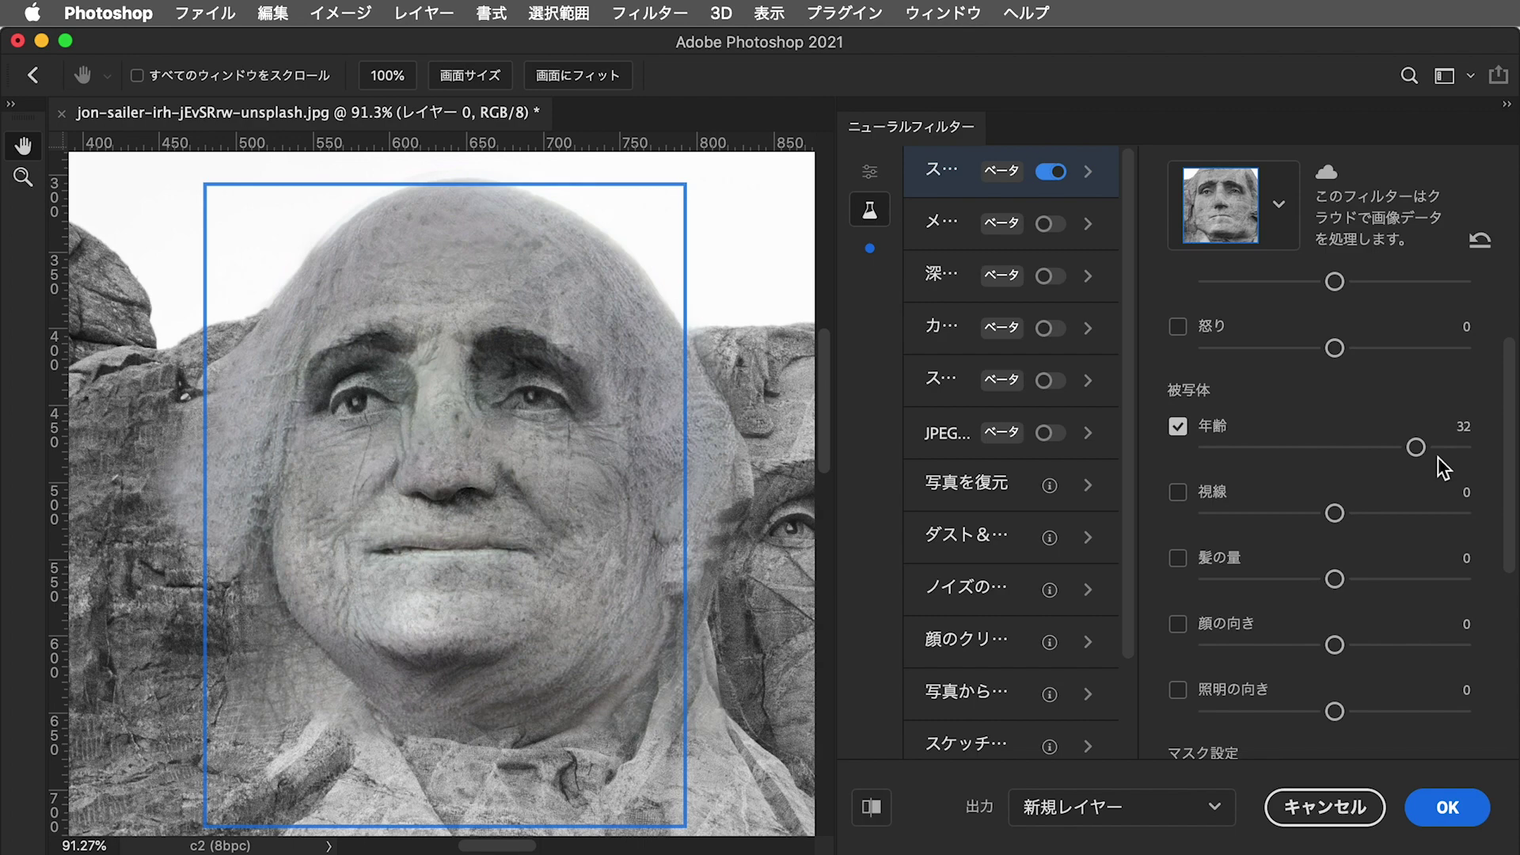
Set Eye direction 22, Hair thickness 17 and Head direction 6
left_click(1214, 497)
left_click(1391, 515)
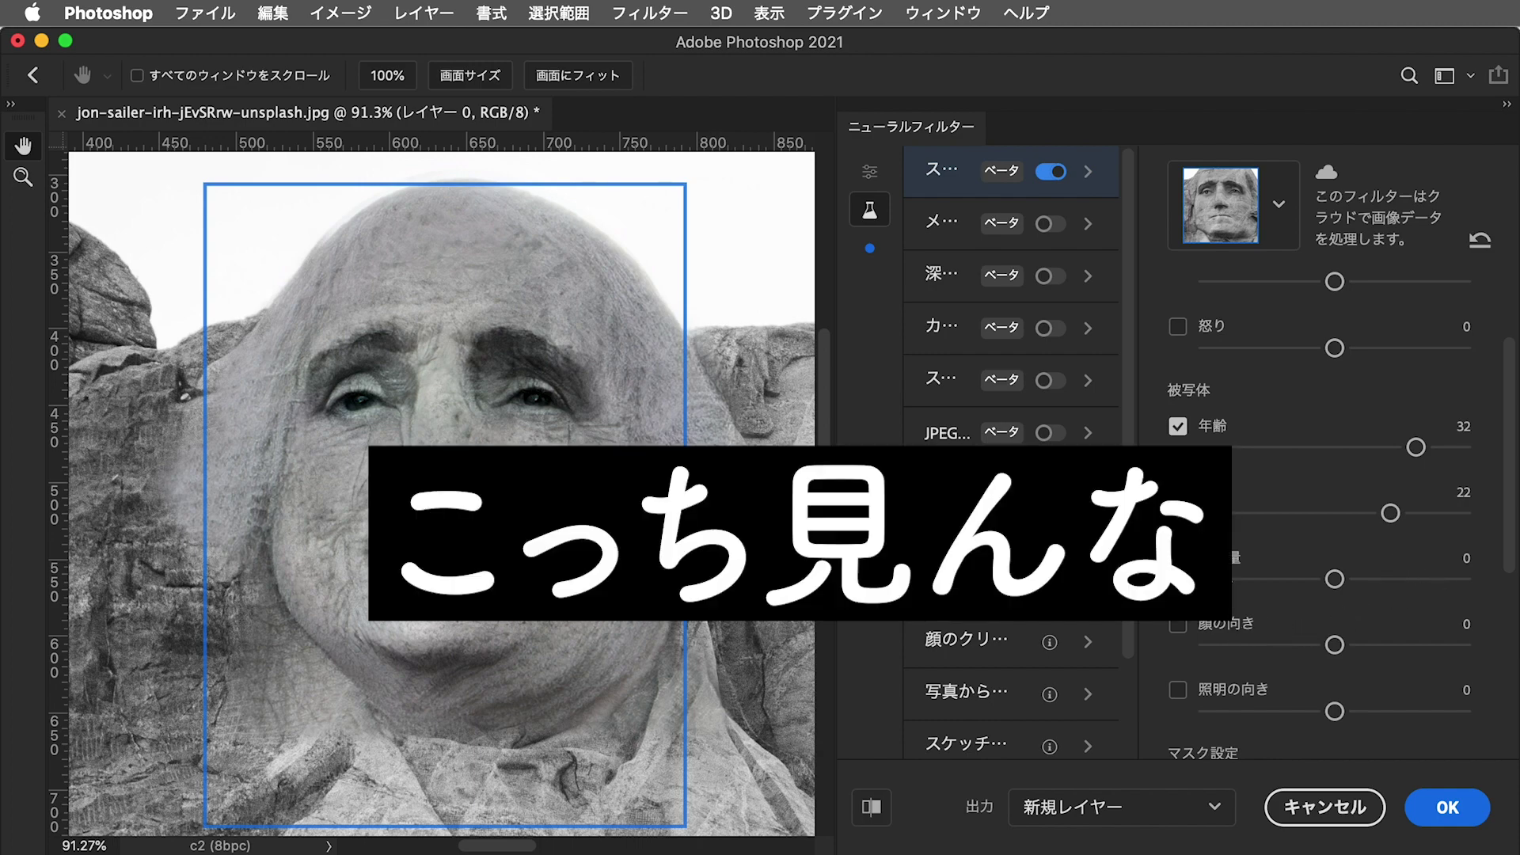
left_click(1211, 559)
left_click(1379, 578)
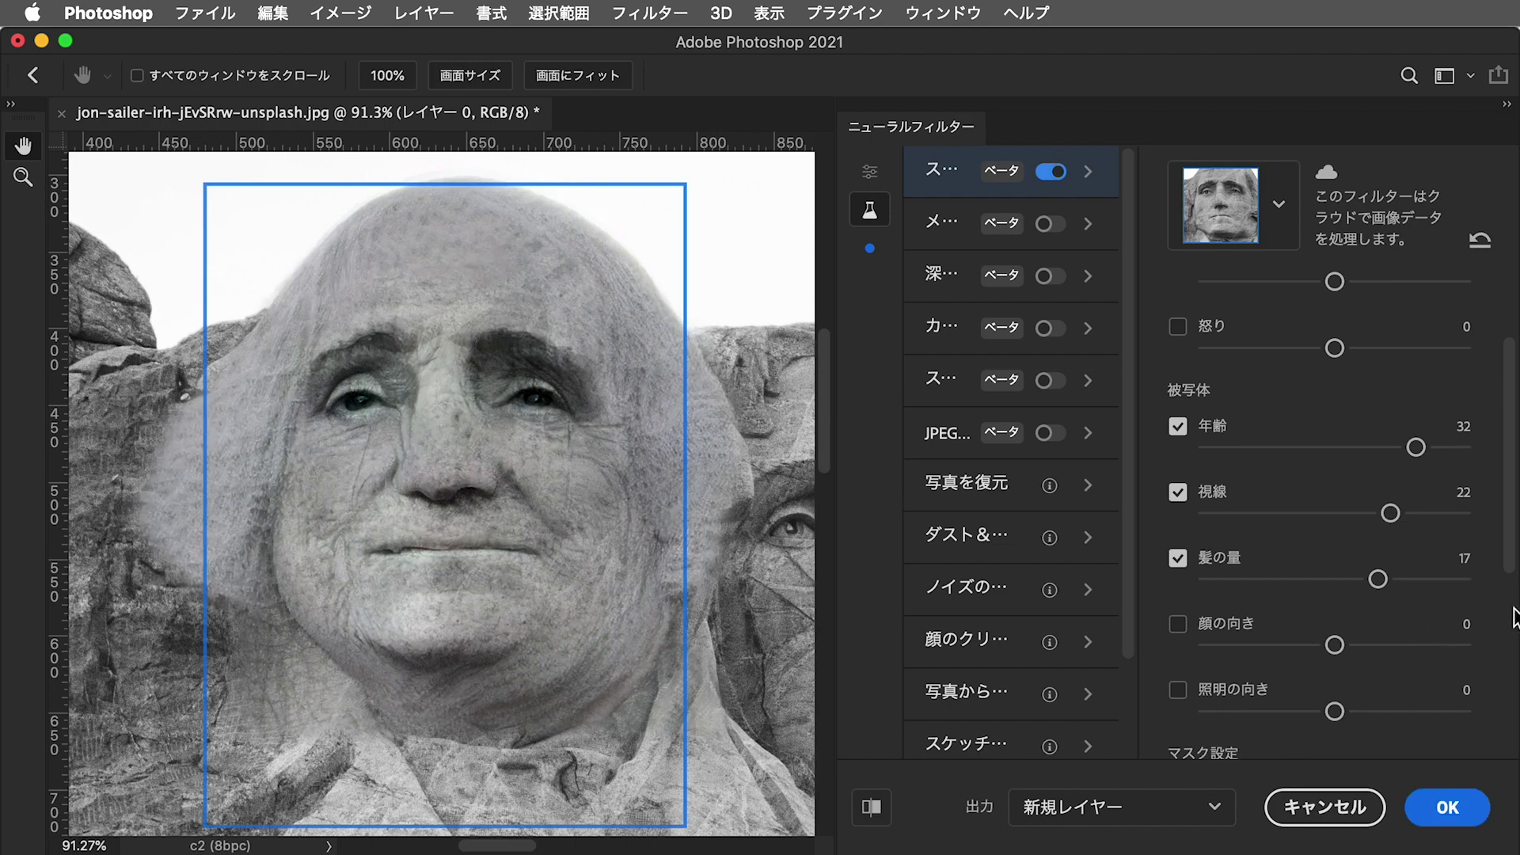
left_click_drag(1510, 543, 1506, 611)
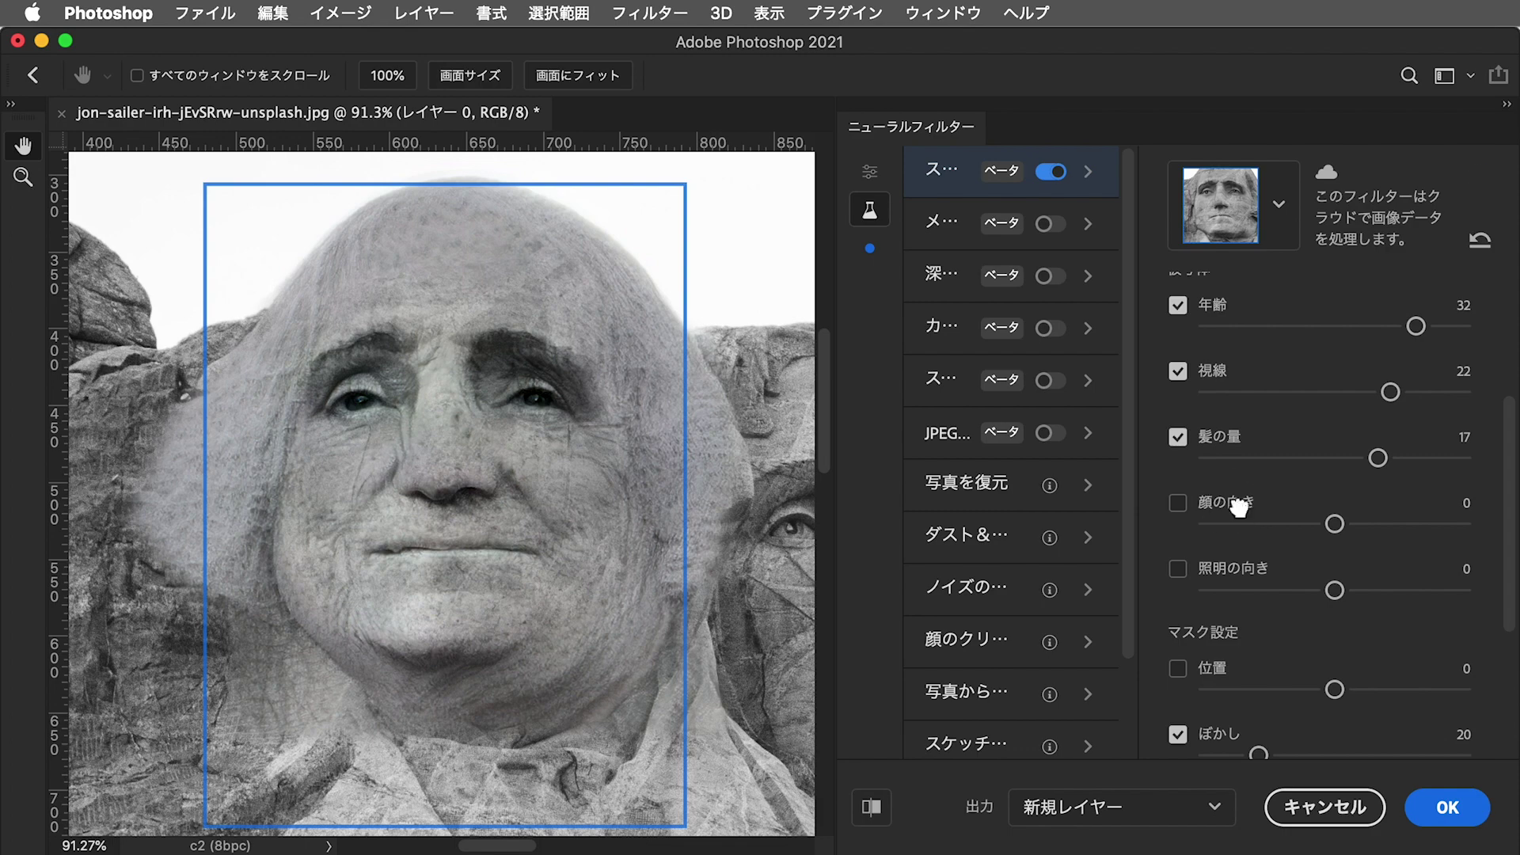
left_click(1244, 523)
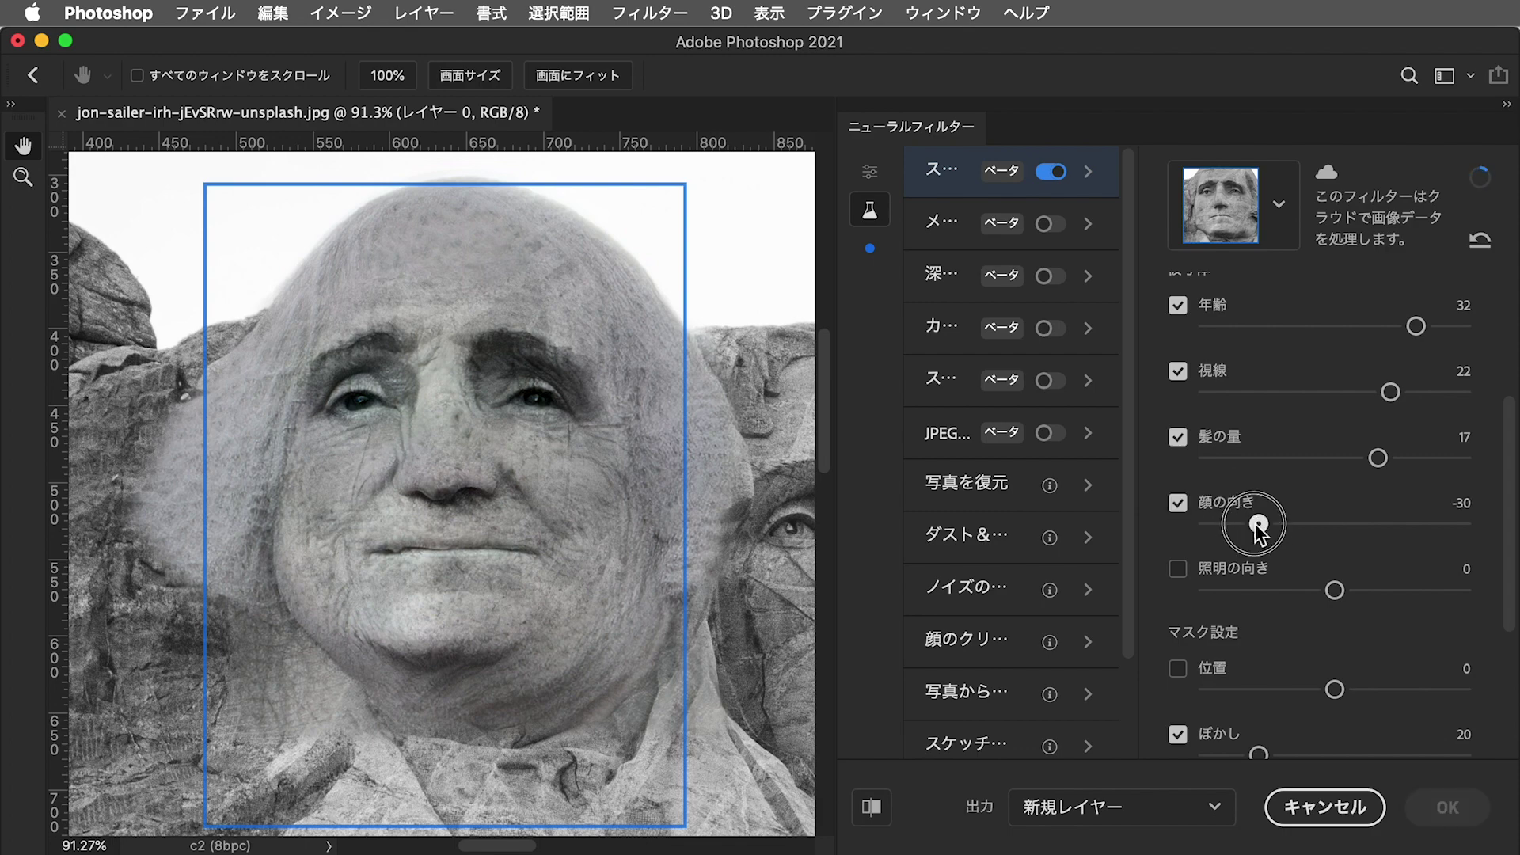
left_click_drag(1254, 524, 1269, 524)
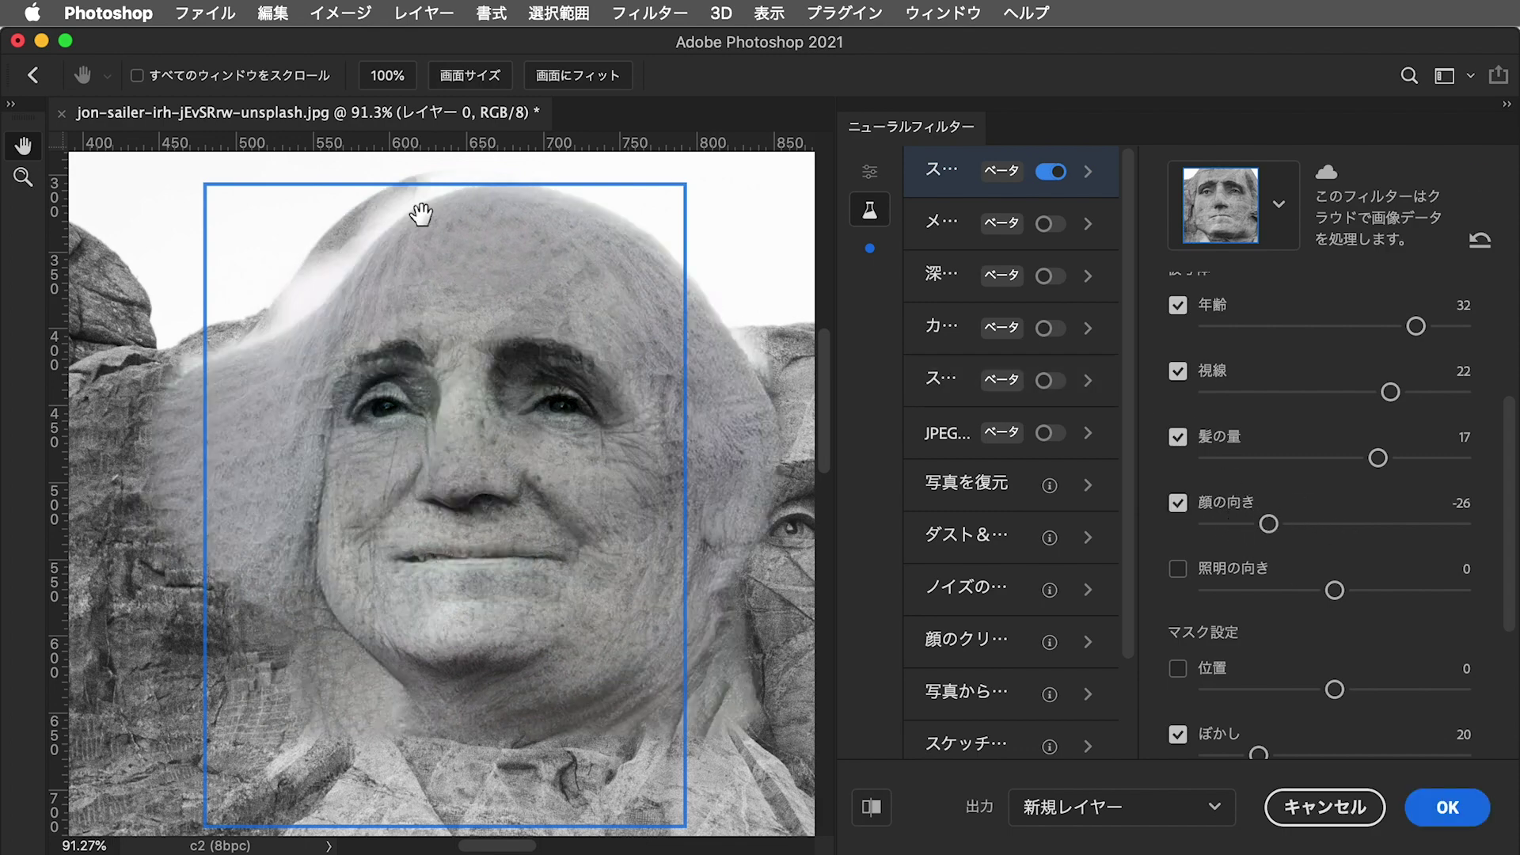
left_click(1350, 525)
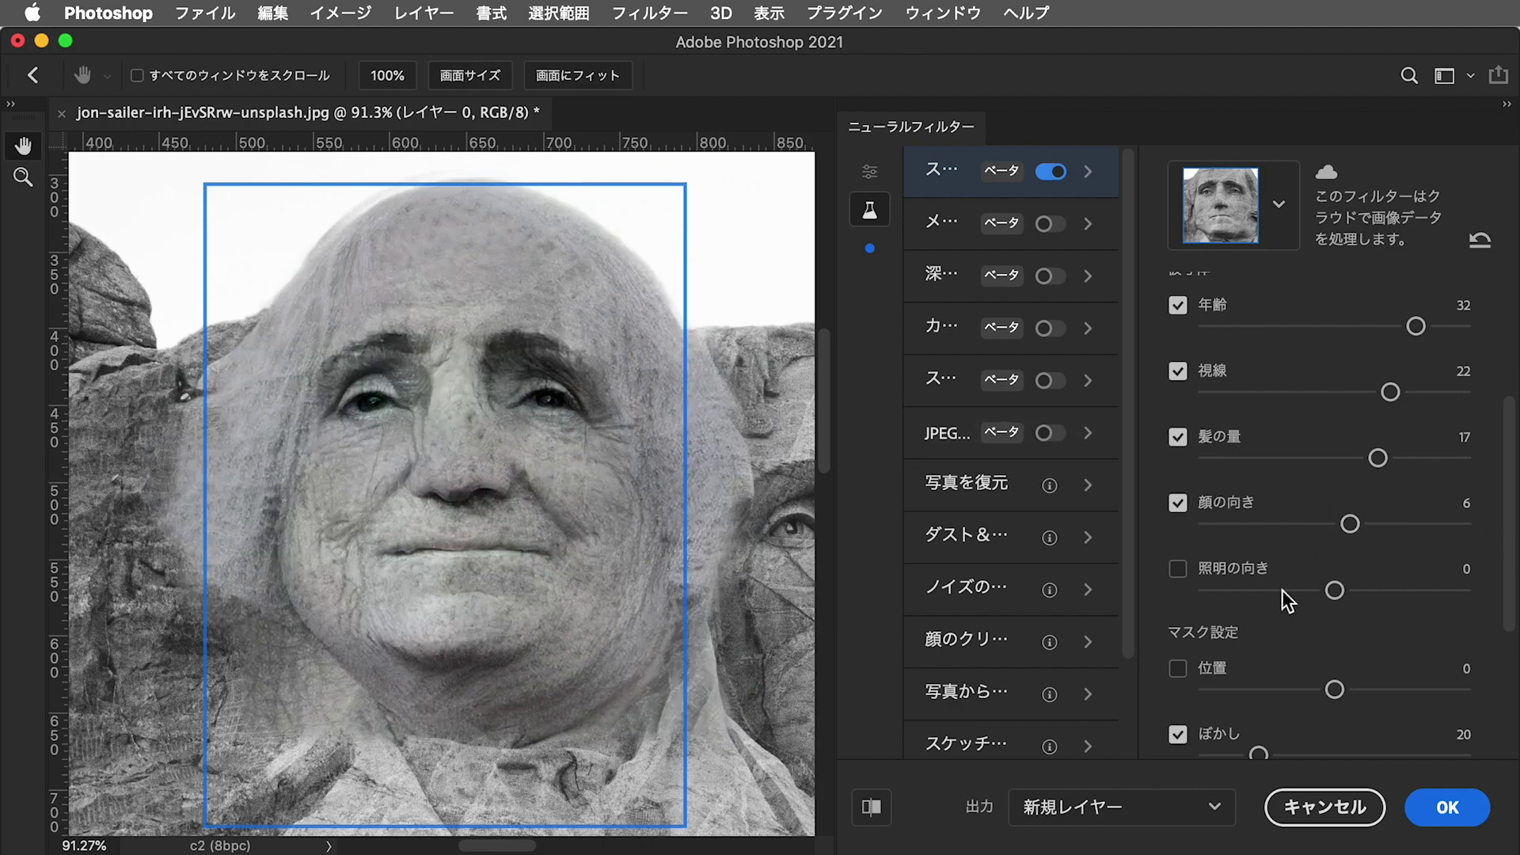
Enable the lighting direction adjustment and set Output to Duplicate layer
left_click(1251, 569)
left_click_drag(1510, 505, 1517, 634)
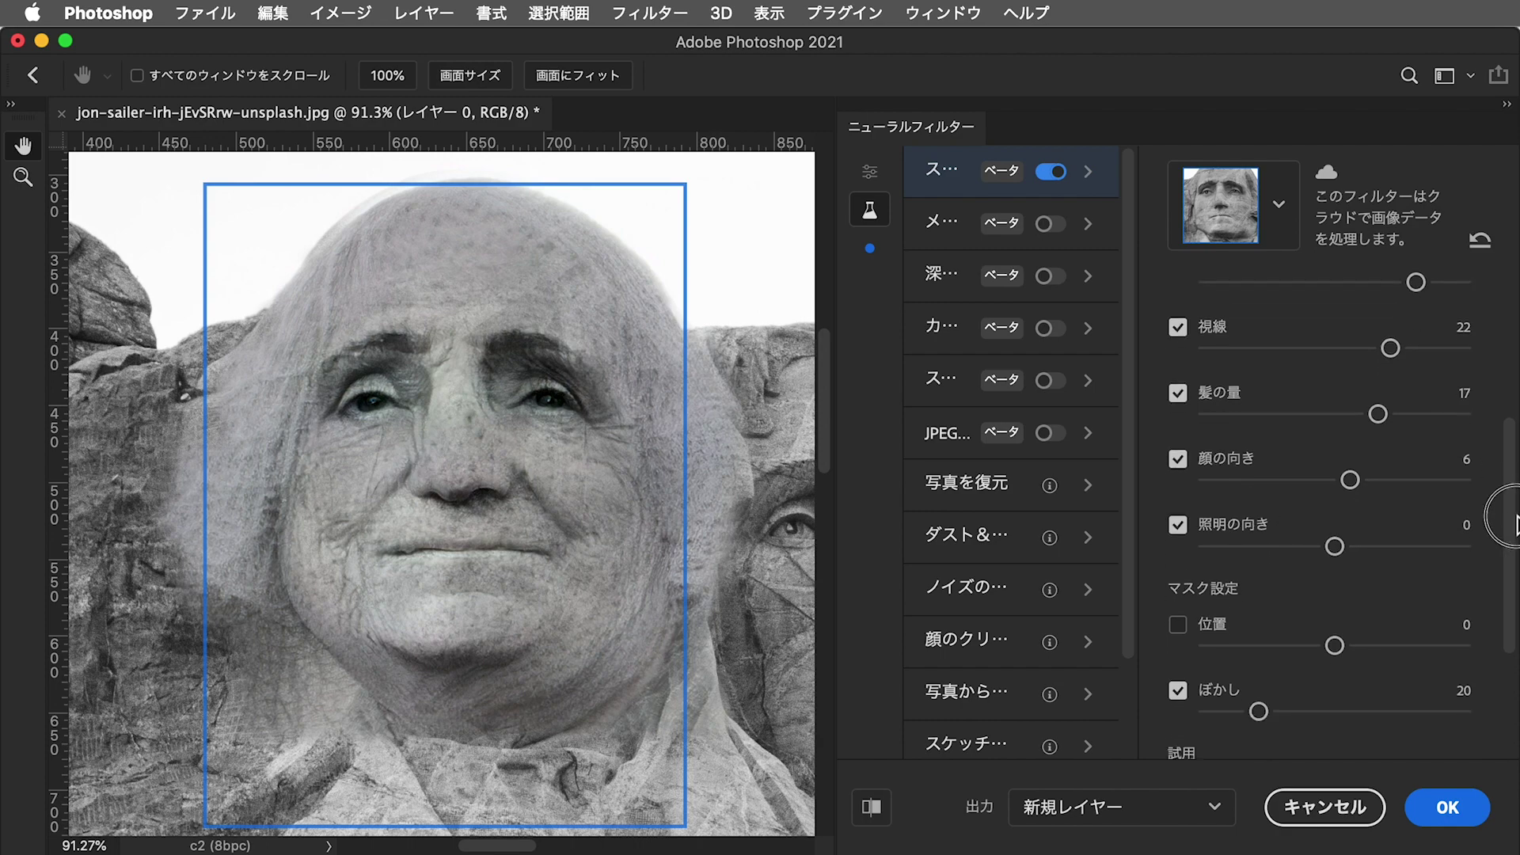
left_click(1116, 819)
left_click(986, 827)
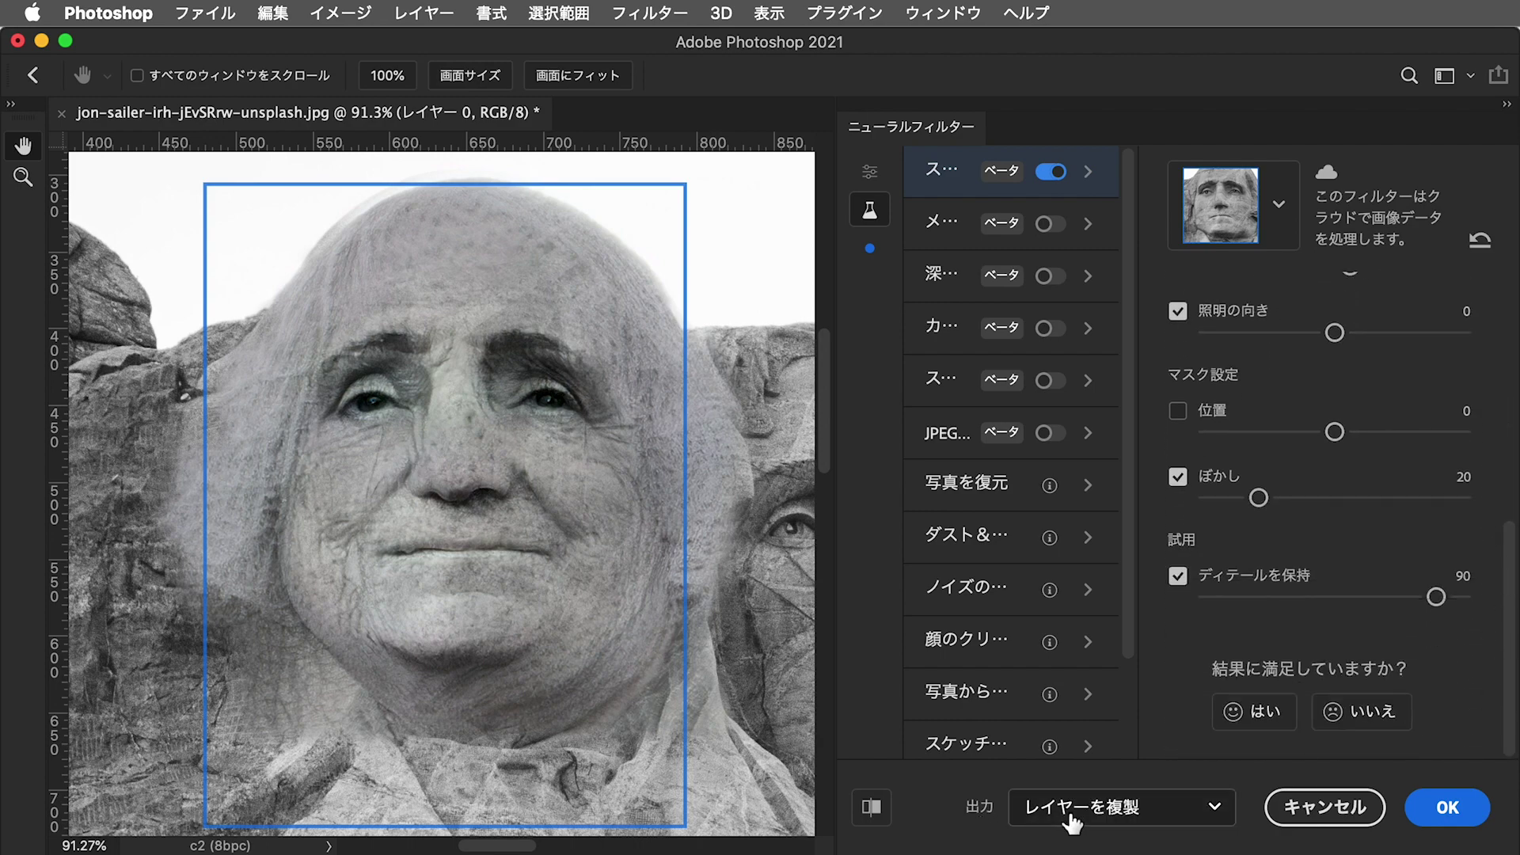
Apply Smart Portrait, compare レイヤー 0 on and off, then give it a white layer mask
left_click(1427, 816)
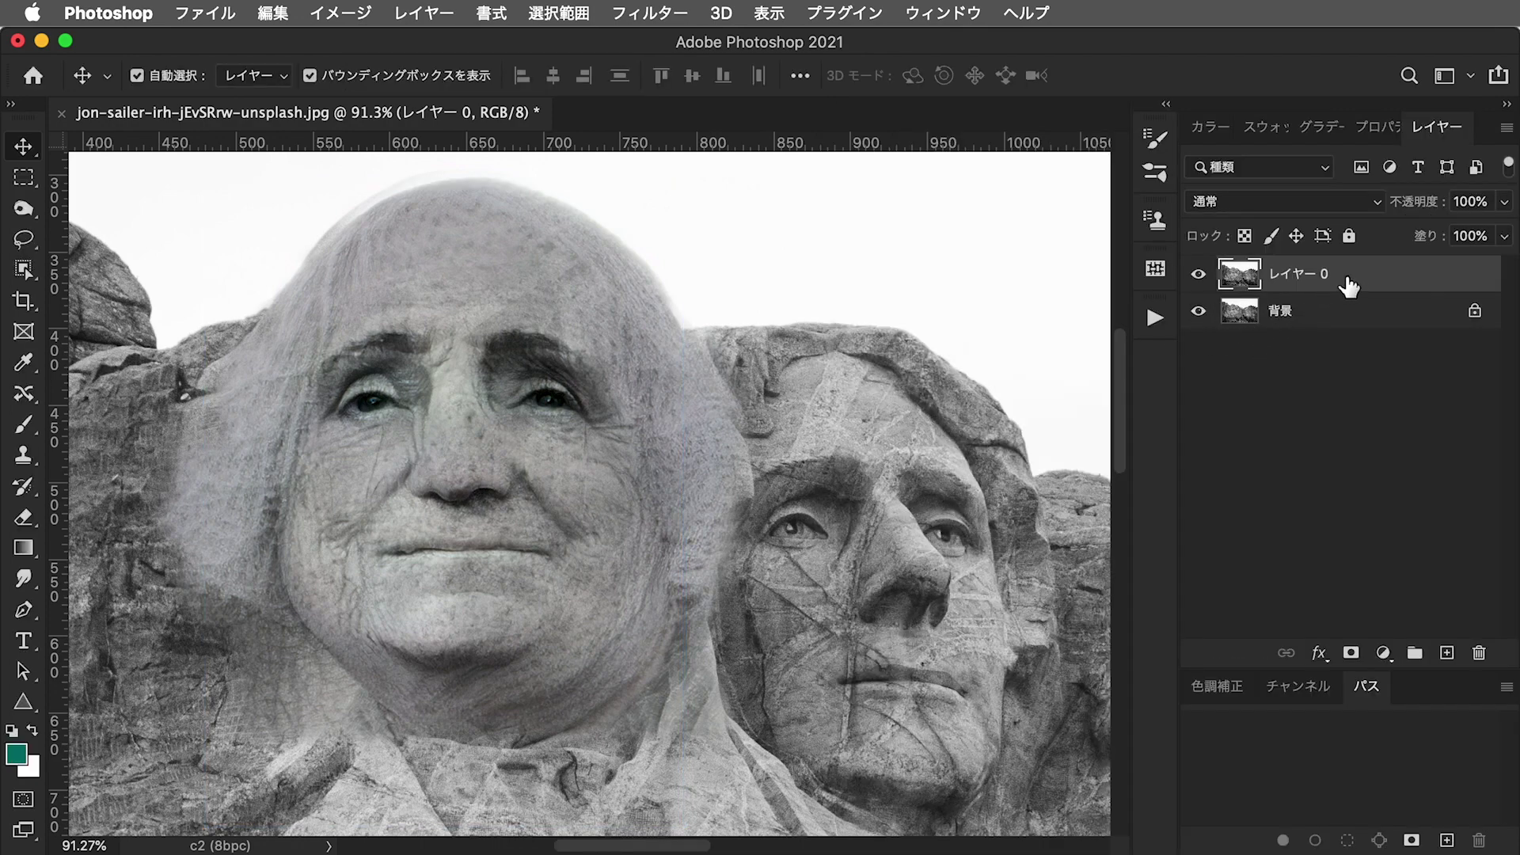
key("super+0")
left_click(1199, 276)
left_click(1199, 275)
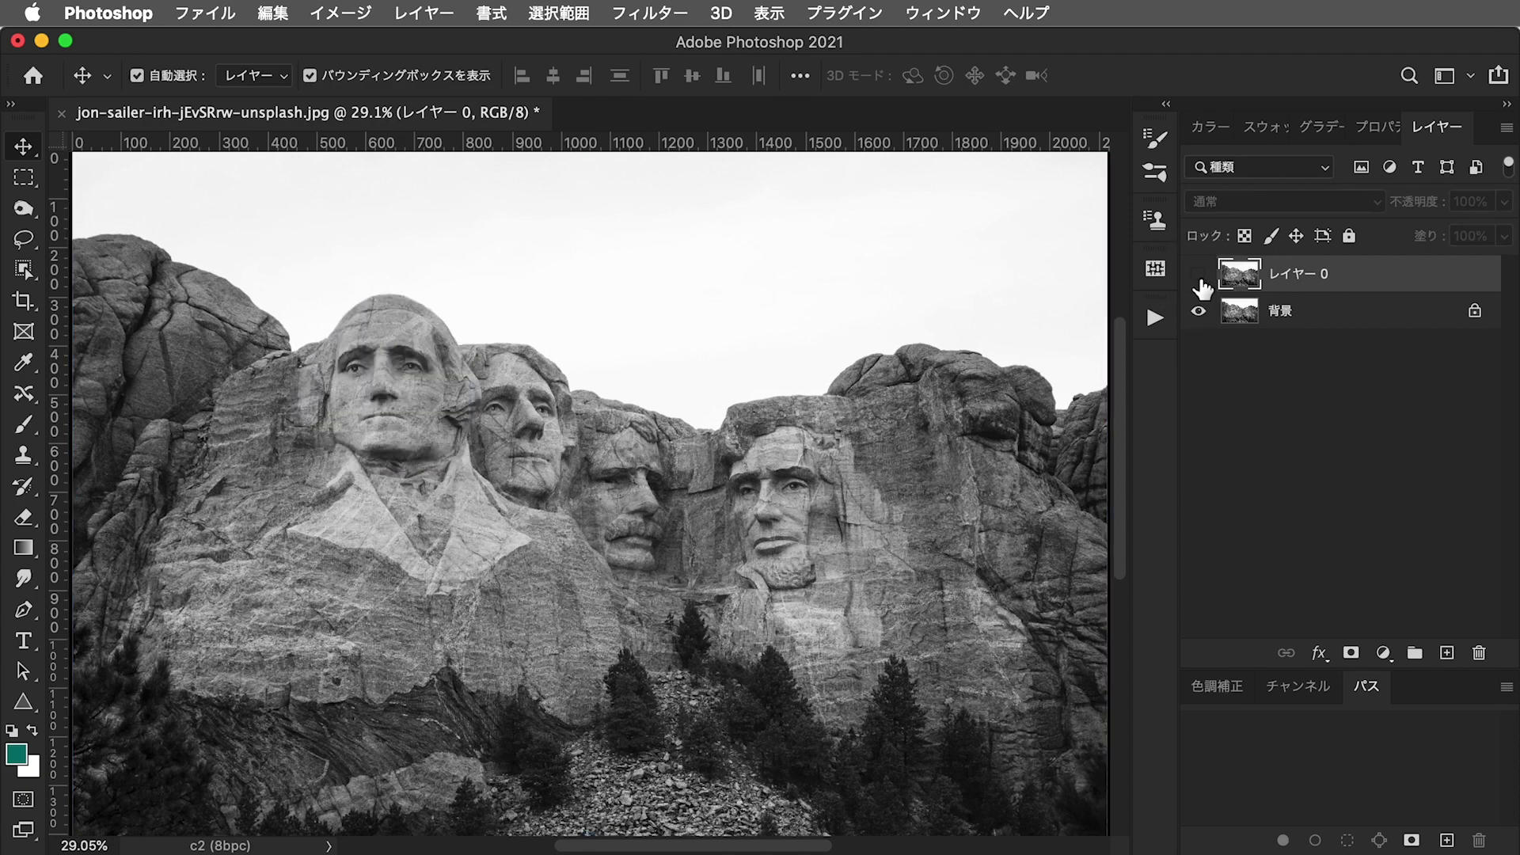
left_click(1200, 278)
left_click(1199, 279)
left_click(1200, 277)
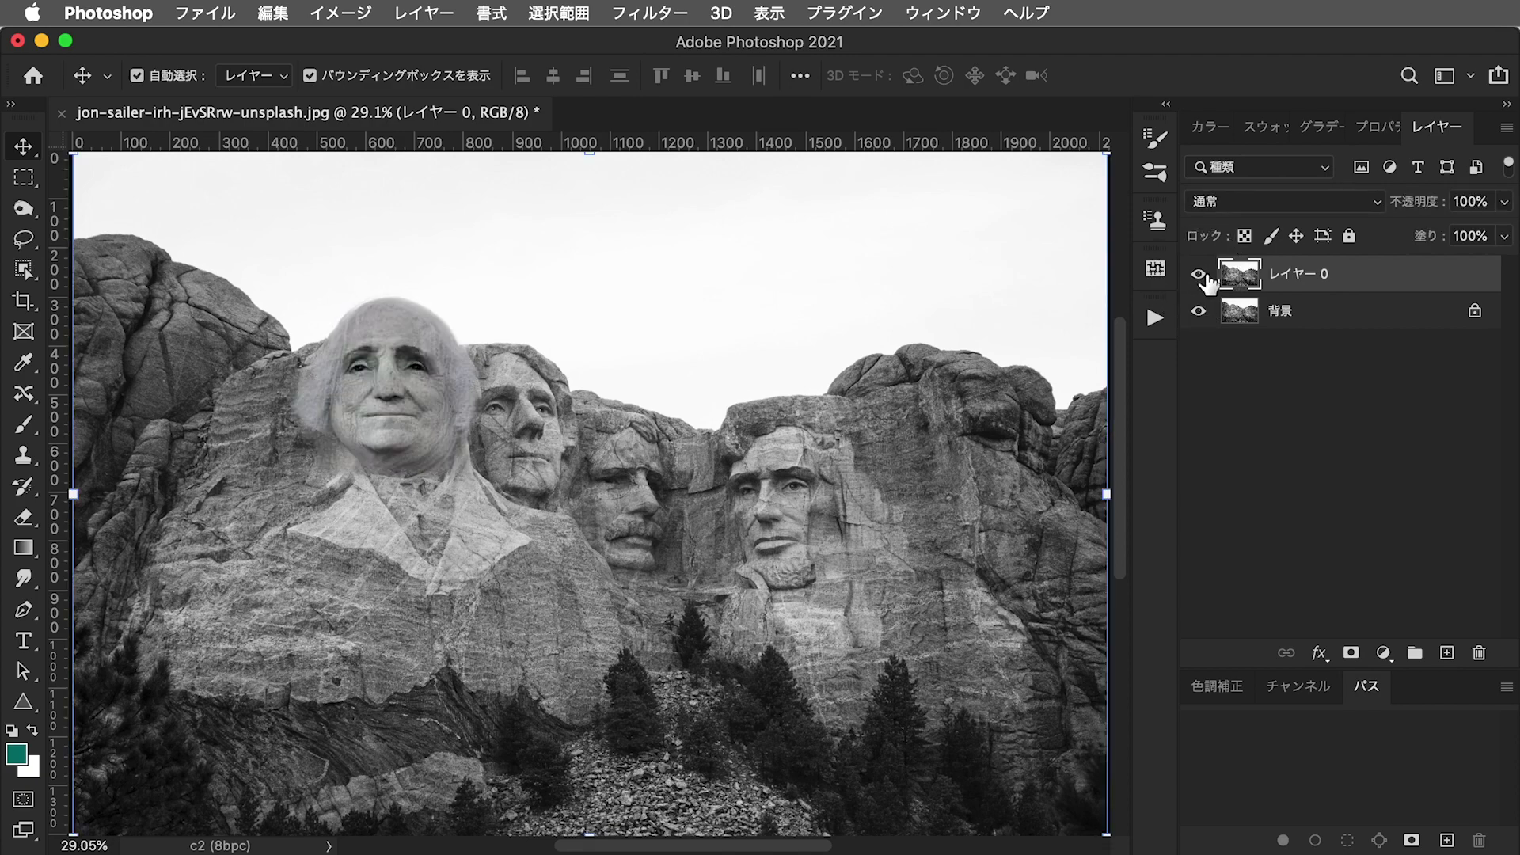
left_click(1199, 277)
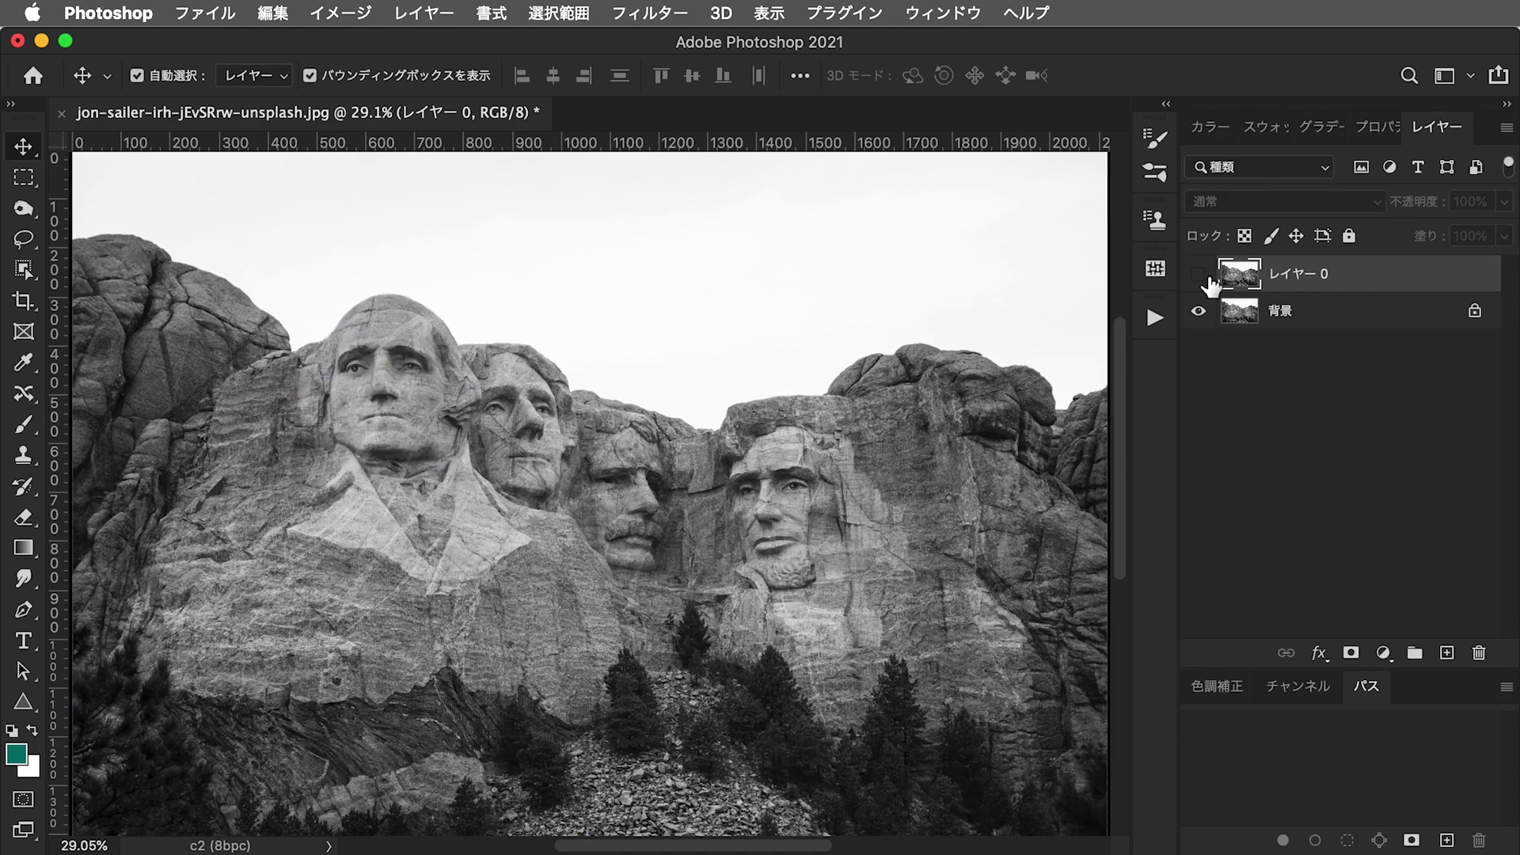
left_click(1351, 653)
With a soft round brush, paint black on the mask along the face's left and right edges
left_click_drag(404, 355, 627, 475)
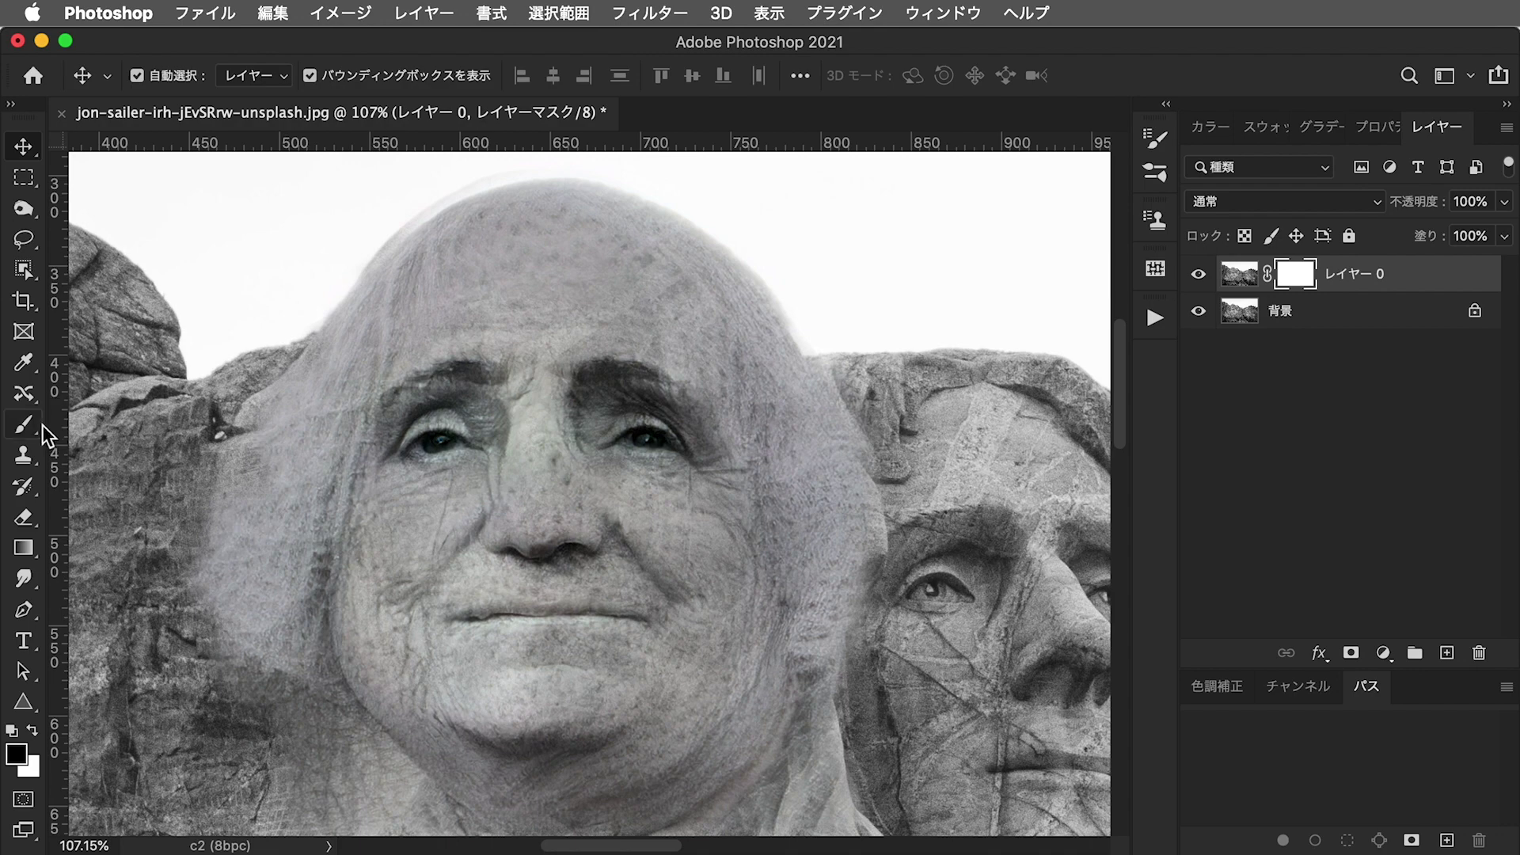
left_click(24, 425)
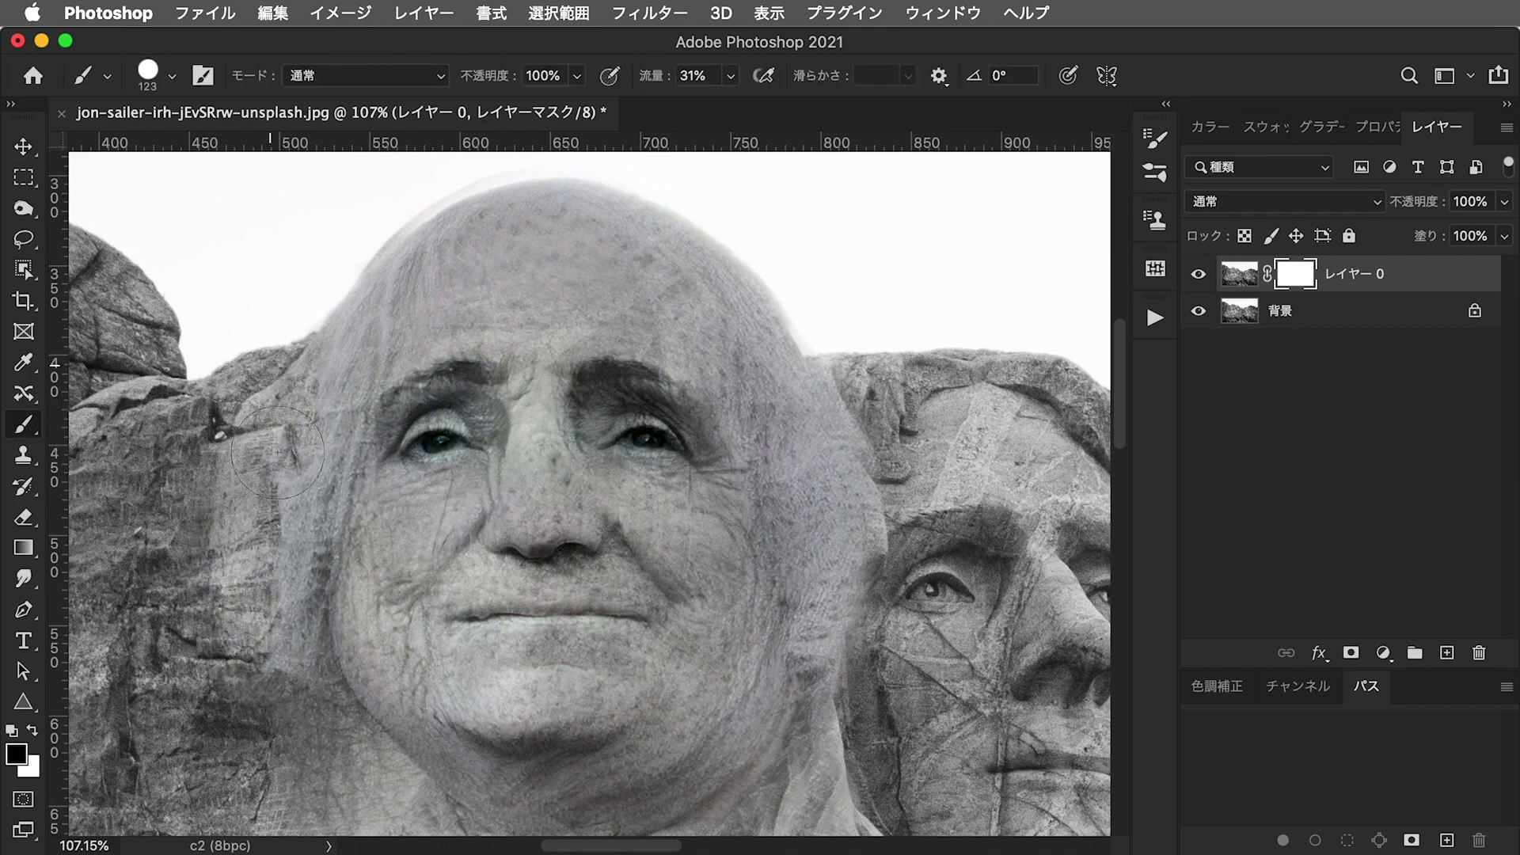
left_click_drag(277, 453, 247, 429)
left_click(163, 79)
left_click(159, 333)
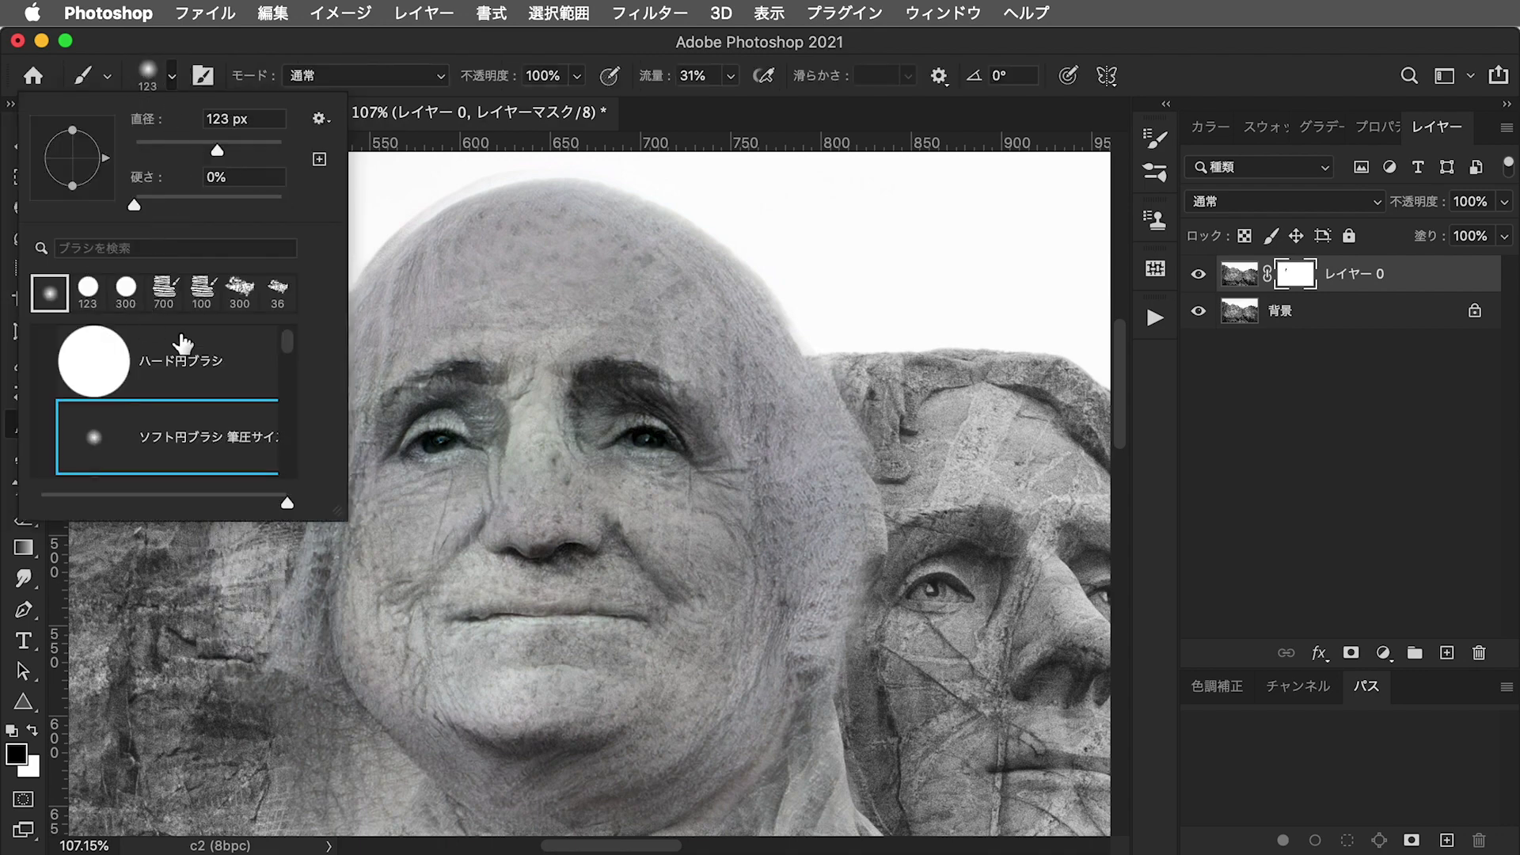
left_click(266, 625)
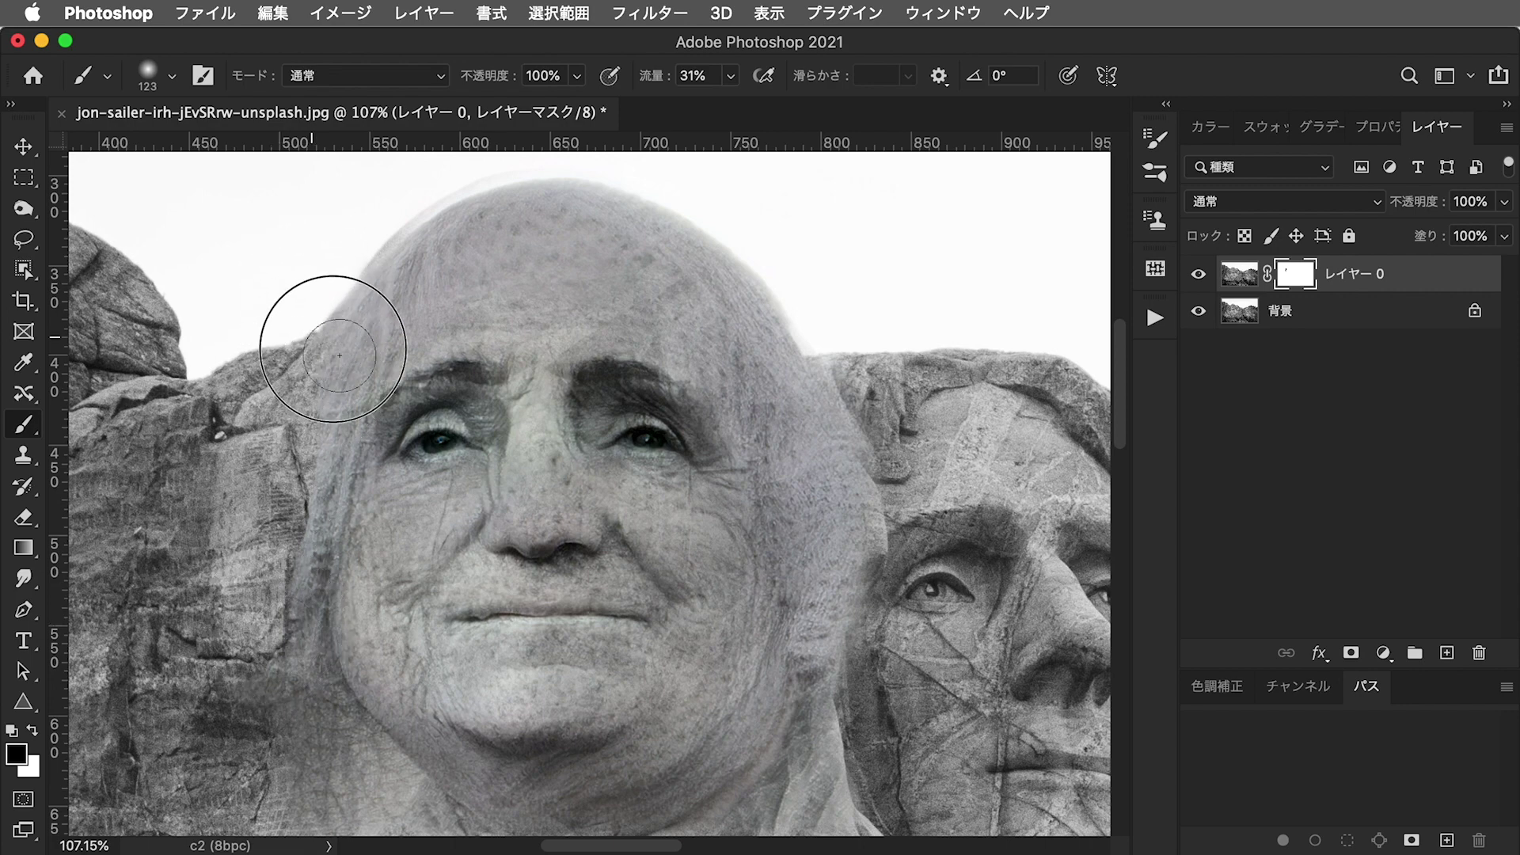
left_click_drag(317, 491, 268, 584)
mouse_move(839, 634)
left_mouse_down()
mouse_move(781, 404)
mouse_move(827, 678)
mouse_move(772, 594)
mouse_move(721, 784)
mouse_move(400, 834)
left_mouse_up()
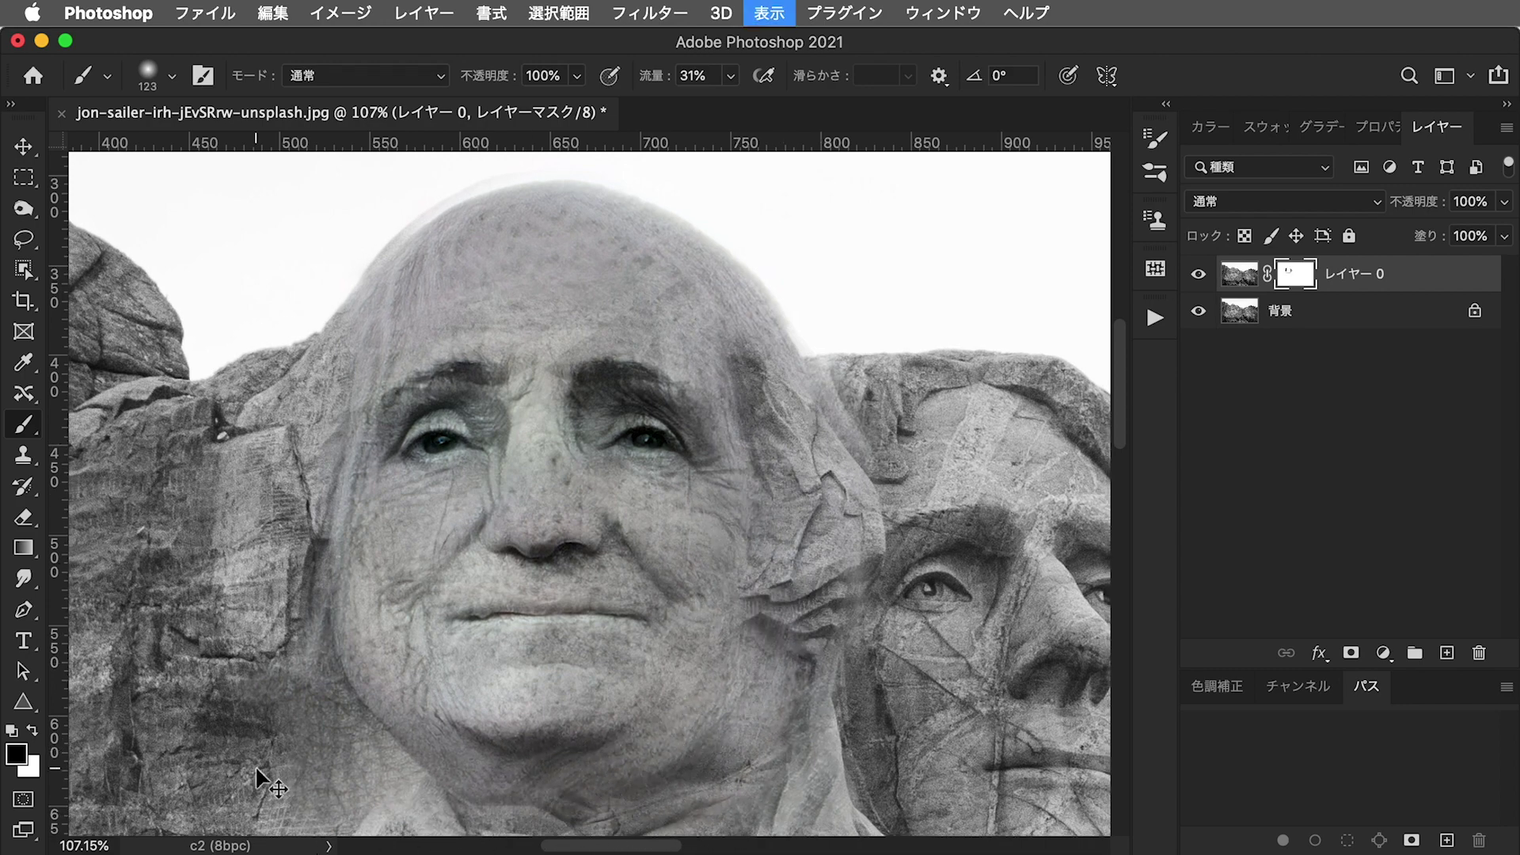
Soften the mask at the top of the head, then zoom out and compare the whole carving
key("super+minus")
key("super+minus")
key("super+minus")
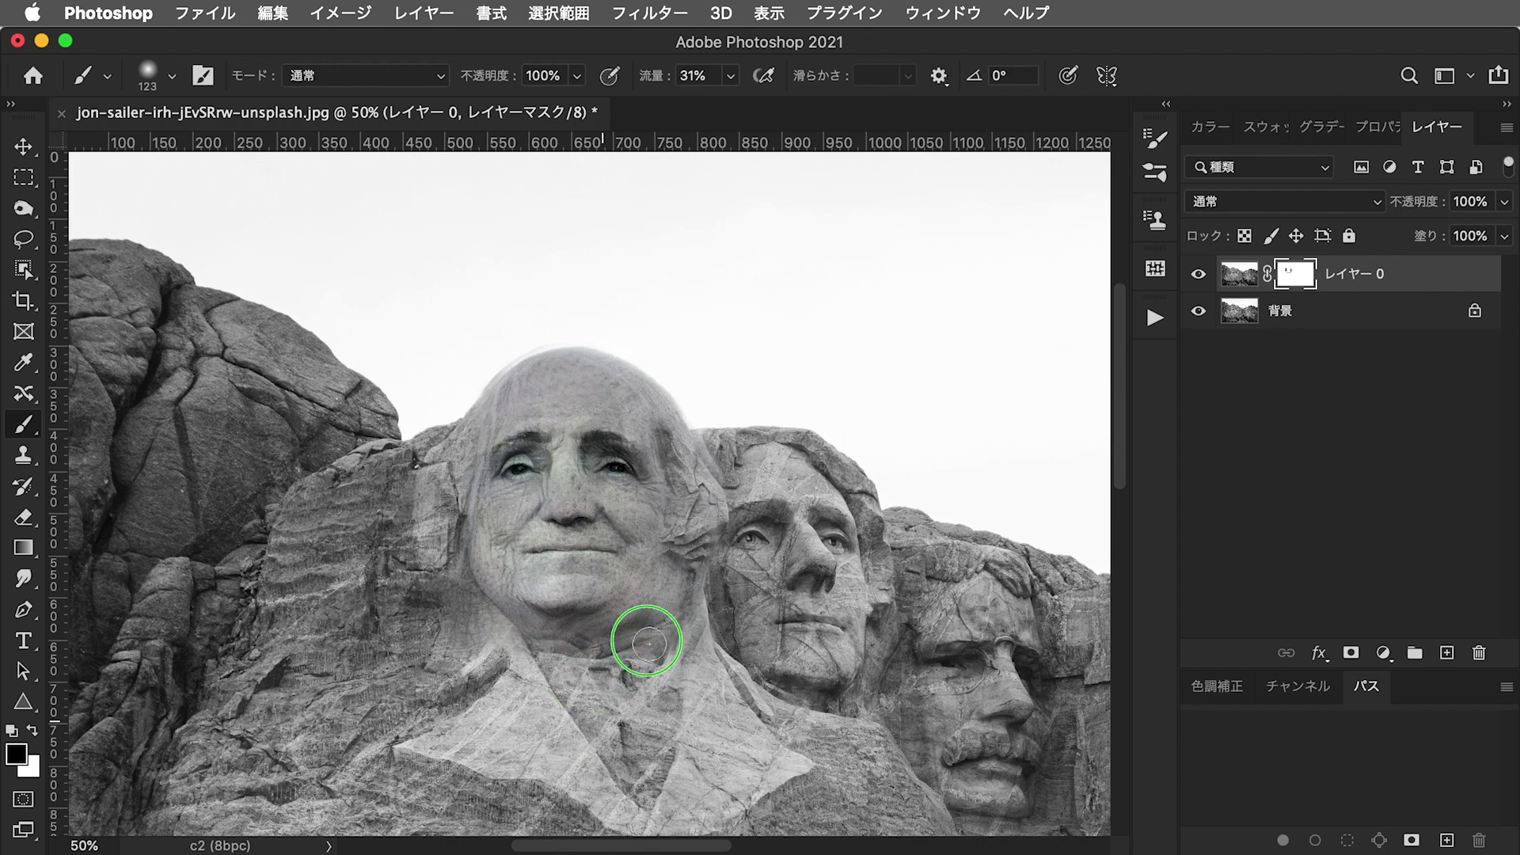
right_click(426, 409)
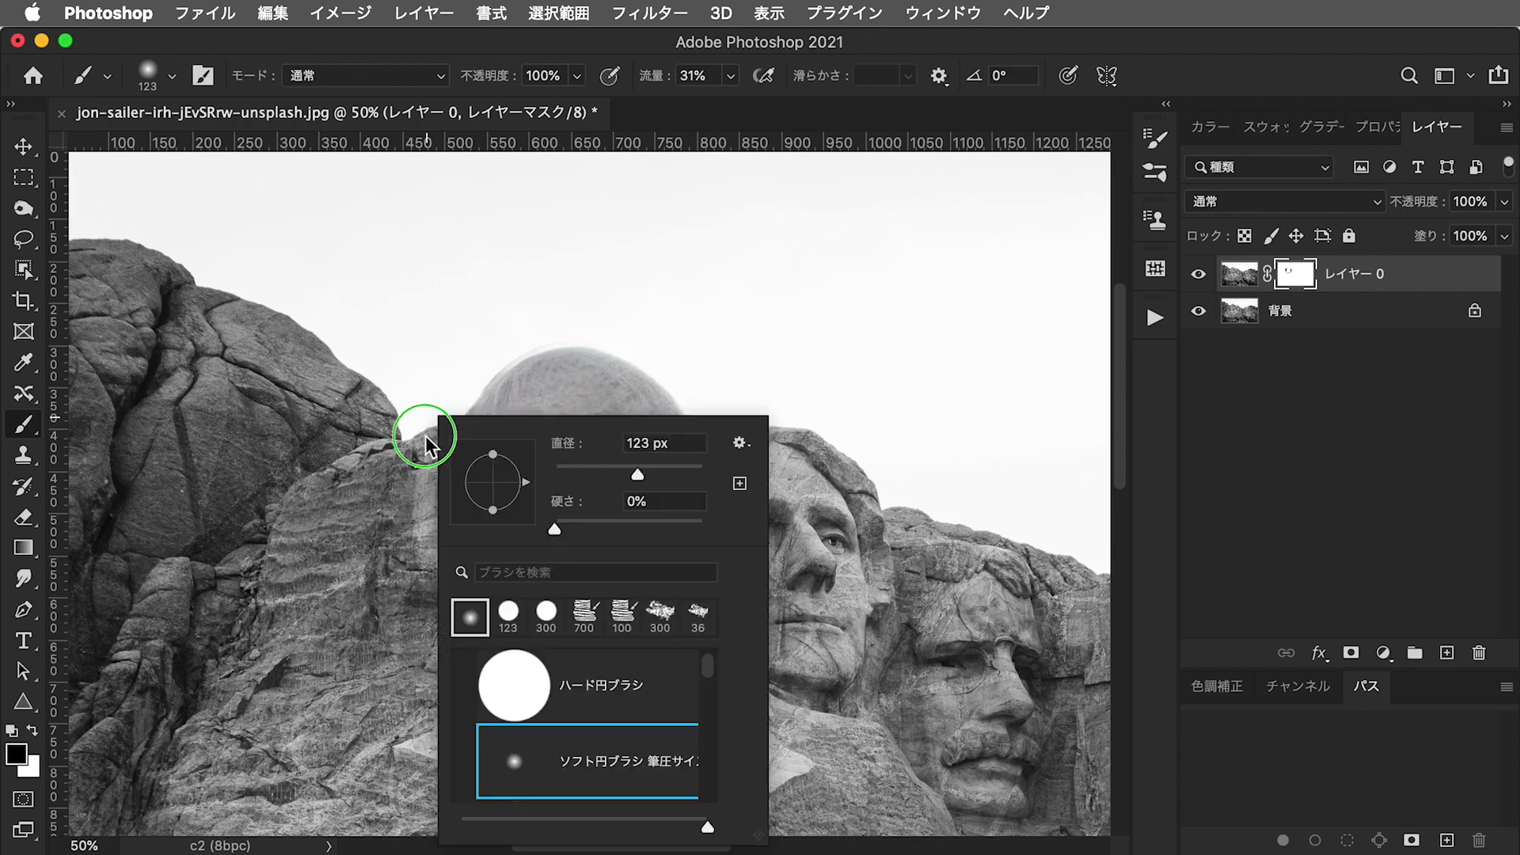
left_click(753, 309)
mouse_move(470, 394)
left_mouse_down()
mouse_move(533, 329)
mouse_move(656, 366)
mouse_move(703, 400)
mouse_move(419, 384)
left_mouse_up()
key("super+minus")
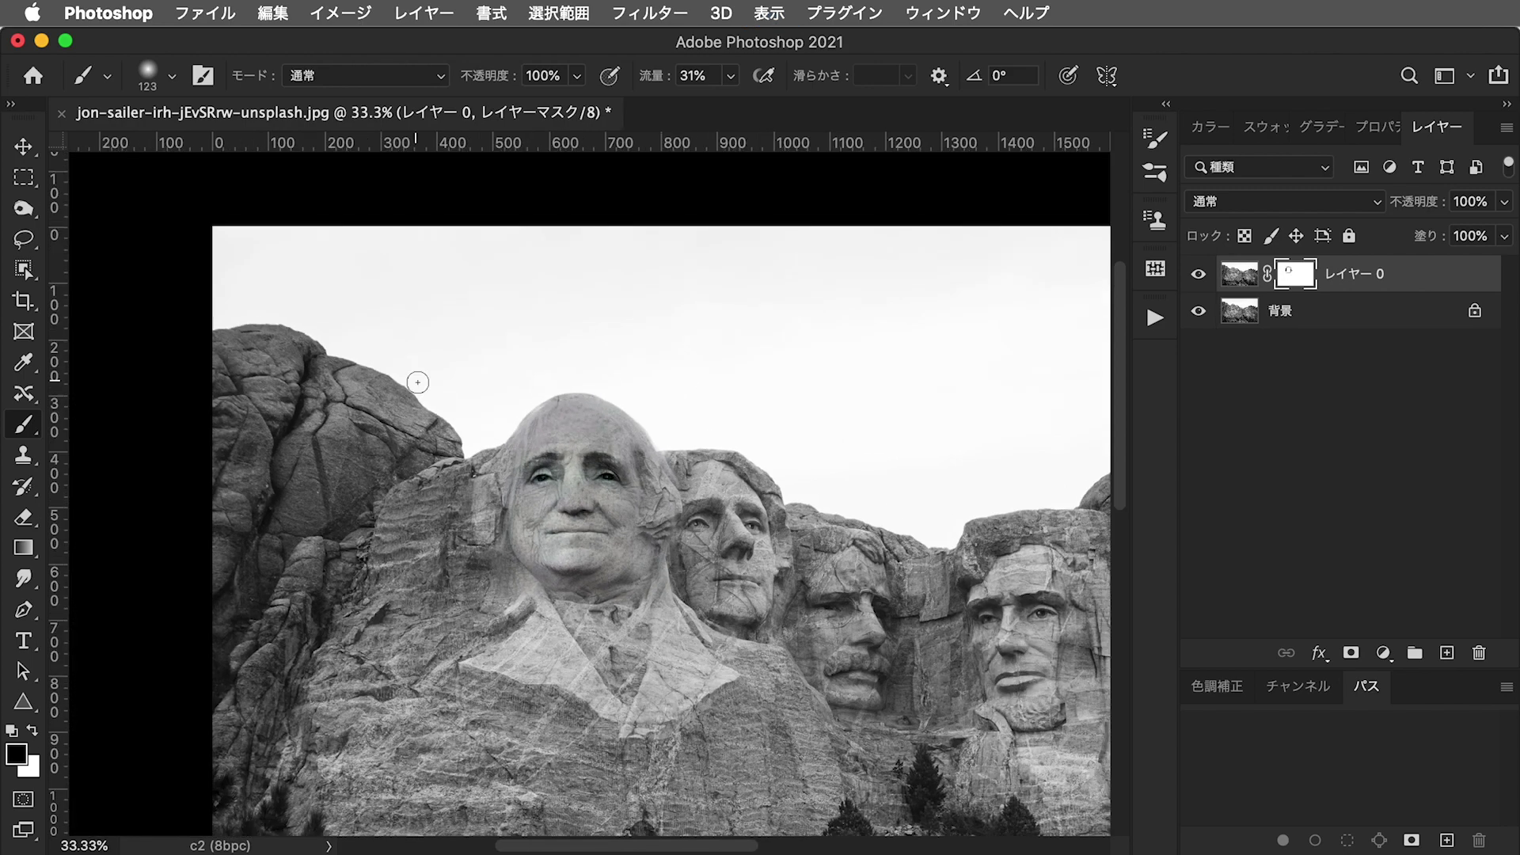
mouse_move(964, 681)
left_mouse_down()
mouse_move(784, 553)
mouse_move(710, 533)
left_mouse_up()
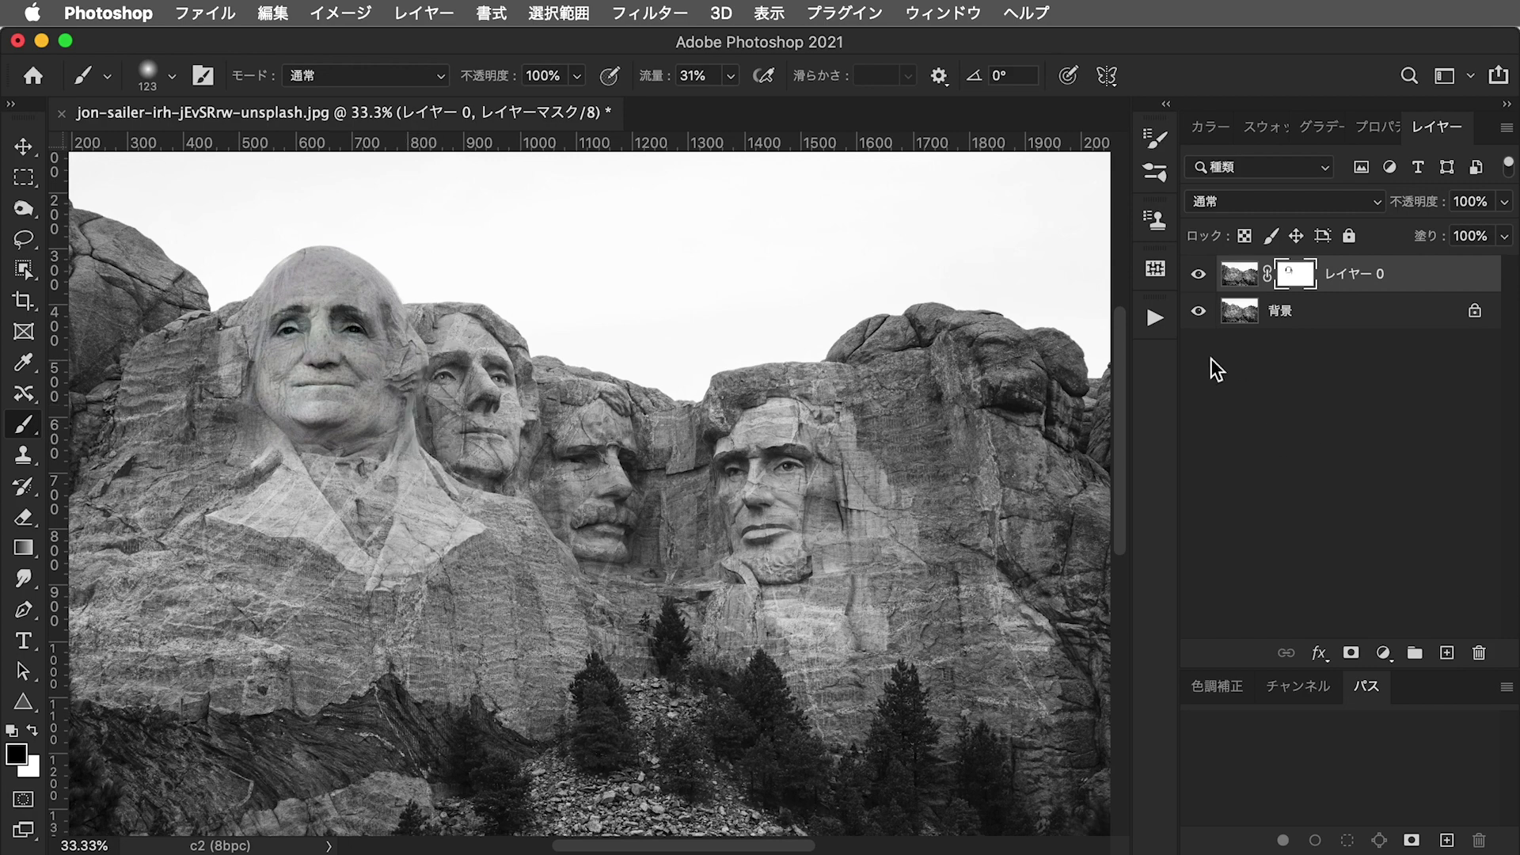
left_click(1210, 279)
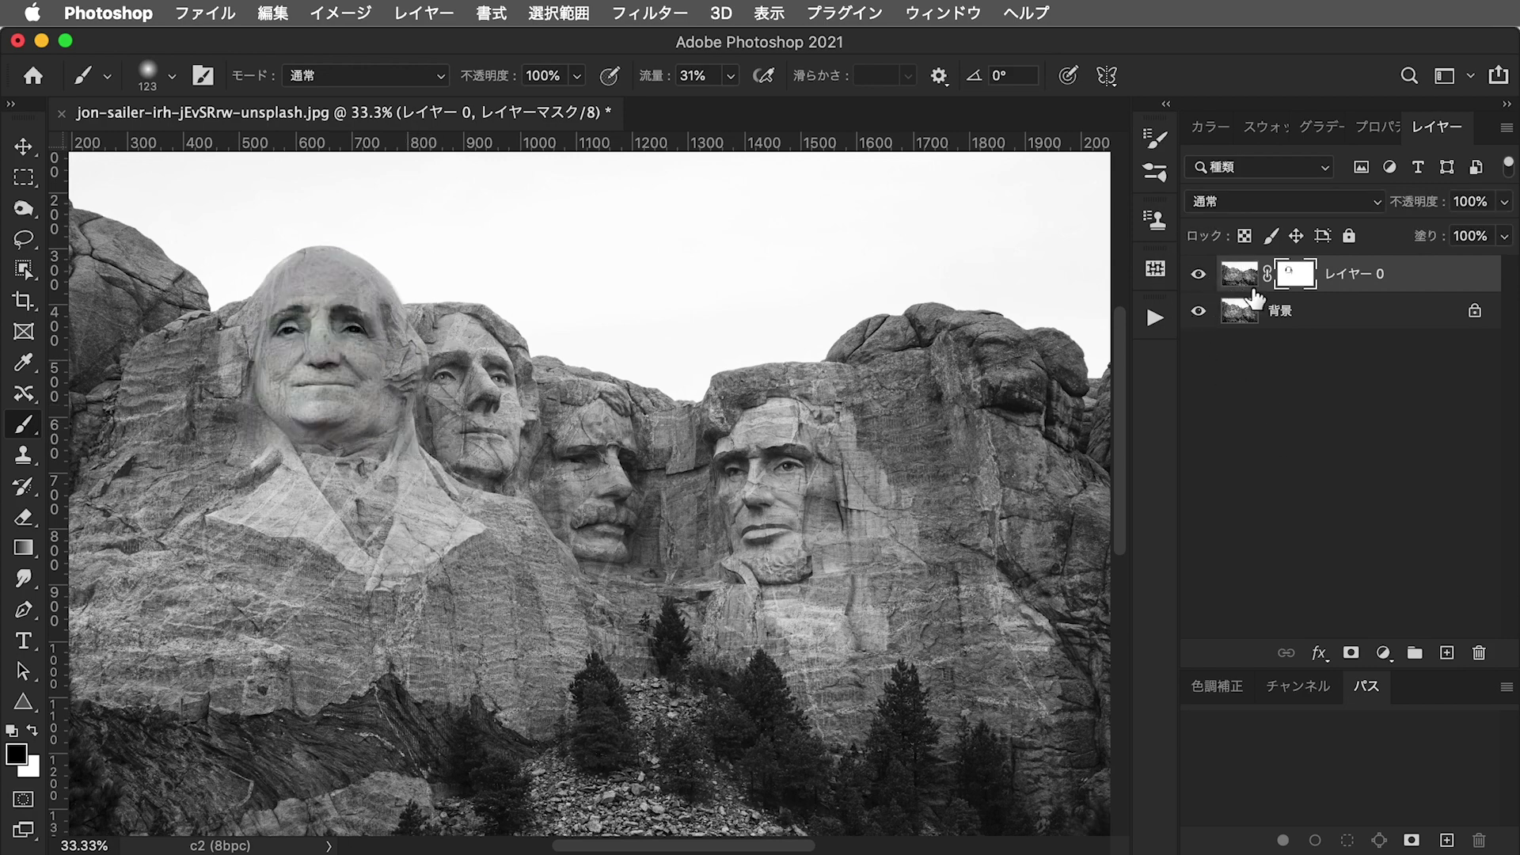